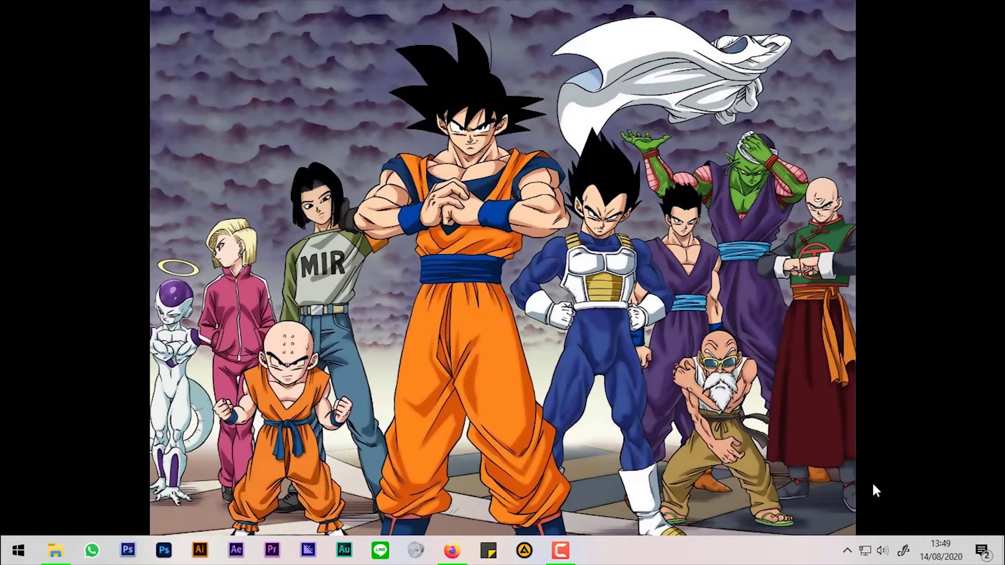
Step: Preview the Sketch Esport 2 image from the Esport folder in Picasa Photo Viewer
{"action": "left_click", "coordinate": [56, 550]}
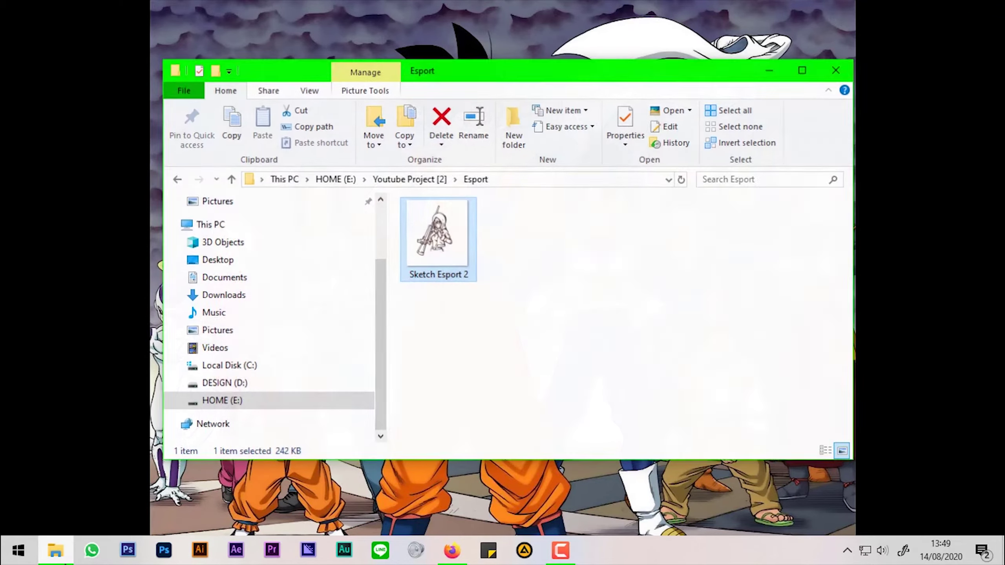
{"action": "double_click", "coordinate": [425, 238]}
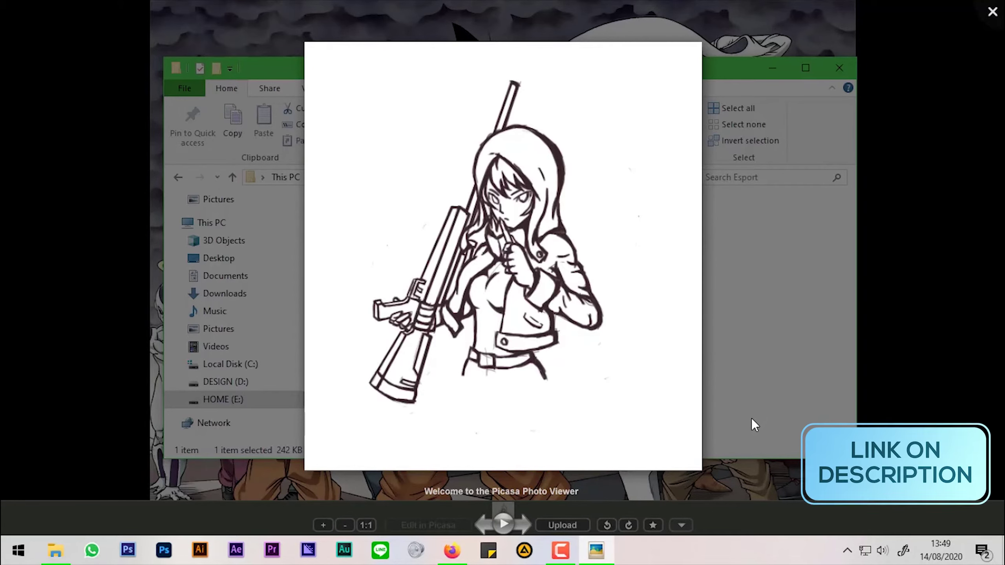
Step: Close the Picasa sketch preview and minimize the Esport folder window
{"action": "left_click", "coordinate": [995, 9]}
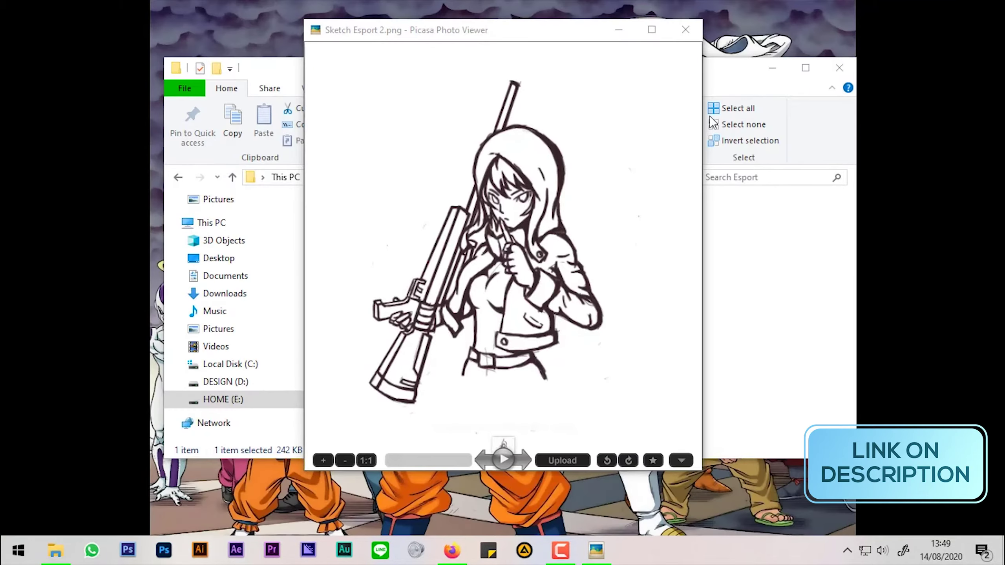
{"action": "left_click", "coordinate": [697, 30]}
{"action": "left_click", "coordinate": [772, 69]}
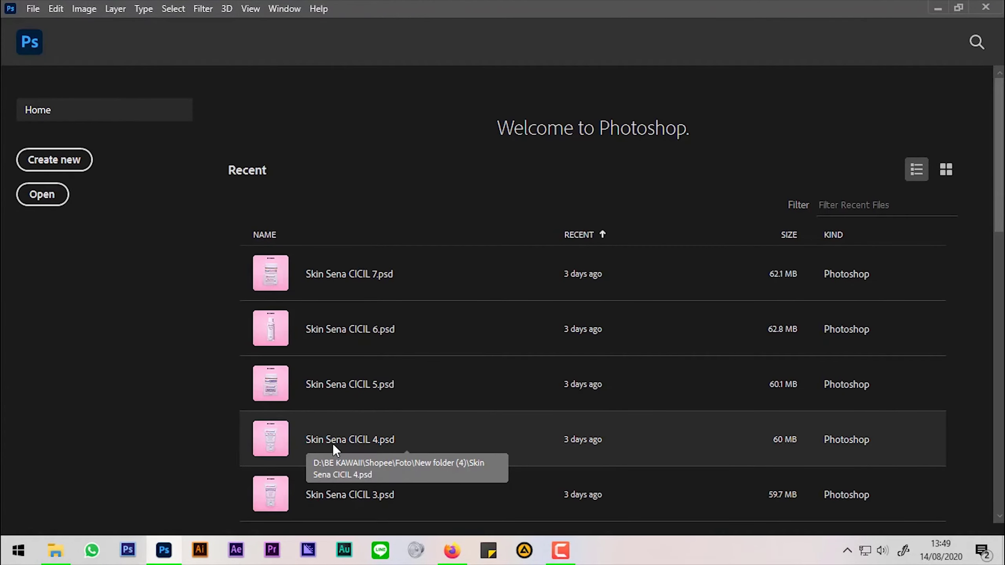
Step: Start a new document sized 1000 × 1000 pixels at 300 Pixels/Inch
{"action": "left_click", "coordinate": [79, 167]}
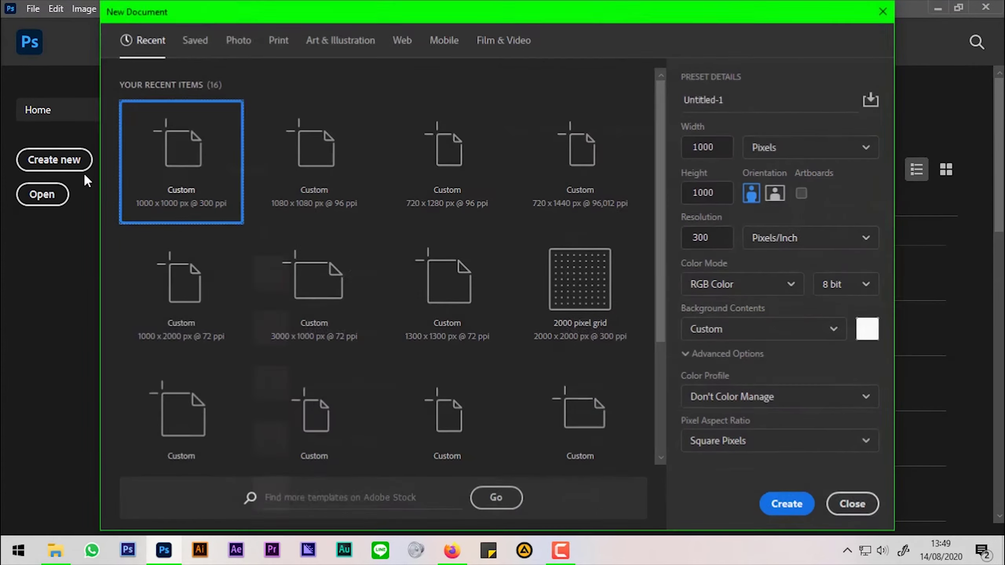
{"action": "key", "text": "Tab"}
{"action": "left_click", "coordinate": [816, 151]}
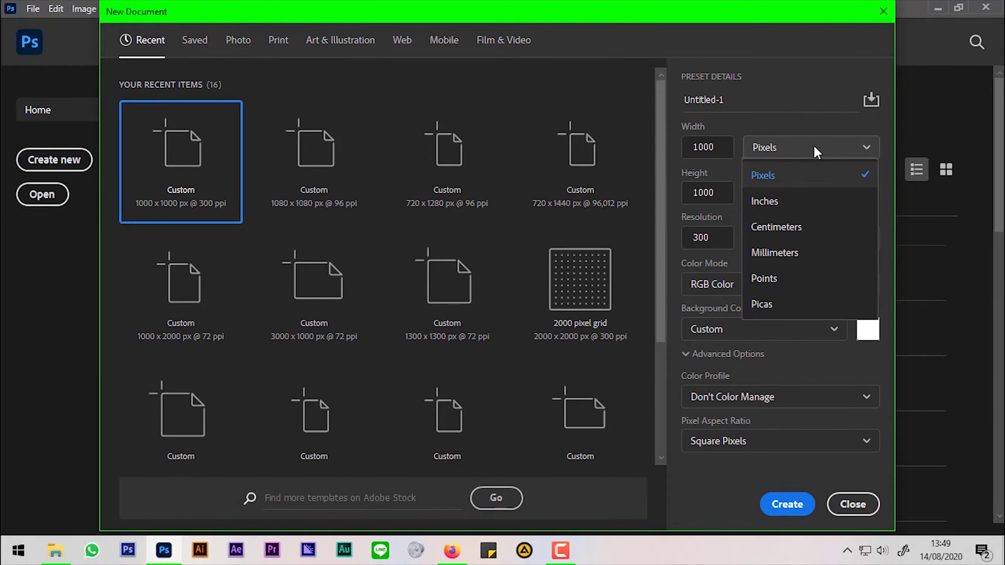
{"action": "left_click", "coordinate": [820, 173]}
{"action": "left_click", "coordinate": [708, 192]}
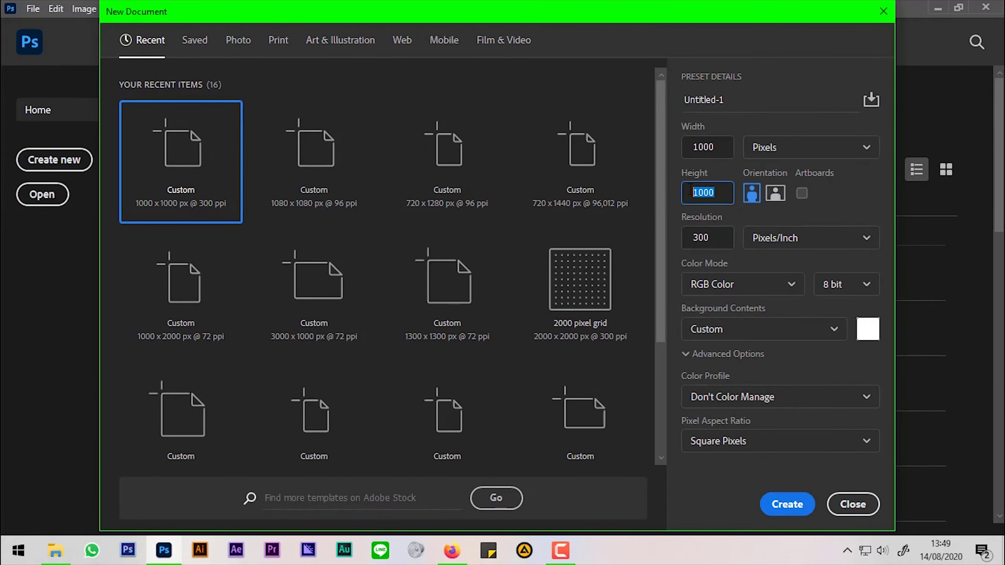
{"action": "left_click", "coordinate": [714, 239]}
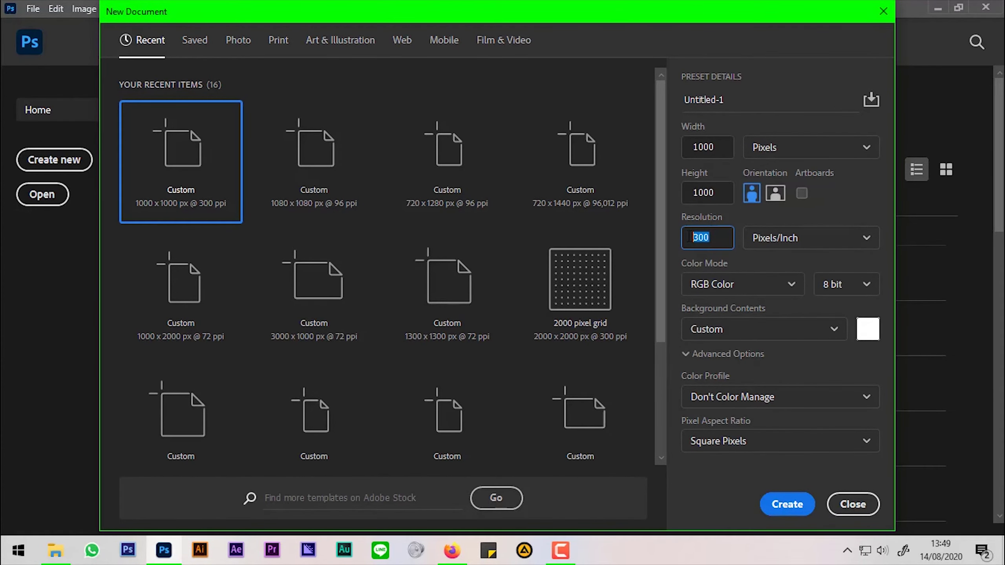
{"action": "left_click", "coordinate": [812, 239]}
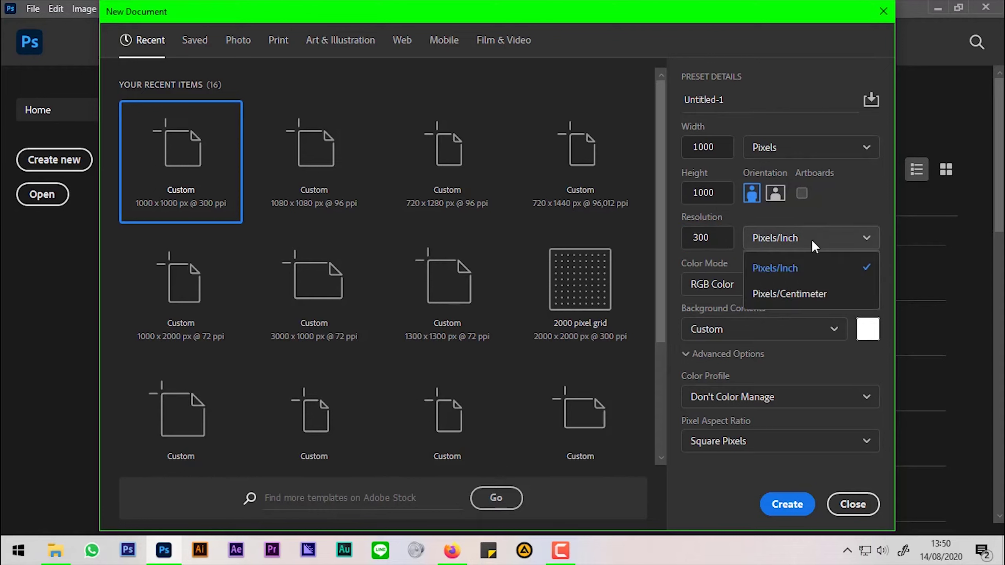
{"action": "left_click", "coordinate": [821, 249]}
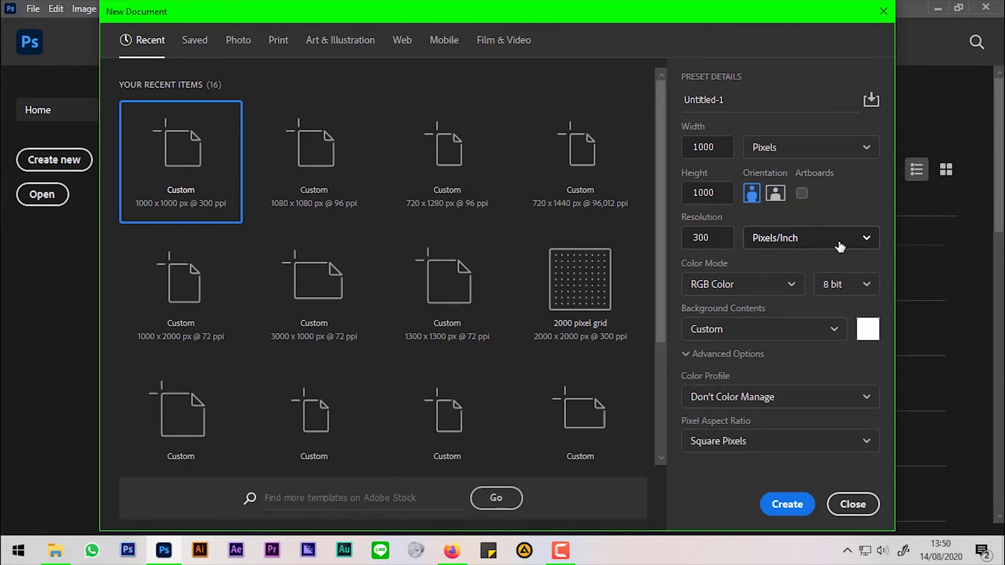
Step: Keep RGB 8-bit colour, choose a White background, and create Untitled-1
{"action": "left_click", "coordinate": [791, 284]}
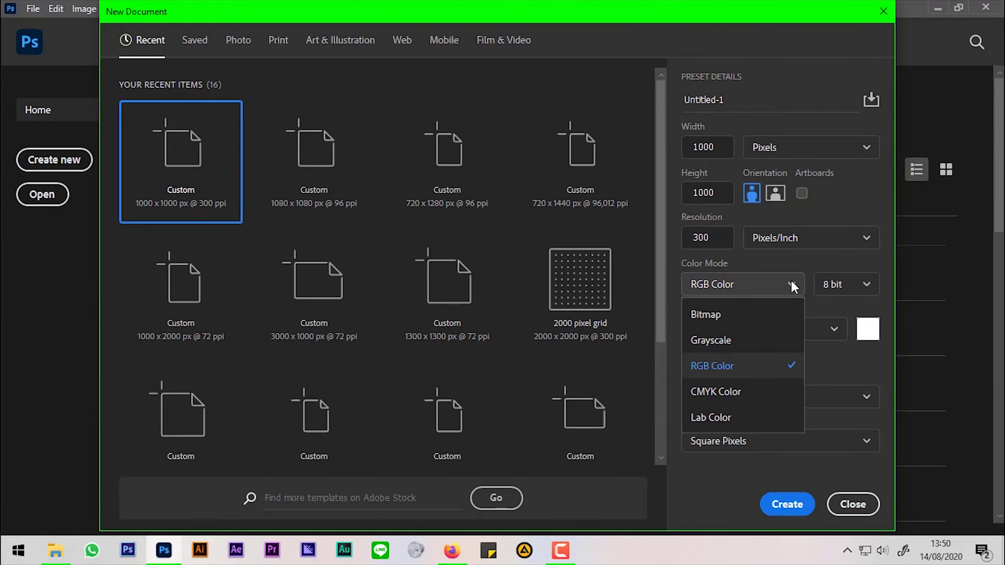
{"action": "left_click", "coordinate": [793, 284]}
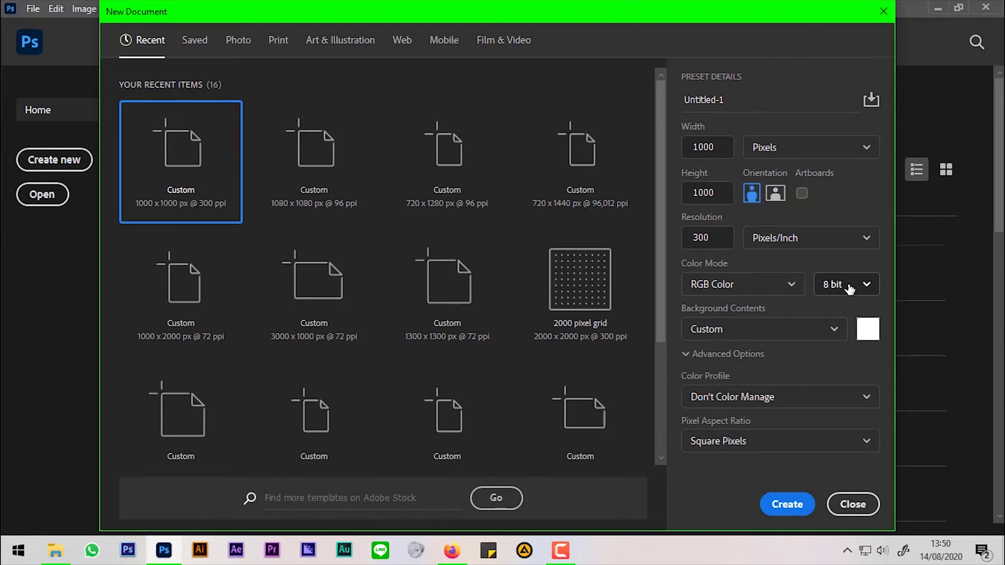
{"action": "left_click", "coordinate": [840, 336]}
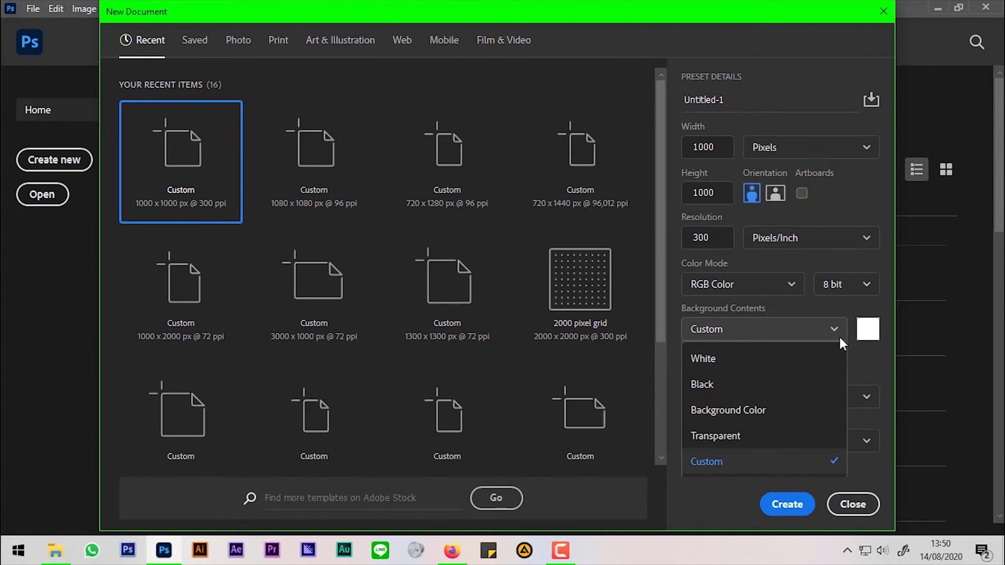
{"action": "left_click", "coordinate": [736, 362]}
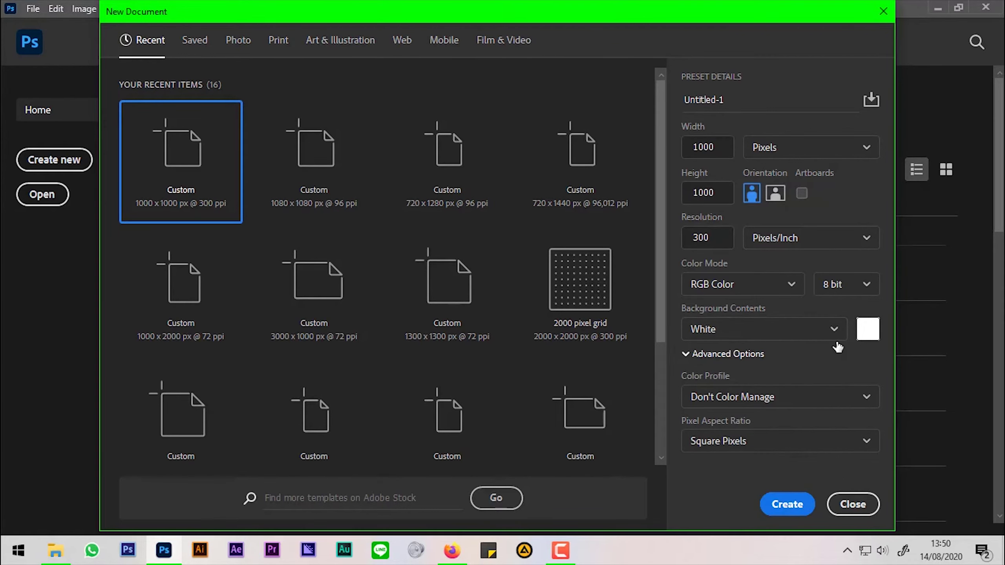
{"action": "left_click", "coordinate": [789, 507]}
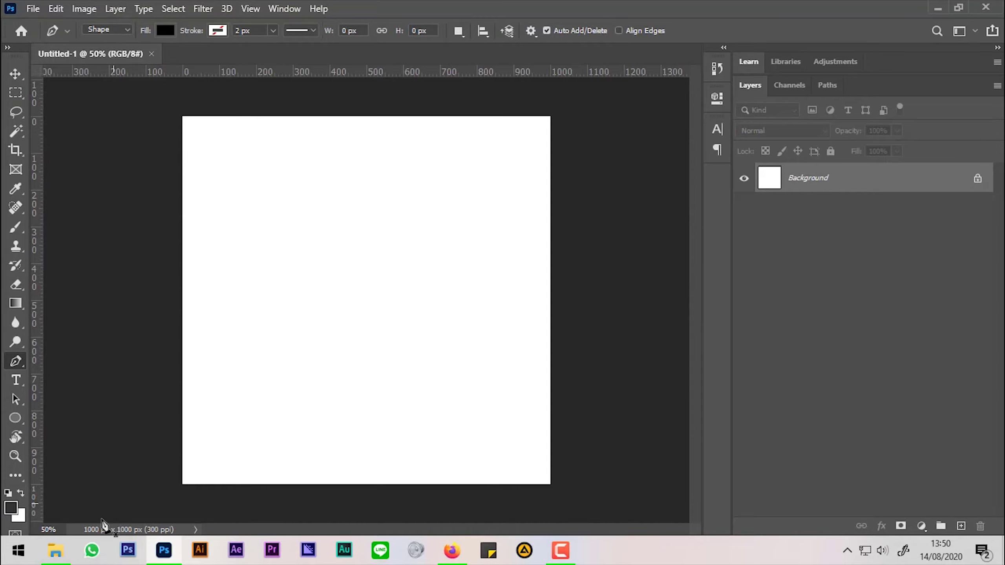
Step: Place Sketch Esport 2 on the canvas and fade its layer to 62% opacity
{"action": "left_click", "coordinate": [55, 550]}
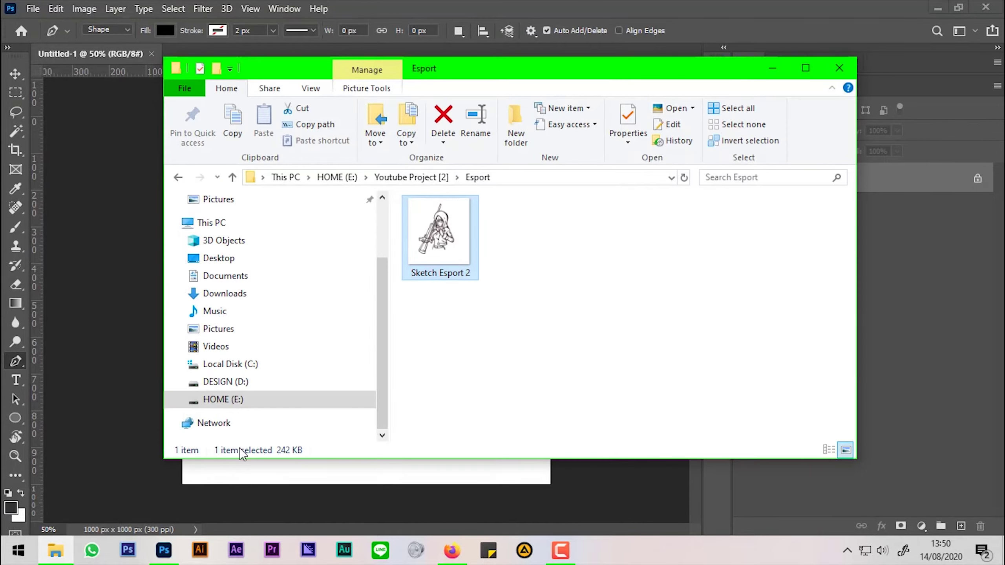
{"action": "left_click_drag", "start_coordinate": [444, 220], "coordinate": [121, 295]}
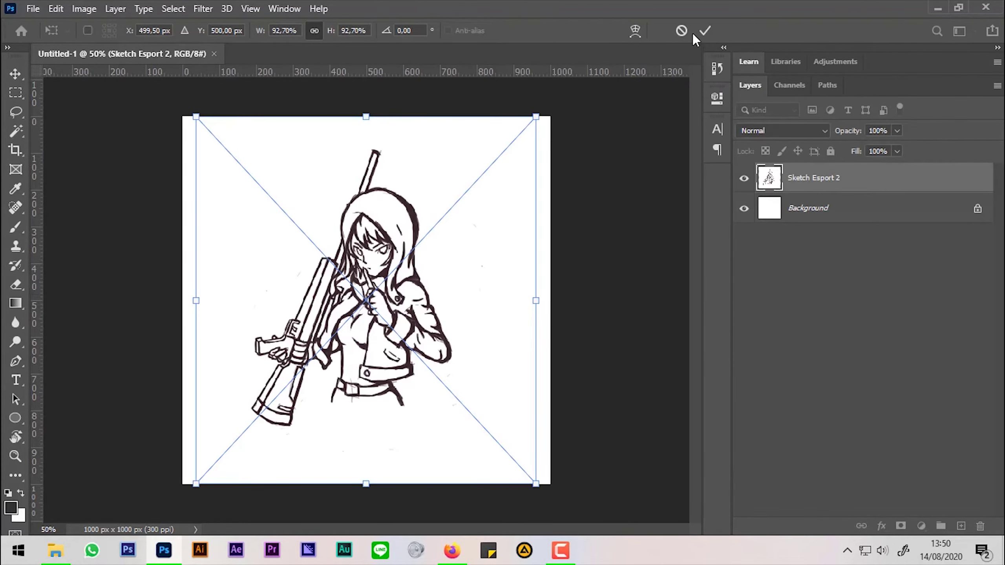
{"action": "left_click", "coordinate": [704, 29]}
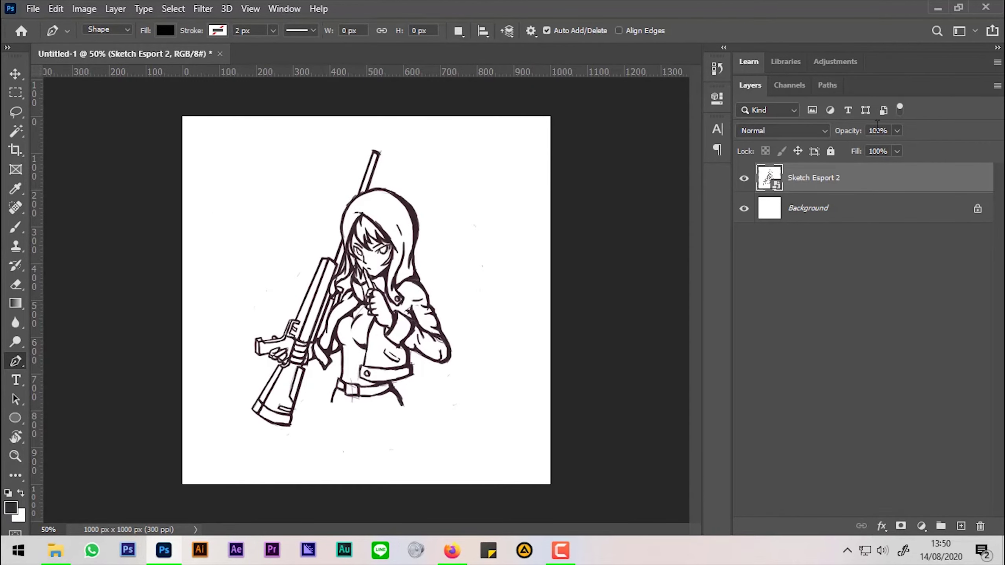
{"action": "left_click", "coordinate": [897, 130]}
{"action": "left_click_drag", "start_coordinate": [886, 149], "coordinate": [881, 150]}
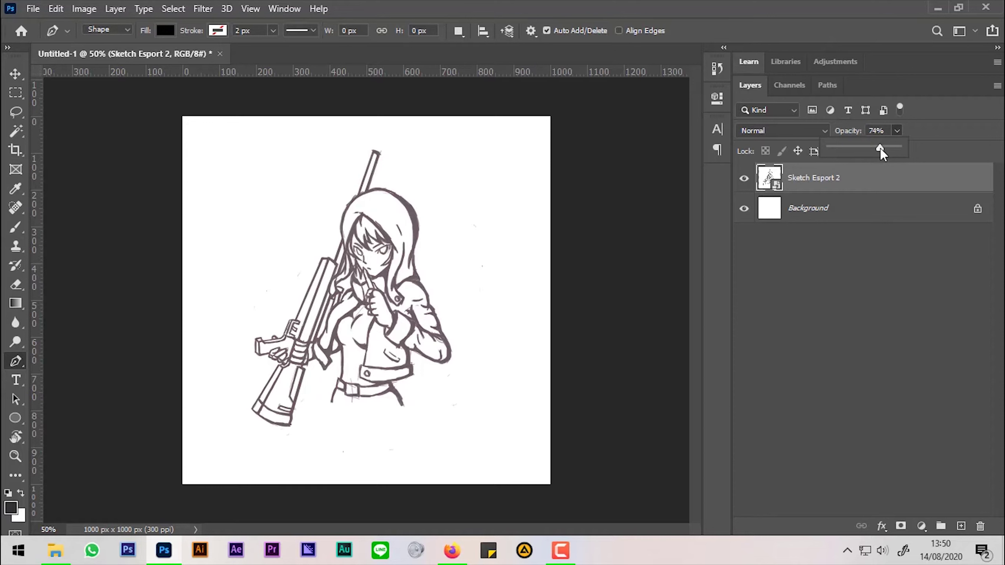
{"action": "left_click", "coordinate": [857, 189]}
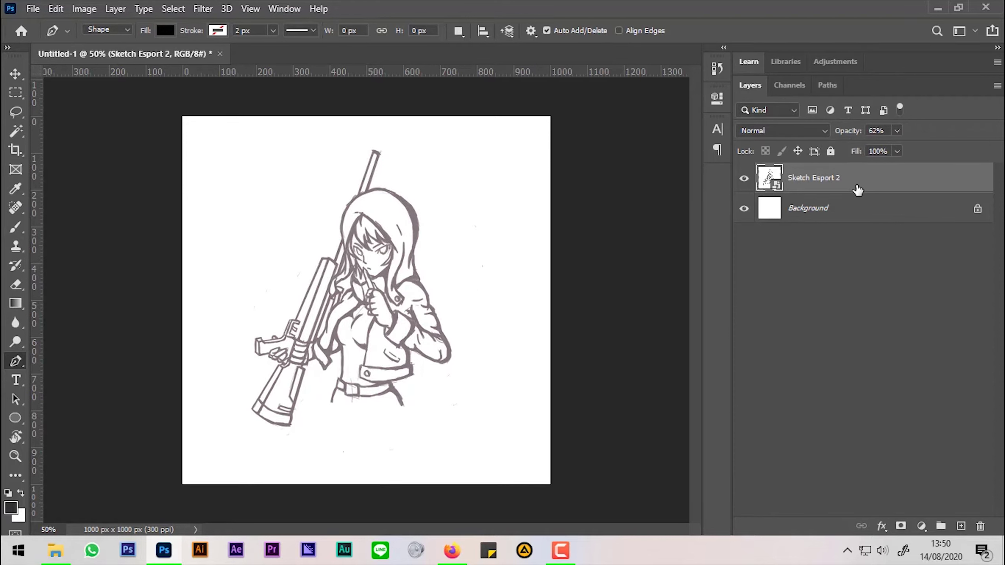
Step: Add an empty Layer 1 above the sketch and put it inside Group 1
{"action": "left_click", "coordinate": [960, 526]}
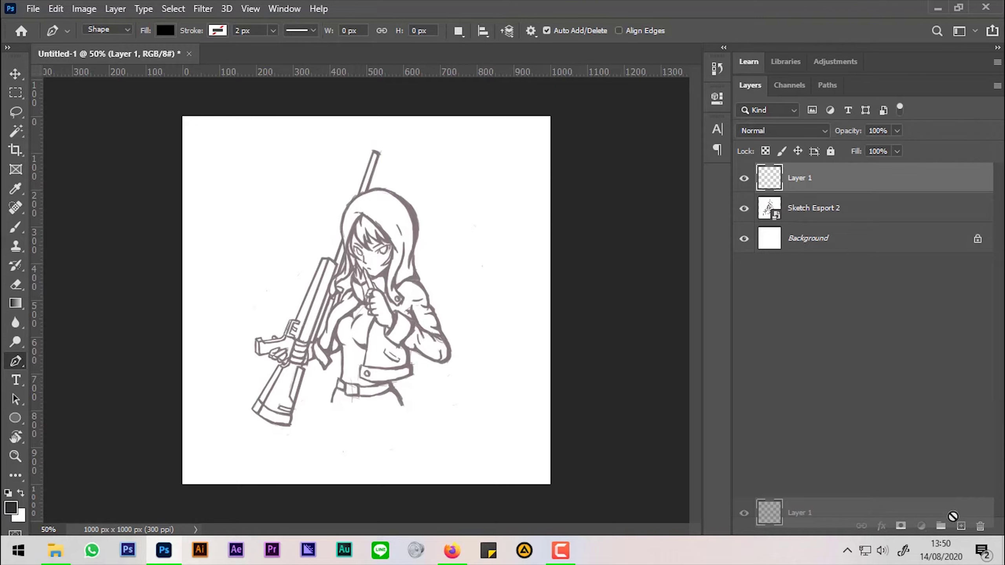
{"action": "left_click_drag", "start_coordinate": [799, 178], "coordinate": [941, 526]}
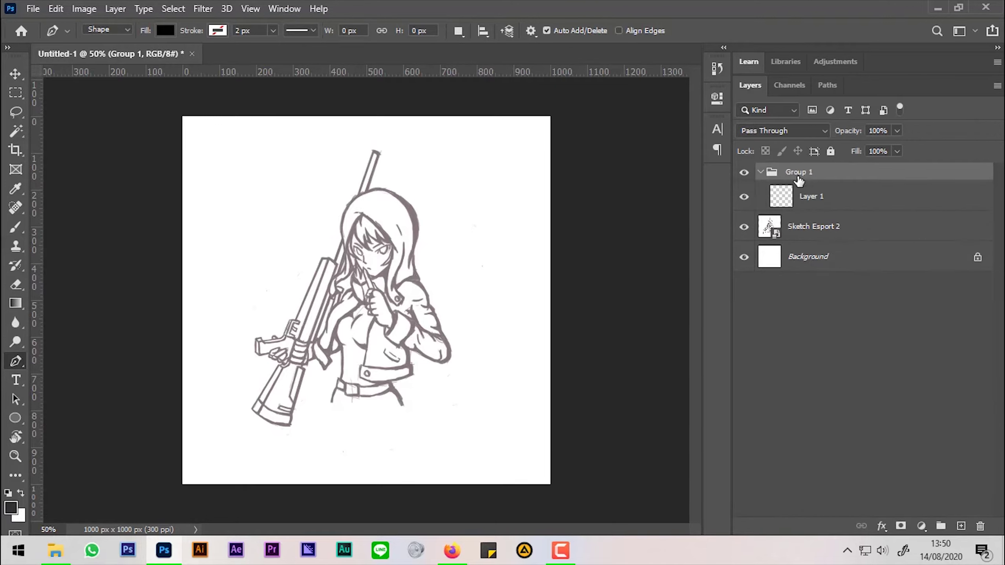
{"action": "left_click", "coordinate": [760, 173]}
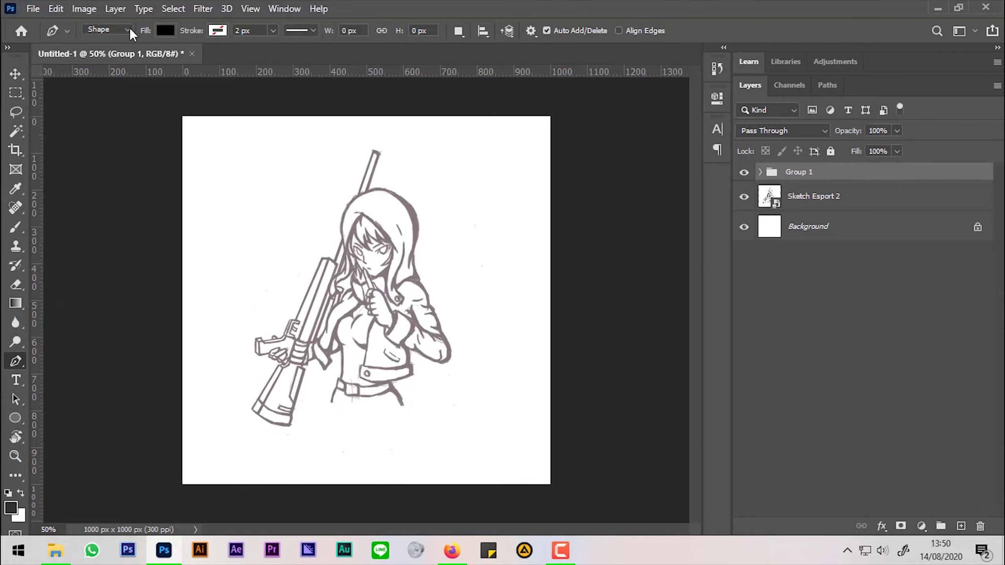
{"action": "left_click", "coordinate": [128, 30]}
{"action": "left_click", "coordinate": [162, 29]}
{"action": "left_click", "coordinate": [168, 32]}
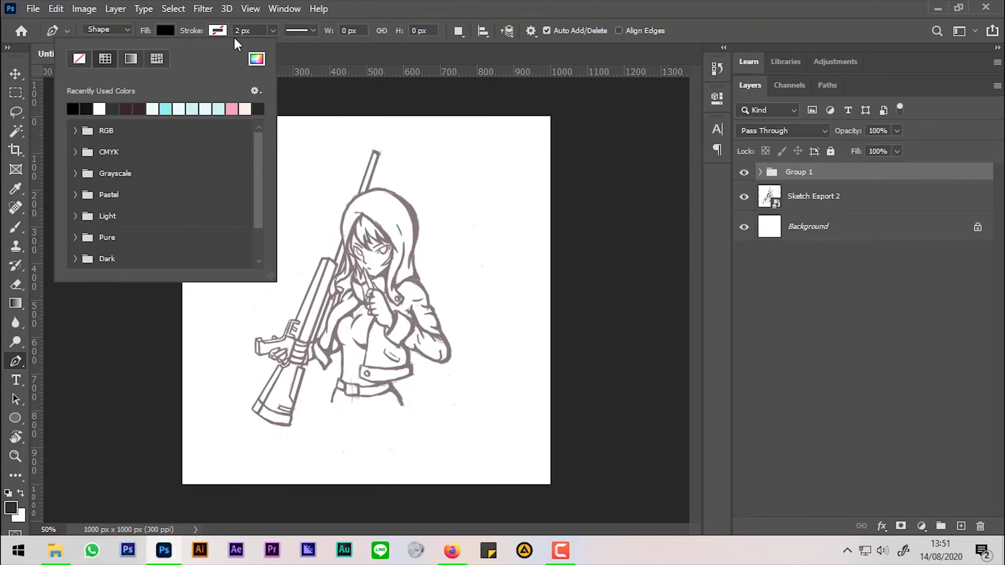
{"action": "left_click", "coordinate": [253, 57]}
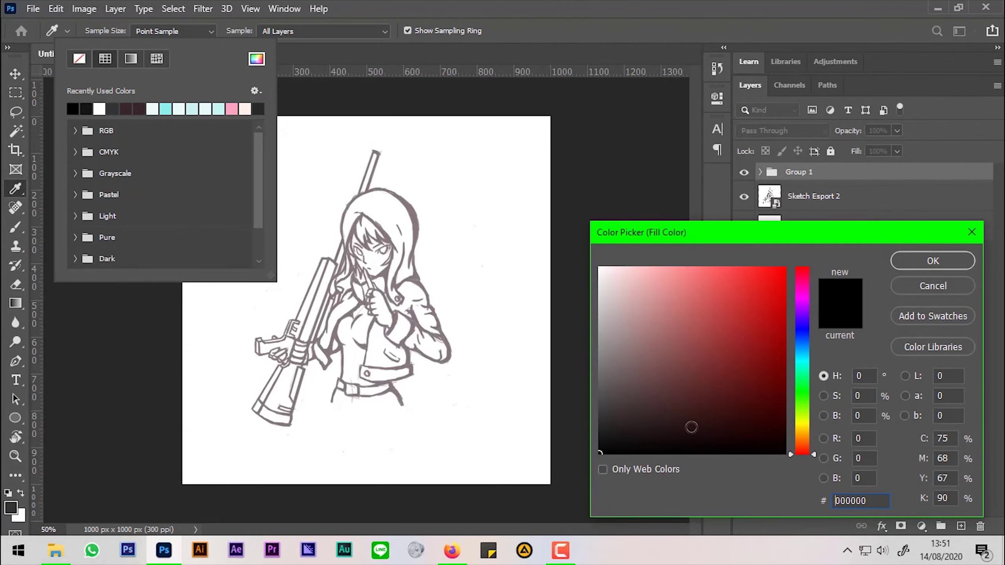
{"action": "left_click", "coordinate": [906, 263]}
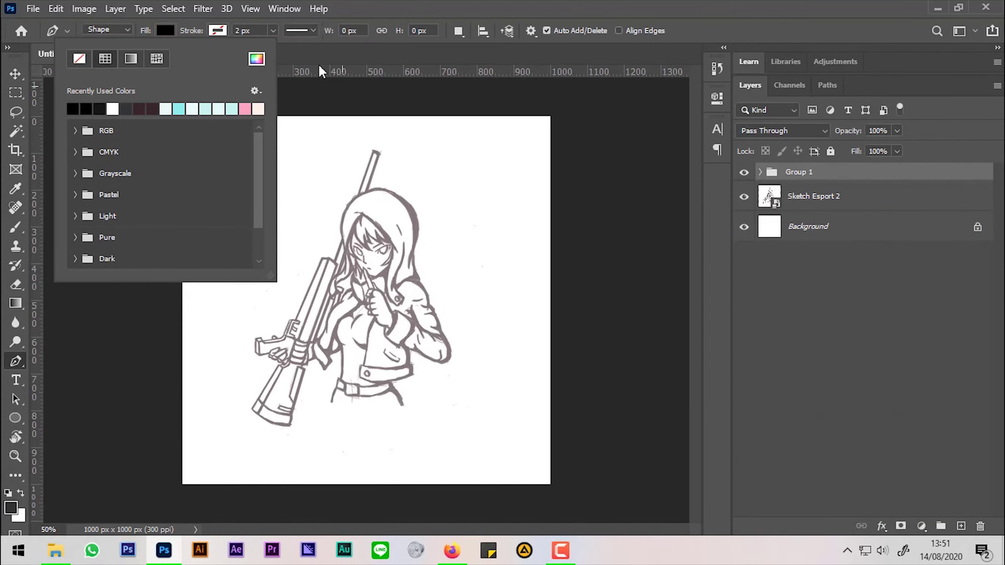
{"action": "left_click", "coordinate": [221, 31]}
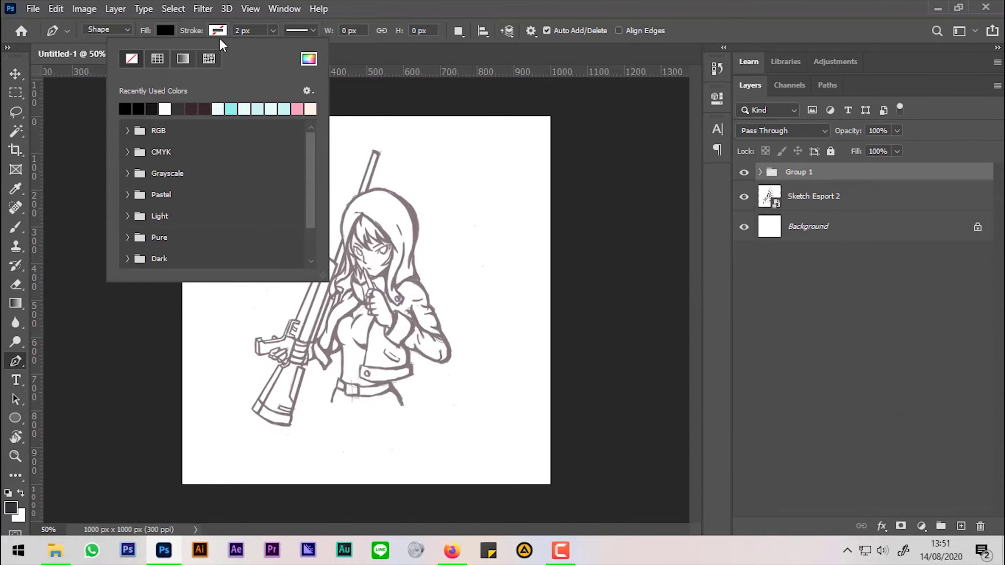
{"action": "left_click", "coordinate": [388, 11]}
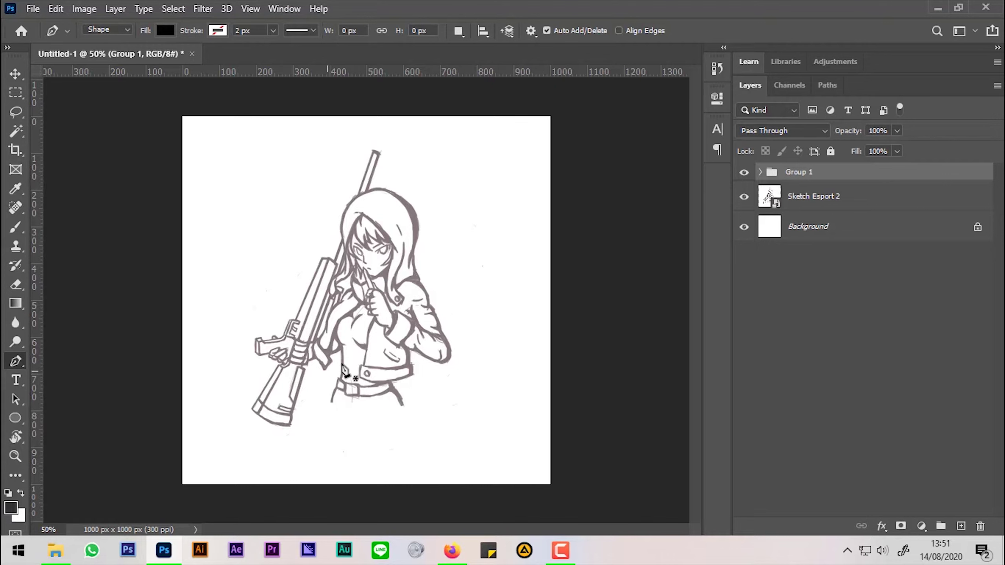
{"action": "scroll", "coordinate": [431, 235], "scroll_direction": "up", "scroll_amount": 5}
Step: Zoom in and draw a curved black pen shape tracing the hair strand above the eyes
{"action": "key", "text": "ctrl+plus"}
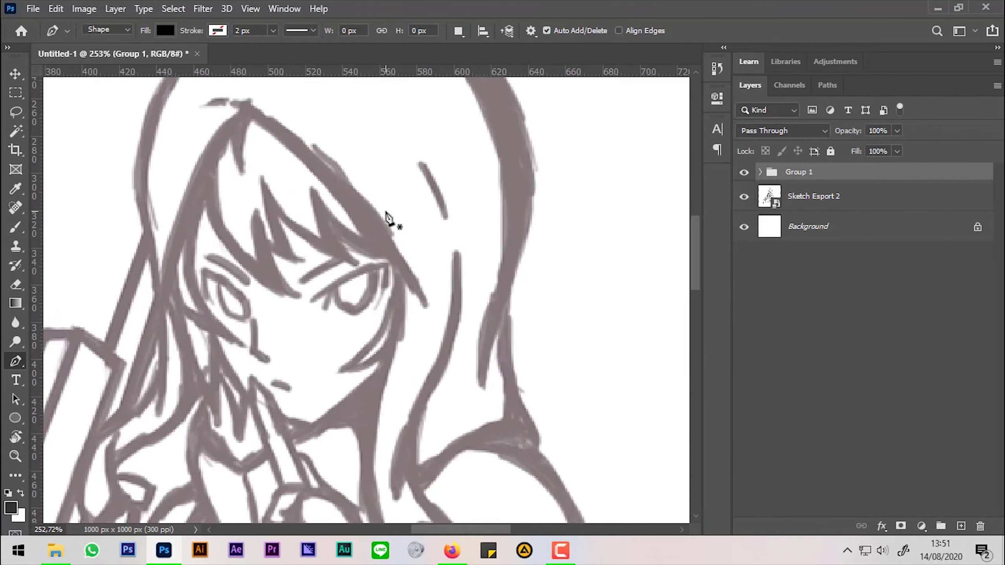
{"action": "key", "text": "ctrl+plus"}
{"action": "left_click_drag", "start_coordinate": [386, 218], "coordinate": [425, 278]}
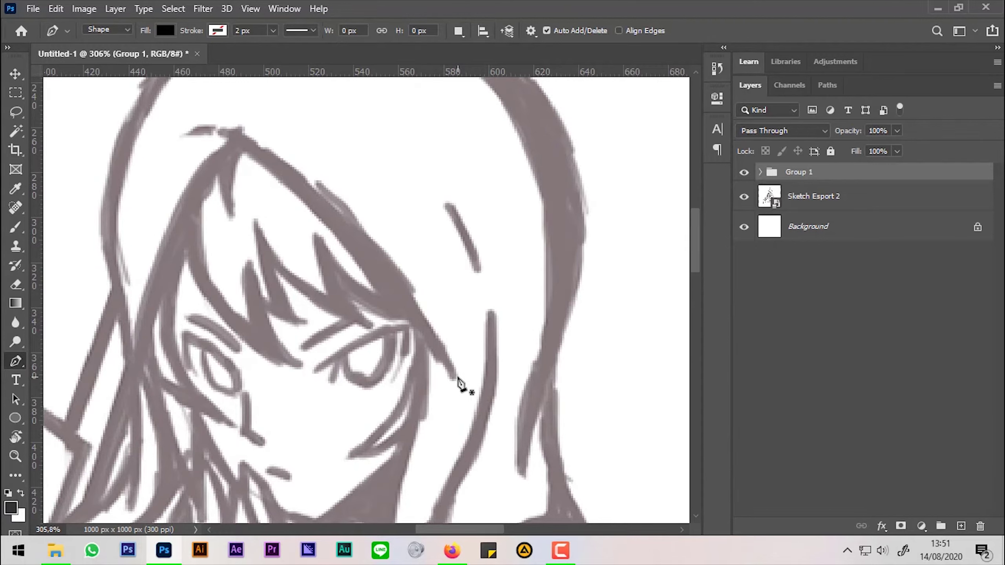
{"action": "left_click", "coordinate": [458, 376]}
{"action": "left_click", "coordinate": [184, 129]}
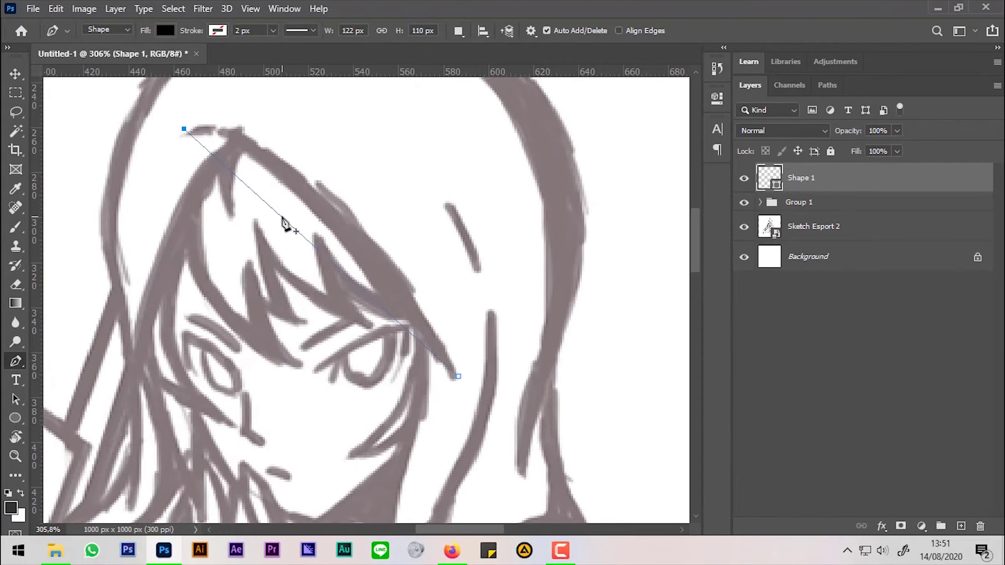
{"action": "left_click", "coordinate": [266, 203]}
{"action": "left_click_drag", "start_coordinate": [262, 197], "coordinate": [285, 164]}
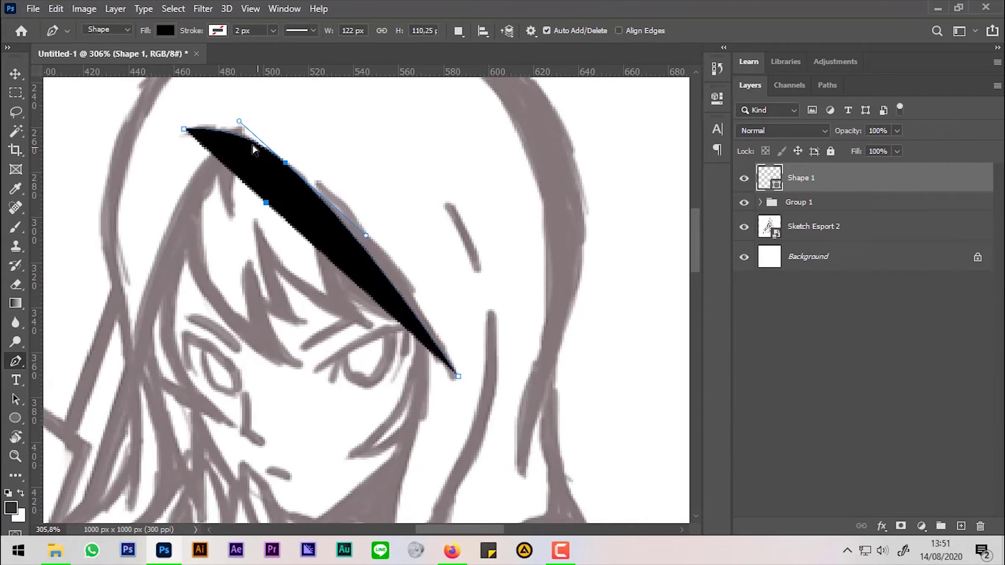
{"action": "left_click_drag", "start_coordinate": [239, 131], "coordinate": [240, 137]}
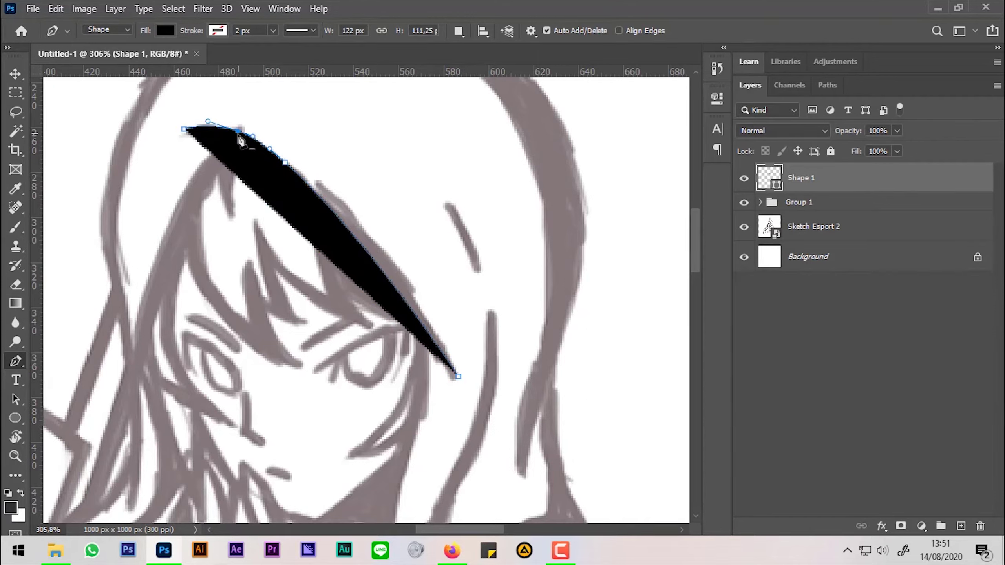
Step: Move Shape 1 into Group 1, set the group to 48% opacity, and select Shape 1's path
{"action": "left_click_drag", "start_coordinate": [806, 183], "coordinate": [807, 203]}
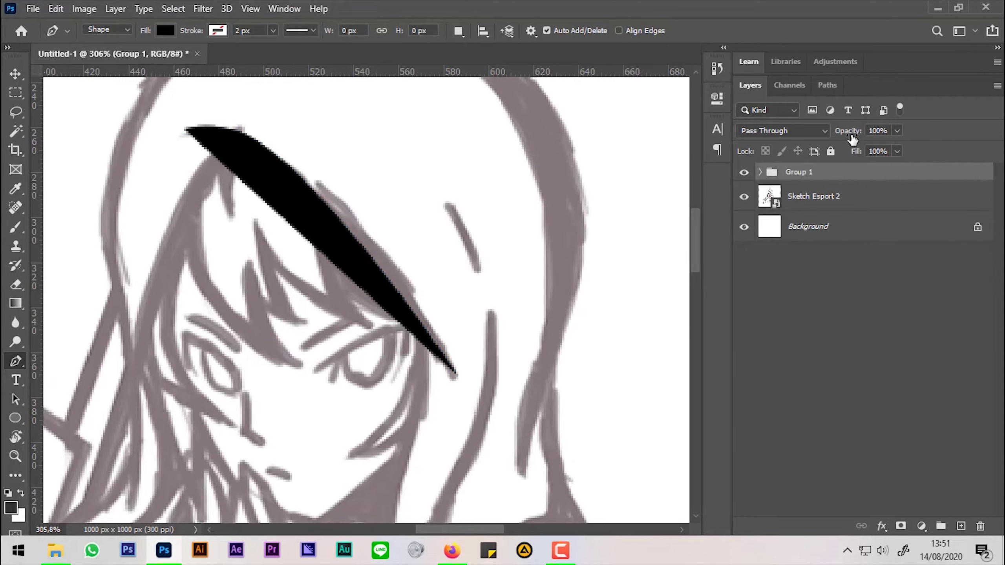
{"action": "left_click_drag", "start_coordinate": [851, 137], "coordinate": [811, 132]}
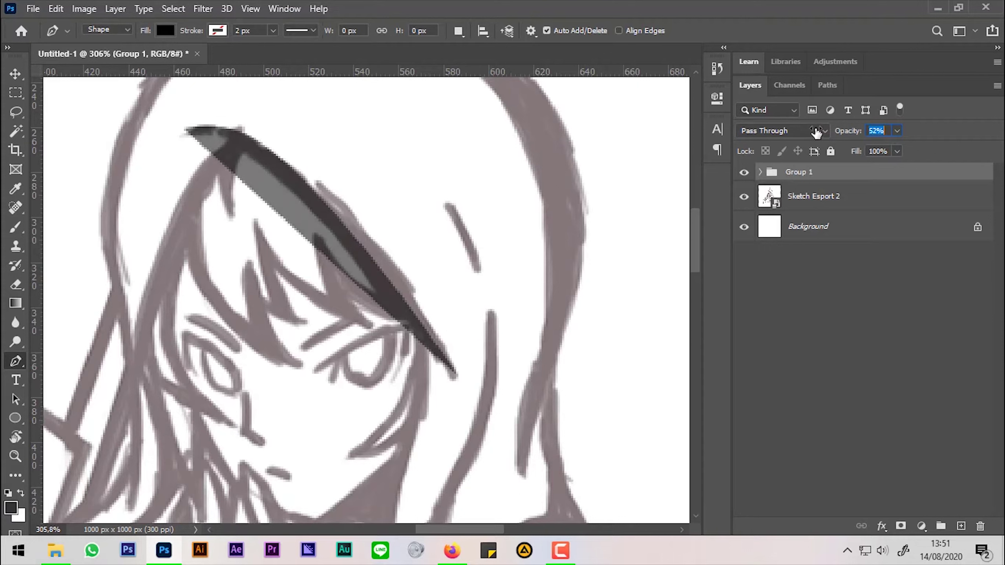
{"action": "left_click_drag", "start_coordinate": [810, 133], "coordinate": [812, 132]}
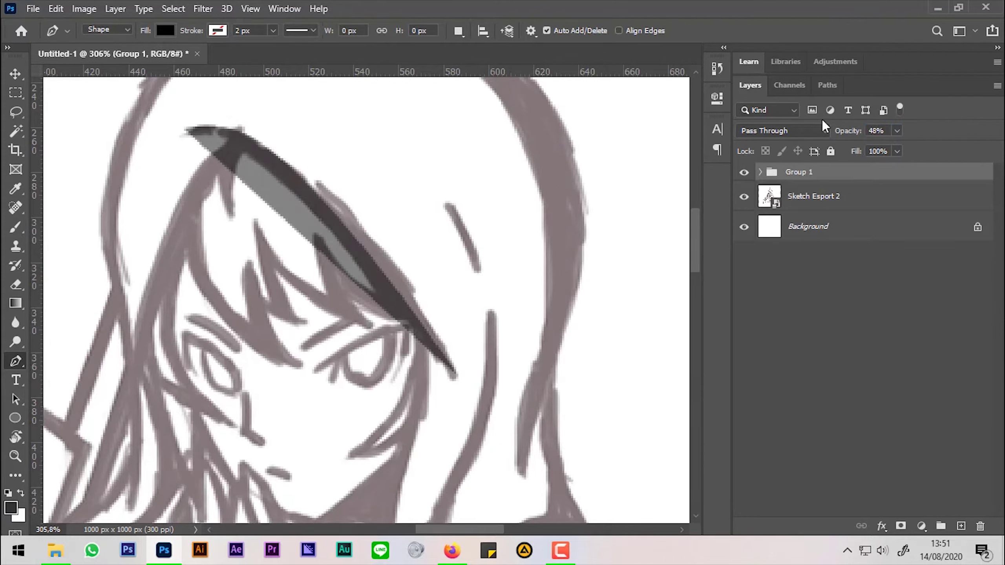
{"action": "left_click", "coordinate": [760, 172]}
{"action": "left_click", "coordinate": [827, 199]}
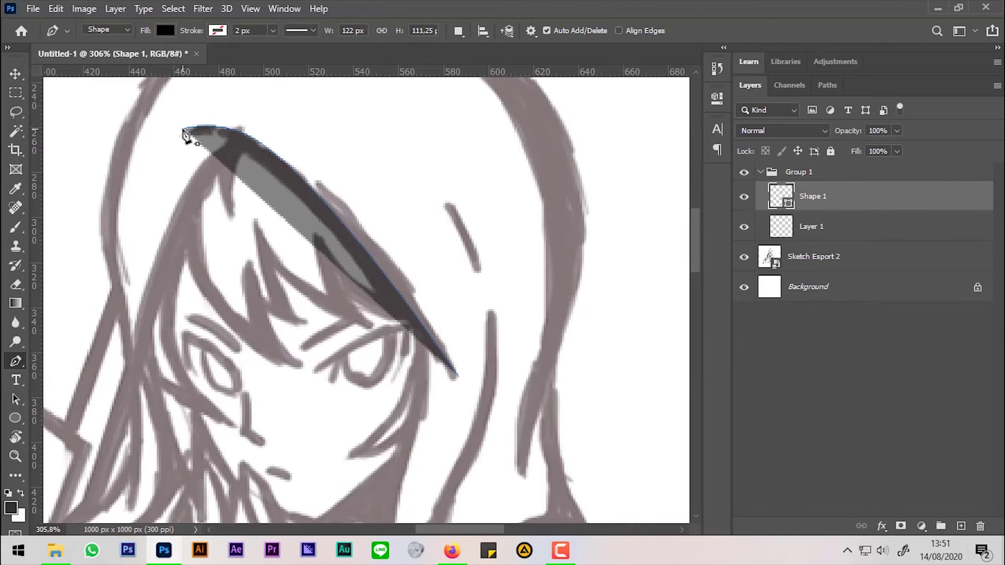
{"action": "left_click", "coordinate": [184, 130]}
Step: Adjust Shape 1's anchors and handles into a thin, curved, tapering stroke
{"action": "left_click_drag", "start_coordinate": [184, 129], "coordinate": [184, 135]}
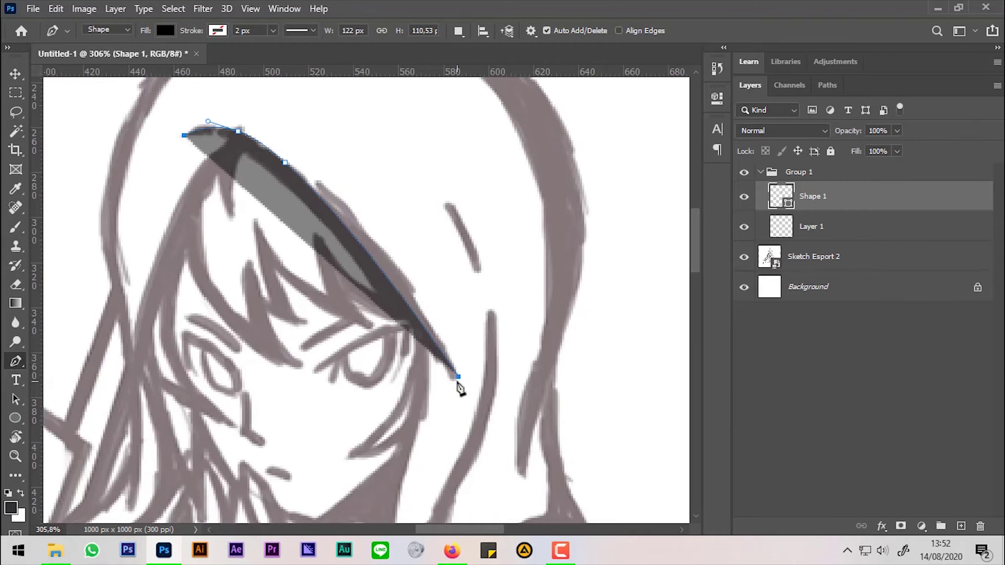
{"action": "left_click", "coordinate": [459, 378]}
{"action": "left_click", "coordinate": [287, 164], "text": "ctrl"}
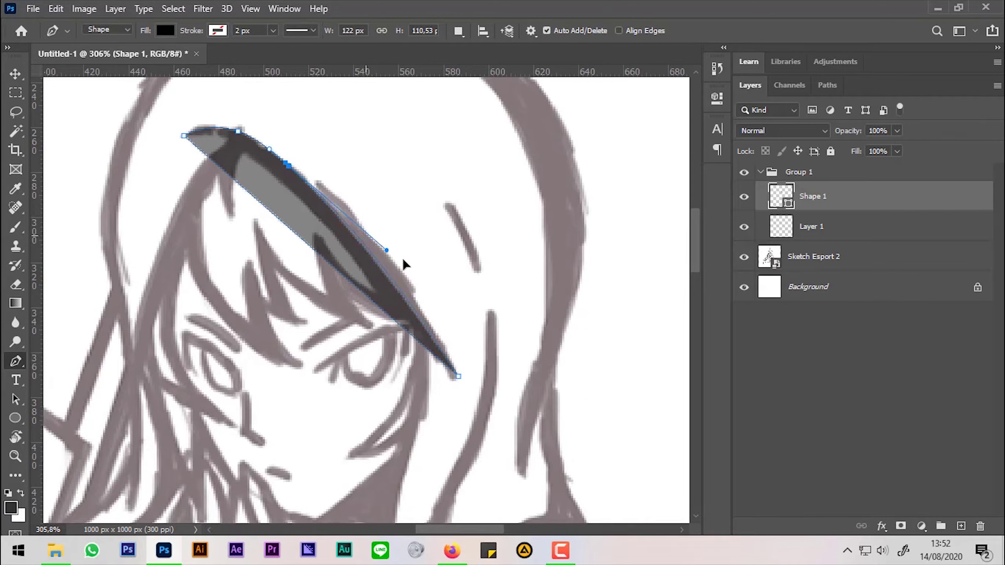
{"action": "left_click_drag", "start_coordinate": [237, 179], "coordinate": [252, 150]}
{"action": "left_click_drag", "start_coordinate": [321, 218], "coordinate": [332, 223]}
{"action": "left_click", "coordinate": [459, 376], "text": "ctrl"}
{"action": "left_click_drag", "start_coordinate": [331, 223], "coordinate": [339, 229]}
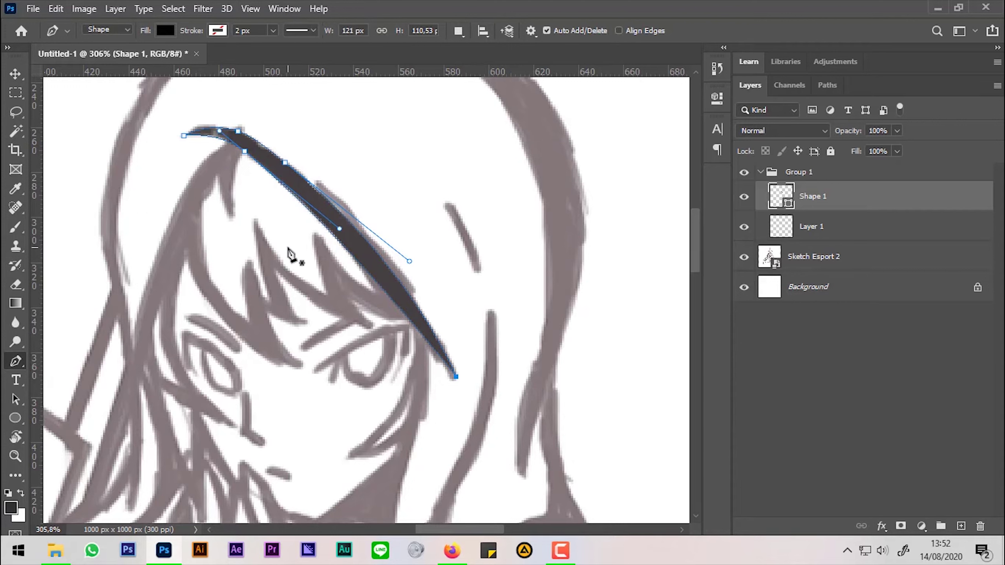
Step: Start Shape 2 along the left hair line with a few pen points
{"action": "mouse_move", "coordinate": [242, 280]}
{"action": "left_mouse_down"}
{"action": "mouse_move", "coordinate": [276, 268]}
{"action": "mouse_move", "coordinate": [289, 289]}
{"action": "left_mouse_up"}
{"action": "left_click", "coordinate": [216, 371]}
{"action": "left_click", "coordinate": [329, 129]}
{"action": "left_click", "coordinate": [287, 220]}
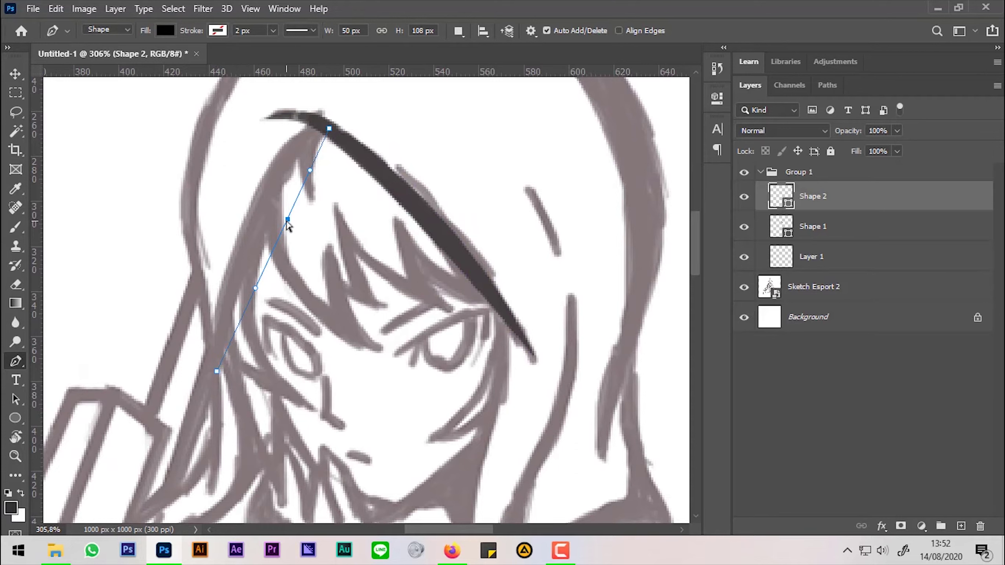
Step: Trace Shape 2 along the left hair strand, undoing one misplaced point
{"action": "left_click_drag", "start_coordinate": [288, 220], "coordinate": [268, 207]}
{"action": "left_click_drag", "start_coordinate": [294, 144], "coordinate": [297, 144]}
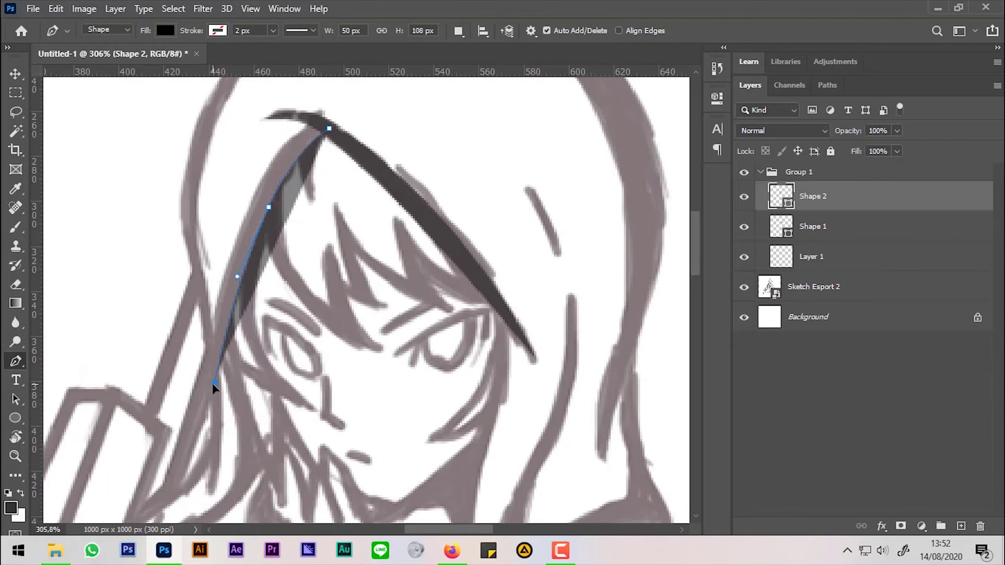
{"action": "left_click_drag", "start_coordinate": [213, 383], "coordinate": [219, 361]}
{"action": "left_click", "coordinate": [210, 493]}
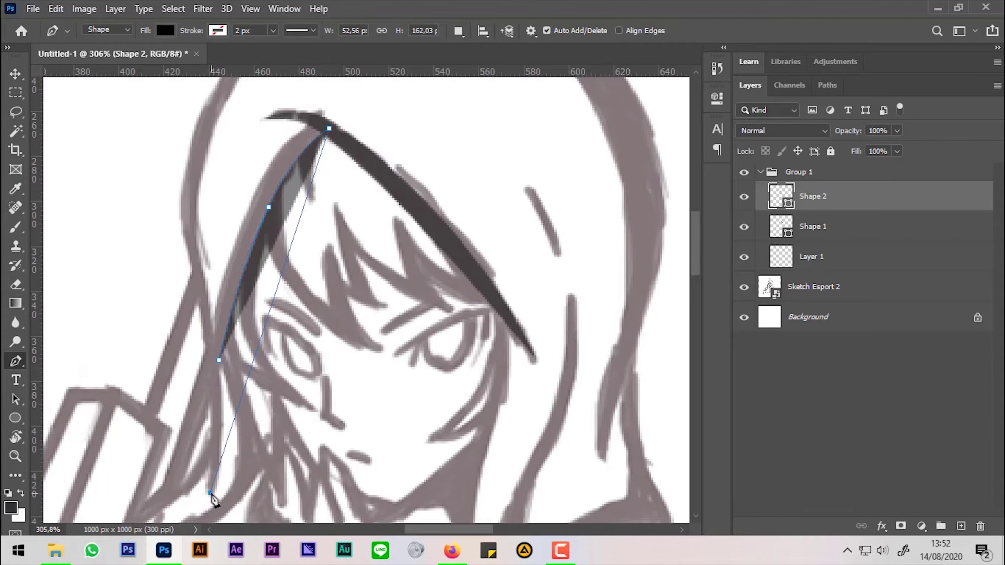
{"action": "key", "text": "ctrl+z"}
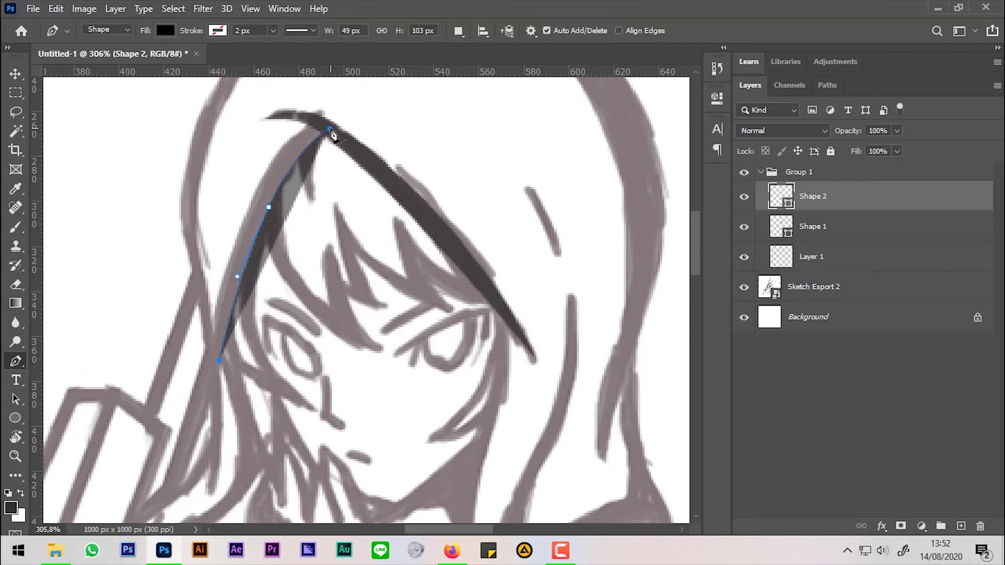
{"action": "left_click", "coordinate": [316, 120]}
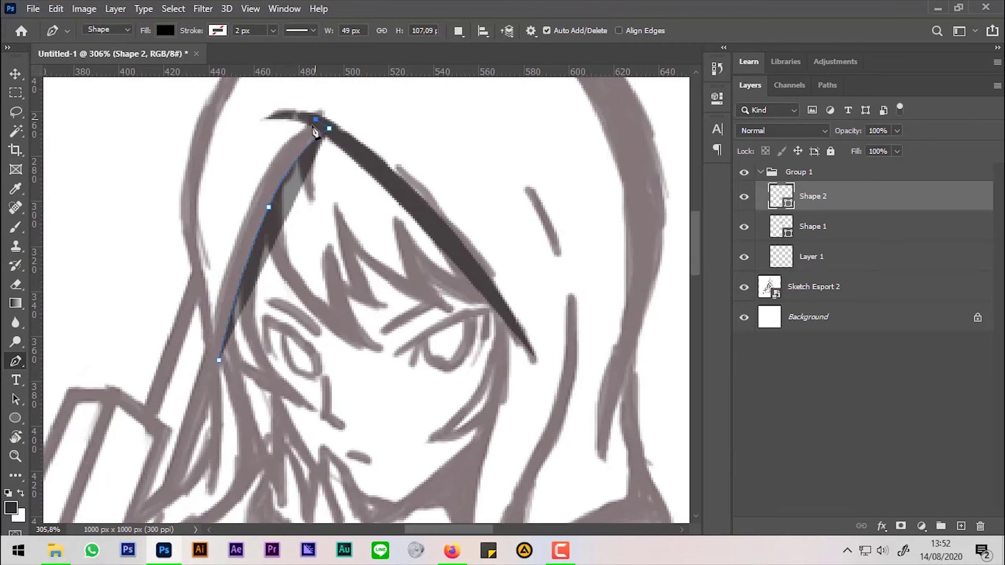
{"action": "left_click", "coordinate": [214, 337]}
{"action": "left_click_drag", "start_coordinate": [254, 195], "coordinate": [230, 243]}
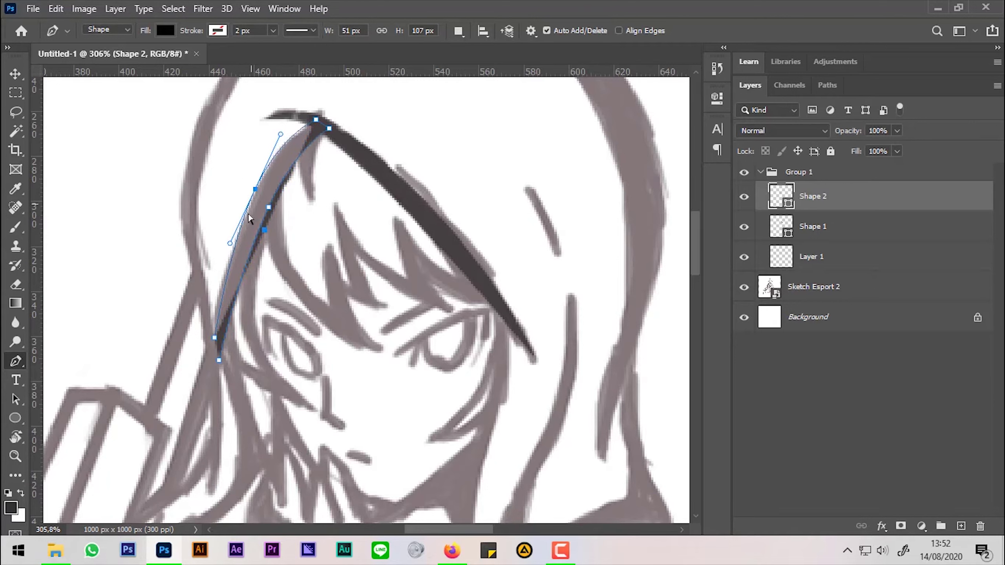
{"action": "left_click_drag", "start_coordinate": [214, 338], "coordinate": [212, 328]}
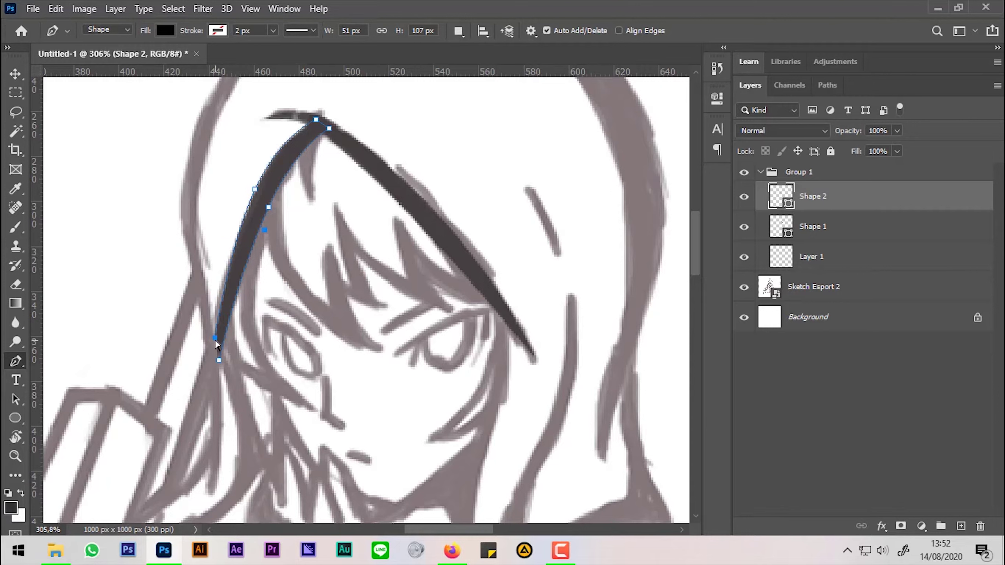
{"action": "left_click_drag", "start_coordinate": [230, 243], "coordinate": [224, 253]}
Step: Continue Shape 2 over the hood's top and down its right side, closing the path
{"action": "left_click_drag", "start_coordinate": [220, 320], "coordinate": [216, 368]}
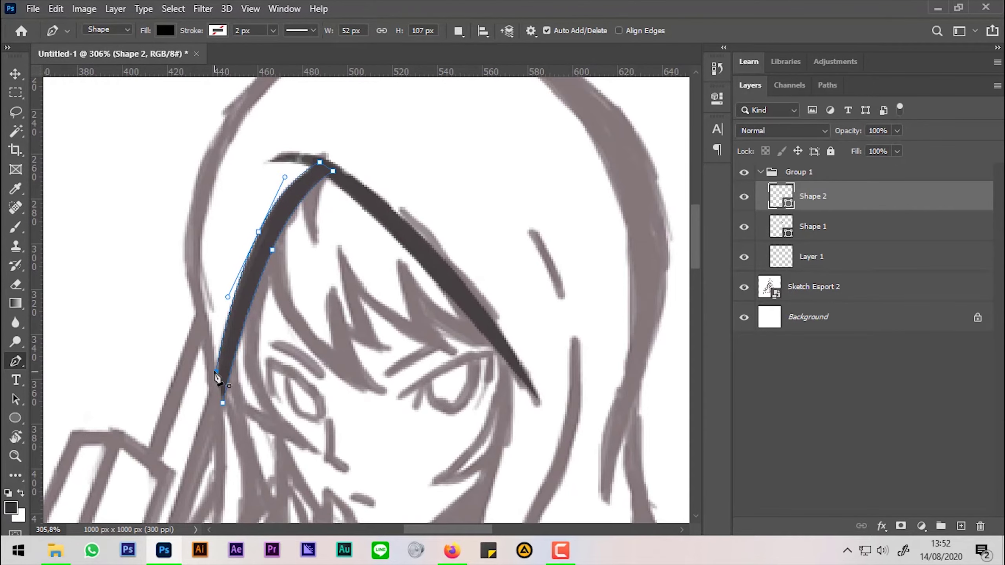
{"action": "scroll", "coordinate": [255, 187], "scroll_direction": "up", "scroll_amount": 3}
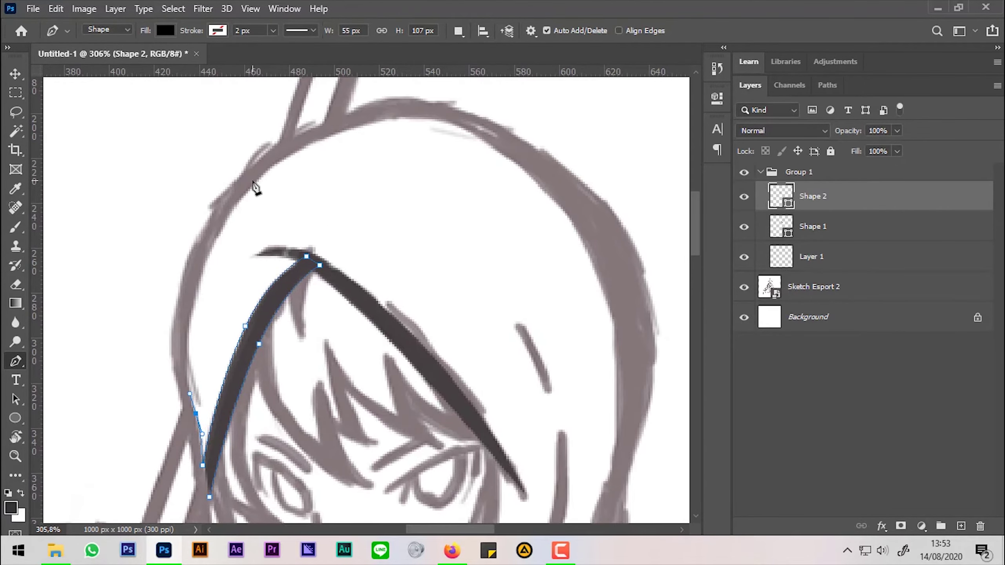
{"action": "left_click", "coordinate": [567, 216]}
{"action": "left_click_drag", "start_coordinate": [425, 156], "coordinate": [449, 124]}
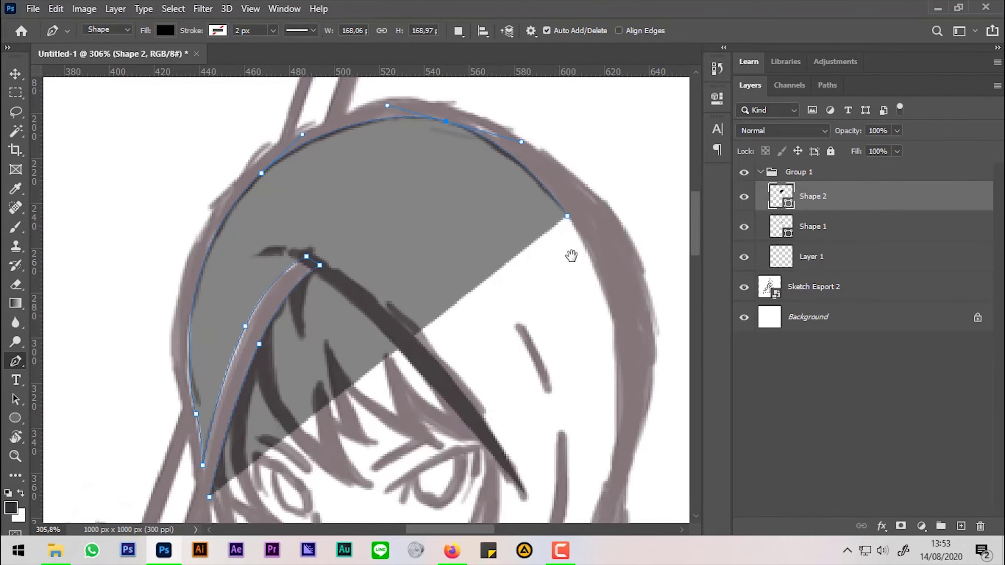
{"action": "scroll", "coordinate": [555, 277], "scroll_direction": "down", "scroll_amount": 2}
{"action": "left_click", "coordinate": [532, 482]}
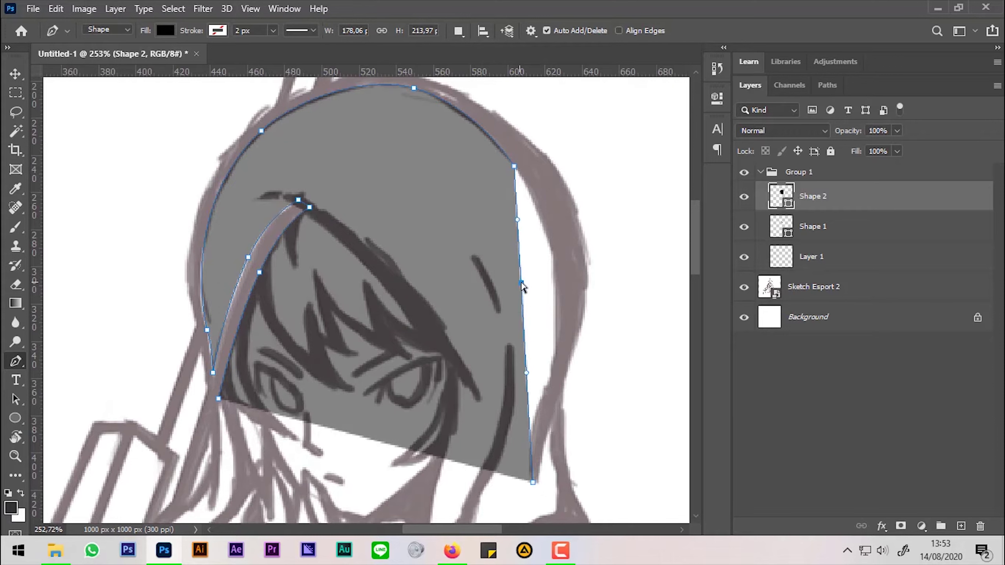
{"action": "left_click_drag", "start_coordinate": [553, 288], "coordinate": [554, 283]}
{"action": "left_click_drag", "start_coordinate": [547, 417], "coordinate": [535, 420]}
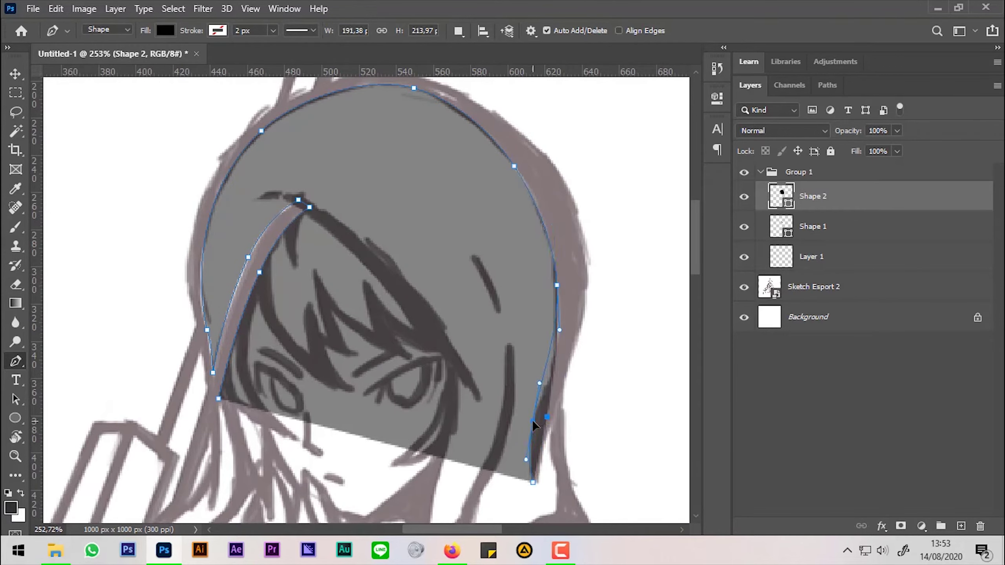
{"action": "left_click_drag", "start_coordinate": [587, 339], "coordinate": [578, 324]}
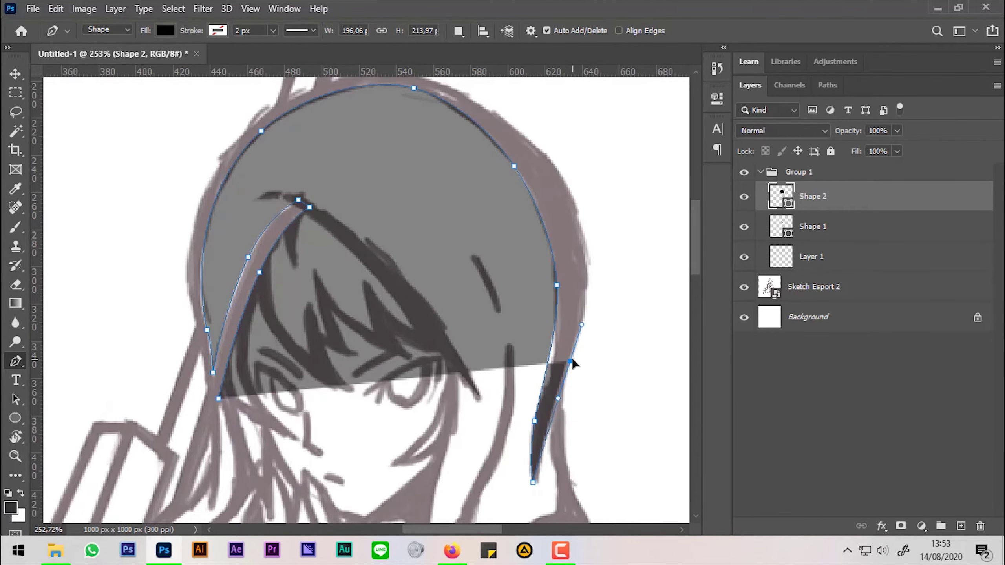
{"action": "scroll", "coordinate": [519, 118], "scroll_direction": "up", "scroll_amount": 3}
{"action": "left_click_drag", "start_coordinate": [351, 148], "coordinate": [189, 83]}
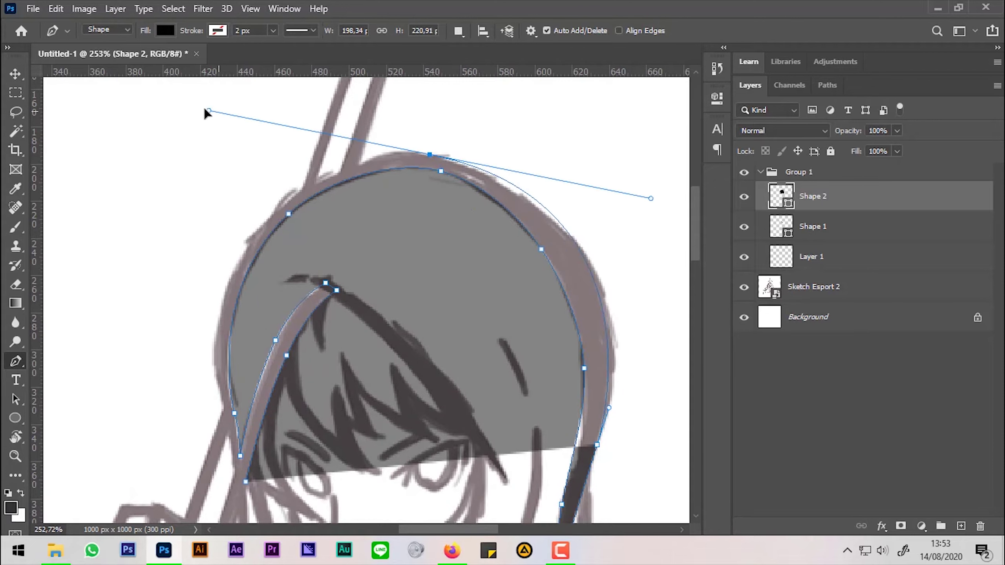
{"action": "left_click", "coordinate": [246, 481]}
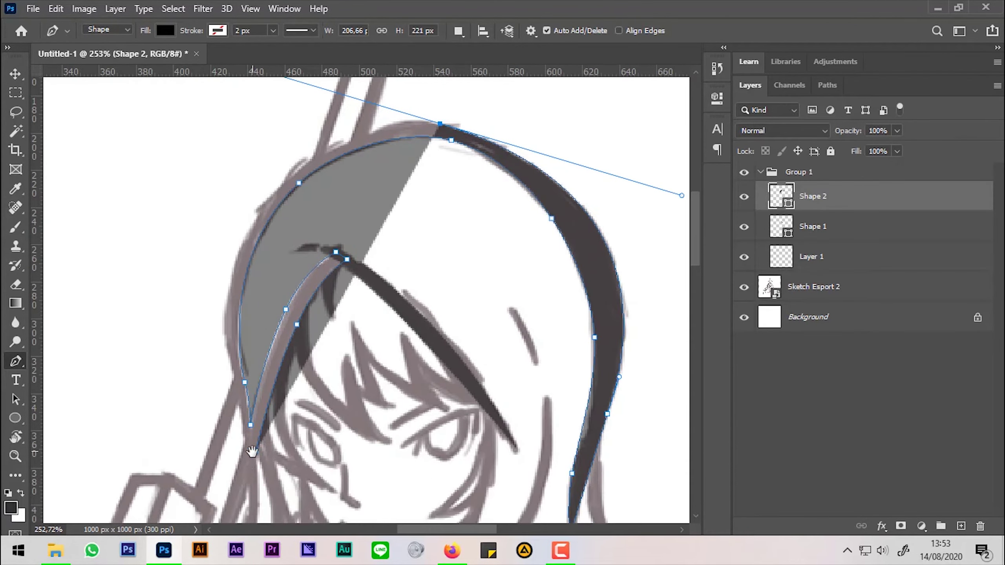
Step: Refine the hood outline's left, right and top curves, then deselect the path
{"action": "left_click_drag", "start_coordinate": [273, 199], "coordinate": [239, 250]}
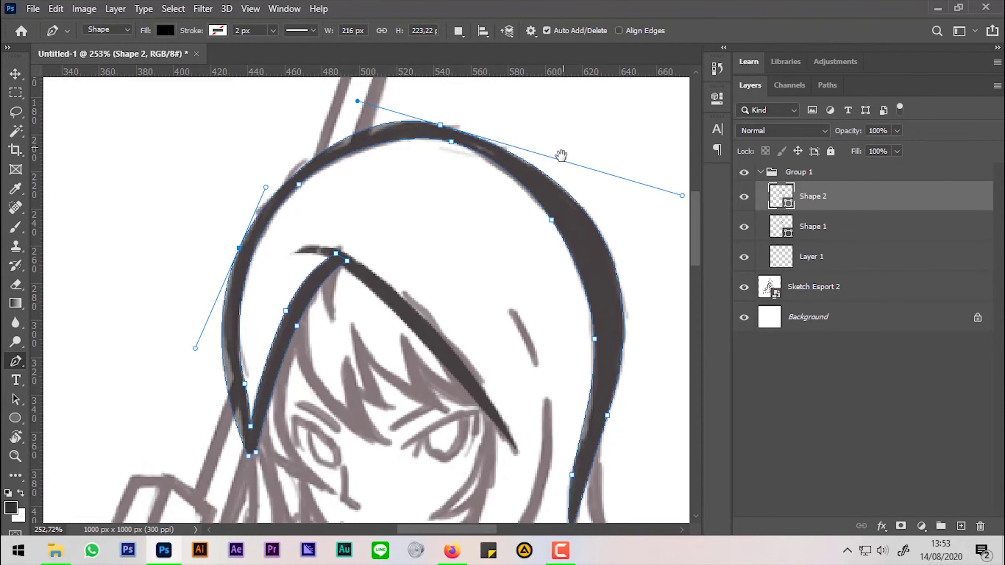
{"action": "left_click_drag", "start_coordinate": [561, 152], "coordinate": [538, 191]}
{"action": "left_click", "coordinate": [595, 314]}
{"action": "left_click_drag", "start_coordinate": [326, 136], "coordinate": [352, 144]}
{"action": "left_click_drag", "start_coordinate": [253, 212], "coordinate": [229, 273]}
{"action": "scroll", "coordinate": [249, 211], "scroll_direction": "down", "scroll_amount": 4}
{"action": "scroll", "coordinate": [249, 211], "scroll_direction": "left", "scroll_amount": 2}
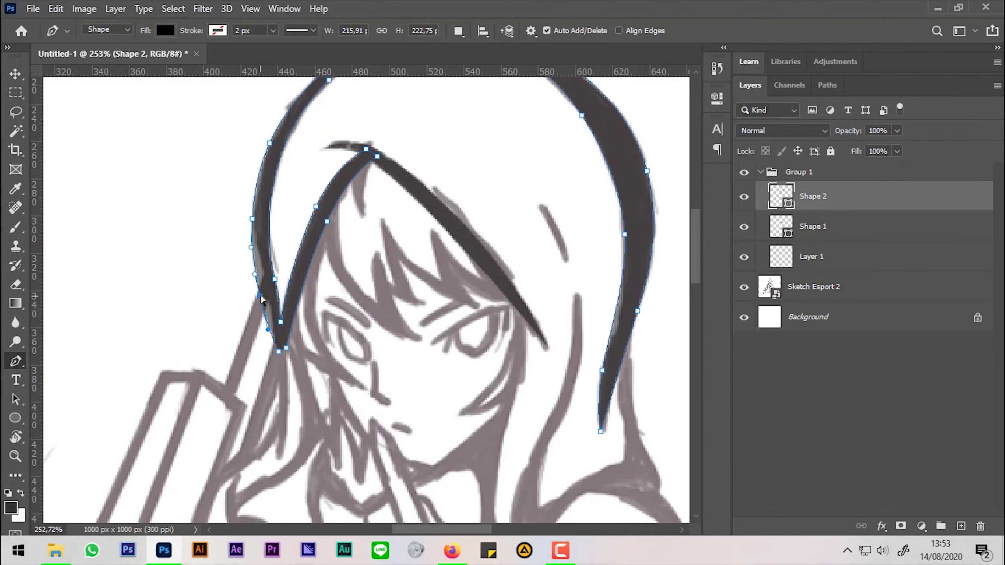
{"action": "scroll", "coordinate": [269, 293], "scroll_direction": "down", "scroll_amount": 2}
{"action": "scroll", "coordinate": [269, 292], "scroll_direction": "left", "scroll_amount": 1}
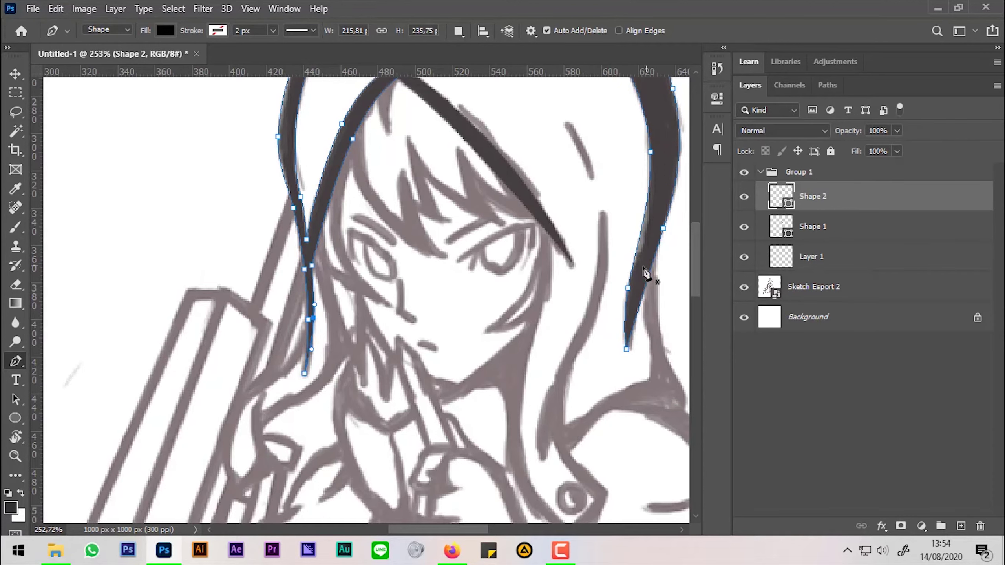
Step: Start Shape 3 tracing the hair strand beside the cheek
{"action": "left_click_drag", "start_coordinate": [538, 270], "coordinate": [502, 253]}
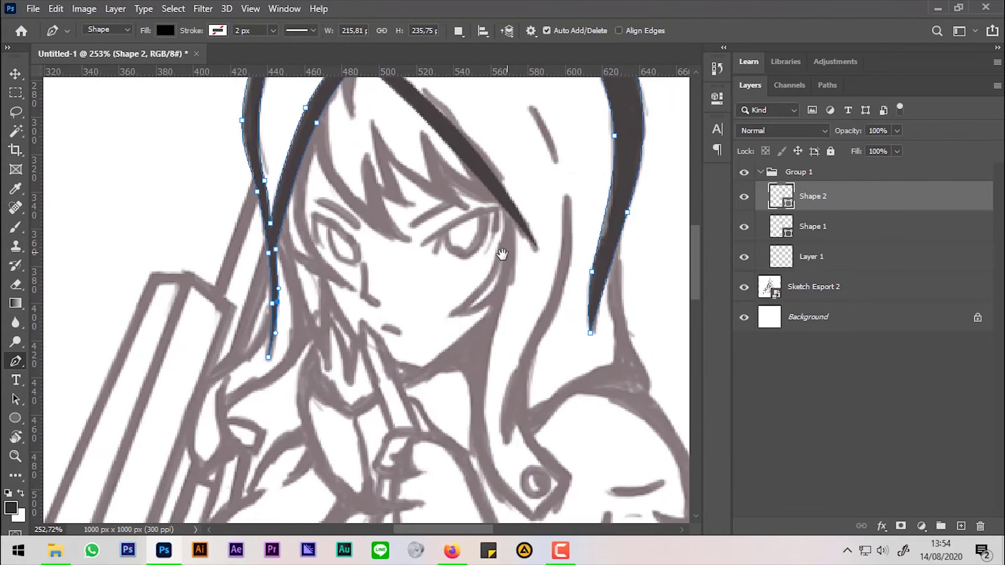
{"action": "left_click_drag", "start_coordinate": [500, 258], "coordinate": [489, 270]}
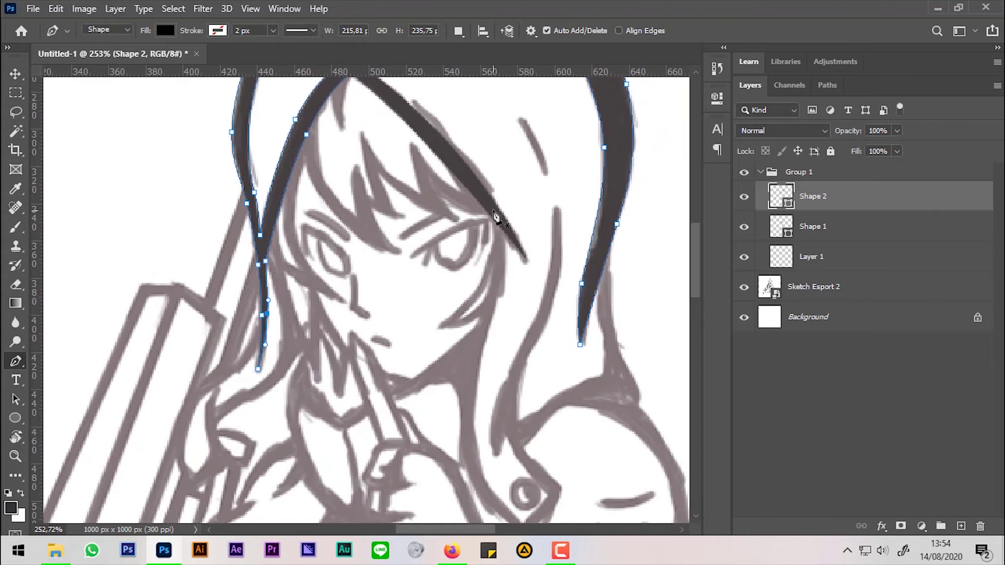
{"action": "left_click", "coordinate": [495, 214]}
{"action": "left_click_drag", "start_coordinate": [499, 336], "coordinate": [474, 294]}
Step: Complete and close the Shape 3 hair strand beside the cheek
{"action": "left_click", "coordinate": [439, 399]}
{"action": "left_click", "coordinate": [487, 236]}
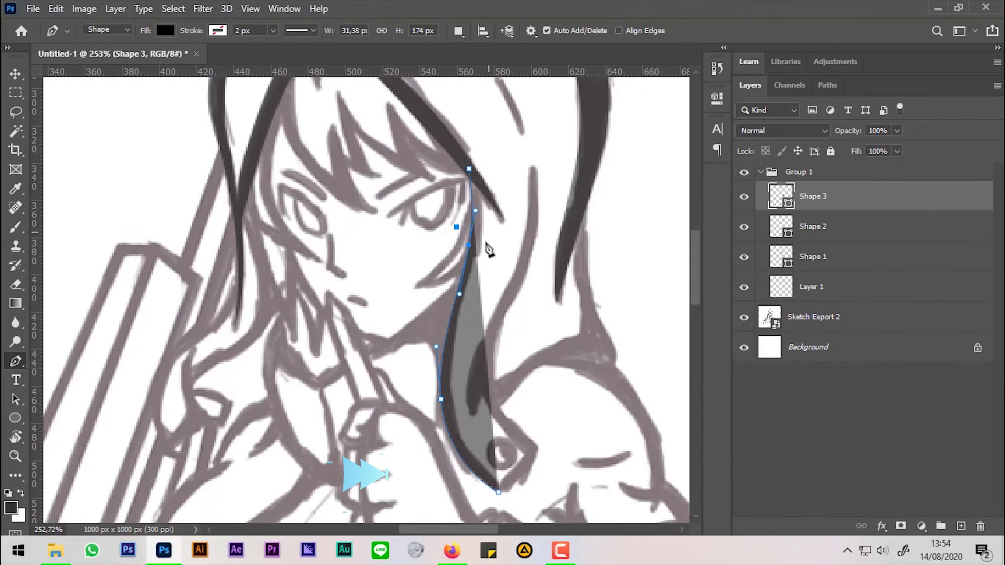
{"action": "scroll", "coordinate": [527, 471], "scroll_direction": "up", "scroll_amount": 3}
{"action": "scroll", "coordinate": [532, 463], "scroll_direction": "up", "scroll_amount": 3}
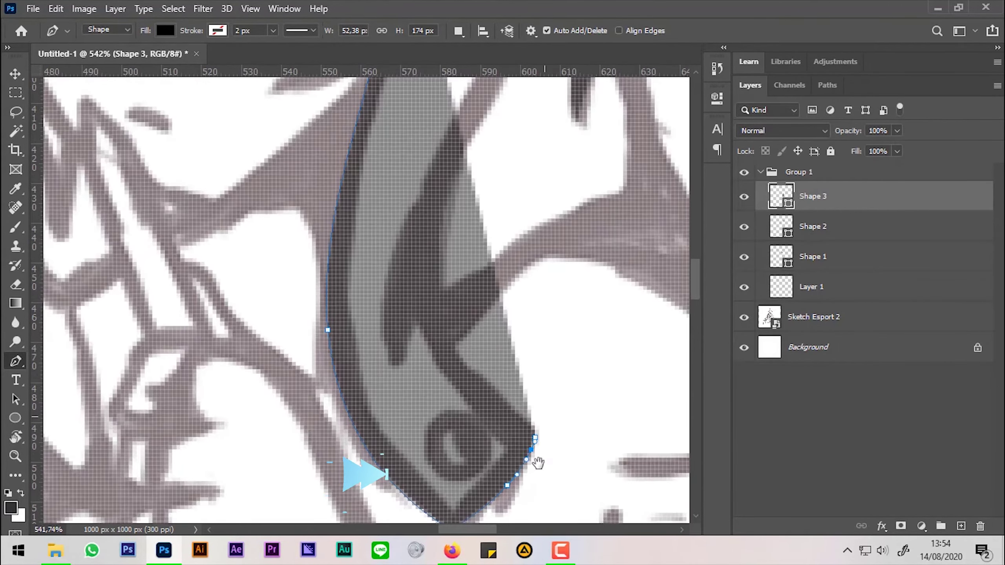
{"action": "left_click_drag", "start_coordinate": [410, 377], "coordinate": [406, 323]}
{"action": "scroll", "coordinate": [406, 324], "scroll_direction": "down", "scroll_amount": 3}
{"action": "left_click", "coordinate": [535, 212]}
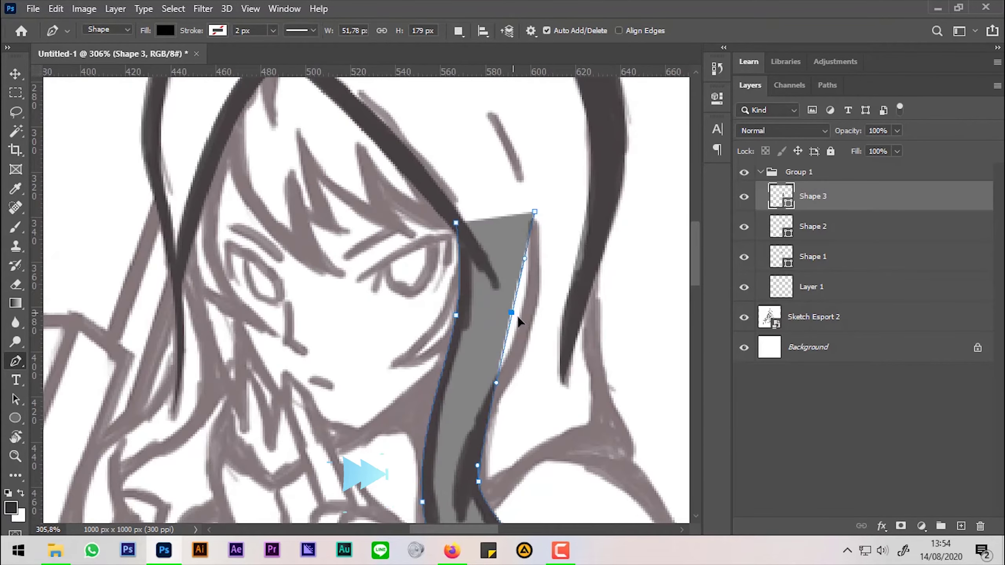
{"action": "mouse_move", "coordinate": [494, 422]}
{"action": "left_mouse_down"}
{"action": "mouse_move", "coordinate": [573, 337]}
{"action": "mouse_move", "coordinate": [538, 368]}
{"action": "mouse_move", "coordinate": [594, 218]}
{"action": "mouse_move", "coordinate": [553, 423]}
{"action": "mouse_move", "coordinate": [589, 403]}
{"action": "mouse_move", "coordinate": [523, 415]}
{"action": "mouse_move", "coordinate": [544, 335]}
{"action": "left_mouse_up"}
{"action": "scroll", "coordinate": [521, 455], "scroll_direction": "down", "scroll_amount": 2}
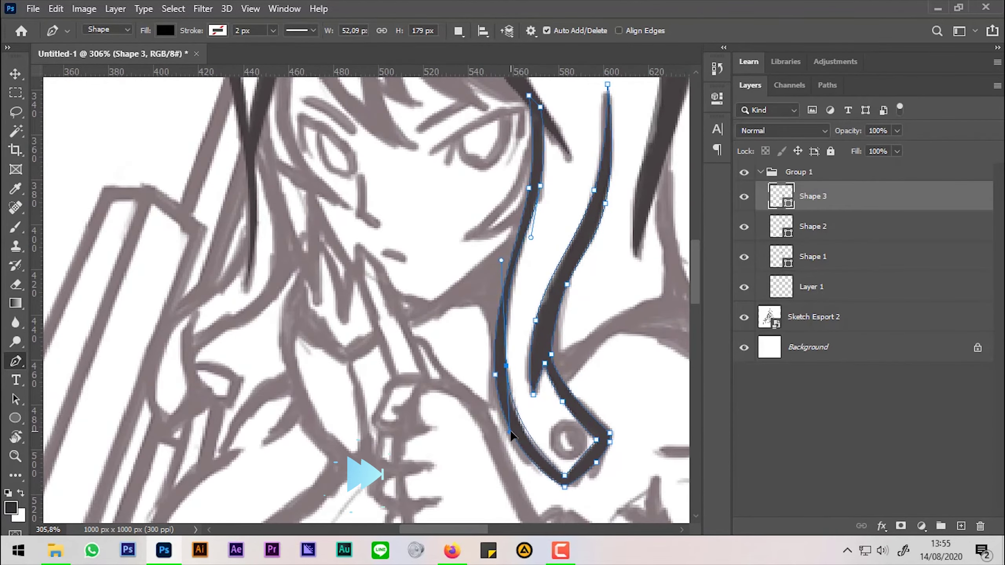
{"action": "scroll", "coordinate": [585, 322], "scroll_direction": "down", "scroll_amount": 1}
{"action": "scroll", "coordinate": [601, 224], "scroll_direction": "up", "scroll_amount": 4}
Step: Trace a thin hair stroke as a closed three-point shape
{"action": "left_click", "coordinate": [534, 112]}
{"action": "left_click", "coordinate": [576, 182]}
{"action": "left_click", "coordinate": [603, 247]}
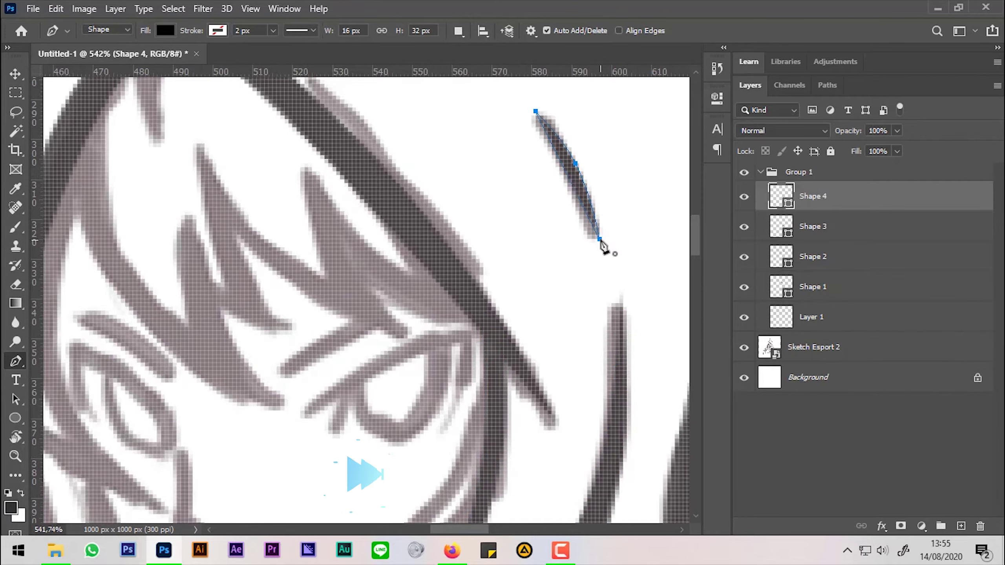
{"action": "scroll", "coordinate": [571, 169], "scroll_direction": "down", "scroll_amount": 3}
{"action": "scroll", "coordinate": [571, 169], "scroll_direction": "up", "scroll_amount": 3}
Step: Outline the hooked hair curl by the cheek as a closed black shape
{"action": "left_click", "coordinate": [539, 86]}
{"action": "left_click", "coordinate": [551, 286]}
{"action": "left_click", "coordinate": [581, 371]}
{"action": "left_click", "coordinate": [464, 373]}
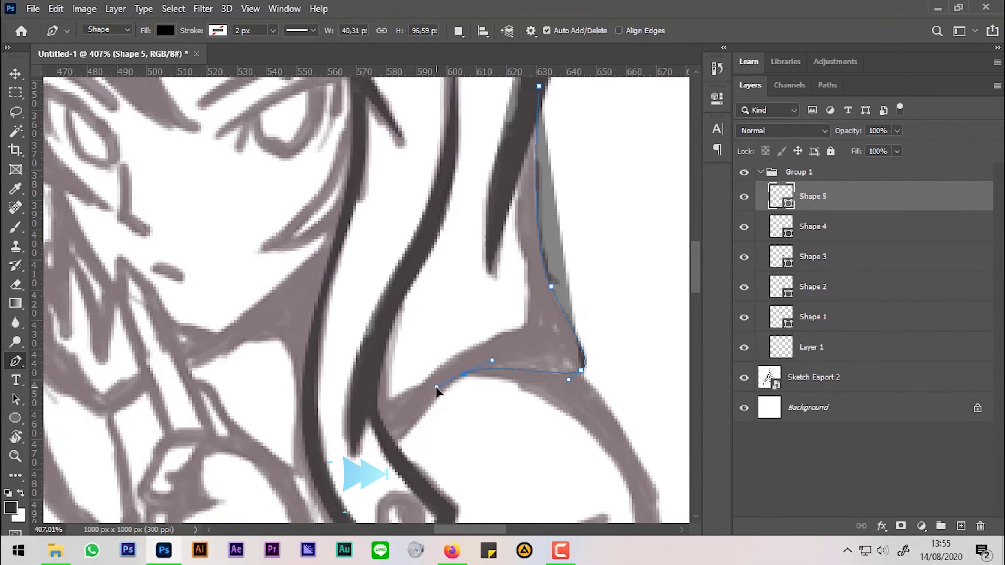
{"action": "left_click_drag", "start_coordinate": [392, 442], "coordinate": [405, 442]}
{"action": "left_click", "coordinate": [374, 415]}
{"action": "left_click", "coordinate": [509, 331]}
{"action": "scroll", "coordinate": [526, 277], "scroll_direction": "down", "scroll_amount": 3}
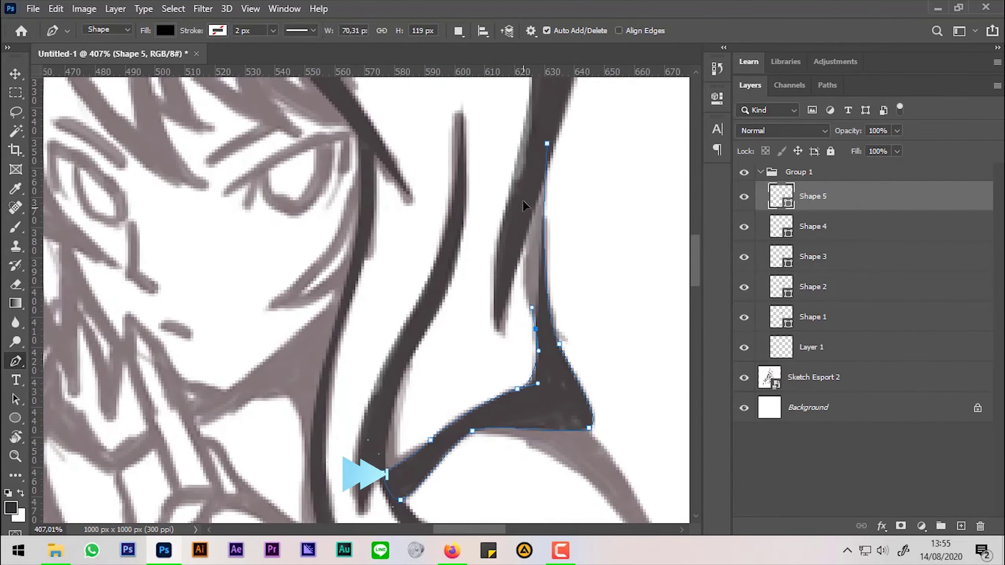
{"action": "left_click", "coordinate": [523, 200]}
{"action": "scroll", "coordinate": [543, 252], "scroll_direction": "down", "scroll_amount": 2}
{"action": "scroll", "coordinate": [543, 252], "scroll_direction": "up", "scroll_amount": 4}
Step: Trace another thin, curved hair strand as a closed shape
{"action": "left_click", "coordinate": [515, 182]}
{"action": "left_click_drag", "start_coordinate": [417, 357], "coordinate": [422, 263]}
{"action": "left_click", "coordinate": [390, 453]}
{"action": "left_click_drag", "start_coordinate": [363, 336], "coordinate": [377, 286]}
{"action": "left_click", "coordinate": [466, 400]}
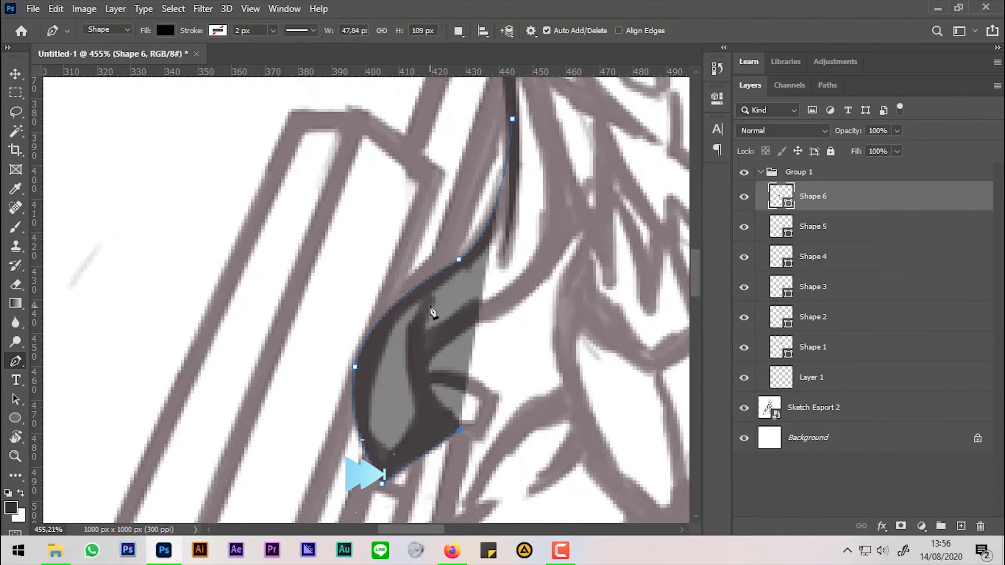
{"action": "left_click", "coordinate": [432, 300]}
{"action": "left_click_drag", "start_coordinate": [426, 364], "coordinate": [419, 331]}
{"action": "left_click_drag", "start_coordinate": [414, 414], "coordinate": [400, 455]}
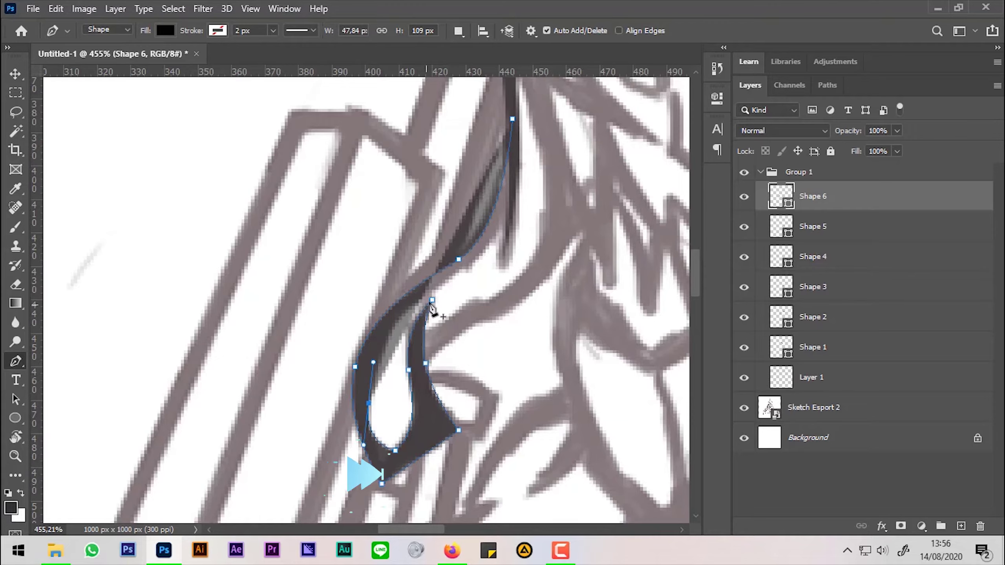
{"action": "scroll", "coordinate": [506, 195], "scroll_direction": "up", "scroll_amount": 3}
{"action": "left_click", "coordinate": [506, 195]}
{"action": "scroll", "coordinate": [506, 195], "scroll_direction": "down", "scroll_amount": 3}
{"action": "scroll", "coordinate": [426, 291], "scroll_direction": "up", "scroll_amount": 3}
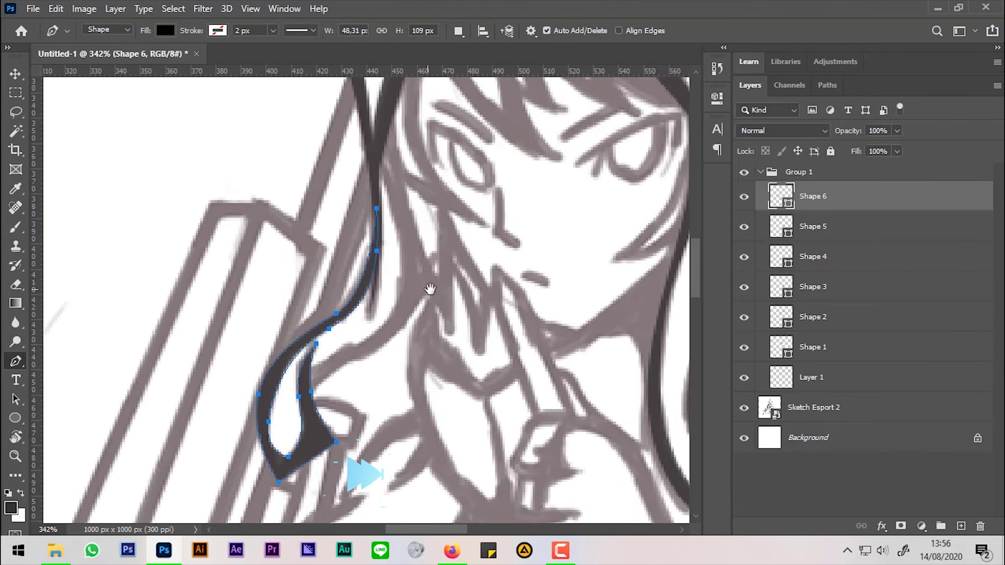
Step: Begin Shape 7 along the next hair strand, curving its edges to fit
{"action": "left_click", "coordinate": [437, 273]}
{"action": "left_click_drag", "start_coordinate": [392, 356], "coordinate": [357, 372]}
{"action": "left_click", "coordinate": [324, 411]}
{"action": "left_click", "coordinate": [317, 391]}
{"action": "left_click_drag", "start_coordinate": [417, 285], "coordinate": [421, 250]}
{"action": "left_click_drag", "start_coordinate": [389, 167], "coordinate": [384, 150]}
{"action": "left_click", "coordinate": [405, 102]}
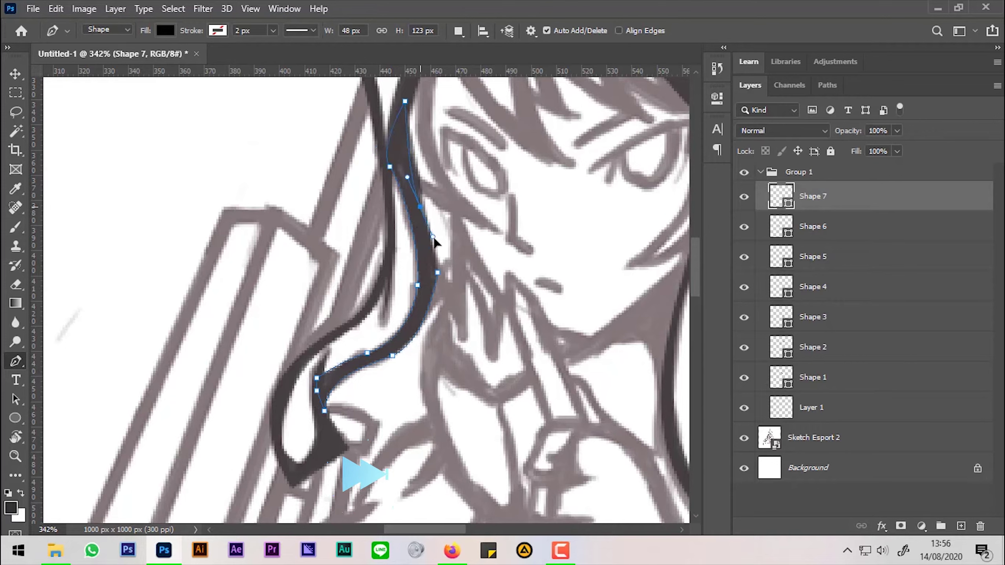
{"action": "left_click_drag", "start_coordinate": [434, 240], "coordinate": [434, 239]}
{"action": "scroll", "coordinate": [482, 300], "scroll_direction": "down", "scroll_amount": 5}
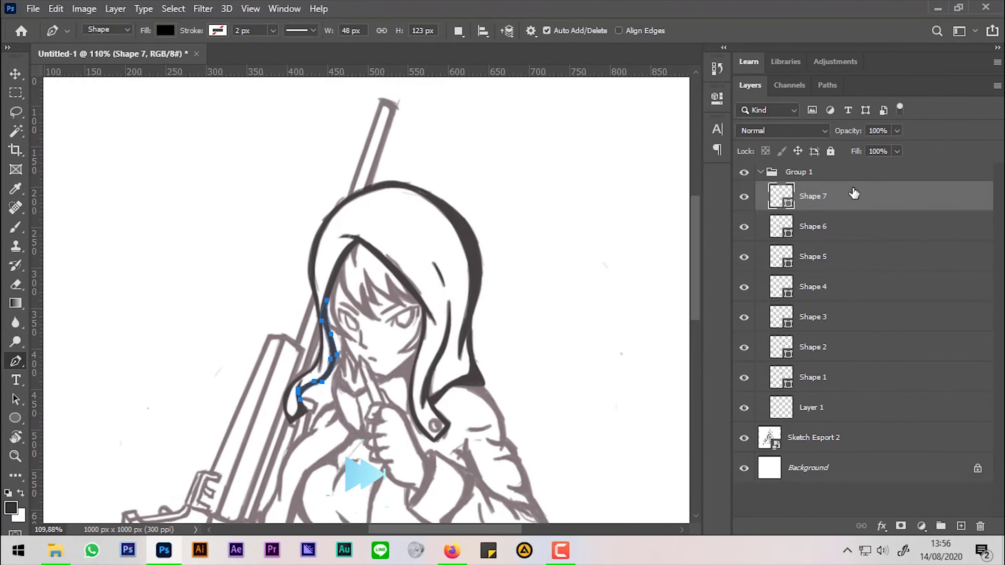
Step: Set Group 1's opacity to 50% and make Shape 7 the active layer again
{"action": "left_click", "coordinate": [850, 173]}
{"action": "key", "text": "Return"}
{"action": "scroll", "coordinate": [403, 178], "scroll_direction": "down", "scroll_amount": 2}
{"action": "left_click_drag", "start_coordinate": [404, 178], "coordinate": [493, 298]}
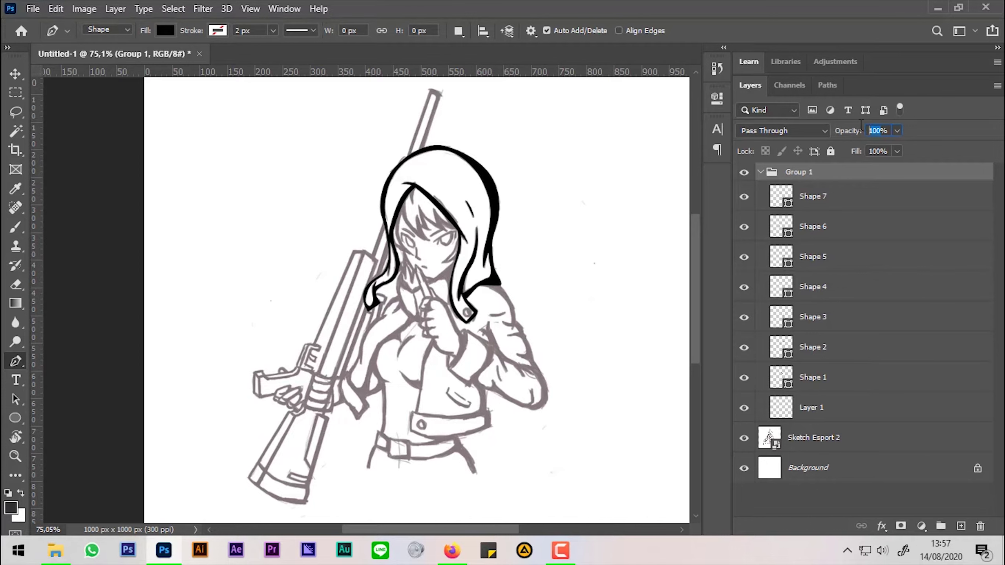
{"action": "type", "text": "50"}
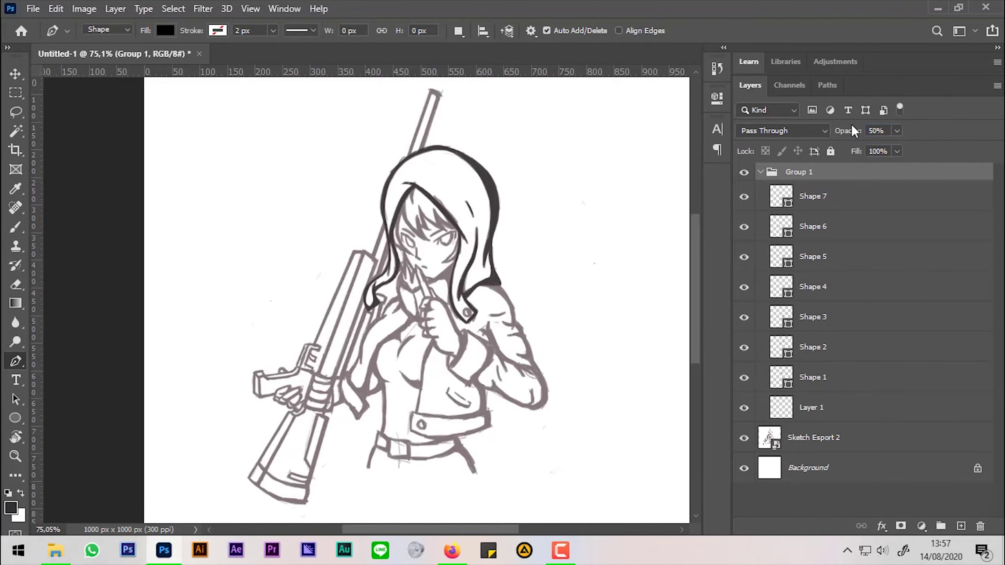
{"action": "left_click", "coordinate": [831, 196]}
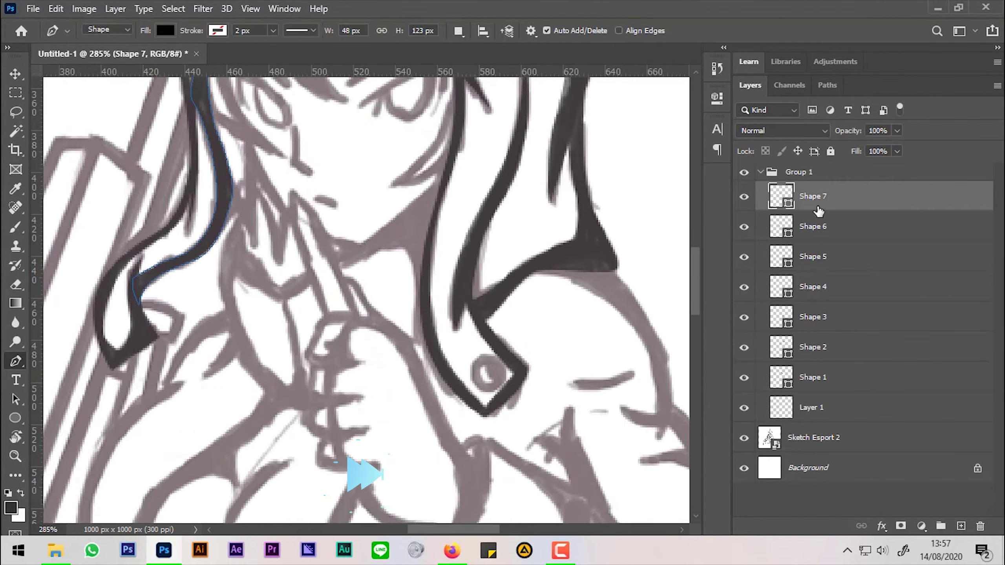
Step: Ink the small ring at the hood's tip with an inner highlight cutout
{"action": "scroll", "coordinate": [464, 191], "scroll_direction": "up", "scroll_amount": 3}
{"action": "scroll", "coordinate": [437, 287], "scroll_direction": "up", "scroll_amount": 3}
{"action": "left_click", "coordinate": [436, 302]}
{"action": "left_click_drag", "start_coordinate": [388, 237], "coordinate": [334, 237]}
{"action": "left_click_drag", "start_coordinate": [382, 339], "coordinate": [427, 349]}
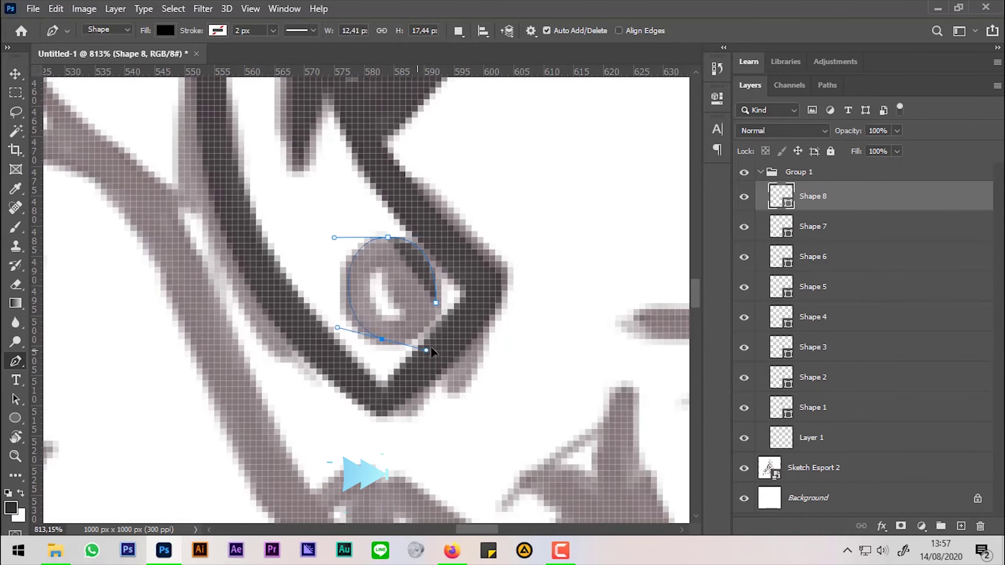
{"action": "left_click", "coordinate": [435, 303]}
{"action": "left_click", "coordinate": [388, 263]}
{"action": "left_click", "coordinate": [369, 299]}
{"action": "left_click", "coordinate": [426, 328]}
Step: Ink a curved hair lock and the eyelid as black shapes
{"action": "scroll", "coordinate": [469, 269], "scroll_direction": "down", "scroll_amount": 3}
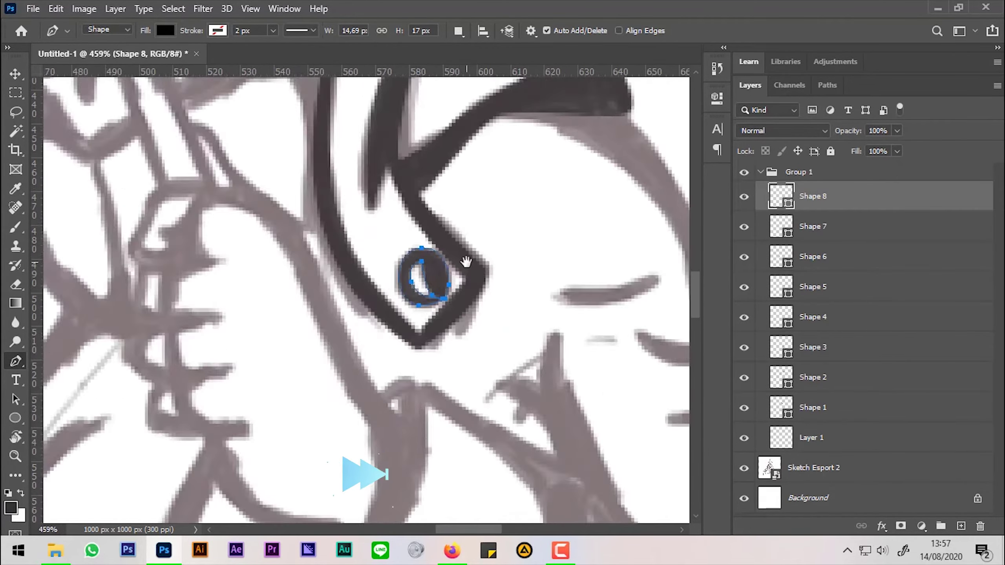
{"action": "scroll", "coordinate": [469, 269], "scroll_direction": "down", "scroll_amount": 5}
{"action": "scroll", "coordinate": [550, 314], "scroll_direction": "up", "scroll_amount": 5}
{"action": "left_click", "coordinate": [345, 202]}
{"action": "left_click_drag", "start_coordinate": [463, 285], "coordinate": [477, 340]}
{"action": "left_click", "coordinate": [475, 340]}
{"action": "left_click", "coordinate": [475, 372]}
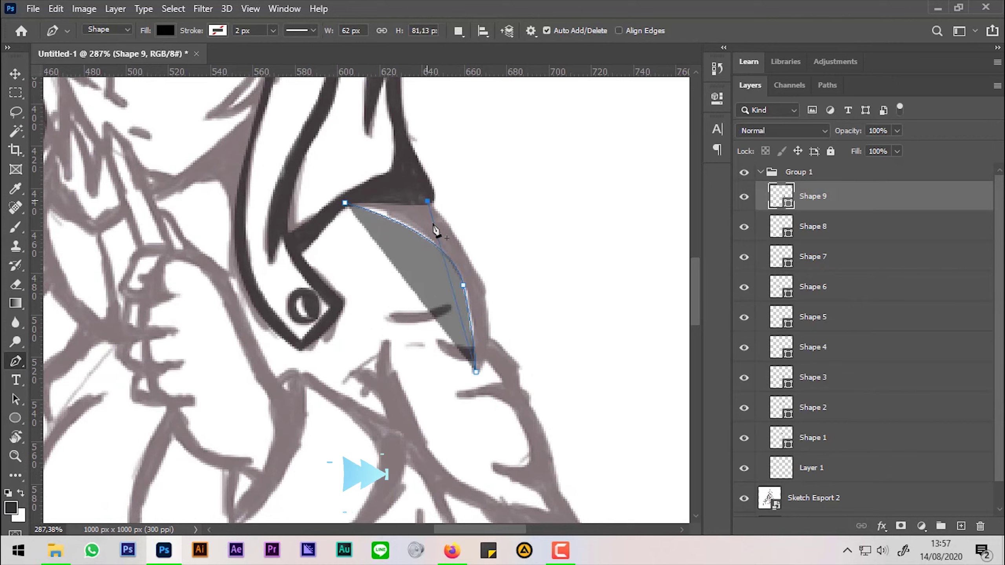
{"action": "left_click", "coordinate": [345, 203]}
{"action": "scroll", "coordinate": [370, 214], "scroll_direction": "down", "scroll_amount": 3}
{"action": "left_click", "coordinate": [372, 253]}
{"action": "left_click", "coordinate": [433, 243]}
Step: Begin the spiky right-side hair shape, tracing its outer edge down to the bottom
{"action": "left_click", "coordinate": [372, 253]}
{"action": "scroll", "coordinate": [377, 257], "scroll_direction": "down", "scroll_amount": 2}
{"action": "left_click", "coordinate": [373, 254]}
{"action": "left_click", "coordinate": [409, 262]}
{"action": "left_click", "coordinate": [451, 300]}
{"action": "left_click_drag", "start_coordinate": [472, 334], "coordinate": [399, 247]}
{"action": "left_click", "coordinate": [404, 201]}
{"action": "left_click", "coordinate": [419, 262]}
{"action": "left_click", "coordinate": [472, 402]}
{"action": "left_click", "coordinate": [421, 455]}
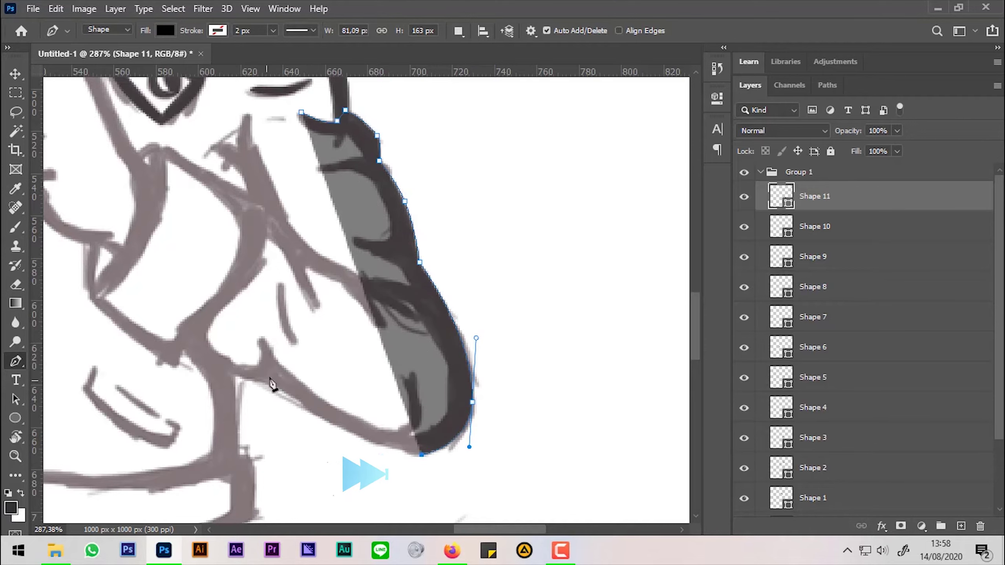
Step: Continue the hair outline along the jaw edge, adding pointed hair tips
{"action": "left_click_drag", "start_coordinate": [269, 446], "coordinate": [413, 472]}
{"action": "left_click", "coordinate": [481, 454]}
{"action": "left_click", "coordinate": [413, 409]}
{"action": "left_click_drag", "start_coordinate": [359, 395], "coordinate": [383, 409]}
{"action": "left_click", "coordinate": [329, 365]}
{"action": "left_click_drag", "start_coordinate": [353, 363], "coordinate": [374, 380]}
{"action": "left_click", "coordinate": [373, 354]}
{"action": "left_click", "coordinate": [376, 390]}
{"action": "left_click", "coordinate": [422, 382]}
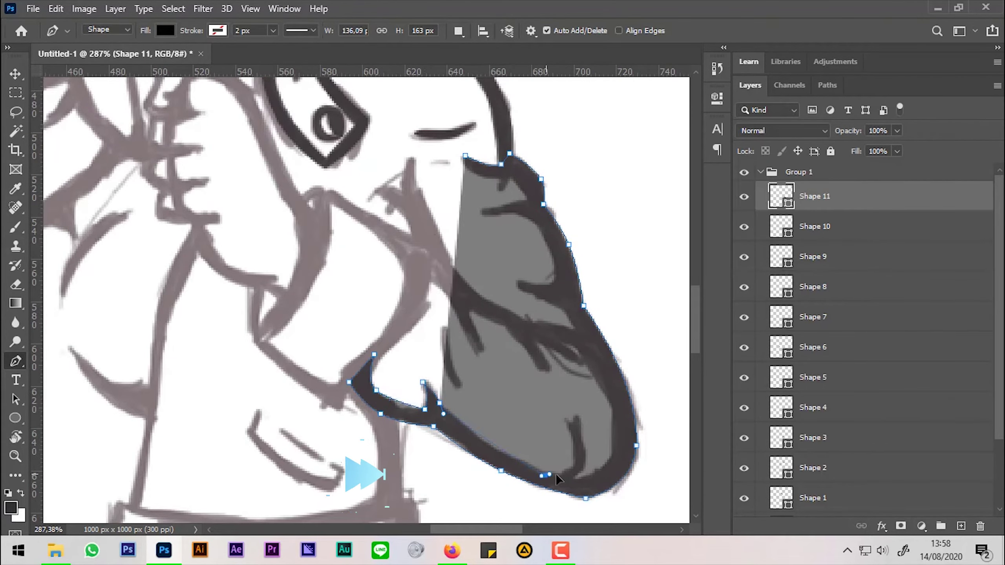
Step: Trace the lower-right hair strand and spiky inner strands, closing the hair shape
{"action": "left_click", "coordinate": [575, 436]}
{"action": "left_click", "coordinate": [584, 465]}
{"action": "left_click", "coordinate": [615, 445]}
{"action": "left_click", "coordinate": [610, 402]}
{"action": "mouse_move", "coordinate": [599, 384]}
{"action": "left_mouse_down"}
{"action": "mouse_move", "coordinate": [594, 436]}
{"action": "mouse_move", "coordinate": [456, 426]}
{"action": "left_mouse_up"}
{"action": "left_click", "coordinate": [412, 343]}
{"action": "left_click", "coordinate": [372, 323]}
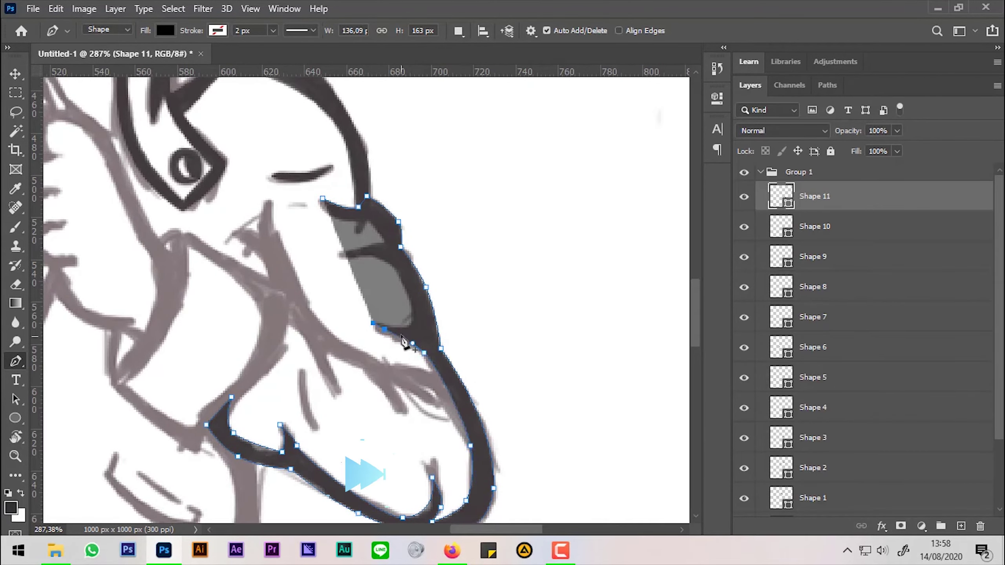
{"action": "left_click", "coordinate": [412, 326]}
{"action": "left_click", "coordinate": [386, 262]}
{"action": "left_click", "coordinate": [337, 255]}
{"action": "left_click", "coordinate": [379, 241]}
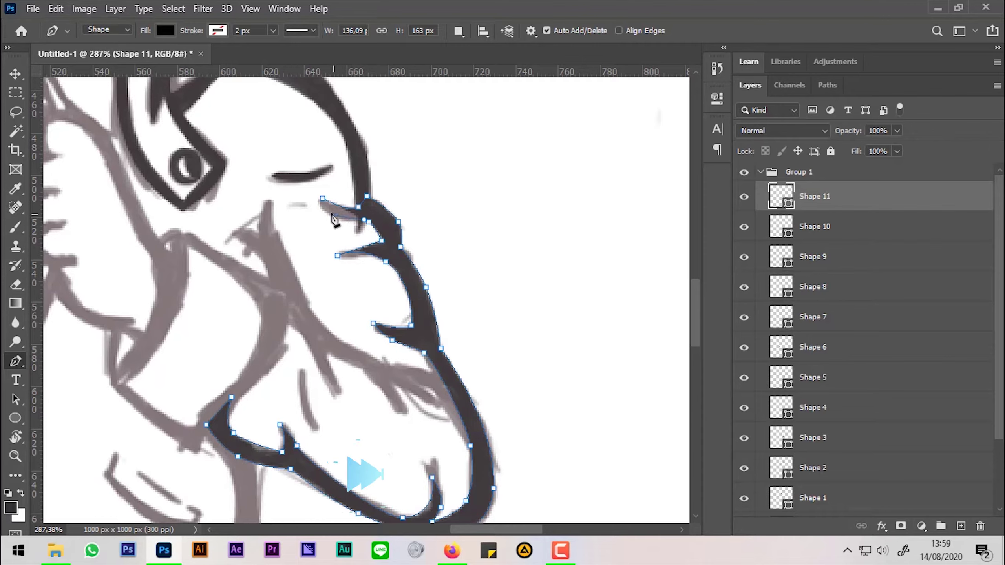
{"action": "key", "text": "Escape"}
Step: Start a new black shape on the next hair stroke, tracing it upward along the dark line
{"action": "scroll", "coordinate": [561, 341], "scroll_direction": "down", "scroll_amount": 2}
{"action": "scroll", "coordinate": [561, 418], "scroll_direction": "up", "scroll_amount": 3}
{"action": "left_click", "coordinate": [556, 423]}
{"action": "left_click_drag", "start_coordinate": [509, 343], "coordinate": [487, 328]}
{"action": "left_click", "coordinate": [480, 372]}
{"action": "left_click", "coordinate": [424, 316]}
{"action": "left_click", "coordinate": [392, 302]}
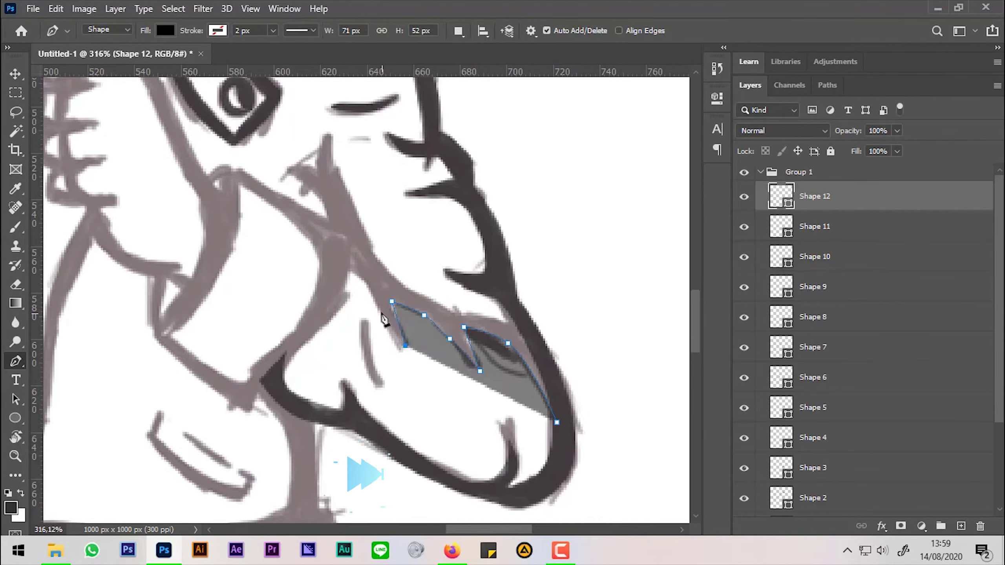
{"action": "scroll", "coordinate": [386, 315], "scroll_direction": "up", "scroll_amount": 1}
{"action": "left_click", "coordinate": [345, 262]}
{"action": "left_click_drag", "start_coordinate": [323, 226], "coordinate": [307, 215]}
Step: Take the hair-strand outline to its peak, trace back down the upper edge, and close it
{"action": "left_click", "coordinate": [334, 215]}
{"action": "left_click", "coordinate": [340, 172]}
{"action": "left_click", "coordinate": [345, 209]}
{"action": "left_click", "coordinate": [382, 294]}
{"action": "left_click", "coordinate": [408, 324]}
{"action": "left_click", "coordinate": [425, 333]}
{"action": "left_click", "coordinate": [468, 354]}
{"action": "left_click", "coordinate": [515, 361]}
{"action": "left_click", "coordinate": [510, 332]}
{"action": "left_click", "coordinate": [545, 383]}
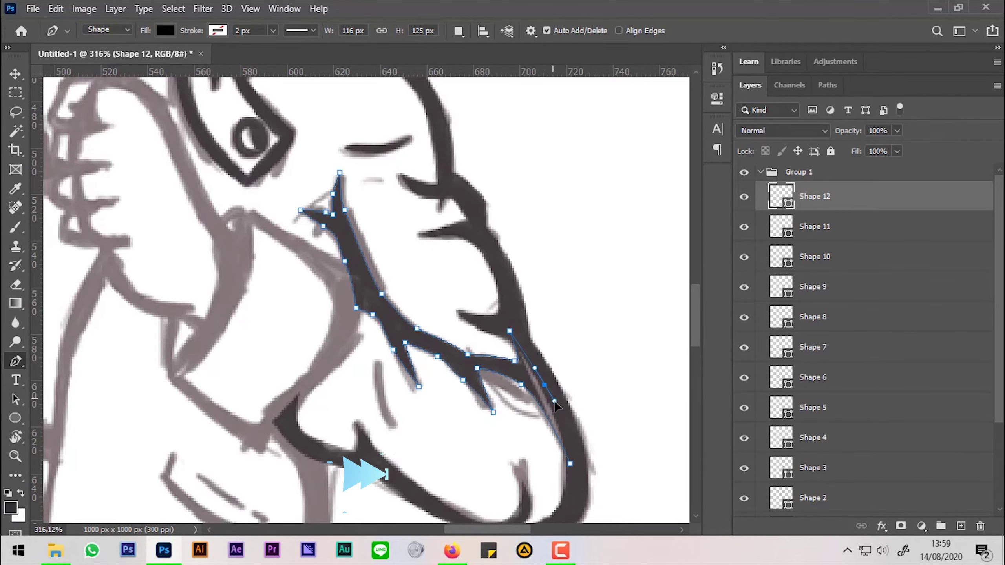
{"action": "left_click", "coordinate": [569, 463]}
Step: Begin the collar shape, outlining its lower contour round to the corner
{"action": "scroll", "coordinate": [457, 381], "scroll_direction": "down", "scroll_amount": 1}
{"action": "left_click_drag", "start_coordinate": [459, 383], "coordinate": [491, 427]}
{"action": "left_click", "coordinate": [503, 318]}
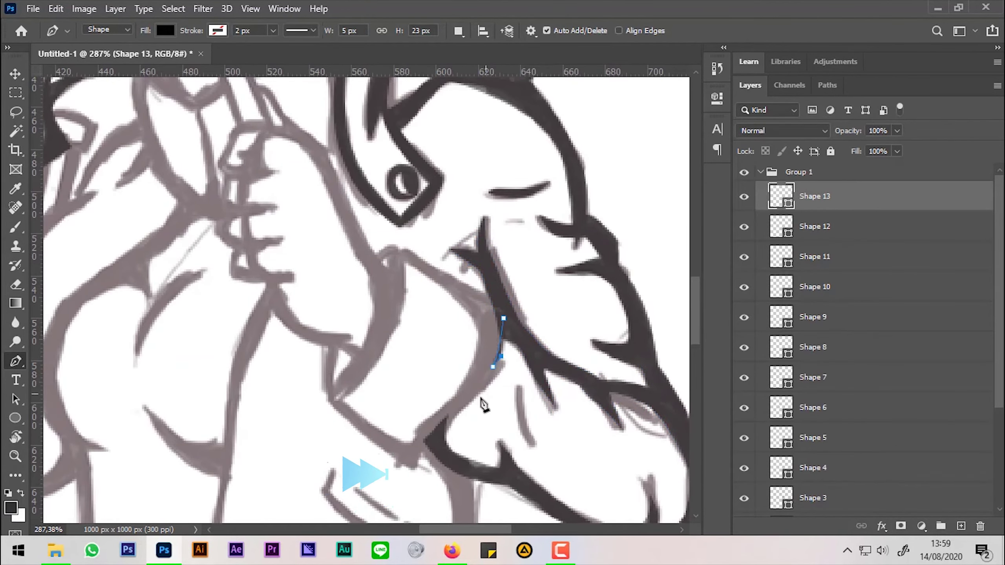
{"action": "left_click", "coordinate": [464, 405]}
{"action": "left_click", "coordinate": [438, 445]}
{"action": "left_click", "coordinate": [361, 434]}
{"action": "left_click", "coordinate": [329, 399]}
{"action": "left_click_drag", "start_coordinate": [330, 399], "coordinate": [348, 417]}
{"action": "left_click", "coordinate": [351, 359]}
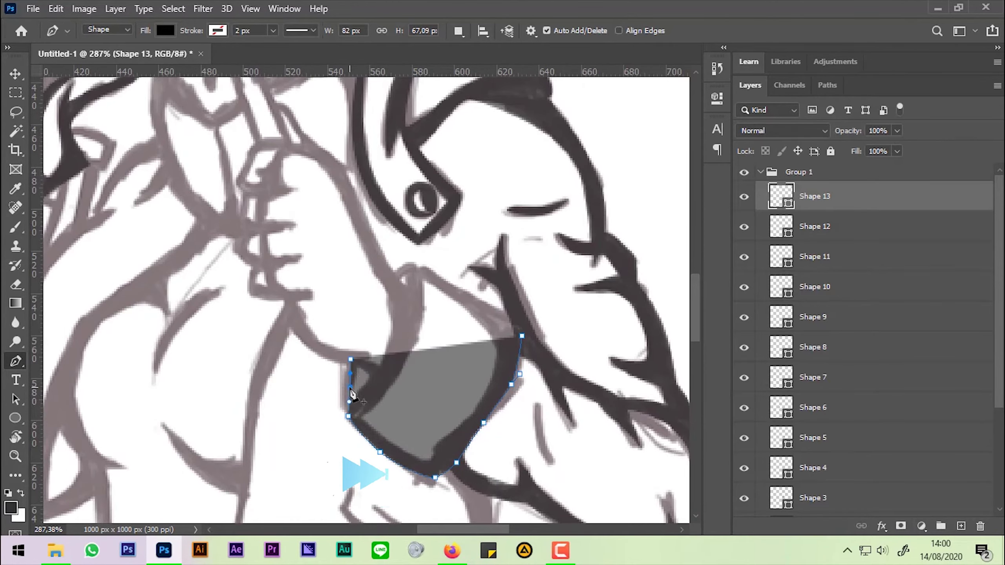
Step: Finish the collar outline along its right side and inner edge, closing the shape
{"action": "scroll", "coordinate": [352, 394], "scroll_direction": "up", "scroll_amount": 2}
{"action": "left_click", "coordinate": [351, 392]}
{"action": "left_click_drag", "start_coordinate": [433, 173], "coordinate": [431, 185]}
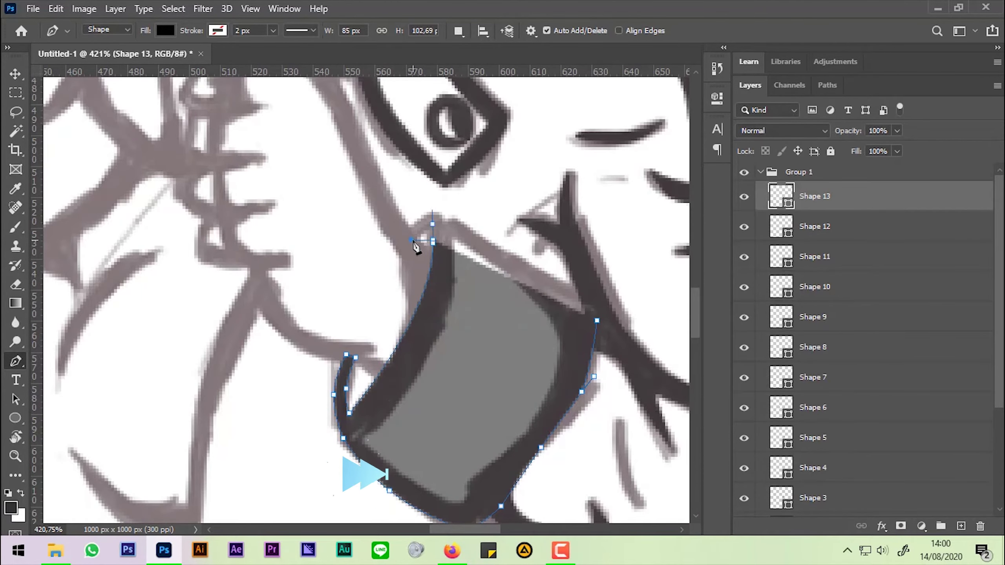
{"action": "left_click", "coordinate": [586, 296]}
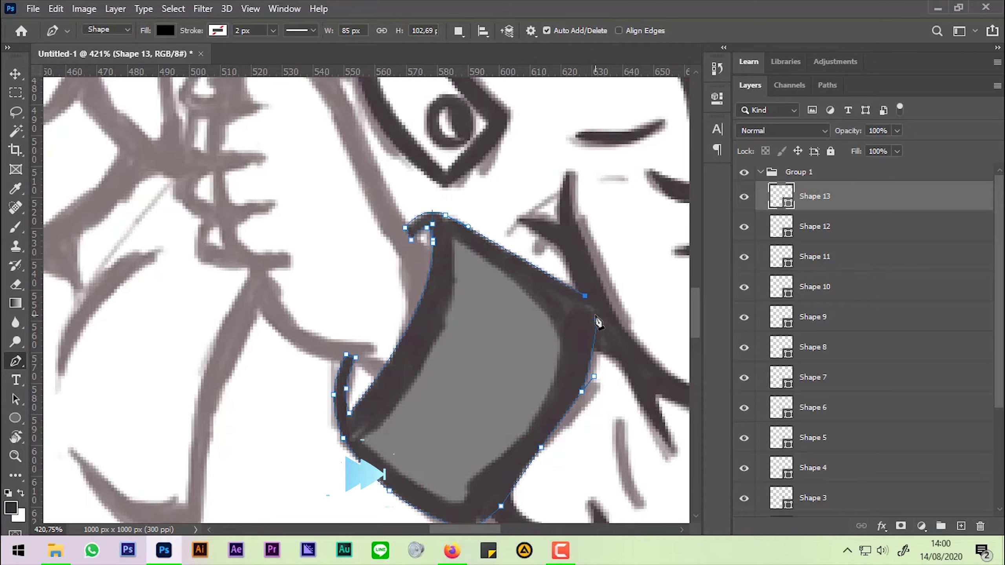
{"action": "left_click", "coordinate": [454, 237]}
{"action": "left_click", "coordinate": [430, 354]}
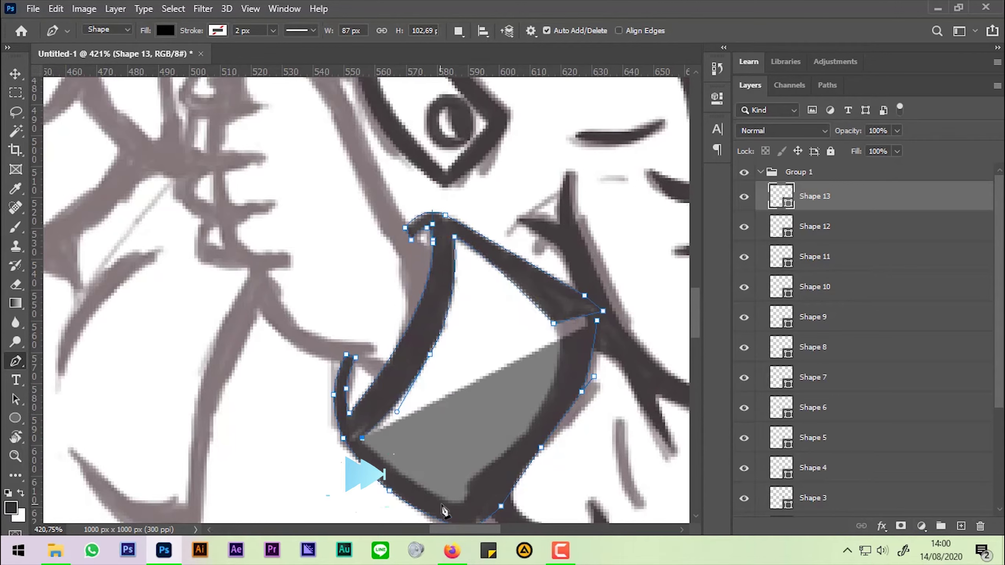
{"action": "left_click", "coordinate": [446, 503]}
{"action": "left_click", "coordinate": [470, 484]}
{"action": "left_click", "coordinate": [544, 407]}
{"action": "left_click", "coordinate": [556, 374]}
{"action": "left_click", "coordinate": [596, 322]}
Step: Add a small collar-fold shape and make the collar shape the active layer
{"action": "left_click", "coordinate": [547, 295]}
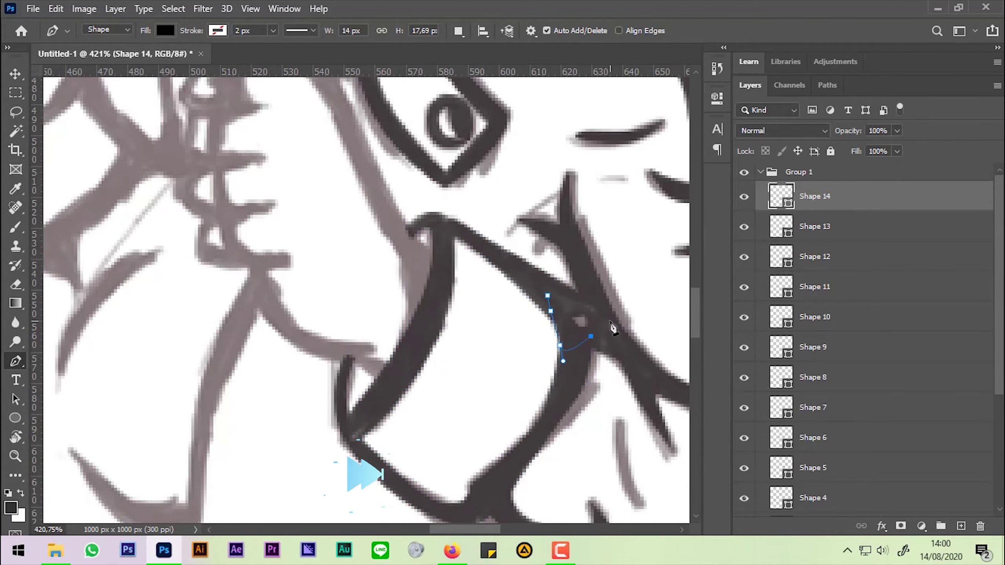
{"action": "left_click", "coordinate": [547, 296]}
{"action": "scroll", "coordinate": [587, 332], "scroll_direction": "down", "scroll_amount": 5}
{"action": "scroll", "coordinate": [375, 336], "scroll_direction": "up", "scroll_amount": 4}
{"action": "scroll", "coordinate": [388, 330], "scroll_direction": "up", "scroll_amount": 3}
{"action": "key", "text": "alt+bracketleft"}
Step: Begin a new shape along the arm, placing points down to the fingers
{"action": "scroll", "coordinate": [348, 415], "scroll_direction": "down", "scroll_amount": 5}
{"action": "scroll", "coordinate": [448, 337], "scroll_direction": "up", "scroll_amount": 2}
{"action": "scroll", "coordinate": [448, 336], "scroll_direction": "up", "scroll_amount": 3}
{"action": "scroll", "coordinate": [442, 332], "scroll_direction": "up", "scroll_amount": 2}
{"action": "left_click", "coordinate": [475, 297]}
{"action": "left_click", "coordinate": [402, 246]}
{"action": "left_click", "coordinate": [391, 294]}
{"action": "left_click", "coordinate": [401, 304]}
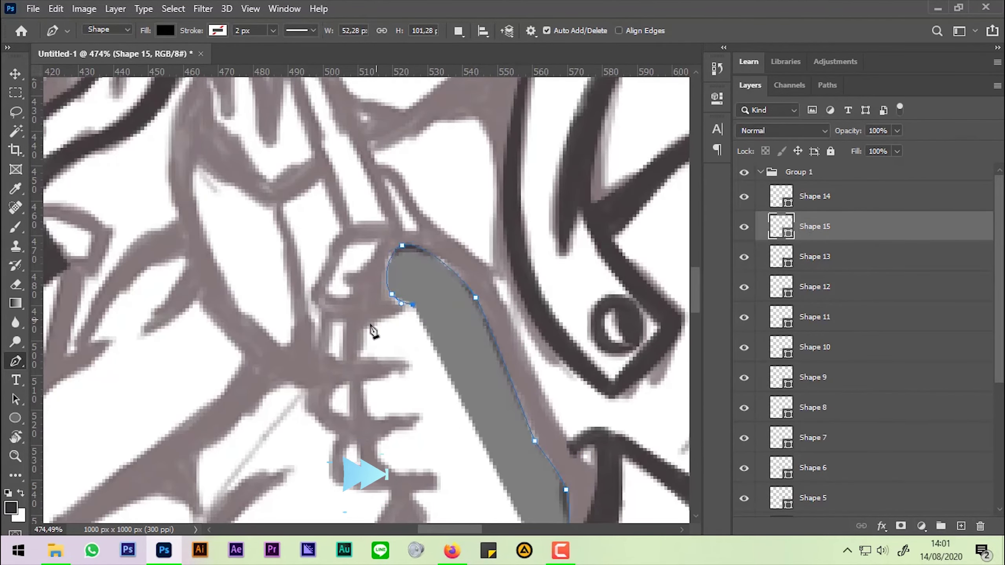
{"action": "left_click", "coordinate": [360, 326]}
{"action": "left_click", "coordinate": [357, 358]}
Step: Trace the fingers, hand base and bottom edge, closing the arm-and-hand shape
{"action": "left_click", "coordinate": [406, 361]}
{"action": "left_click", "coordinate": [370, 417]}
{"action": "left_click", "coordinate": [396, 473]}
{"action": "left_click", "coordinate": [438, 476]}
{"action": "left_click", "coordinate": [412, 390]}
{"action": "left_click_drag", "start_coordinate": [455, 456], "coordinate": [467, 464]}
{"action": "left_click", "coordinate": [528, 483]}
{"action": "left_click", "coordinate": [600, 427]}
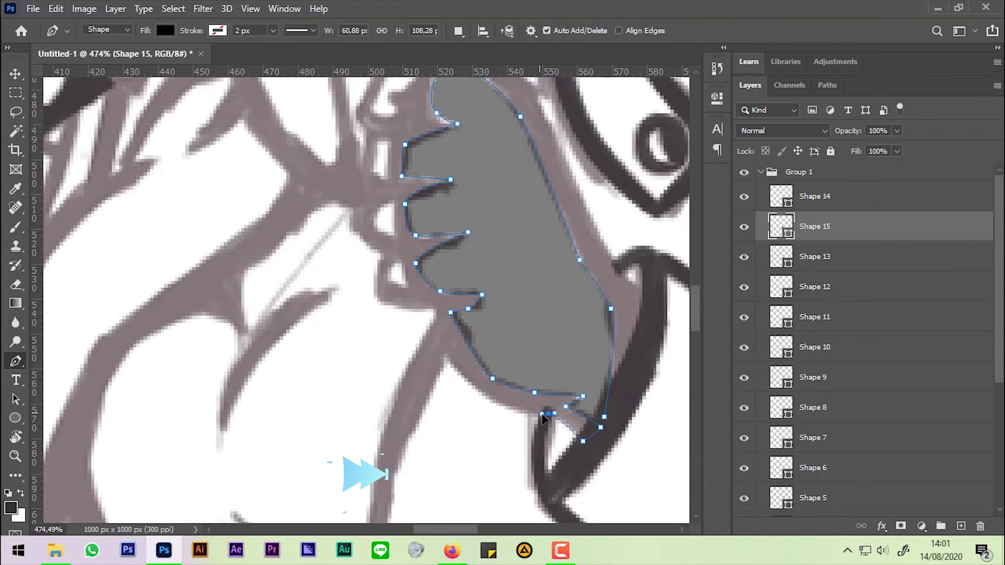
{"action": "left_click", "coordinate": [542, 413]}
Step: Curve the hand outline along the dark stroke up to the finger's tip
{"action": "left_click_drag", "start_coordinate": [481, 393], "coordinate": [439, 523]}
{"action": "left_click", "coordinate": [360, 400]}
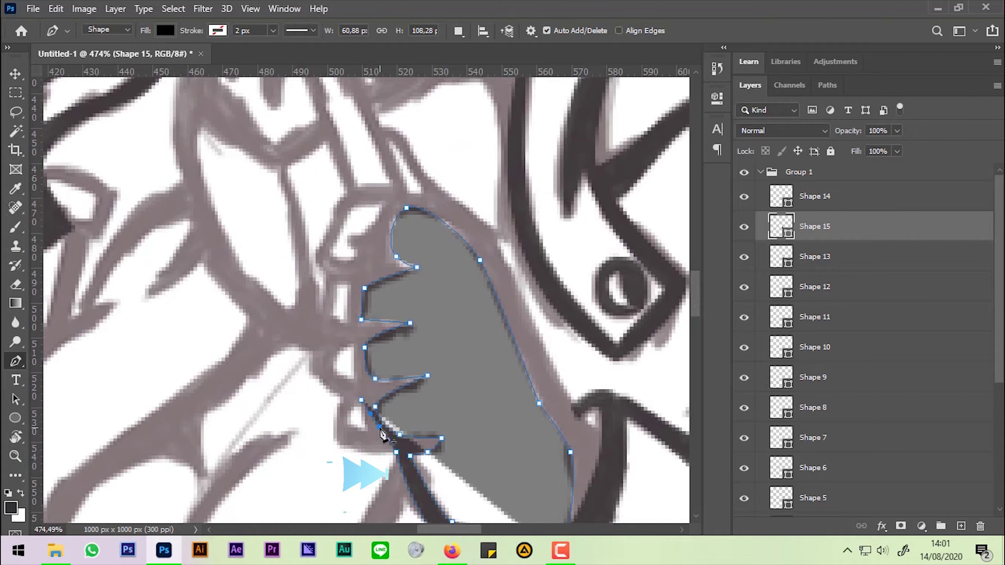
{"action": "left_click", "coordinate": [364, 358]}
{"action": "left_click_drag", "start_coordinate": [350, 334], "coordinate": [353, 326]}
{"action": "left_click", "coordinate": [354, 274]}
{"action": "left_click", "coordinate": [358, 246]}
{"action": "left_click", "coordinate": [347, 242]}
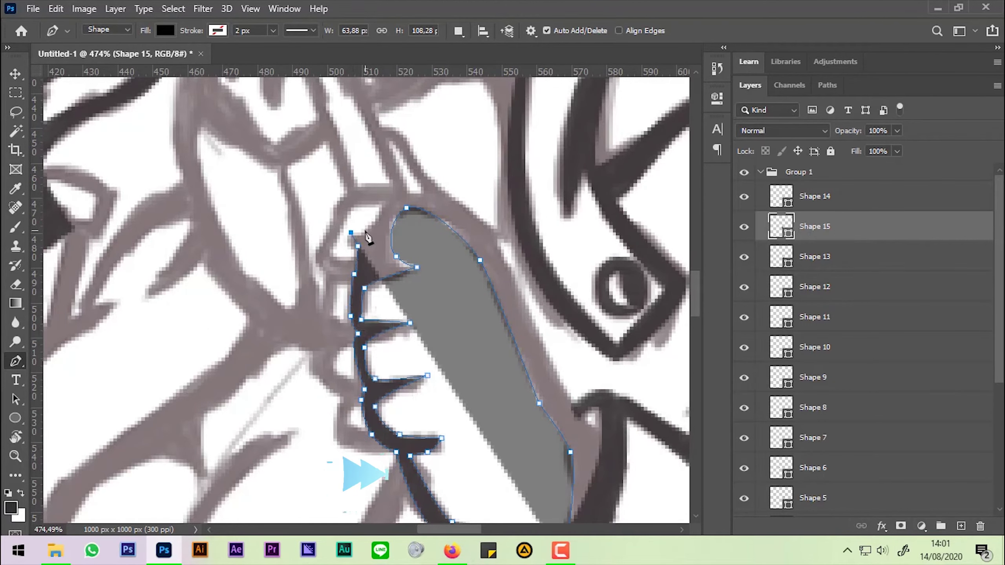
{"action": "left_click", "coordinate": [382, 204]}
{"action": "left_click_drag", "start_coordinate": [386, 206], "coordinate": [322, 281]}
Step: Trace the finger outline back down the stroke's other side
{"action": "left_click", "coordinate": [342, 262]}
{"action": "left_click", "coordinate": [347, 234]}
{"action": "left_click", "coordinate": [336, 210]}
{"action": "left_click", "coordinate": [437, 322]}
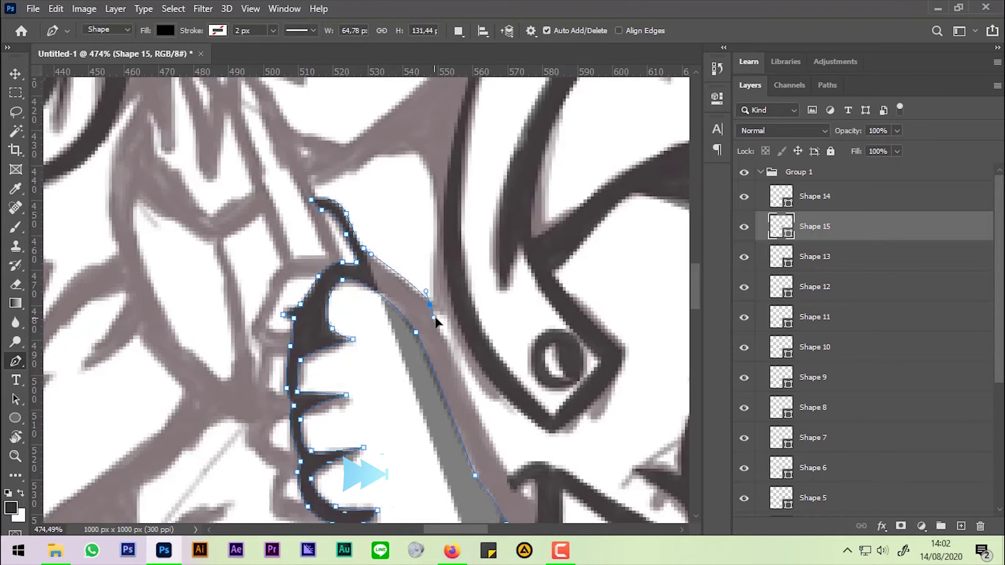
{"action": "scroll", "coordinate": [387, 393], "scroll_direction": "down", "scroll_amount": 5}
{"action": "left_click", "coordinate": [431, 314]}
{"action": "scroll", "coordinate": [430, 325], "scroll_direction": "up", "scroll_amount": 3}
{"action": "scroll", "coordinate": [395, 277], "scroll_direction": "up", "scroll_amount": 3}
Step: Start a new finger shape, tracing the upper finger stroke and its spiky edge
{"action": "left_click", "coordinate": [459, 336]}
{"action": "left_click", "coordinate": [388, 337]}
{"action": "scroll", "coordinate": [358, 257], "scroll_direction": "up", "scroll_amount": 3}
{"action": "left_click_drag", "start_coordinate": [322, 309], "coordinate": [322, 284]}
{"action": "scroll", "coordinate": [322, 290], "scroll_direction": "up", "scroll_amount": 3}
{"action": "left_click", "coordinate": [349, 279]}
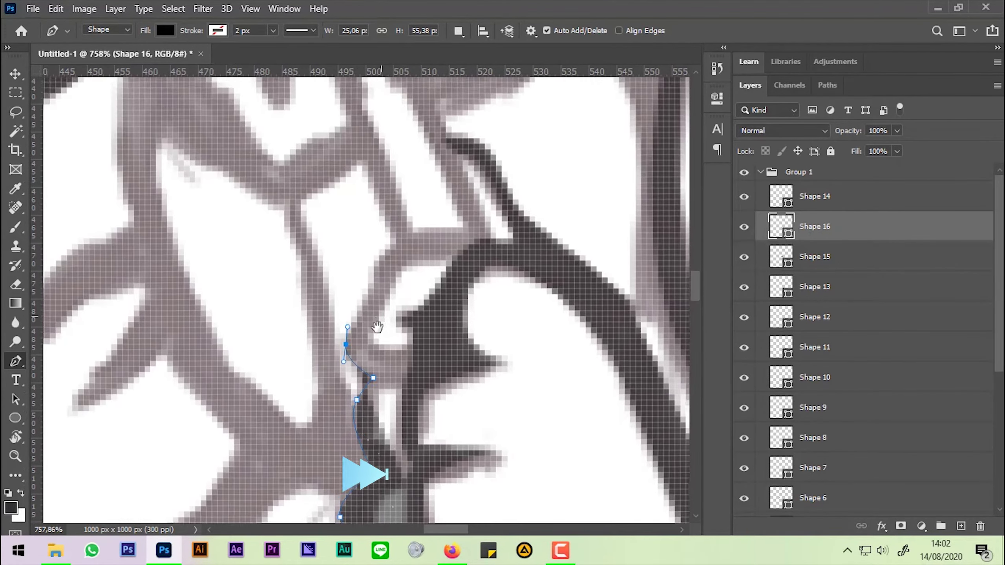
{"action": "scroll", "coordinate": [349, 280], "scroll_direction": "up", "scroll_amount": 3}
{"action": "left_click", "coordinate": [411, 238]}
{"action": "left_click", "coordinate": [474, 237]}
{"action": "left_click", "coordinate": [495, 249]}
{"action": "left_click", "coordinate": [467, 267]}
{"action": "left_click", "coordinate": [406, 272]}
Step: Trace the remaining finger spikes down to the lowest finger, then begin the torso band
{"action": "scroll", "coordinate": [406, 272], "scroll_direction": "down", "scroll_amount": 5}
{"action": "left_click", "coordinate": [435, 258]}
{"action": "left_click", "coordinate": [435, 326]}
{"action": "left_click", "coordinate": [389, 381]}
{"action": "left_click", "coordinate": [401, 404]}
{"action": "left_click", "coordinate": [456, 449]}
{"action": "scroll", "coordinate": [455, 439], "scroll_direction": "down", "scroll_amount": 3}
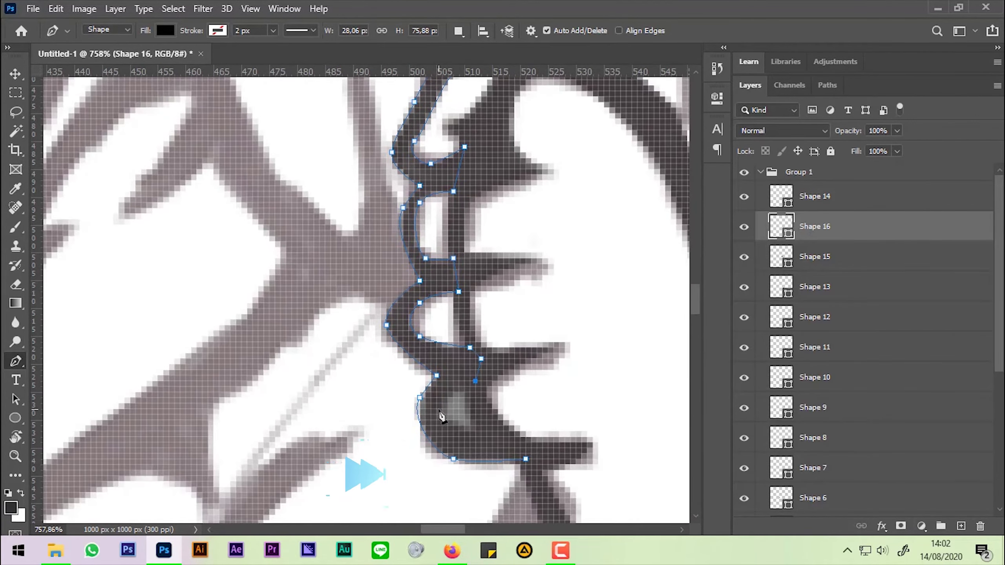
{"action": "left_click", "coordinate": [492, 436]}
{"action": "left_click", "coordinate": [525, 459]}
{"action": "scroll", "coordinate": [496, 204], "scroll_direction": "down", "scroll_amount": 5}
{"action": "scroll", "coordinate": [484, 260], "scroll_direction": "up", "scroll_amount": 4}
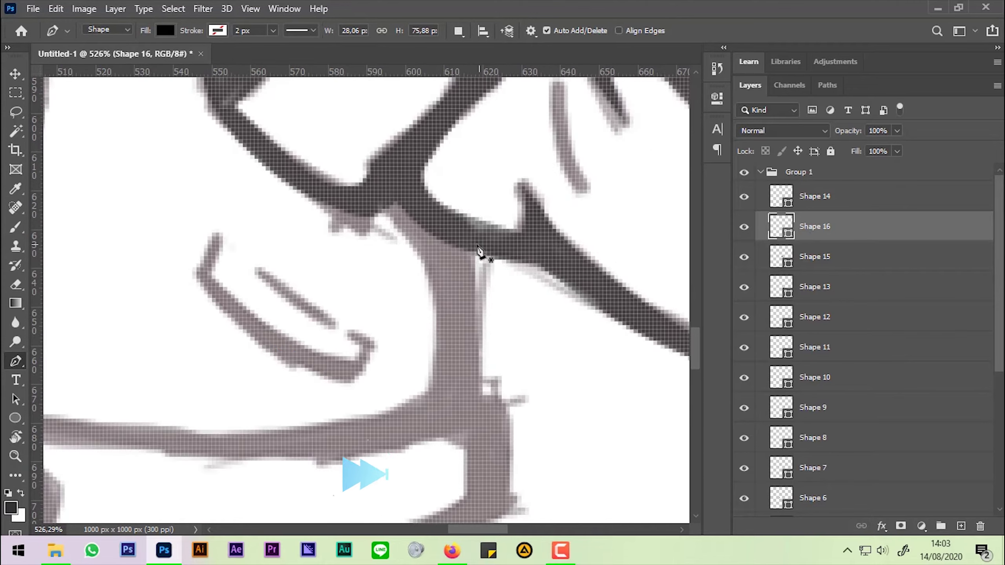
{"action": "left_click", "coordinate": [506, 402]}
Step: Trace and close a curved black shape around the band crossing the torso and its strand
{"action": "scroll", "coordinate": [489, 393], "scroll_direction": "down", "scroll_amount": 3}
{"action": "left_click", "coordinate": [525, 374]}
{"action": "left_click", "coordinate": [173, 393]}
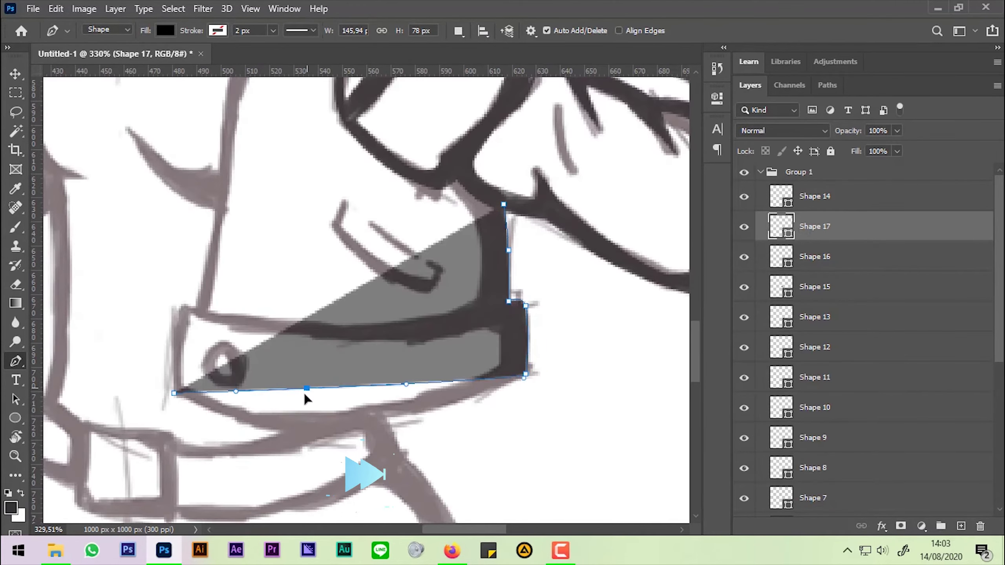
{"action": "left_click_drag", "start_coordinate": [309, 429], "coordinate": [408, 426]}
{"action": "left_click", "coordinate": [179, 304]}
{"action": "left_click", "coordinate": [207, 313]}
{"action": "left_click", "coordinate": [392, 322]}
{"action": "left_click_drag", "start_coordinate": [473, 308], "coordinate": [480, 289]}
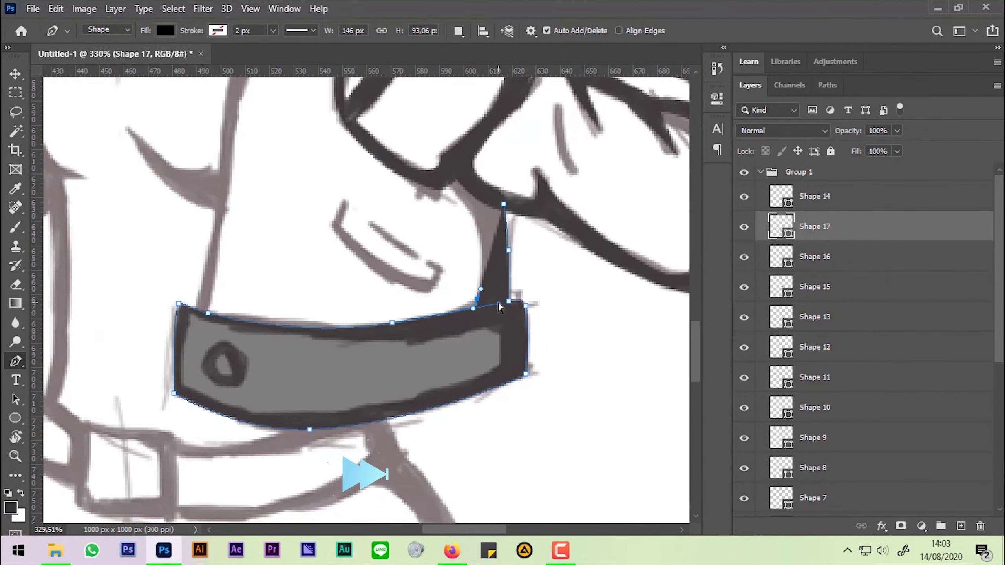
{"action": "scroll", "coordinate": [455, 198], "scroll_direction": "up", "scroll_amount": 3}
{"action": "left_click", "coordinate": [441, 276]}
{"action": "scroll", "coordinate": [459, 317], "scroll_direction": "down", "scroll_amount": 3}
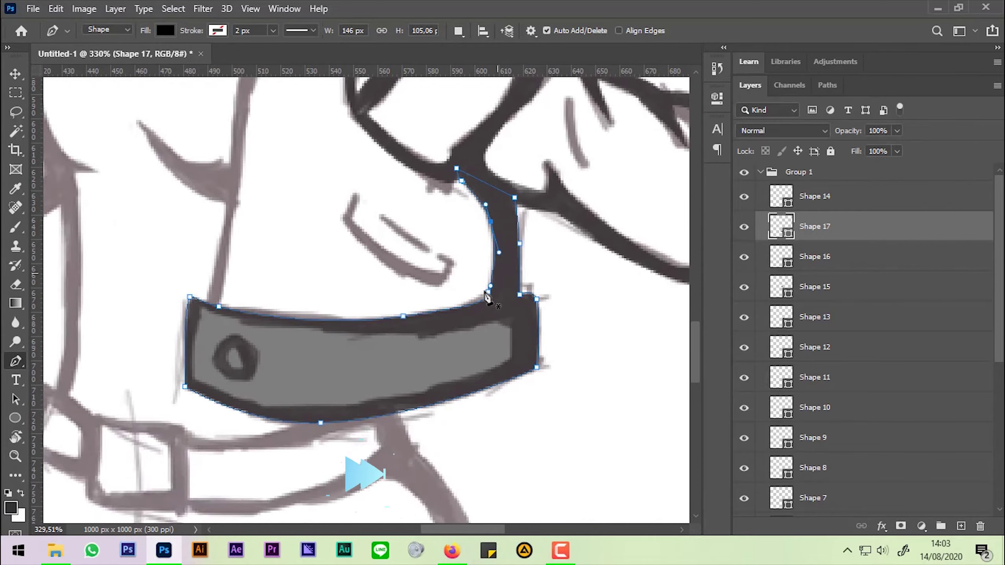
{"action": "scroll", "coordinate": [236, 341], "scroll_direction": "up", "scroll_amount": 2, "text": "alt"}
{"action": "scroll", "coordinate": [236, 341], "scroll_direction": "up", "scroll_amount": 2, "text": "alt"}
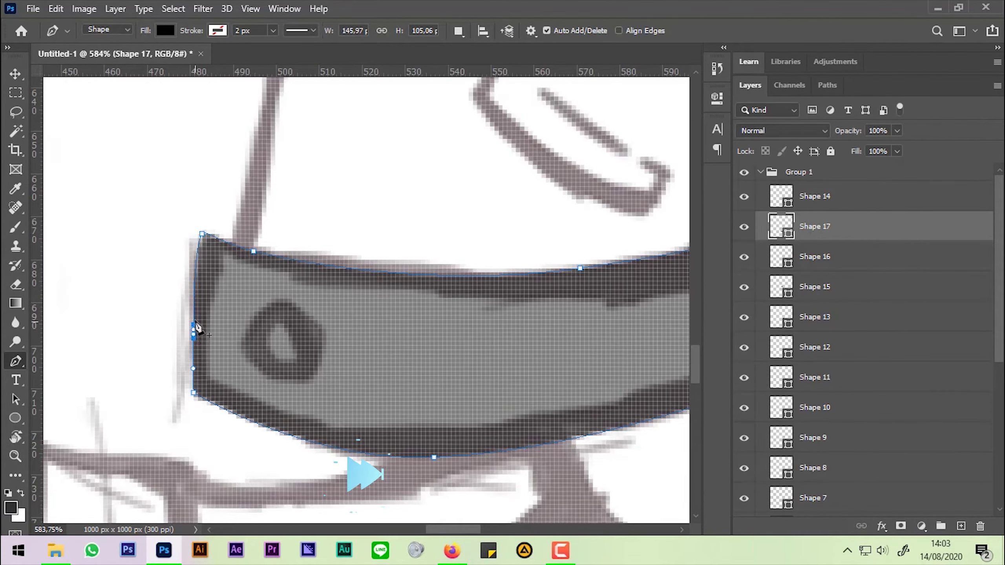
{"action": "scroll", "coordinate": [344, 436], "scroll_direction": "down", "scroll_amount": 2, "text": "alt"}
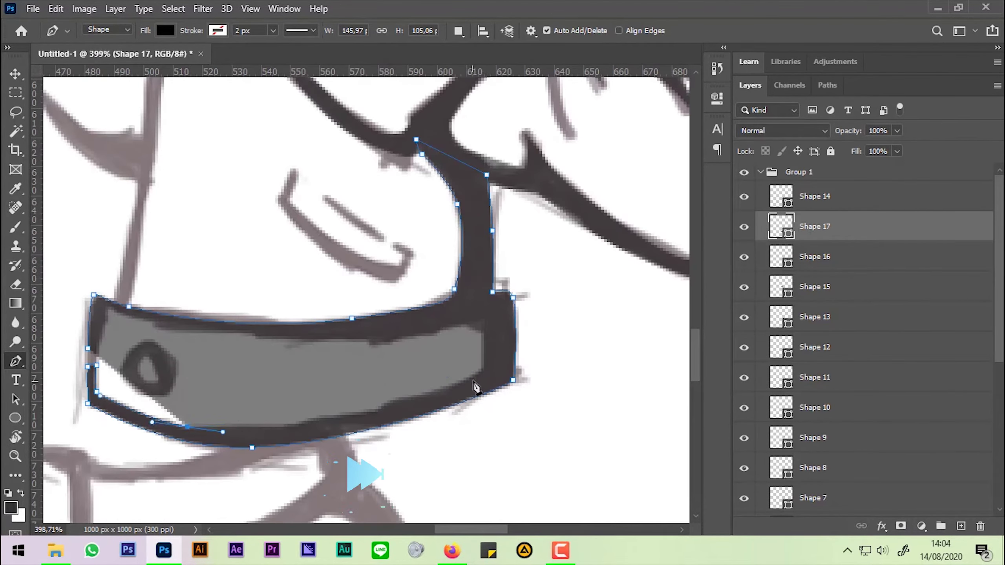
{"action": "left_click", "coordinate": [209, 385]}
Step: Ink the small teardrop ring on the band as a closed rounded shape
{"action": "scroll", "coordinate": [210, 380], "scroll_direction": "up", "scroll_amount": 6, "text": "alt"}
{"action": "left_click_drag", "start_coordinate": [206, 325], "coordinate": [221, 340]}
{"action": "left_click", "coordinate": [206, 325]}
{"action": "left_click", "coordinate": [305, 256]}
{"action": "left_click", "coordinate": [238, 340]}
{"action": "left_click_drag", "start_coordinate": [305, 408], "coordinate": [330, 409]}
{"action": "left_click_drag", "start_coordinate": [366, 340], "coordinate": [367, 393]}
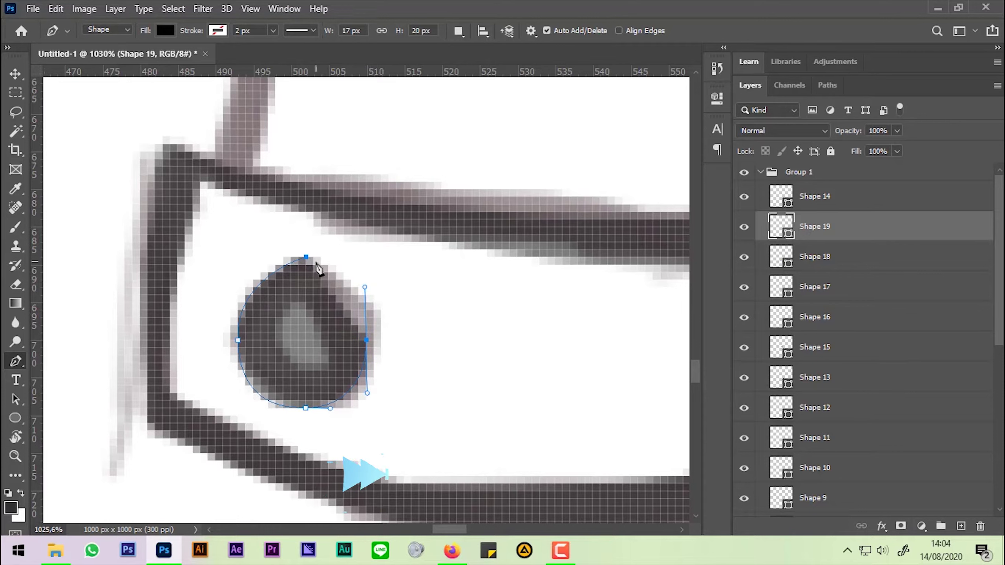
{"action": "left_click", "coordinate": [306, 256]}
Step: Ink the curved jacket fold mark with its hook as a closed shape
{"action": "scroll", "coordinate": [364, 361], "scroll_direction": "down", "scroll_amount": 10, "text": "alt"}
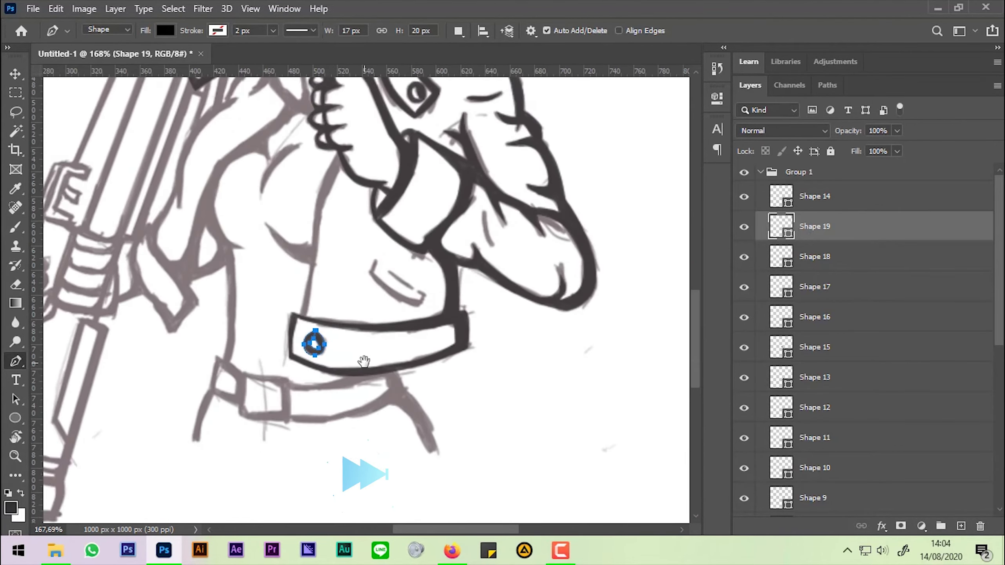
{"action": "scroll", "coordinate": [364, 362], "scroll_direction": "up", "scroll_amount": 8, "text": "alt"}
{"action": "left_click", "coordinate": [480, 441]}
{"action": "left_click", "coordinate": [307, 242]}
{"action": "left_click", "coordinate": [280, 282]}
{"action": "left_click", "coordinate": [281, 307]}
{"action": "left_click_drag", "start_coordinate": [383, 406], "coordinate": [431, 437]}
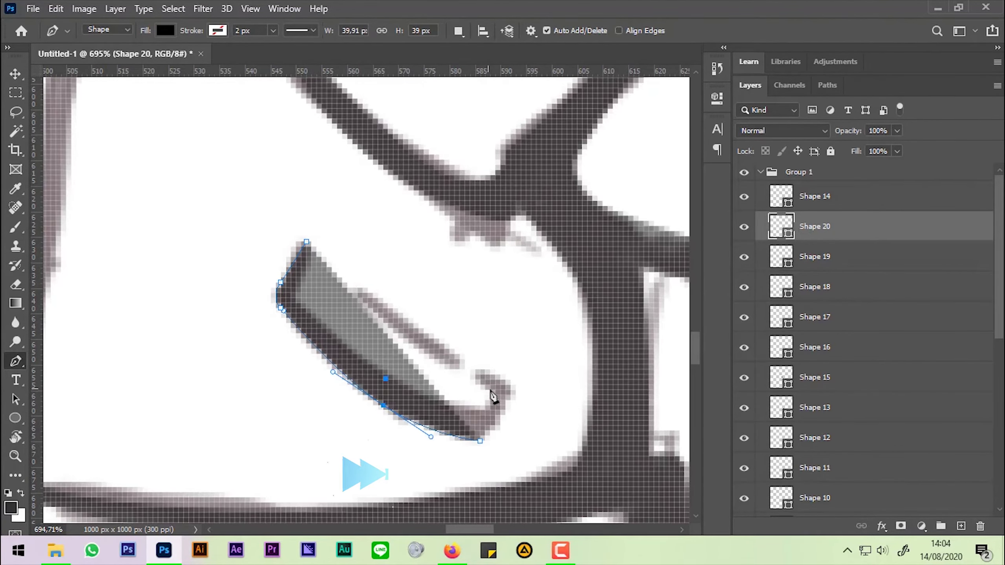
{"action": "left_click", "coordinate": [511, 390]}
{"action": "left_click", "coordinate": [480, 370]}
{"action": "left_click", "coordinate": [495, 400]}
{"action": "left_click", "coordinate": [471, 411]}
{"action": "left_click", "coordinate": [378, 369]}
{"action": "left_click", "coordinate": [307, 242]}
Step: Add the short fold stroke and the curved torso edge stroke as shapes
{"action": "left_click", "coordinate": [352, 287]}
{"action": "left_click", "coordinate": [352, 288]}
{"action": "scroll", "coordinate": [395, 216], "scroll_direction": "down", "scroll_amount": 3, "text": "alt"}
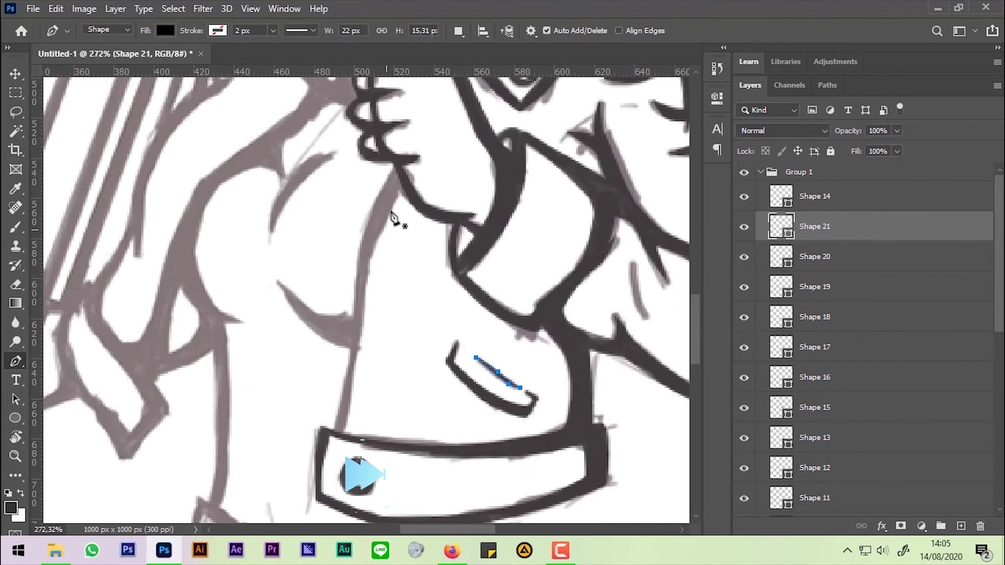
{"action": "scroll", "coordinate": [445, 213], "scroll_direction": "up", "scroll_amount": 2, "text": "alt"}
{"action": "left_click", "coordinate": [447, 161]}
{"action": "left_click_drag", "start_coordinate": [425, 308], "coordinate": [415, 355]}
{"action": "left_click", "coordinate": [404, 448]}
{"action": "scroll", "coordinate": [419, 232], "scroll_direction": "down", "scroll_amount": 2, "text": "alt"}
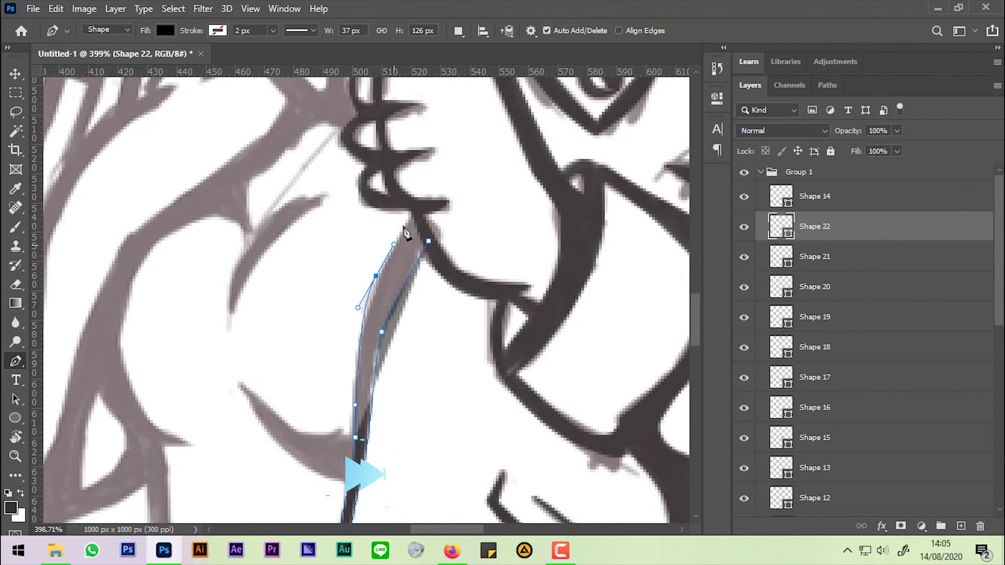
{"action": "scroll", "coordinate": [419, 233], "scroll_direction": "down", "scroll_amount": 2, "text": "alt"}
{"action": "scroll", "coordinate": [376, 286], "scroll_direction": "up", "scroll_amount": 3}
{"action": "scroll", "coordinate": [376, 286], "scroll_direction": "up", "scroll_amount": 3, "text": "alt"}
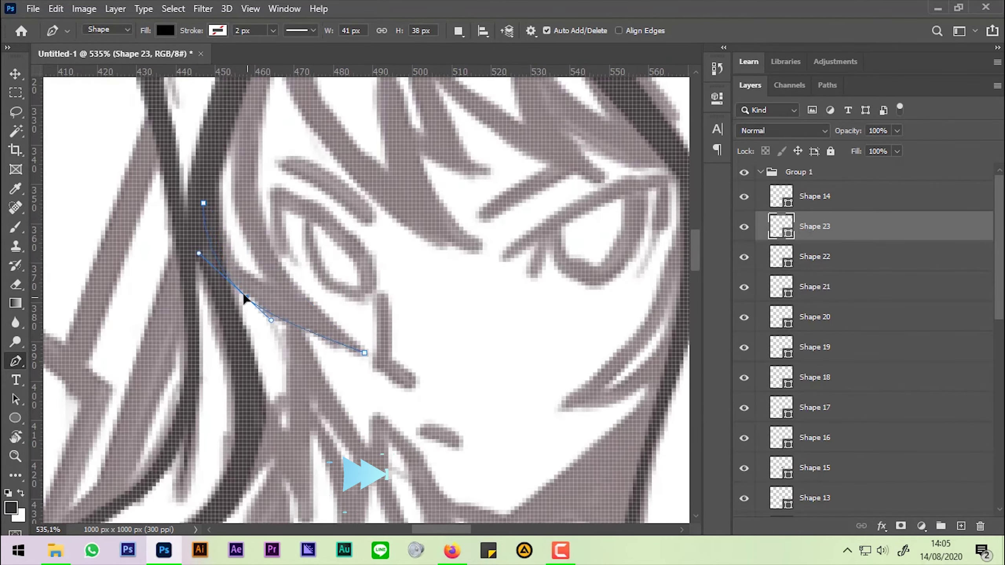
Step: Trace the crescent hair lock and spiky bangs across the forehead
{"action": "left_click_drag", "start_coordinate": [296, 156], "coordinate": [277, 217]}
{"action": "left_click_drag", "start_coordinate": [252, 251], "coordinate": [277, 262]}
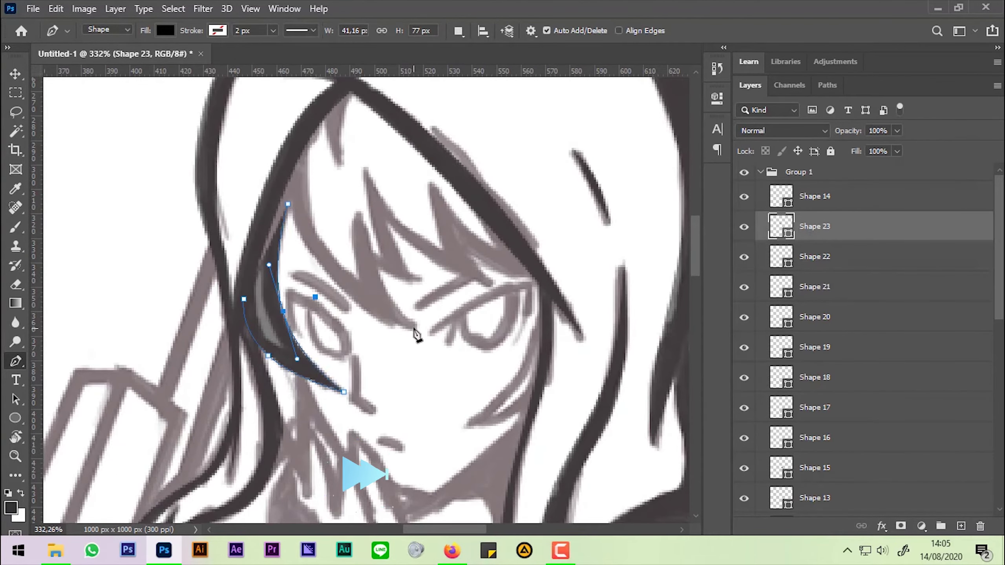
{"action": "left_click", "coordinate": [342, 294]}
{"action": "left_click", "coordinate": [375, 265]}
{"action": "left_click_drag", "start_coordinate": [412, 328], "coordinate": [394, 305]}
{"action": "left_click", "coordinate": [390, 220]}
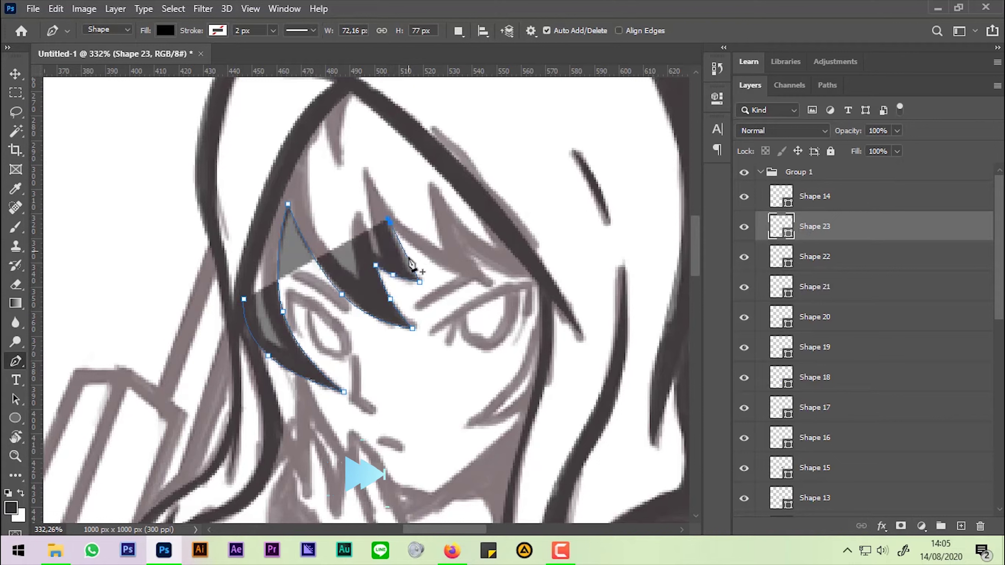
{"action": "left_click", "coordinate": [490, 283]}
{"action": "left_click", "coordinate": [530, 274]}
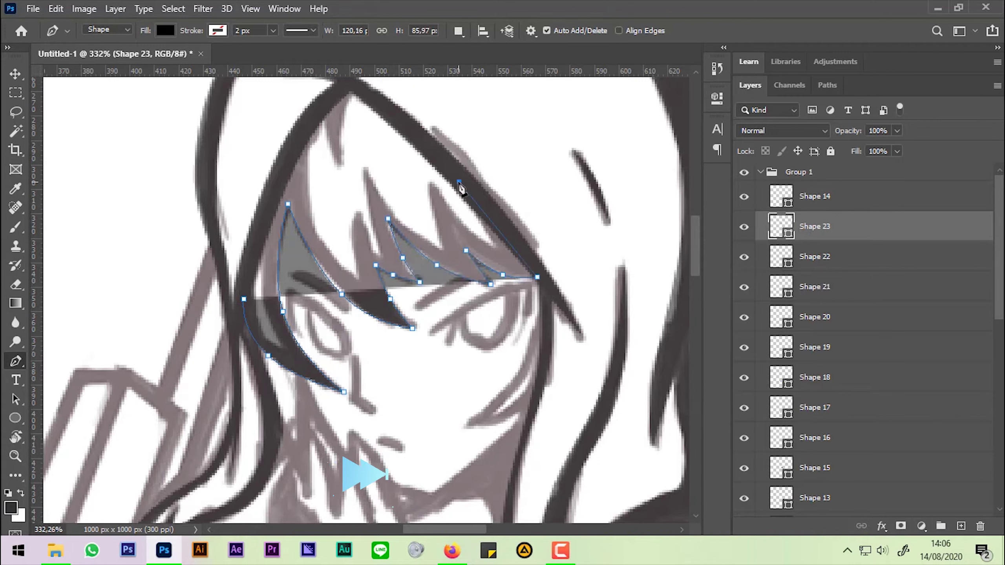
{"action": "left_click", "coordinate": [430, 182]}
{"action": "left_click_drag", "start_coordinate": [471, 228], "coordinate": [489, 240]}
{"action": "left_click", "coordinate": [446, 253]}
{"action": "left_click", "coordinate": [438, 222]}
{"action": "left_click", "coordinate": [401, 222]}
{"action": "left_click", "coordinate": [371, 214]}
{"action": "left_click", "coordinate": [365, 168]}
{"action": "left_click", "coordinate": [359, 277]}
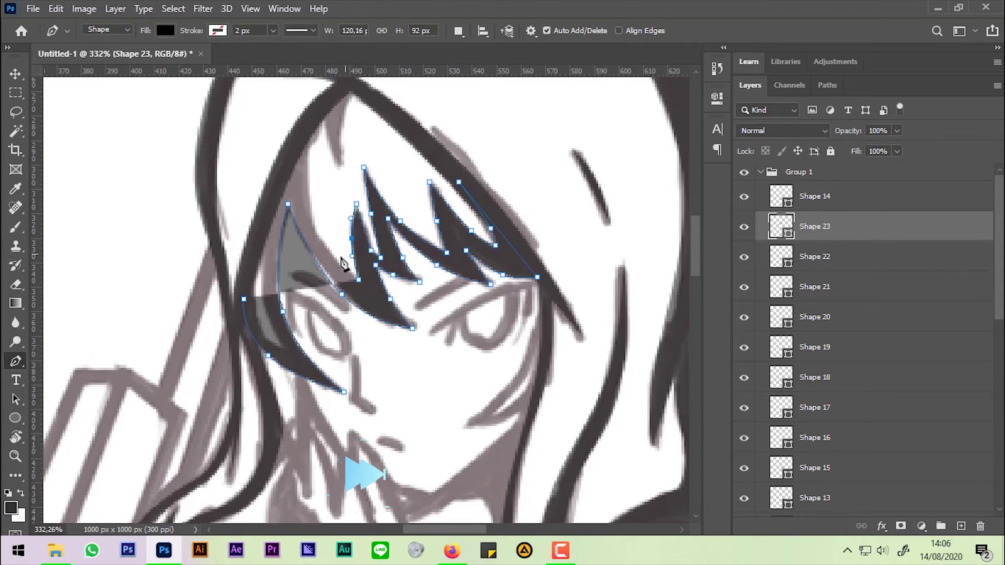
Step: Extend the hair outline up the left strand and close the bangs shape
{"action": "left_click", "coordinate": [315, 229]}
{"action": "left_click", "coordinate": [307, 164]}
{"action": "left_click", "coordinate": [329, 147]}
{"action": "left_click", "coordinate": [341, 169]}
{"action": "left_click", "coordinate": [353, 87]}
{"action": "left_click", "coordinate": [317, 108]}
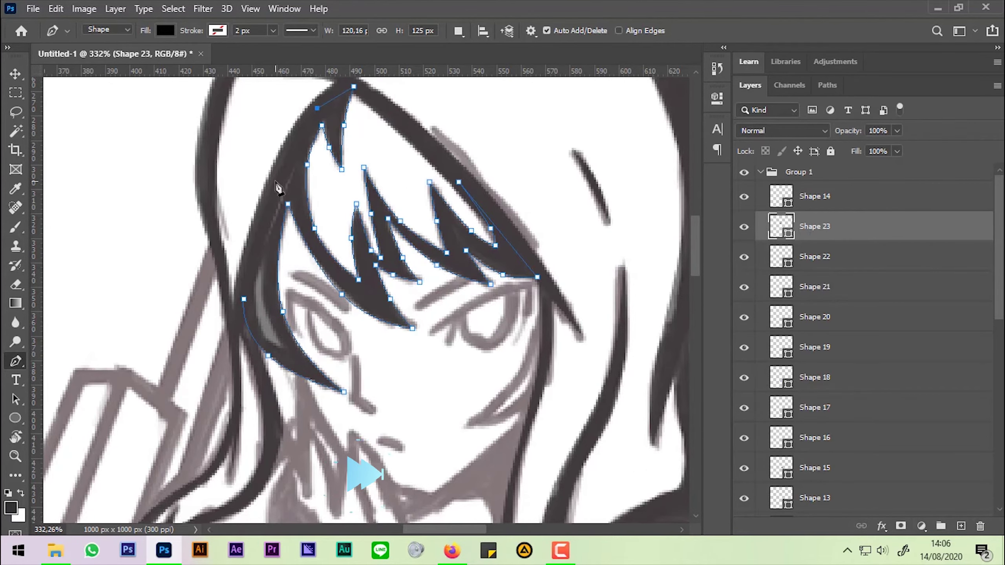
{"action": "scroll", "coordinate": [281, 174], "scroll_direction": "down", "scroll_amount": 5}
{"action": "scroll", "coordinate": [312, 309], "scroll_direction": "up", "scroll_amount": 6}
{"action": "left_click_drag", "start_coordinate": [301, 308], "coordinate": [309, 379]}
{"action": "left_click", "coordinate": [308, 405]}
Step: Ink the thin strand beside the face with a white gap cut into it
{"action": "scroll", "coordinate": [295, 371], "scroll_direction": "down", "scroll_amount": 5}
{"action": "scroll", "coordinate": [312, 264], "scroll_direction": "up", "scroll_amount": 6}
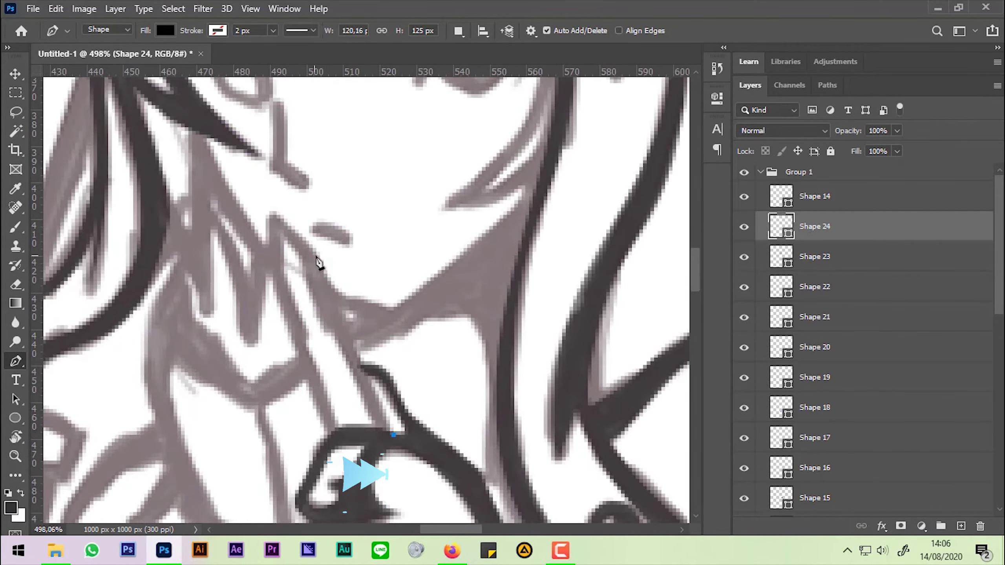
{"action": "left_click", "coordinate": [316, 251]}
{"action": "left_click", "coordinate": [268, 211]}
{"action": "left_click", "coordinate": [269, 270]}
{"action": "left_click", "coordinate": [306, 339]}
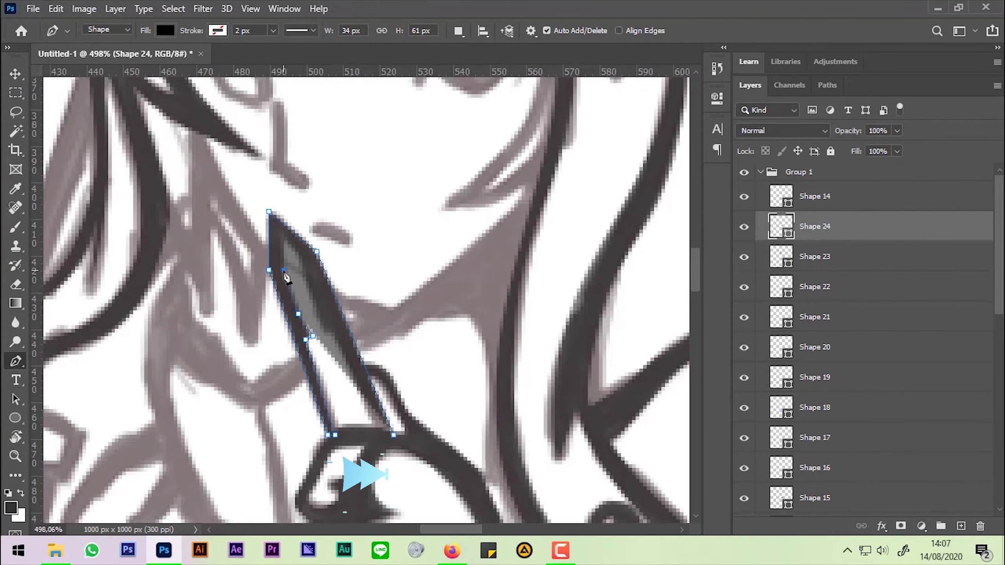
{"action": "left_click", "coordinate": [284, 271]}
{"action": "left_click", "coordinate": [283, 237]}
{"action": "left_click", "coordinate": [302, 258]}
{"action": "left_click", "coordinate": [324, 328]}
{"action": "left_click", "coordinate": [375, 435]}
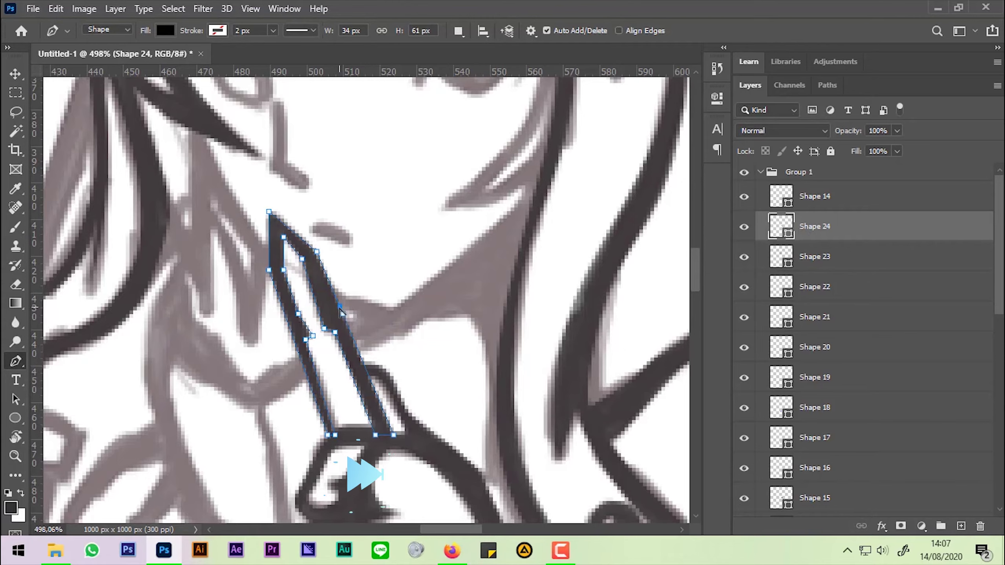
{"action": "scroll", "coordinate": [340, 312], "scroll_direction": "up", "scroll_amount": 3}
{"action": "left_click_drag", "start_coordinate": [291, 182], "coordinate": [283, 181]}
{"action": "left_click", "coordinate": [234, 341]}
Step: Start a downward-curving line along the cheek
{"action": "scroll", "coordinate": [273, 364], "scroll_direction": "down", "scroll_amount": 3}
{"action": "scroll", "coordinate": [273, 364], "scroll_direction": "up", "scroll_amount": 2}
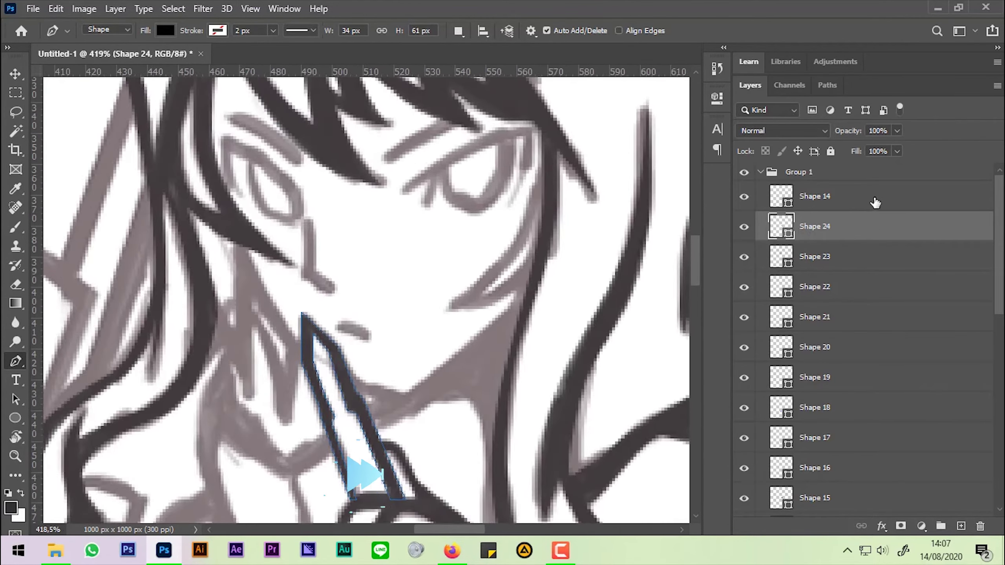
{"action": "left_click", "coordinate": [236, 232]}
{"action": "left_click_drag", "start_coordinate": [376, 445], "coordinate": [326, 408]}
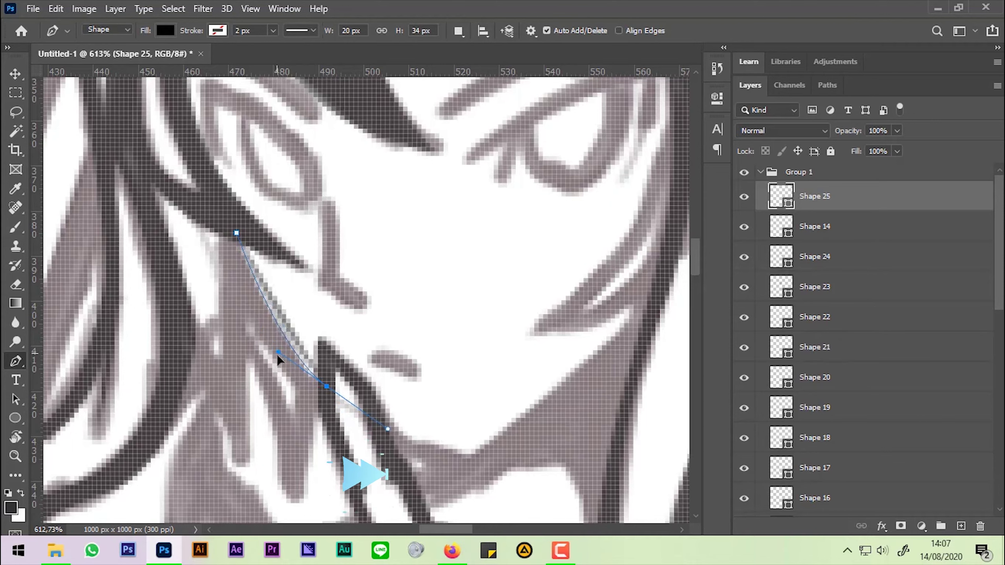
Step: Outline the dark shadow wedge under the chin extending down the neck
{"action": "scroll", "coordinate": [252, 293], "scroll_direction": "down", "scroll_amount": 3}
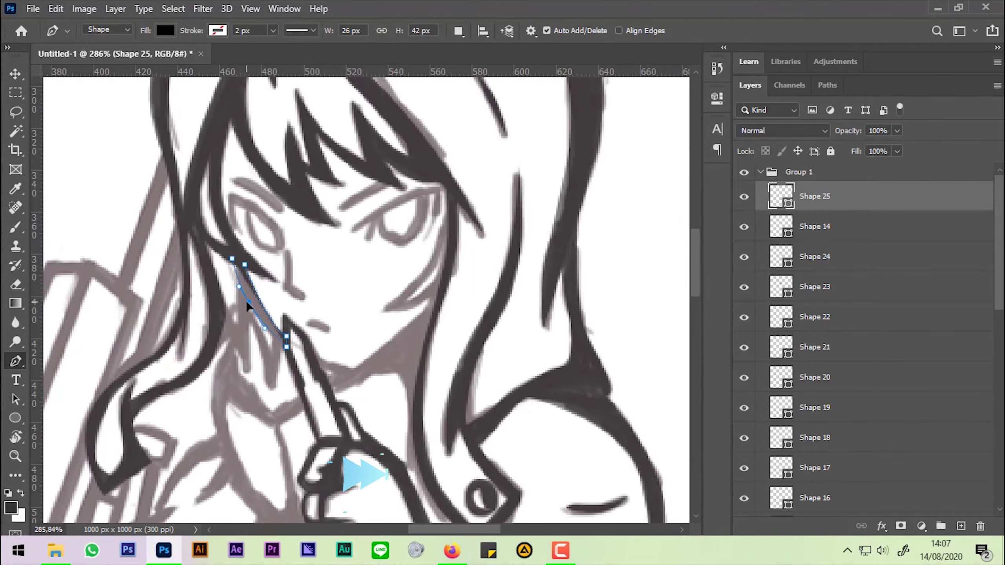
{"action": "scroll", "coordinate": [257, 297], "scroll_direction": "up", "scroll_amount": 3}
{"action": "left_click_drag", "start_coordinate": [290, 356], "coordinate": [376, 398]}
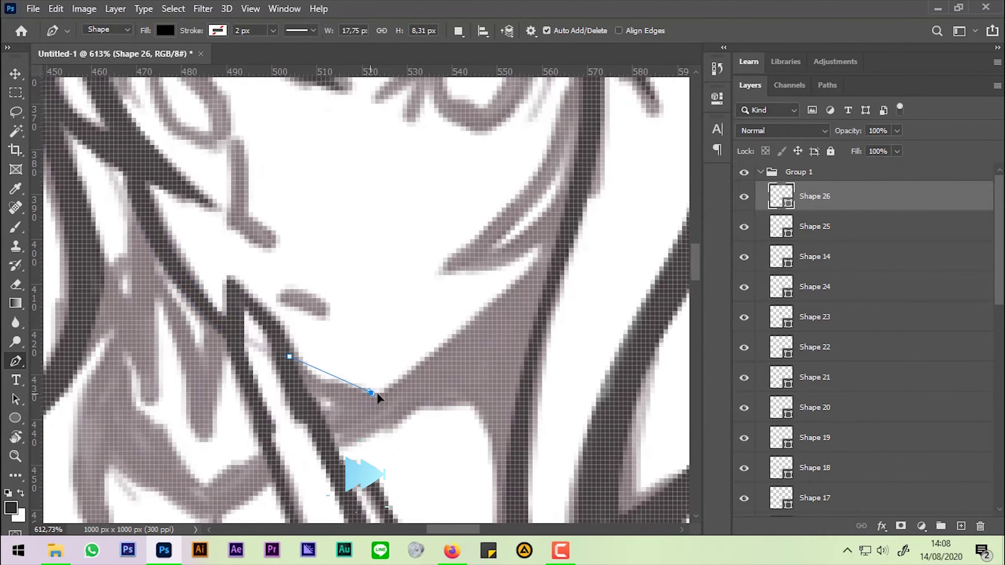
{"action": "left_click", "coordinate": [545, 242]}
{"action": "left_click", "coordinate": [547, 221]}
{"action": "scroll", "coordinate": [529, 363], "scroll_direction": "down", "scroll_amount": 3}
{"action": "left_click", "coordinate": [530, 364]}
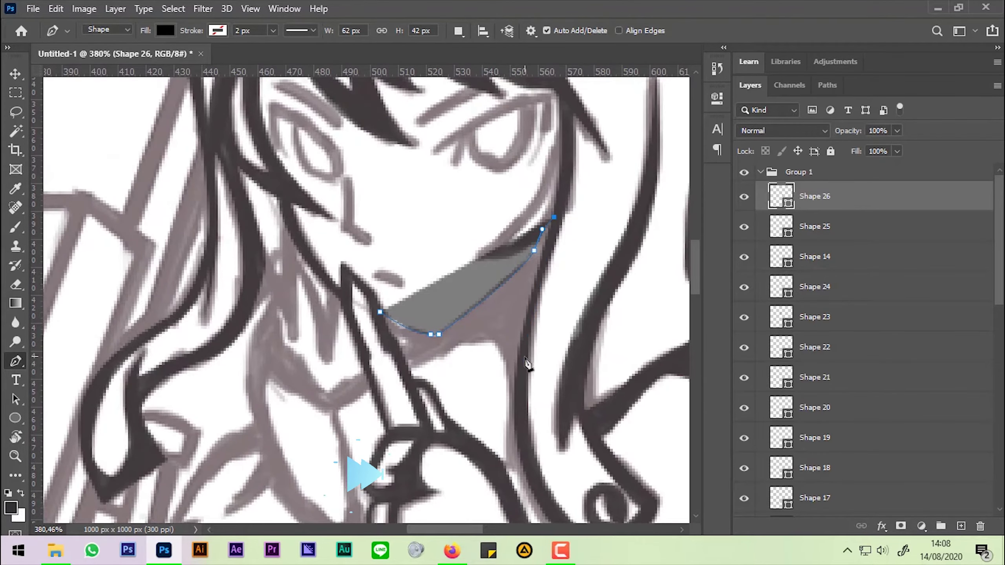
{"action": "left_click", "coordinate": [466, 348]}
{"action": "left_click", "coordinate": [436, 347]}
{"action": "left_click", "coordinate": [424, 339]}
{"action": "left_click", "coordinate": [450, 331]}
{"action": "left_click", "coordinate": [447, 251]}
{"action": "left_click_drag", "start_coordinate": [427, 216], "coordinate": [418, 215]}
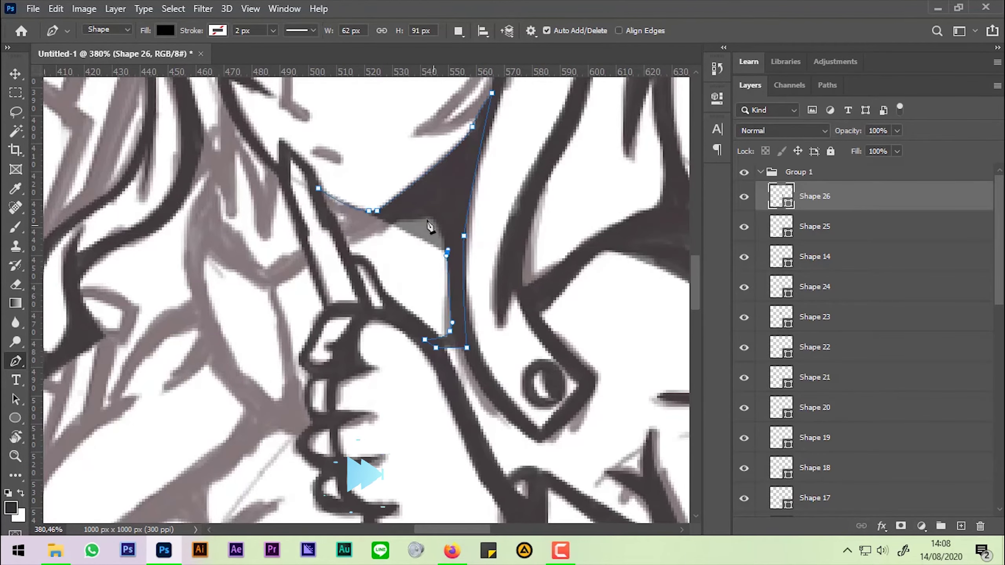
{"action": "left_click_drag", "start_coordinate": [344, 247], "coordinate": [372, 228]}
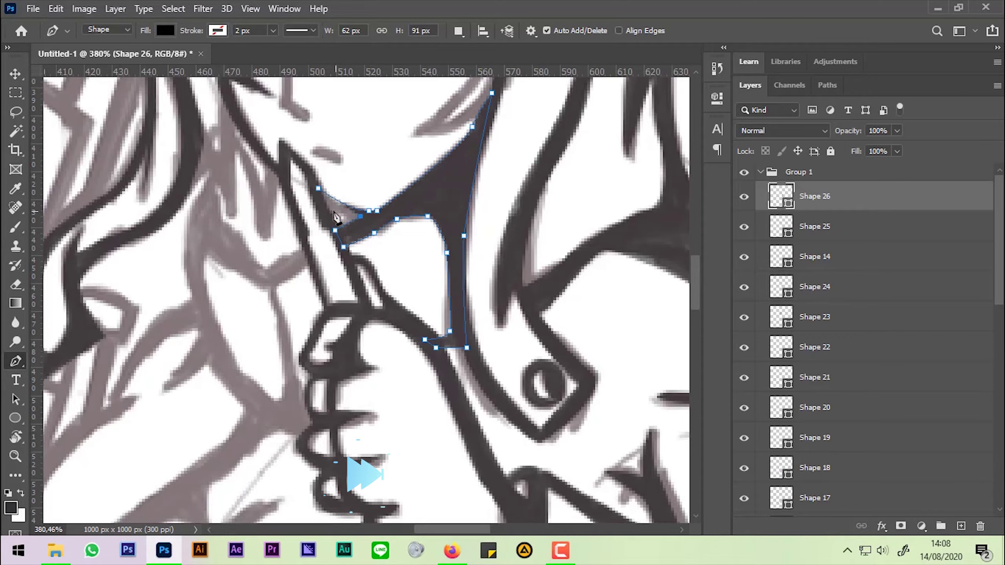
{"action": "scroll", "coordinate": [336, 217], "scroll_direction": "up", "scroll_amount": 3}
{"action": "scroll", "coordinate": [324, 214], "scroll_direction": "down", "scroll_amount": 4}
Step: Ink the zigzag hair tips as a closed black Pen-tool shape
{"action": "scroll", "coordinate": [336, 317], "scroll_direction": "up", "scroll_amount": 1}
{"action": "left_click", "coordinate": [319, 282]}
{"action": "left_click", "coordinate": [364, 378]}
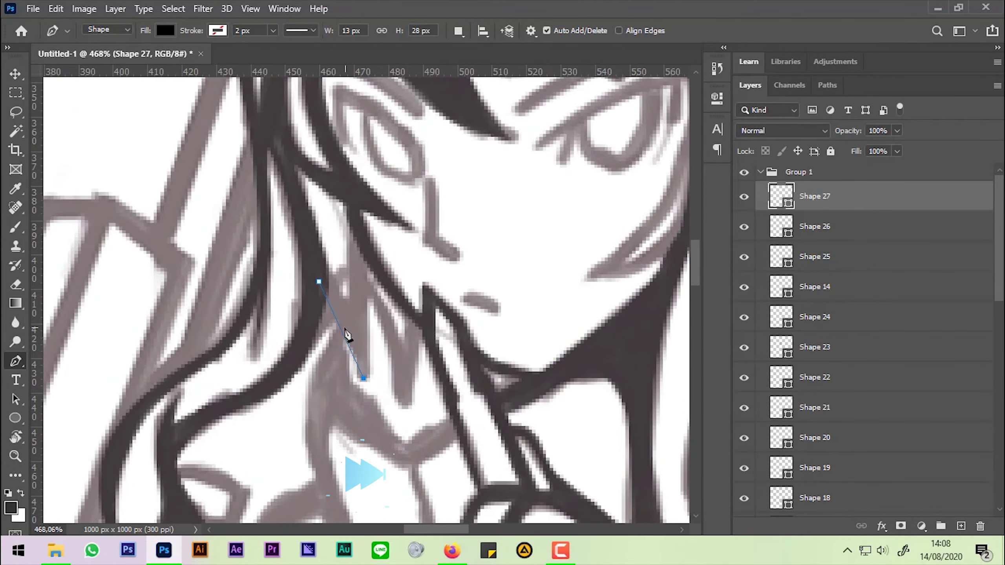
{"action": "left_click", "coordinate": [367, 295]}
{"action": "left_click", "coordinate": [401, 406]}
{"action": "left_click", "coordinate": [425, 330]}
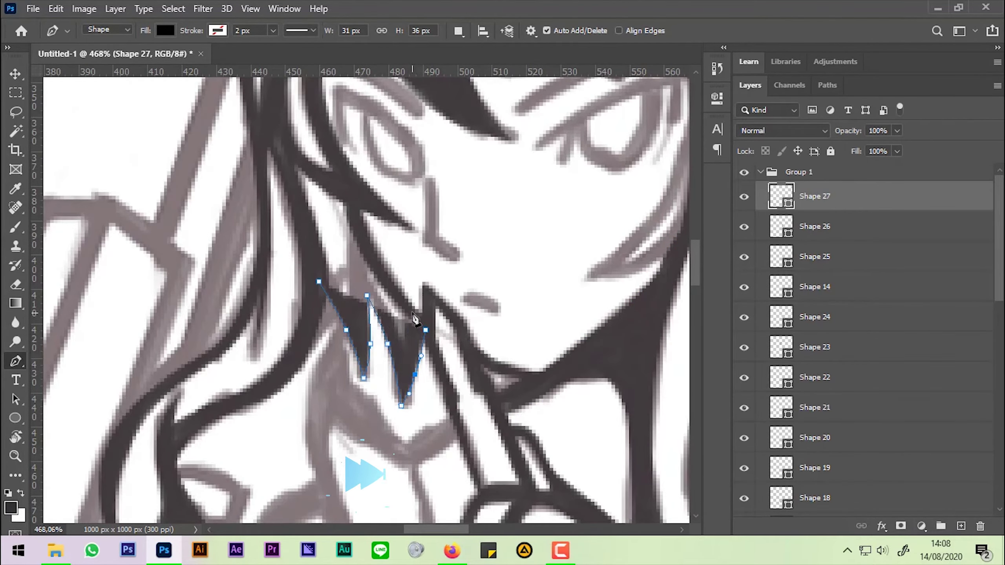
{"action": "left_click", "coordinate": [411, 313]}
{"action": "left_click", "coordinate": [349, 251]}
Step: Trace the shadow shape on the neck as a black vector shape
{"action": "scroll", "coordinate": [350, 313], "scroll_direction": "down", "scroll_amount": 4}
{"action": "scroll", "coordinate": [396, 324], "scroll_direction": "up", "scroll_amount": 3}
{"action": "left_click", "coordinate": [417, 318]}
{"action": "left_click", "coordinate": [382, 339]}
{"action": "left_click", "coordinate": [414, 439]}
{"action": "left_click", "coordinate": [424, 452]}
{"action": "left_click", "coordinate": [409, 467]}
{"action": "left_click", "coordinate": [358, 438]}
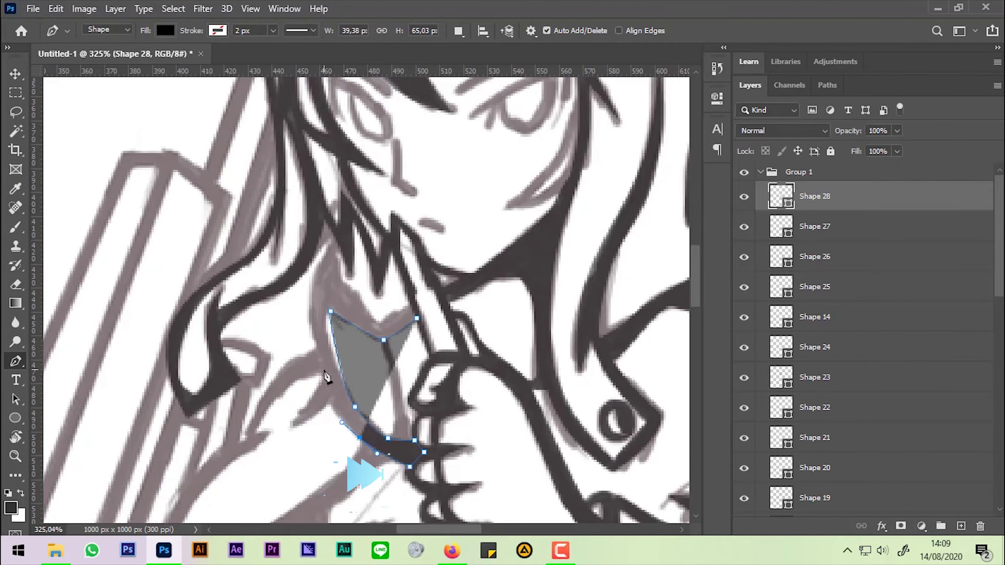
{"action": "left_click", "coordinate": [309, 321]}
{"action": "left_click", "coordinate": [336, 229]}
Step: Ink the thin line running down beside the hand
{"action": "scroll", "coordinate": [384, 330], "scroll_direction": "down", "scroll_amount": 3}
{"action": "scroll", "coordinate": [389, 301], "scroll_direction": "up", "scroll_amount": 3}
{"action": "left_click", "coordinate": [389, 300]}
{"action": "left_click", "coordinate": [410, 416]}
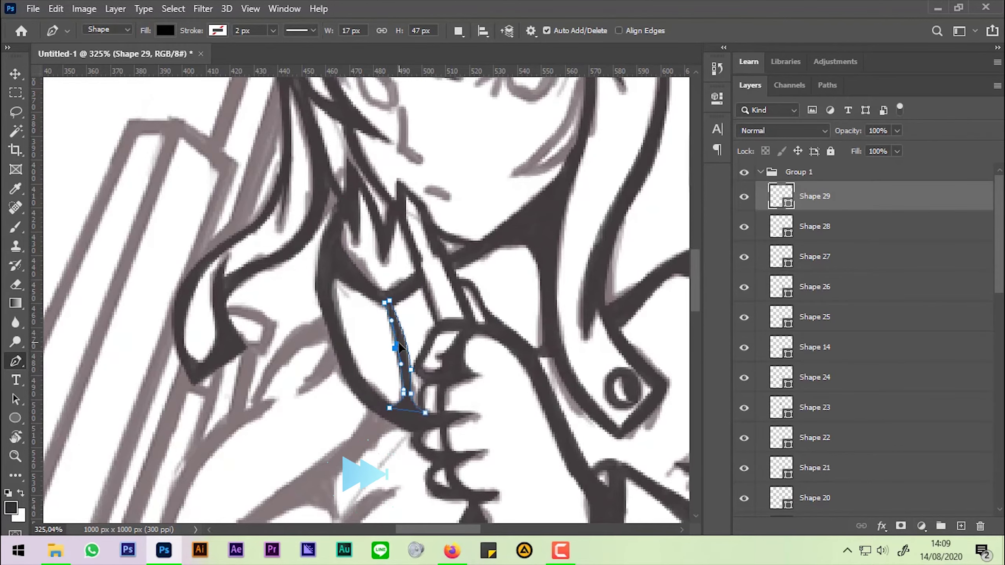
Step: Outline the crescent along the cheek as a closed black shape
{"action": "scroll", "coordinate": [399, 345], "scroll_direction": "down", "scroll_amount": 3}
{"action": "scroll", "coordinate": [478, 270], "scroll_direction": "up", "scroll_amount": 4}
{"action": "left_click", "coordinate": [424, 392]}
{"action": "left_click", "coordinate": [459, 375]}
{"action": "left_click", "coordinate": [476, 329]}
{"action": "left_click", "coordinate": [477, 297]}
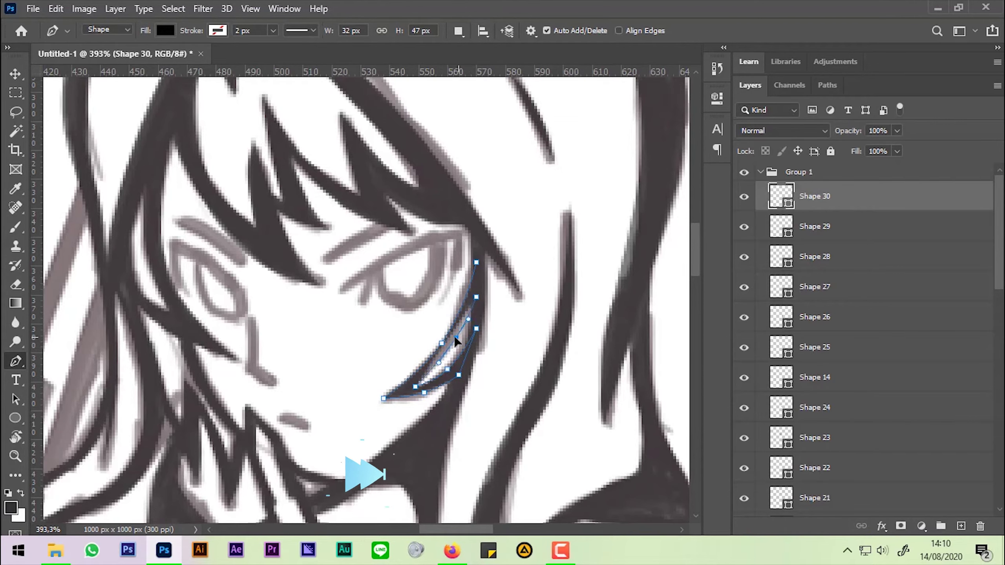
Step: Ink a tiny hair-tip shape and the next thin hair strand
{"action": "scroll", "coordinate": [302, 360], "scroll_direction": "up", "scroll_amount": 4}
{"action": "left_click", "coordinate": [351, 357]}
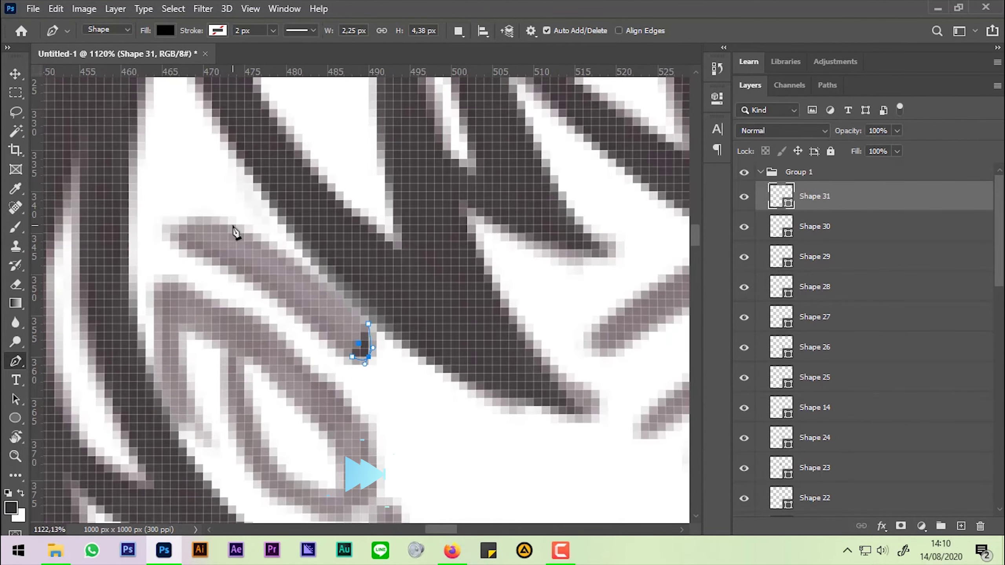
{"action": "left_click", "coordinate": [235, 232]}
{"action": "left_click", "coordinate": [352, 357]}
{"action": "scroll", "coordinate": [333, 392], "scroll_direction": "down", "scroll_amount": 1}
{"action": "left_click", "coordinate": [307, 365]}
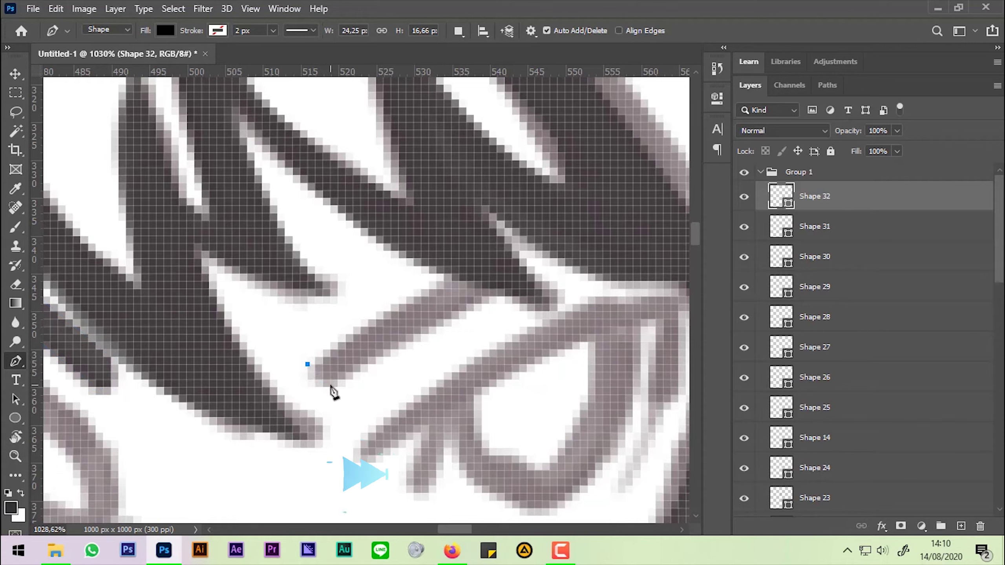
{"action": "left_click", "coordinate": [511, 288]}
{"action": "left_click", "coordinate": [473, 274]}
{"action": "left_click", "coordinate": [314, 373]}
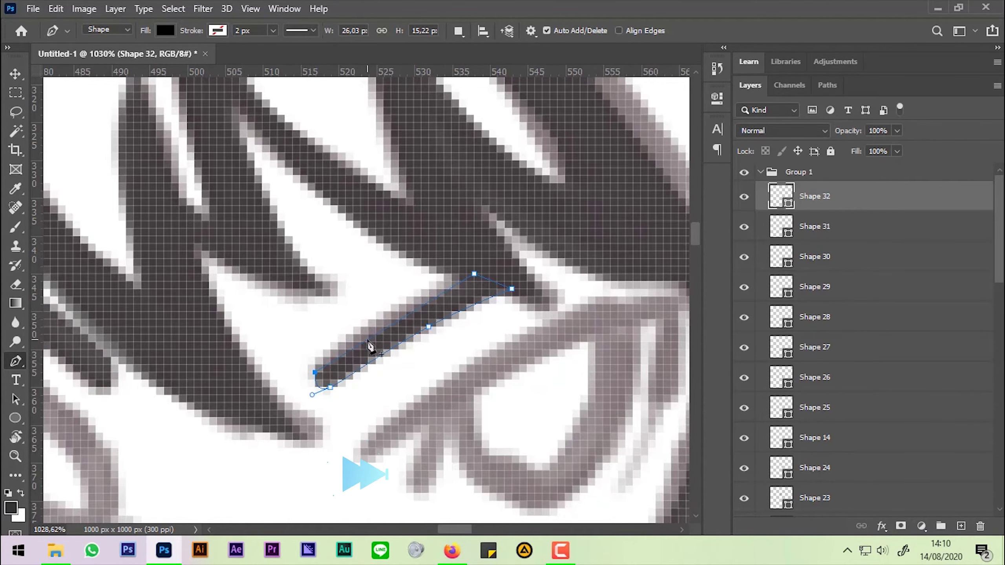
Step: Draw the left eye as a curved crescent-shaped black outline
{"action": "scroll", "coordinate": [416, 313], "scroll_direction": "down", "scroll_amount": 5}
{"action": "scroll", "coordinate": [470, 370], "scroll_direction": "up", "scroll_amount": 5}
{"action": "scroll", "coordinate": [397, 381], "scroll_direction": "up", "scroll_amount": 1}
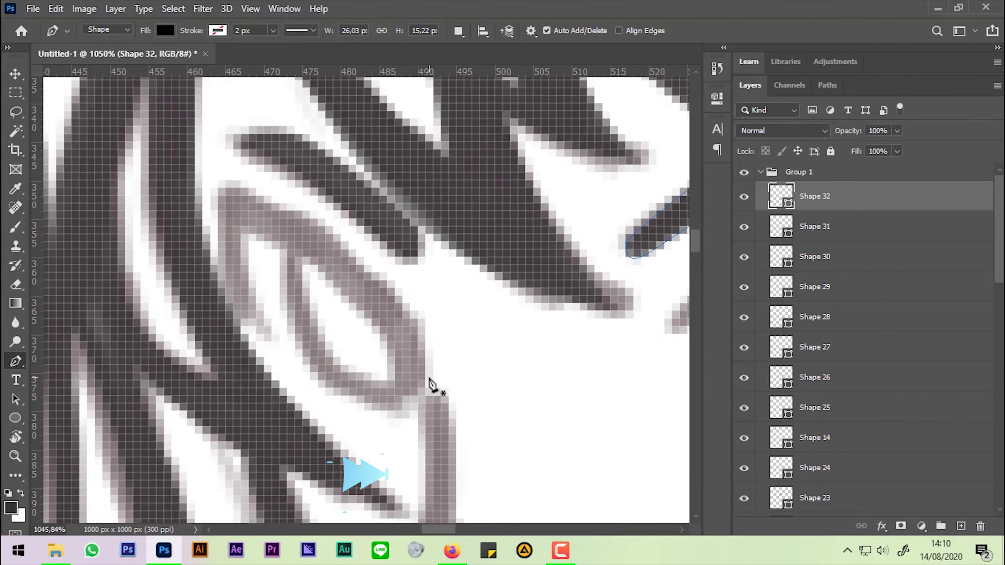
{"action": "left_click_drag", "start_coordinate": [321, 276], "coordinate": [249, 280]}
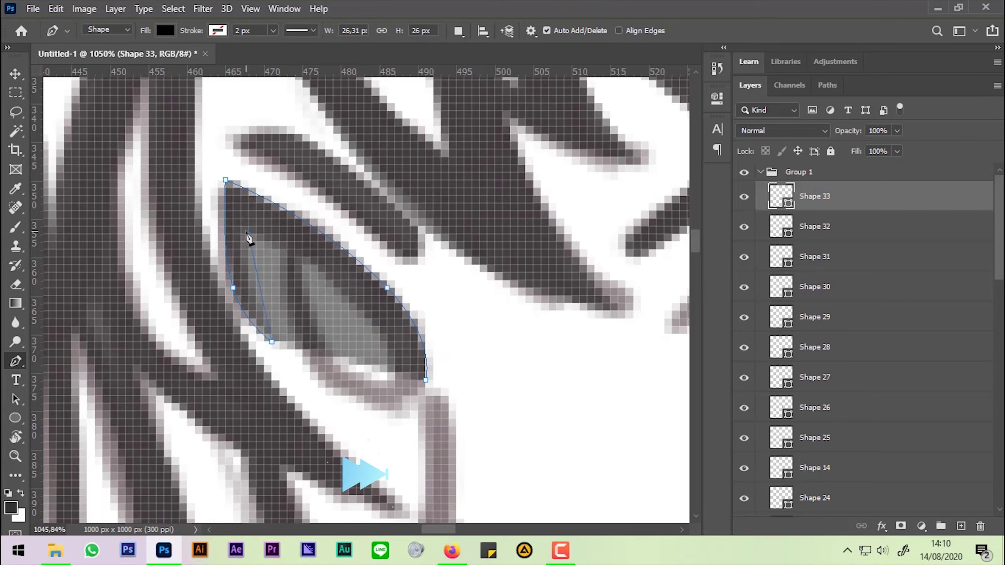
{"action": "left_click", "coordinate": [425, 380]}
{"action": "left_click_drag", "start_coordinate": [341, 280], "coordinate": [356, 296]}
{"action": "left_click_drag", "start_coordinate": [309, 257], "coordinate": [304, 250]}
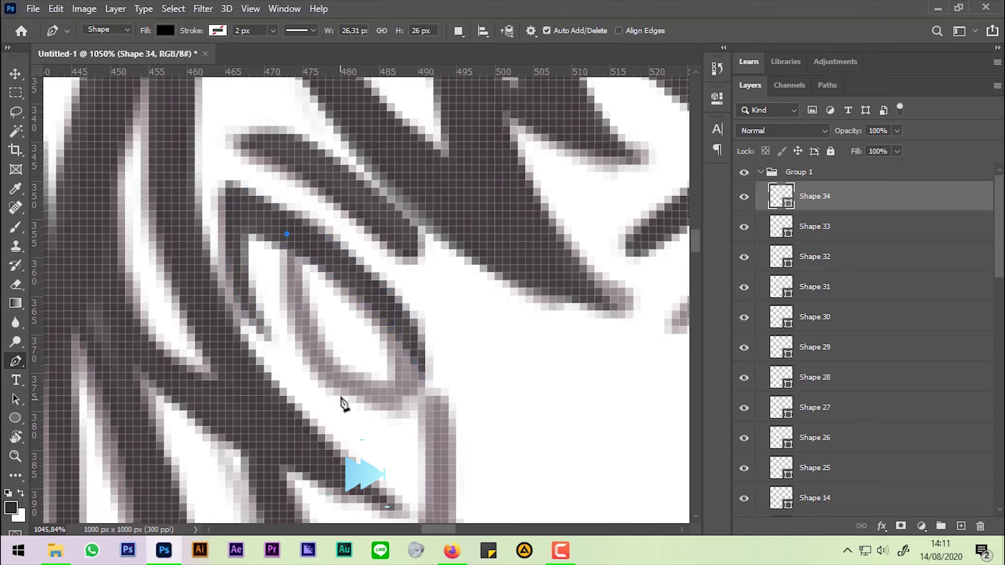
{"action": "left_click_drag", "start_coordinate": [364, 403], "coordinate": [455, 421]}
{"action": "left_click", "coordinate": [418, 350]}
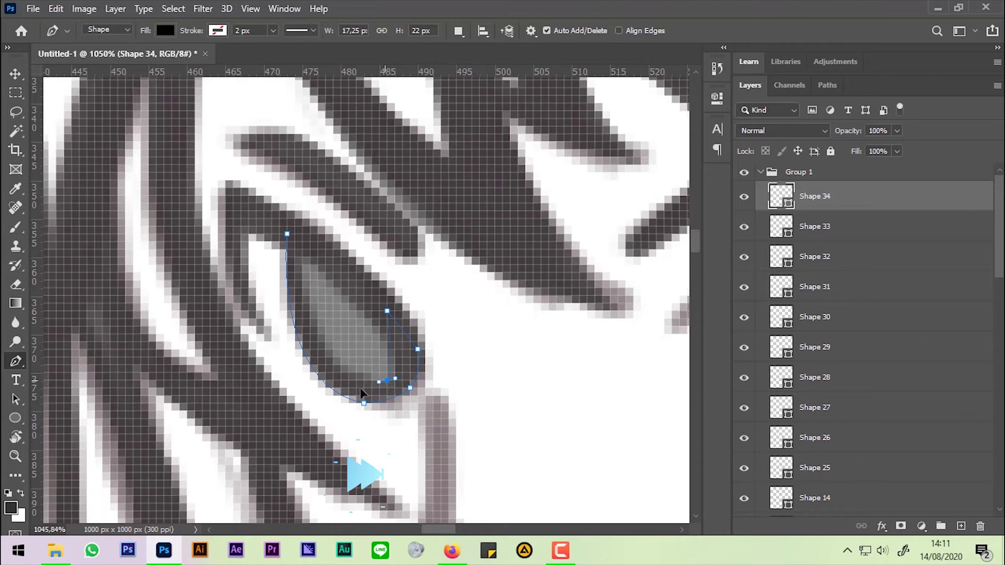
{"action": "left_click_drag", "start_coordinate": [318, 350], "coordinate": [296, 312]}
Step: Ink the right eye's curved upper lid as a closed shape
{"action": "scroll", "coordinate": [436, 291], "scroll_direction": "down", "scroll_amount": 3}
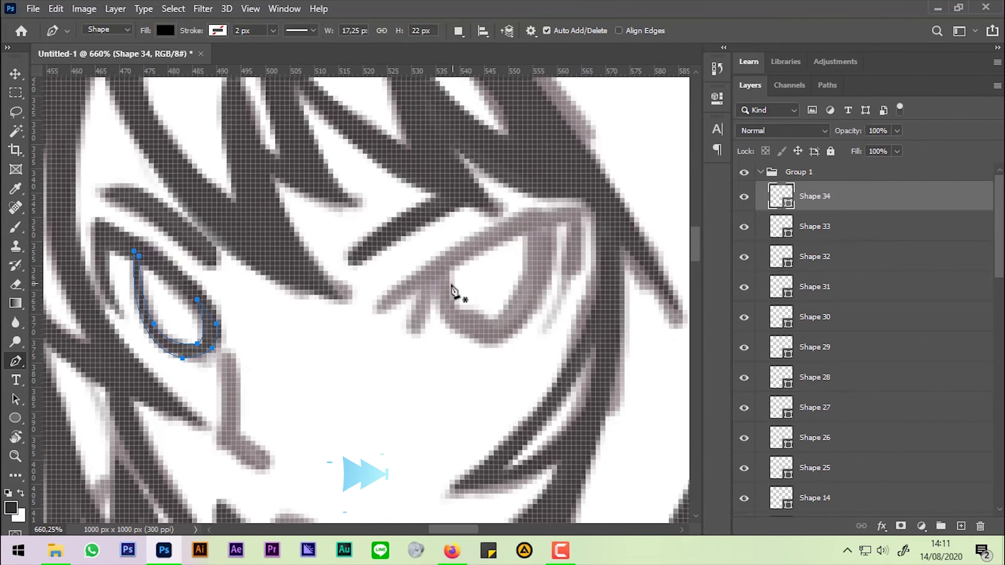
{"action": "scroll", "coordinate": [307, 359], "scroll_direction": "up", "scroll_amount": 2}
{"action": "scroll", "coordinate": [397, 337], "scroll_direction": "down", "scroll_amount": 2}
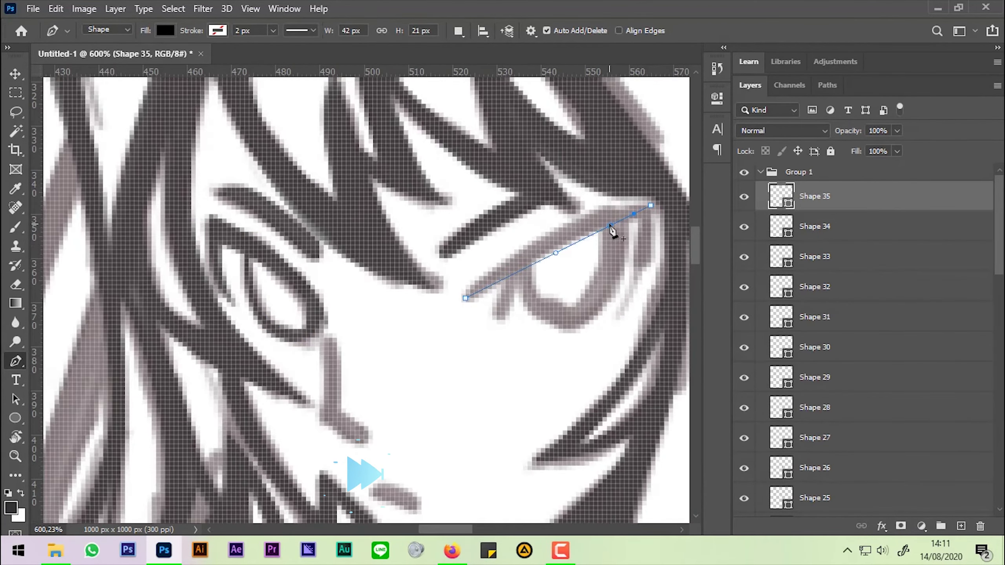
{"action": "left_click", "coordinate": [650, 205]}
{"action": "left_click", "coordinate": [598, 210]}
{"action": "left_click", "coordinate": [465, 298]}
{"action": "left_click_drag", "start_coordinate": [620, 312], "coordinate": [648, 264]}
{"action": "left_click", "coordinate": [642, 214]}
{"action": "left_click", "coordinate": [469, 303]}
{"action": "scroll", "coordinate": [570, 243], "scroll_direction": "up", "scroll_amount": 2}
{"action": "scroll", "coordinate": [418, 329], "scroll_direction": "up", "scroll_amount": 2}
{"action": "left_click", "coordinate": [417, 328]}
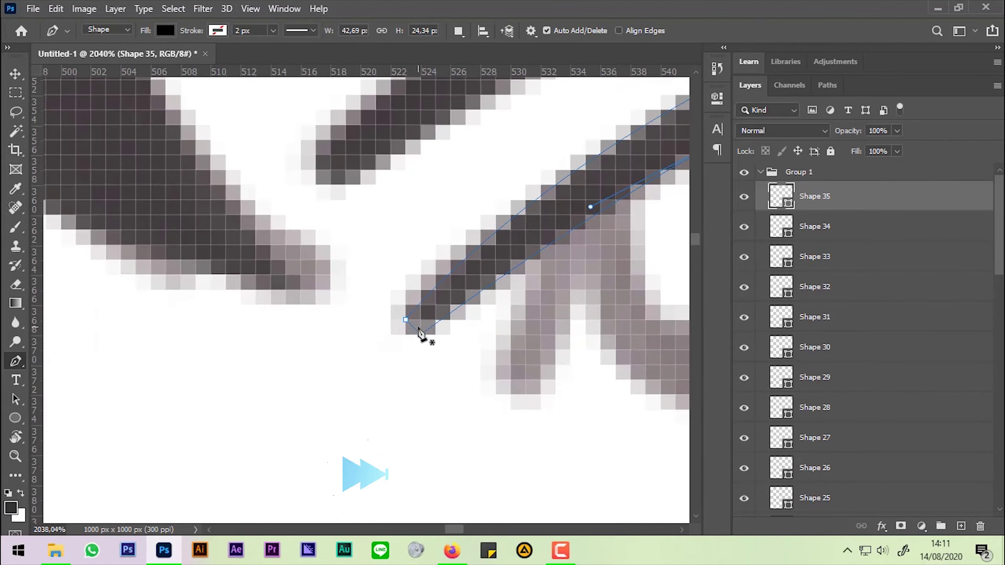
Step: Add the curved crescent shape of the right eye
{"action": "scroll", "coordinate": [556, 335], "scroll_direction": "down", "scroll_amount": 3}
{"action": "left_click", "coordinate": [379, 324]}
{"action": "left_click", "coordinate": [411, 297]}
{"action": "left_click_drag", "start_coordinate": [396, 320], "coordinate": [397, 314]}
{"action": "left_click", "coordinate": [373, 367]}
Step: Outline the lower part of the right eye up to its corner
{"action": "left_click", "coordinate": [501, 254]}
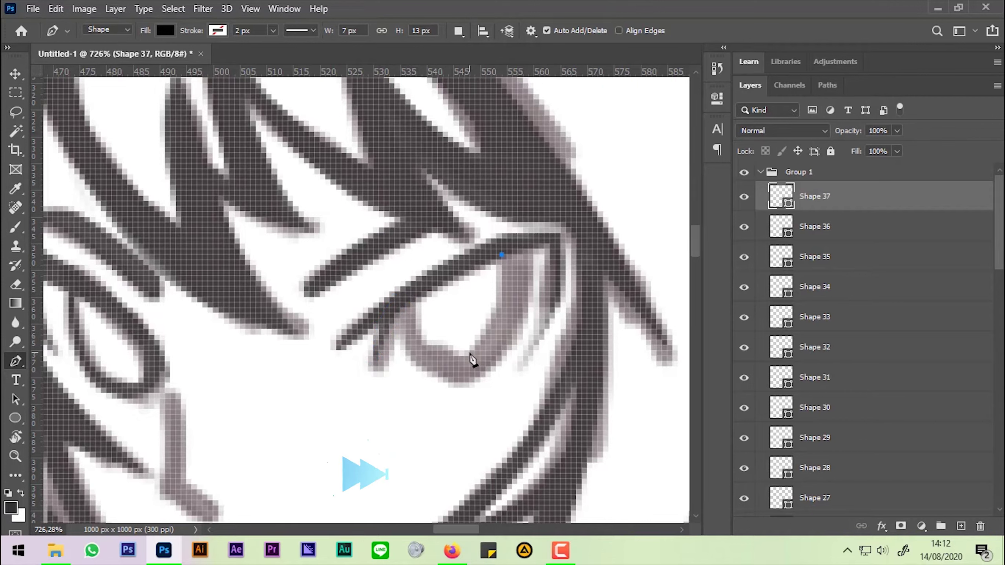
{"action": "left_click_drag", "start_coordinate": [469, 356], "coordinate": [451, 361]}
{"action": "left_click", "coordinate": [416, 296]}
{"action": "left_click_drag", "start_coordinate": [430, 335], "coordinate": [431, 337]}
{"action": "left_click_drag", "start_coordinate": [519, 378], "coordinate": [520, 375]}
{"action": "left_click", "coordinate": [533, 243]}
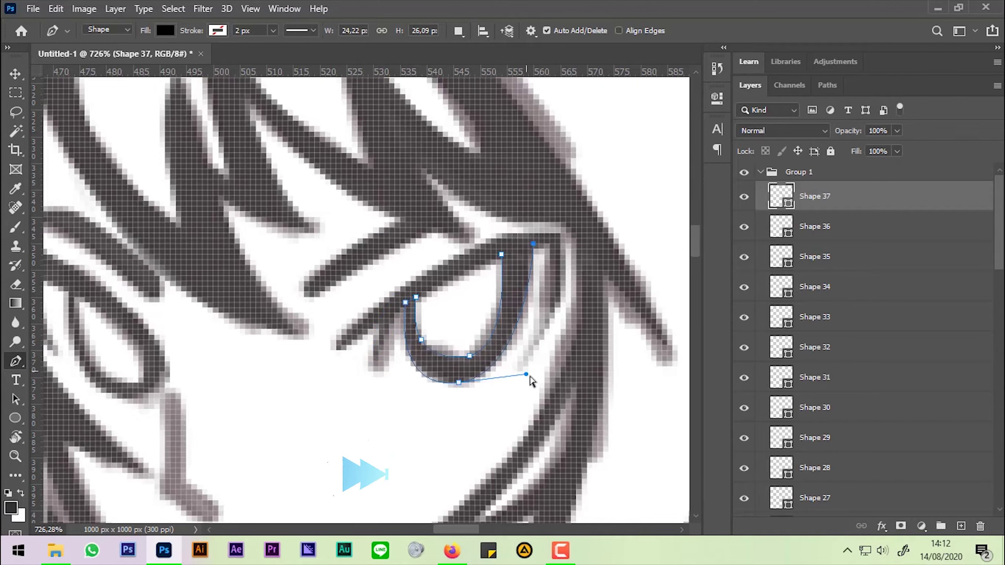
{"action": "left_click", "coordinate": [502, 254]}
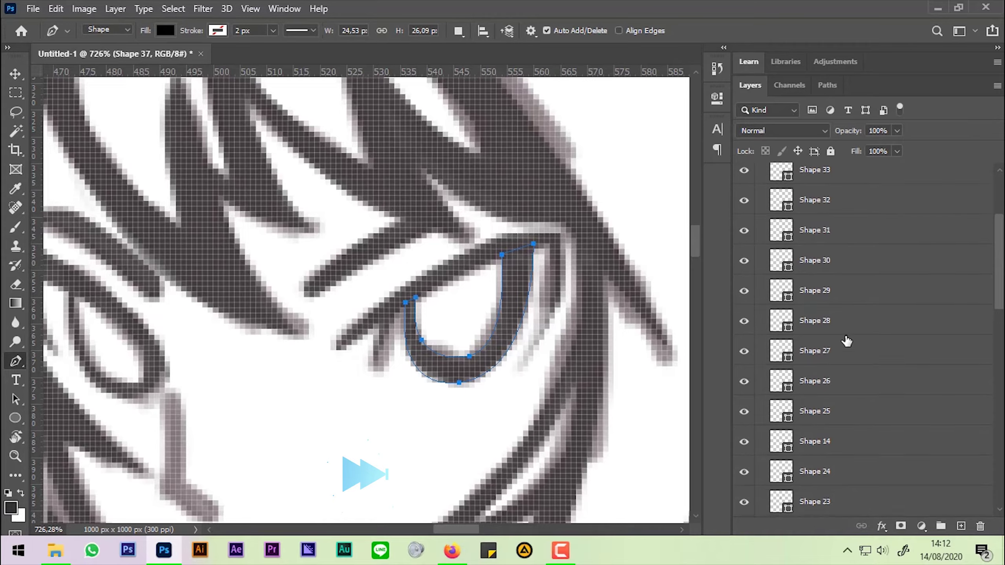
Step: Hide the sketch layer to check the inking
{"action": "scroll", "coordinate": [848, 341], "scroll_direction": "down", "scroll_amount": 10}
{"action": "left_click", "coordinate": [813, 471]}
{"action": "left_click", "coordinate": [744, 471]}
{"action": "scroll", "coordinate": [525, 300], "scroll_direction": "down", "scroll_amount": 5}
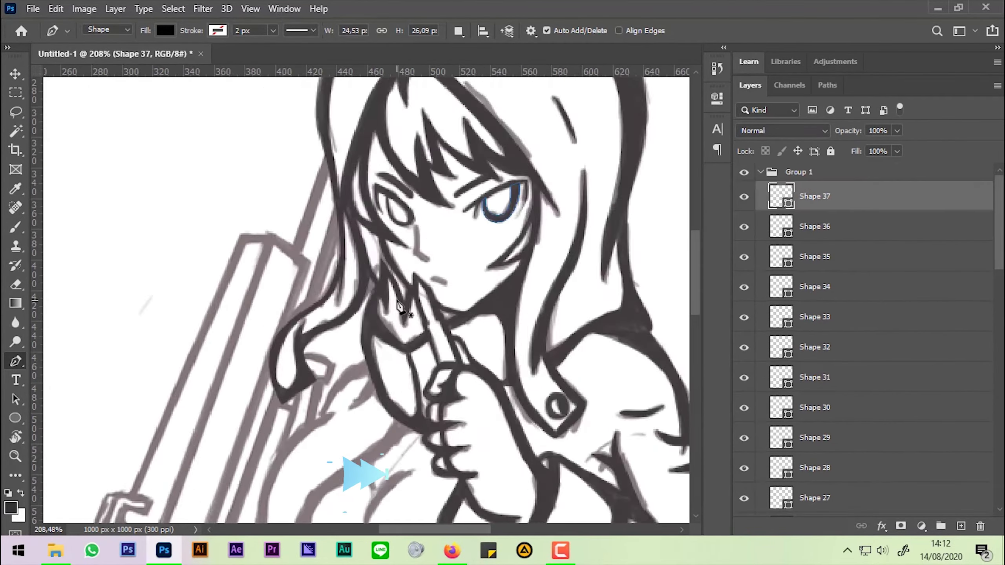
Step: Outline and close a small nose-stroke shape with the Pen tool
{"action": "scroll", "coordinate": [399, 307], "scroll_direction": "up", "scroll_amount": 5}
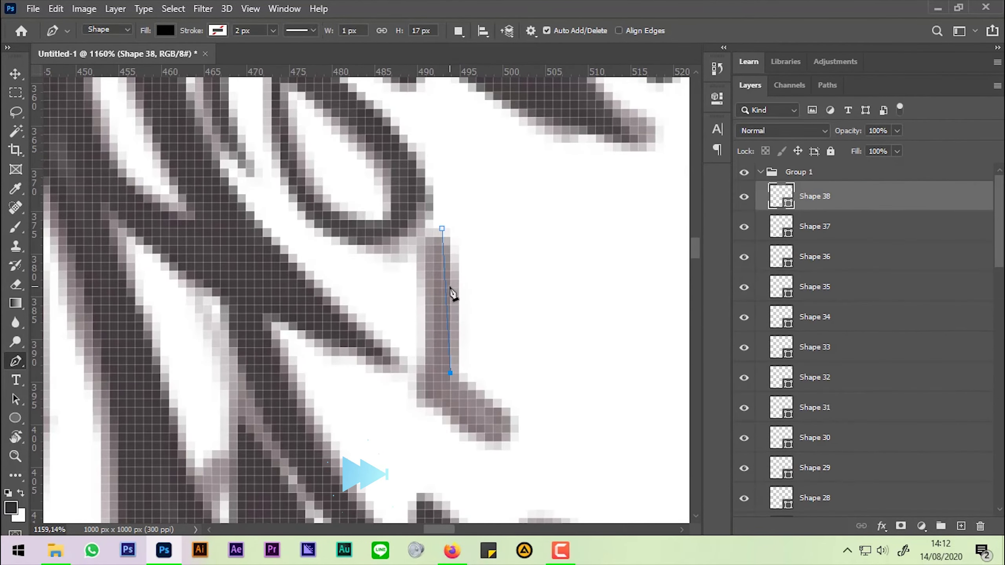
{"action": "left_click", "coordinate": [518, 425]}
{"action": "left_click", "coordinate": [476, 424]}
{"action": "left_click", "coordinate": [407, 390]}
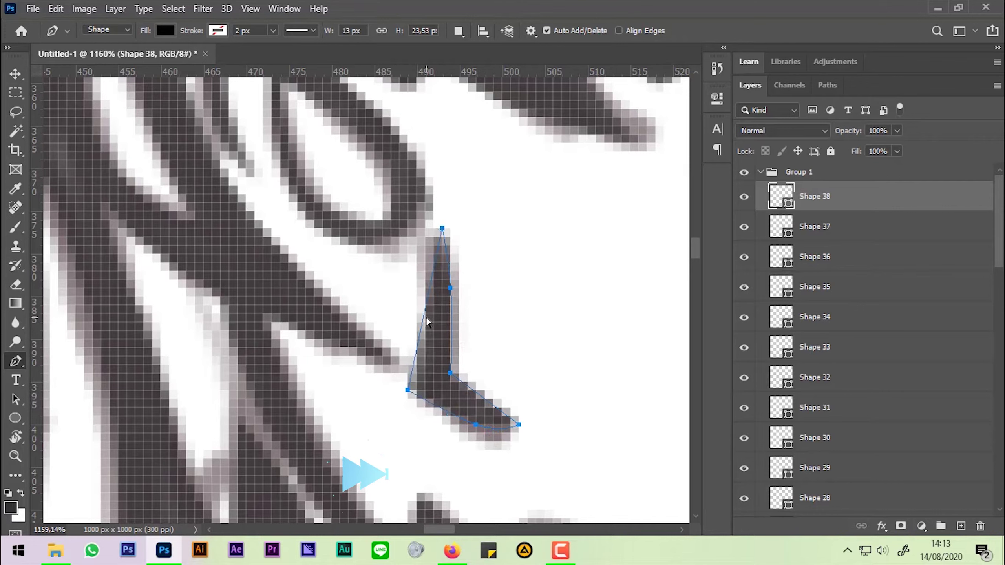
Step: Add curved anchors for the mouth-line shape
{"action": "scroll", "coordinate": [479, 406], "scroll_direction": "down", "scroll_amount": 3}
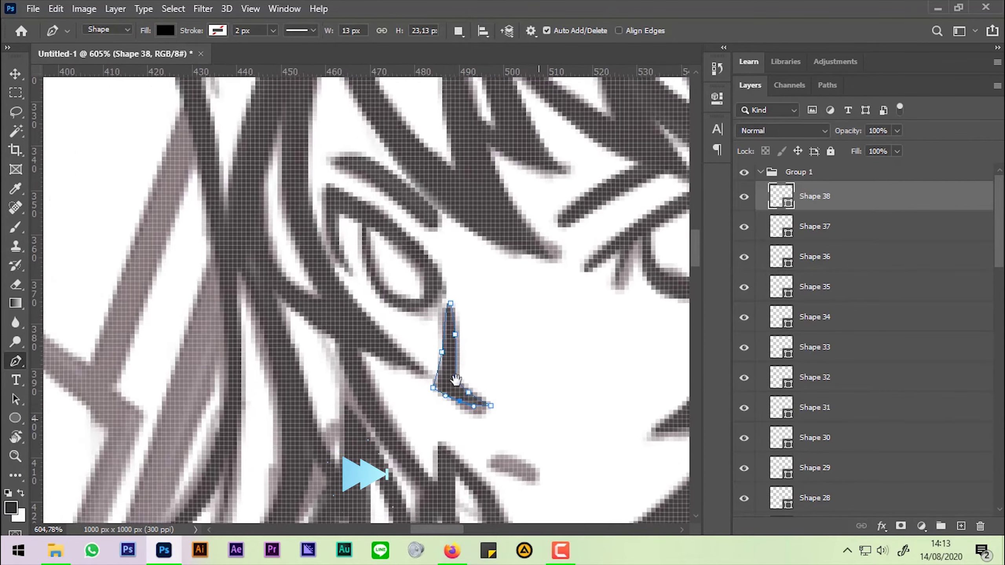
{"action": "scroll", "coordinate": [374, 321], "scroll_direction": "up", "scroll_amount": 4}
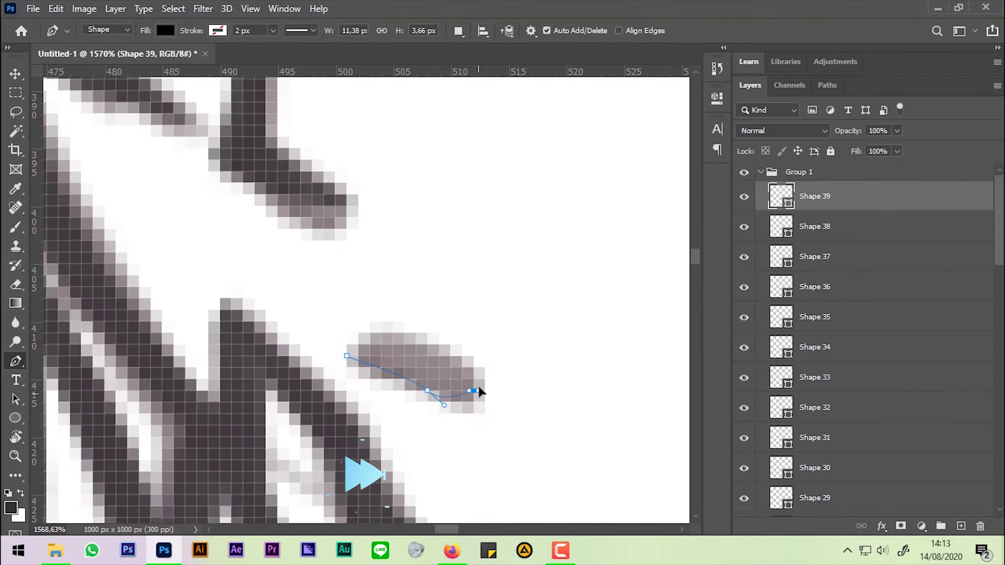
{"action": "left_click_drag", "start_coordinate": [479, 392], "coordinate": [481, 377]}
{"action": "left_click_drag", "start_coordinate": [393, 333], "coordinate": [418, 335]}
Step: Trace the curved hair lock by the collar as a shape
{"action": "scroll", "coordinate": [399, 337], "scroll_direction": "down", "scroll_amount": 5}
{"action": "scroll", "coordinate": [511, 359], "scroll_direction": "down", "scroll_amount": 3}
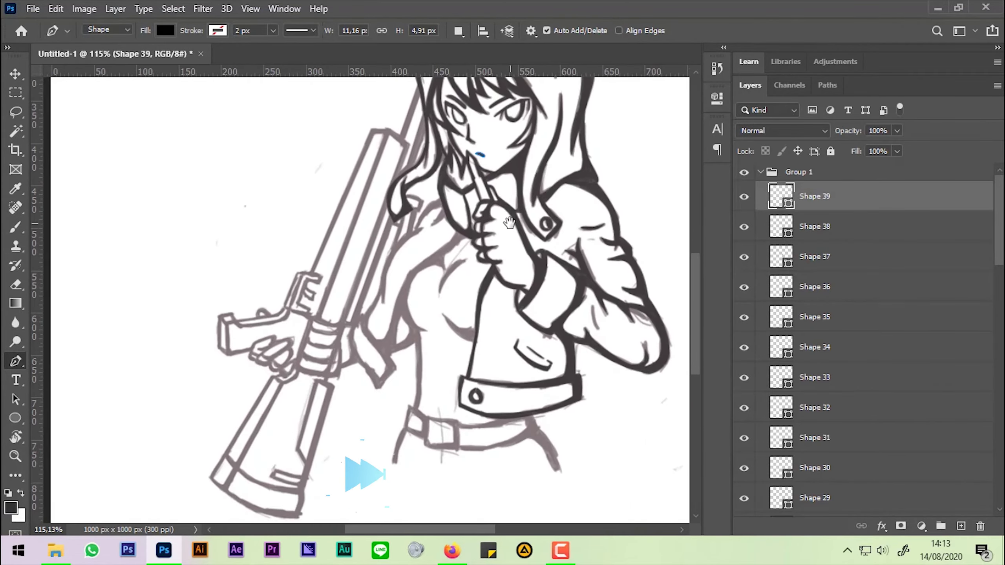
{"action": "scroll", "coordinate": [469, 203], "scroll_direction": "up", "scroll_amount": 5}
{"action": "left_click", "coordinate": [318, 373]}
{"action": "left_click", "coordinate": [313, 391]}
{"action": "left_click", "coordinate": [327, 388]}
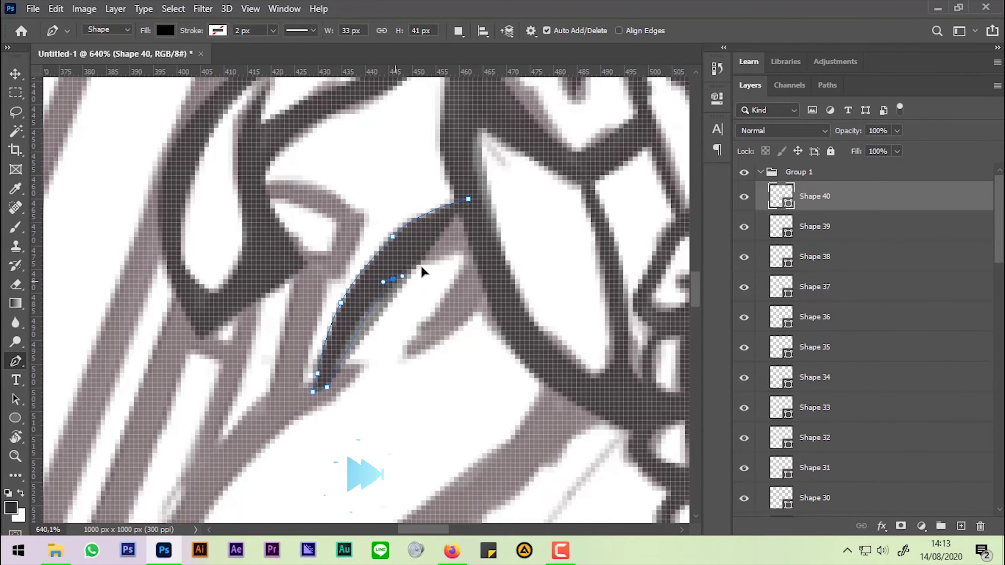
{"action": "left_click_drag", "start_coordinate": [398, 271], "coordinate": [448, 241]}
{"action": "left_click", "coordinate": [478, 251]}
{"action": "left_click", "coordinate": [447, 295]}
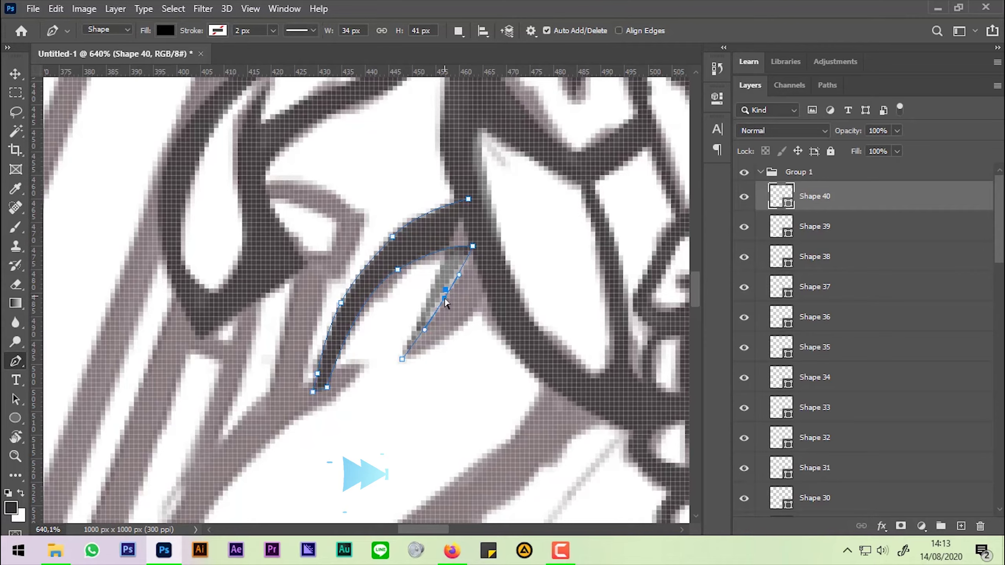
Step: Outline the large hair lock with curved edges and tip
{"action": "scroll", "coordinate": [489, 289], "scroll_direction": "down", "scroll_amount": 3}
{"action": "scroll", "coordinate": [491, 289], "scroll_direction": "down", "scroll_amount": 3}
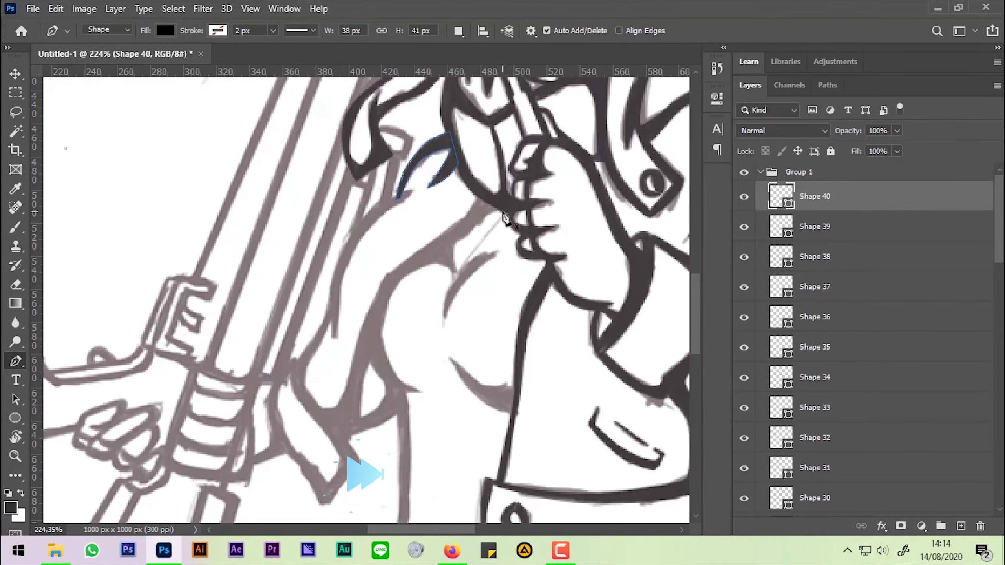
{"action": "scroll", "coordinate": [493, 221], "scroll_direction": "up", "scroll_amount": 2}
{"action": "mouse_move", "coordinate": [418, 275]}
{"action": "left_mouse_down"}
{"action": "mouse_move", "coordinate": [400, 279]}
{"action": "mouse_move", "coordinate": [356, 323]}
{"action": "left_mouse_up"}
{"action": "left_click", "coordinate": [344, 383]}
{"action": "left_click", "coordinate": [399, 463]}
{"action": "mouse_move", "coordinate": [386, 452]}
{"action": "left_mouse_down"}
{"action": "mouse_move", "coordinate": [421, 325]}
{"action": "mouse_move", "coordinate": [410, 341]}
{"action": "left_mouse_up"}
{"action": "left_click", "coordinate": [358, 291]}
{"action": "left_click_drag", "start_coordinate": [329, 425], "coordinate": [352, 402]}
{"action": "left_click", "coordinate": [370, 296]}
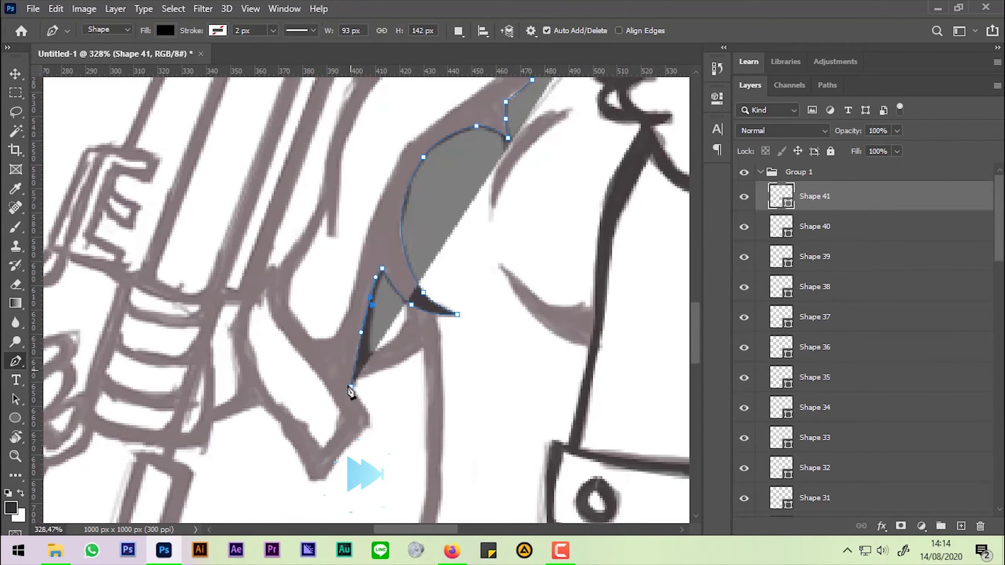
{"action": "left_click", "coordinate": [284, 309]}
Step: Trace the upper fold's outer and inner edges, reducing its inner spike to a notch
{"action": "scroll", "coordinate": [284, 280], "scroll_direction": "down", "scroll_amount": 2}
{"action": "scroll", "coordinate": [329, 322], "scroll_direction": "up", "scroll_amount": 1}
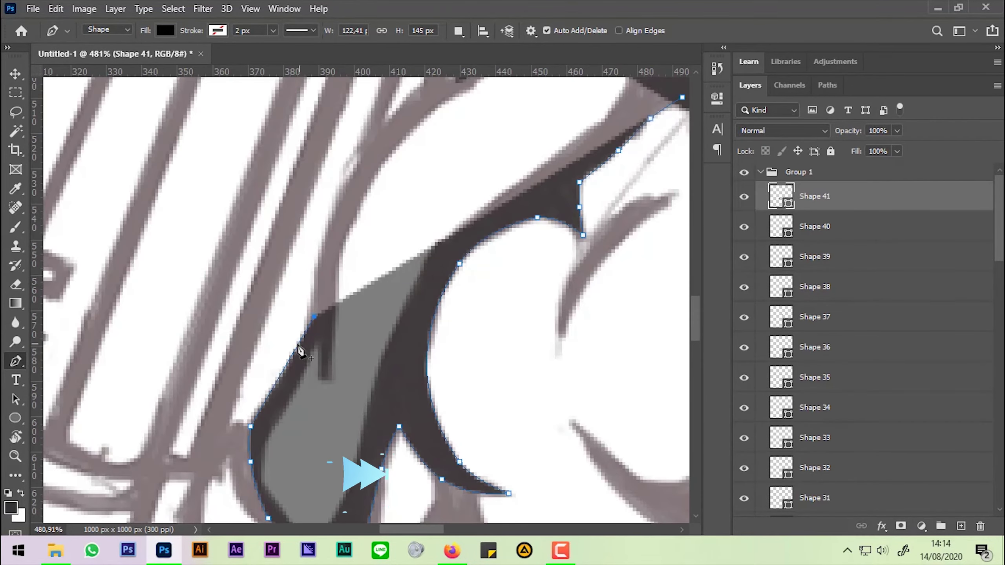
{"action": "scroll", "coordinate": [303, 352], "scroll_direction": "up", "scroll_amount": 1}
{"action": "left_click_drag", "start_coordinate": [345, 229], "coordinate": [394, 147]}
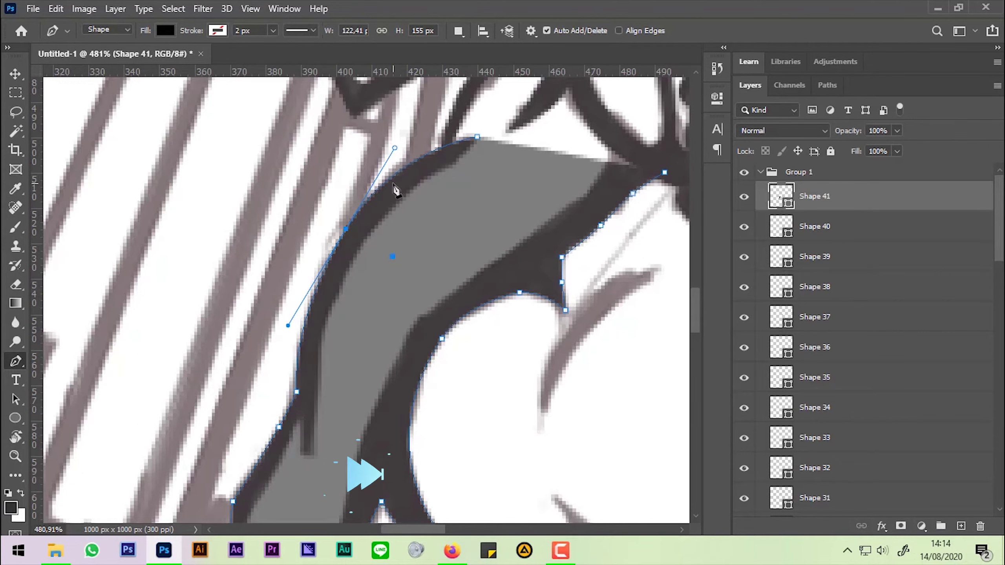
{"action": "left_click", "coordinate": [310, 452]}
{"action": "left_click", "coordinate": [353, 261]}
{"action": "left_click", "coordinate": [382, 205]}
{"action": "left_click", "coordinate": [439, 162]}
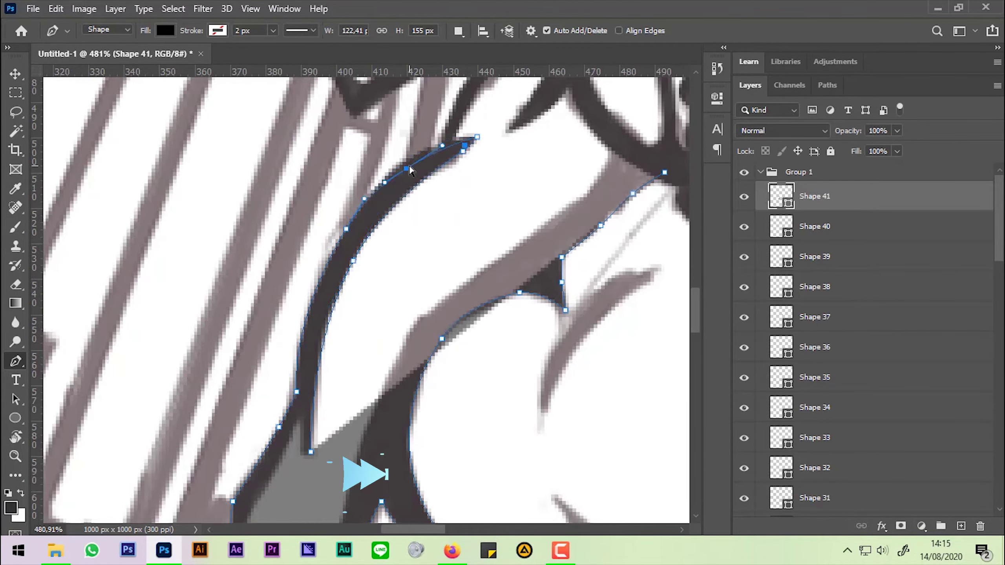
{"action": "left_click_drag", "start_coordinate": [317, 412], "coordinate": [315, 434]}
{"action": "left_click_drag", "start_coordinate": [332, 327], "coordinate": [360, 264]}
{"action": "left_click", "coordinate": [350, 268]}
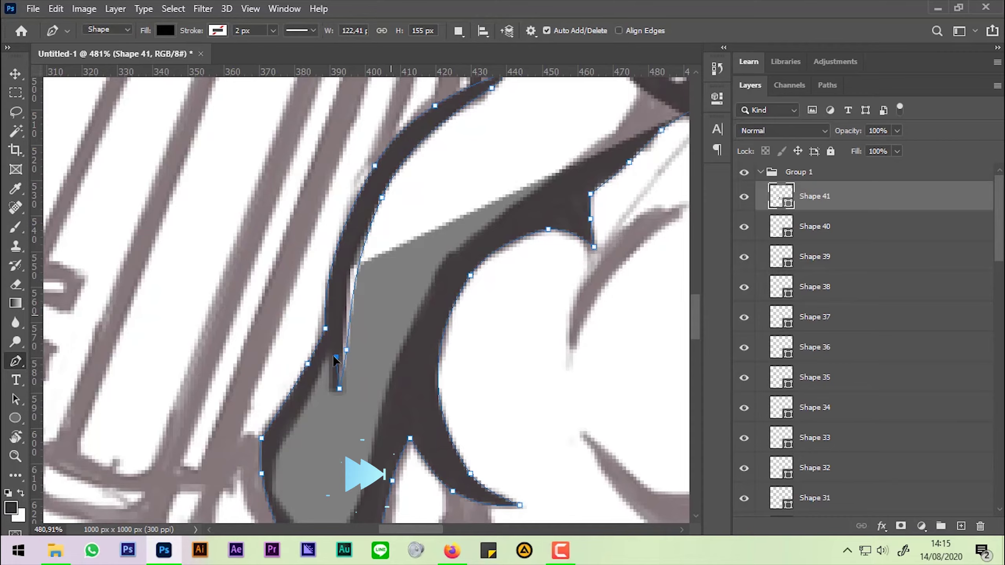
Step: Add a final curved point and finish the upper fold shape
{"action": "scroll", "coordinate": [325, 393], "scroll_direction": "down", "scroll_amount": 2}
{"action": "scroll", "coordinate": [325, 396], "scroll_direction": "down", "scroll_amount": 2}
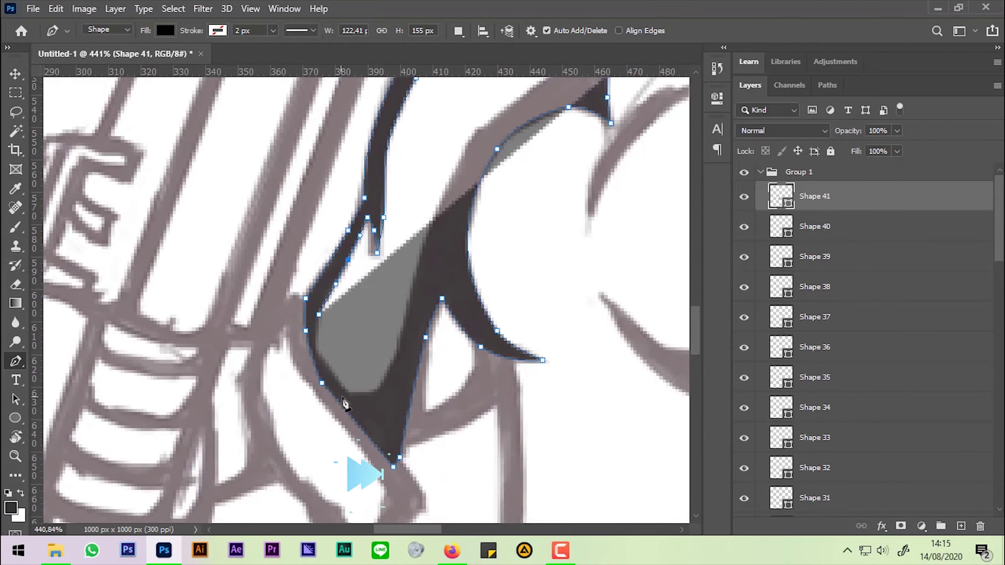
{"action": "scroll", "coordinate": [325, 395], "scroll_direction": "down", "scroll_amount": 3}
{"action": "left_click_drag", "start_coordinate": [374, 284], "coordinate": [401, 262]}
{"action": "key", "text": "Escape"}
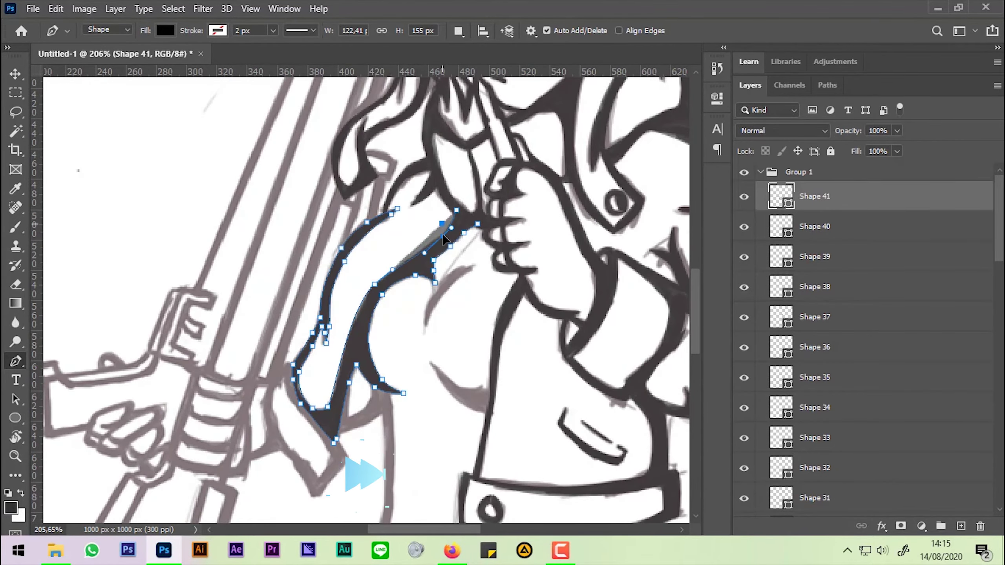
Step: Start a new shape on the lower fold and trace its outer edge
{"action": "scroll", "coordinate": [303, 399], "scroll_direction": "down", "scroll_amount": 1}
{"action": "scroll", "coordinate": [303, 399], "scroll_direction": "up", "scroll_amount": 4}
{"action": "left_click", "coordinate": [399, 271]}
{"action": "left_click_drag", "start_coordinate": [442, 338], "coordinate": [439, 348]}
{"action": "left_click", "coordinate": [358, 424]}
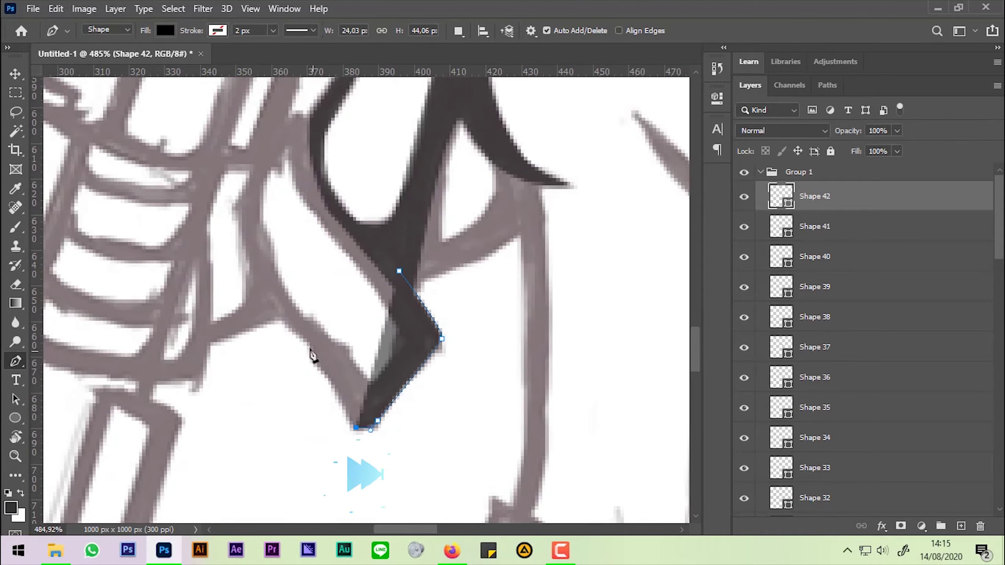
{"action": "left_click", "coordinate": [306, 342]}
{"action": "scroll", "coordinate": [312, 340], "scroll_direction": "up", "scroll_amount": 3}
{"action": "left_click", "coordinate": [325, 407]}
{"action": "left_click", "coordinate": [311, 353]}
{"action": "left_click", "coordinate": [368, 233]}
Step: Trace the lower fold's bend and inner edge, closing its outline
{"action": "left_click_drag", "start_coordinate": [383, 303], "coordinate": [388, 309]}
{"action": "left_click", "coordinate": [454, 383]}
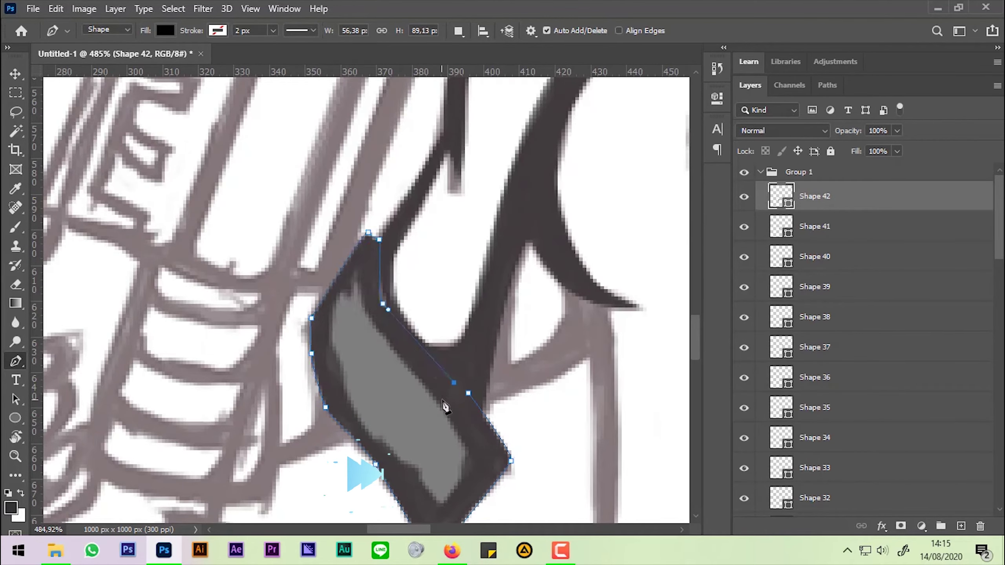
{"action": "left_click", "coordinate": [358, 265]}
{"action": "left_click", "coordinate": [329, 327]}
{"action": "scroll", "coordinate": [349, 356], "scroll_direction": "down", "scroll_amount": 3}
{"action": "left_click", "coordinate": [362, 381]}
{"action": "left_click", "coordinate": [416, 438]}
{"action": "left_click", "coordinate": [454, 392]}
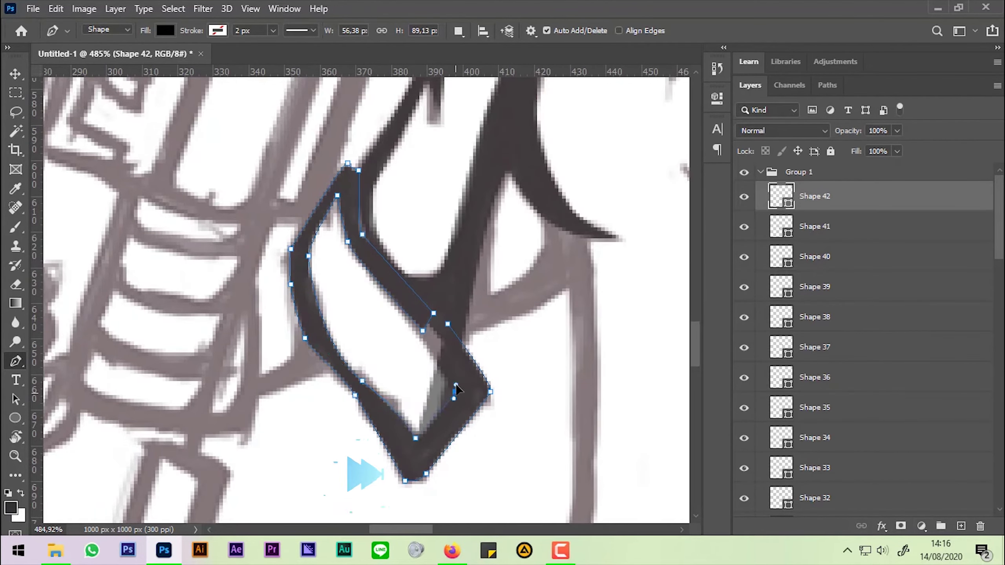
{"action": "left_click", "coordinate": [447, 324]}
Step: Bring back the upper fold's outline and step up to the next layer
{"action": "left_click", "coordinate": [431, 328], "text": "ctrl"}
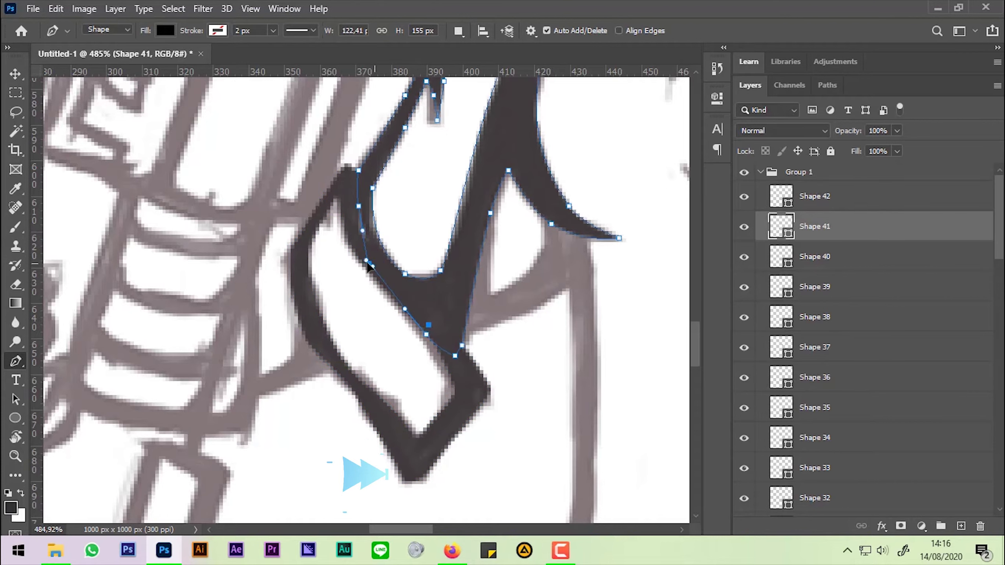
{"action": "scroll", "coordinate": [368, 268], "scroll_direction": "down", "scroll_amount": 3}
{"action": "scroll", "coordinate": [368, 267], "scroll_direction": "down", "scroll_amount": 3}
{"action": "key", "text": "alt+bracketright"}
{"action": "scroll", "coordinate": [373, 173], "scroll_direction": "up", "scroll_amount": 5}
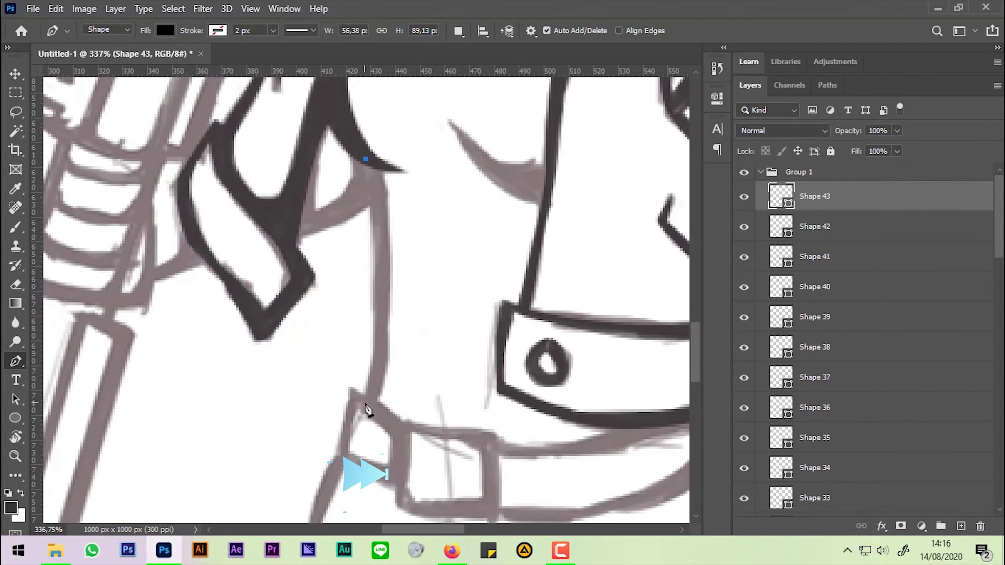
Step: Ink the torso's side line as black Shape 43
{"action": "left_click", "coordinate": [390, 316]}
{"action": "left_click", "coordinate": [387, 206]}
{"action": "left_click", "coordinate": [379, 167]}
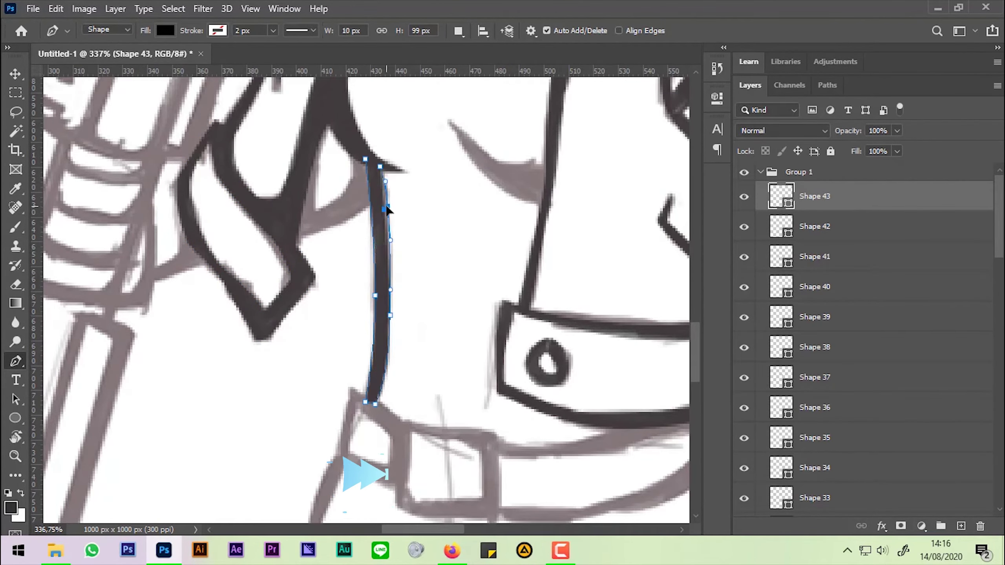
{"action": "scroll", "coordinate": [463, 291], "scroll_direction": "up", "scroll_amount": 1}
Step: Trace the crescent fold as black Shape 44
{"action": "left_click", "coordinate": [498, 305]}
{"action": "left_click", "coordinate": [382, 367]}
{"action": "left_click", "coordinate": [430, 190]}
{"action": "left_click", "coordinate": [437, 204]}
{"action": "left_click", "coordinate": [416, 255]}
{"action": "left_click", "coordinate": [416, 319]}
{"action": "left_click", "coordinate": [467, 280]}
{"action": "scroll", "coordinate": [374, 327], "scroll_direction": "down", "scroll_amount": 2}
{"action": "scroll", "coordinate": [373, 327], "scroll_direction": "up", "scroll_amount": 2}
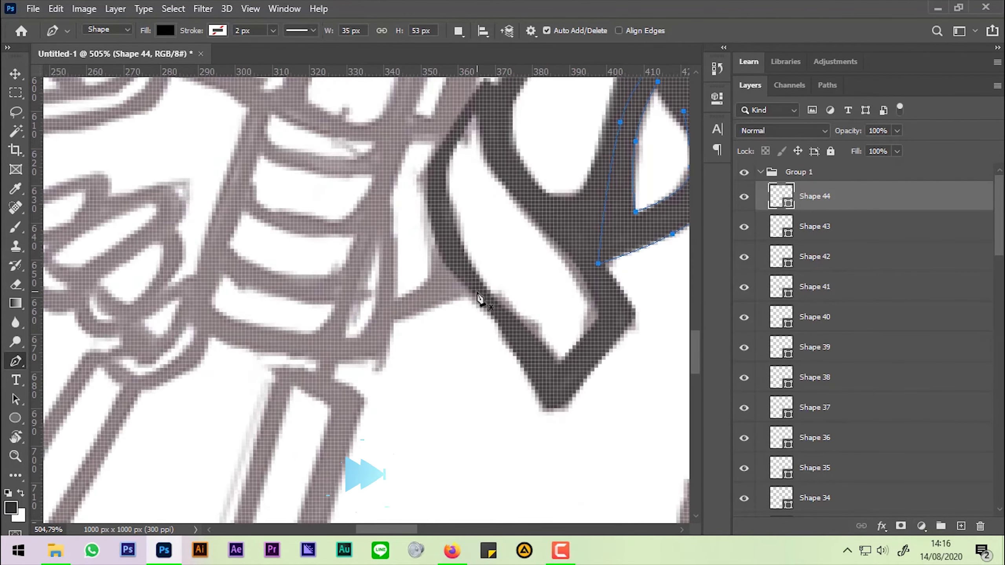
Step: Trace the small fold beside the rifle grip as Shape 45
{"action": "left_click", "coordinate": [379, 360]}
{"action": "left_click", "coordinate": [331, 360]}
{"action": "left_click", "coordinate": [356, 338]}
{"action": "left_click", "coordinate": [379, 301]}
{"action": "left_click", "coordinate": [376, 216]}
{"action": "left_click", "coordinate": [390, 174]}
{"action": "left_click", "coordinate": [435, 262]}
{"action": "scroll", "coordinate": [396, 356], "scroll_direction": "down", "scroll_amount": 1}
{"action": "scroll", "coordinate": [396, 357], "scroll_direction": "down", "scroll_amount": 2}
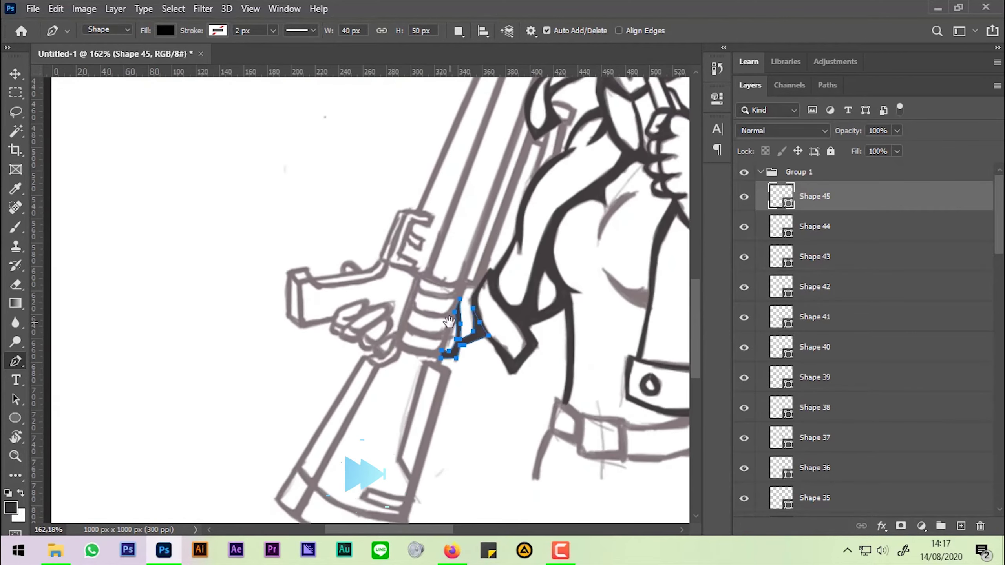
{"action": "scroll", "coordinate": [236, 263], "scroll_direction": "up", "scroll_amount": 4}
Step: Begin Shape 46 around the gripping fingers, tracing their lower edge and lower-right finger
{"action": "left_click", "coordinate": [248, 191]}
{"action": "left_click_drag", "start_coordinate": [204, 307], "coordinate": [219, 337]}
{"action": "left_click", "coordinate": [241, 344]}
{"action": "left_click", "coordinate": [263, 337]}
{"action": "left_click_drag", "start_coordinate": [271, 359], "coordinate": [283, 370]}
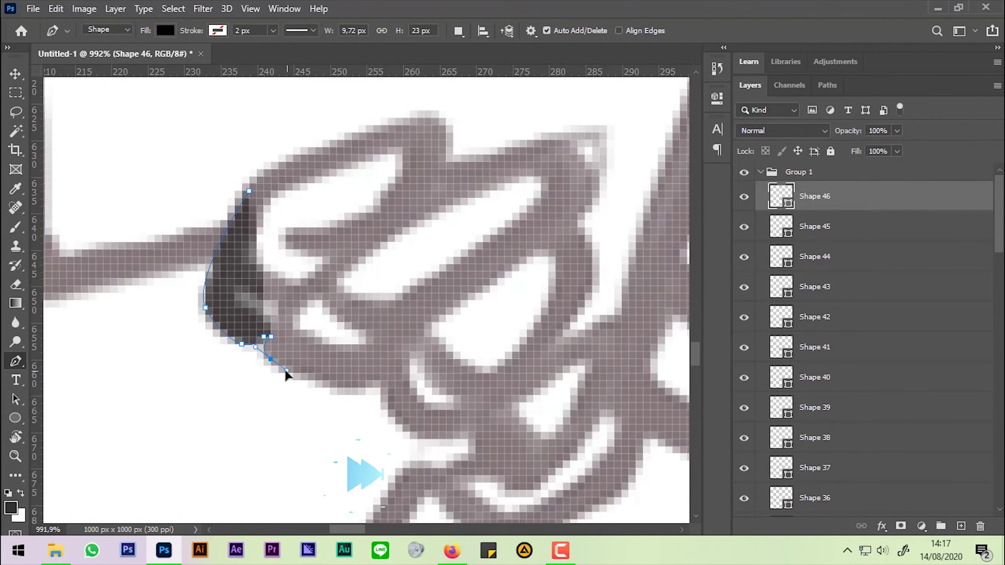
{"action": "left_click_drag", "start_coordinate": [351, 388], "coordinate": [388, 380]}
{"action": "left_click", "coordinate": [474, 434]}
{"action": "scroll", "coordinate": [532, 315], "scroll_direction": "down", "scroll_amount": 2}
{"action": "left_click", "coordinate": [518, 328]}
{"action": "left_click", "coordinate": [489, 250]}
{"action": "scroll", "coordinate": [489, 249], "scroll_direction": "up", "scroll_amount": 2}
Step: Close the hand's outer outline with its knuckle, upper-right edge and pointed top
{"action": "mouse_move", "coordinate": [552, 269]}
{"action": "left_mouse_down"}
{"action": "mouse_move", "coordinate": [551, 238]}
{"action": "mouse_move", "coordinate": [546, 289]}
{"action": "left_mouse_up"}
{"action": "left_click", "coordinate": [546, 238]}
{"action": "left_click", "coordinate": [508, 231]}
{"action": "left_click_drag", "start_coordinate": [588, 209], "coordinate": [607, 241]}
{"action": "left_click_drag", "start_coordinate": [391, 278], "coordinate": [446, 318]}
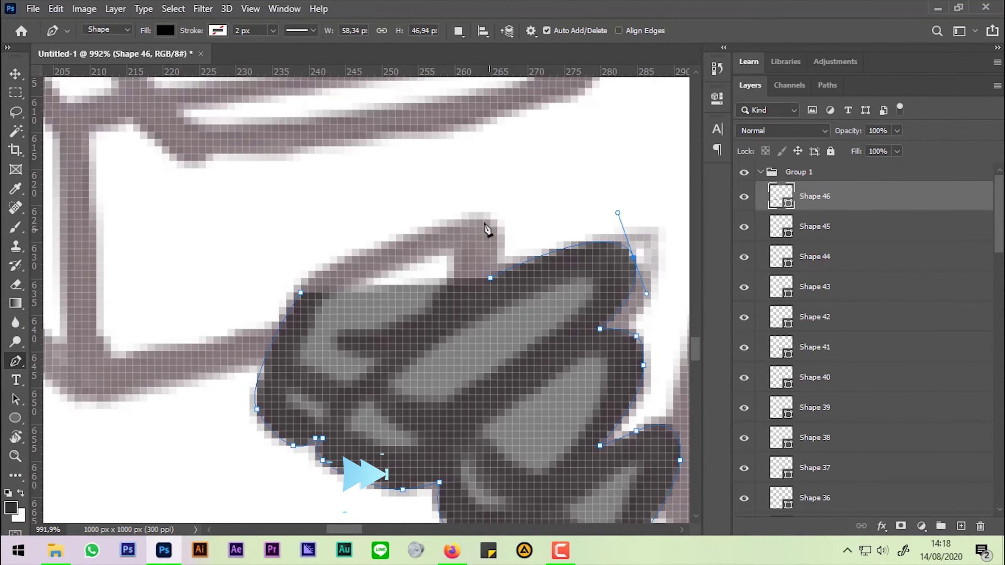
{"action": "left_click", "coordinate": [478, 215]}
{"action": "left_click", "coordinate": [292, 287]}
Step: Cut the first two white gaps between the fingers out of the hand fill
{"action": "left_click", "coordinate": [381, 236]}
{"action": "left_click", "coordinate": [317, 295]}
{"action": "left_click", "coordinate": [418, 310]}
{"action": "left_click", "coordinate": [388, 323]}
{"action": "left_click", "coordinate": [322, 331]}
{"action": "left_click", "coordinate": [351, 337]}
{"action": "scroll", "coordinate": [358, 280], "scroll_direction": "down", "scroll_amount": 2}
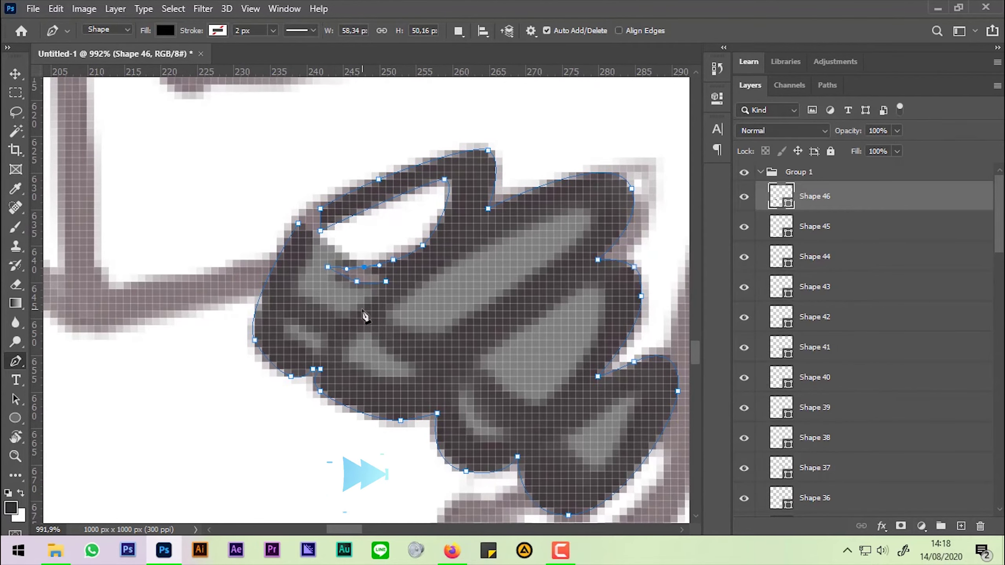
{"action": "left_click", "coordinate": [363, 311]}
{"action": "left_click", "coordinate": [416, 361]}
{"action": "scroll", "coordinate": [447, 395], "scroll_direction": "right", "scroll_amount": 2}
{"action": "left_click", "coordinate": [420, 327]}
{"action": "left_click_drag", "start_coordinate": [356, 313], "coordinate": [334, 299]}
{"action": "left_click", "coordinate": [369, 269]}
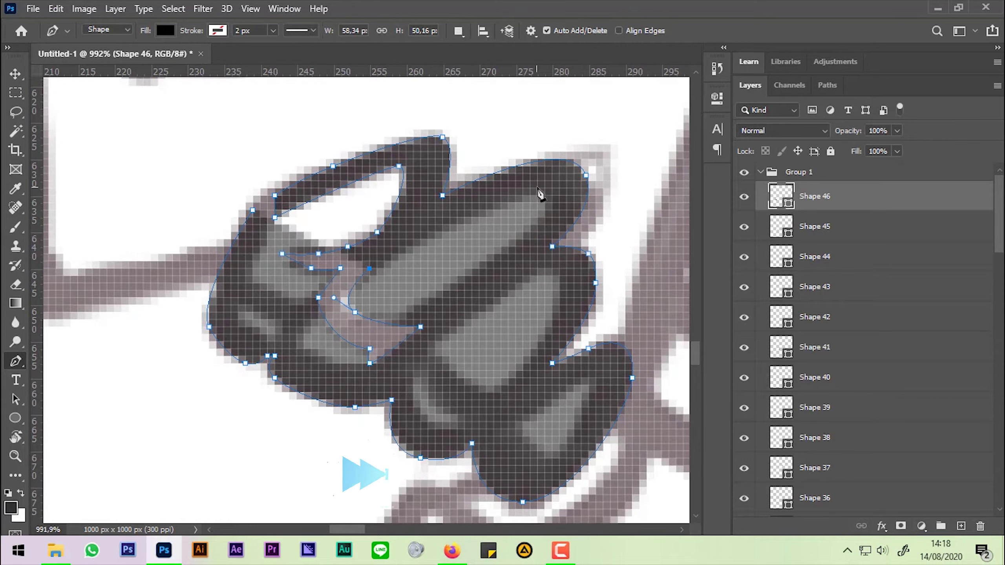
Step: Cut out the rounded gaps inside the right and lower-right fingers
{"action": "left_click", "coordinate": [538, 188]}
{"action": "left_click", "coordinate": [545, 225]}
{"action": "left_click", "coordinate": [407, 320]}
{"action": "left_click", "coordinate": [428, 341]}
{"action": "left_click", "coordinate": [545, 262]}
{"action": "left_click_drag", "start_coordinate": [567, 313], "coordinate": [543, 348]}
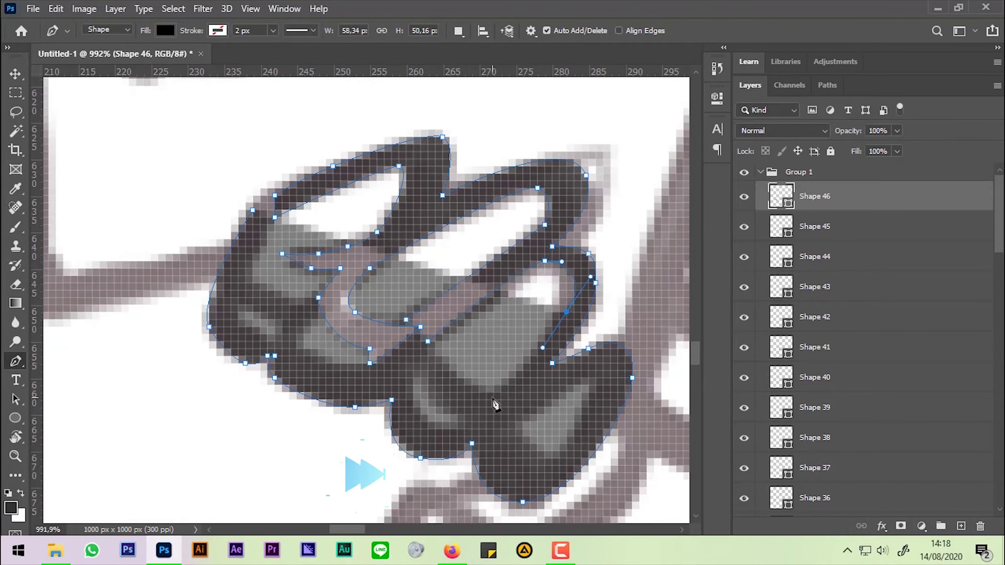
{"action": "left_click", "coordinate": [581, 371]}
{"action": "left_click", "coordinate": [596, 400]}
{"action": "left_click", "coordinate": [493, 400]}
{"action": "left_click", "coordinate": [508, 422]}
{"action": "left_click_drag", "start_coordinate": [551, 467], "coordinate": [518, 445]}
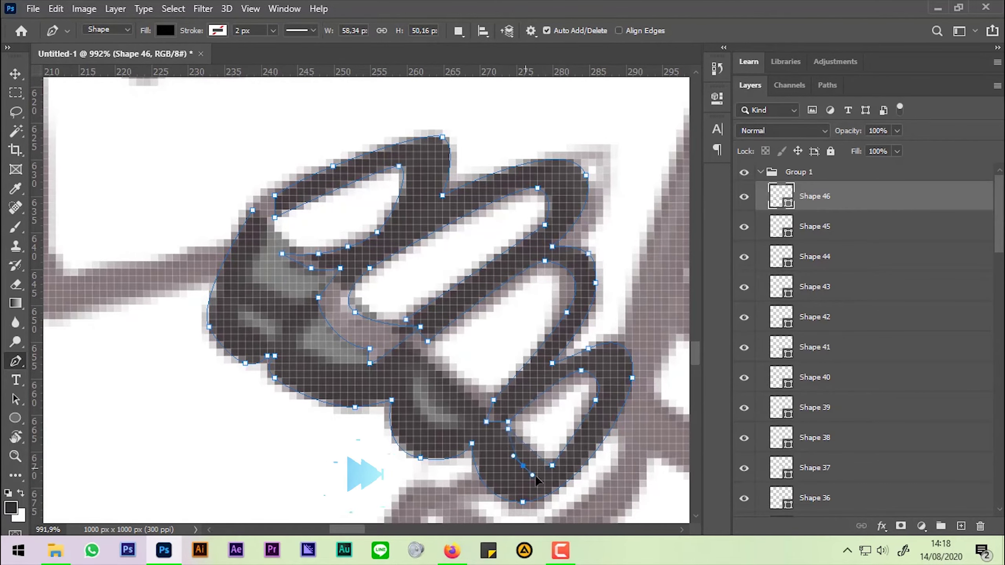
Step: Outline the lower-left finger loop and the left finger gap
{"action": "left_click", "coordinate": [479, 430]}
{"action": "left_click", "coordinate": [427, 430]}
{"action": "left_click", "coordinate": [412, 379]}
{"action": "scroll", "coordinate": [438, 423], "scroll_direction": "up", "scroll_amount": 2}
{"action": "left_click", "coordinate": [334, 365]}
{"action": "left_click", "coordinate": [327, 380]}
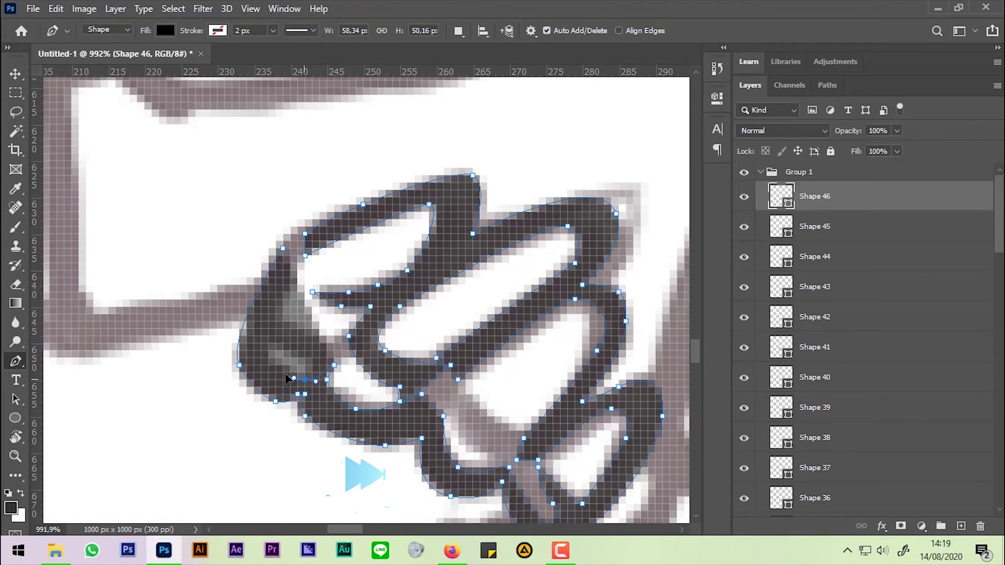
{"action": "left_click", "coordinate": [261, 350]}
{"action": "left_click", "coordinate": [284, 248]}
{"action": "left_click", "coordinate": [320, 228]}
Step: Begin Shape 47, a small shape at the hand's left edge
{"action": "left_click", "coordinate": [320, 227]}
{"action": "left_click", "coordinate": [319, 240]}
{"action": "left_click", "coordinate": [290, 270]}
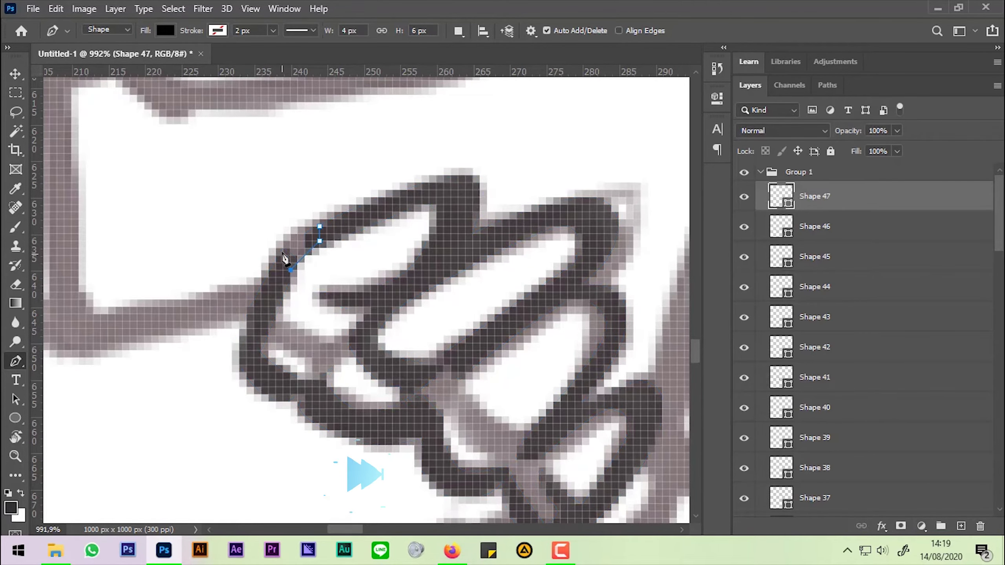
Step: Ink the small curved piece at the fingers' lower left
{"action": "left_click", "coordinate": [363, 329]}
{"action": "left_click", "coordinate": [356, 351]}
{"action": "left_click", "coordinate": [327, 379]}
{"action": "left_click_drag", "start_coordinate": [320, 402], "coordinate": [305, 388]}
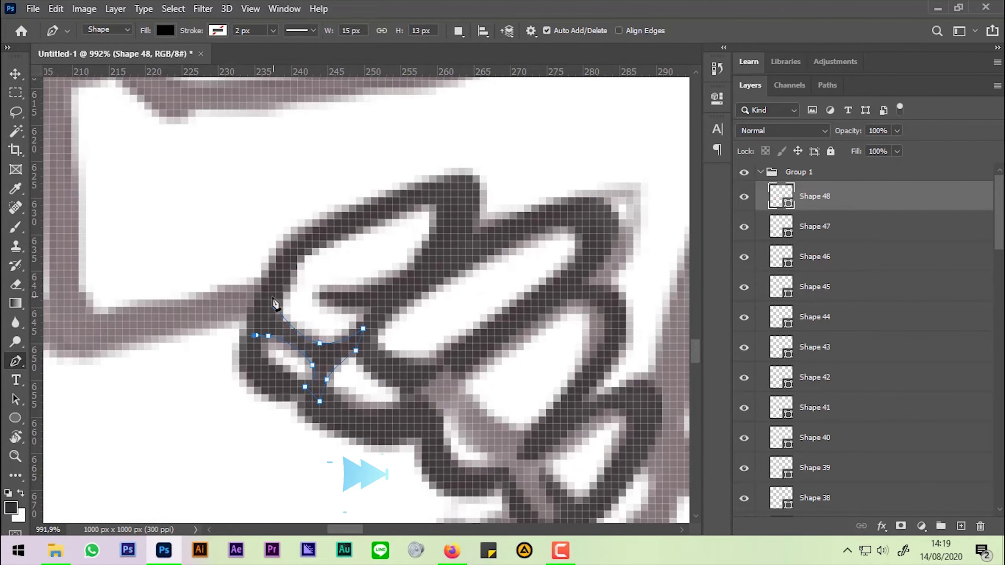
{"action": "scroll", "coordinate": [273, 302], "scroll_direction": "down", "scroll_amount": 2}
Step: Outline and close another small finger detail shape
{"action": "left_click", "coordinate": [329, 266]}
{"action": "left_click", "coordinate": [330, 295]}
{"action": "left_click", "coordinate": [362, 301]}
{"action": "left_click", "coordinate": [410, 346]}
{"action": "left_click", "coordinate": [453, 331]}
{"action": "left_click", "coordinate": [329, 266]}
{"action": "scroll", "coordinate": [330, 273], "scroll_direction": "down", "scroll_amount": 5}
{"action": "scroll", "coordinate": [336, 314], "scroll_direction": "up", "scroll_amount": 4}
Step: Trace the next grey stroke as a curved shape with a point at its tip
{"action": "left_click", "coordinate": [317, 343]}
{"action": "left_click", "coordinate": [463, 154]}
{"action": "left_click_drag", "start_coordinate": [412, 228], "coordinate": [374, 224]}
{"action": "left_click", "coordinate": [463, 162]}
{"action": "scroll", "coordinate": [463, 162], "scroll_direction": "up", "scroll_amount": 5}
{"action": "left_click_drag", "start_coordinate": [182, 325], "coordinate": [96, 468]}
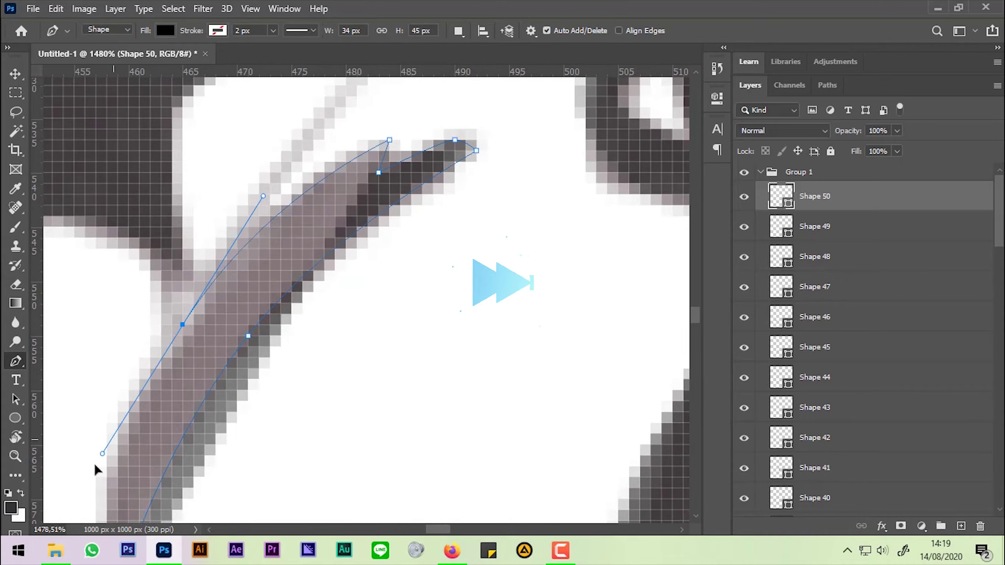
{"action": "scroll", "coordinate": [96, 469], "scroll_direction": "down", "scroll_amount": 3}
{"action": "scroll", "coordinate": [208, 411], "scroll_direction": "down", "scroll_amount": 1}
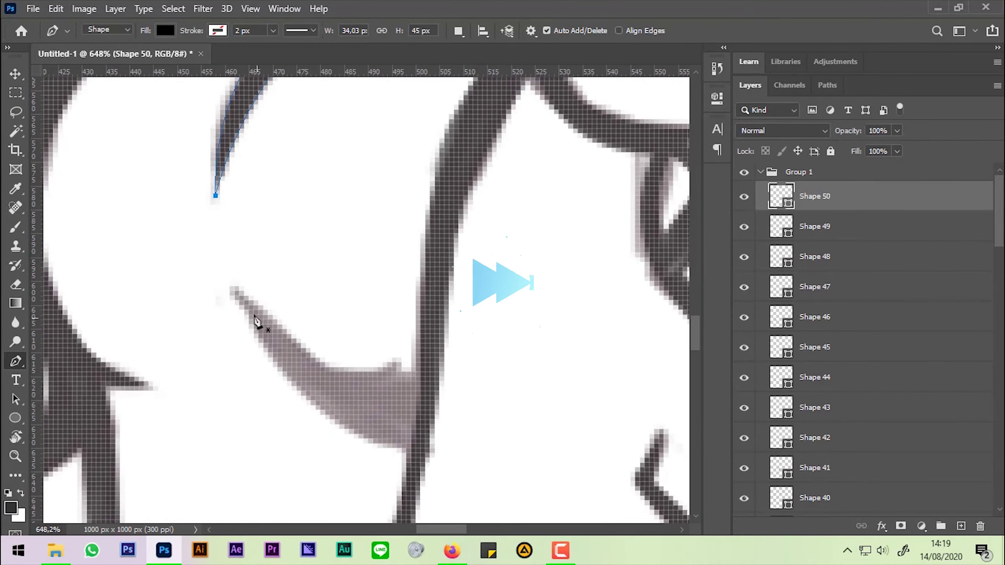
Step: Ink the curved chest stroke with three curved segments
{"action": "left_click", "coordinate": [425, 410]}
{"action": "left_click_drag", "start_coordinate": [431, 324], "coordinate": [430, 300]}
{"action": "left_click_drag", "start_coordinate": [401, 376], "coordinate": [411, 372]}
{"action": "left_click_drag", "start_coordinate": [312, 368], "coordinate": [327, 380]}
{"action": "scroll", "coordinate": [326, 380], "scroll_direction": "down", "scroll_amount": 5}
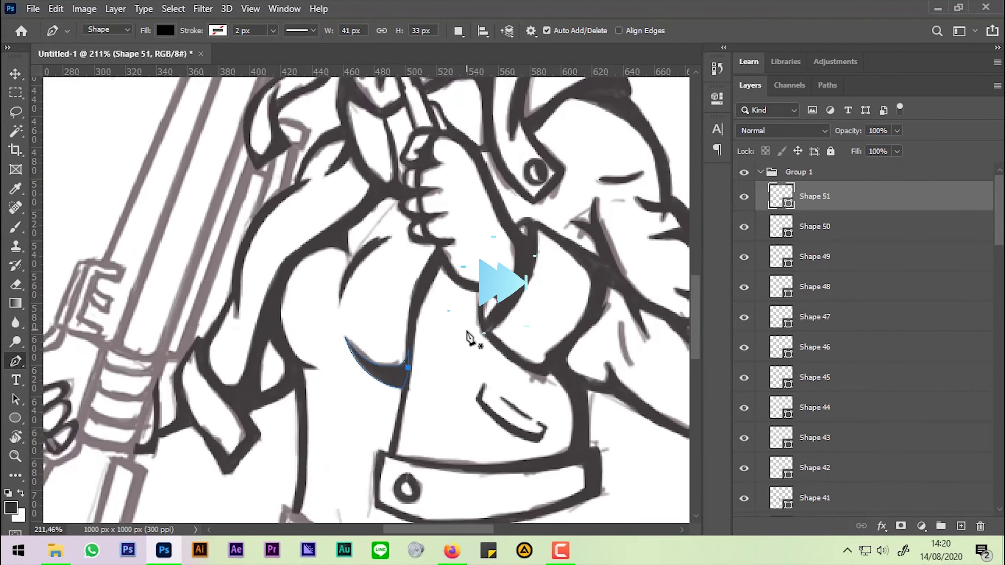
{"action": "scroll", "coordinate": [321, 321], "scroll_direction": "up", "scroll_amount": 7}
Step: Begin the belt shape, tracing its curved upper edge to the right end
{"action": "left_click", "coordinate": [321, 322]}
{"action": "scroll", "coordinate": [392, 370], "scroll_direction": "down", "scroll_amount": 1}
{"action": "left_click", "coordinate": [386, 358]}
{"action": "scroll", "coordinate": [395, 361], "scroll_direction": "up", "scroll_amount": 1}
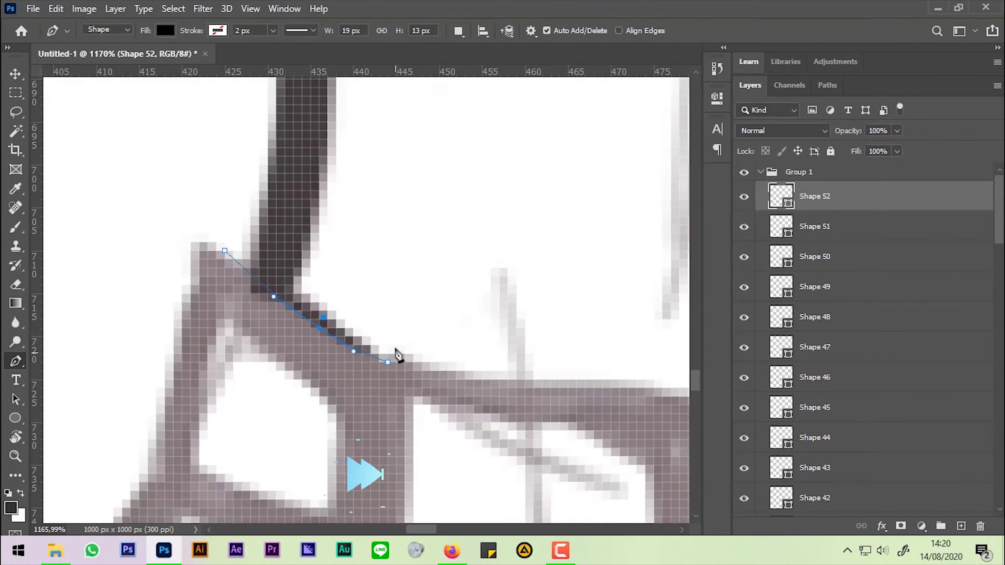
{"action": "scroll", "coordinate": [400, 359], "scroll_direction": "down", "scroll_amount": 2}
{"action": "left_click", "coordinate": [509, 357]}
{"action": "left_click", "coordinate": [550, 371]}
{"action": "scroll", "coordinate": [497, 392], "scroll_direction": "down", "scroll_amount": 2}
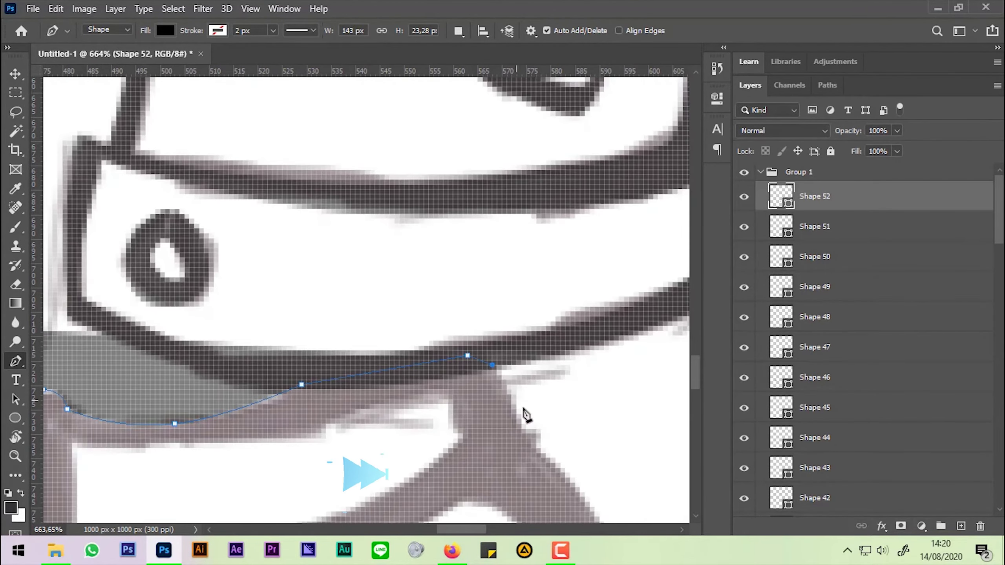
{"action": "left_click", "coordinate": [506, 393]}
{"action": "scroll", "coordinate": [507, 393], "scroll_direction": "down", "scroll_amount": 2}
{"action": "left_click_drag", "start_coordinate": [636, 466], "coordinate": [605, 437]}
Step: Trace the strap's lower-right tip and curve back along its inner edge
{"action": "left_click", "coordinate": [595, 470]}
{"action": "left_click", "coordinate": [577, 473]}
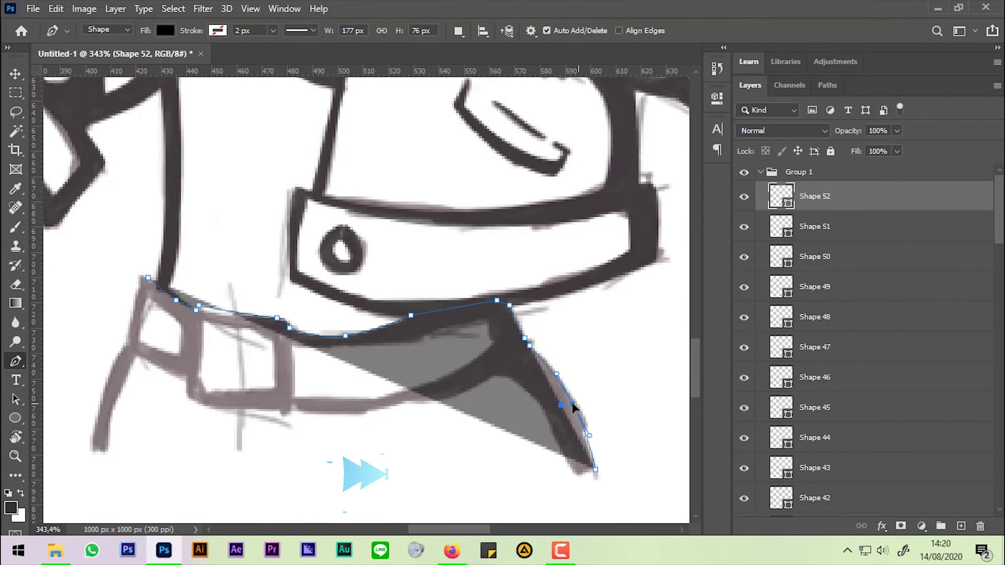
{"action": "left_click", "coordinate": [572, 402]}
{"action": "left_click", "coordinate": [527, 389]}
{"action": "left_click", "coordinate": [508, 373]}
{"action": "left_click_drag", "start_coordinate": [499, 370], "coordinate": [479, 382]}
Step: Trace the belt's lower and upper edges, curving the lower edge
{"action": "left_click", "coordinate": [378, 412]}
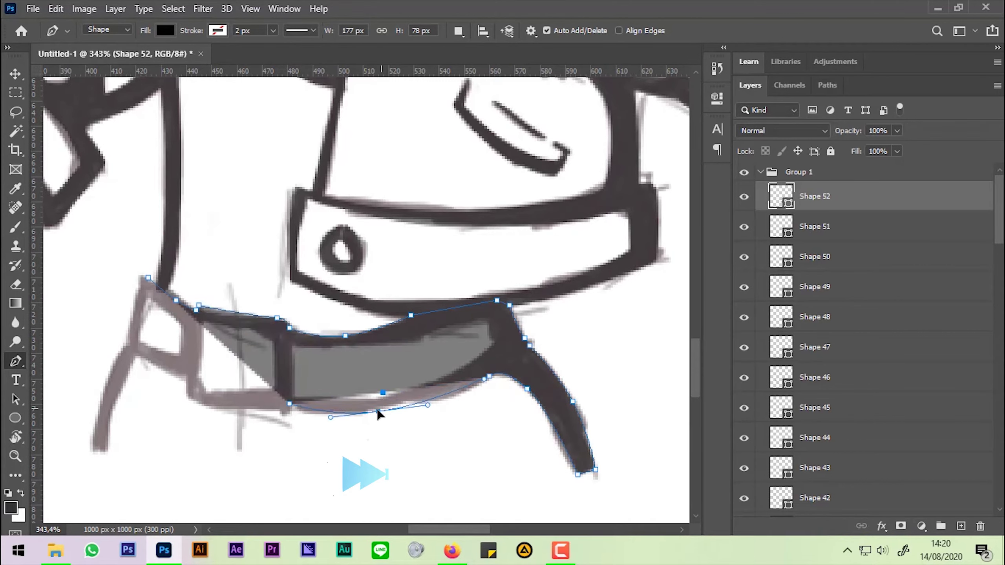
{"action": "left_click", "coordinate": [289, 404]}
{"action": "left_click", "coordinate": [373, 402]}
{"action": "left_click", "coordinate": [495, 340]}
{"action": "left_click", "coordinate": [363, 345]}
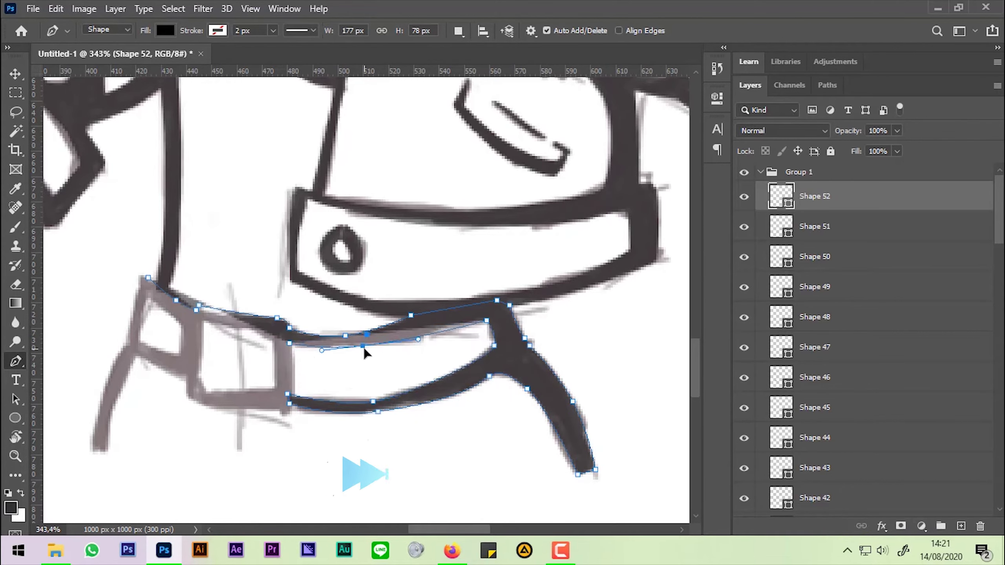
{"action": "left_click", "coordinate": [290, 342]}
{"action": "left_click_drag", "start_coordinate": [279, 349], "coordinate": [449, 393]}
{"action": "left_click_drag", "start_coordinate": [378, 363], "coordinate": [387, 364]}
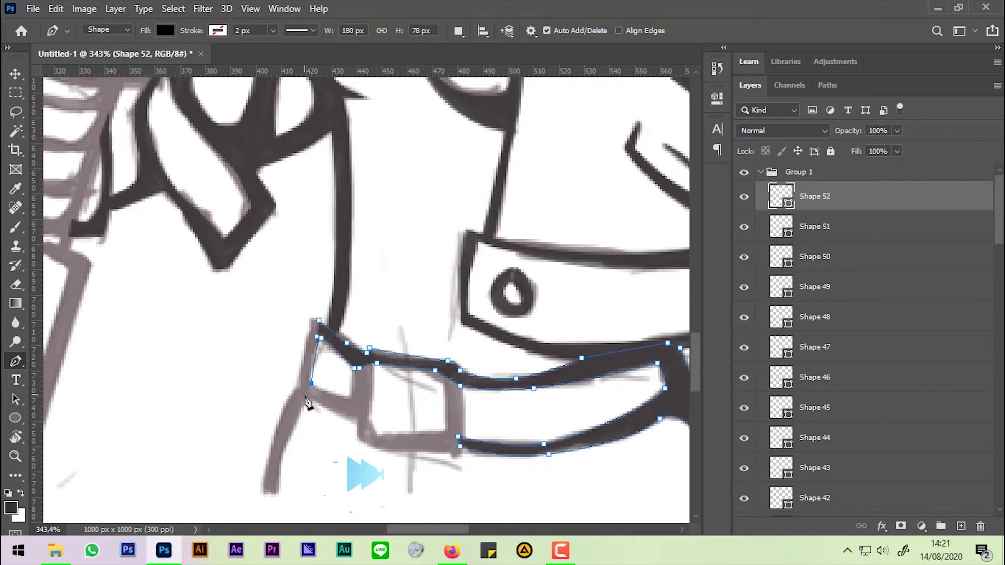
Step: Finish the left strap's curved side and begin a shape along its lower edge
{"action": "left_click", "coordinate": [279, 494]}
{"action": "left_click", "coordinate": [260, 490]}
{"action": "left_click_drag", "start_coordinate": [293, 389], "coordinate": [317, 373]}
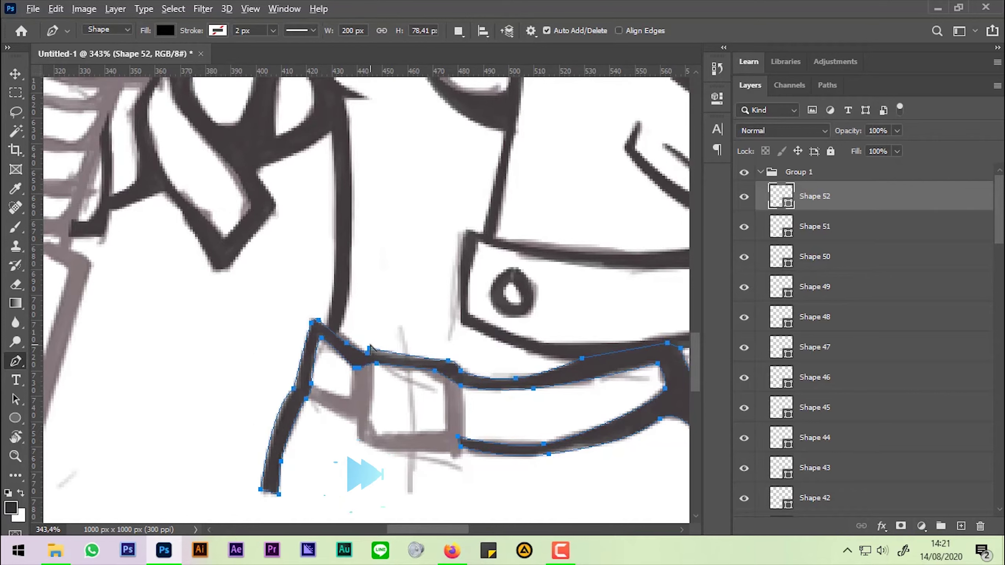
{"action": "scroll", "coordinate": [370, 348], "scroll_direction": "up", "scroll_amount": 3}
{"action": "left_click", "coordinate": [287, 272]}
{"action": "left_click", "coordinate": [365, 309]}
Step: Outline the belt buckle as Shape 53, leaving its inner square hole open
{"action": "left_click", "coordinate": [368, 335]}
{"action": "left_click", "coordinate": [406, 354]}
{"action": "left_click", "coordinate": [524, 354]}
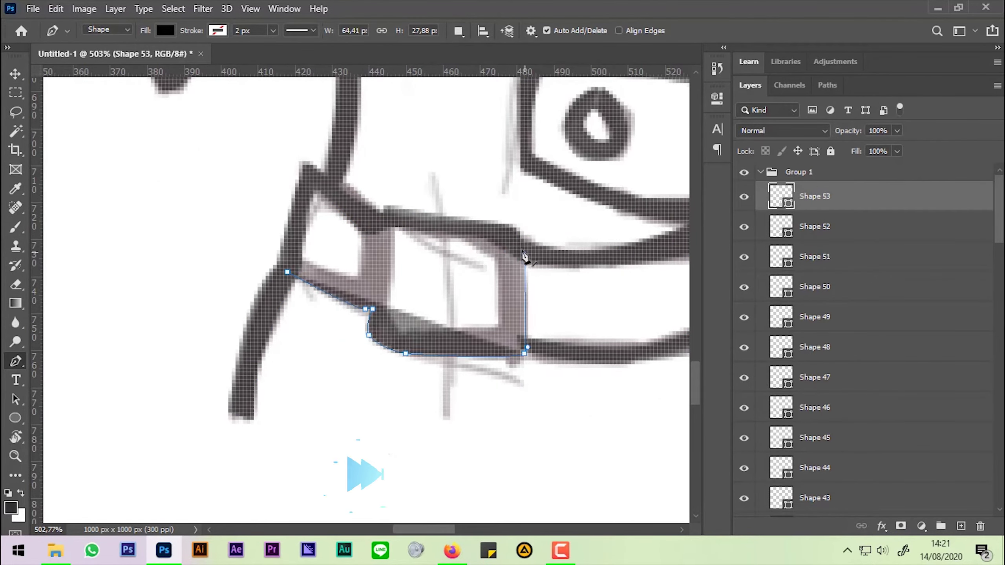
{"action": "left_click", "coordinate": [524, 253]}
{"action": "left_click", "coordinate": [459, 228]}
{"action": "left_click", "coordinate": [500, 328]}
{"action": "left_click", "coordinate": [392, 221]}
{"action": "left_click_drag", "start_coordinate": [361, 276], "coordinate": [366, 275]}
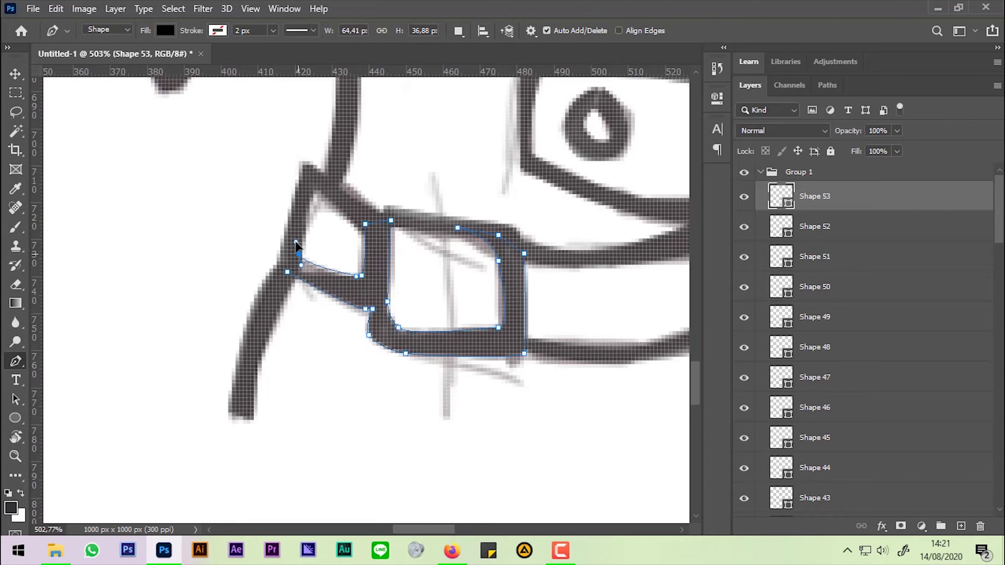
{"action": "scroll", "coordinate": [469, 279], "scroll_direction": "down", "scroll_amount": 10}
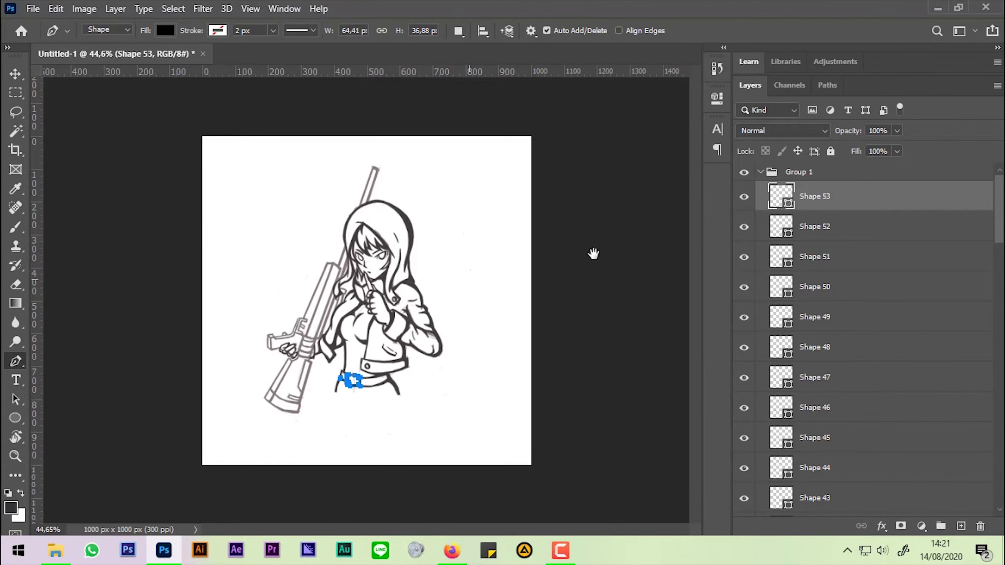
Step: Select Group 1 and set its opacity to 100%
{"action": "left_click", "coordinate": [912, 174]}
{"action": "left_click_drag", "start_coordinate": [871, 133], "coordinate": [898, 133]}
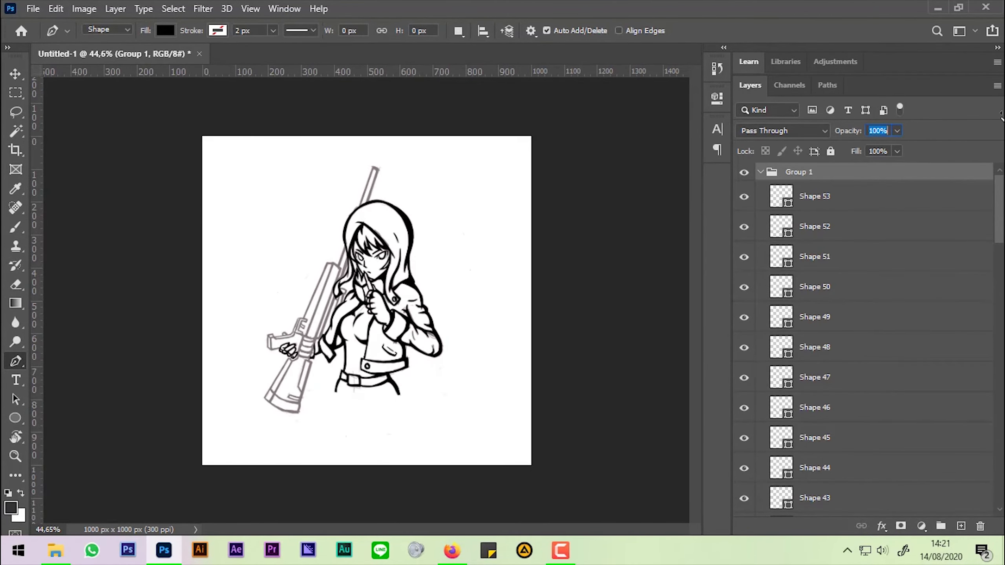
{"action": "scroll", "coordinate": [866, 280], "scroll_direction": "down", "scroll_amount": 3}
{"action": "scroll", "coordinate": [477, 293], "scroll_direction": "up", "scroll_amount": 2}
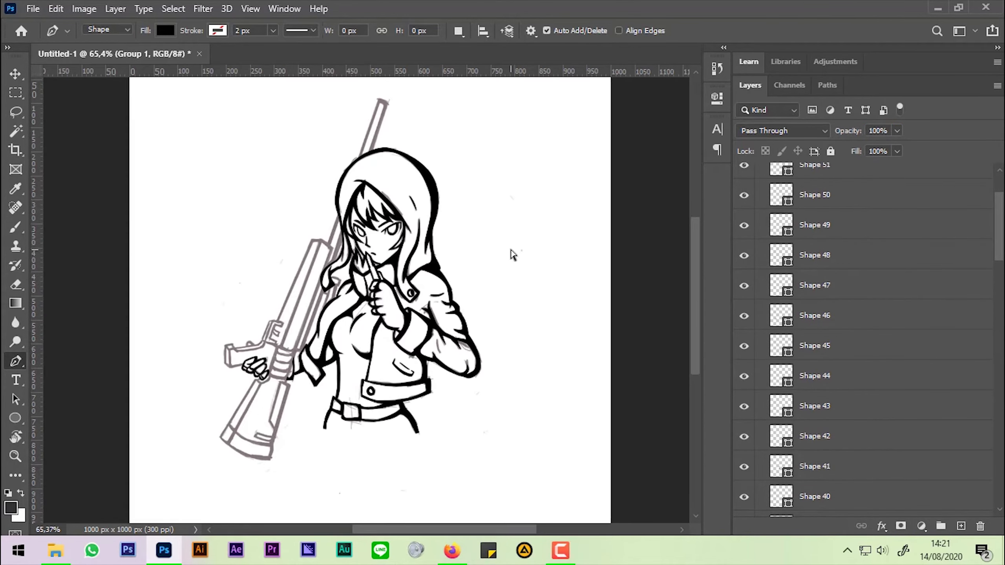
{"action": "scroll", "coordinate": [369, 304], "scroll_direction": "up", "scroll_amount": 1}
{"action": "scroll", "coordinate": [369, 303], "scroll_direction": "up", "scroll_amount": 1}
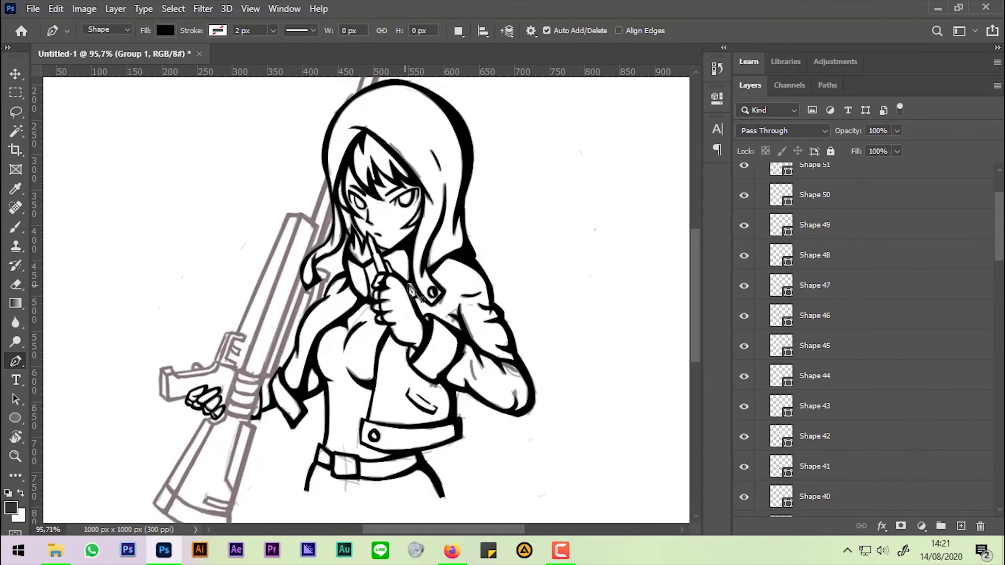
{"action": "scroll", "coordinate": [848, 374], "scroll_direction": "down", "scroll_amount": 3}
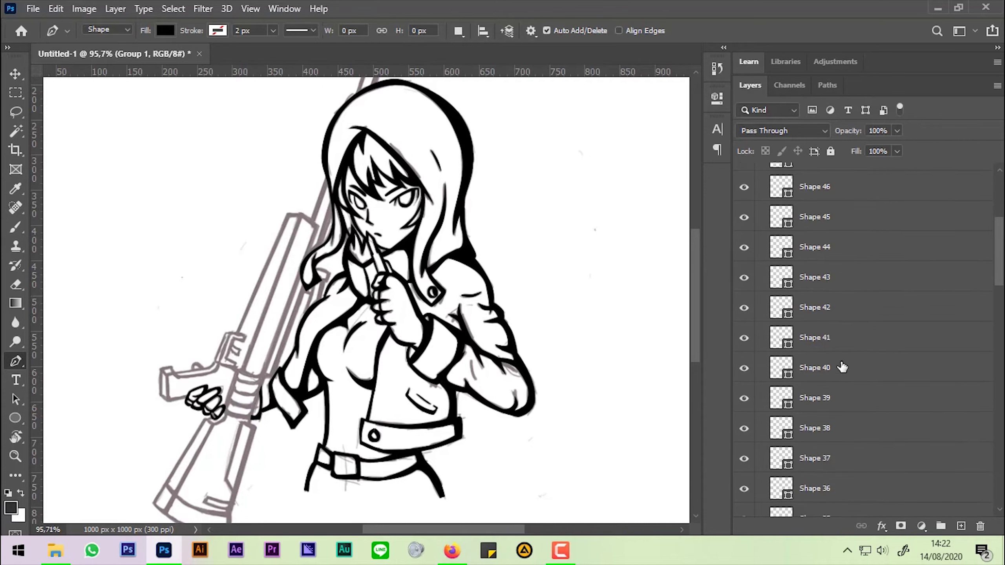
{"action": "scroll", "coordinate": [848, 374], "scroll_direction": "down", "scroll_amount": 3}
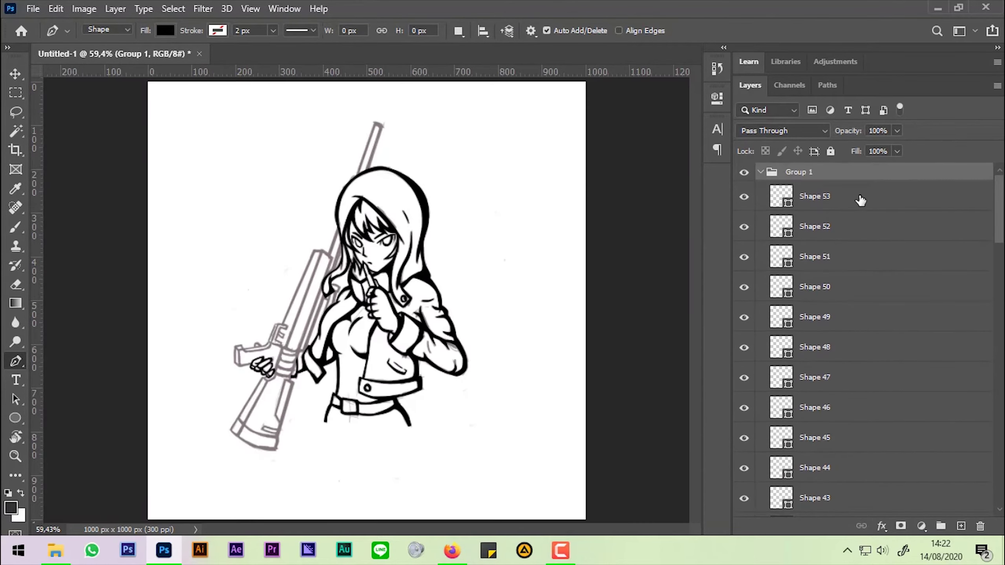
Step: Label Shape 53 through Layer 1 red, then reselect only Shape 53
{"action": "left_click", "coordinate": [861, 199]}
{"action": "left_click_drag", "start_coordinate": [995, 225], "coordinate": [1001, 494]}
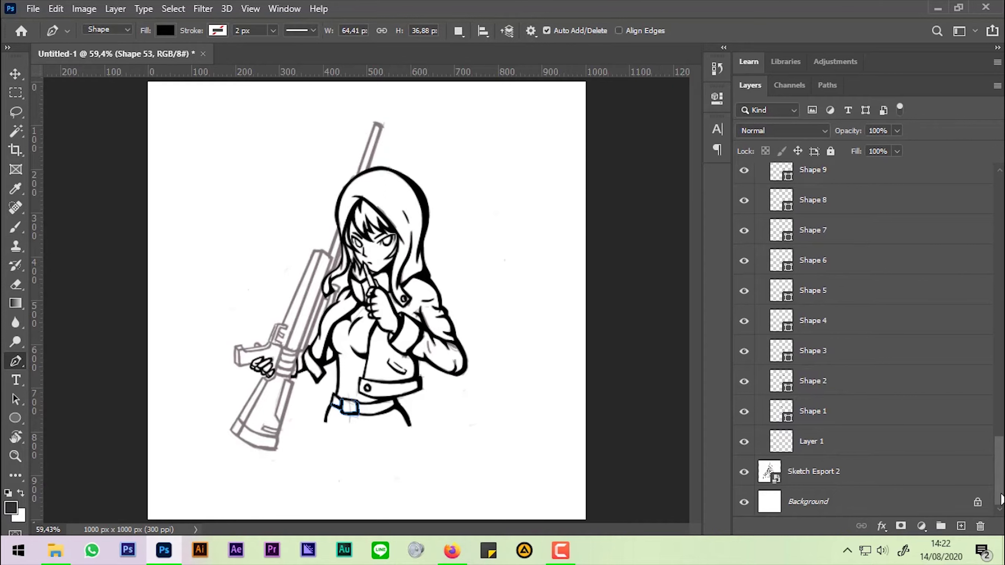
{"action": "left_click", "coordinate": [909, 442], "text": "shift"}
{"action": "right_click", "coordinate": [886, 341]}
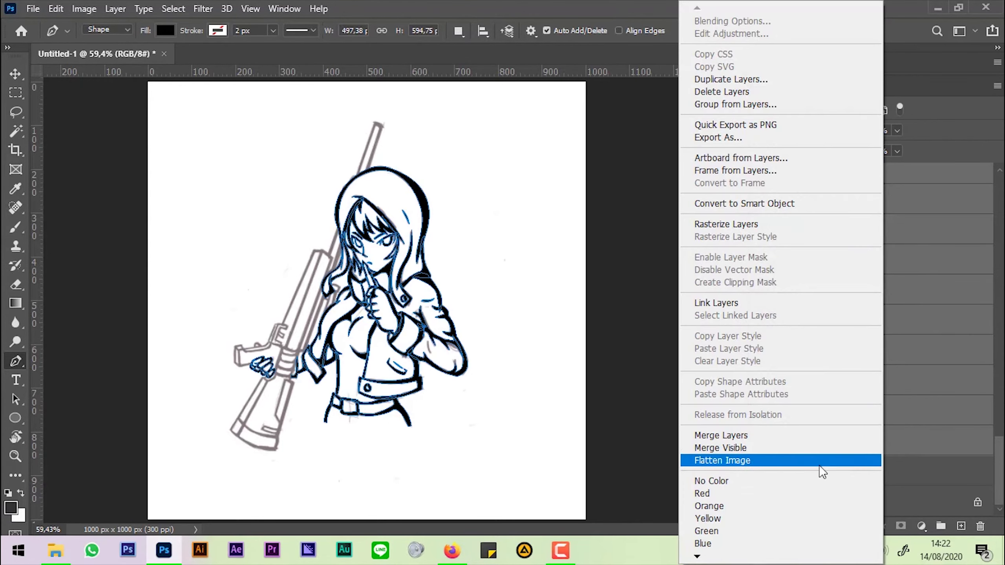
{"action": "left_click", "coordinate": [802, 494]}
{"action": "left_click_drag", "start_coordinate": [1000, 458], "coordinate": [999, 186]}
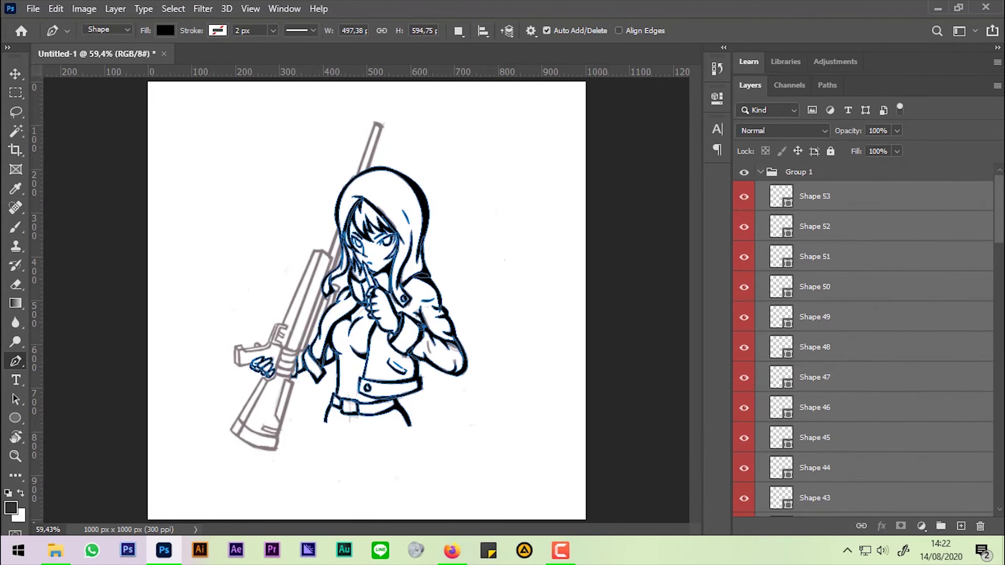
{"action": "left_click", "coordinate": [893, 195]}
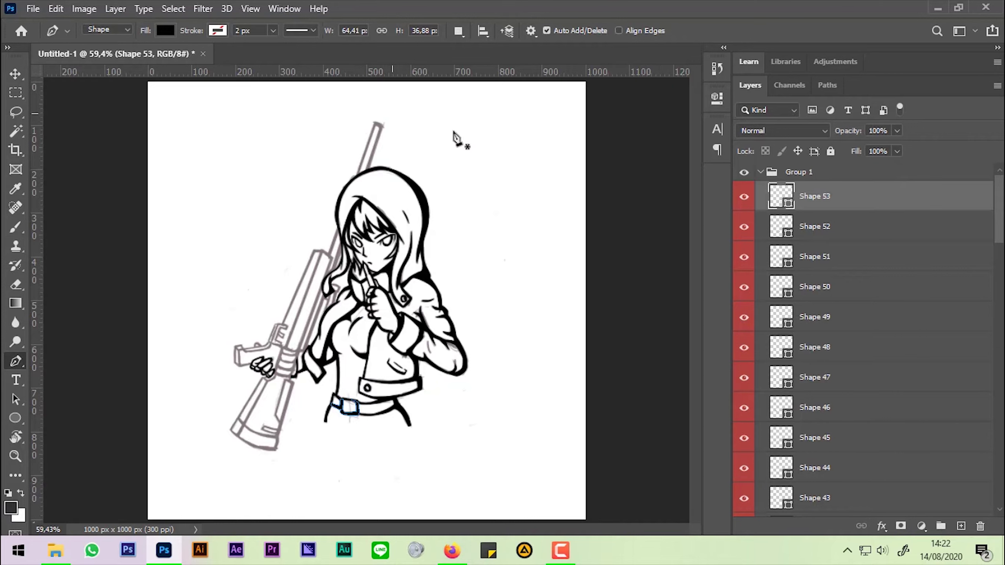
Step: Start Shape 54 at the rifle tip with a curved top edge
{"action": "scroll", "coordinate": [382, 128], "scroll_direction": "up", "scroll_amount": 1}
{"action": "scroll", "coordinate": [381, 128], "scroll_direction": "up", "scroll_amount": 4}
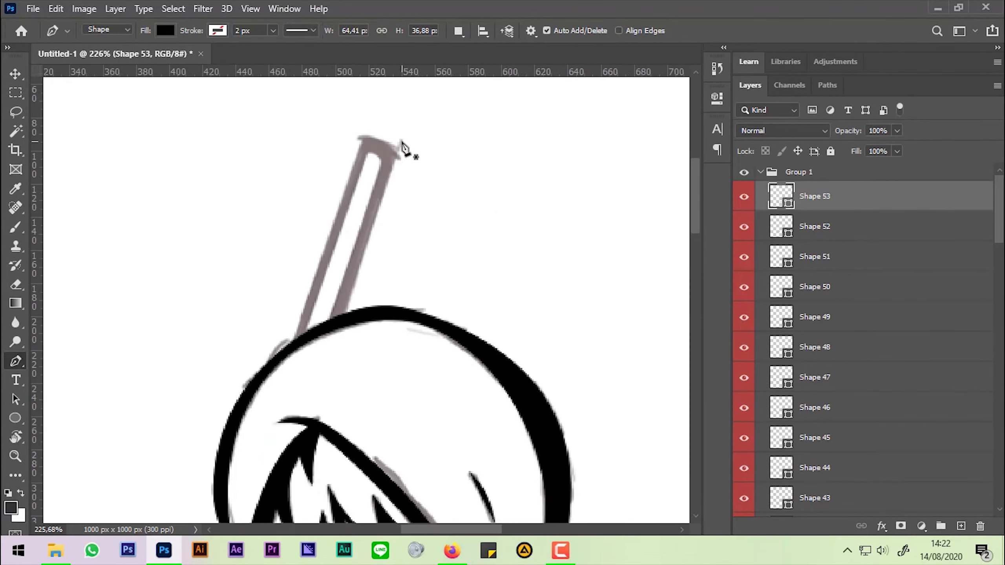
{"action": "scroll", "coordinate": [400, 147], "scroll_direction": "up", "scroll_amount": 3}
{"action": "left_click", "coordinate": [323, 127]}
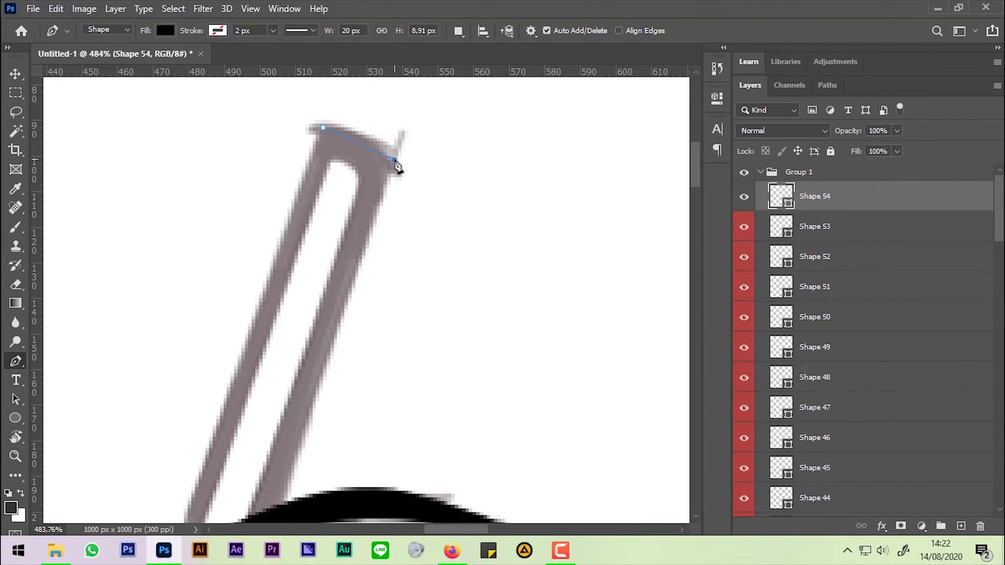
{"action": "left_click_drag", "start_coordinate": [362, 147], "coordinate": [363, 135]}
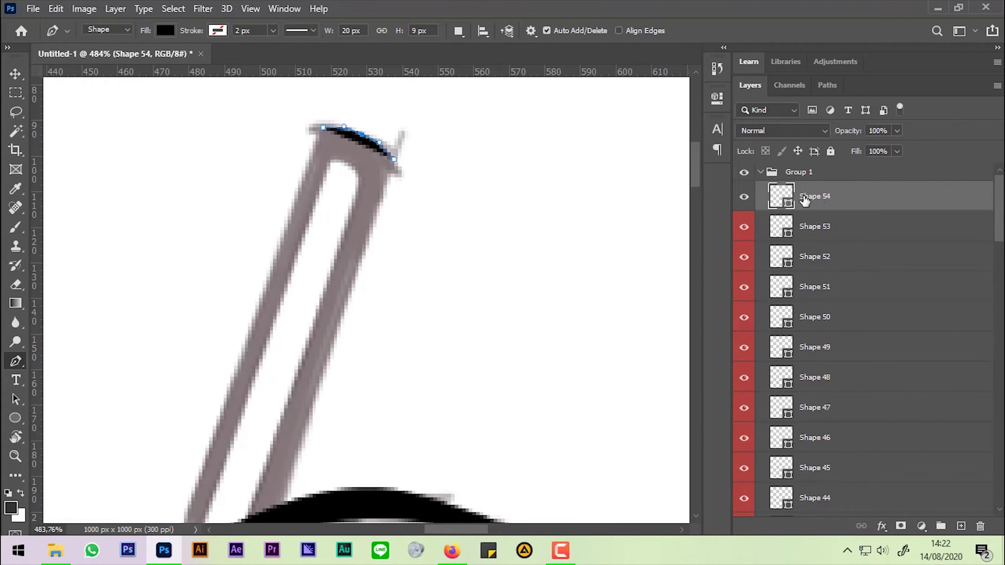
Step: Extend the rifle outline down to the grip and select the ink group
{"action": "scroll", "coordinate": [414, 200], "scroll_direction": "down", "scroll_amount": 3}
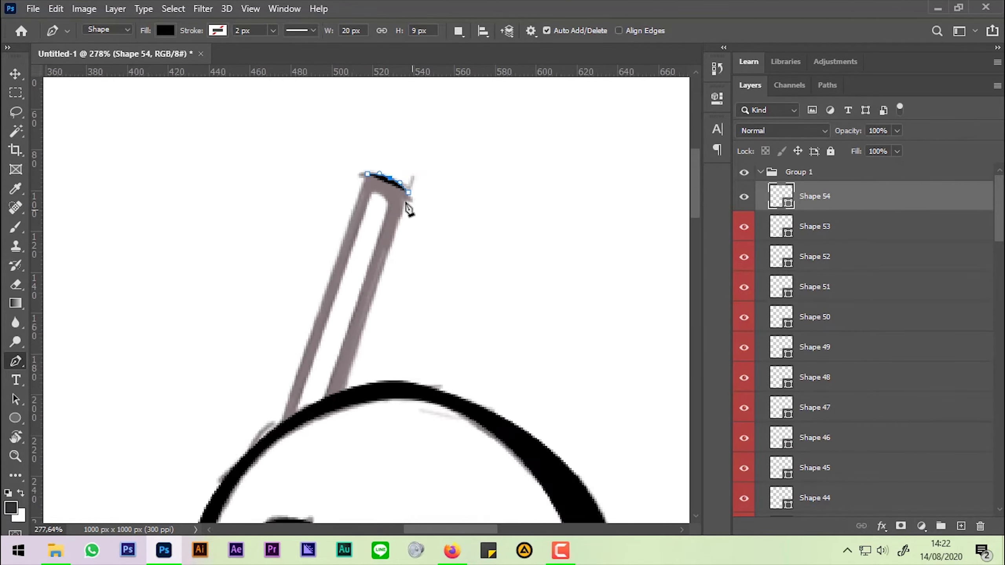
{"action": "scroll", "coordinate": [415, 200], "scroll_direction": "up", "scroll_amount": 2}
{"action": "scroll", "coordinate": [415, 200], "scroll_direction": "down", "scroll_amount": 3}
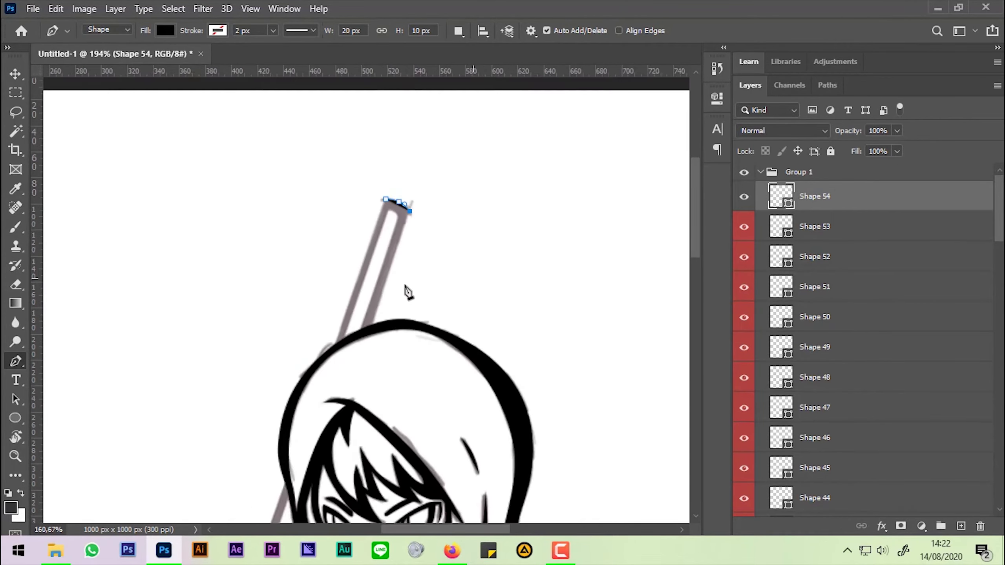
{"action": "scroll", "coordinate": [406, 289], "scroll_direction": "down", "scroll_amount": 1}
{"action": "scroll", "coordinate": [392, 349], "scroll_direction": "down", "scroll_amount": 2}
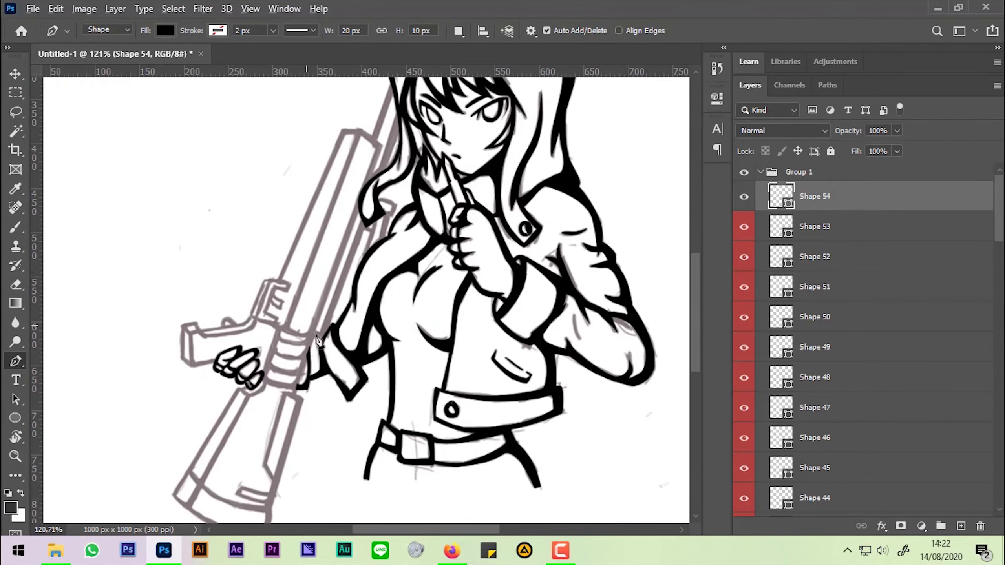
{"action": "scroll", "coordinate": [319, 340], "scroll_direction": "up", "scroll_amount": 2}
{"action": "scroll", "coordinate": [332, 337], "scroll_direction": "up", "scroll_amount": 2}
{"action": "left_click", "coordinate": [333, 331]}
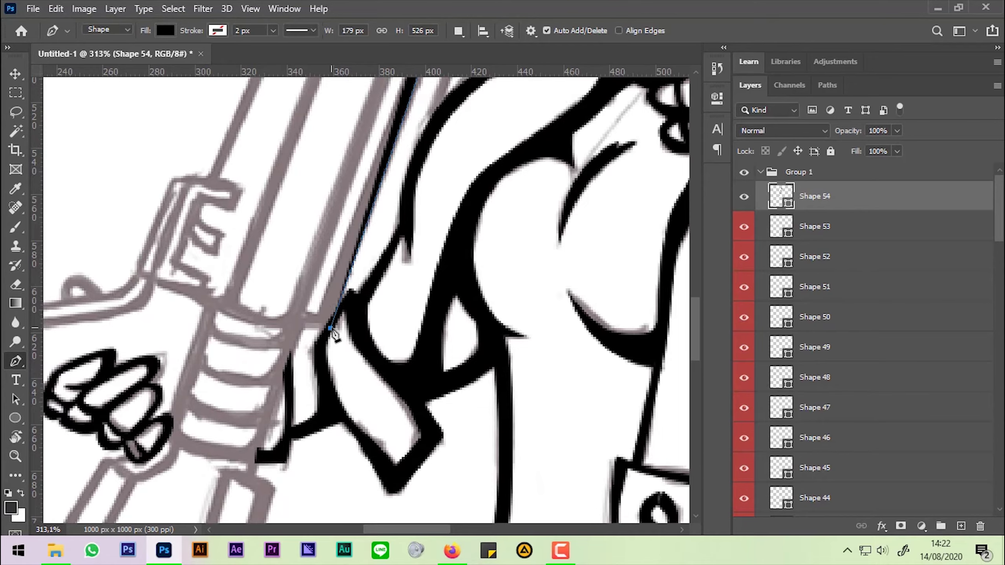
{"action": "scroll", "coordinate": [333, 335], "scroll_direction": "down", "scroll_amount": 2}
{"action": "scroll", "coordinate": [334, 334], "scroll_direction": "down", "scroll_amount": 1}
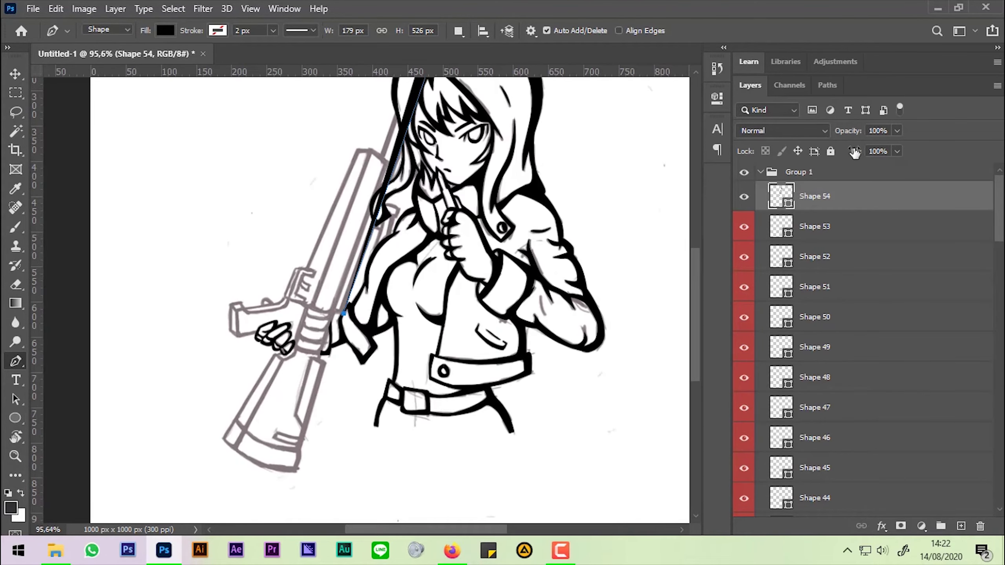
{"action": "left_click", "coordinate": [846, 173]}
Step: Lower the ink group's opacity and select the Shape 54 rifle layer
{"action": "left_click_drag", "start_coordinate": [848, 131], "coordinate": [816, 130]}
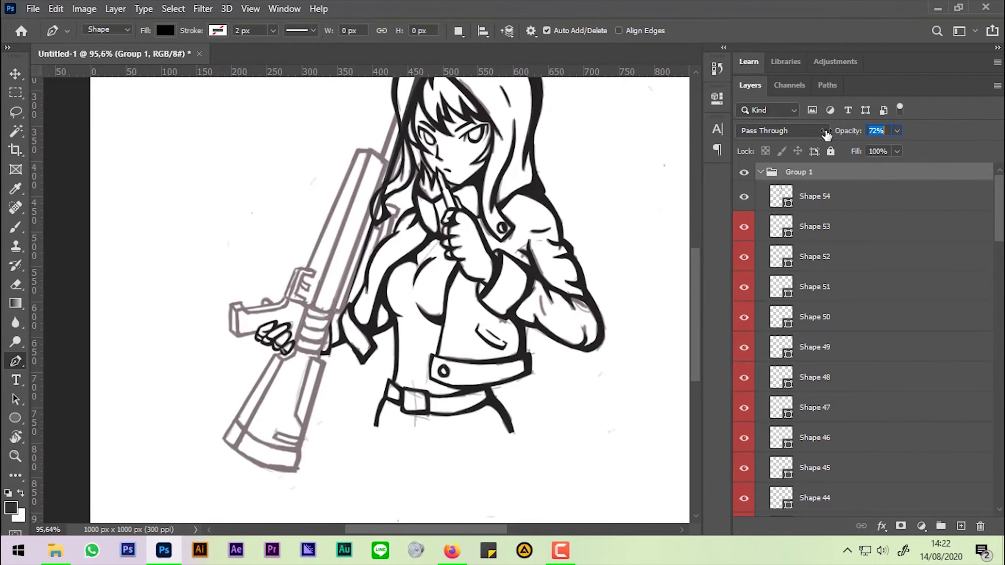
{"action": "left_click", "coordinate": [838, 177]}
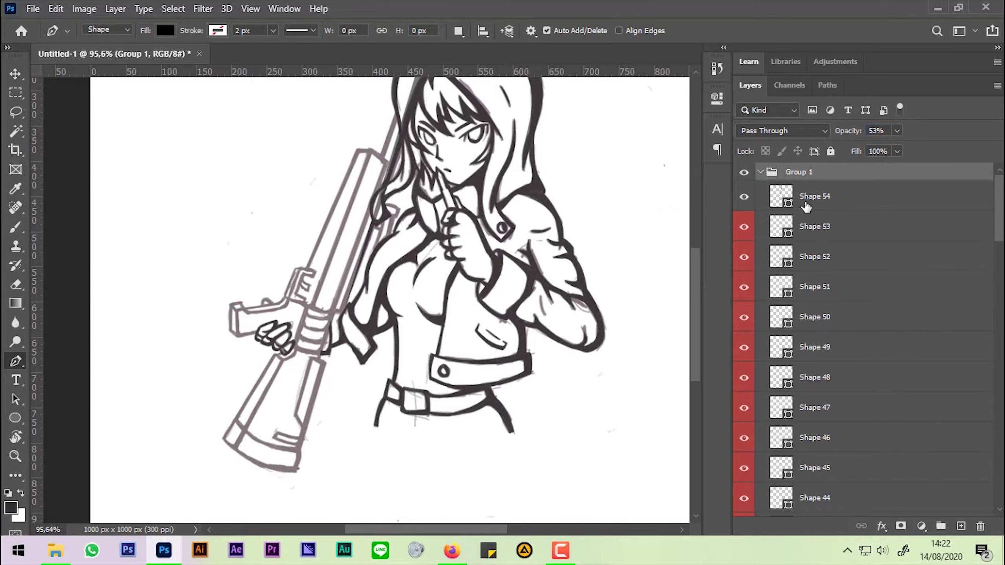
{"action": "left_click", "coordinate": [839, 198]}
Step: Add two points to the rifle outline beside the grip
{"action": "scroll", "coordinate": [375, 291], "scroll_direction": "up", "scroll_amount": 3}
{"action": "scroll", "coordinate": [375, 291], "scroll_direction": "up", "scroll_amount": 2}
{"action": "scroll", "coordinate": [375, 291], "scroll_direction": "up", "scroll_amount": 2}
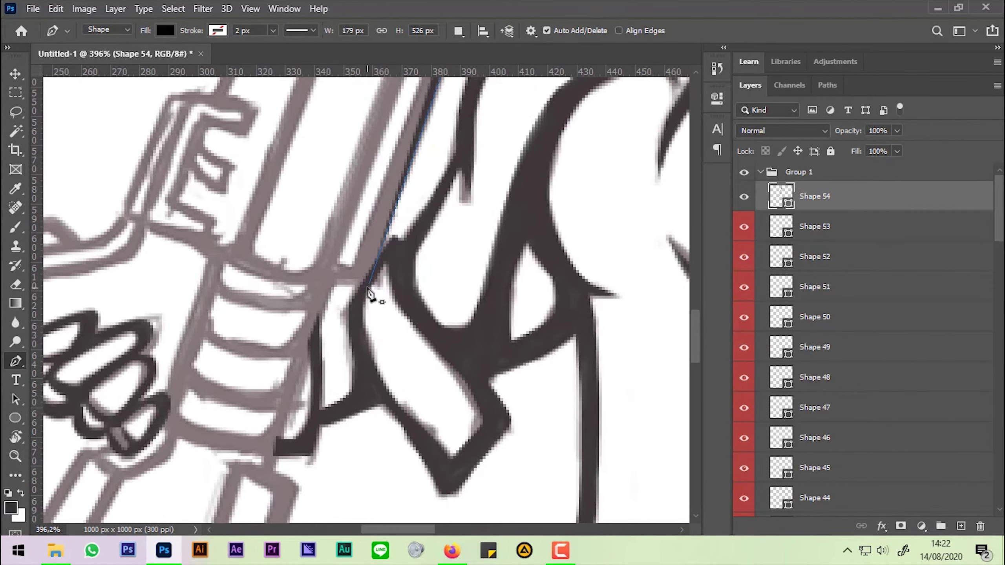
{"action": "left_click", "coordinate": [329, 284]}
{"action": "left_click", "coordinate": [336, 264]}
Step: Add a point narrowing the rifle's top end and bring that end into view
{"action": "scroll", "coordinate": [353, 271], "scroll_direction": "down", "scroll_amount": 5}
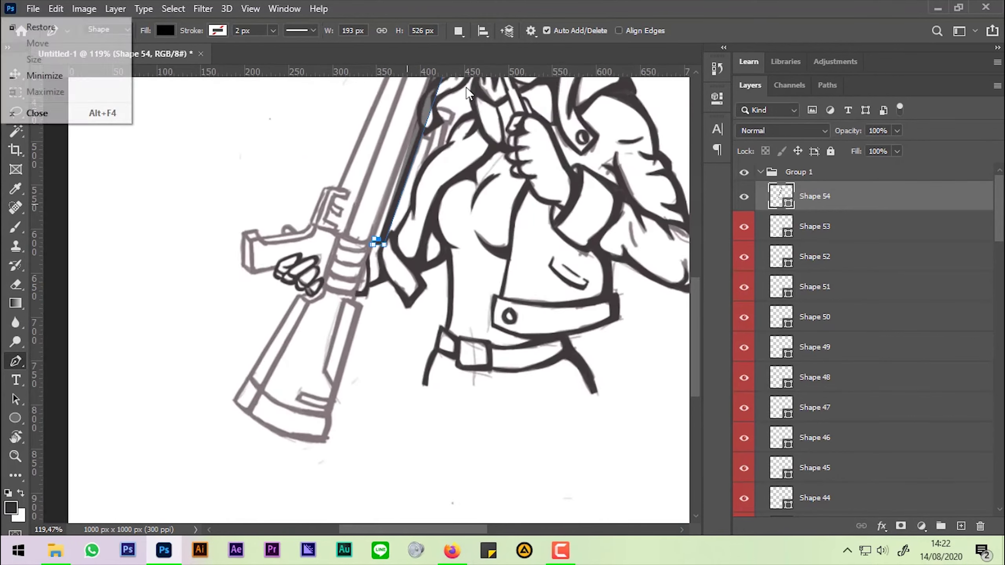
{"action": "scroll", "coordinate": [503, 94], "scroll_direction": "up", "scroll_amount": 2}
{"action": "scroll", "coordinate": [493, 134], "scroll_direction": "up", "scroll_amount": 2}
{"action": "scroll", "coordinate": [499, 160], "scroll_direction": "up", "scroll_amount": 1}
{"action": "left_click", "coordinate": [497, 153]}
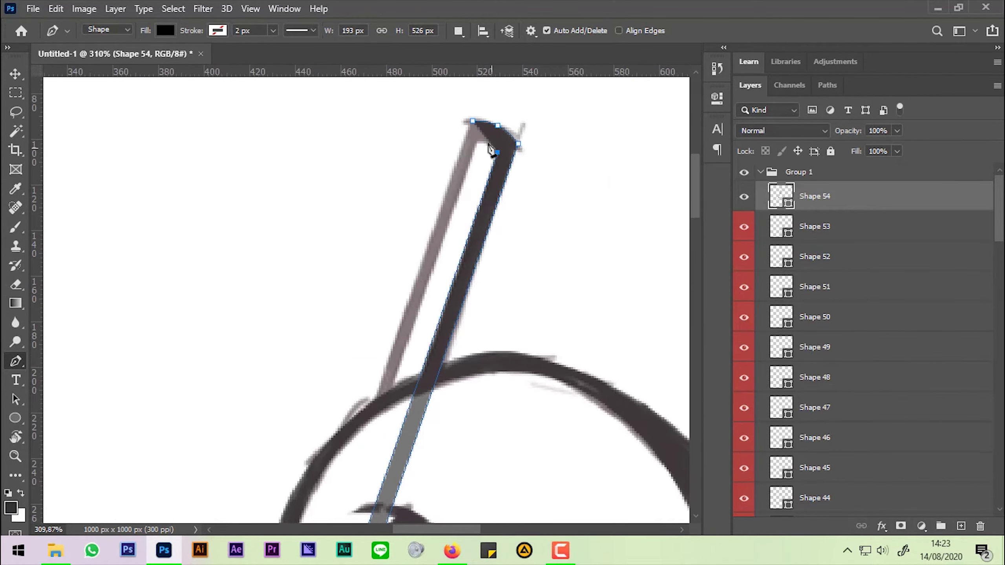
{"action": "scroll", "coordinate": [488, 148], "scroll_direction": "up", "scroll_amount": 3}
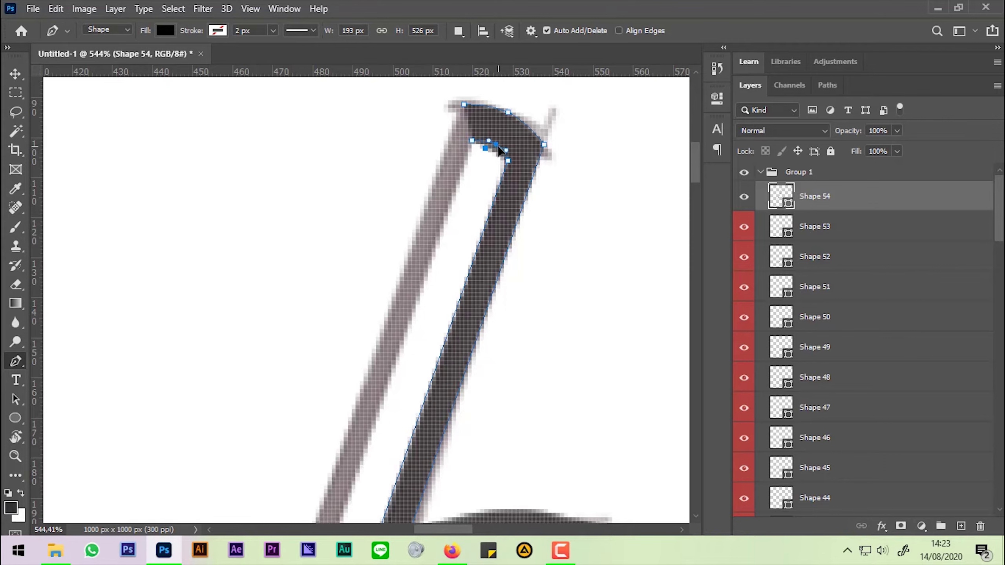
{"action": "scroll", "coordinate": [500, 151], "scroll_direction": "down", "scroll_amount": 3}
{"action": "scroll", "coordinate": [526, 174], "scroll_direction": "down", "scroll_amount": 3}
{"action": "left_click_drag", "start_coordinate": [505, 250], "coordinate": [499, 85]}
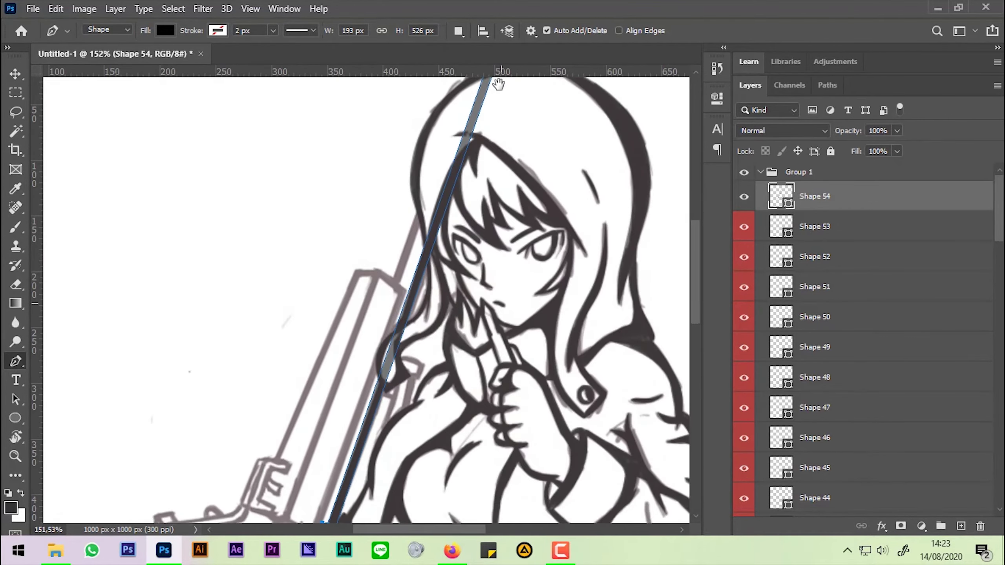
{"action": "scroll", "coordinate": [489, 119], "scroll_direction": "up", "scroll_amount": 3}
{"action": "scroll", "coordinate": [485, 132], "scroll_direction": "up", "scroll_amount": 5}
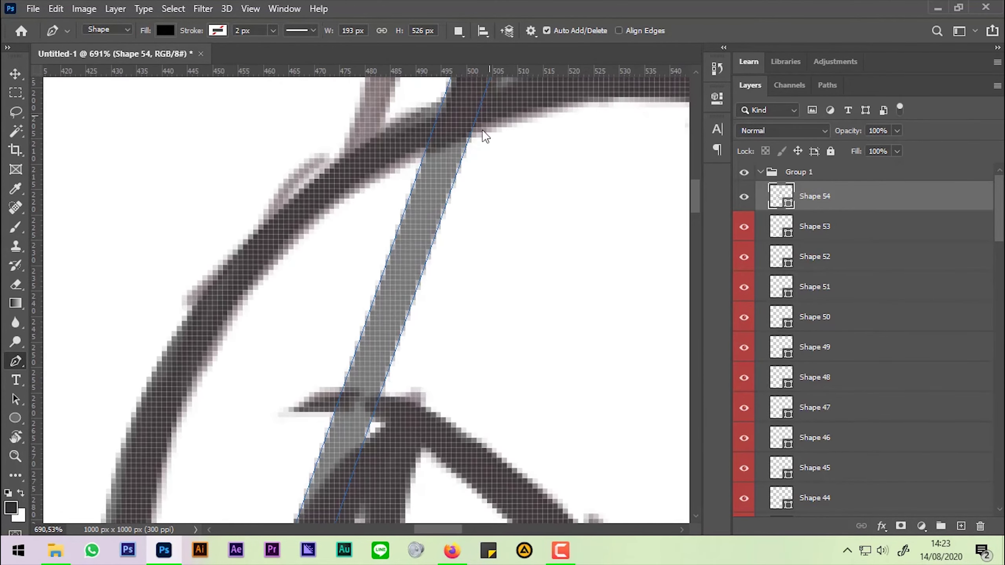
{"action": "left_click_drag", "start_coordinate": [485, 137], "coordinate": [469, 179]}
Step: Curve the rifle outline at its top point
{"action": "scroll", "coordinate": [476, 151], "scroll_direction": "up", "scroll_amount": 2}
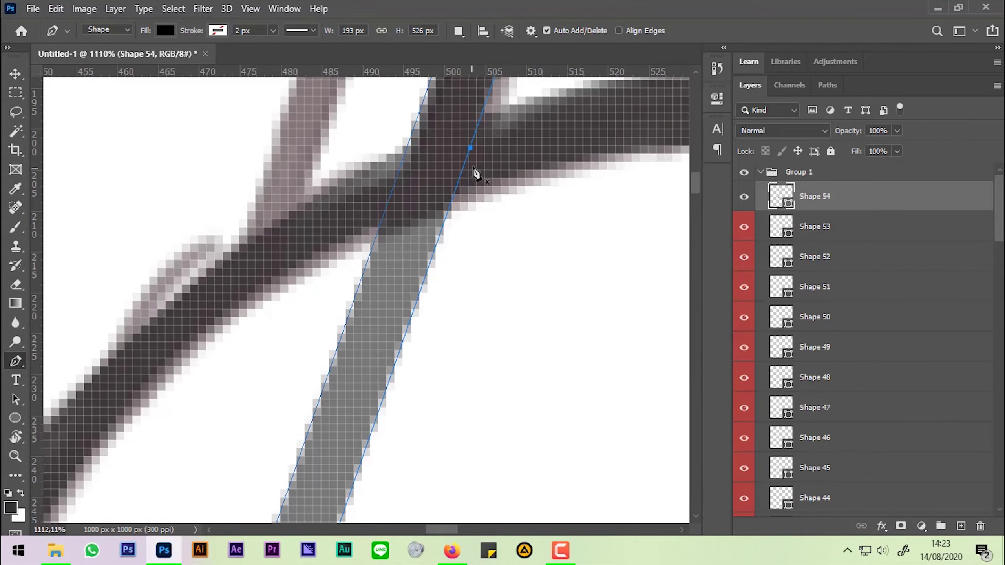
{"action": "scroll", "coordinate": [463, 184], "scroll_direction": "up", "scroll_amount": 3}
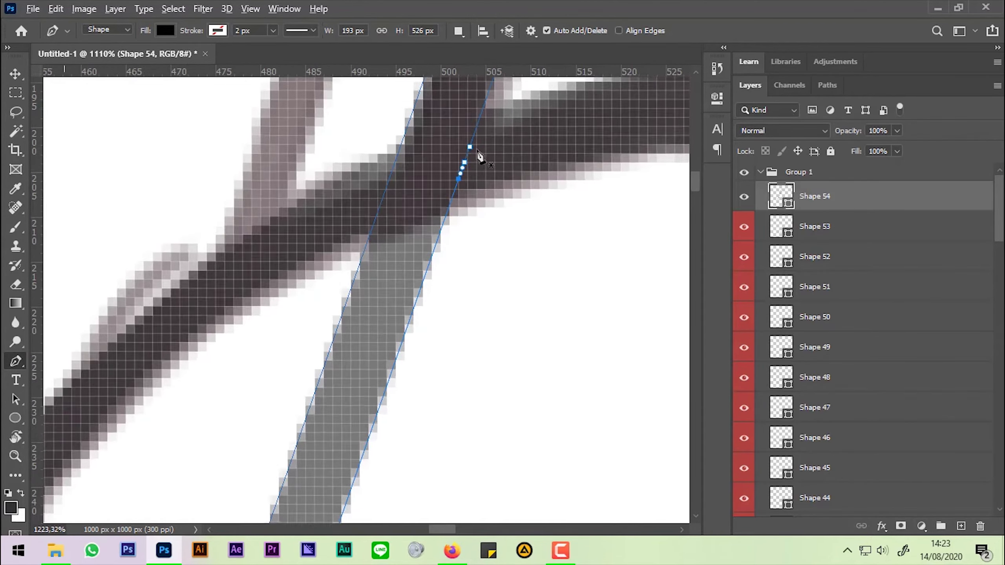
{"action": "scroll", "coordinate": [471, 198], "scroll_direction": "up", "scroll_amount": 4}
{"action": "scroll", "coordinate": [455, 176], "scroll_direction": "up", "scroll_amount": 3}
{"action": "left_click_drag", "start_coordinate": [443, 166], "coordinate": [429, 233]}
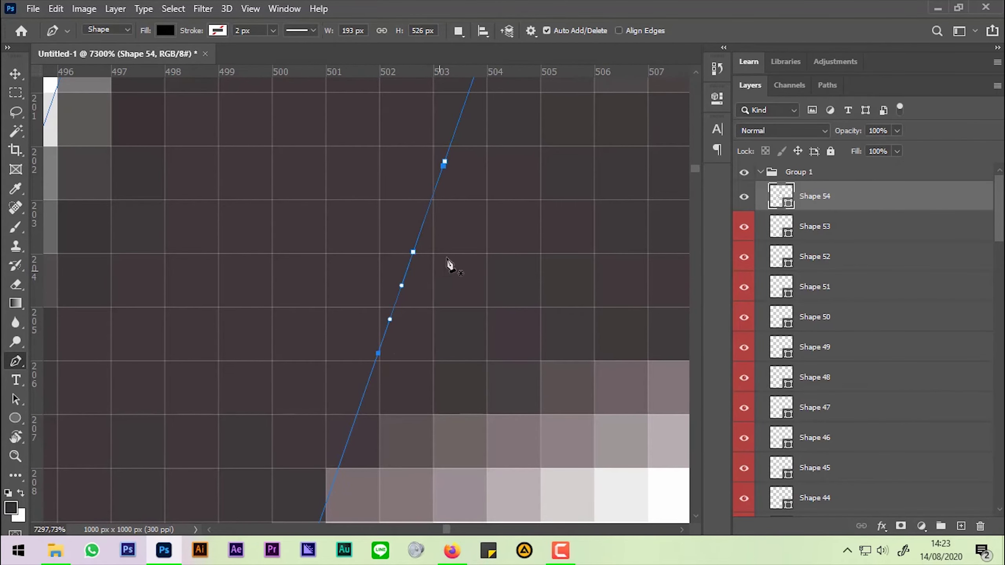
{"action": "scroll", "coordinate": [451, 254], "scroll_direction": "down", "scroll_amount": 3}
{"action": "scroll", "coordinate": [447, 246], "scroll_direction": "down", "scroll_amount": 1}
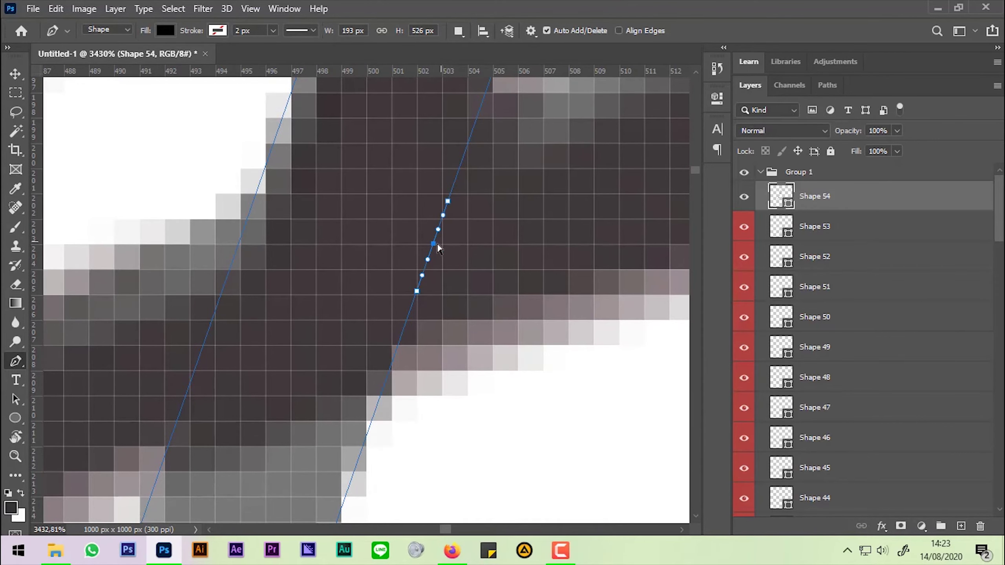
Step: Delete the two stray anchors from the Shape 54 path
{"action": "key", "text": "Delete"}
{"action": "scroll", "coordinate": [451, 238], "scroll_direction": "down", "scroll_amount": 2}
{"action": "scroll", "coordinate": [386, 277], "scroll_direction": "down", "scroll_amount": 1}
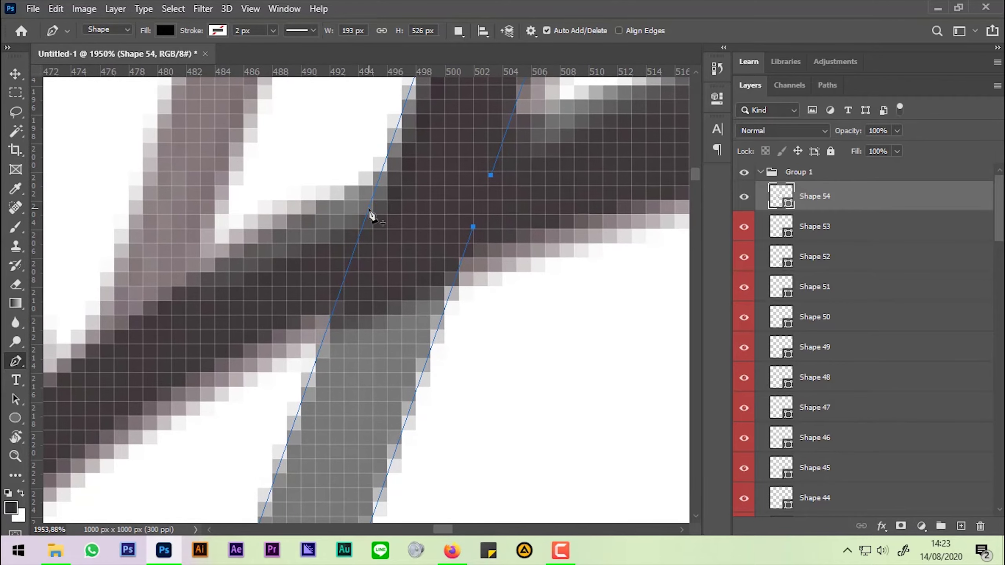
{"action": "key", "text": "Delete"}
{"action": "scroll", "coordinate": [477, 224], "scroll_direction": "down", "scroll_amount": 3}
Step: Bring the head, hood top and rifle barrel into view and select the barrel path's top anchor
{"action": "scroll", "coordinate": [478, 230], "scroll_direction": "down", "scroll_amount": 2}
{"action": "mouse_move", "coordinate": [483, 235]}
{"action": "left_mouse_down"}
{"action": "mouse_move", "coordinate": [498, 117]}
{"action": "mouse_move", "coordinate": [449, 148]}
{"action": "left_mouse_up"}
{"action": "scroll", "coordinate": [449, 173], "scroll_direction": "down", "scroll_amount": 2}
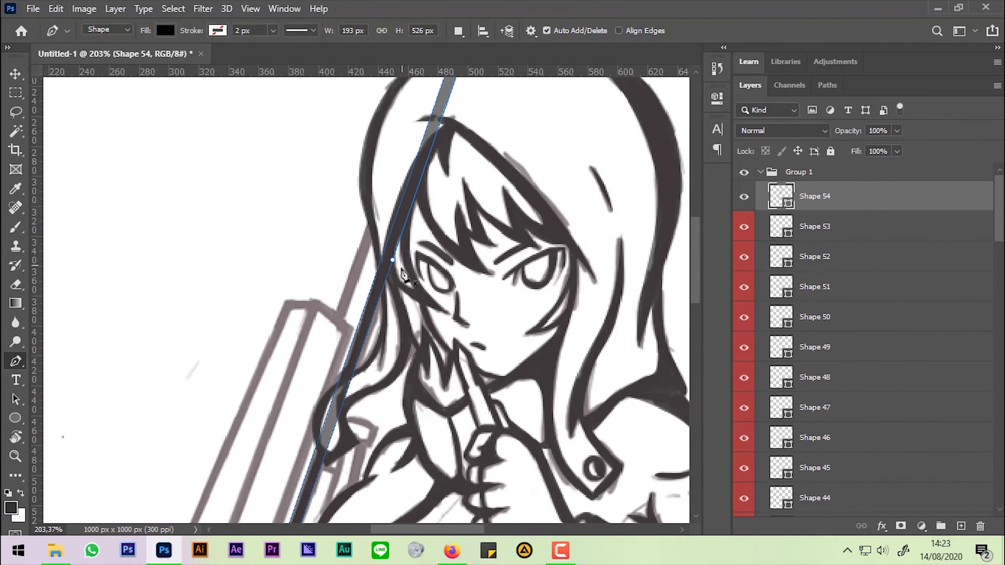
{"action": "scroll", "coordinate": [386, 293], "scroll_direction": "up", "scroll_amount": 1}
{"action": "scroll", "coordinate": [386, 293], "scroll_direction": "up", "scroll_amount": 3}
{"action": "scroll", "coordinate": [374, 392], "scroll_direction": "up", "scroll_amount": 2}
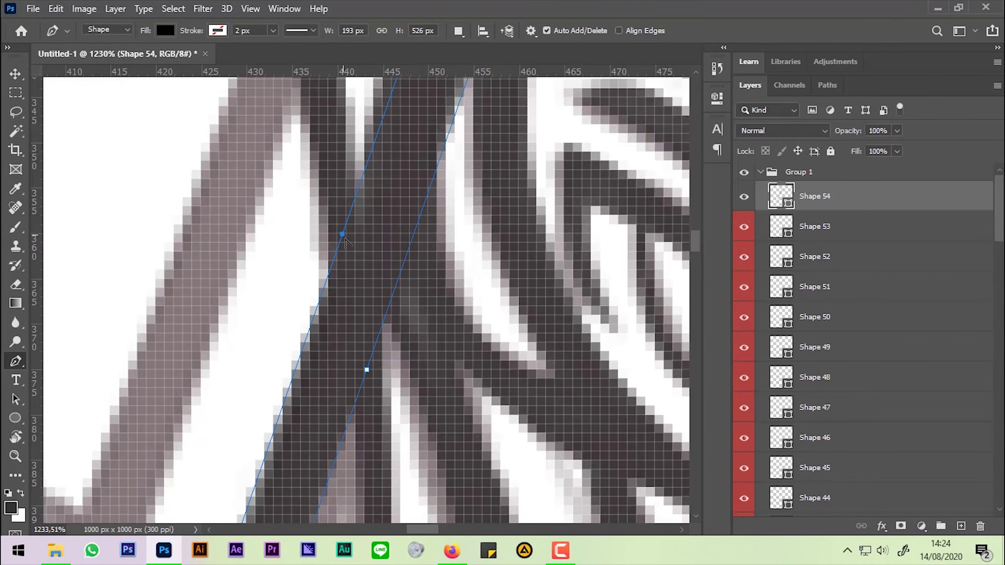
{"action": "scroll", "coordinate": [345, 239], "scroll_direction": "down", "scroll_amount": 3}
{"action": "scroll", "coordinate": [403, 235], "scroll_direction": "down", "scroll_amount": 2}
{"action": "left_click_drag", "start_coordinate": [464, 119], "coordinate": [424, 380]}
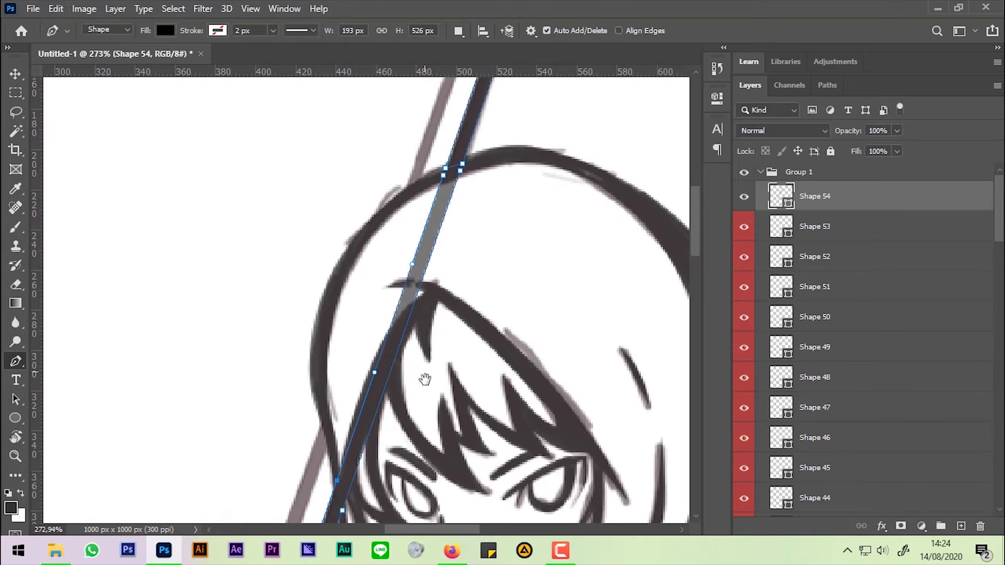
{"action": "scroll", "coordinate": [464, 196], "scroll_direction": "up", "scroll_amount": 1}
{"action": "scroll", "coordinate": [464, 195], "scroll_direction": "up", "scroll_amount": 2}
{"action": "left_click", "coordinate": [457, 181], "text": "ctrl"}
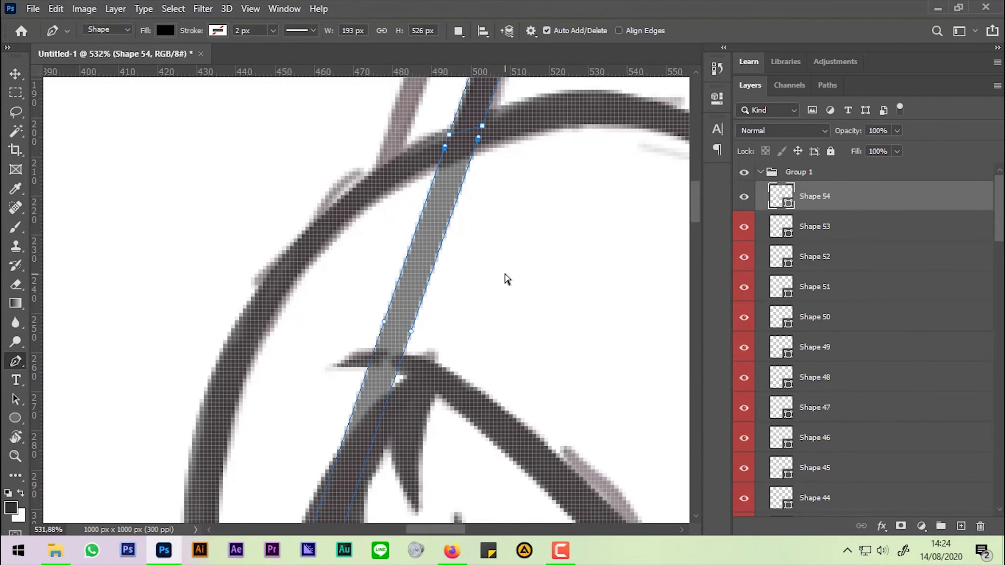
Step: Reselect Shape 54, delete its misplaced end anchor and finish the path
{"action": "scroll", "coordinate": [506, 280], "scroll_direction": "down", "scroll_amount": 2}
{"action": "scroll", "coordinate": [505, 280], "scroll_direction": "down", "scroll_amount": 1}
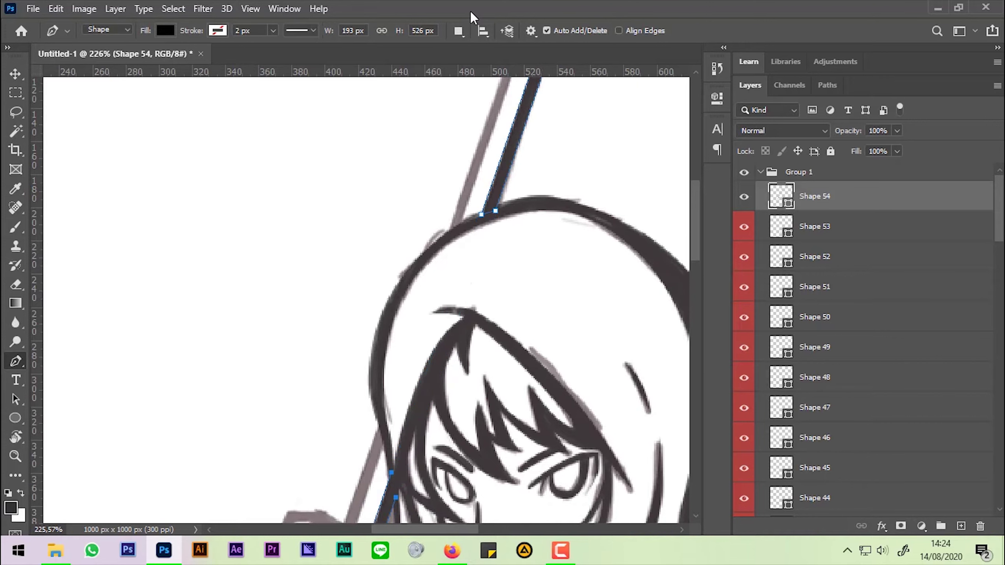
{"action": "left_click_drag", "start_coordinate": [391, 447], "coordinate": [426, 284]}
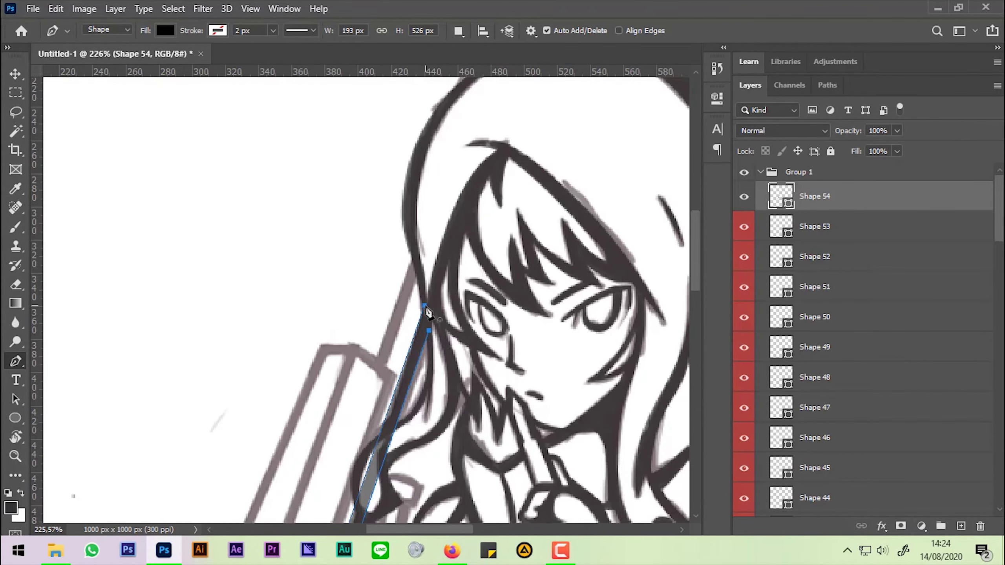
{"action": "scroll", "coordinate": [523, 271], "scroll_direction": "down", "scroll_amount": 2}
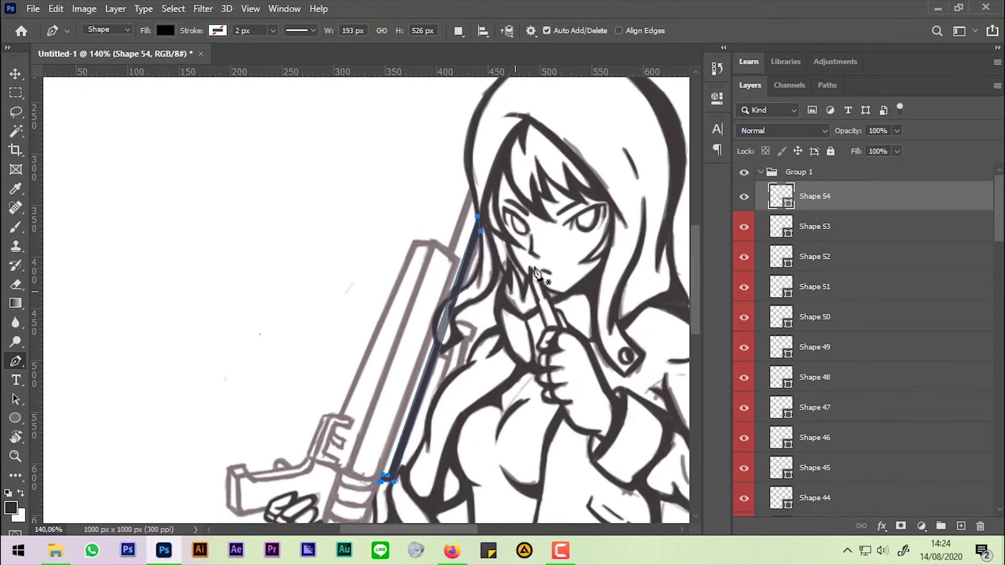
{"action": "scroll", "coordinate": [516, 295], "scroll_direction": "down", "scroll_amount": 2}
{"action": "left_click", "coordinate": [817, 227]}
{"action": "scroll", "coordinate": [395, 395], "scroll_direction": "up", "scroll_amount": 1}
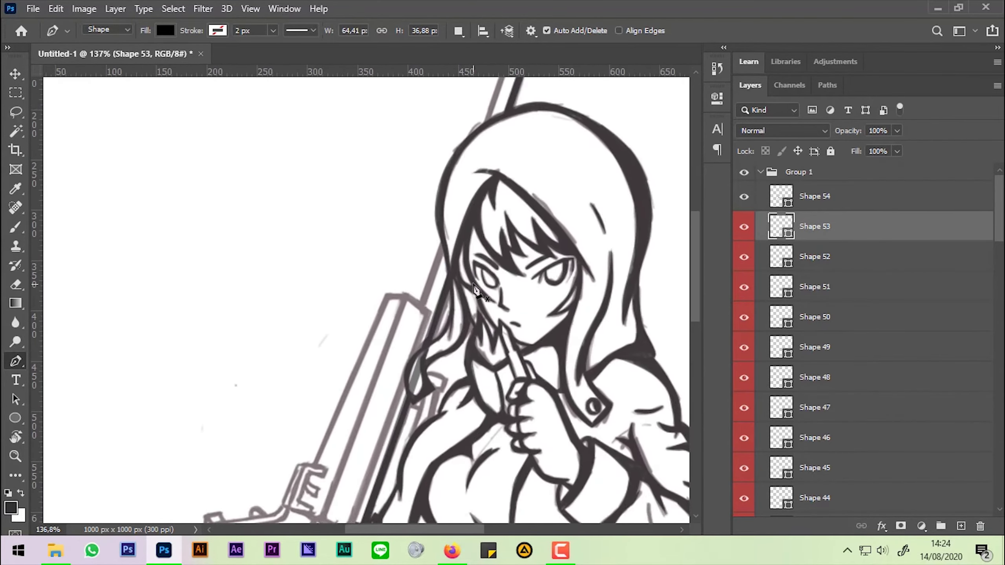
{"action": "scroll", "coordinate": [393, 404], "scroll_direction": "up", "scroll_amount": 2}
{"action": "scroll", "coordinate": [420, 336], "scroll_direction": "up", "scroll_amount": 1}
{"action": "scroll", "coordinate": [425, 304], "scroll_direction": "up", "scroll_amount": 1}
{"action": "left_click", "coordinate": [827, 197]}
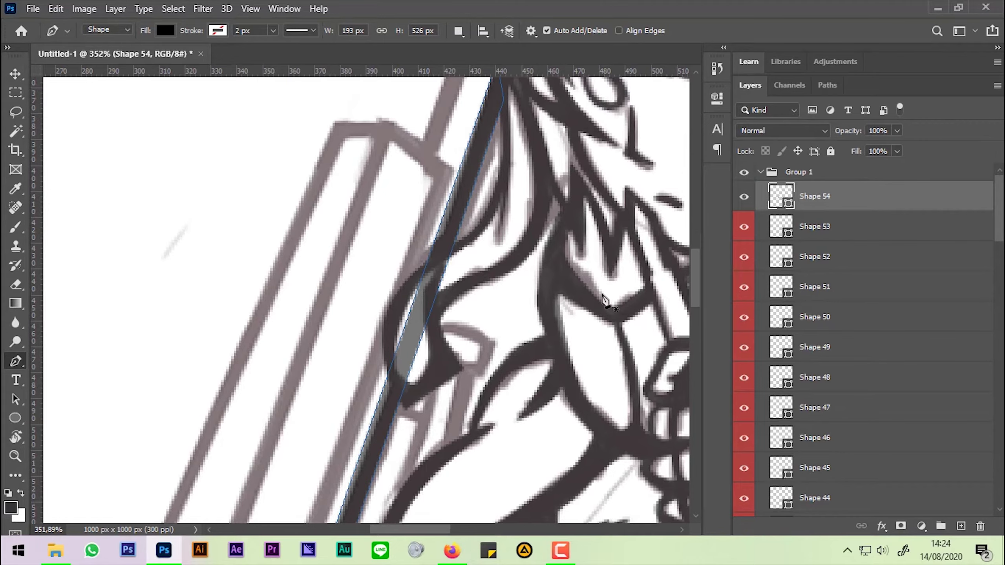
{"action": "scroll", "coordinate": [445, 313], "scroll_direction": "up", "scroll_amount": 1}
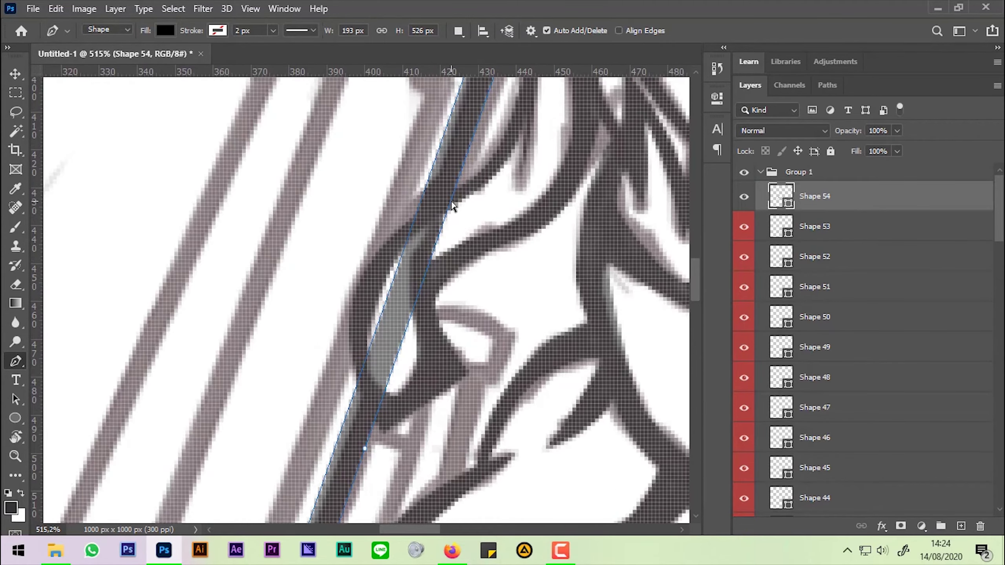
{"action": "scroll", "coordinate": [453, 202], "scroll_direction": "up", "scroll_amount": 1}
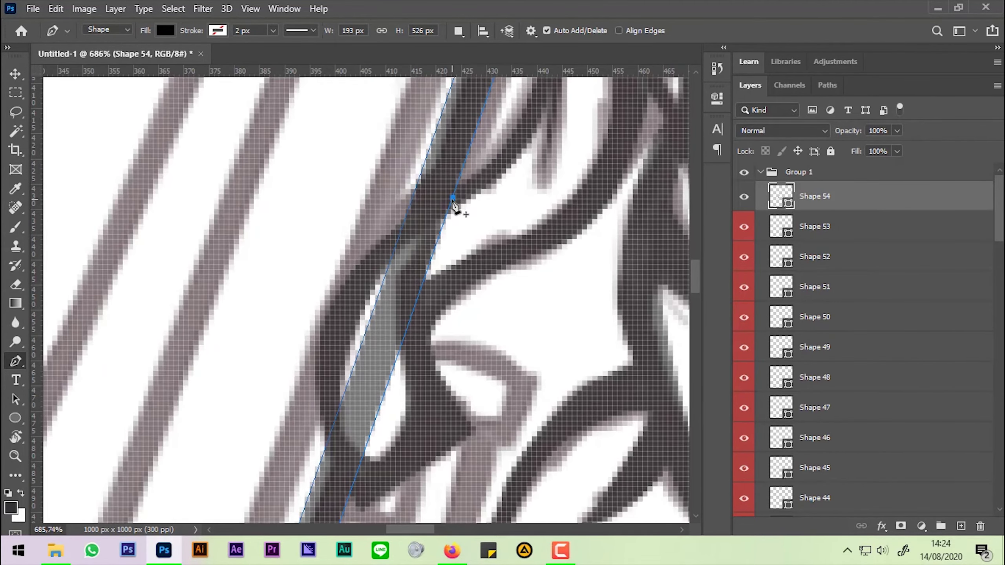
{"action": "scroll", "coordinate": [403, 238], "scroll_direction": "up", "scroll_amount": 1}
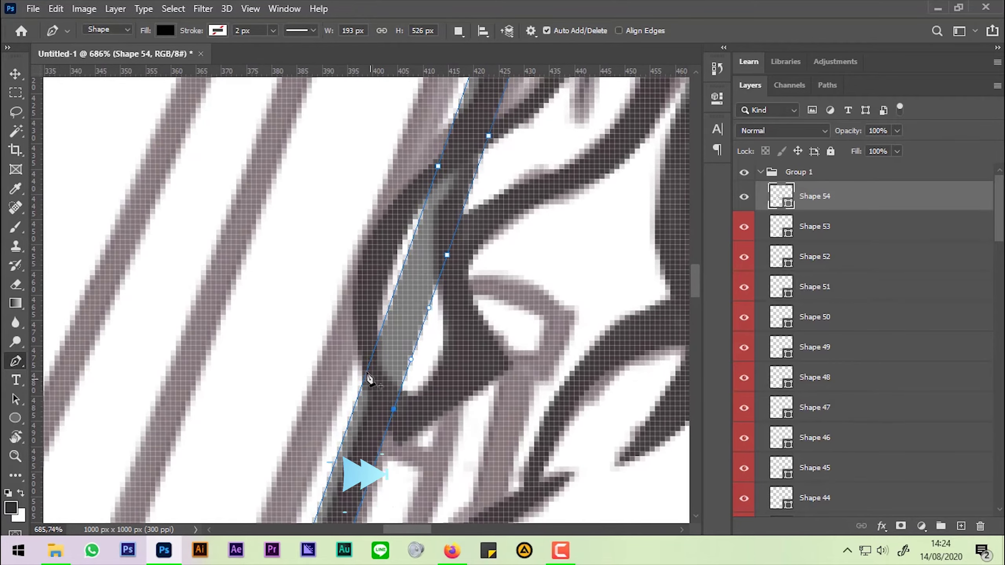
{"action": "key", "text": "ctrl+z"}
{"action": "key", "text": "ctrl+z"}
{"action": "key", "text": "ctrl+0"}
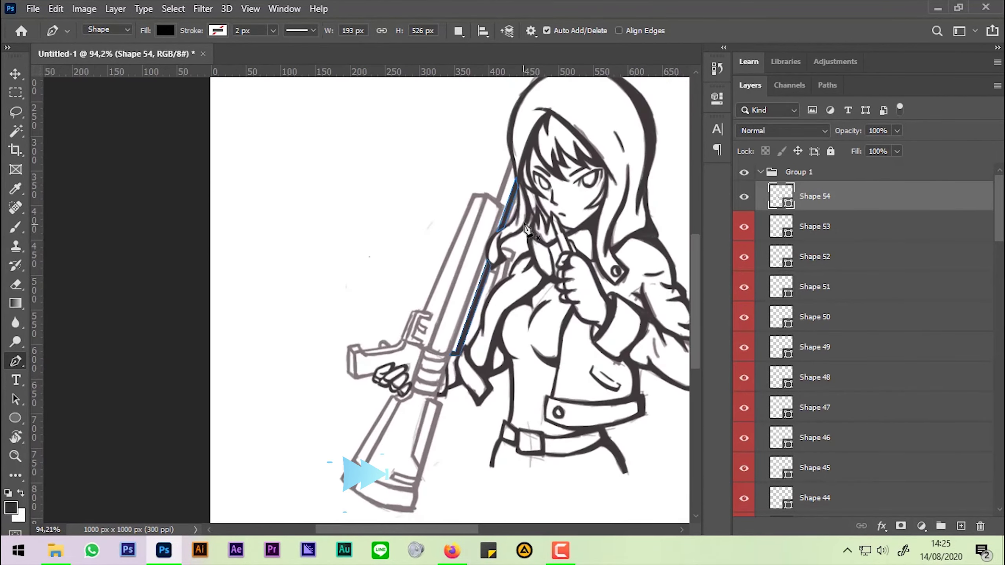
Step: Trace Shape 55 up the barrel edge past the hood, undoing a misplaced anchor
{"action": "scroll", "coordinate": [500, 190], "scroll_direction": "up", "scroll_amount": 5}
{"action": "left_click", "coordinate": [500, 189]}
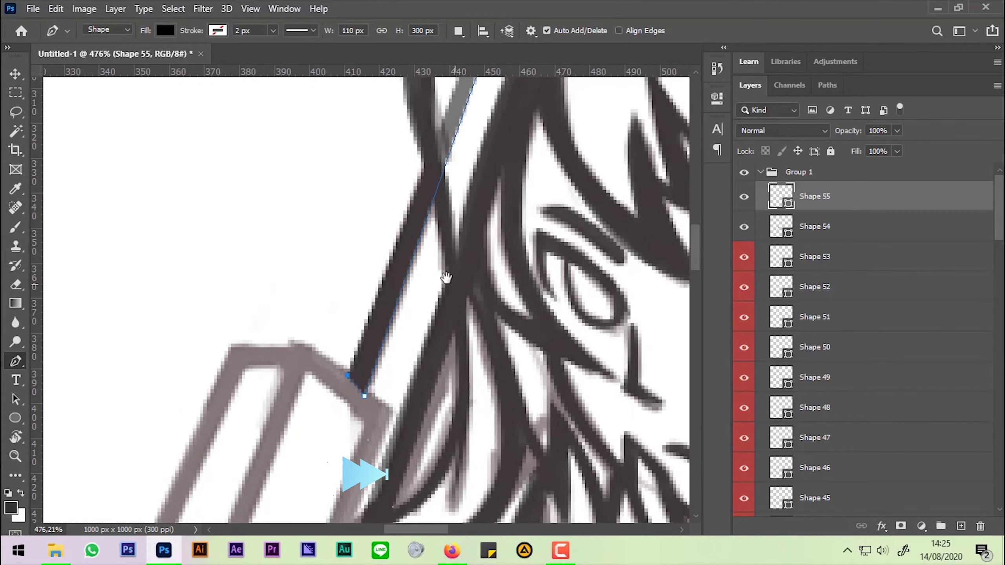
{"action": "scroll", "coordinate": [416, 221], "scroll_direction": "down", "scroll_amount": 2}
{"action": "left_click", "coordinate": [479, 317]}
{"action": "scroll", "coordinate": [486, 313], "scroll_direction": "up", "scroll_amount": 3}
{"action": "scroll", "coordinate": [503, 247], "scroll_direction": "down", "scroll_amount": 2}
{"action": "scroll", "coordinate": [522, 224], "scroll_direction": "down", "scroll_amount": 1}
{"action": "left_click_drag", "start_coordinate": [522, 225], "coordinate": [558, 251]}
{"action": "key", "text": "ctrl+z"}
{"action": "key", "text": "ctrl+z"}
{"action": "scroll", "coordinate": [515, 377], "scroll_direction": "down", "scroll_amount": 3}
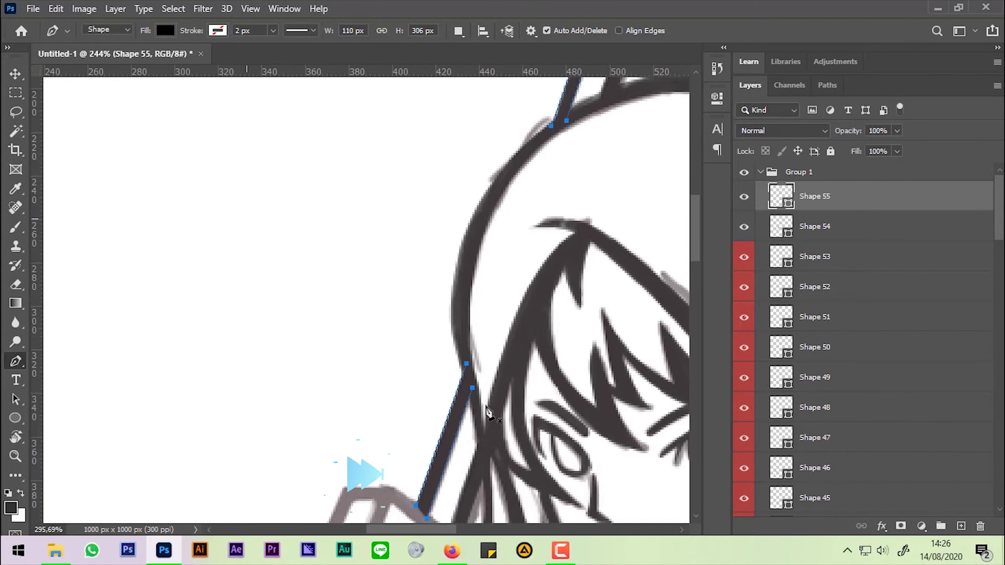
{"action": "scroll", "coordinate": [490, 411], "scroll_direction": "up", "scroll_amount": 1}
{"action": "scroll", "coordinate": [545, 332], "scroll_direction": "down", "scroll_amount": 1}
{"action": "scroll", "coordinate": [562, 216], "scroll_direction": "down", "scroll_amount": 2}
{"action": "scroll", "coordinate": [514, 317], "scroll_direction": "up", "scroll_amount": 1}
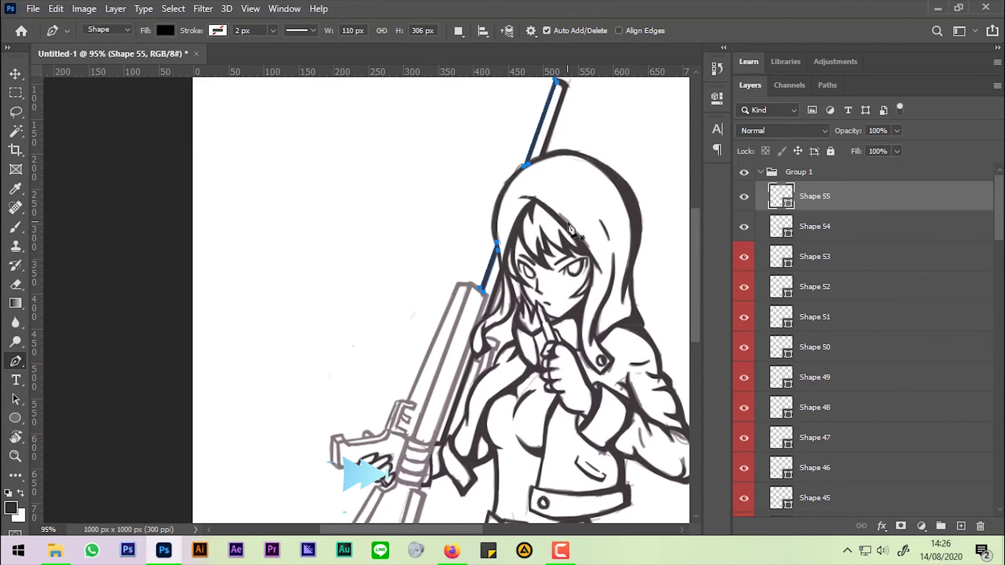
{"action": "scroll", "coordinate": [491, 347], "scroll_direction": "up", "scroll_amount": 5}
Step: Begin Shape 56 at the gun's top corner with a second anchor along its top edge
{"action": "left_click", "coordinate": [490, 341]}
{"action": "scroll", "coordinate": [330, 180], "scroll_direction": "down", "scroll_amount": 2}
{"action": "left_click", "coordinate": [200, 157]}
{"action": "left_click_drag", "start_coordinate": [200, 156], "coordinate": [234, 295]}
Step: Complete the Shape 56 gun-body outline through its lower corner, right edge and lower edge
{"action": "left_click", "coordinate": [234, 295]}
{"action": "scroll", "coordinate": [235, 294], "scroll_direction": "down", "scroll_amount": 3}
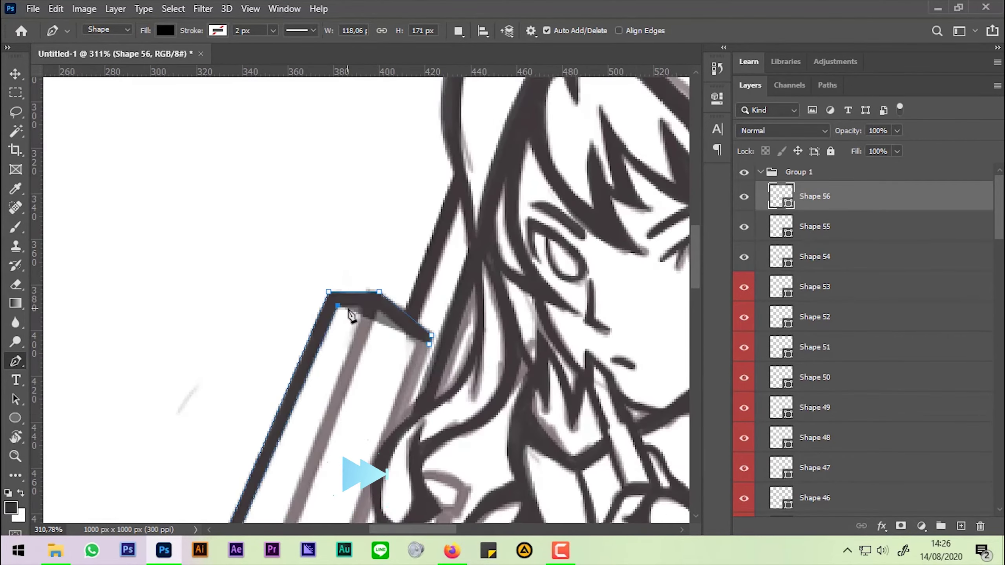
{"action": "scroll", "coordinate": [352, 314], "scroll_direction": "up", "scroll_amount": 4}
{"action": "scroll", "coordinate": [453, 84], "scroll_direction": "down", "scroll_amount": 3}
{"action": "scroll", "coordinate": [314, 410], "scroll_direction": "up", "scroll_amount": 3}
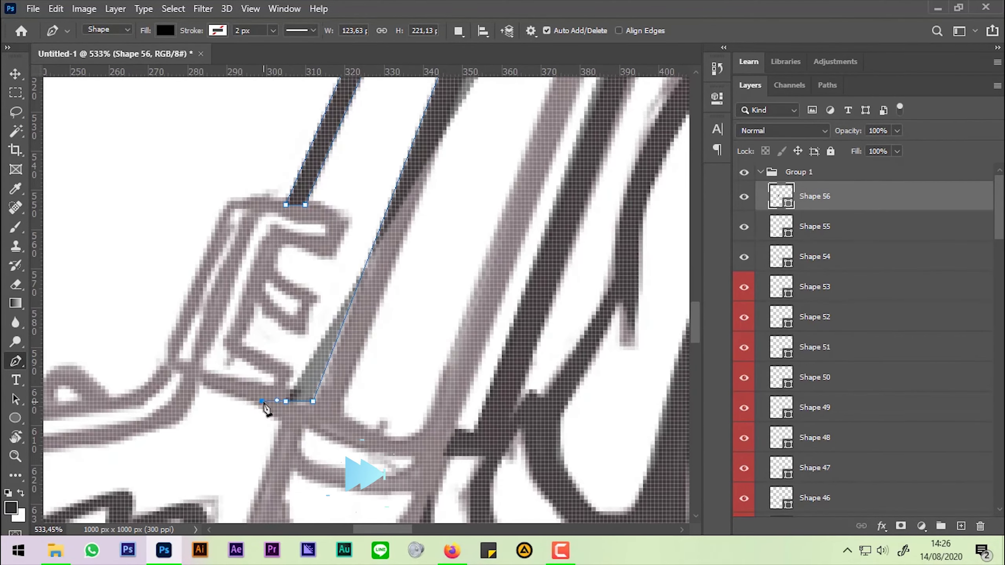
{"action": "left_click", "coordinate": [265, 408]}
{"action": "scroll", "coordinate": [314, 415], "scroll_direction": "up", "scroll_amount": 1}
{"action": "scroll", "coordinate": [374, 437], "scroll_direction": "down", "scroll_amount": 3}
{"action": "scroll", "coordinate": [258, 449], "scroll_direction": "up", "scroll_amount": 3}
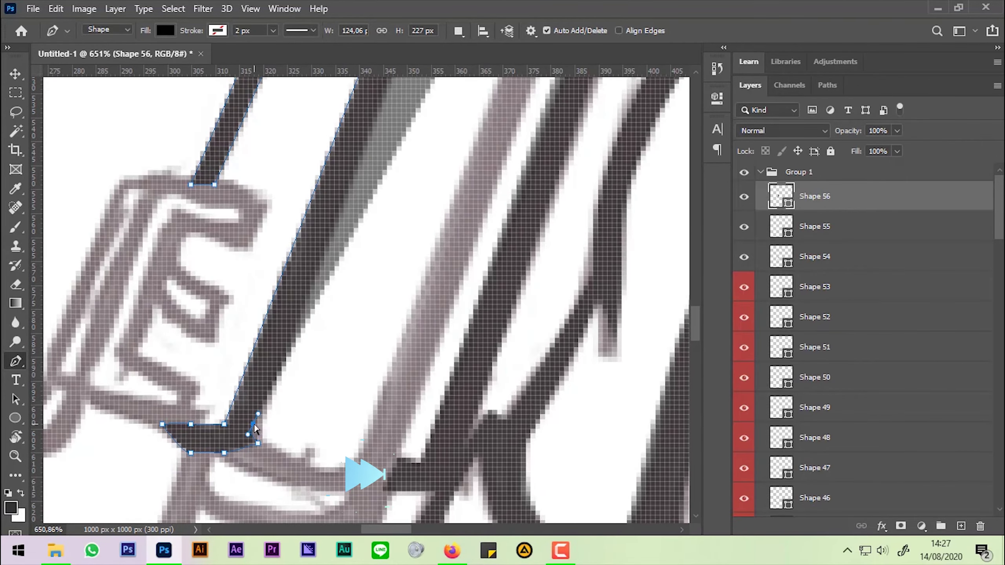
{"action": "scroll", "coordinate": [258, 426], "scroll_direction": "down", "scroll_amount": 4}
{"action": "scroll", "coordinate": [390, 202], "scroll_direction": "up", "scroll_amount": 3}
{"action": "left_click", "coordinate": [511, 340]}
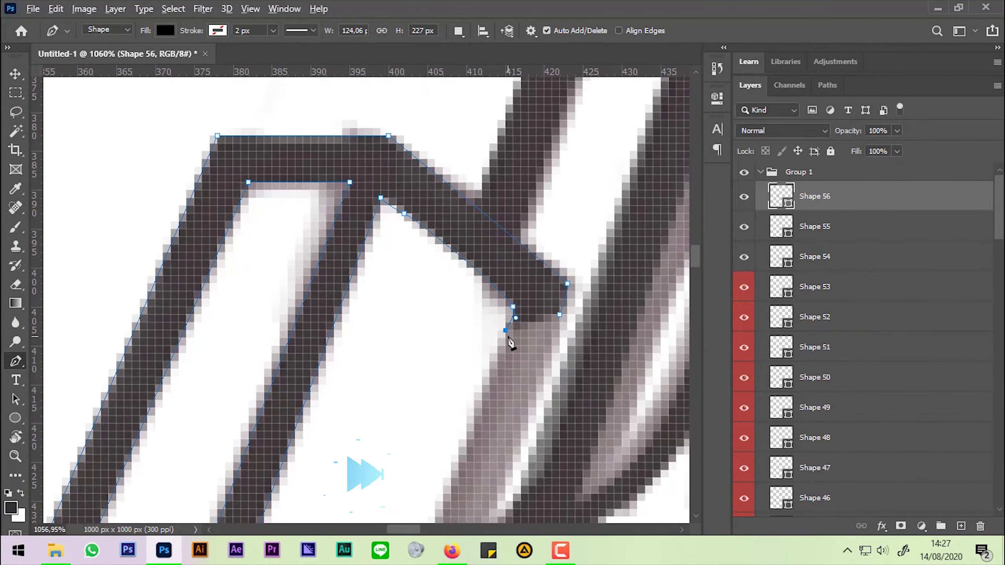
{"action": "scroll", "coordinate": [422, 477], "scroll_direction": "down", "scroll_amount": 4}
{"action": "scroll", "coordinate": [455, 300], "scroll_direction": "up", "scroll_amount": 2}
{"action": "scroll", "coordinate": [456, 302], "scroll_direction": "up", "scroll_amount": 3}
{"action": "left_click", "coordinate": [461, 304]}
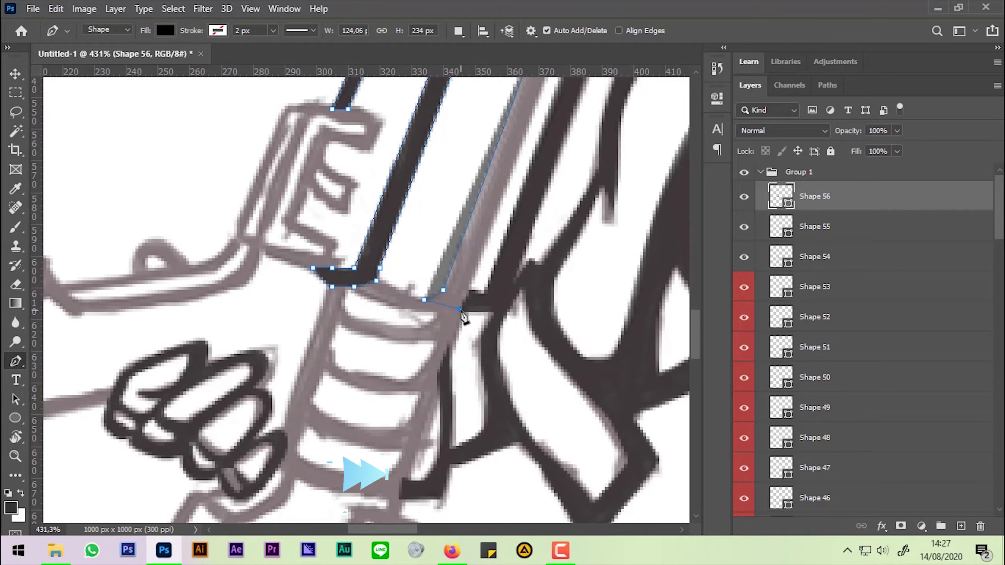
{"action": "scroll", "coordinate": [502, 269], "scroll_direction": "down", "scroll_amount": 2}
{"action": "scroll", "coordinate": [503, 269], "scroll_direction": "down", "scroll_amount": 2}
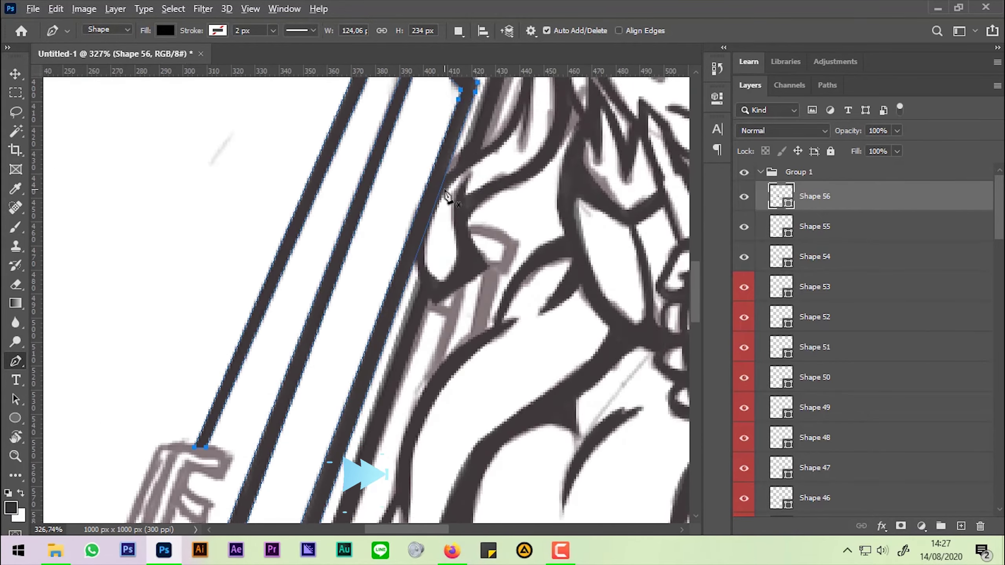
{"action": "scroll", "coordinate": [436, 257], "scroll_direction": "up", "scroll_amount": 5}
Step: Outline the next grip stroke as a thin closed Shape 57
{"action": "left_click", "coordinate": [391, 238]}
{"action": "scroll", "coordinate": [480, 278], "scroll_direction": "down", "scroll_amount": 5}
{"action": "left_click", "coordinate": [496, 195]}
{"action": "left_click", "coordinate": [484, 202]}
{"action": "left_click", "coordinate": [471, 270]}
{"action": "left_click", "coordinate": [453, 295]}
{"action": "left_click", "coordinate": [458, 195]}
{"action": "scroll", "coordinate": [474, 194], "scroll_direction": "up", "scroll_amount": 2}
Step: Trace the curved stroke down and back up as closed Shape 58
{"action": "left_click", "coordinate": [476, 194]}
{"action": "left_click", "coordinate": [532, 205]}
{"action": "scroll", "coordinate": [495, 218], "scroll_direction": "up", "scroll_amount": 2}
{"action": "left_click", "coordinate": [516, 260]}
{"action": "left_click", "coordinate": [476, 385]}
{"action": "left_click", "coordinate": [446, 394]}
{"action": "left_click", "coordinate": [476, 256]}
{"action": "left_click", "coordinate": [512, 207]}
{"action": "left_click", "coordinate": [445, 194]}
Step: Begin Shape 59 on the next grip stroke with its first two anchors
{"action": "left_click", "coordinate": [400, 433]}
{"action": "left_click", "coordinate": [433, 285]}
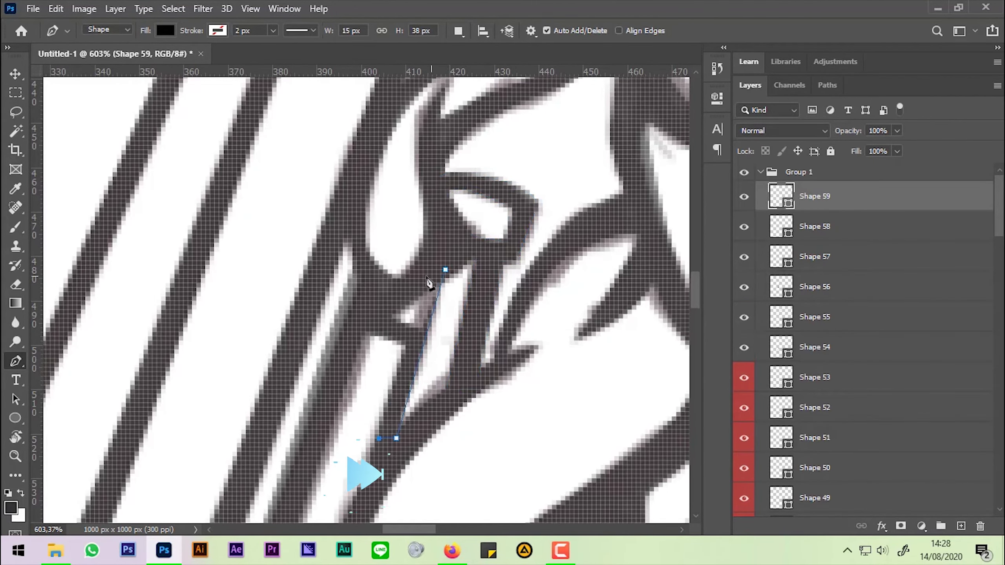
{"action": "scroll", "coordinate": [433, 314], "scroll_direction": "down", "scroll_amount": 3}
{"action": "scroll", "coordinate": [412, 349], "scroll_direction": "up", "scroll_amount": 2}
{"action": "scroll", "coordinate": [412, 350], "scroll_direction": "up", "scroll_amount": 2}
Step: Outline the grip's top bar and side down to its bottom, curving the lower-left corner
{"action": "left_click", "coordinate": [391, 373]}
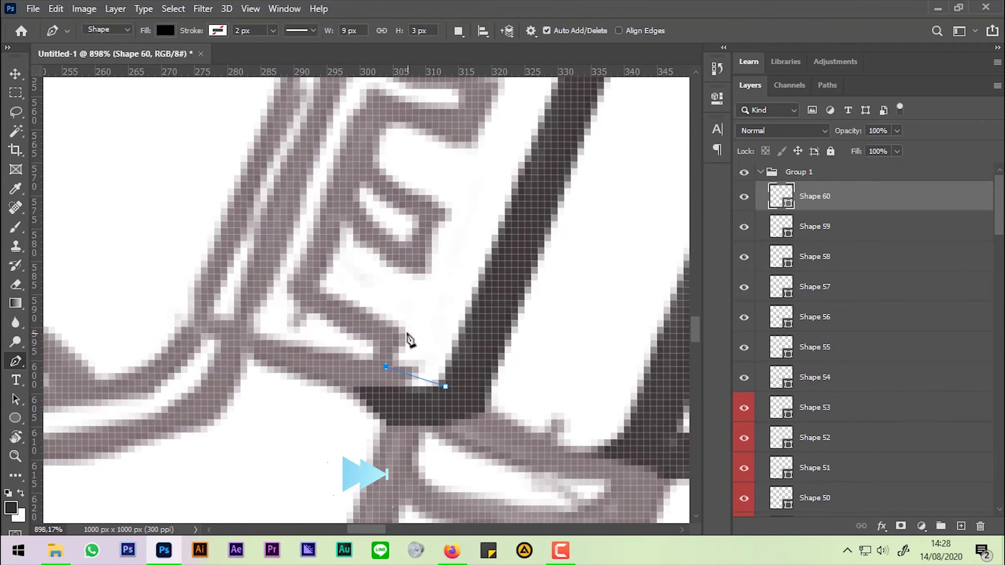
{"action": "scroll", "coordinate": [408, 342], "scroll_direction": "up", "scroll_amount": 1}
{"action": "left_click", "coordinate": [412, 229]}
{"action": "left_click", "coordinate": [466, 246]}
{"action": "left_click", "coordinate": [489, 206]}
{"action": "left_click", "coordinate": [457, 183]}
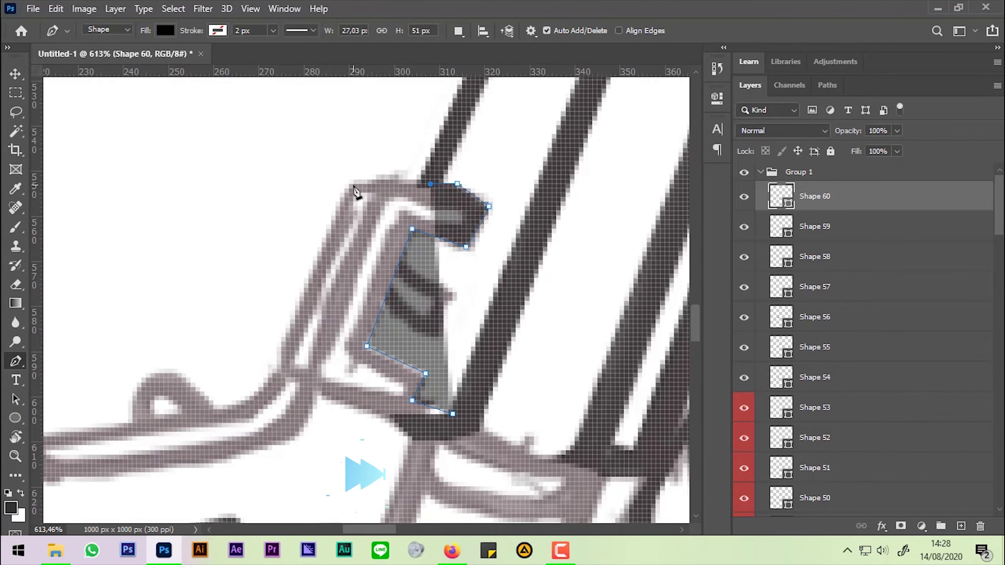
{"action": "left_click", "coordinate": [353, 183]}
{"action": "left_click", "coordinate": [466, 211]}
{"action": "left_click", "coordinate": [401, 211]}
{"action": "left_click_drag", "start_coordinate": [349, 351], "coordinate": [353, 355]}
{"action": "left_click", "coordinate": [286, 370]}
{"action": "left_click", "coordinate": [419, 444]}
{"action": "scroll", "coordinate": [449, 332], "scroll_direction": "up", "scroll_amount": 2}
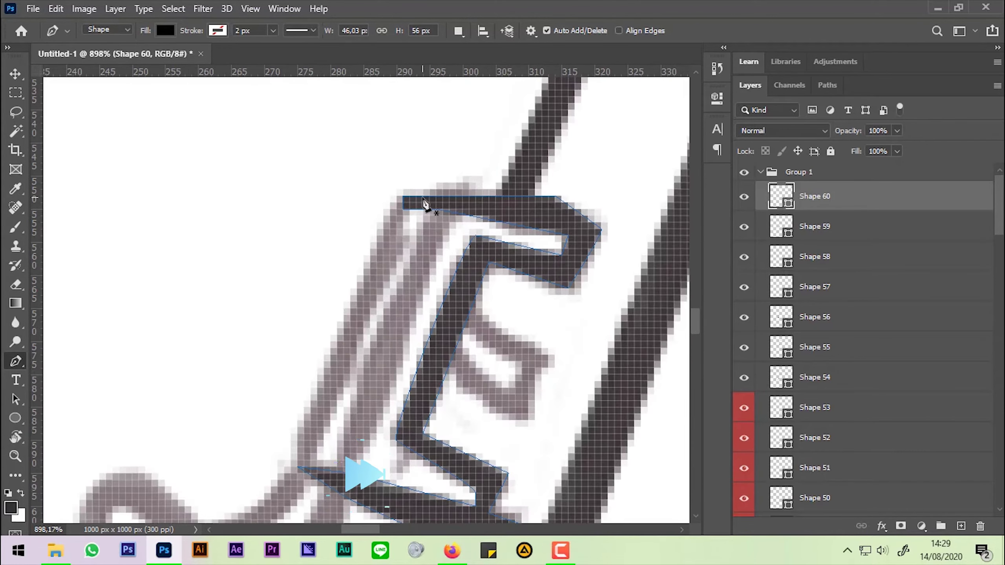
Step: Ink the grip's left edge as a closed four-anchor shape
{"action": "left_click", "coordinate": [423, 203]}
{"action": "left_click", "coordinate": [392, 197]}
{"action": "scroll", "coordinate": [329, 411], "scroll_direction": "down", "scroll_amount": 2}
{"action": "left_click", "coordinate": [324, 404]}
{"action": "left_click", "coordinate": [333, 404]}
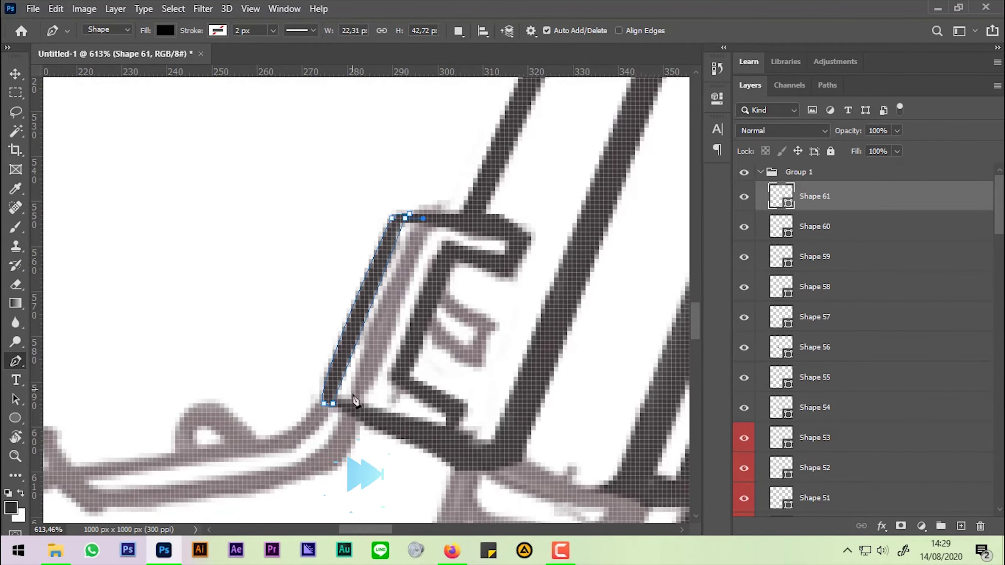
{"action": "left_click", "coordinate": [423, 218]}
{"action": "scroll", "coordinate": [516, 330], "scroll_direction": "up", "scroll_amount": 4}
Step: Trace and close the inner ridge inside the bracket as Shape 62, curving its upper left
{"action": "left_click", "coordinate": [530, 317]}
{"action": "left_click", "coordinate": [476, 423]}
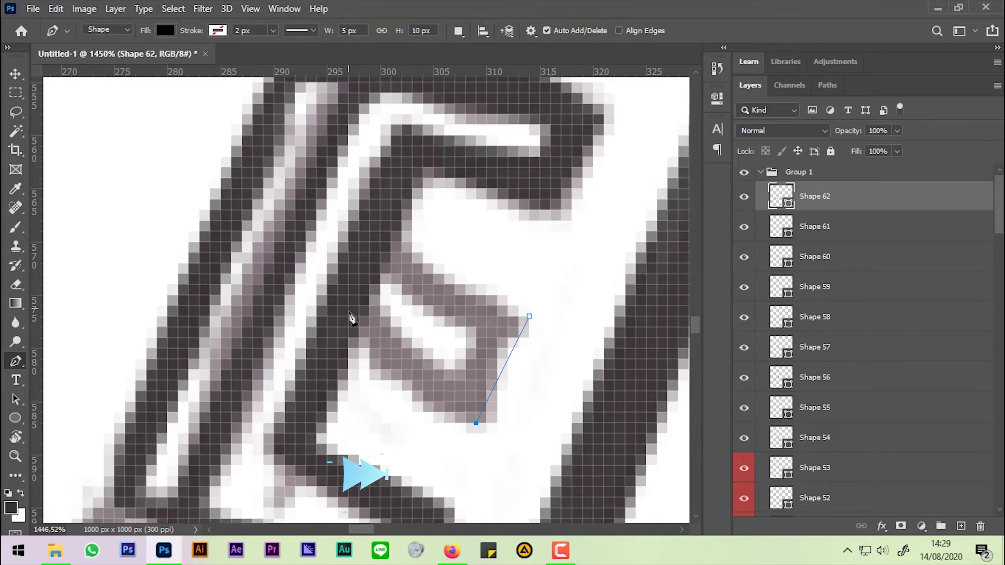
{"action": "left_click", "coordinate": [391, 380]}
{"action": "left_click", "coordinate": [348, 305]}
{"action": "left_click", "coordinate": [391, 327]}
{"action": "left_click", "coordinate": [444, 380]}
{"action": "left_click", "coordinate": [487, 337]}
{"action": "left_click_drag", "start_coordinate": [385, 278], "coordinate": [384, 249]}
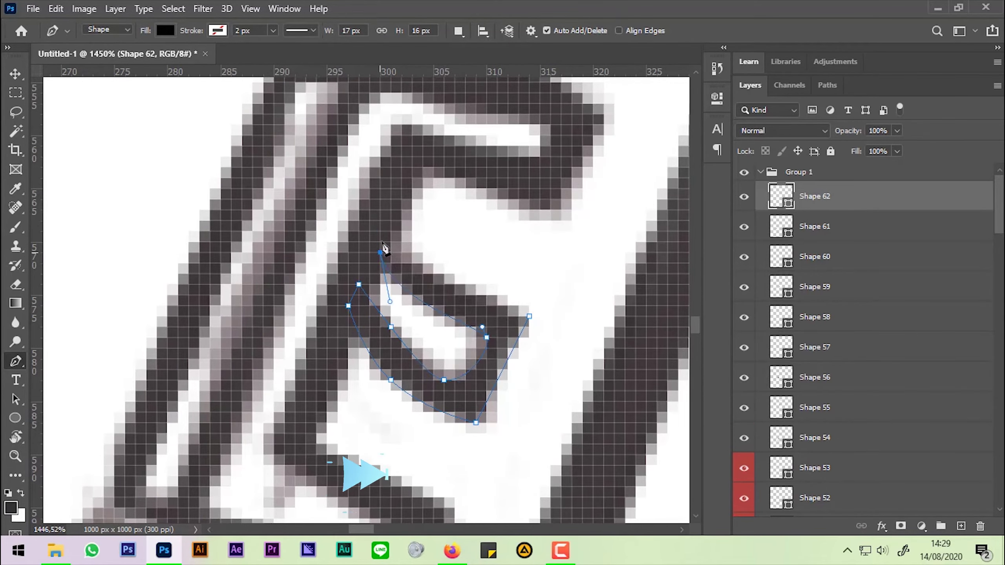
{"action": "left_click", "coordinate": [530, 317]}
{"action": "scroll", "coordinate": [447, 257], "scroll_direction": "down", "scroll_amount": 8}
Step: Trace the small bump on the grip as a closed black shape
{"action": "scroll", "coordinate": [445, 253], "scroll_direction": "down", "scroll_amount": 1}
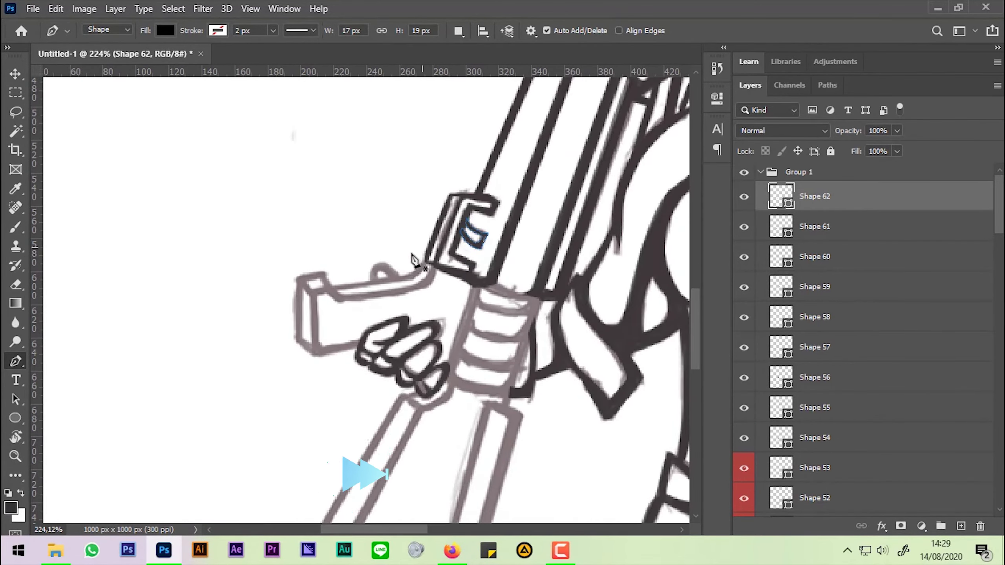
{"action": "scroll", "coordinate": [388, 273], "scroll_direction": "up", "scroll_amount": 8}
{"action": "left_click", "coordinate": [477, 316]}
{"action": "left_click", "coordinate": [404, 241]}
{"action": "left_click", "coordinate": [323, 282]}
{"action": "left_click", "coordinate": [331, 340]}
{"action": "left_click", "coordinate": [347, 282]}
{"action": "left_click", "coordinate": [478, 315]}
Step: Ink the grip's thick lower curved stroke around its left bend as a filled shape
{"action": "scroll", "coordinate": [442, 334], "scroll_direction": "down", "scroll_amount": 3}
{"action": "scroll", "coordinate": [483, 341], "scroll_direction": "up", "scroll_amount": 2}
{"action": "left_click", "coordinate": [688, 207]}
{"action": "left_click_drag", "start_coordinate": [651, 295], "coordinate": [678, 277]}
{"action": "left_click", "coordinate": [309, 350]}
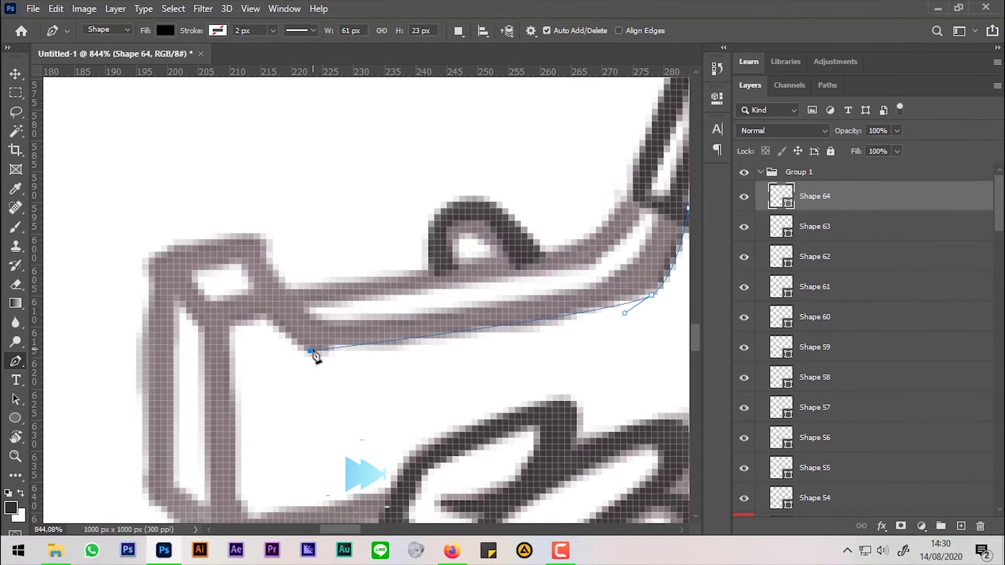
{"action": "left_click", "coordinate": [516, 326]}
{"action": "left_click", "coordinate": [253, 335]}
{"action": "left_click", "coordinate": [221, 273]}
{"action": "left_click", "coordinate": [215, 253]}
{"action": "left_click", "coordinate": [234, 253]}
{"action": "left_click", "coordinate": [290, 335]}
{"action": "left_click", "coordinate": [594, 297]}
{"action": "left_click", "coordinate": [650, 223]}
Step: Trace the grip's upper stroke as a closed shape
{"action": "left_click", "coordinate": [617, 218]}
{"action": "left_click", "coordinate": [562, 280]}
{"action": "left_click", "coordinate": [258, 323]}
{"action": "left_click", "coordinate": [251, 303]}
{"action": "left_click", "coordinate": [562, 255]}
Step: Outline the grip block with its curved bottom edge as a filled shape
{"action": "scroll", "coordinate": [332, 233], "scroll_direction": "down", "scroll_amount": 3}
{"action": "scroll", "coordinate": [332, 234], "scroll_direction": "up", "scroll_amount": 3}
{"action": "left_click", "coordinate": [160, 233]}
{"action": "scroll", "coordinate": [160, 232], "scroll_direction": "down", "scroll_amount": 2}
{"action": "left_click", "coordinate": [238, 269]}
{"action": "left_click", "coordinate": [169, 450]}
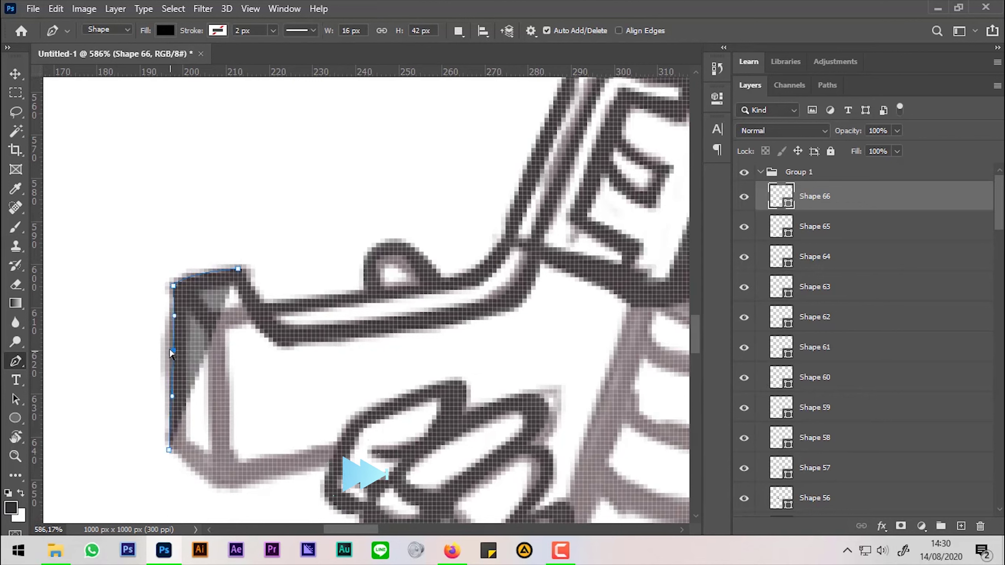
{"action": "left_click", "coordinate": [216, 484]}
{"action": "left_click", "coordinate": [337, 462]}
{"action": "left_click", "coordinate": [341, 446]}
{"action": "left_click_drag", "start_coordinate": [238, 462], "coordinate": [252, 462]}
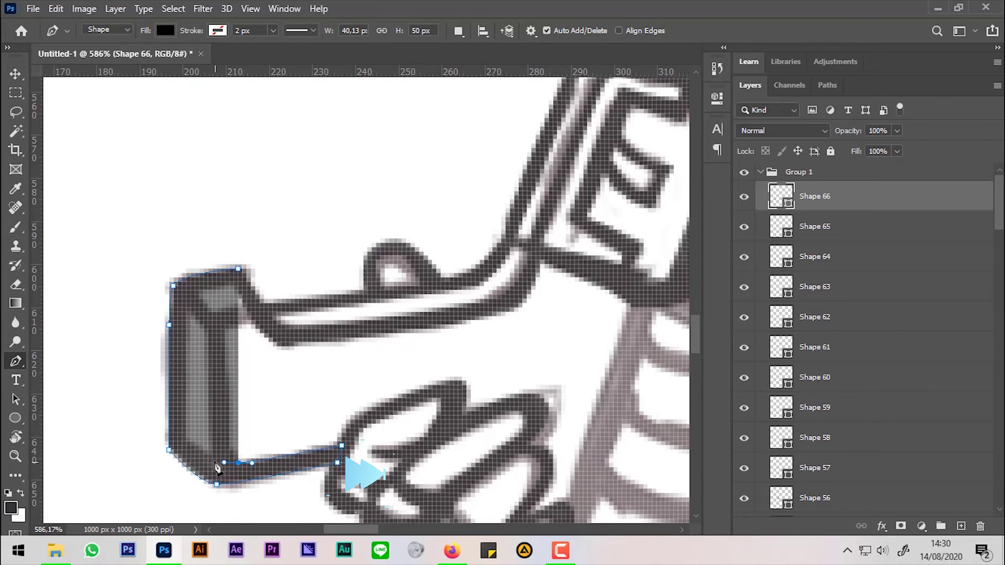
{"action": "left_click", "coordinate": [173, 285]}
Step: Add the grip's inner edge as a separate closed shape
{"action": "left_click", "coordinate": [230, 471]}
{"action": "left_click", "coordinate": [224, 329]}
{"action": "left_click", "coordinate": [259, 320]}
{"action": "left_click", "coordinate": [251, 299]}
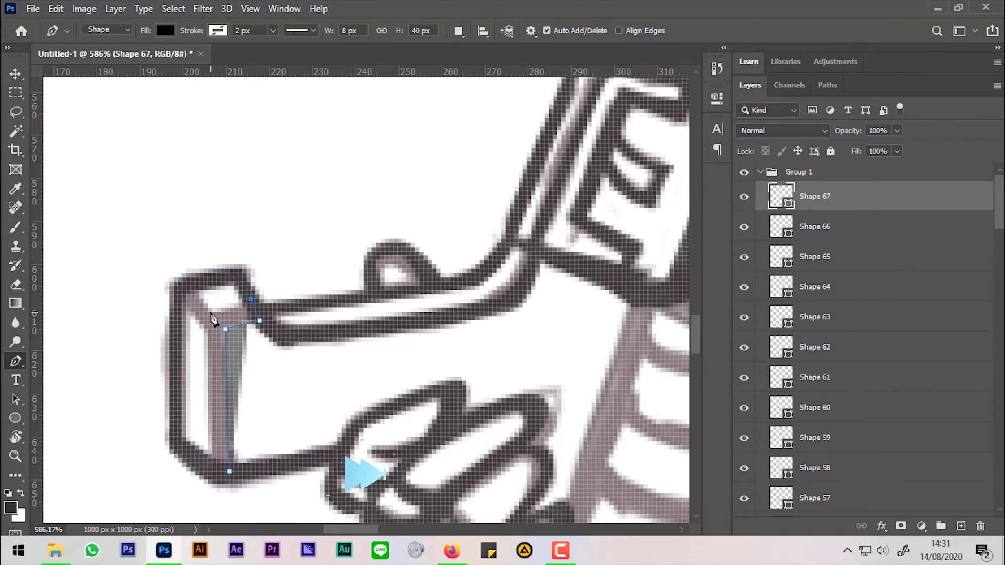
{"action": "left_click", "coordinate": [177, 291]}
Step: Trace the hook below the fingers, including its inner curve, as a closed shape
{"action": "left_click", "coordinate": [230, 472]}
{"action": "scroll", "coordinate": [231, 476], "scroll_direction": "down", "scroll_amount": 5}
{"action": "scroll", "coordinate": [356, 277], "scroll_direction": "up", "scroll_amount": 1}
{"action": "left_click", "coordinate": [446, 191]}
{"action": "left_click", "coordinate": [452, 264]}
{"action": "left_click", "coordinate": [368, 306]}
{"action": "left_click", "coordinate": [301, 253]}
{"action": "left_click", "coordinate": [352, 238]}
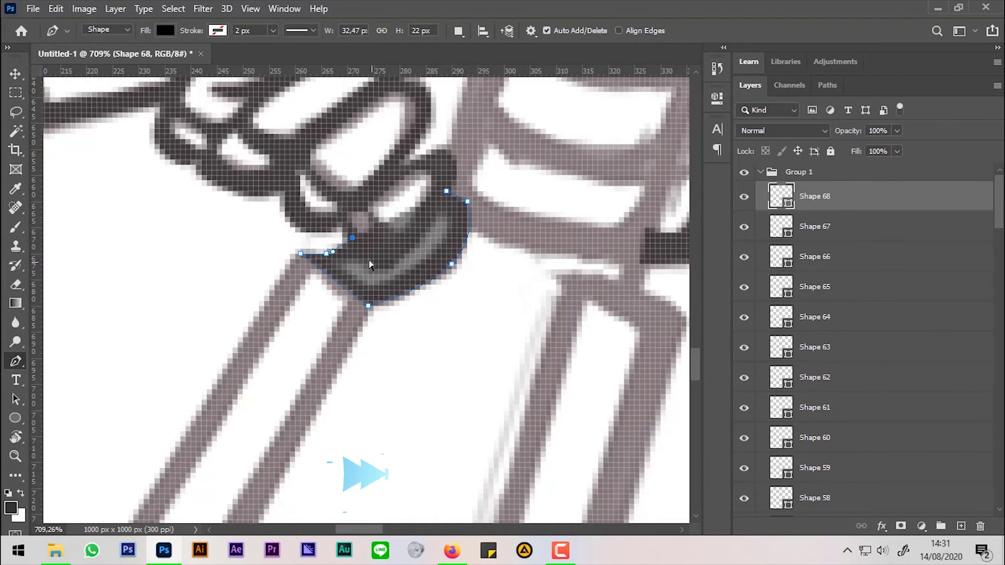
{"action": "left_click", "coordinate": [369, 285]}
{"action": "left_click", "coordinate": [419, 265]}
{"action": "left_click", "coordinate": [457, 223]}
{"action": "left_click", "coordinate": [431, 206]}
{"action": "scroll", "coordinate": [433, 216], "scroll_direction": "down", "scroll_amount": 3}
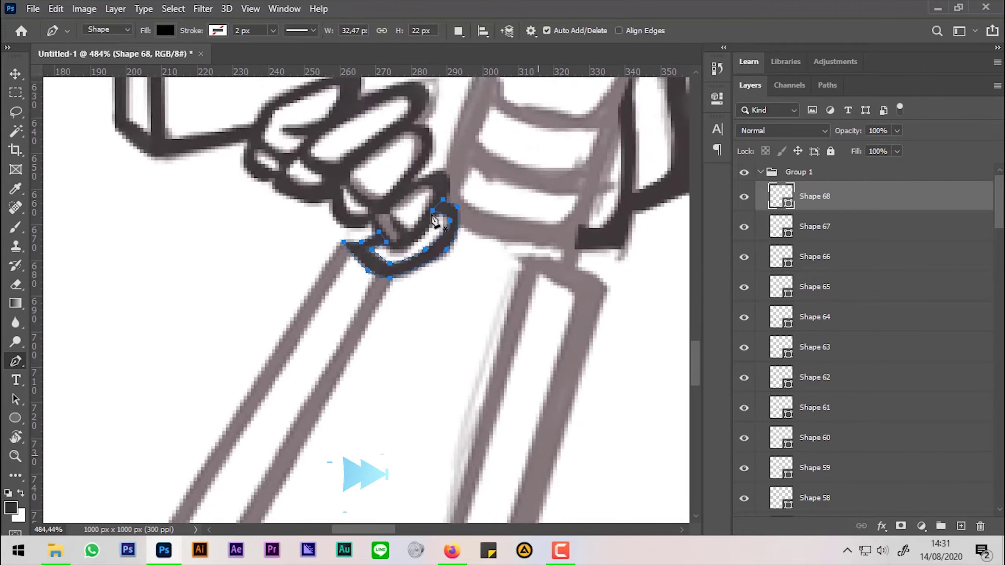
{"action": "scroll", "coordinate": [381, 198], "scroll_direction": "down", "scroll_amount": 2}
{"action": "scroll", "coordinate": [348, 184], "scroll_direction": "up", "scroll_amount": 4}
{"action": "left_click", "coordinate": [348, 184]}
Step: Trace the stock's outer outline with a curved bottom edge
{"action": "scroll", "coordinate": [291, 291], "scroll_direction": "down", "scroll_amount": 2}
{"action": "left_click", "coordinate": [157, 458]}
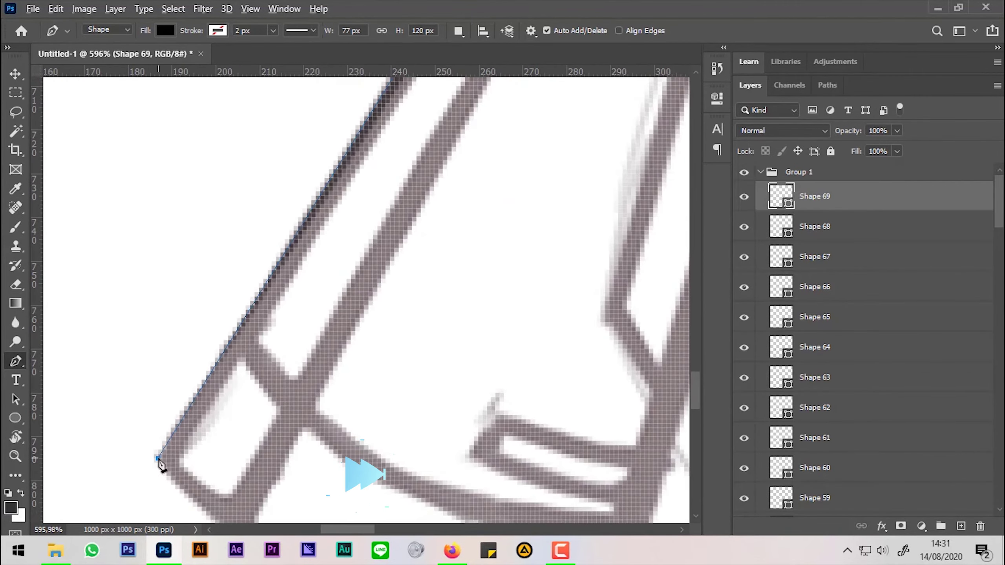
{"action": "scroll", "coordinate": [161, 465], "scroll_direction": "down", "scroll_amount": 2}
{"action": "scroll", "coordinate": [222, 437], "scroll_direction": "up", "scroll_amount": 2}
{"action": "scroll", "coordinate": [119, 277], "scroll_direction": "up", "scroll_amount": 2}
{"action": "left_click", "coordinate": [612, 461]}
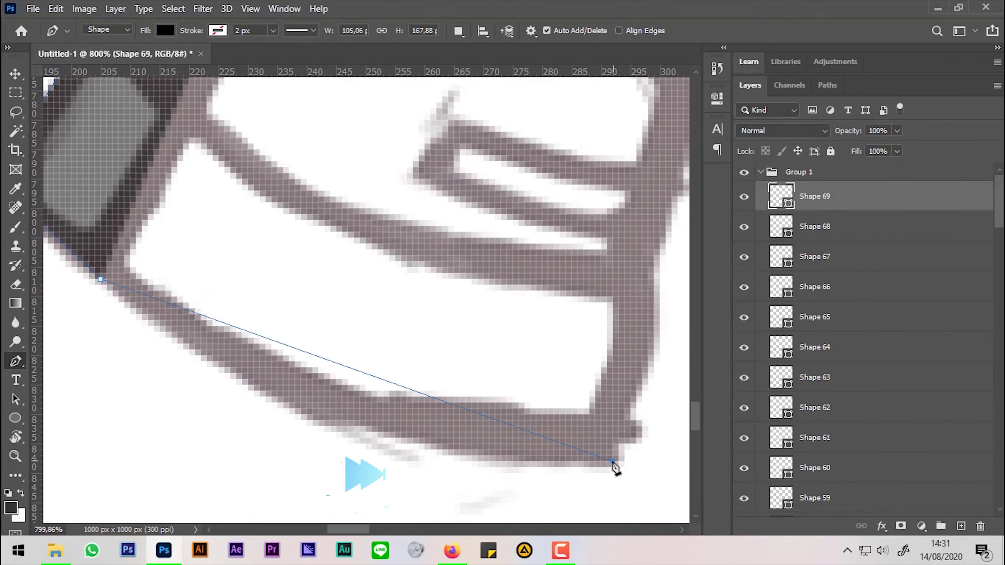
{"action": "left_click_drag", "start_coordinate": [612, 462], "coordinate": [325, 422]}
{"action": "scroll", "coordinate": [565, 375], "scroll_direction": "down", "scroll_amount": 2}
{"action": "left_click", "coordinate": [564, 370]}
{"action": "scroll", "coordinate": [601, 184], "scroll_direction": "down", "scroll_amount": 1}
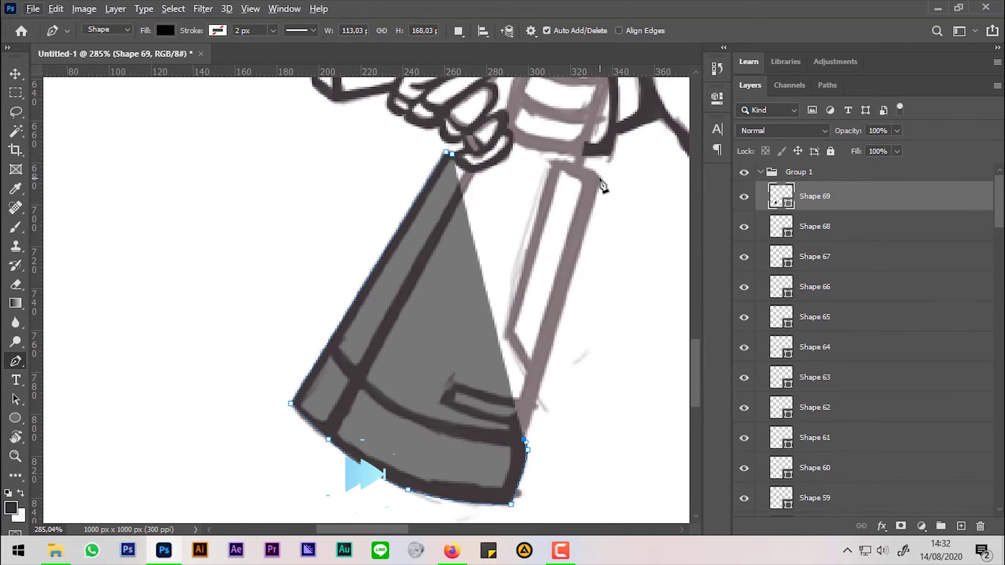
{"action": "left_click", "coordinate": [601, 183]}
{"action": "scroll", "coordinate": [601, 183], "scroll_direction": "up", "scroll_amount": 2}
{"action": "left_click", "coordinate": [516, 145]}
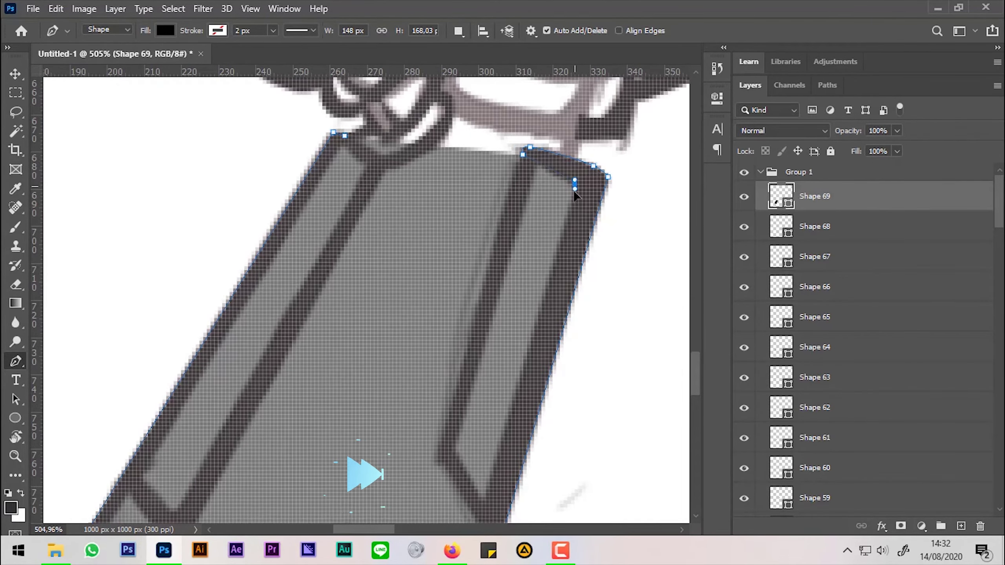
Step: Cut the hollow centre into the stock with curved inner edges
{"action": "scroll", "coordinate": [574, 190], "scroll_direction": "down", "scroll_amount": 1}
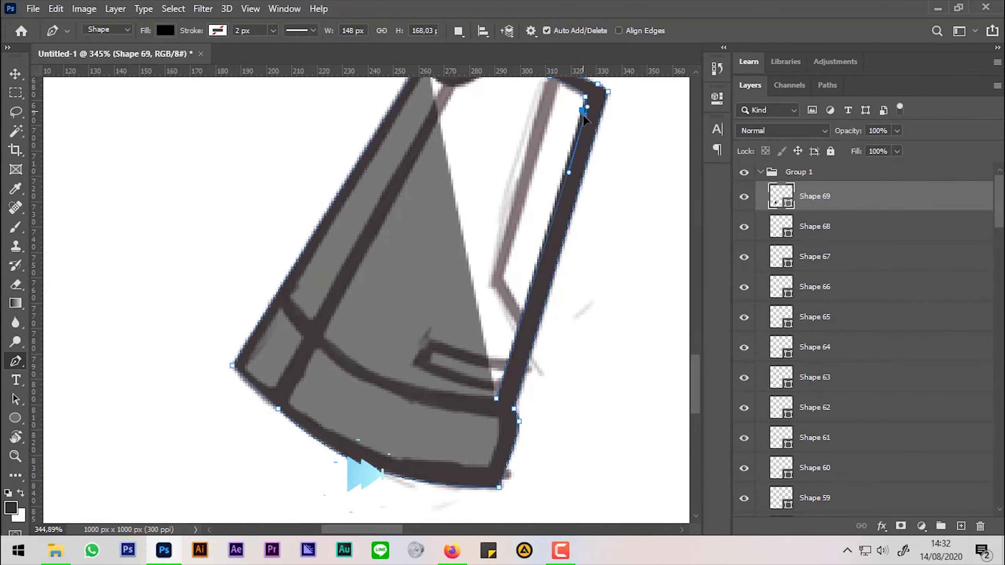
{"action": "left_click_drag", "start_coordinate": [504, 396], "coordinate": [558, 281]}
{"action": "left_click", "coordinate": [543, 351]}
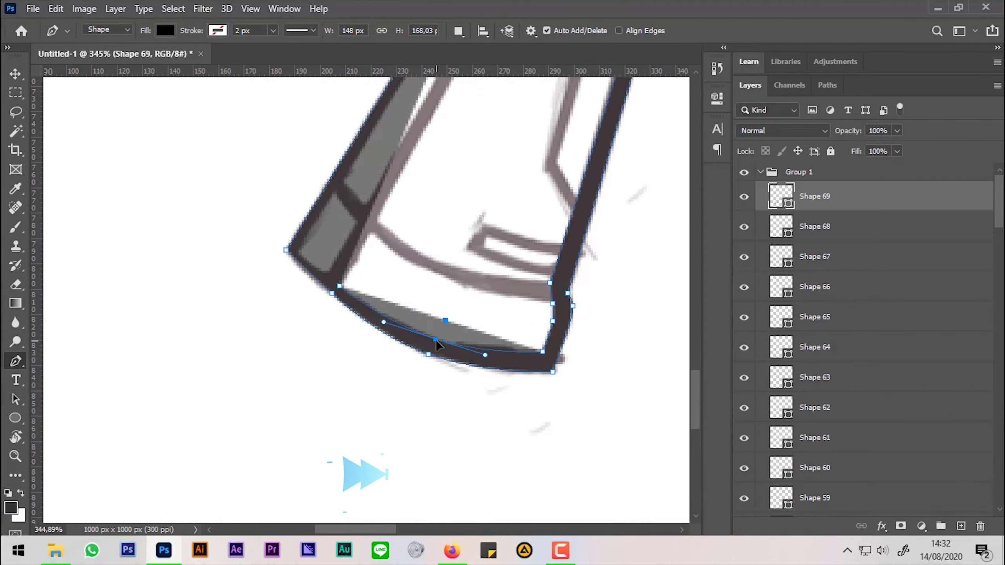
{"action": "left_click_drag", "start_coordinate": [355, 308], "coordinate": [387, 356]}
{"action": "scroll", "coordinate": [409, 389], "scroll_direction": "down", "scroll_amount": 5}
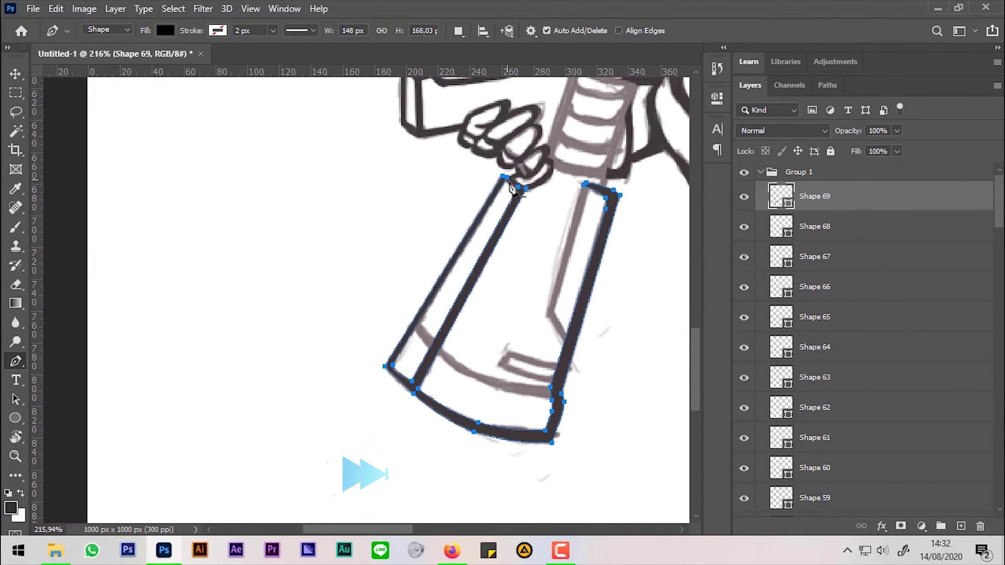
{"action": "scroll", "coordinate": [519, 311], "scroll_direction": "up", "scroll_amount": 3}
Step: Draw the curved inner band following the stock's curve as a closed shape
{"action": "left_click", "coordinate": [429, 350]}
{"action": "left_click", "coordinate": [455, 384]}
{"action": "left_click_drag", "start_coordinate": [545, 438], "coordinate": [598, 456]}
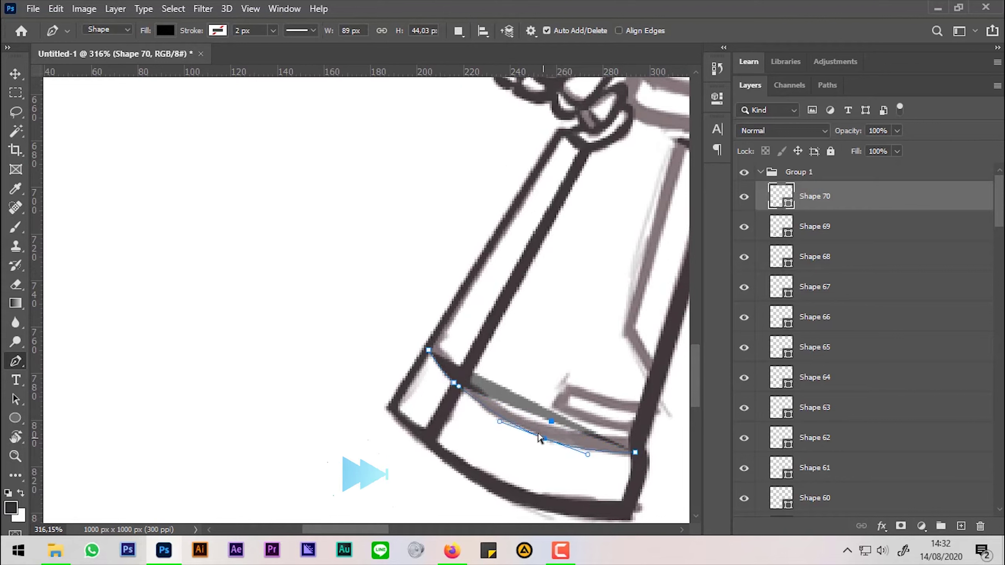
{"action": "left_click", "coordinate": [636, 452]}
{"action": "left_click", "coordinate": [638, 470]}
{"action": "left_click", "coordinate": [547, 455]}
{"action": "left_click", "coordinate": [451, 399]}
{"action": "left_click", "coordinate": [423, 362]}
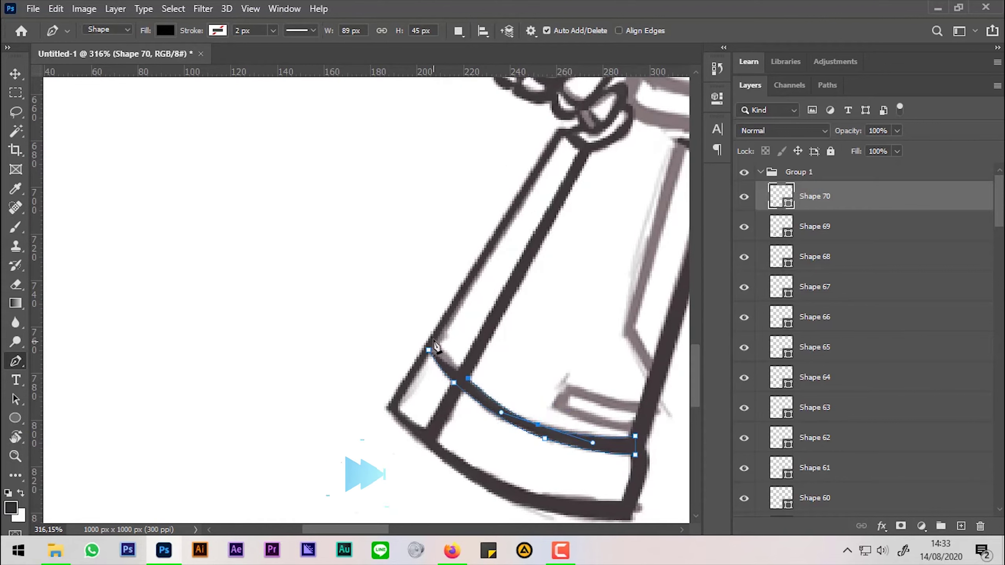
{"action": "scroll", "coordinate": [429, 350], "scroll_direction": "up", "scroll_amount": 2}
{"action": "scroll", "coordinate": [565, 407], "scroll_direction": "up", "scroll_amount": 2}
Step: Outline the small bar inside the stock as a closed shape
{"action": "left_click", "coordinate": [395, 344]}
{"action": "left_click", "coordinate": [559, 388]}
{"action": "left_click", "coordinate": [360, 398]}
{"action": "left_click", "coordinate": [405, 424]}
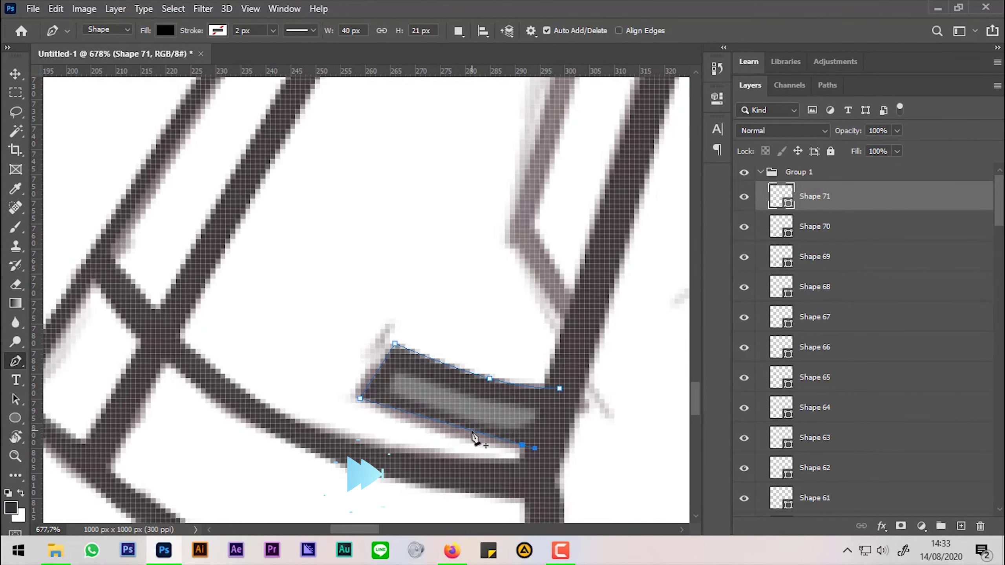
{"action": "left_click", "coordinate": [490, 448]}
{"action": "left_click", "coordinate": [395, 344]}
{"action": "scroll", "coordinate": [579, 386], "scroll_direction": "down", "scroll_amount": 3}
Step: Trace the long bar below the ribs
{"action": "left_click", "coordinate": [571, 352]}
{"action": "scroll", "coordinate": [540, 299], "scroll_direction": "up", "scroll_amount": 3}
{"action": "left_click", "coordinate": [590, 170]}
{"action": "scroll", "coordinate": [601, 380], "scroll_direction": "up", "scroll_amount": 1}
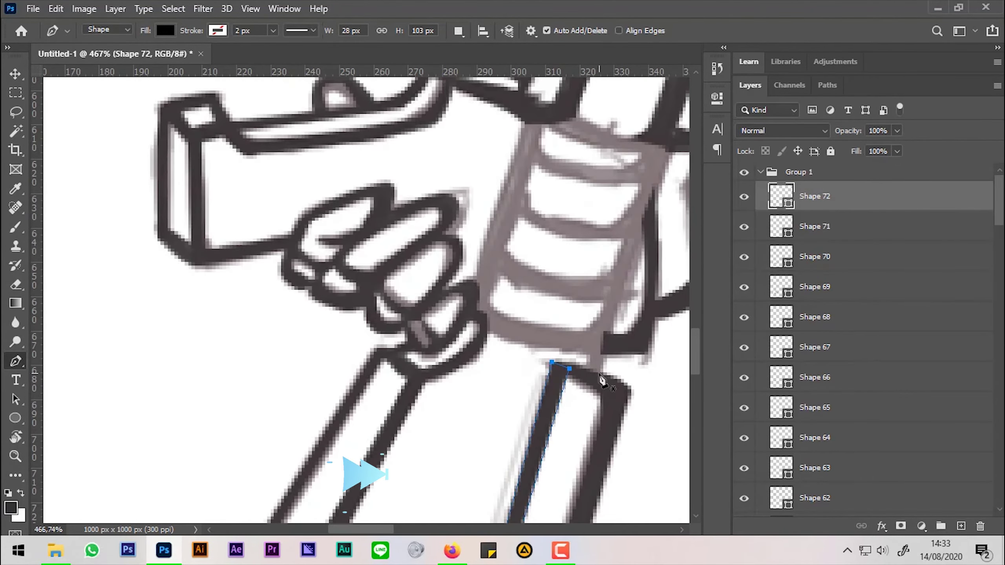
{"action": "scroll", "coordinate": [645, 127], "scroll_direction": "up", "scroll_amount": 2}
Step: Outline the top three ribs of the ribbed handguard section
{"action": "left_click", "coordinate": [656, 140]}
{"action": "left_click", "coordinate": [600, 139]}
{"action": "left_click", "coordinate": [556, 114]}
{"action": "left_click", "coordinate": [499, 114]}
{"action": "left_click", "coordinate": [640, 180]}
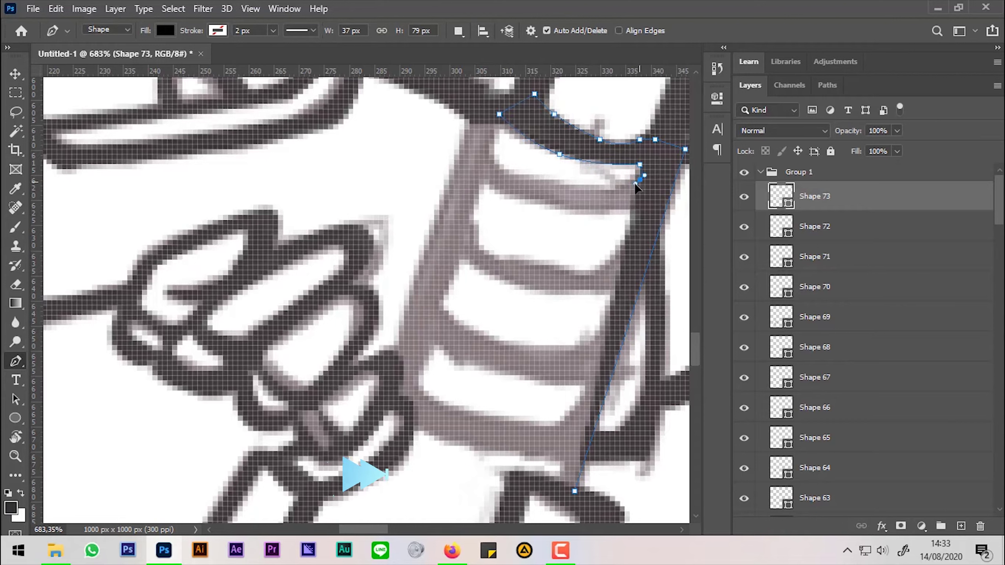
{"action": "left_click", "coordinate": [559, 184]}
{"action": "left_click", "coordinate": [509, 174]}
{"action": "left_click", "coordinate": [474, 174]}
{"action": "left_click", "coordinate": [484, 149]}
{"action": "left_click_drag", "start_coordinate": [580, 204], "coordinate": [639, 211]}
{"action": "left_click", "coordinate": [640, 205]}
{"action": "left_click", "coordinate": [600, 270]}
{"action": "left_click", "coordinate": [464, 204]}
{"action": "left_click", "coordinate": [444, 249]}
{"action": "left_click", "coordinate": [468, 260]}
{"action": "left_click_drag", "start_coordinate": [605, 290], "coordinate": [612, 299]}
Step: Continue the ribbed section around the next bar and the lowest rib
{"action": "left_click", "coordinate": [575, 350]}
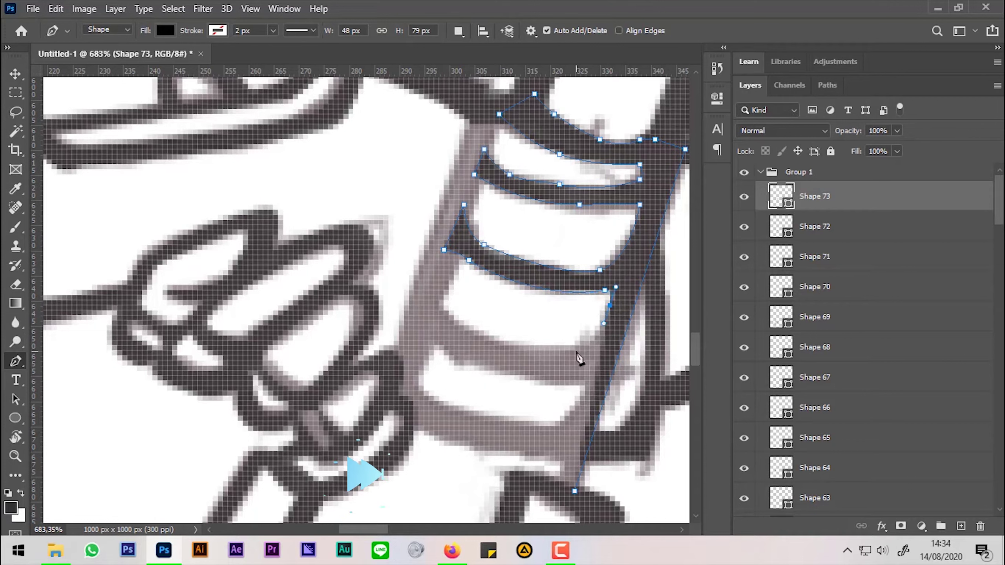
{"action": "left_click", "coordinate": [480, 336]}
{"action": "left_click", "coordinate": [428, 295]}
{"action": "left_click", "coordinate": [424, 335]}
{"action": "left_click", "coordinate": [540, 381]}
{"action": "left_click", "coordinate": [590, 380]}
{"action": "left_click", "coordinate": [555, 426]}
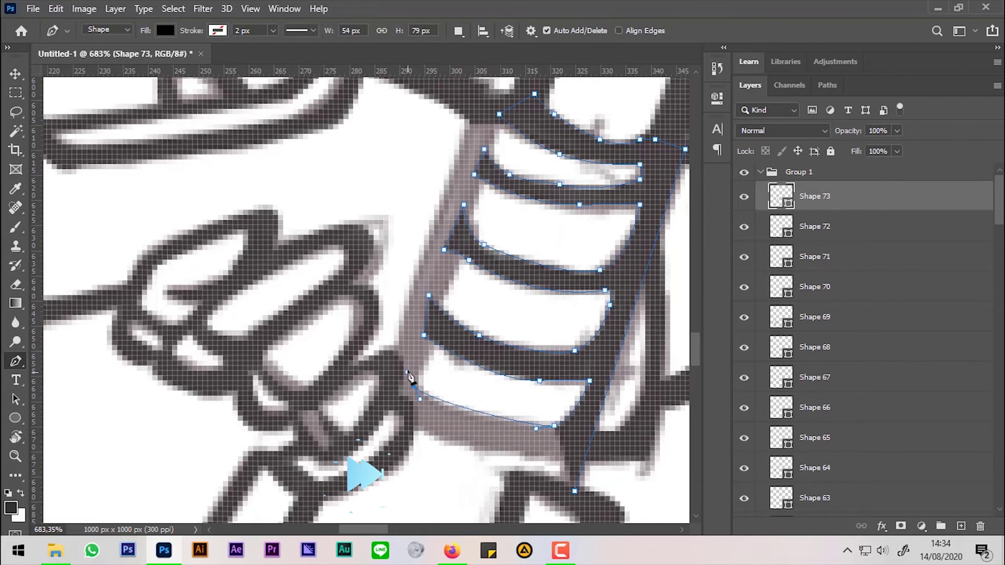
{"action": "left_click", "coordinate": [409, 371]}
{"action": "left_click", "coordinate": [414, 385]}
{"action": "left_click", "coordinate": [409, 426]}
{"action": "left_click_drag", "start_coordinate": [524, 352], "coordinate": [597, 430]}
Step: Trace the diagonal bar beside the ribs as a closed shape
{"action": "left_click", "coordinate": [552, 183]}
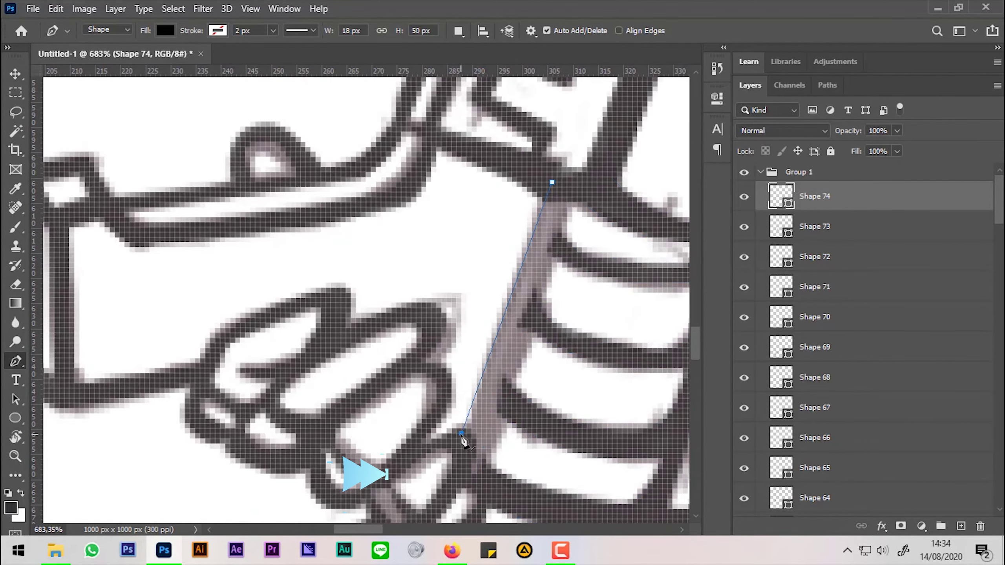
{"action": "left_click", "coordinate": [461, 434]}
{"action": "left_click", "coordinate": [486, 473]}
{"action": "left_click", "coordinate": [512, 408]}
{"action": "left_click", "coordinate": [537, 328]}
{"action": "left_click_drag", "start_coordinate": [557, 252], "coordinate": [570, 249]}
{"action": "left_click", "coordinate": [567, 252]}
{"action": "left_click_drag", "start_coordinate": [567, 196], "coordinate": [574, 190]}
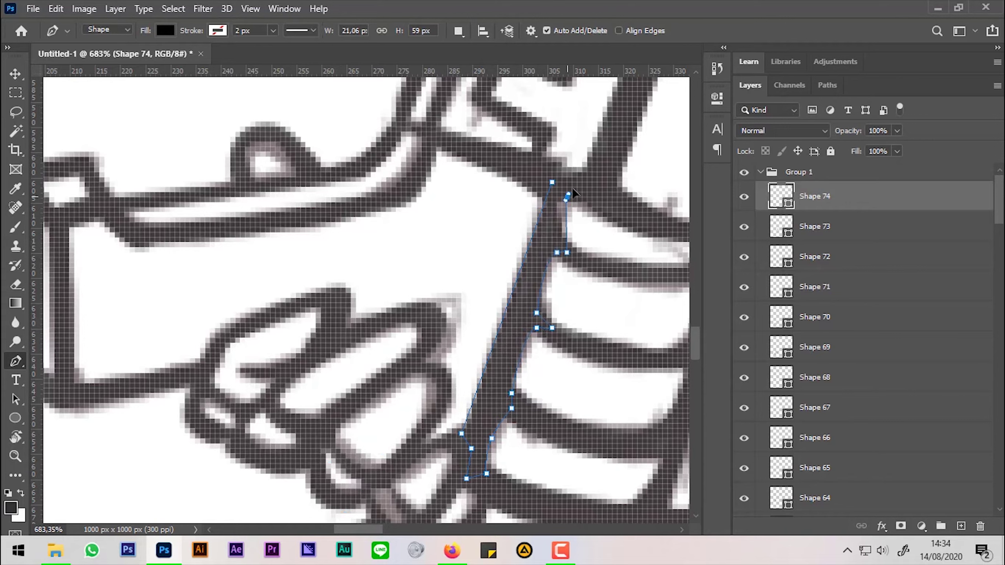
{"action": "left_click", "coordinate": [552, 183]}
{"action": "scroll", "coordinate": [514, 278], "scroll_direction": "down", "scroll_amount": 10}
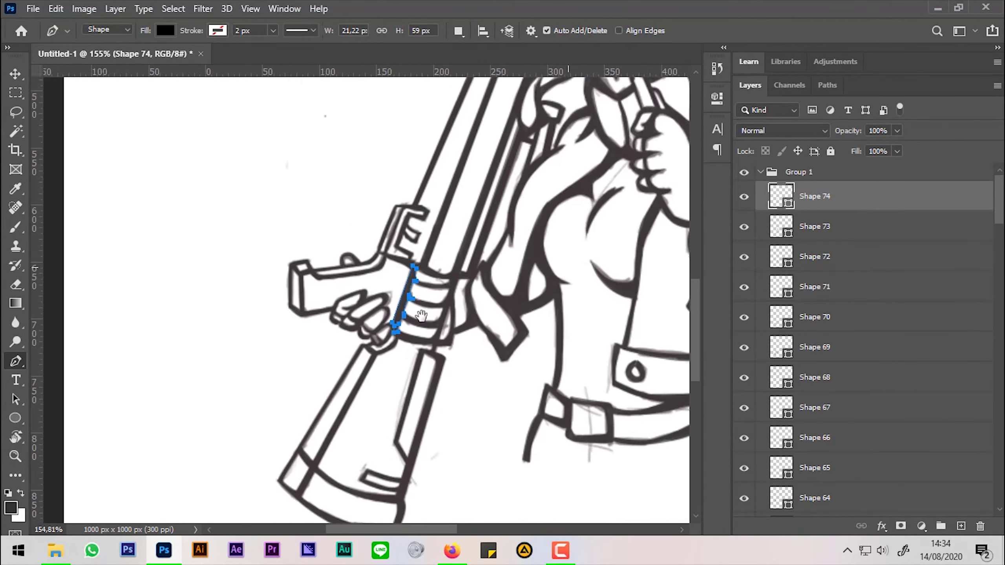
Step: Collapse Group 1, hide Sketch Esport 2, and commit the group's opacity at 100%
{"action": "scroll", "coordinate": [483, 297], "scroll_direction": "down", "scroll_amount": 1}
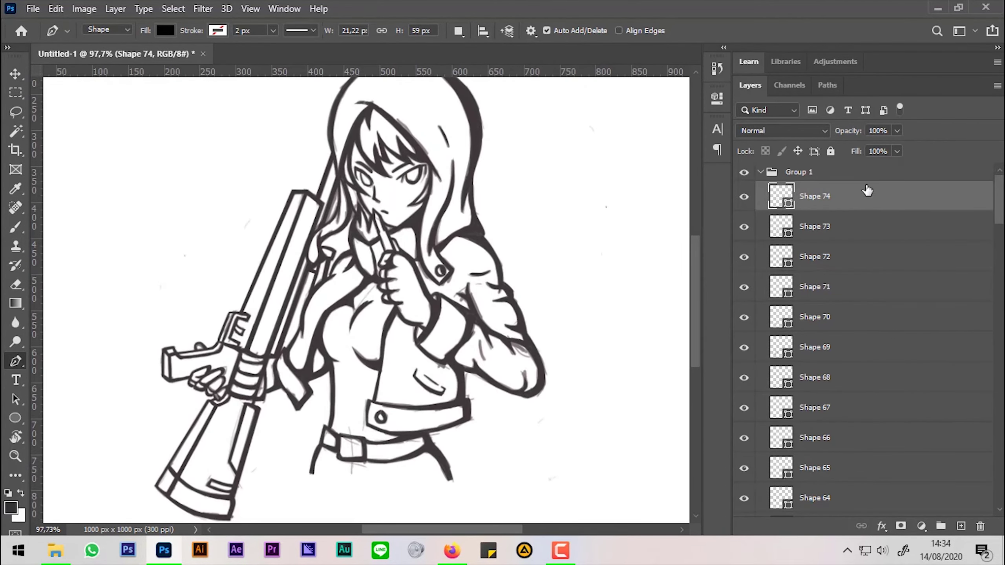
{"action": "left_click", "coordinate": [760, 173]}
{"action": "left_click", "coordinate": [744, 197]}
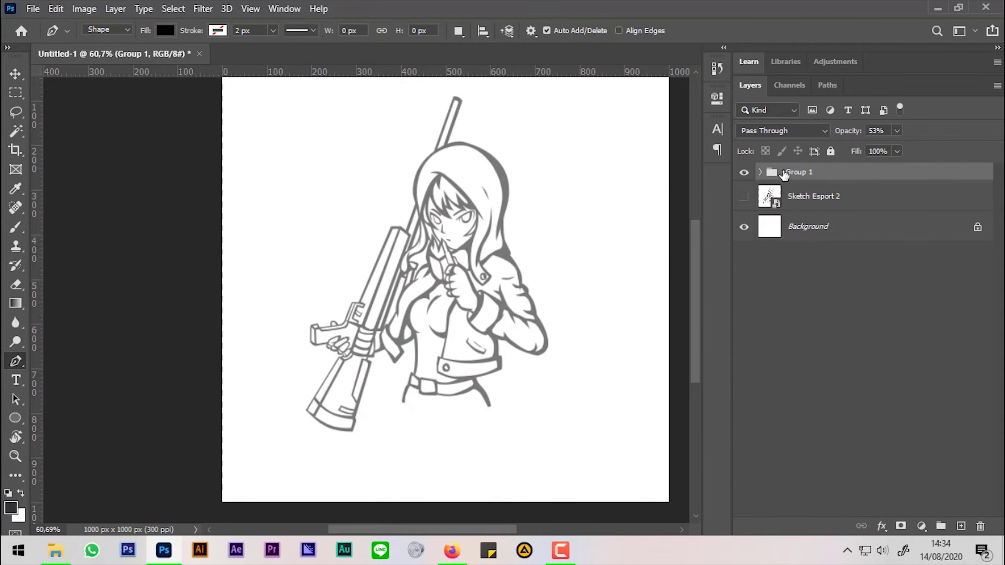
{"action": "key", "text": "Return"}
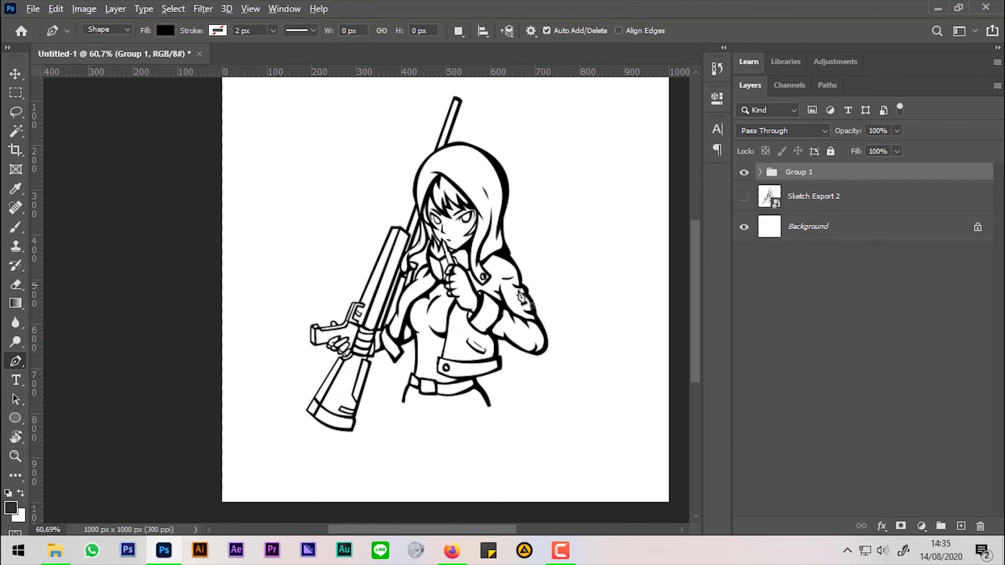
Step: Rename the line-art group to LINE and check it by hiding and showing it
{"action": "left_click_drag", "start_coordinate": [619, 243], "coordinate": [600, 254]}
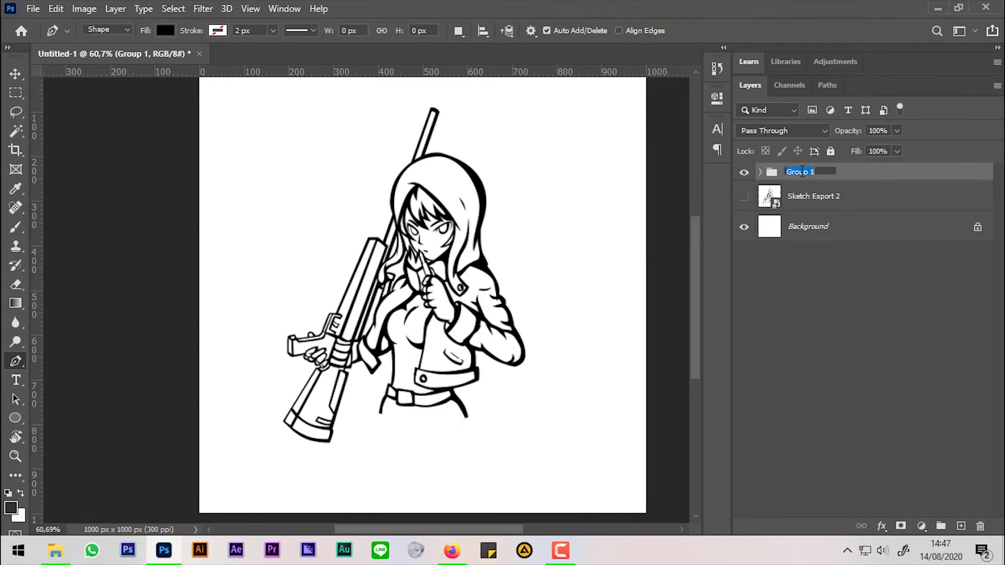
{"action": "left_click", "coordinate": [811, 172]}
{"action": "type", "text": "LINE"}
{"action": "key", "text": "Return"}
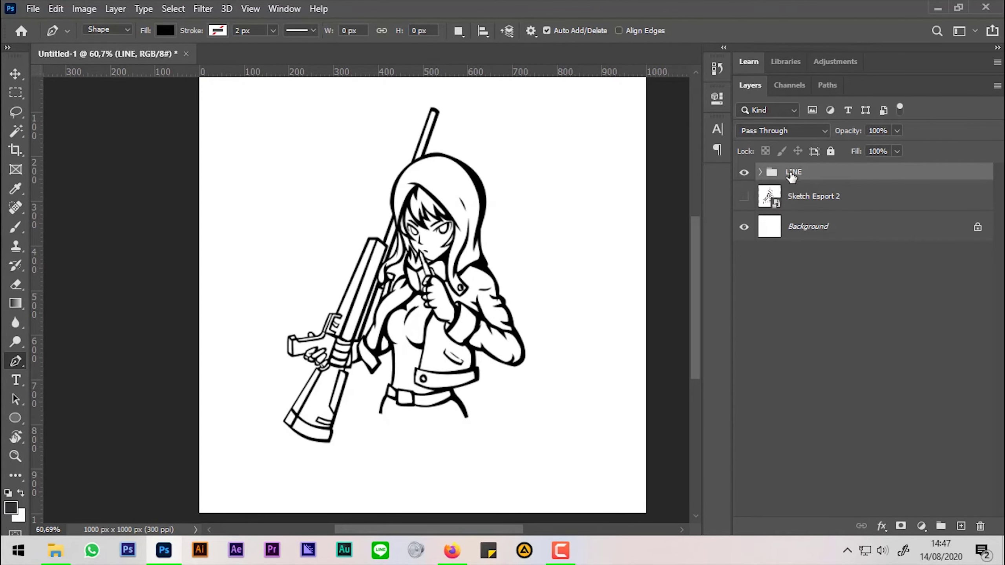
{"action": "left_click", "coordinate": [744, 173]}
{"action": "left_click", "coordinate": [744, 173]}
Step: Select the Sketch Esport 2 layer and zoom in on the girl's face
{"action": "left_click", "coordinate": [848, 203]}
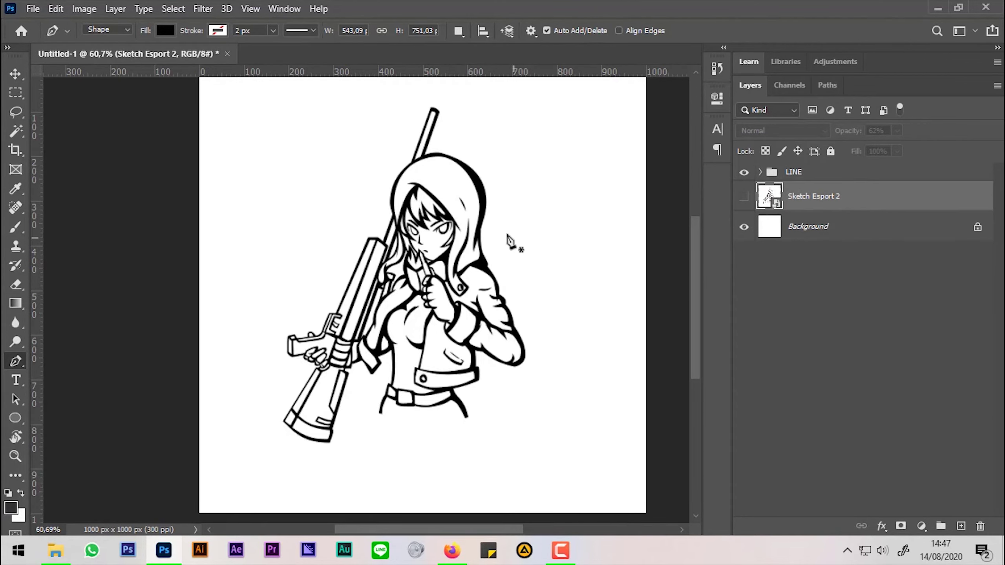
{"action": "scroll", "coordinate": [511, 242], "scroll_direction": "up", "scroll_amount": 2}
{"action": "scroll", "coordinate": [455, 262], "scroll_direction": "up", "scroll_amount": 3}
{"action": "scroll", "coordinate": [432, 273], "scroll_direction": "up", "scroll_amount": 3}
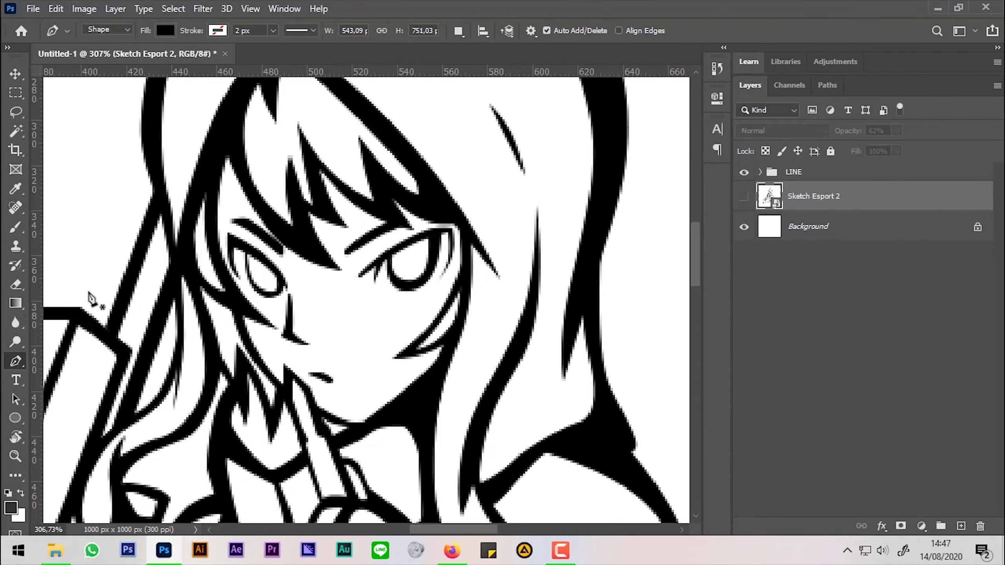
Step: Set the foreground colour to peach #ffded1
{"action": "left_click", "coordinate": [12, 505]}
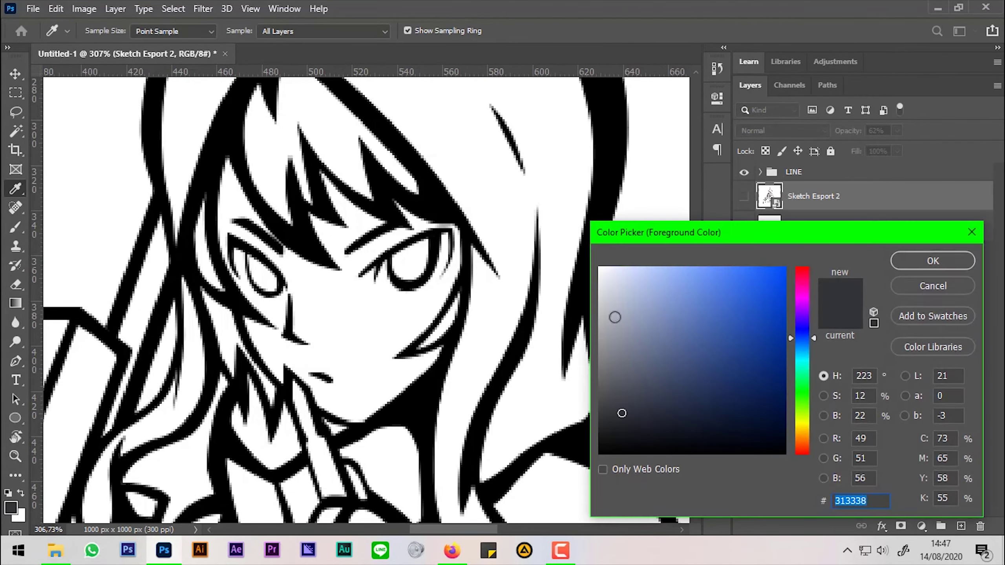
{"action": "type", "text": "ff"}
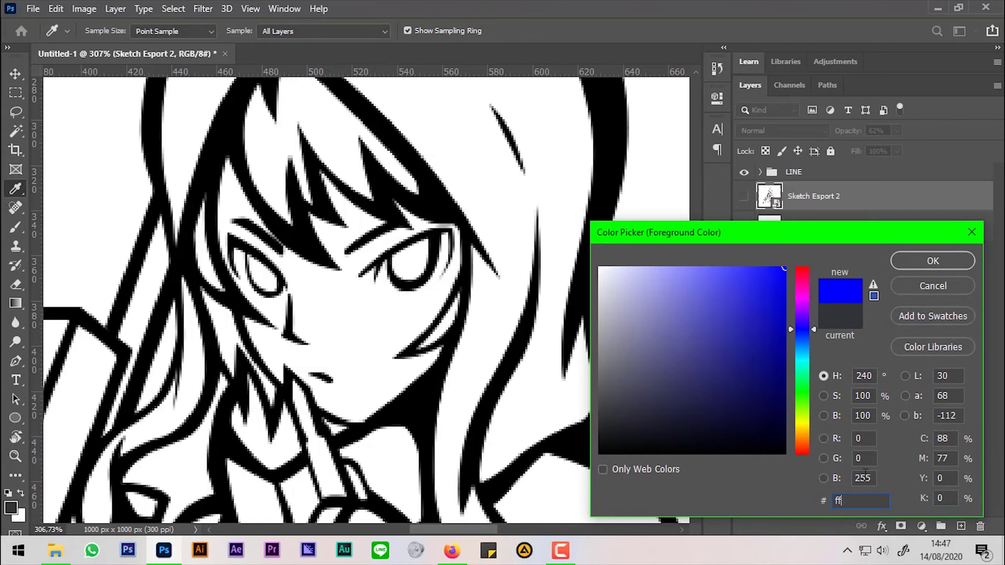
{"action": "type", "text": "dee1"}
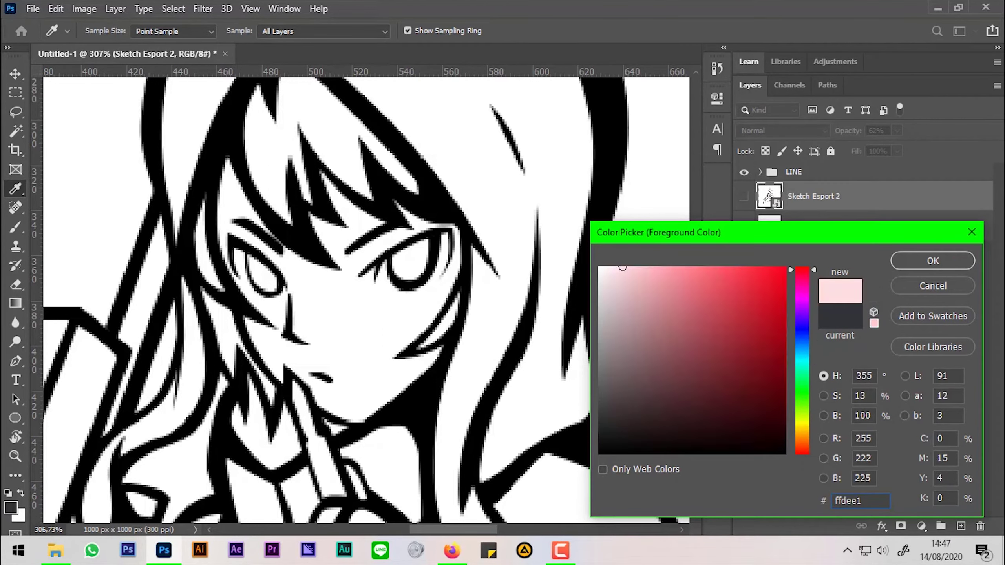
{"action": "key", "text": "Left"}
{"action": "key", "text": "BackSpace"}
{"action": "type", "text": "d"}
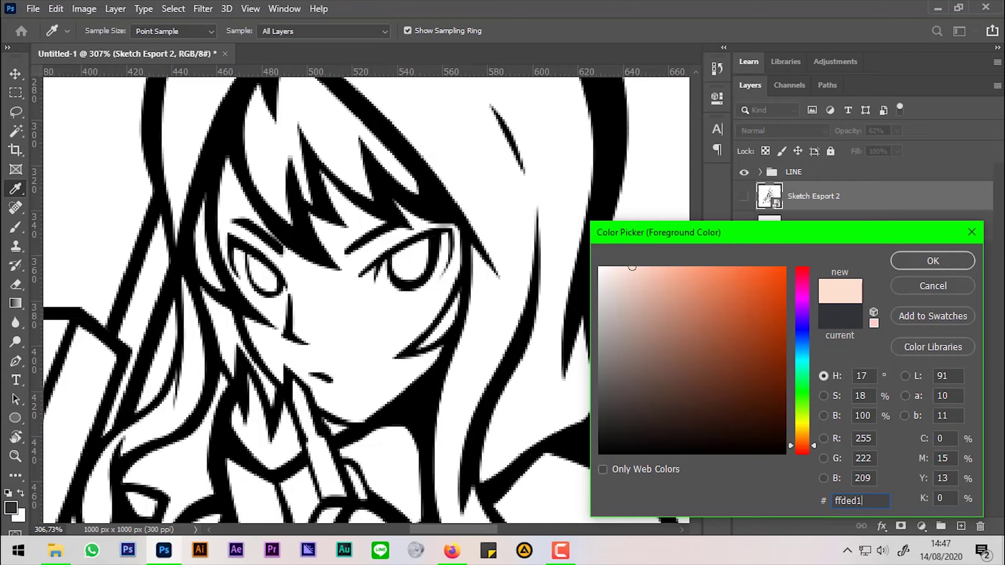
{"action": "key", "text": "Return"}
Step: With the Pen tool, trace the skin shape's outline from the face edge down the cheek
{"action": "key", "text": "p"}
{"action": "scroll", "coordinate": [331, 202], "scroll_direction": "up", "scroll_amount": 3}
{"action": "left_click", "coordinate": [307, 142]}
{"action": "left_click", "coordinate": [387, 211]}
{"action": "left_click", "coordinate": [433, 229]}
{"action": "left_click", "coordinate": [411, 175]}
{"action": "left_click_drag", "start_coordinate": [491, 219], "coordinate": [511, 223]}
{"action": "left_click", "coordinate": [532, 229]}
{"action": "left_click", "coordinate": [540, 338]}
{"action": "left_click", "coordinate": [503, 400]}
{"action": "left_click", "coordinate": [456, 448]}
{"action": "left_click_drag", "start_coordinate": [525, 436], "coordinate": [531, 420]}
{"action": "left_click_drag", "start_coordinate": [457, 528], "coordinate": [493, 433]}
{"action": "scroll", "coordinate": [492, 434], "scroll_direction": "down", "scroll_amount": 1}
Step: Continue the skin outline along the jaw, hair edge and forehead, closing the shape
{"action": "left_click", "coordinate": [527, 388]}
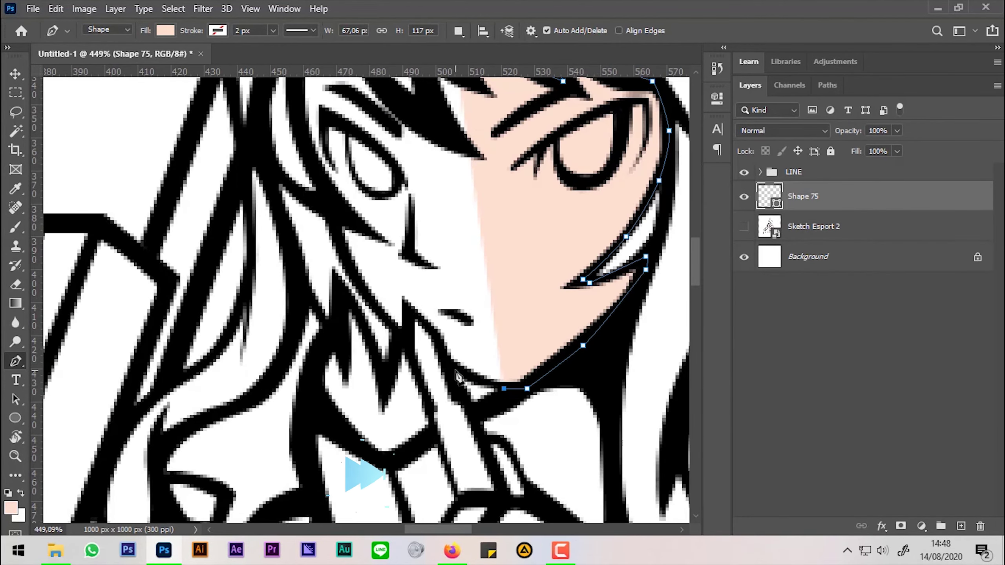
{"action": "left_click", "coordinate": [454, 369]}
{"action": "left_click", "coordinate": [437, 336]}
{"action": "left_click", "coordinate": [412, 316]}
{"action": "left_click", "coordinate": [408, 339]}
{"action": "left_click", "coordinate": [346, 220]}
{"action": "left_click", "coordinate": [329, 217]}
{"action": "scroll", "coordinate": [356, 198], "scroll_direction": "up", "scroll_amount": 5}
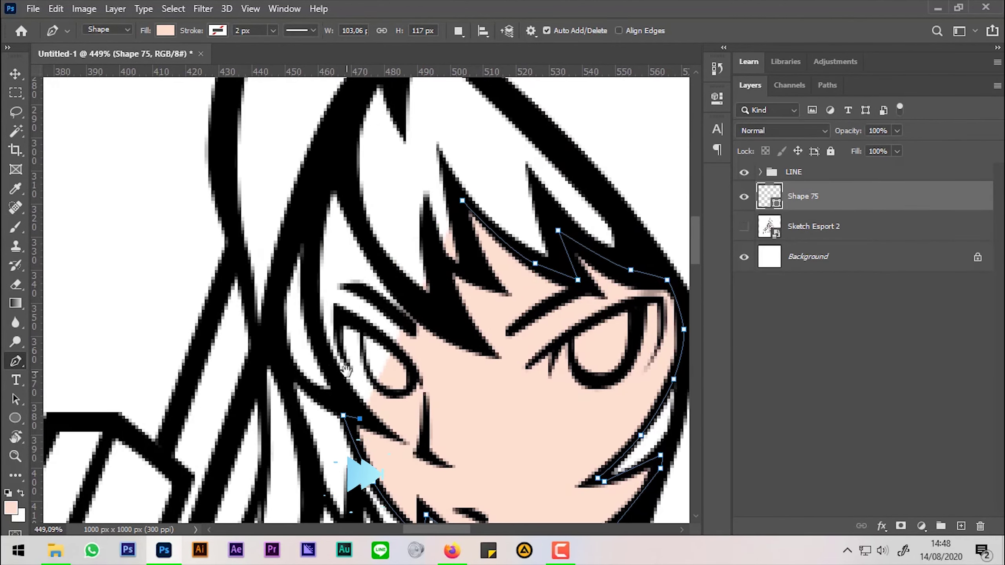
{"action": "left_click", "coordinate": [333, 168]}
{"action": "left_click", "coordinate": [413, 307]}
{"action": "left_click", "coordinate": [452, 330]}
{"action": "left_click", "coordinate": [436, 263]}
{"action": "left_click", "coordinate": [479, 277]}
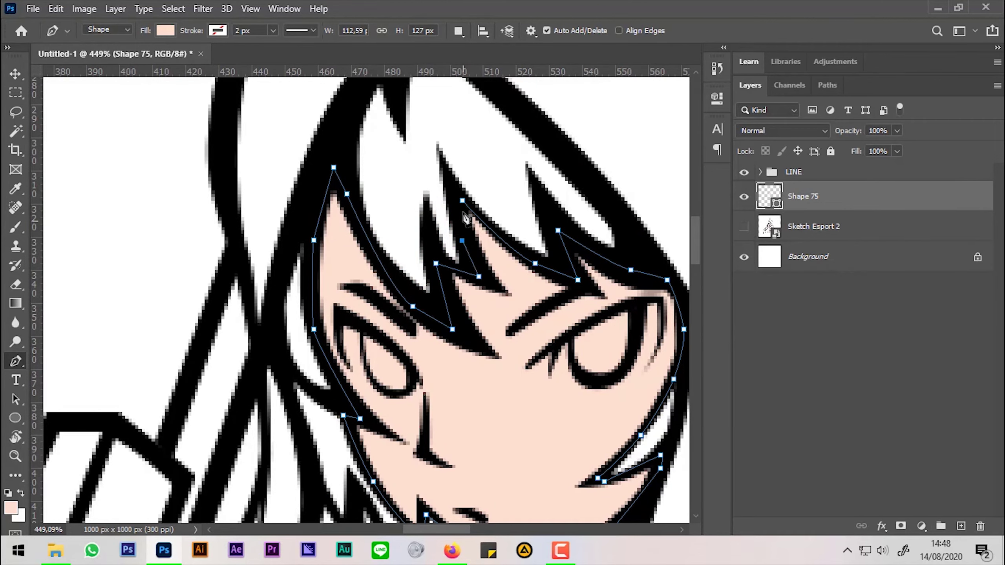
{"action": "left_click", "coordinate": [462, 201]}
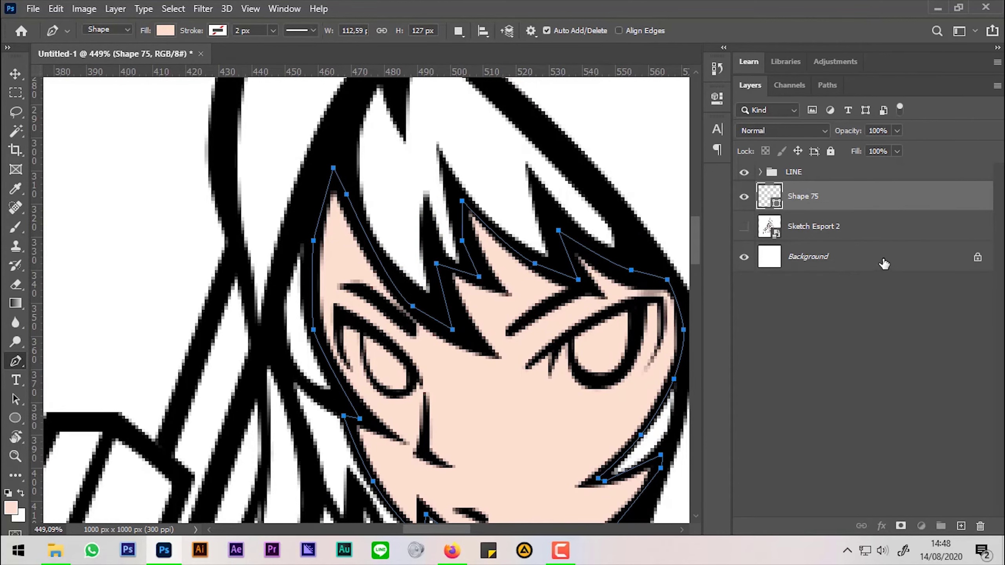
Step: Deselect the finished shape and make the Shape 75 skin layer active
{"action": "left_click", "coordinate": [884, 257]}
{"action": "scroll", "coordinate": [526, 386], "scroll_direction": "down", "scroll_amount": 3}
{"action": "scroll", "coordinate": [526, 386], "scroll_direction": "down", "scroll_amount": 3}
{"action": "scroll", "coordinate": [382, 295], "scroll_direction": "up", "scroll_amount": 2}
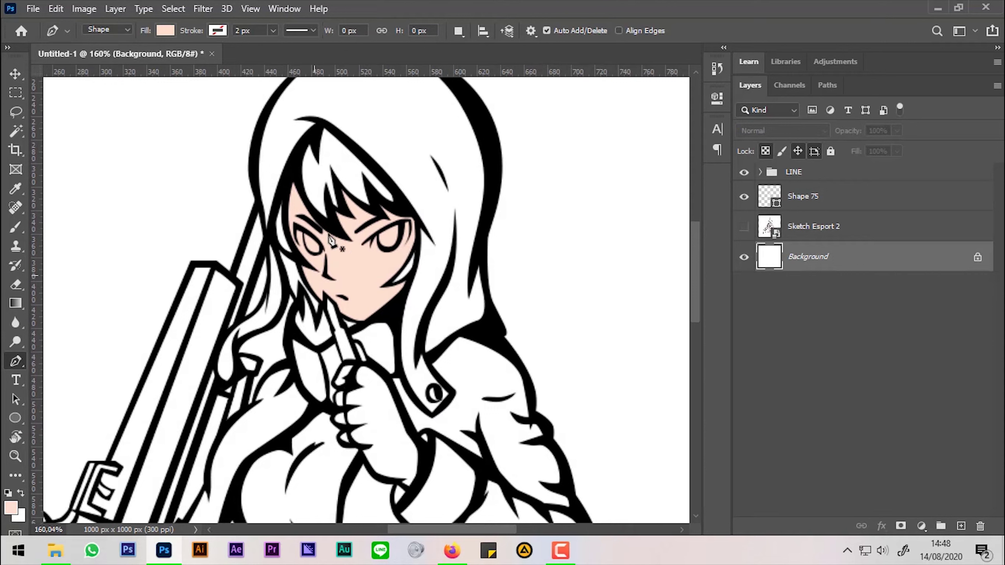
{"action": "left_click", "coordinate": [825, 201]}
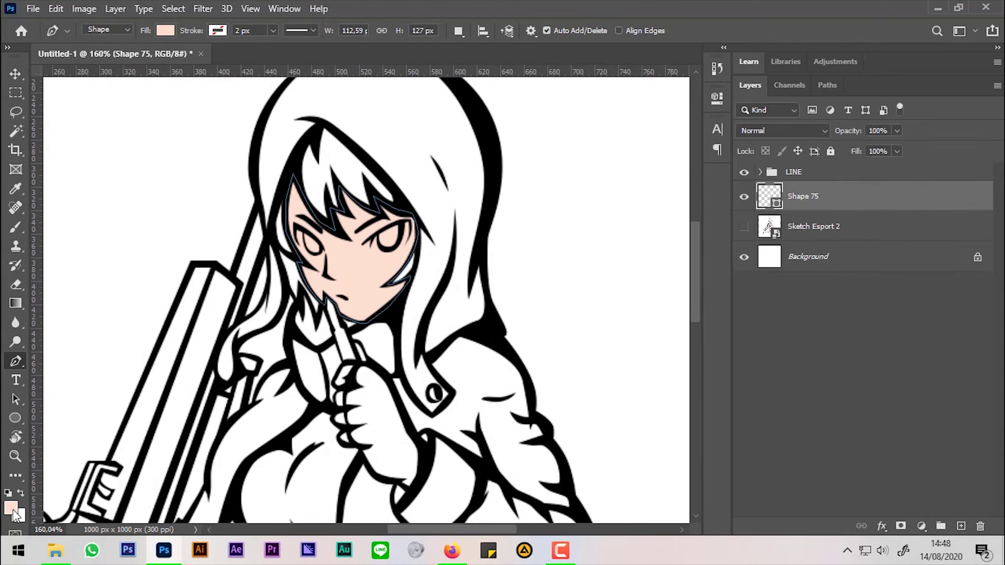
Step: Set the foreground colour to white and add a new layer above Shape 75
{"action": "left_click", "coordinate": [12, 509]}
{"action": "left_click_drag", "start_coordinate": [627, 268], "coordinate": [584, 251]}
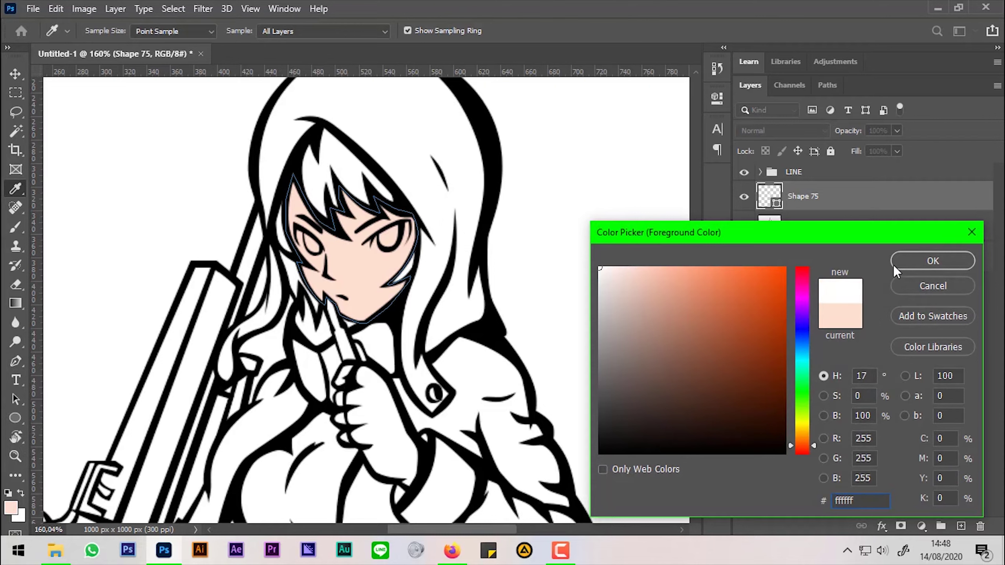
{"action": "left_click", "coordinate": [913, 260]}
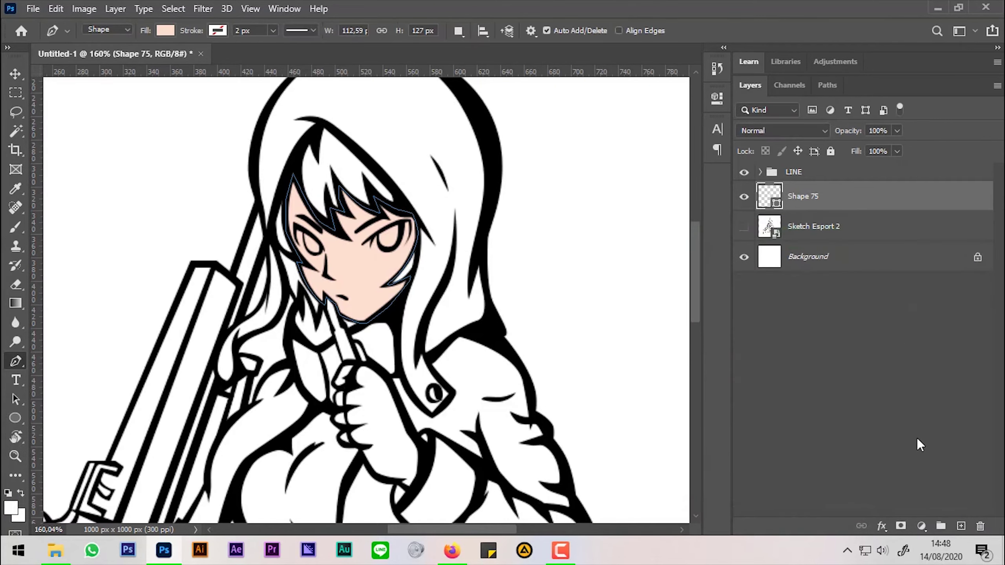
{"action": "left_click", "coordinate": [961, 526]}
{"action": "scroll", "coordinate": [486, 218], "scroll_direction": "up", "scroll_amount": 3}
{"action": "scroll", "coordinate": [486, 218], "scroll_direction": "up", "scroll_amount": 3}
{"action": "scroll", "coordinate": [486, 218], "scroll_direction": "up", "scroll_amount": 3}
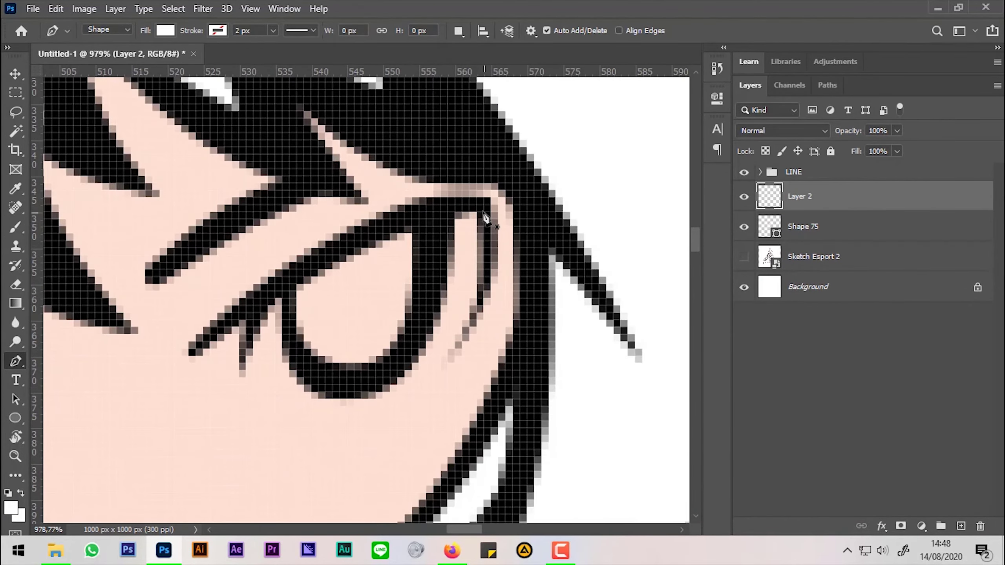
Step: Trace a white eye-white shape over the right eye
{"action": "left_click_drag", "start_coordinate": [422, 393], "coordinate": [420, 402]}
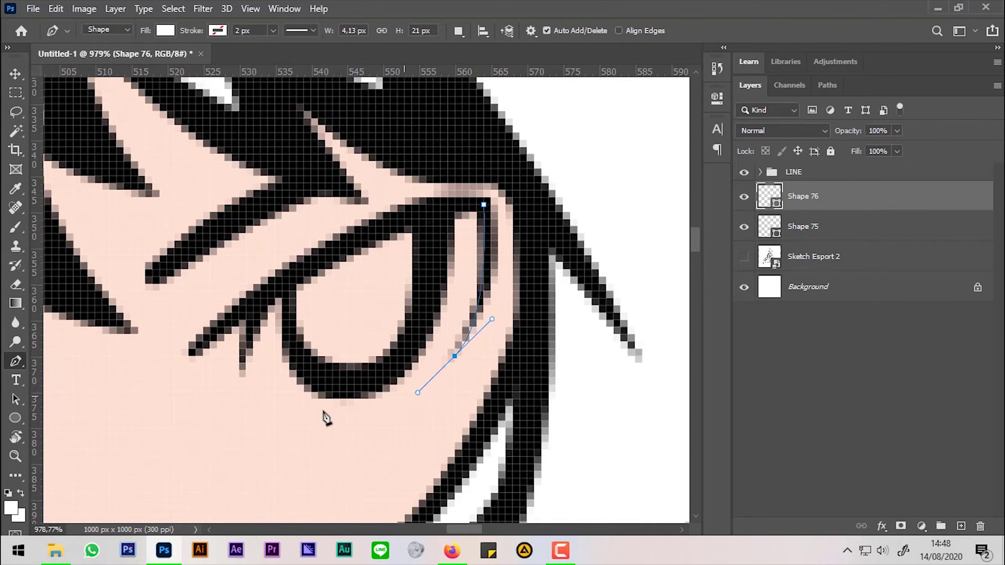
{"action": "left_click", "coordinate": [239, 370]}
{"action": "left_click_drag", "start_coordinate": [351, 381], "coordinate": [346, 399]}
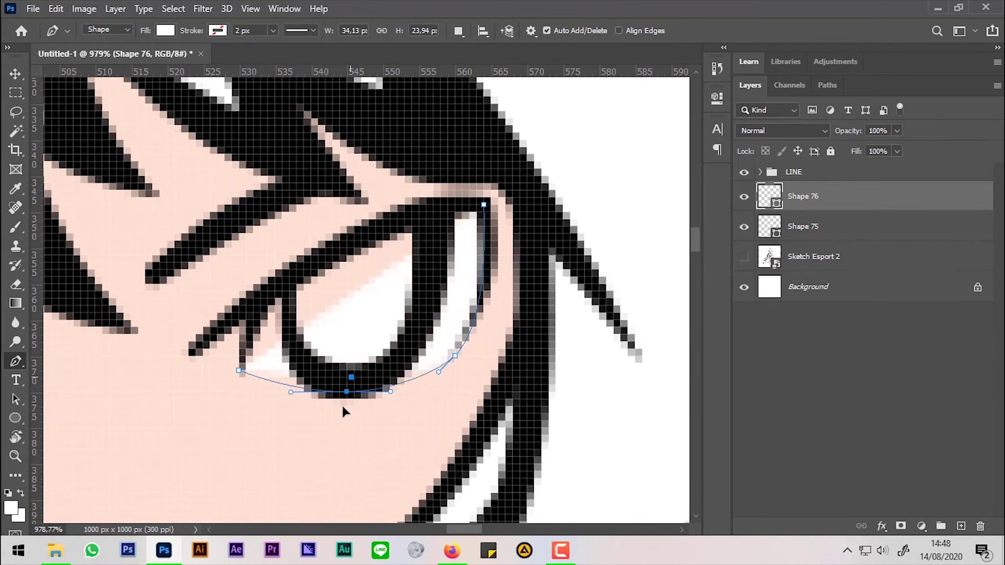
{"action": "left_click", "coordinate": [260, 298]}
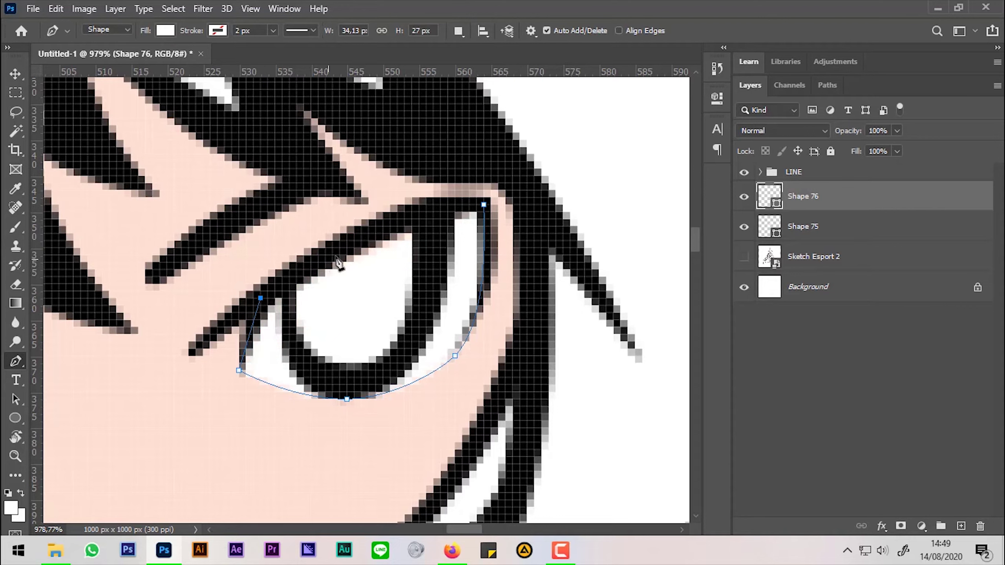
{"action": "left_click", "coordinate": [484, 205]}
{"action": "scroll", "coordinate": [564, 273], "scroll_direction": "down", "scroll_amount": 3}
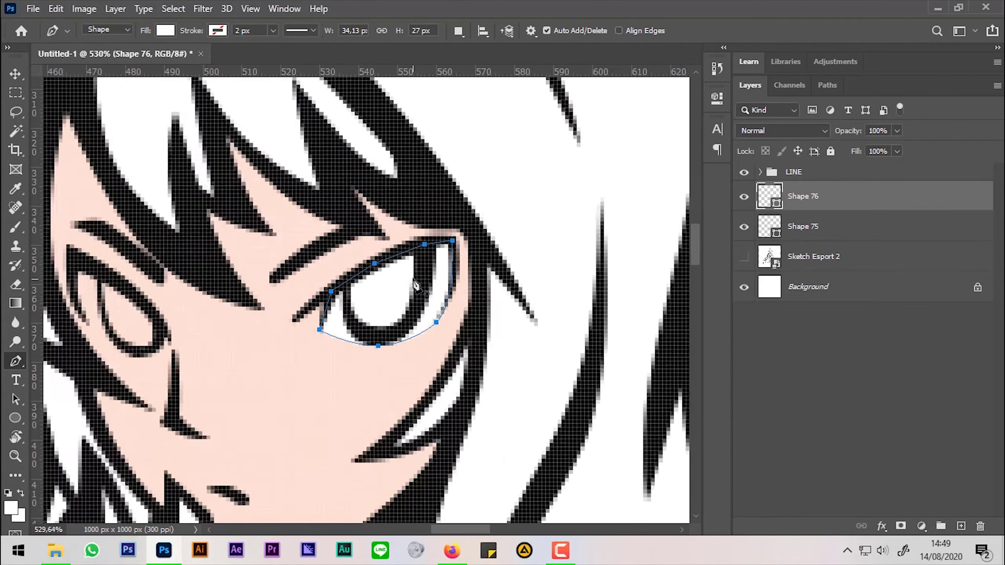
{"action": "scroll", "coordinate": [563, 273], "scroll_direction": "down", "scroll_amount": 1}
Step: Add a new layer above Shape 76 and set the foreground colour to light grey #d3d3d3
{"action": "left_click", "coordinate": [961, 527]}
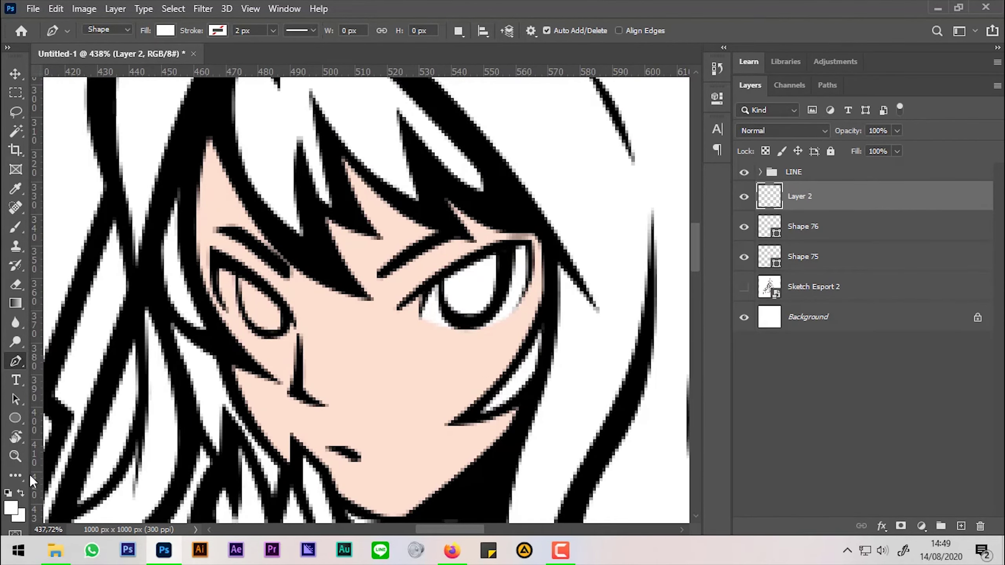
{"action": "left_click", "coordinate": [14, 509]}
{"action": "type", "text": "d3d3d3"}
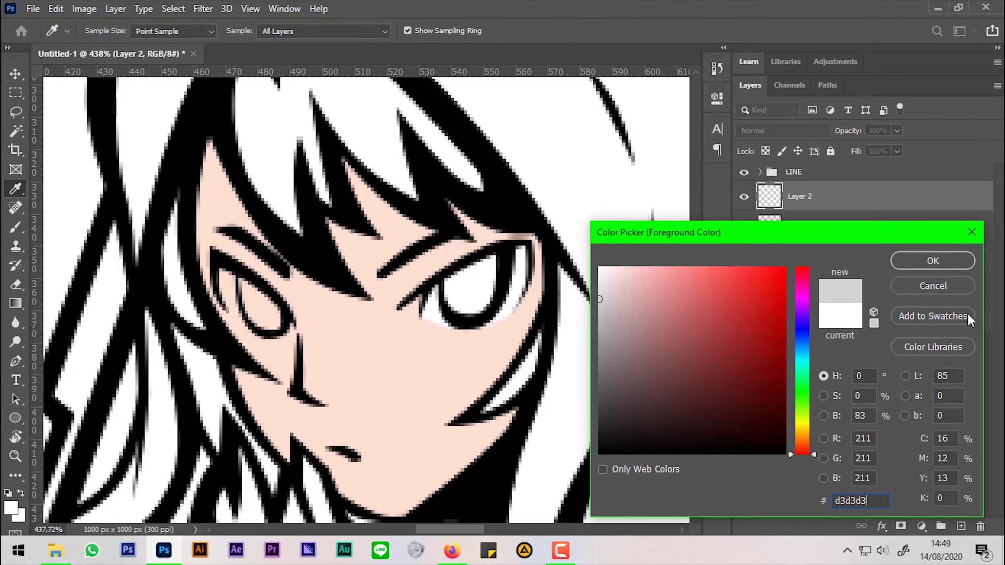
{"action": "left_click", "coordinate": [934, 263]}
{"action": "key", "text": "p"}
Step: Draw a light grey eye-white shape, Shape 77, filling the left eye
{"action": "scroll", "coordinate": [303, 320], "scroll_direction": "up", "scroll_amount": 3}
{"action": "left_click_drag", "start_coordinate": [265, 292], "coordinate": [360, 342]}
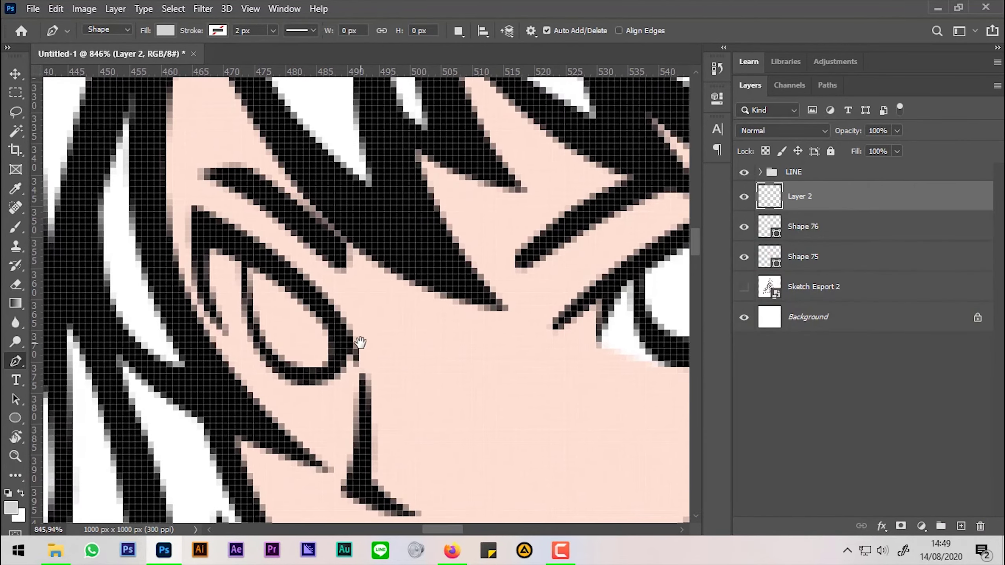
{"action": "left_click", "coordinate": [358, 361]}
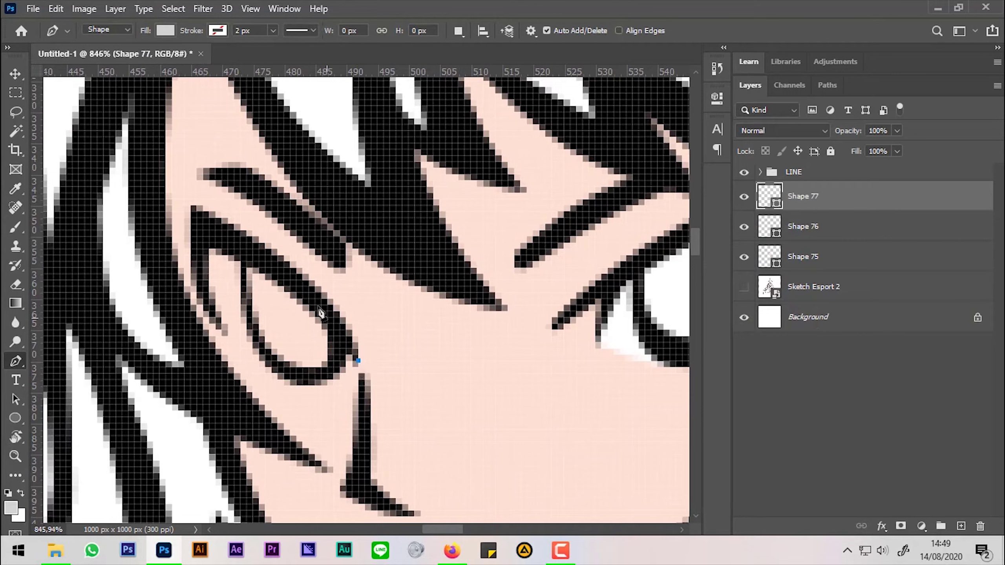
{"action": "left_click", "coordinate": [203, 230]}
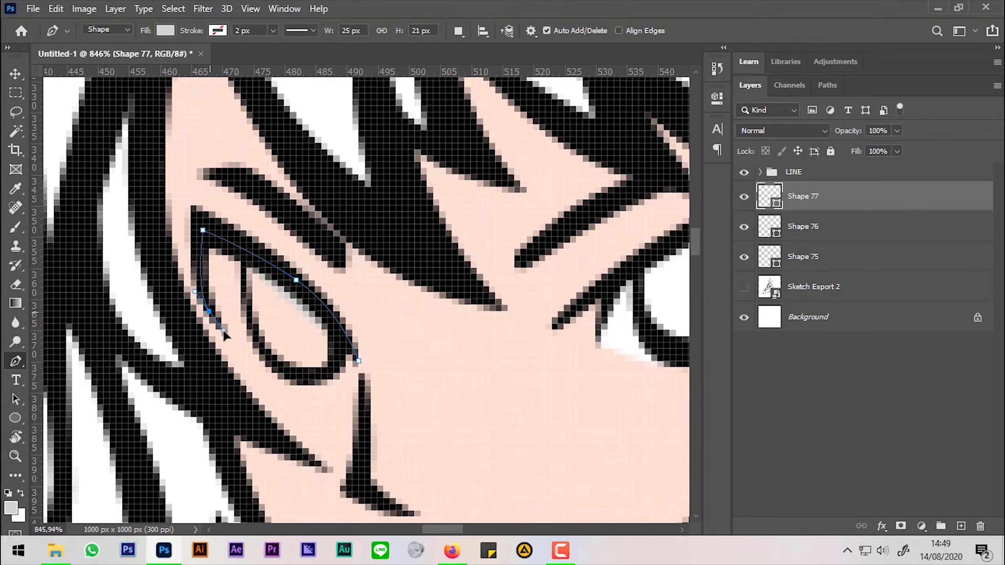
{"action": "left_click_drag", "start_coordinate": [223, 332], "coordinate": [224, 331]}
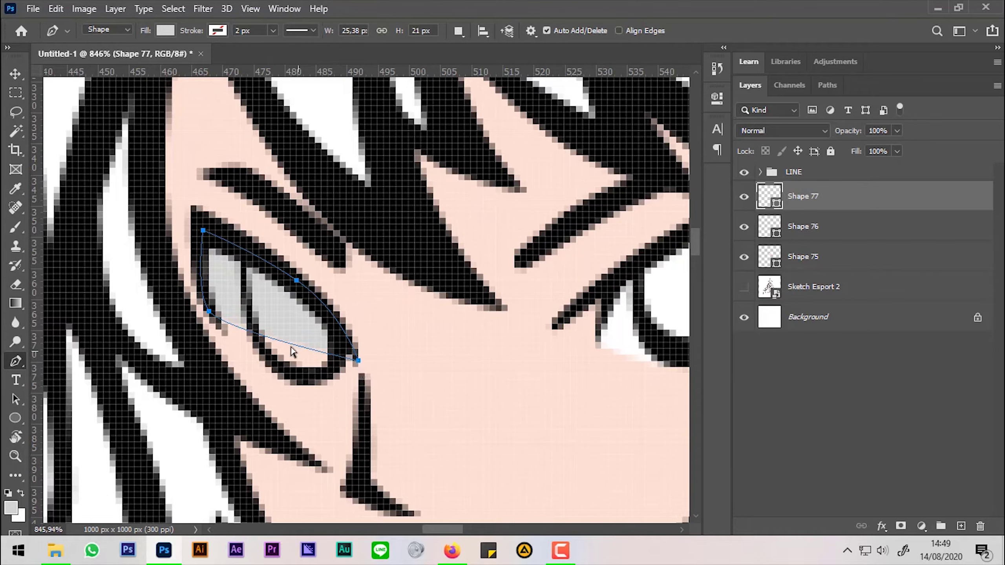
{"action": "left_click_drag", "start_coordinate": [280, 346], "coordinate": [282, 376]}
{"action": "left_click_drag", "start_coordinate": [217, 322], "coordinate": [223, 342]}
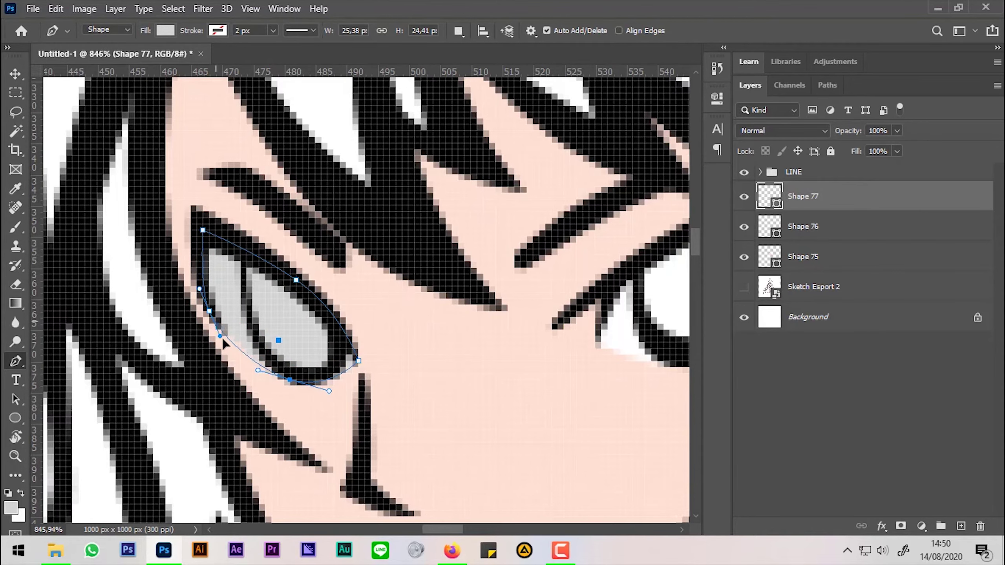
{"action": "scroll", "coordinate": [268, 339], "scroll_direction": "down", "scroll_amount": 3}
{"action": "scroll", "coordinate": [268, 339], "scroll_direction": "down", "scroll_amount": 2}
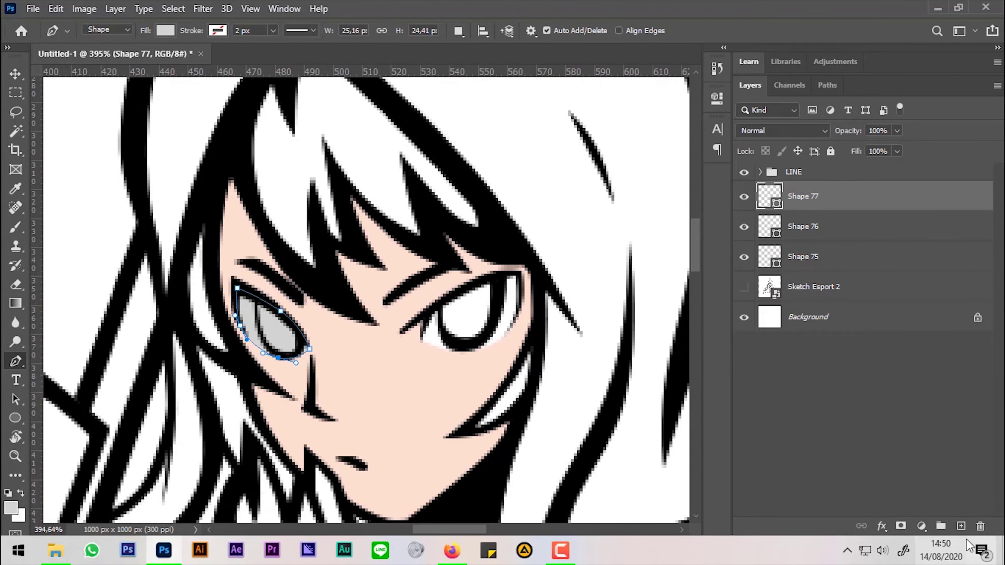
Step: Add two empty layers, Layer 2 and Layer 3, above Shape 77
{"action": "left_click", "coordinate": [961, 525]}
{"action": "scroll", "coordinate": [422, 348], "scroll_direction": "down", "scroll_amount": 1}
{"action": "scroll", "coordinate": [425, 360], "scroll_direction": "down", "scroll_amount": 1}
{"action": "scroll", "coordinate": [421, 348], "scroll_direction": "down", "scroll_amount": 1}
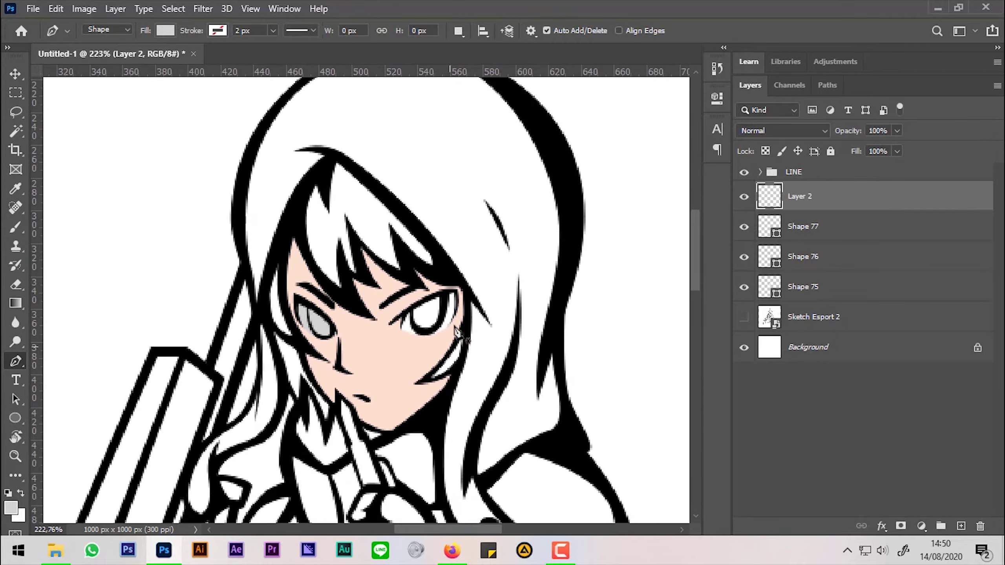
{"action": "left_click", "coordinate": [961, 525]}
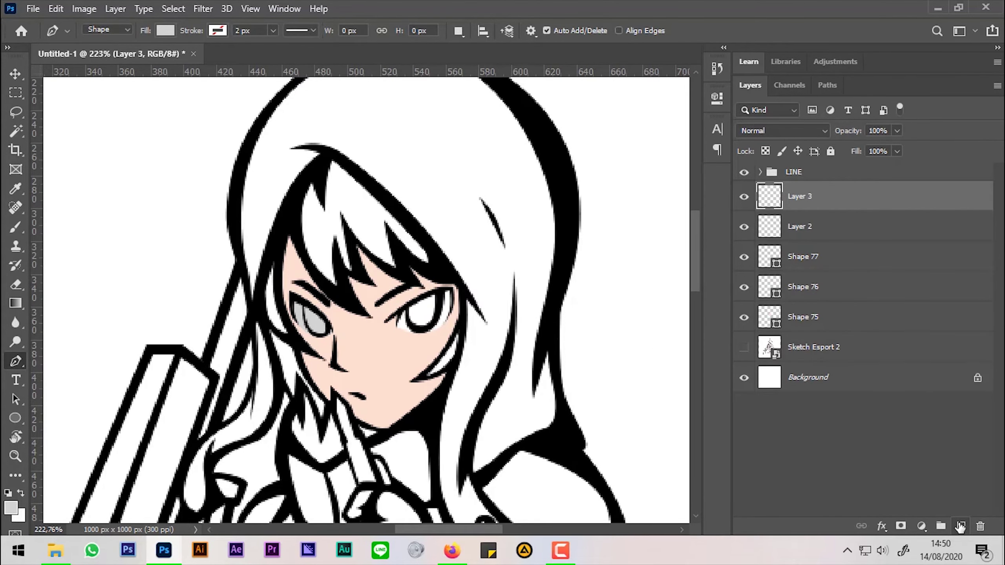
Step: Undo the extra empty layer and set the foreground colour to light cyan #8ce4ea
{"action": "key", "text": "ctrl+z"}
{"action": "left_click", "coordinate": [11, 507]}
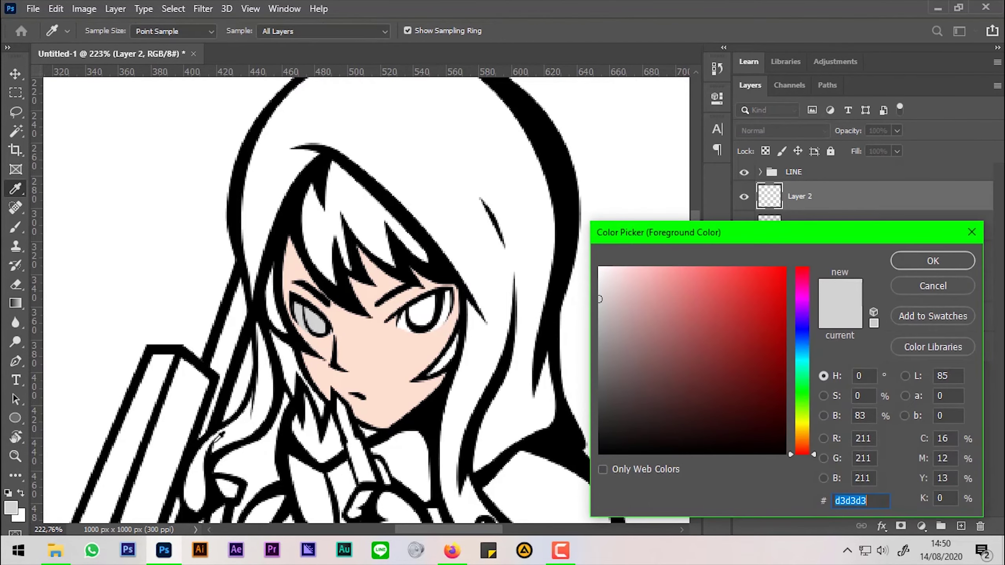
{"action": "type", "text": "8c"}
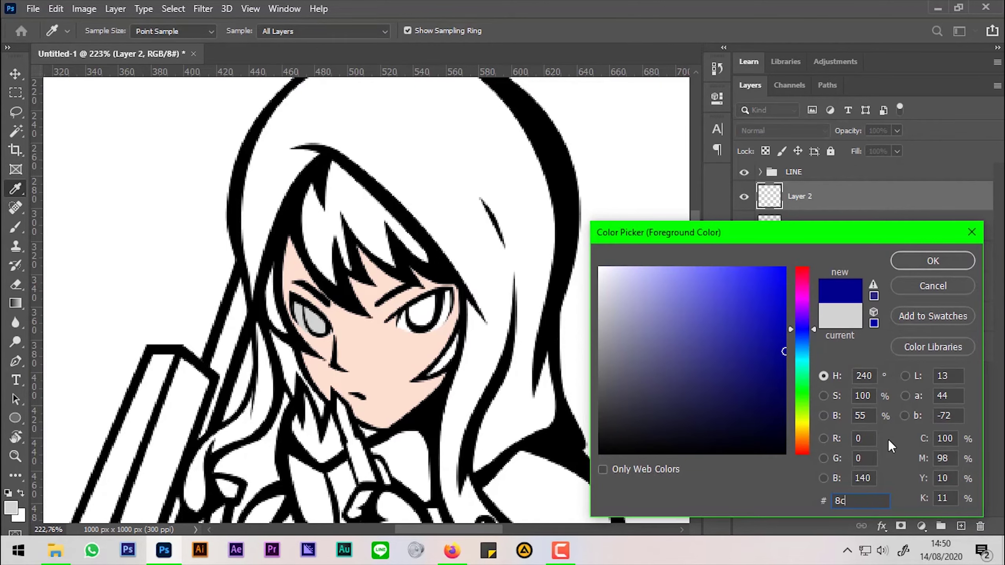
{"action": "type", "text": "e4ea"}
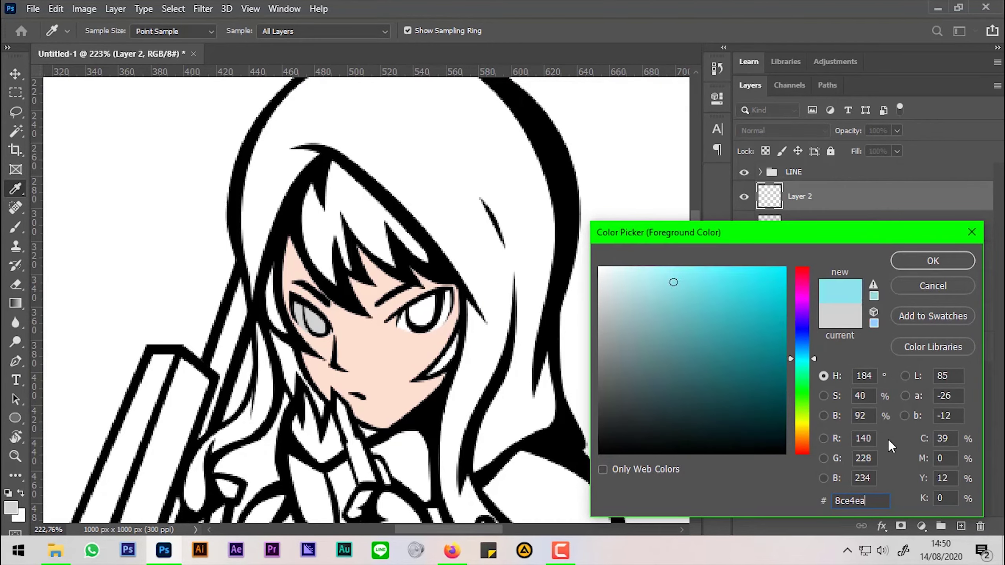
{"action": "left_click", "coordinate": [933, 262]}
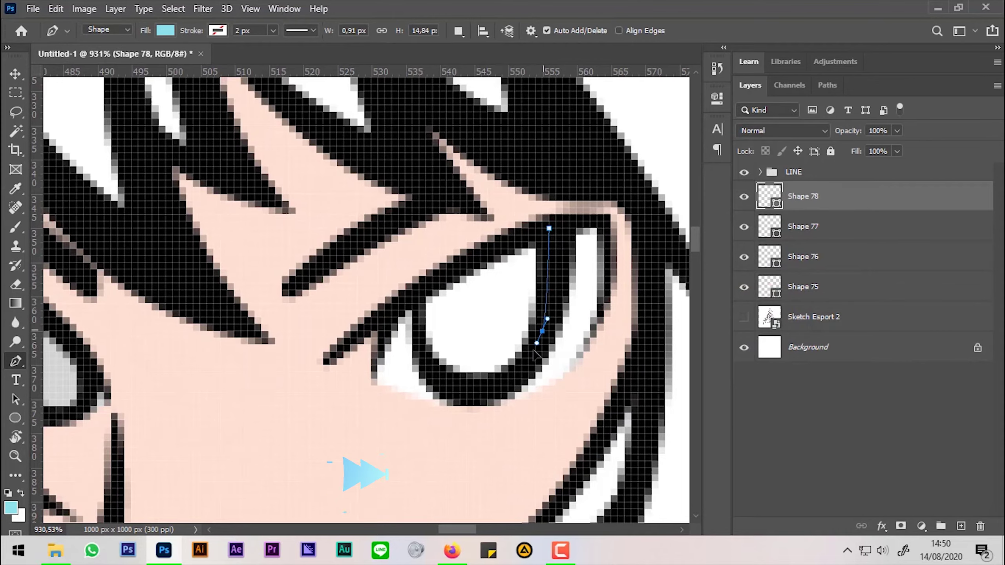
Step: Close the first cyan iris shape and trace the second eye's iris, then fit the character on screen
{"action": "left_click", "coordinate": [418, 351]}
{"action": "left_click", "coordinate": [429, 241]}
{"action": "left_click", "coordinate": [435, 329]}
{"action": "left_click", "coordinate": [475, 371]}
{"action": "left_click", "coordinate": [517, 371]}
{"action": "left_click", "coordinate": [524, 316]}
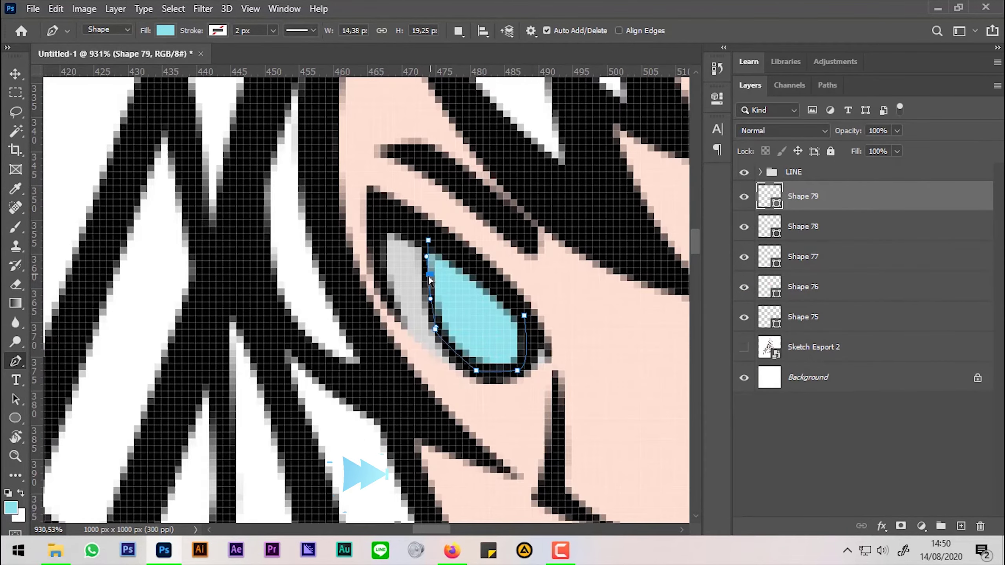
{"action": "left_click", "coordinate": [428, 241]}
{"action": "key", "text": "ctrl+0"}
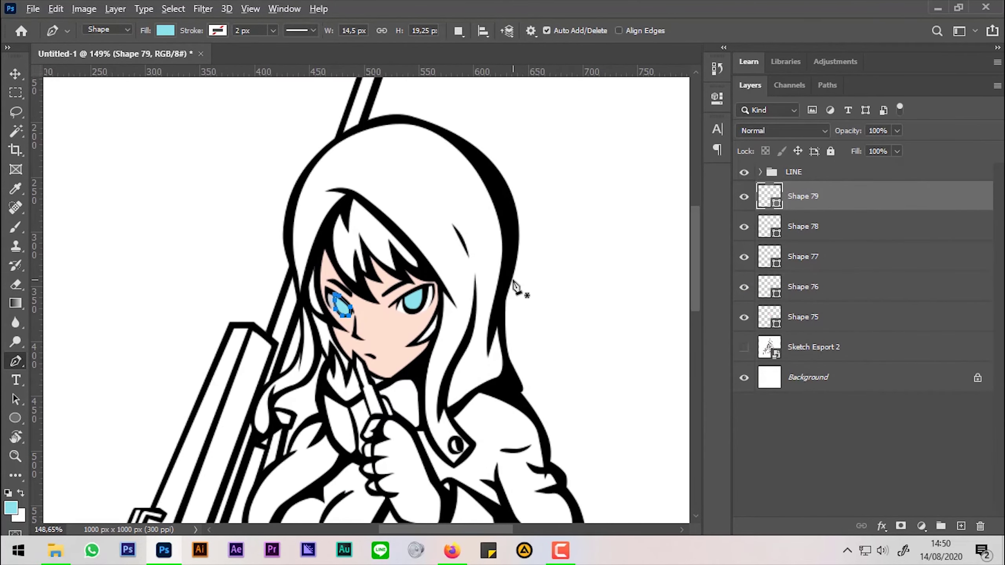
{"action": "scroll", "coordinate": [517, 287], "scroll_direction": "down", "scroll_amount": 1}
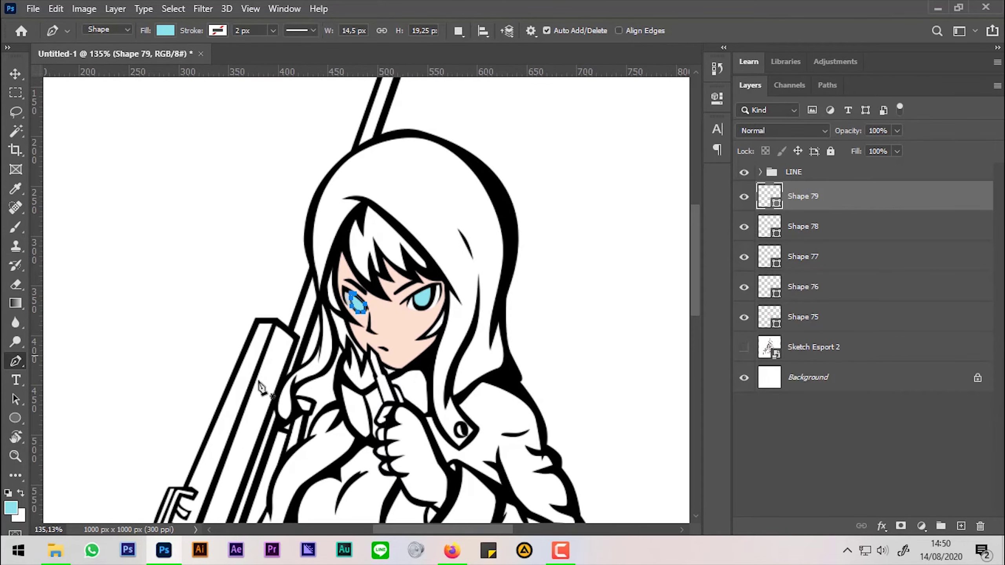
{"action": "scroll", "coordinate": [535, 263], "scroll_direction": "down", "scroll_amount": 2}
{"action": "scroll", "coordinate": [536, 269], "scroll_direction": "down", "scroll_amount": 2}
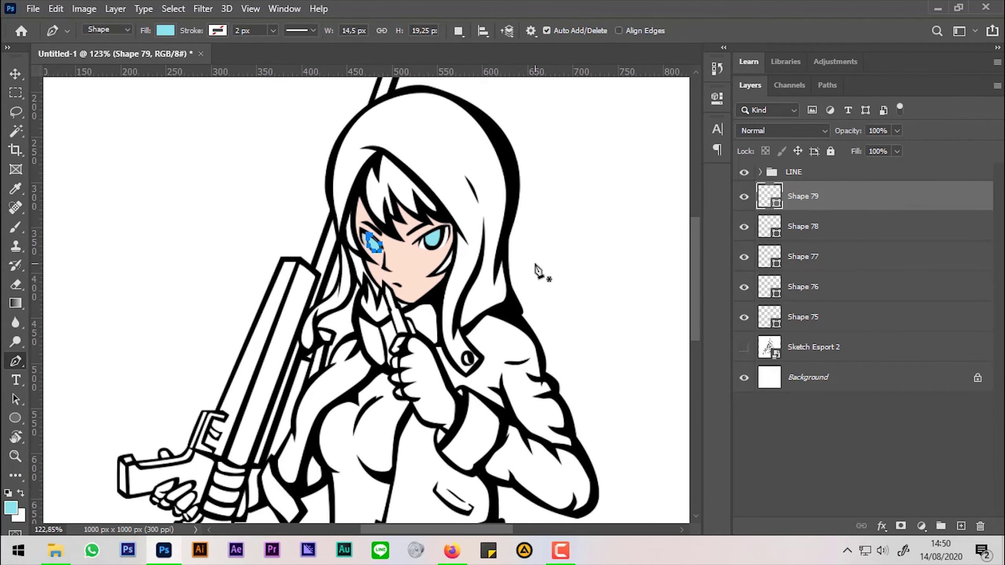
{"action": "scroll", "coordinate": [538, 271], "scroll_direction": "down", "scroll_amount": 1}
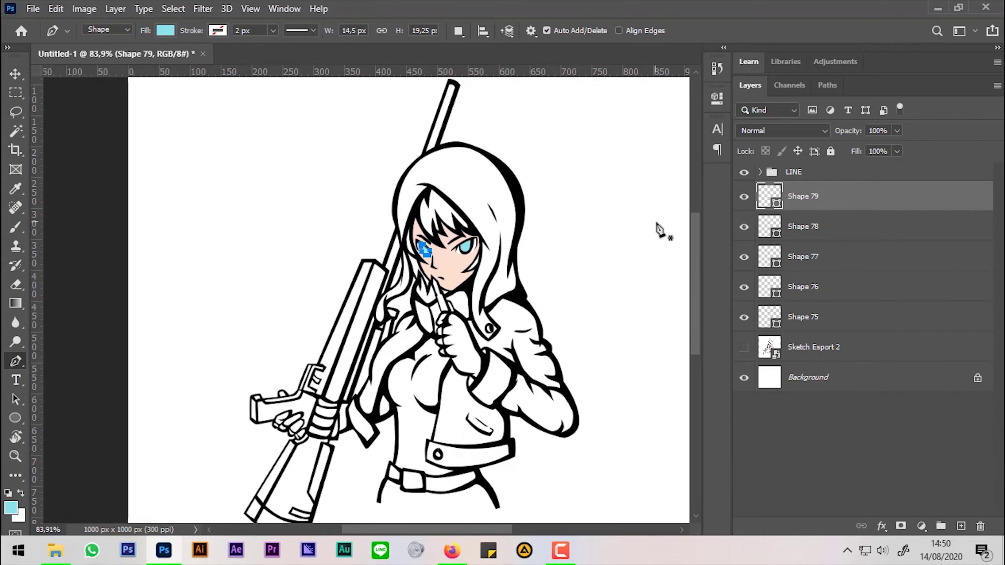
Step: Add a new layer for the hair and confirm the tan foreground colour
{"action": "left_click", "coordinate": [962, 527]}
{"action": "left_click", "coordinate": [11, 507]}
{"action": "left_click", "coordinate": [778, 325]}
{"action": "key", "text": "Return"}
{"action": "scroll", "coordinate": [411, 191], "scroll_direction": "up", "scroll_amount": 3}
{"action": "scroll", "coordinate": [411, 190], "scroll_direction": "up", "scroll_amount": 5}
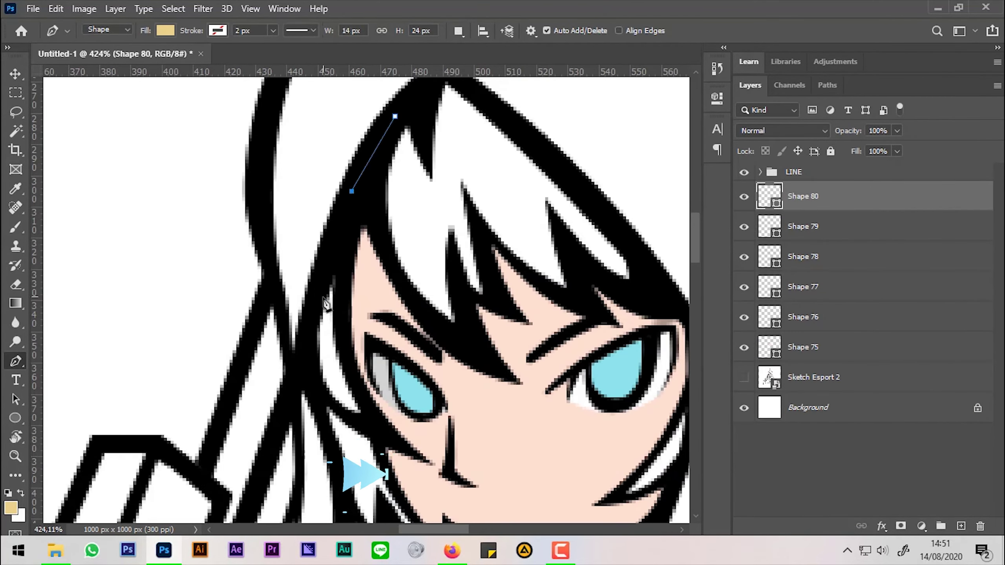
Step: Trace the left side of the tan hair shape, with zigzag points in the bangs
{"action": "left_click", "coordinate": [227, 240]}
{"action": "left_click", "coordinate": [265, 359]}
{"action": "left_click", "coordinate": [301, 414]}
{"action": "left_click", "coordinate": [342, 454]}
{"action": "left_click", "coordinate": [355, 405]}
{"action": "left_click", "coordinate": [307, 340]}
{"action": "left_click", "coordinate": [282, 258]}
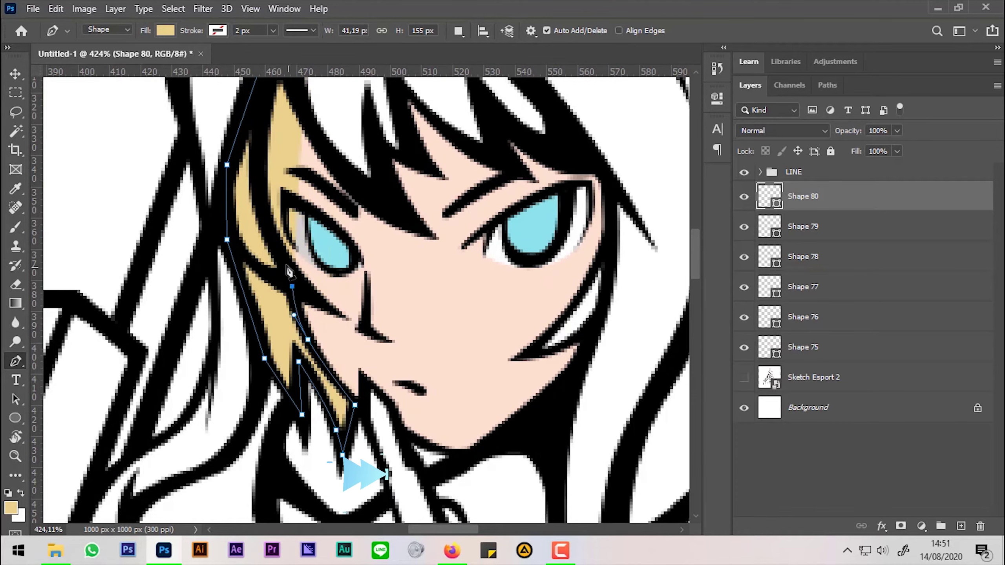
{"action": "scroll", "coordinate": [336, 277], "scroll_direction": "up", "scroll_amount": 5}
{"action": "left_click", "coordinate": [384, 344]}
{"action": "left_click", "coordinate": [409, 308]}
{"action": "left_click", "coordinate": [431, 244]}
Step: Trace the hair's right edge past the cheek and close the tan hair shape
{"action": "left_click", "coordinate": [513, 316]}
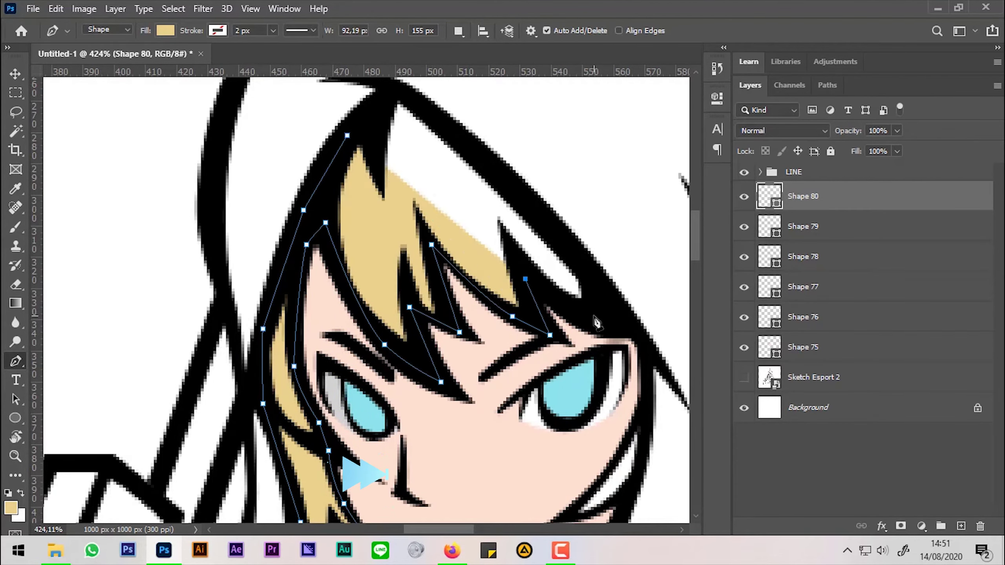
{"action": "left_click_drag", "start_coordinate": [526, 301], "coordinate": [446, 189]}
{"action": "left_click", "coordinate": [514, 205]}
{"action": "left_click", "coordinate": [567, 245]}
{"action": "left_click", "coordinate": [555, 307]}
{"action": "left_click", "coordinate": [486, 405]}
{"action": "scroll", "coordinate": [517, 416], "scroll_direction": "down", "scroll_amount": 2}
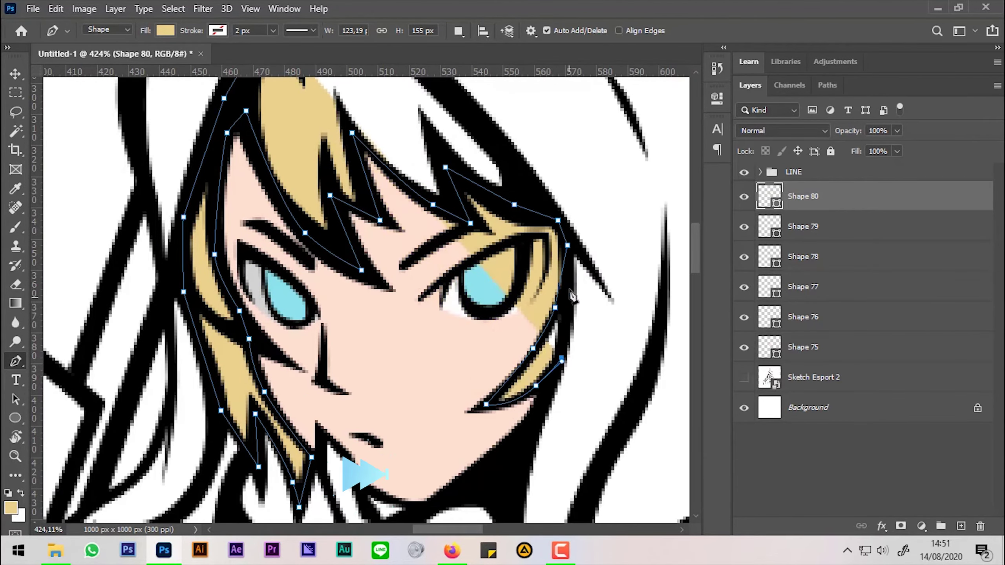
{"action": "scroll", "coordinate": [396, 198], "scroll_direction": "up", "scroll_amount": 2}
{"action": "left_click", "coordinate": [399, 169]}
{"action": "scroll", "coordinate": [412, 291], "scroll_direction": "down", "scroll_amount": 5}
{"action": "scroll", "coordinate": [411, 291], "scroll_direction": "down", "scroll_amount": 2}
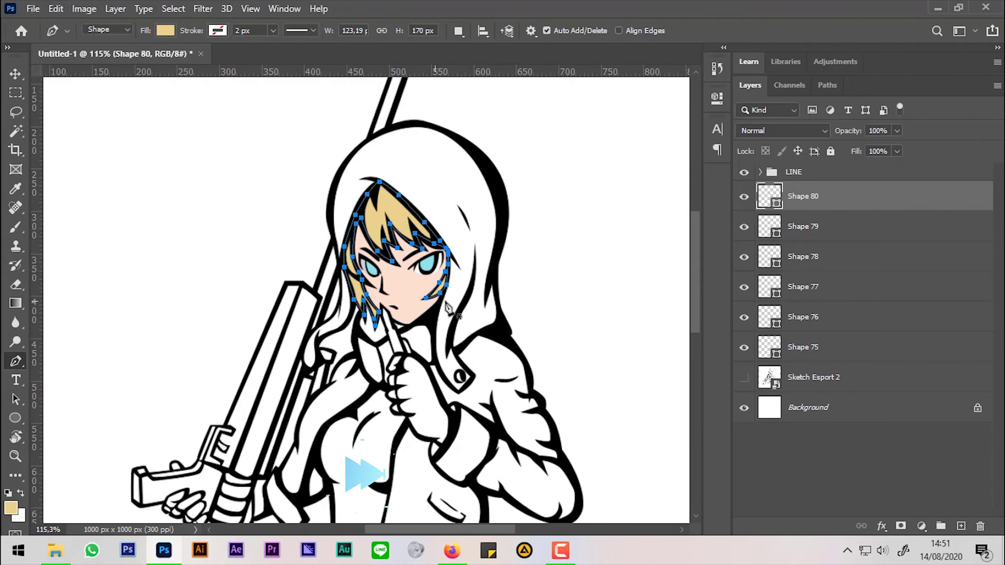
Step: Add a new layer and set the foreground colour to blue-grey #5e6ea8
{"action": "left_click", "coordinate": [961, 526]}
{"action": "key", "text": "i"}
{"action": "left_click", "coordinate": [10, 507]}
{"action": "type", "text": "5e6ea8"}
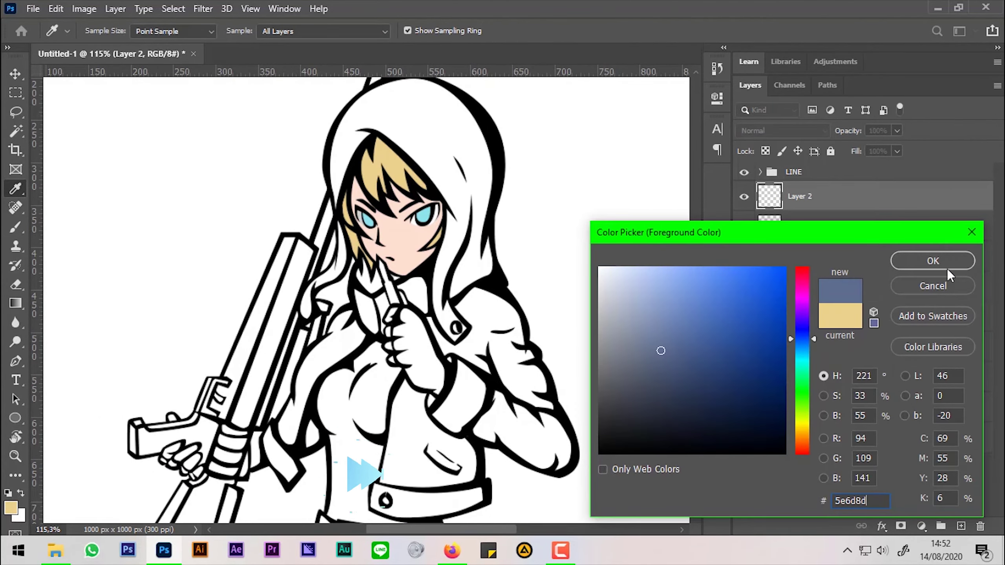
{"action": "key", "text": "Return"}
{"action": "key", "text": "p"}
Step: Begin the blue-grey shape along the hair strand near the collar
{"action": "scroll", "coordinate": [346, 390], "scroll_direction": "up", "scroll_amount": 4}
{"action": "scroll", "coordinate": [346, 390], "scroll_direction": "up", "scroll_amount": 2}
{"action": "left_click", "coordinate": [409, 274]}
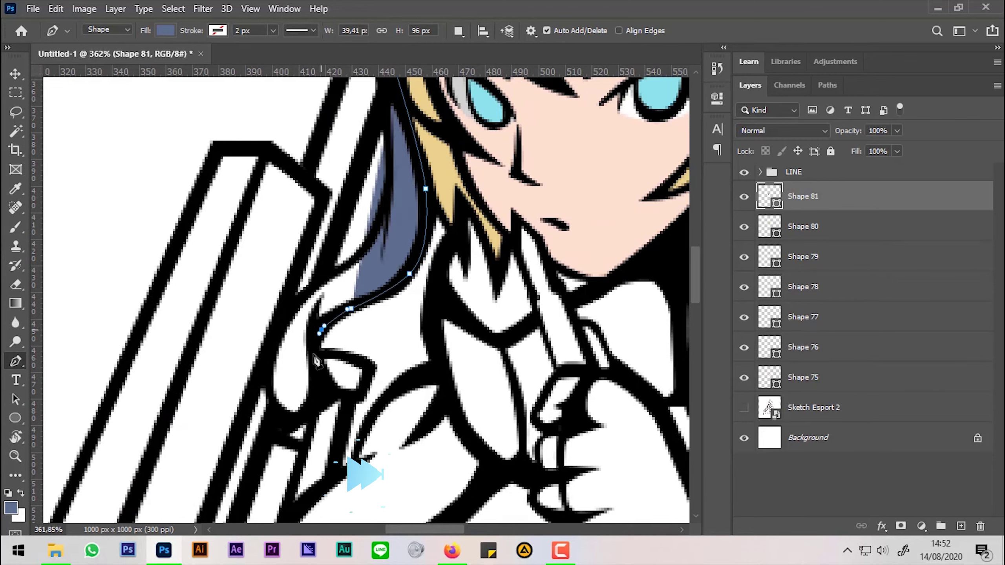
{"action": "left_click", "coordinate": [327, 391]}
{"action": "left_click", "coordinate": [279, 422]}
{"action": "left_click", "coordinate": [292, 309]}
{"action": "left_click_drag", "start_coordinate": [386, 204], "coordinate": [391, 168]}
Step: Curve the blue-grey outline around the top of the head and down the right hair edge
{"action": "scroll", "coordinate": [392, 168], "scroll_direction": "up", "scroll_amount": 5}
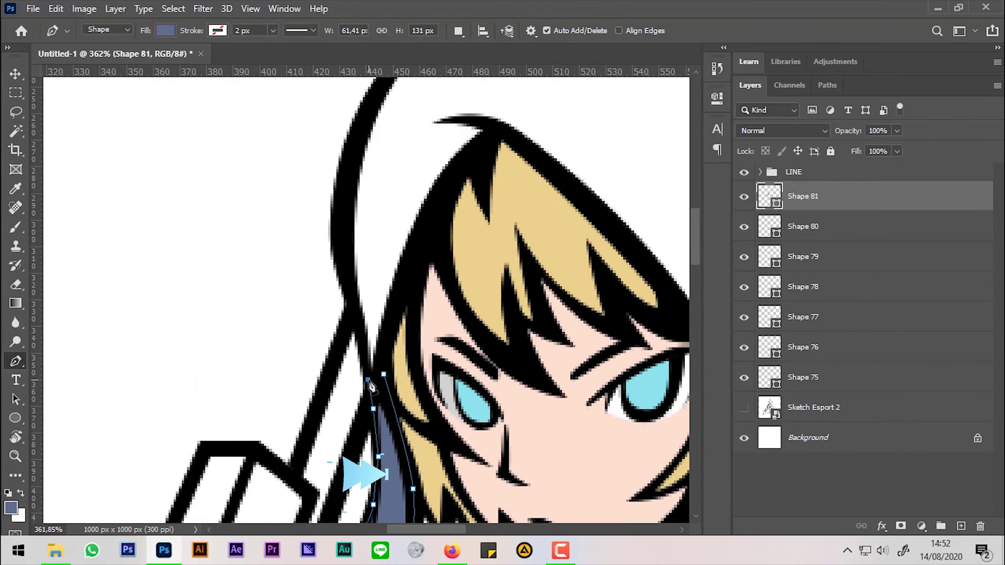
{"action": "scroll", "coordinate": [392, 278], "scroll_direction": "right", "scroll_amount": 5}
{"action": "left_click", "coordinate": [426, 265]}
{"action": "left_click_drag", "start_coordinate": [487, 395], "coordinate": [470, 376]}
{"action": "left_click_drag", "start_coordinate": [445, 285], "coordinate": [465, 312]}
{"action": "scroll", "coordinate": [470, 376], "scroll_direction": "down", "scroll_amount": 3}
{"action": "scroll", "coordinate": [469, 376], "scroll_direction": "down", "scroll_amount": 3}
{"action": "scroll", "coordinate": [469, 377], "scroll_direction": "down", "scroll_amount": 2}
{"action": "left_click", "coordinate": [440, 246]}
{"action": "left_click", "coordinate": [448, 292]}
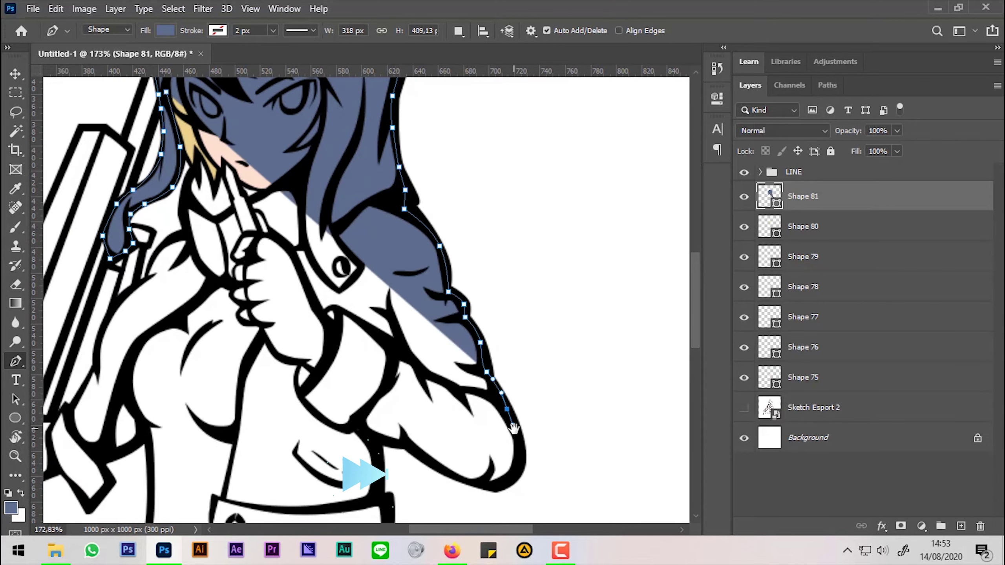
Step: Trace the blue-grey outline along the sleeve cuff and down the pants edge
{"action": "scroll", "coordinate": [466, 313], "scroll_direction": "down", "scroll_amount": 5}
{"action": "scroll", "coordinate": [466, 312], "scroll_direction": "left", "scroll_amount": 4}
{"action": "left_click", "coordinate": [669, 267]}
{"action": "left_click", "coordinate": [595, 286]}
{"action": "left_click", "coordinate": [506, 237]}
{"action": "left_click", "coordinate": [536, 338]}
{"action": "left_click", "coordinate": [451, 369]}
{"action": "left_click", "coordinate": [471, 382]}
{"action": "left_click", "coordinate": [495, 413]}
{"action": "left_click", "coordinate": [508, 445]}
Step: Trace the bottom of the body shape and the belt's lower and left edges
{"action": "left_click", "coordinate": [263, 437]}
{"action": "left_click_drag", "start_coordinate": [381, 441], "coordinate": [379, 458]}
{"action": "left_click", "coordinate": [269, 407]}
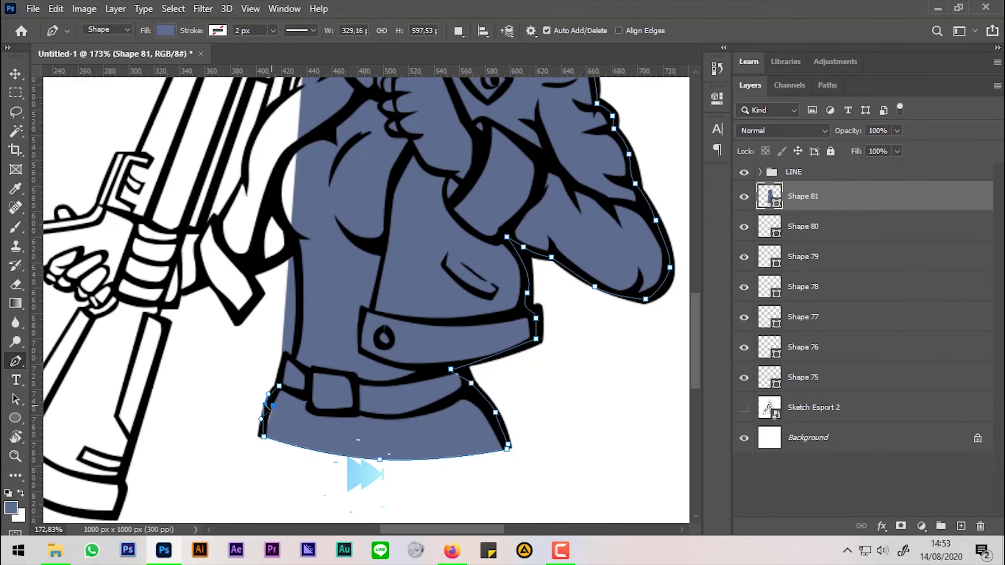
{"action": "left_click", "coordinate": [279, 386]}
{"action": "left_click", "coordinate": [307, 396]}
{"action": "left_click", "coordinate": [351, 411]}
{"action": "left_click", "coordinate": [424, 411]}
{"action": "left_click", "coordinate": [469, 390]}
{"action": "left_click", "coordinate": [454, 368]}
{"action": "left_click", "coordinate": [420, 368]}
{"action": "left_click", "coordinate": [364, 354]}
Step: Continue the outline along the belt's left edge and around the hand and sleeve
{"action": "scroll", "coordinate": [359, 342], "scroll_direction": "up", "scroll_amount": 3}
{"action": "left_click", "coordinate": [367, 265]}
{"action": "scroll", "coordinate": [440, 301], "scroll_direction": "down", "scroll_amount": 3}
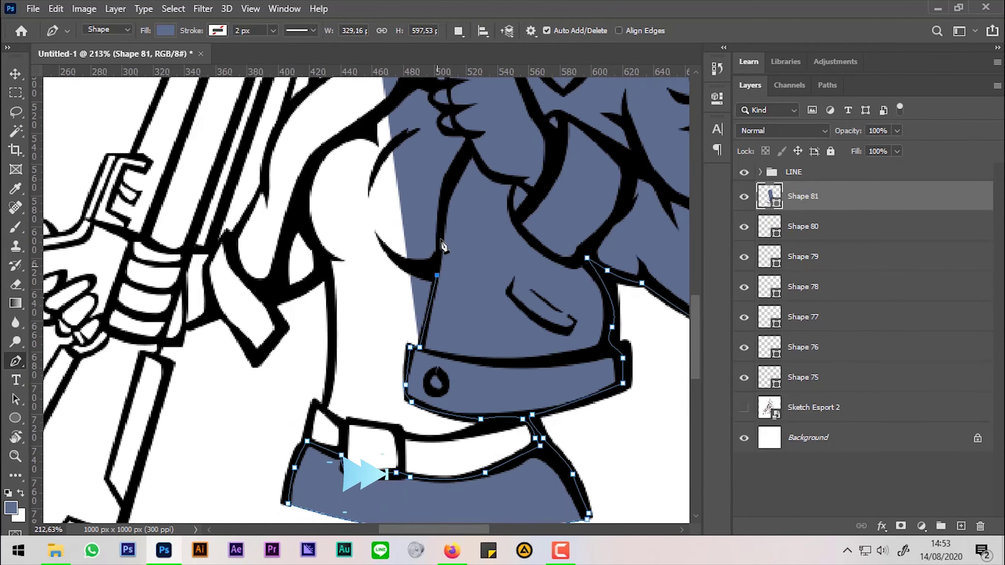
{"action": "left_click", "coordinate": [332, 313]}
{"action": "left_click", "coordinate": [351, 317]}
{"action": "left_click_drag", "start_coordinate": [386, 303], "coordinate": [385, 293]}
{"action": "scroll", "coordinate": [386, 270], "scroll_direction": "down", "scroll_amount": 1}
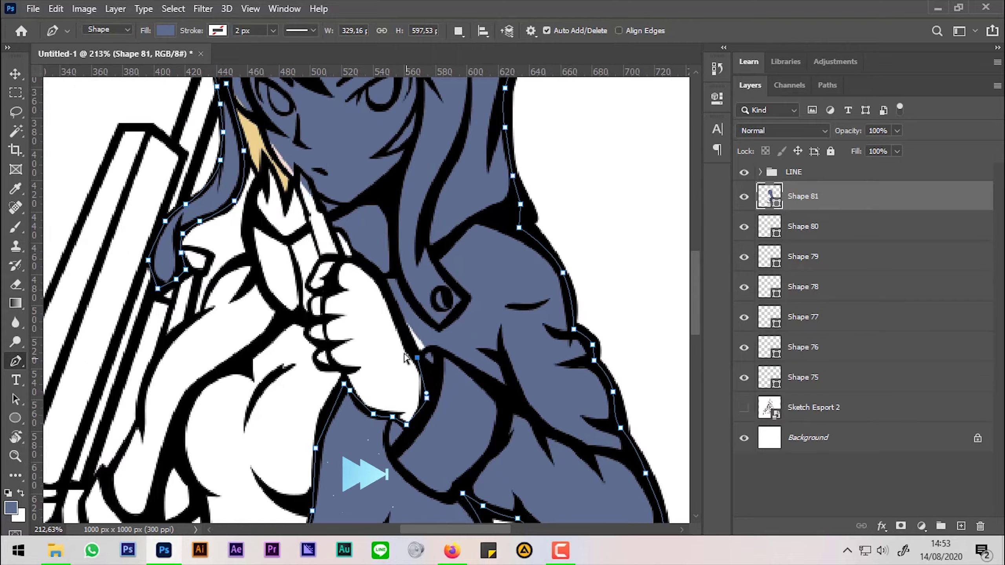
{"action": "scroll", "coordinate": [358, 294], "scroll_direction": "up", "scroll_amount": 5}
{"action": "scroll", "coordinate": [358, 294], "scroll_direction": "down", "scroll_amount": 3}
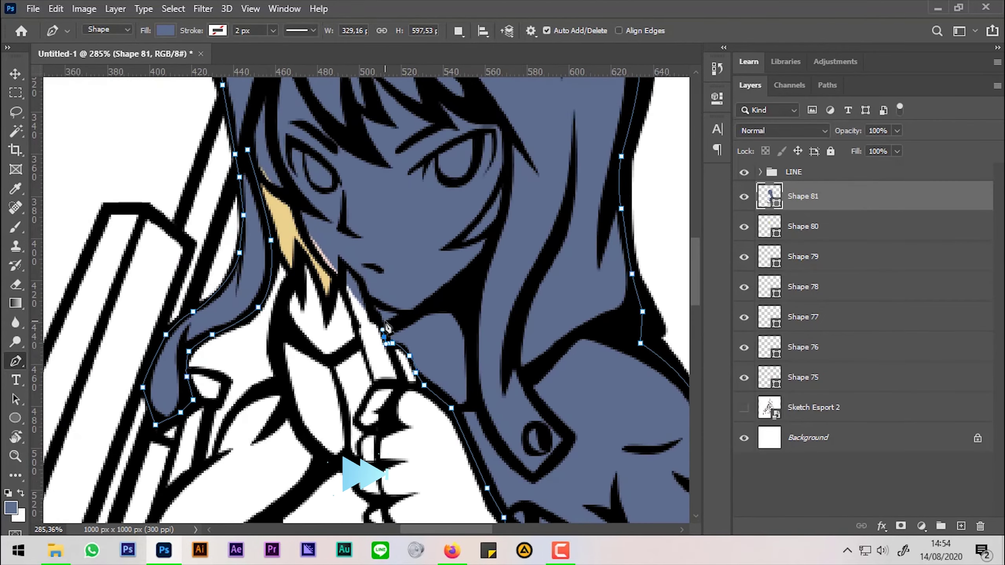
{"action": "scroll", "coordinate": [380, 317], "scroll_direction": "up", "scroll_amount": 2}
Step: Trace the outline along the hair edge beside the collar and down the arm
{"action": "left_click", "coordinate": [333, 253]}
{"action": "left_click", "coordinate": [330, 282]}
{"action": "left_click", "coordinate": [316, 323]}
{"action": "left_click", "coordinate": [308, 295]}
{"action": "left_click", "coordinate": [284, 249]}
{"action": "left_click", "coordinate": [271, 275]}
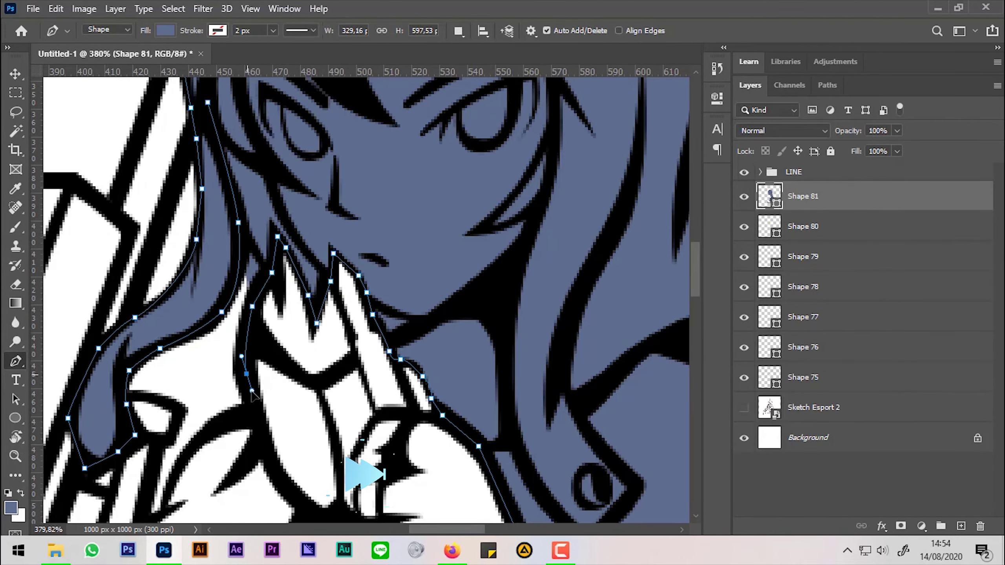
{"action": "scroll", "coordinate": [277, 277], "scroll_direction": "down", "scroll_amount": 2}
{"action": "left_click", "coordinate": [329, 244]}
{"action": "left_click", "coordinate": [290, 293]}
{"action": "left_click", "coordinate": [274, 316]}
Step: Trace the outline along the rifle edge and around the arm and sleeve
{"action": "scroll", "coordinate": [253, 380], "scroll_direction": "down", "scroll_amount": 3}
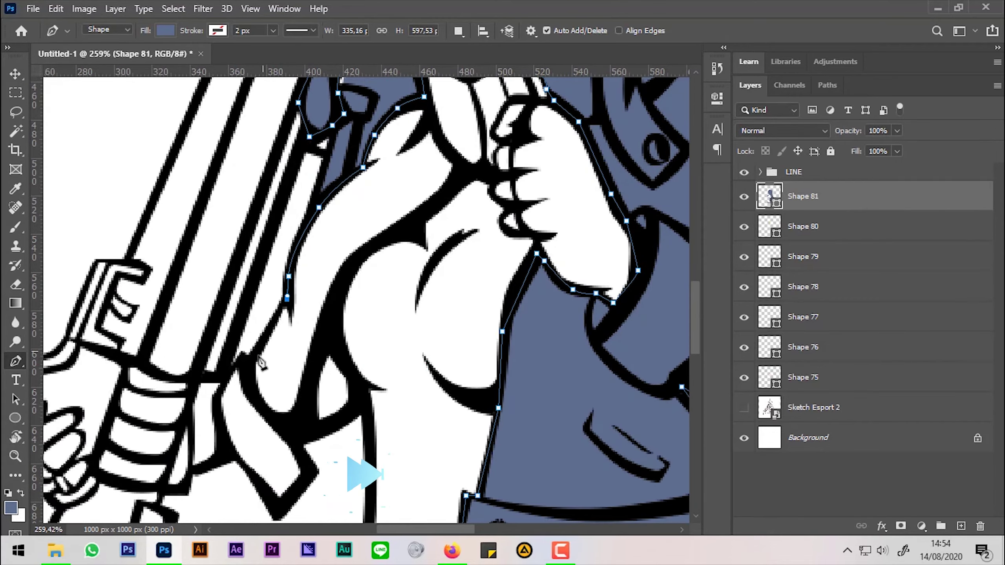
{"action": "scroll", "coordinate": [242, 356], "scroll_direction": "left", "scroll_amount": 3}
{"action": "left_click", "coordinate": [398, 295]}
{"action": "left_click", "coordinate": [368, 300]}
{"action": "scroll", "coordinate": [347, 370], "scroll_direction": "down", "scroll_amount": 3}
{"action": "left_click", "coordinate": [296, 311]}
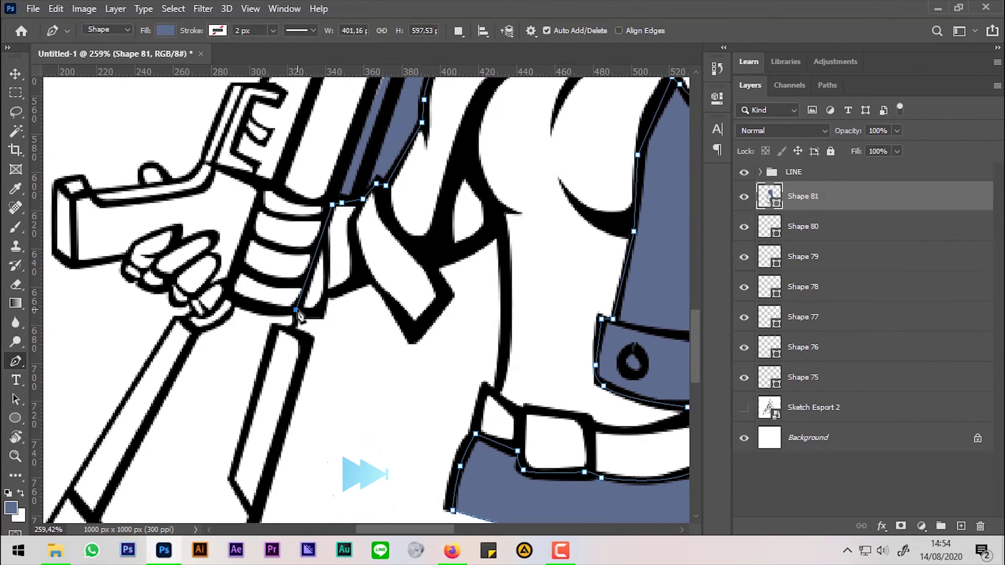
{"action": "left_click", "coordinate": [367, 278]}
{"action": "left_click", "coordinate": [416, 332]}
{"action": "left_click", "coordinate": [447, 295]}
Step: Finish the Shape 81 path beside the tan hair and move it below Shape 75 with Ctrl+[
{"action": "scroll", "coordinate": [431, 262], "scroll_direction": "up", "scroll_amount": 5}
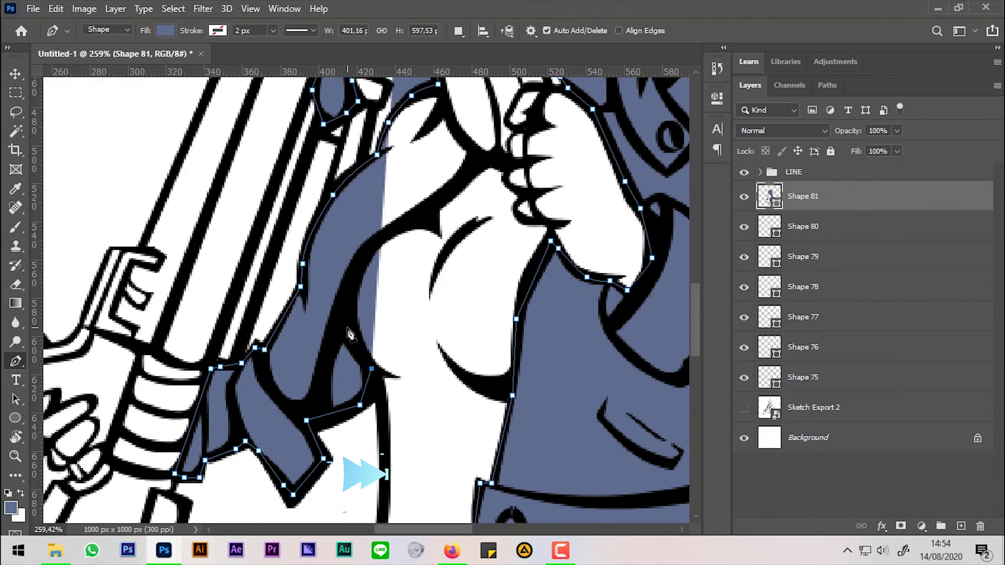
{"action": "scroll", "coordinate": [419, 300], "scroll_direction": "up", "scroll_amount": 3}
{"action": "scroll", "coordinate": [411, 341], "scroll_direction": "up", "scroll_amount": 2}
{"action": "scroll", "coordinate": [408, 357], "scroll_direction": "up", "scroll_amount": 3}
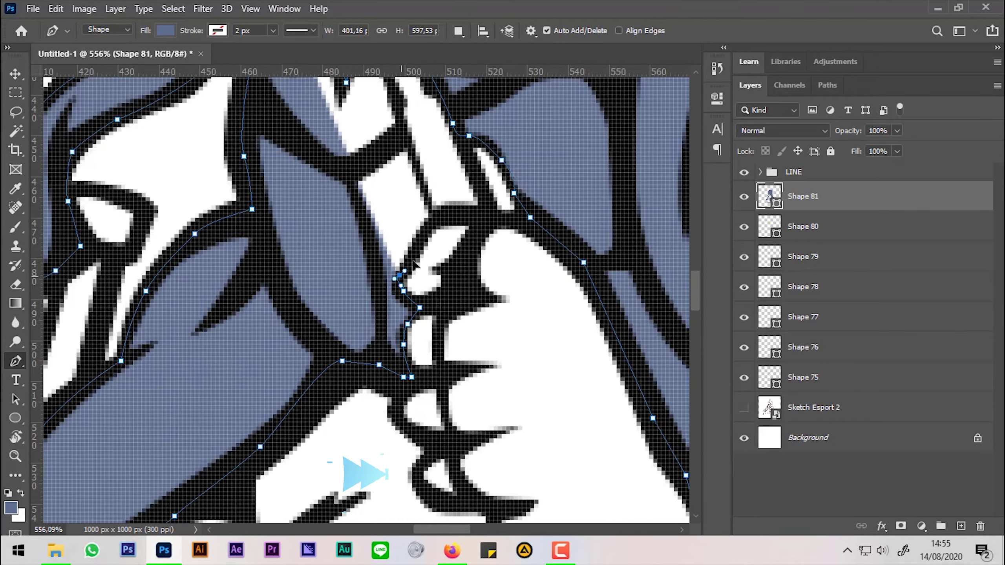
{"action": "scroll", "coordinate": [407, 357], "scroll_direction": "up", "scroll_amount": 5}
{"action": "scroll", "coordinate": [436, 336], "scroll_direction": "left", "scroll_amount": 2}
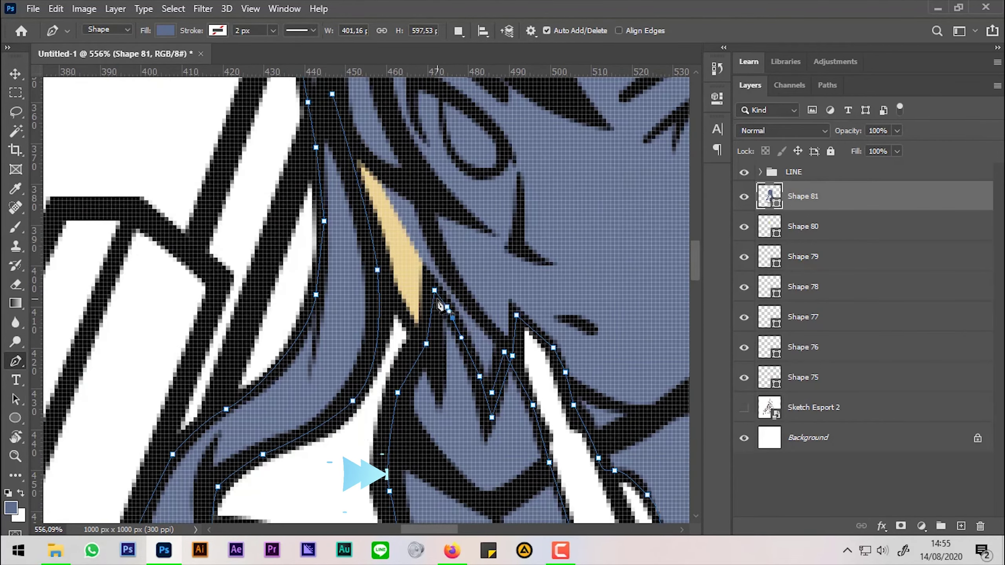
{"action": "scroll", "coordinate": [440, 303], "scroll_direction": "up", "scroll_amount": 1}
{"action": "scroll", "coordinate": [475, 337], "scroll_direction": "left", "scroll_amount": 2}
{"action": "left_click", "coordinate": [534, 381]}
{"action": "scroll", "coordinate": [532, 322], "scroll_direction": "down", "scroll_amount": 4}
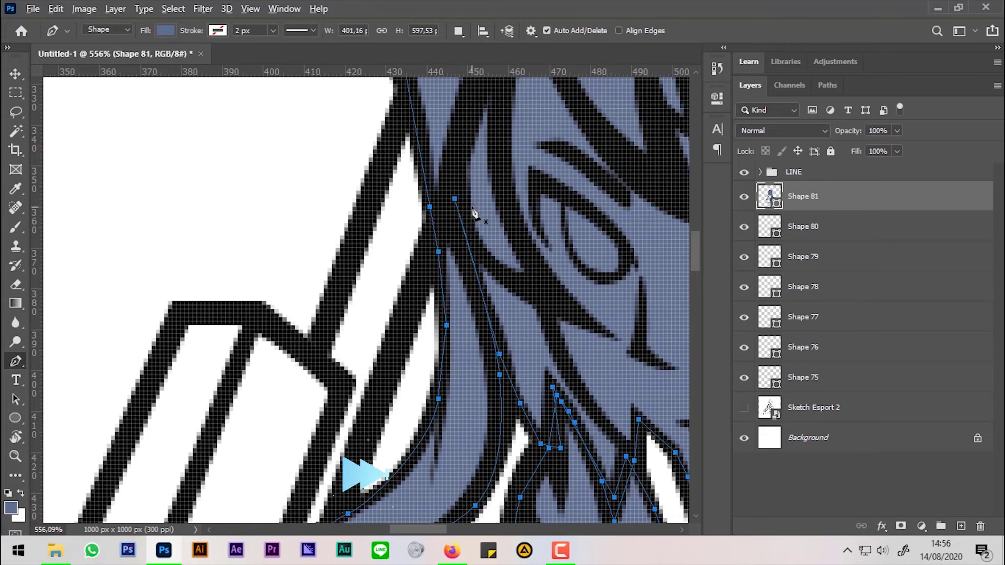
{"action": "key", "text": "ctrl+bracketleft"}
{"action": "key", "text": "ctrl+bracketleft"}
{"action": "key", "text": "ctrl+bracketleft"}
{"action": "scroll", "coordinate": [534, 304], "scroll_direction": "down", "scroll_amount": 3}
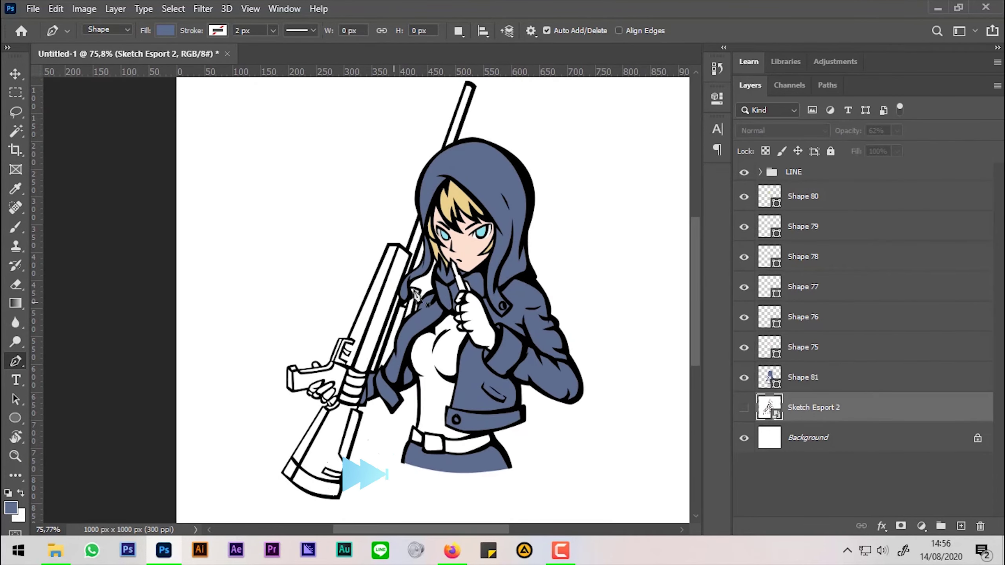
Step: Set a lilac foreground and pen the top's outline from the jacket strap around the belt edge
{"action": "left_click", "coordinate": [11, 508]}
{"action": "type", "text": "bea7d6"}
{"action": "key", "text": "Return"}
{"action": "key", "text": "p"}
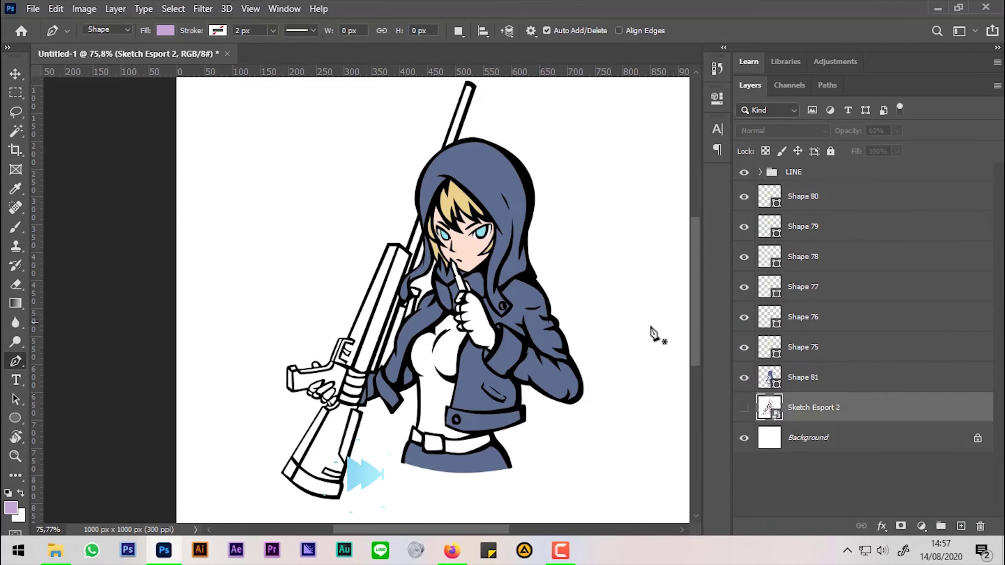
{"action": "scroll", "coordinate": [474, 316], "scroll_direction": "up", "scroll_amount": 5}
{"action": "left_click", "coordinate": [530, 229]}
{"action": "left_click", "coordinate": [500, 302]}
{"action": "left_click_drag", "start_coordinate": [501, 313], "coordinate": [546, 116]}
{"action": "left_click", "coordinate": [511, 313]}
{"action": "left_click", "coordinate": [492, 380]}
{"action": "left_click", "coordinate": [604, 416]}
{"action": "left_click", "coordinate": [548, 438]}
{"action": "left_click", "coordinate": [483, 430]}
Step: Close the lilac top along the torso and collar, move it beneath the jacket, and adjust its fill
{"action": "left_click", "coordinate": [411, 328]}
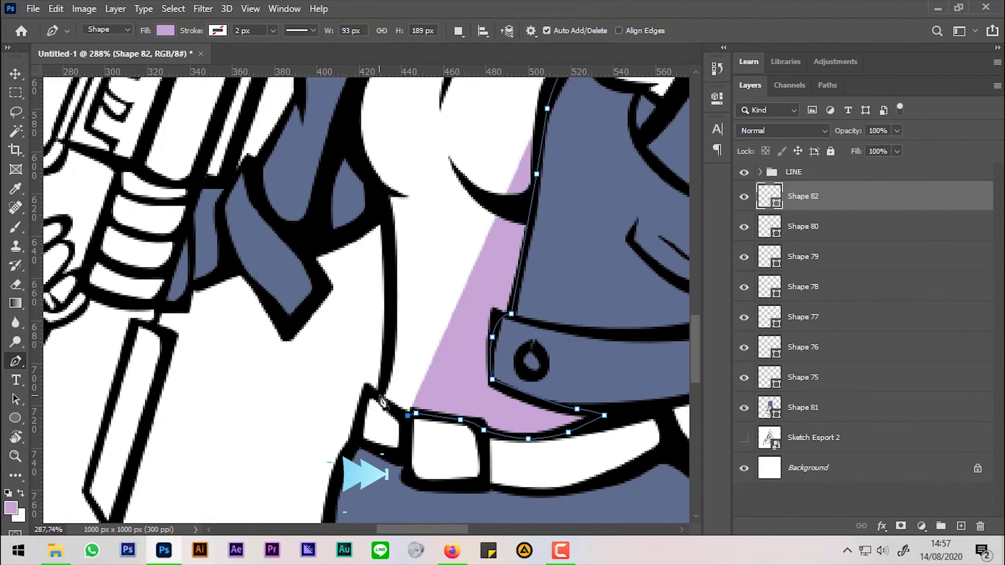
{"action": "left_click", "coordinate": [380, 206]}
{"action": "left_click", "coordinate": [373, 169]}
{"action": "scroll", "coordinate": [376, 159], "scroll_direction": "up", "scroll_amount": 2}
{"action": "left_click", "coordinate": [453, 237]}
{"action": "left_click", "coordinate": [539, 193]}
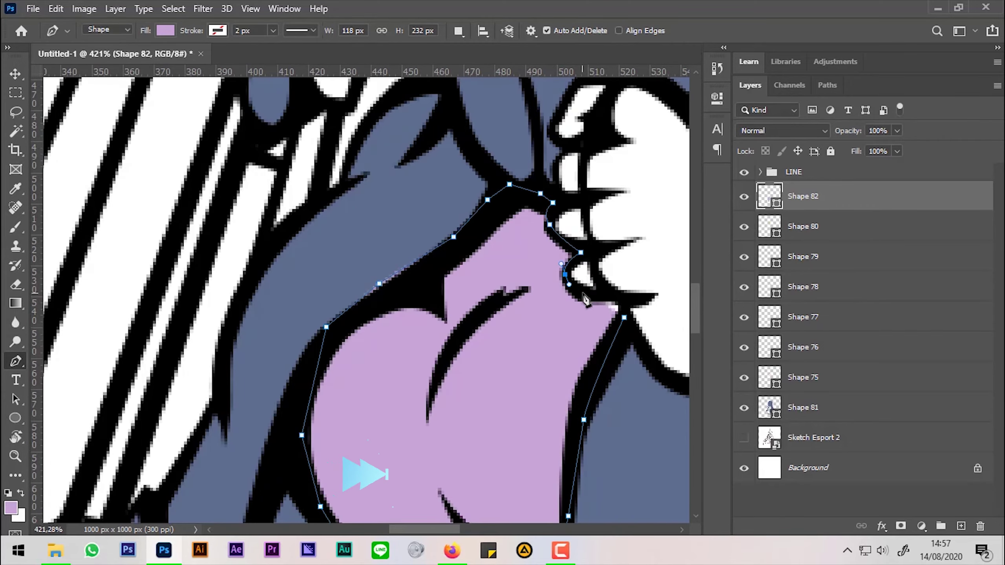
{"action": "left_click_drag", "start_coordinate": [769, 196], "coordinate": [893, 424]}
{"action": "key", "text": "ctrl+0"}
{"action": "double_click", "coordinate": [769, 408]}
{"action": "left_click", "coordinate": [653, 285]}
{"action": "left_click", "coordinate": [630, 298]}
Step: Add a new layer with the Pen tool and a dark navy foreground for the gloves
{"action": "left_click", "coordinate": [932, 261]}
{"action": "key", "text": "ctrl+shift+alt+n"}
{"action": "key", "text": "p"}
{"action": "scroll", "coordinate": [342, 335], "scroll_direction": "up", "scroll_amount": 3}
{"action": "left_click", "coordinate": [10, 506]}
{"action": "left_click", "coordinate": [774, 415]}
{"action": "left_click", "coordinate": [931, 258]}
Step: Trace the dark glove shape on the raised hand around knuckles and fingers
{"action": "scroll", "coordinate": [503, 315], "scroll_direction": "up", "scroll_amount": 5}
{"action": "left_click", "coordinate": [510, 420]}
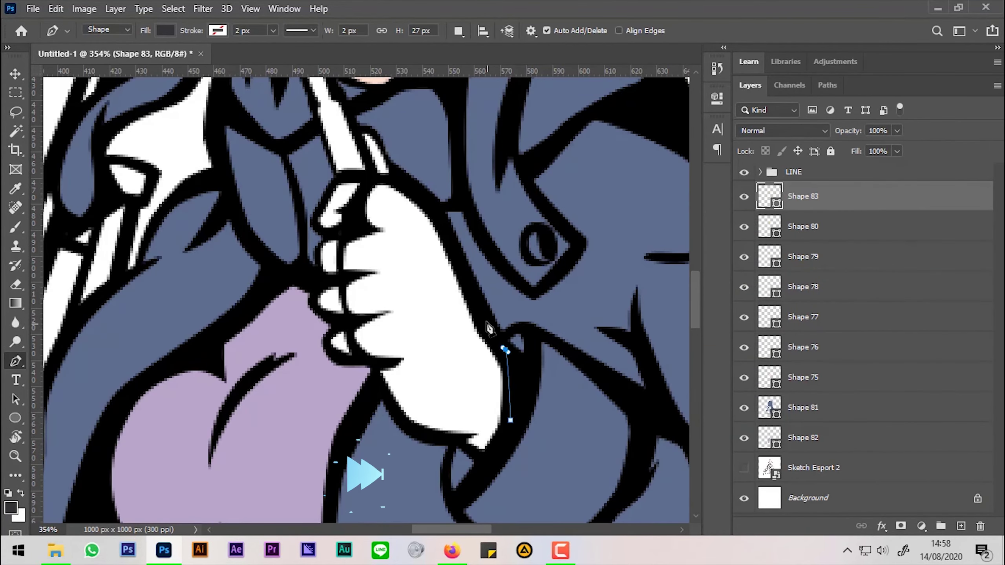
{"action": "left_click", "coordinate": [450, 248]}
{"action": "left_click", "coordinate": [380, 178]}
{"action": "left_click", "coordinate": [349, 215]}
{"action": "left_click", "coordinate": [344, 278]}
{"action": "left_click", "coordinate": [351, 321]}
{"action": "left_click", "coordinate": [372, 358]}
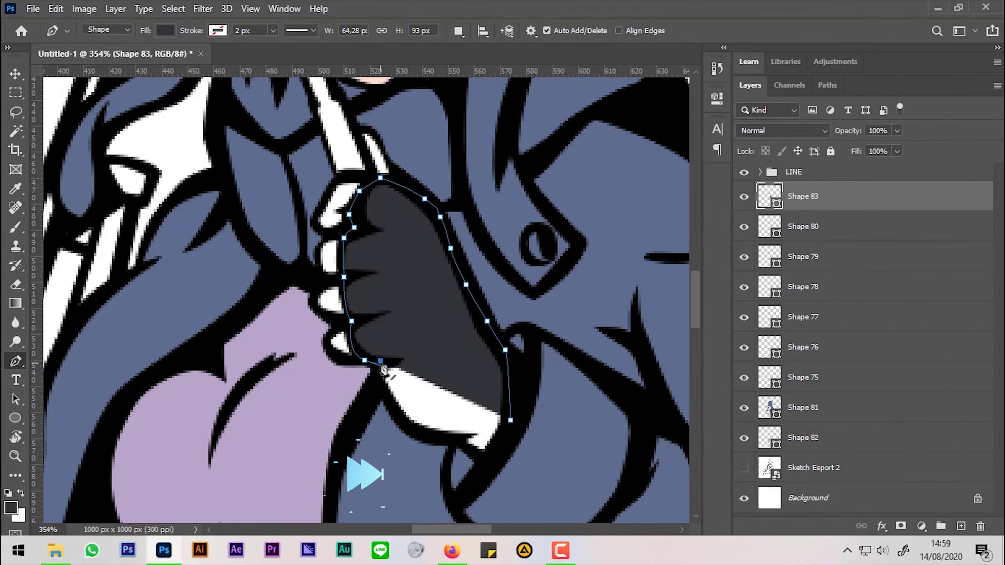
{"action": "left_click", "coordinate": [439, 431]}
{"action": "left_click", "coordinate": [490, 460]}
{"action": "left_click", "coordinate": [510, 420]}
Step: Trace the dark glove on the gripping hand along its fingers
{"action": "scroll", "coordinate": [154, 394], "scroll_direction": "down", "scroll_amount": 2}
{"action": "scroll", "coordinate": [154, 394], "scroll_direction": "up", "scroll_amount": 3}
{"action": "left_click", "coordinate": [130, 348]}
{"action": "left_click", "coordinate": [163, 396]}
{"action": "left_click", "coordinate": [225, 415]}
{"action": "left_click", "coordinate": [286, 449]}
{"action": "left_click", "coordinate": [334, 472]}
{"action": "left_click", "coordinate": [277, 439]}
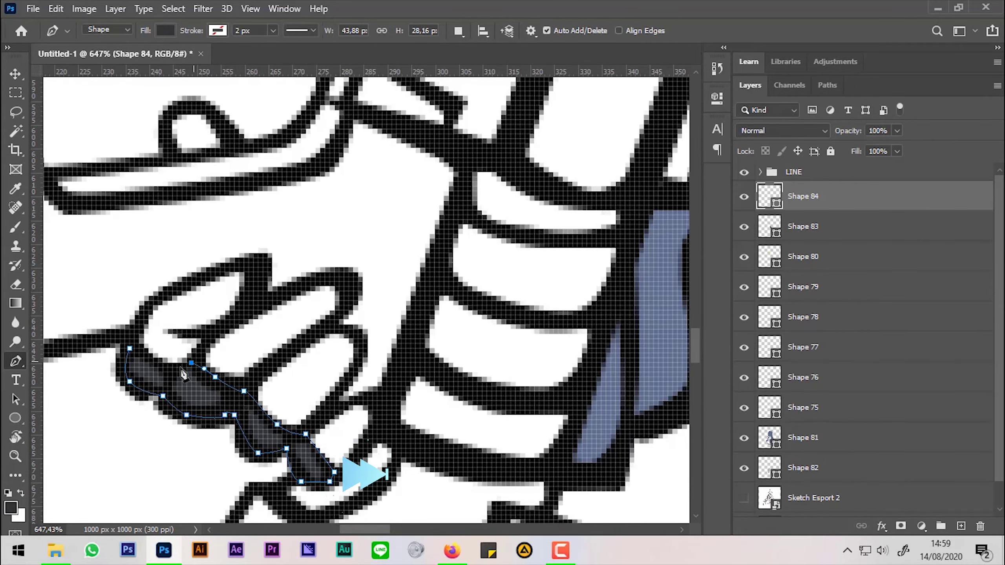
Step: Outline the dark gray belt across the waist
{"action": "scroll", "coordinate": [277, 439], "scroll_direction": "down", "scroll_amount": 3}
{"action": "left_click", "coordinate": [493, 362]}
{"action": "left_click", "coordinate": [501, 408]}
{"action": "left_click", "coordinate": [481, 424]}
{"action": "left_click", "coordinate": [440, 440]}
{"action": "left_click", "coordinate": [309, 439]}
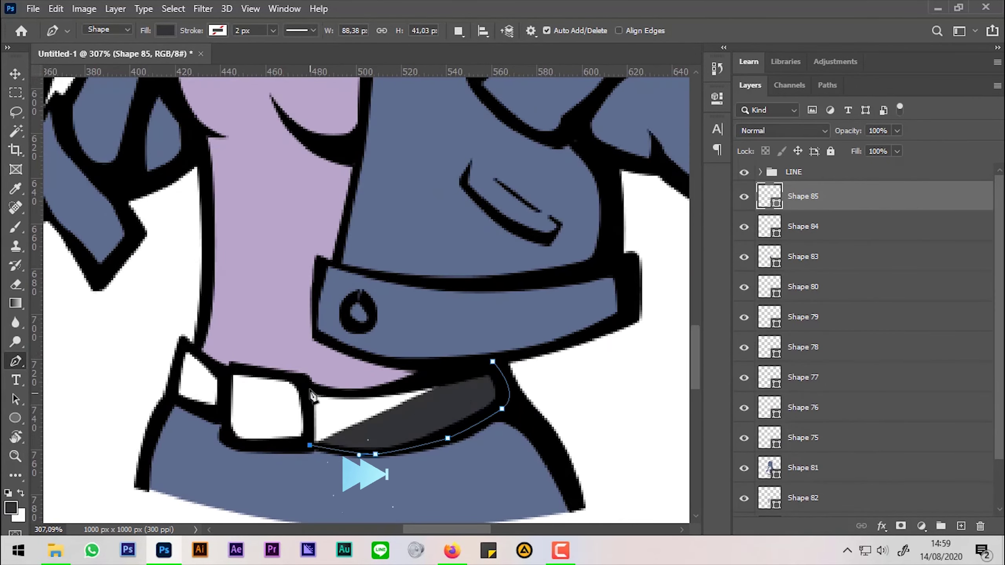
Step: Add the small dark piece at the belt front
{"action": "scroll", "coordinate": [356, 356], "scroll_direction": "left", "scroll_amount": 5}
{"action": "left_click", "coordinate": [428, 366]}
{"action": "left_click", "coordinate": [468, 393]}
{"action": "left_click", "coordinate": [467, 436]}
{"action": "left_click", "coordinate": [416, 416]}
{"action": "key", "text": "ctrl+0"}
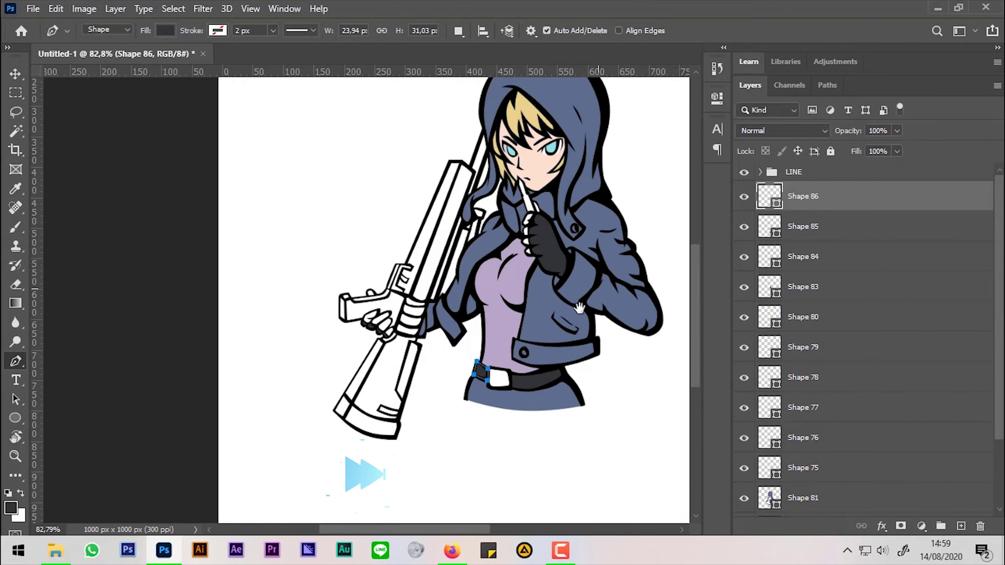
Step: Set the foreground to tan #ead08c and pen the belt buckle shape
{"action": "left_click", "coordinate": [961, 526]}
{"action": "left_click", "coordinate": [11, 508]}
{"action": "type", "text": "ea"}
{"action": "left_click", "coordinate": [933, 261]}
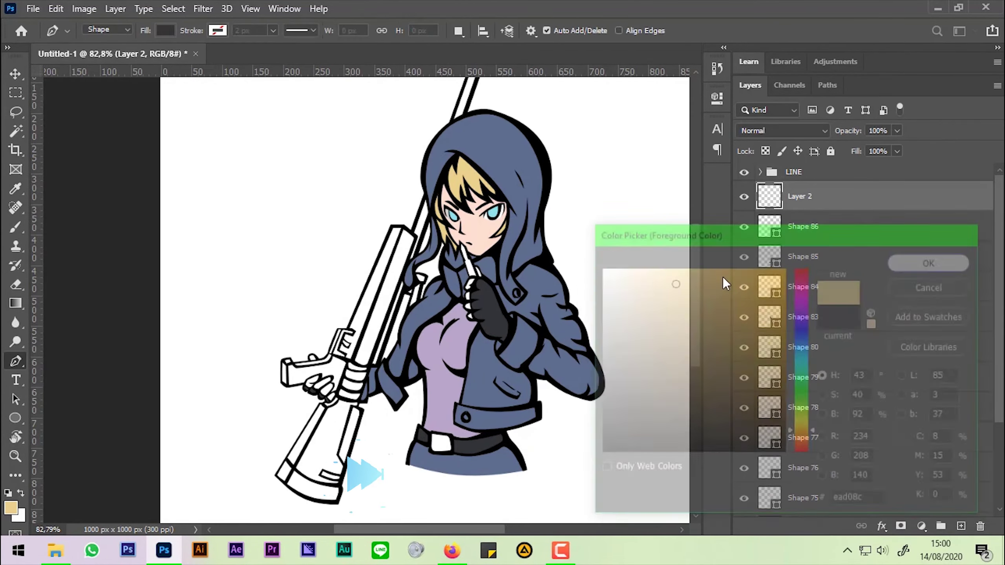
{"action": "scroll", "coordinate": [396, 436], "scroll_direction": "up", "scroll_amount": 5}
{"action": "left_click", "coordinate": [455, 394]}
{"action": "left_click", "coordinate": [462, 451]}
{"action": "left_click", "coordinate": [392, 458]}
{"action": "left_click", "coordinate": [384, 442]}
{"action": "left_click", "coordinate": [389, 393]}
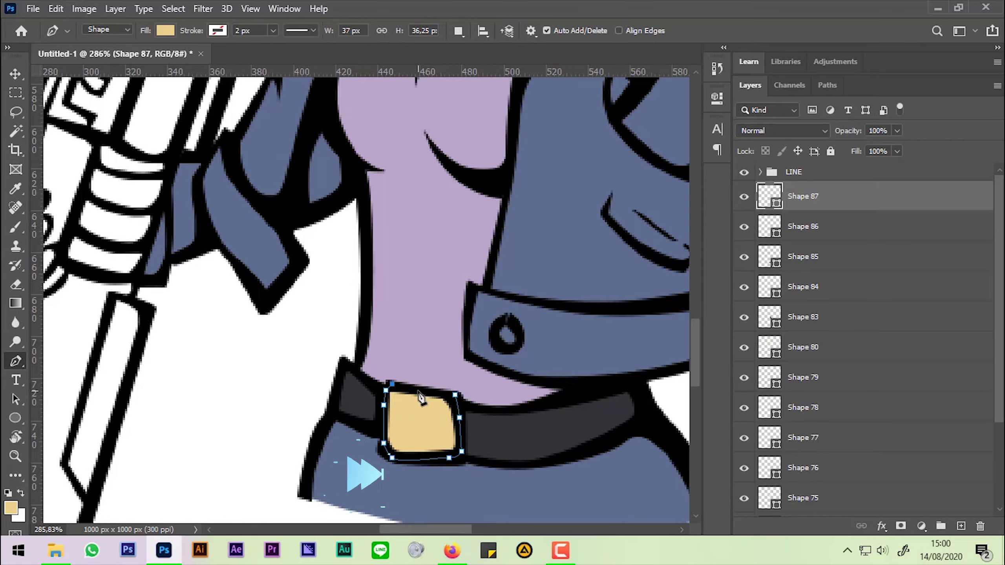
{"action": "key", "text": "ctrl+0"}
Step: On a new layer, outline the skin-pink exposed fingers of the raised hand
{"action": "left_click", "coordinate": [961, 526]}
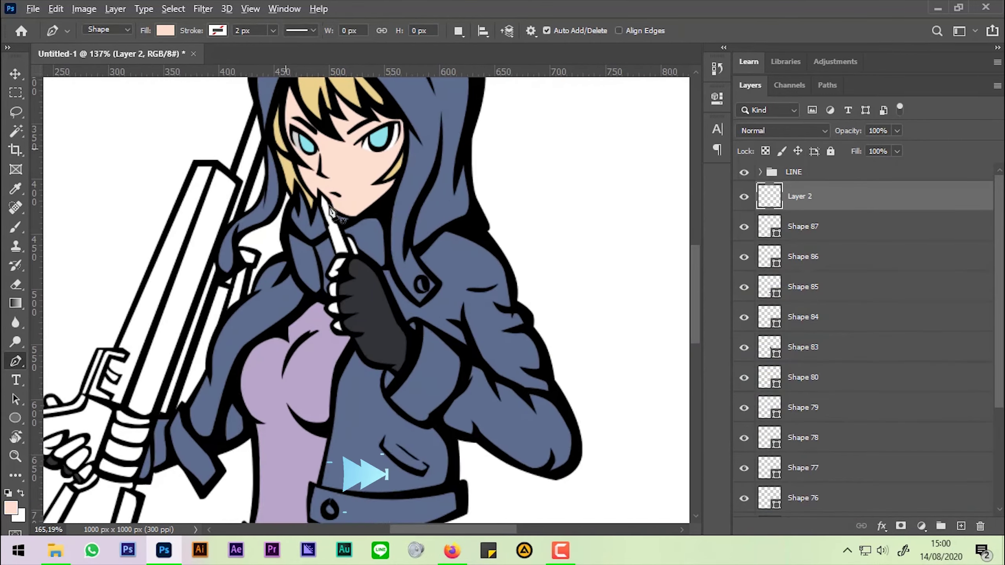
{"action": "scroll", "coordinate": [356, 317], "scroll_direction": "up", "scroll_amount": 5}
{"action": "left_click", "coordinate": [400, 336]}
{"action": "left_click", "coordinate": [382, 284]}
{"action": "left_click", "coordinate": [364, 326]}
{"action": "left_click", "coordinate": [312, 331]}
{"action": "left_click", "coordinate": [276, 386]}
{"action": "scroll", "coordinate": [289, 437], "scroll_direction": "down", "scroll_amount": 5}
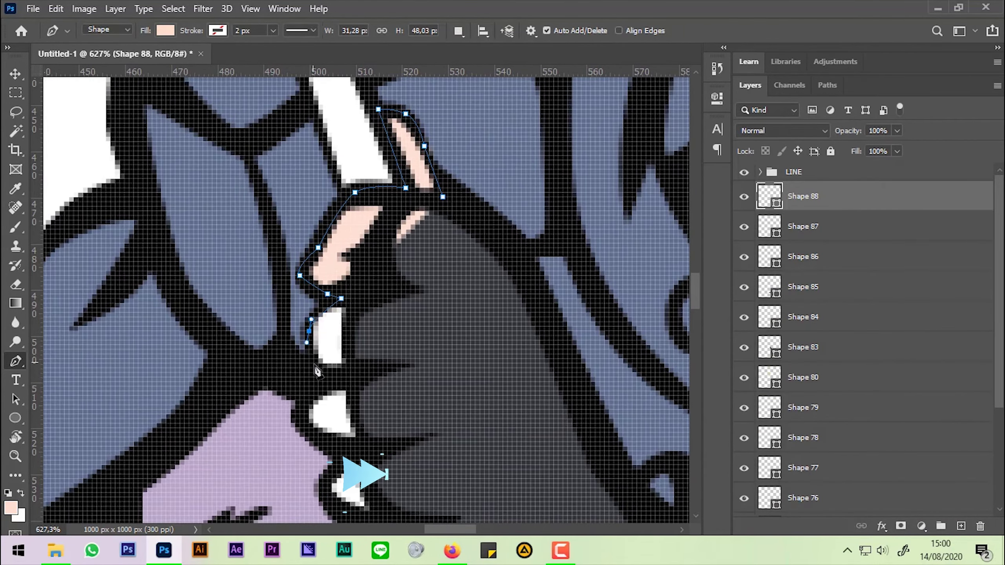
{"action": "left_click", "coordinate": [309, 413]}
{"action": "left_click", "coordinate": [338, 375]}
{"action": "scroll", "coordinate": [337, 356], "scroll_direction": "down", "scroll_amount": 1}
{"action": "left_click", "coordinate": [321, 296]}
{"action": "left_click", "coordinate": [320, 261]}
Step: Add the pink knuckle shape on the gripping hand
{"action": "scroll", "coordinate": [325, 268], "scroll_direction": "up", "scroll_amount": 3}
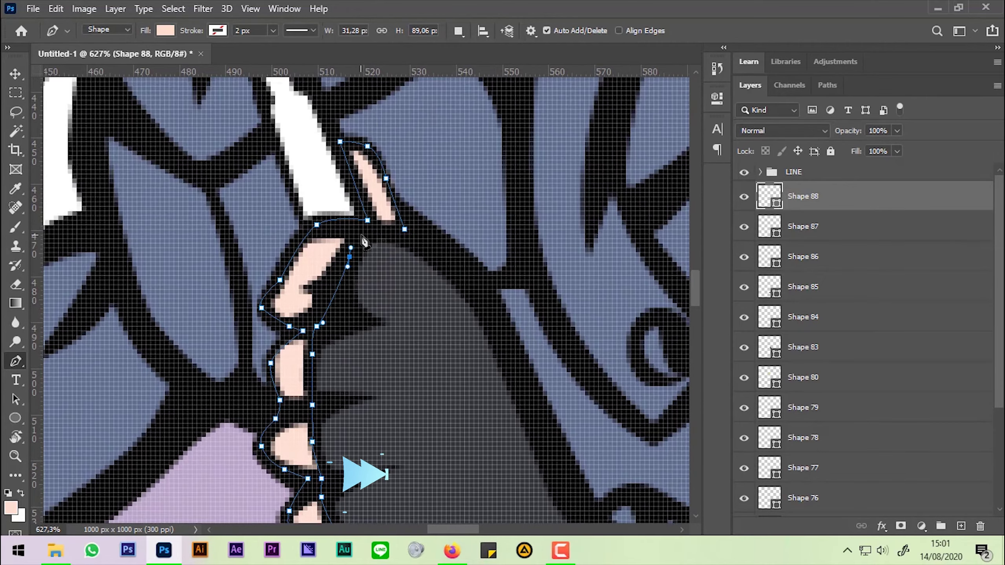
{"action": "scroll", "coordinate": [316, 237], "scroll_direction": "left", "scroll_amount": 5}
{"action": "left_click", "coordinate": [268, 189]}
{"action": "left_click", "coordinate": [282, 164]}
{"action": "left_click", "coordinate": [315, 164]}
{"action": "left_click", "coordinate": [342, 197]}
{"action": "left_click", "coordinate": [268, 189]}
Step: Outline the skin-pink gripping fingers around the rifle
{"action": "left_click", "coordinate": [351, 344]}
{"action": "left_click", "coordinate": [355, 316]}
{"action": "left_click", "coordinate": [310, 326]}
{"action": "left_click", "coordinate": [250, 358]}
{"action": "left_click", "coordinate": [301, 409]}
{"action": "left_click", "coordinate": [319, 423]}
{"action": "scroll", "coordinate": [312, 395], "scroll_direction": "down", "scroll_amount": 2}
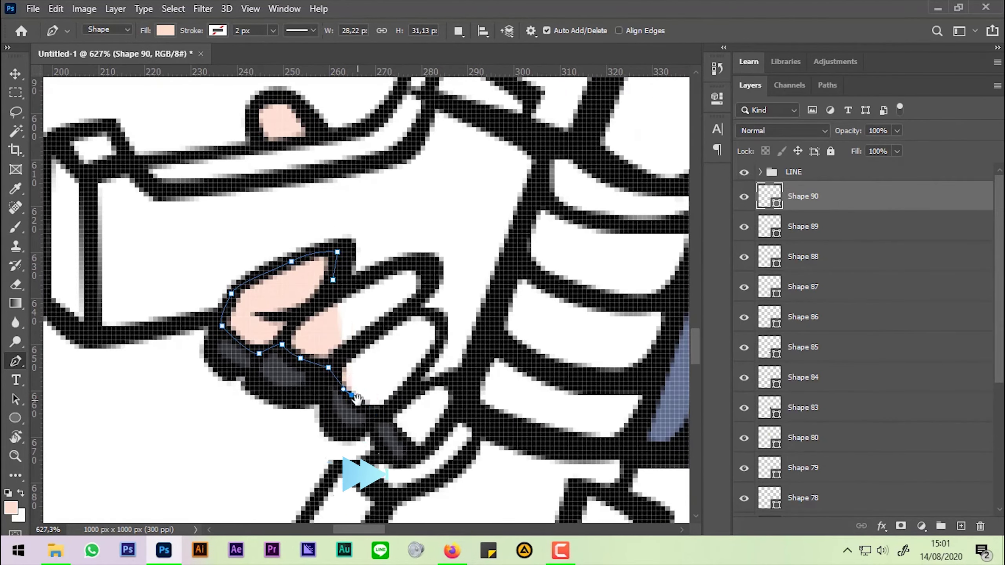
{"action": "left_click", "coordinate": [379, 414]}
{"action": "left_click", "coordinate": [462, 391]}
{"action": "left_click", "coordinate": [420, 372]}
{"action": "left_click", "coordinate": [412, 307]}
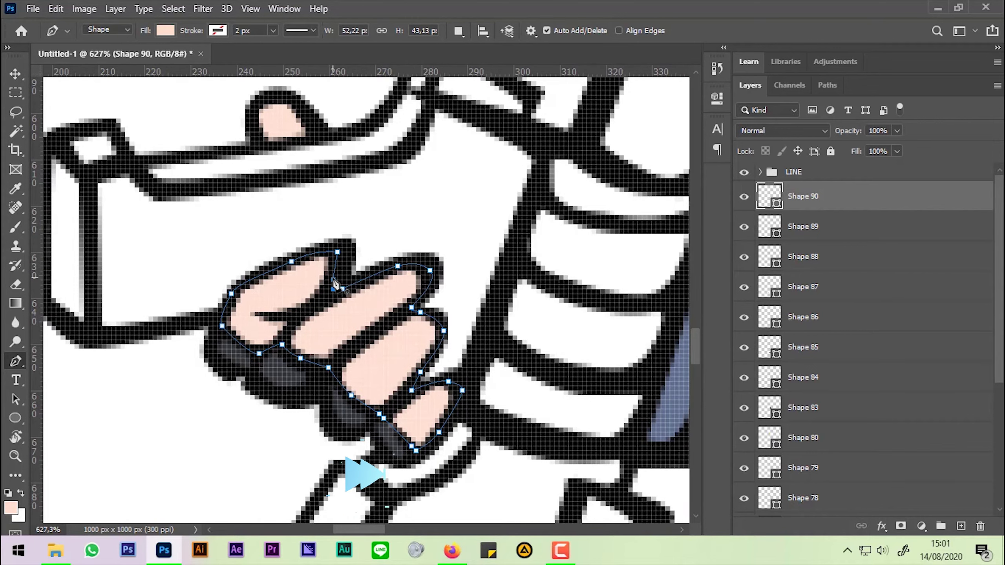
{"action": "scroll", "coordinate": [403, 301], "scroll_direction": "down", "scroll_amount": 6}
Step: Pen the yellow blade at her mouth, then select the sketch layer
{"action": "left_click", "coordinate": [340, 260]}
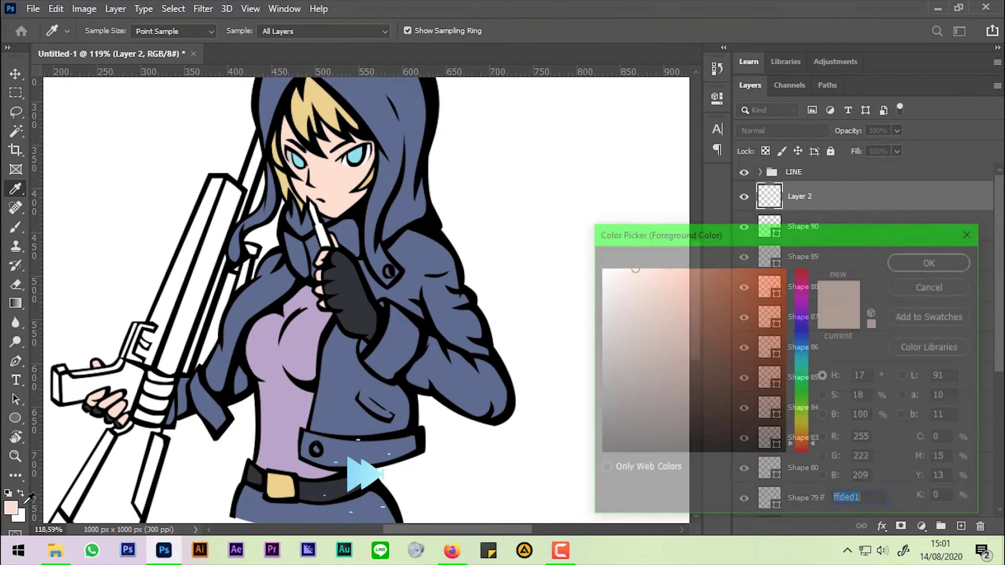
{"action": "scroll", "coordinate": [340, 259], "scroll_direction": "up", "scroll_amount": 5}
{"action": "left_click", "coordinate": [315, 205]}
{"action": "left_click", "coordinate": [303, 201]}
{"action": "left_click", "coordinate": [282, 136]}
{"action": "left_click", "coordinate": [258, 118]}
{"action": "left_click", "coordinate": [293, 275]}
{"action": "left_click", "coordinate": [345, 327]}
{"action": "scroll", "coordinate": [326, 178], "scroll_direction": "down", "scroll_amount": 8}
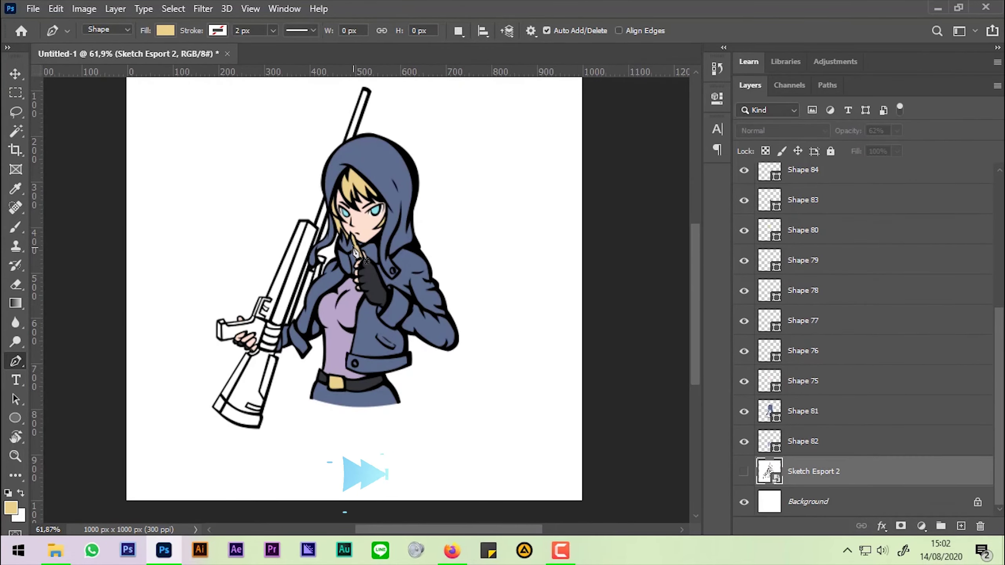
Step: Set the foreground colour to dark charcoal gray
{"action": "left_click", "coordinate": [11, 507]}
{"action": "type", "text": "3133338"}
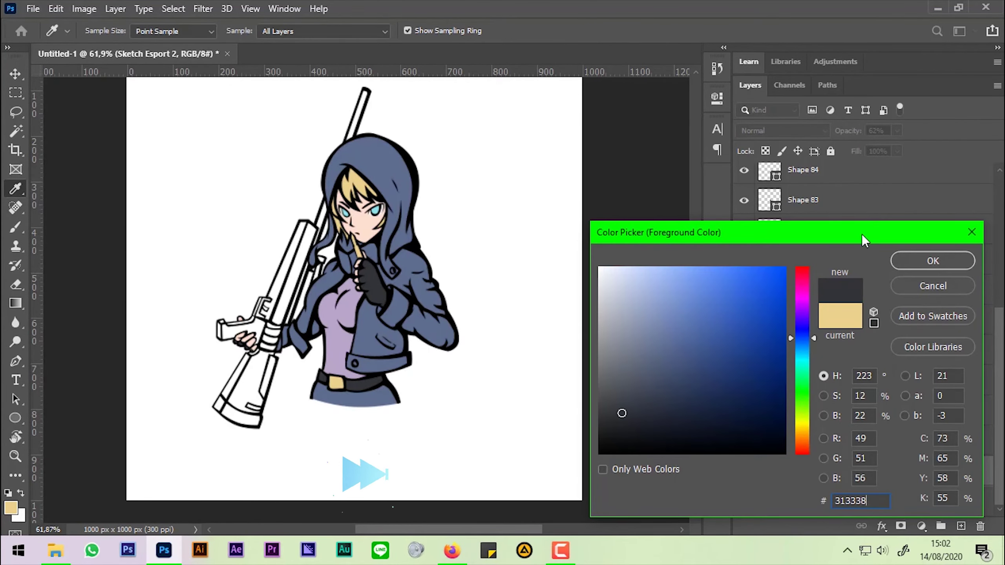
{"action": "key", "text": "Return"}
Step: Trace the rifle stock's bottom curve and left edge up to the grip as a Pen shape
{"action": "key", "text": "p"}
{"action": "scroll", "coordinate": [301, 396], "scroll_direction": "up", "scroll_amount": 5}
{"action": "left_click", "coordinate": [389, 382]}
{"action": "left_click", "coordinate": [394, 396]}
{"action": "left_click", "coordinate": [316, 414]}
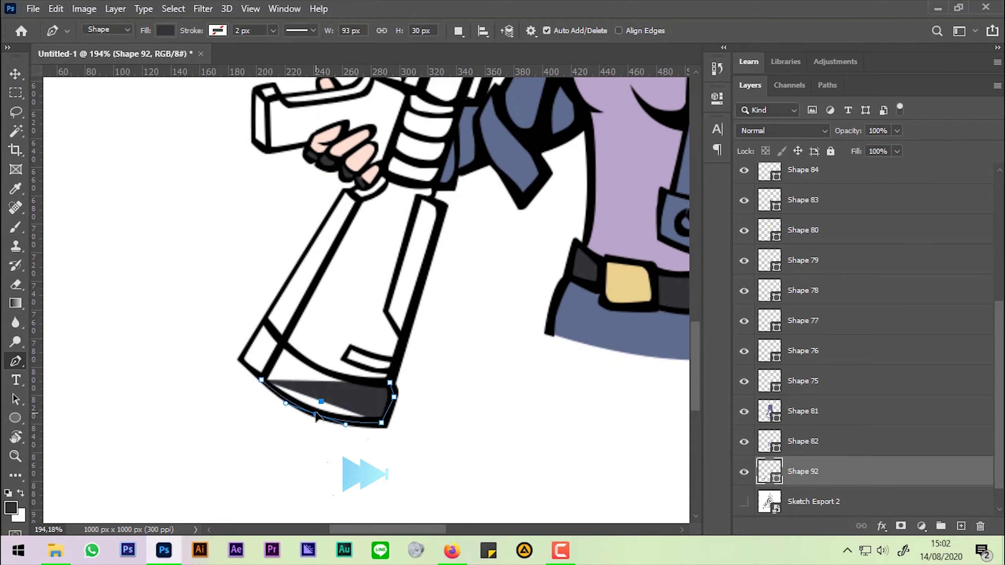
{"action": "left_click", "coordinate": [261, 380]}
{"action": "left_click", "coordinate": [240, 358]}
{"action": "left_click", "coordinate": [342, 191]}
{"action": "left_click", "coordinate": [307, 145]}
{"action": "left_click", "coordinate": [265, 153]}
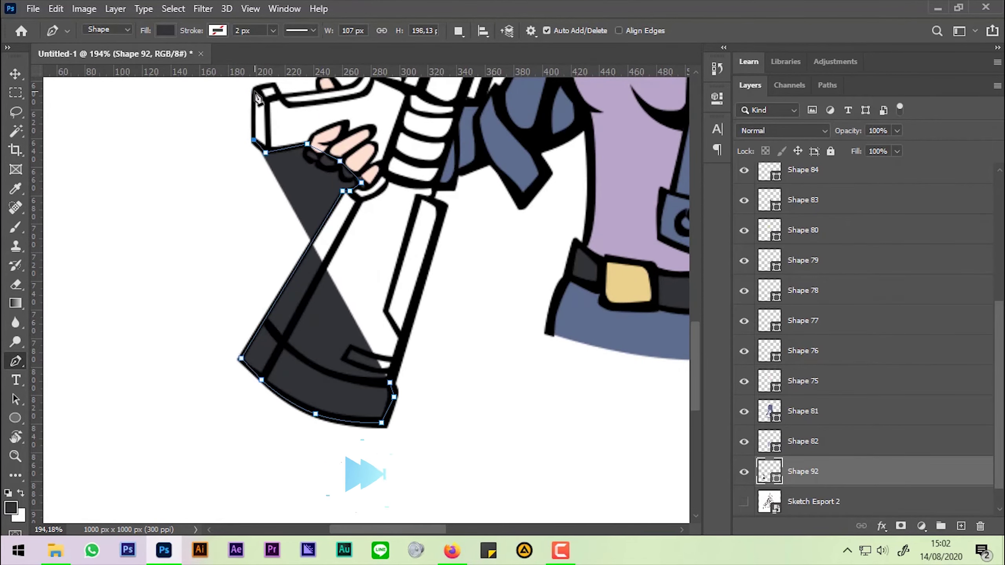
{"action": "left_click_drag", "start_coordinate": [266, 154], "coordinate": [239, 327]}
Step: Continue the outline up the rifle body to the top of the barrel
{"action": "left_click", "coordinate": [227, 313]}
{"action": "left_click", "coordinate": [227, 264]}
{"action": "left_click", "coordinate": [330, 257]}
{"action": "left_click", "coordinate": [358, 189]}
{"action": "left_click_drag", "start_coordinate": [362, 194], "coordinate": [302, 368]}
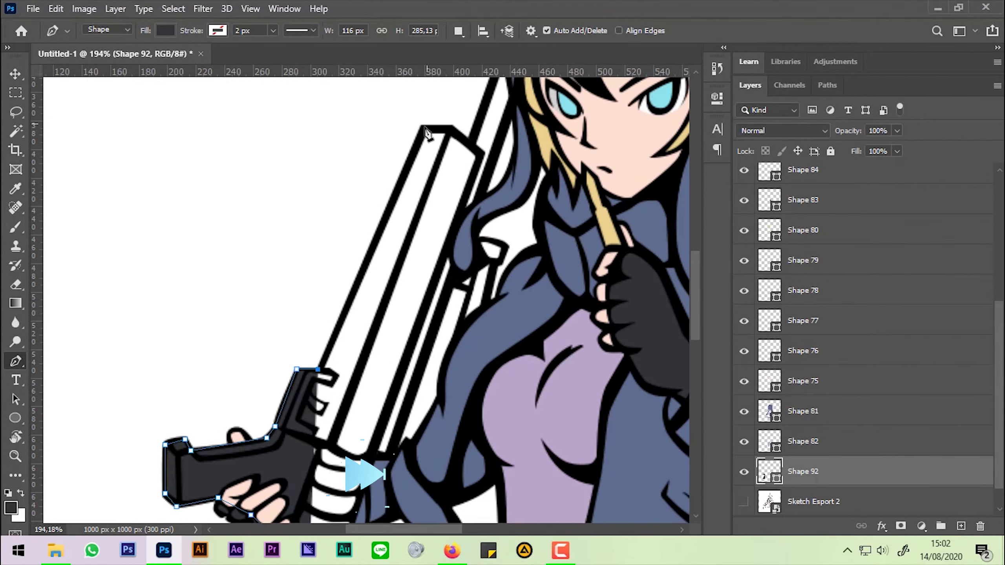
{"action": "left_click_drag", "start_coordinate": [415, 135], "coordinate": [459, 245]}
{"action": "left_click", "coordinate": [503, 82]}
{"action": "left_click", "coordinate": [524, 91]}
{"action": "left_click", "coordinate": [522, 101]}
Step: Trace the rifle's right edge near the hand back down and close the outline
{"action": "left_click_drag", "start_coordinate": [435, 495], "coordinate": [503, 157]}
{"action": "left_click", "coordinate": [442, 194]}
{"action": "left_click", "coordinate": [402, 313]}
{"action": "left_click", "coordinate": [421, 319]}
{"action": "left_click", "coordinate": [429, 269]}
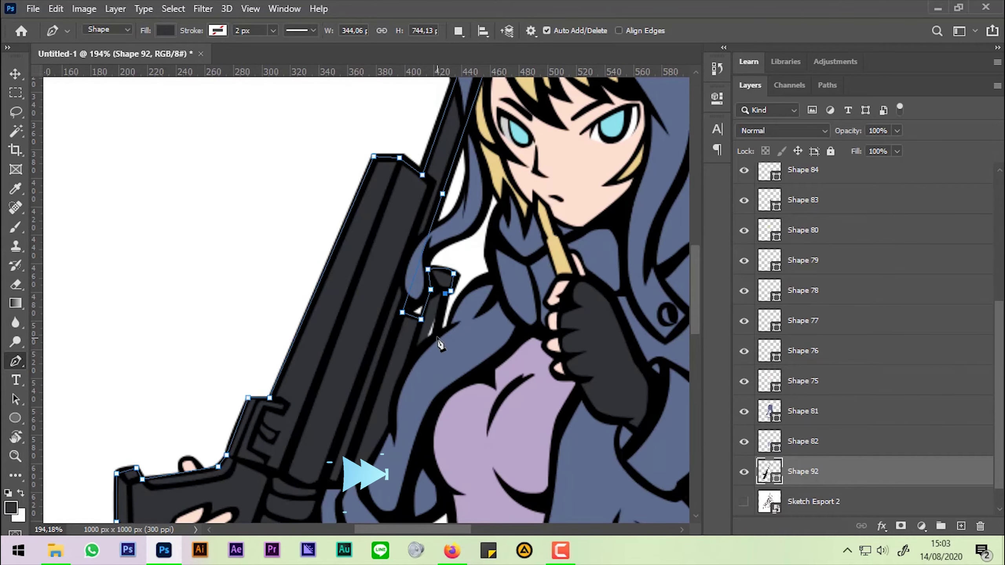
{"action": "scroll", "coordinate": [458, 294], "scroll_direction": "down", "scroll_amount": 3}
{"action": "left_click", "coordinate": [414, 350]}
{"action": "left_click", "coordinate": [396, 409]}
{"action": "left_click_drag", "start_coordinate": [400, 493], "coordinate": [350, 386]}
{"action": "left_click", "coordinate": [340, 388]}
Step: Select the sketch layer in the Layers panel
{"action": "left_click", "coordinate": [854, 502]}
{"action": "scroll", "coordinate": [459, 289], "scroll_direction": "down", "scroll_amount": 3}
{"action": "scroll", "coordinate": [455, 292], "scroll_direction": "down", "scroll_amount": 2}
{"action": "scroll", "coordinate": [456, 291], "scroll_direction": "up", "scroll_amount": 2}
{"action": "scroll", "coordinate": [384, 322], "scroll_direction": "up", "scroll_amount": 1}
{"action": "scroll", "coordinate": [397, 328], "scroll_direction": "down", "scroll_amount": 1}
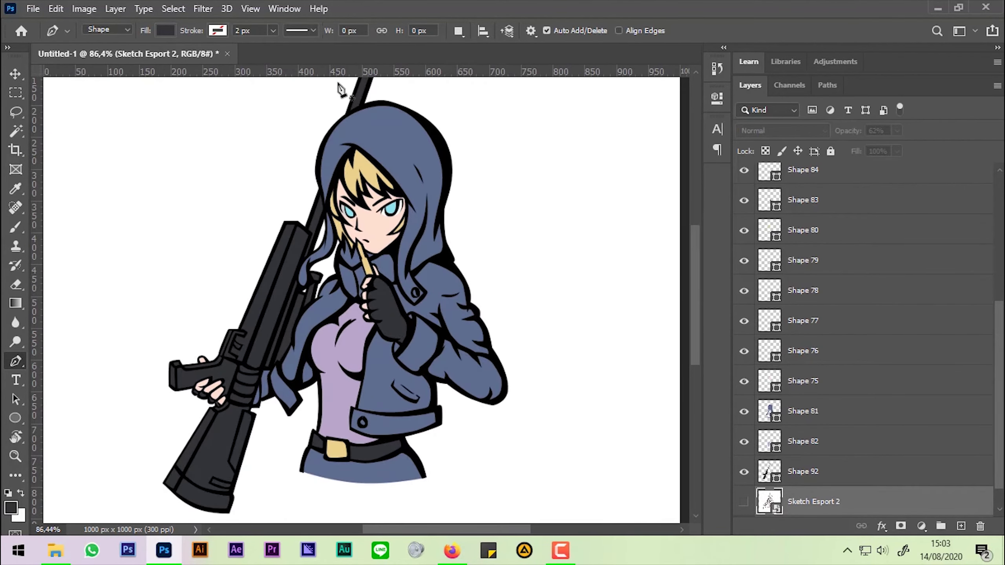
Step: Select the rifle and all other colour shape layers and group them
{"action": "left_click", "coordinate": [951, 477]}
{"action": "left_click_drag", "start_coordinate": [1001, 449], "coordinate": [983, 277]}
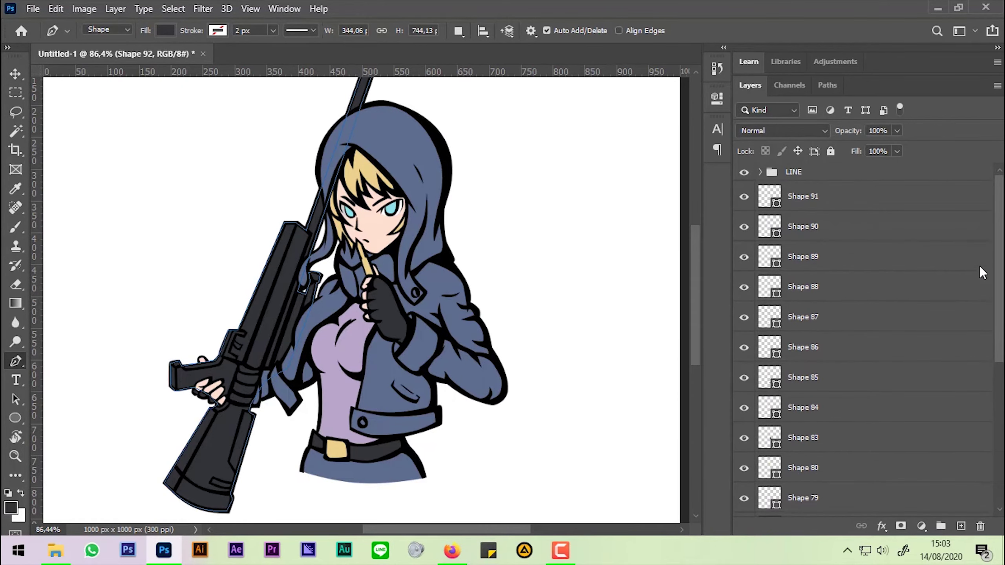
{"action": "left_click", "coordinate": [941, 451], "text": "shift"}
{"action": "left_click_drag", "start_coordinate": [941, 451], "coordinate": [947, 524]}
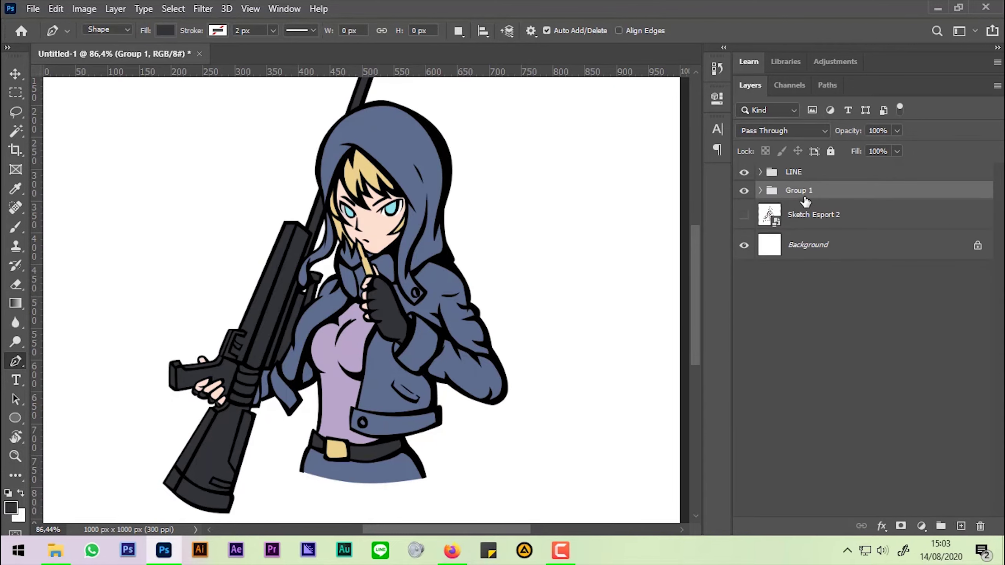
Step: Rename the new group to Base Color and add an empty layer above it
{"action": "double_click", "coordinate": [803, 192]}
{"action": "type", "text": "r"}
{"action": "key", "text": "Return"}
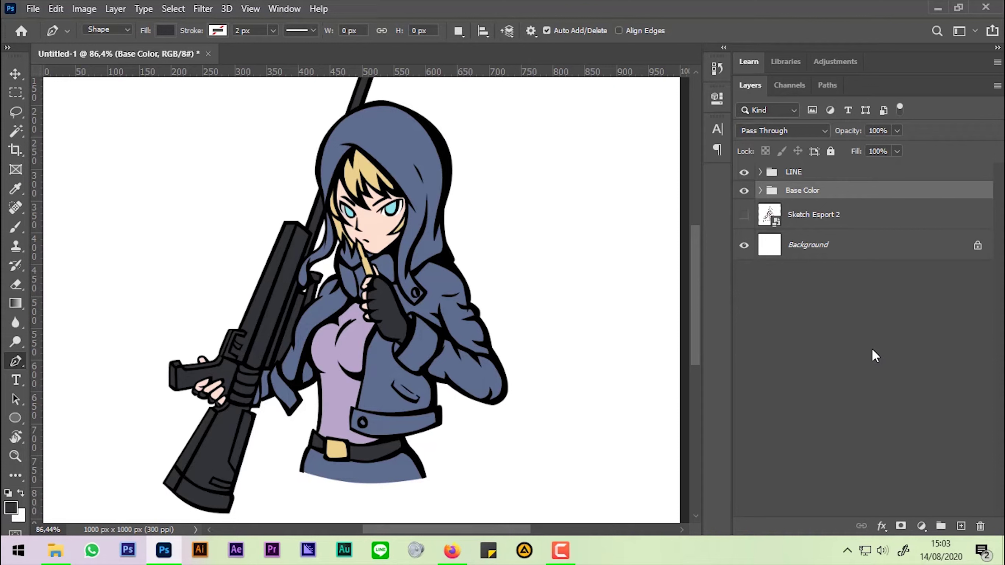
{"action": "left_click", "coordinate": [961, 526]}
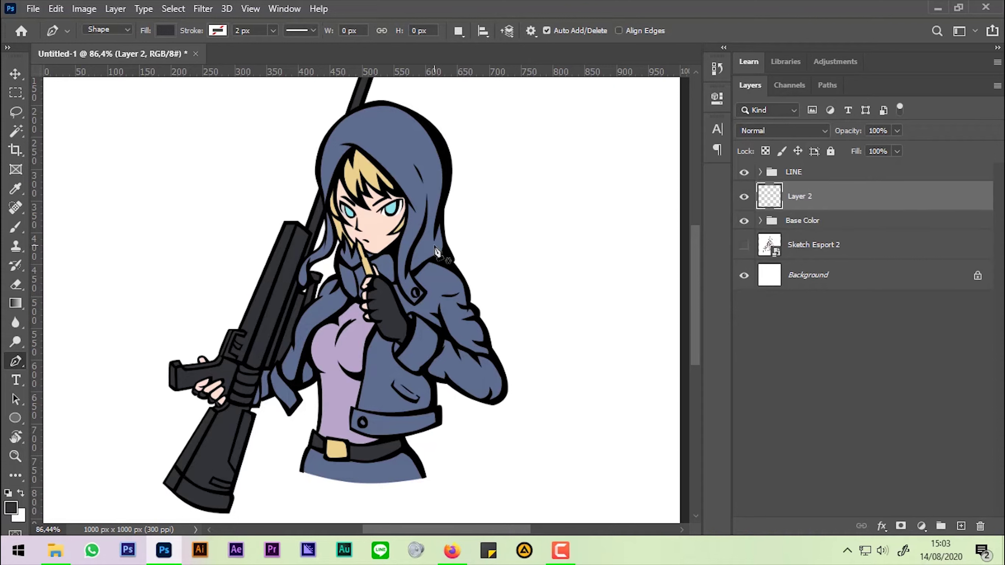
{"action": "key", "text": "i"}
{"action": "left_click", "coordinate": [10, 507]}
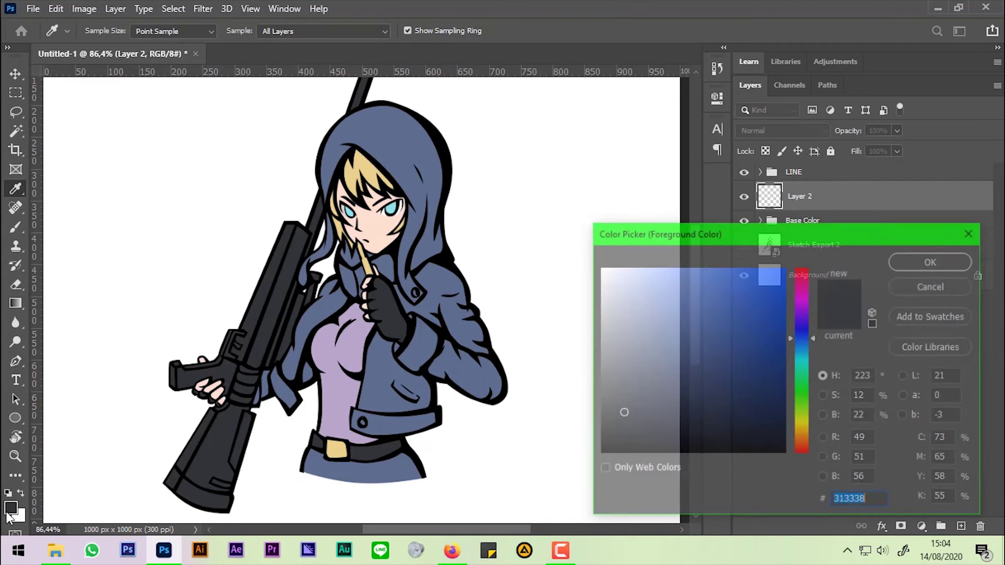
Step: Draw a cyan (#00fcff) circle at the canvas's upper left
{"action": "type", "text": "00fcff"}
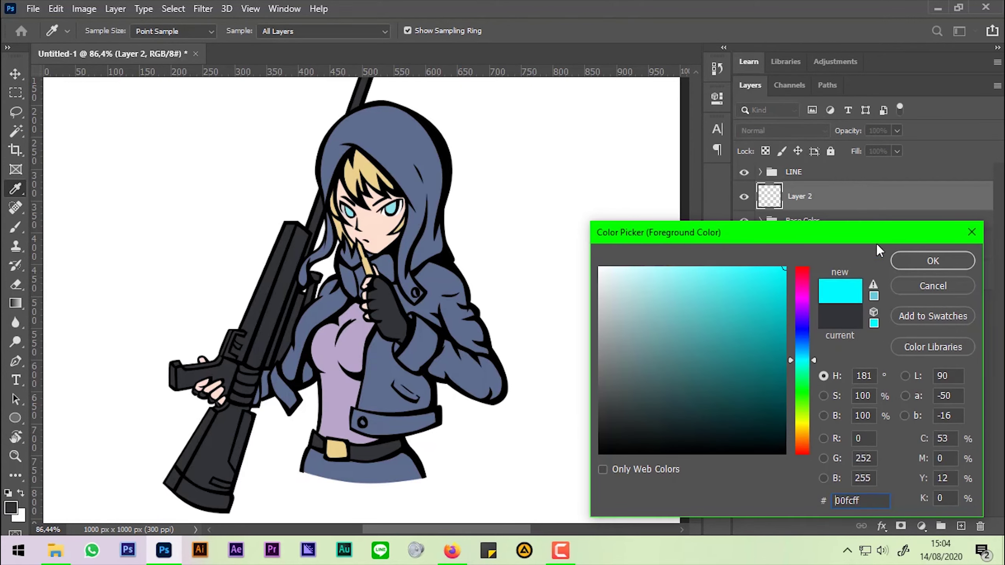
{"action": "left_click", "coordinate": [911, 260]}
{"action": "key", "text": "u"}
{"action": "left_click_drag", "start_coordinate": [106, 89], "coordinate": [235, 217]}
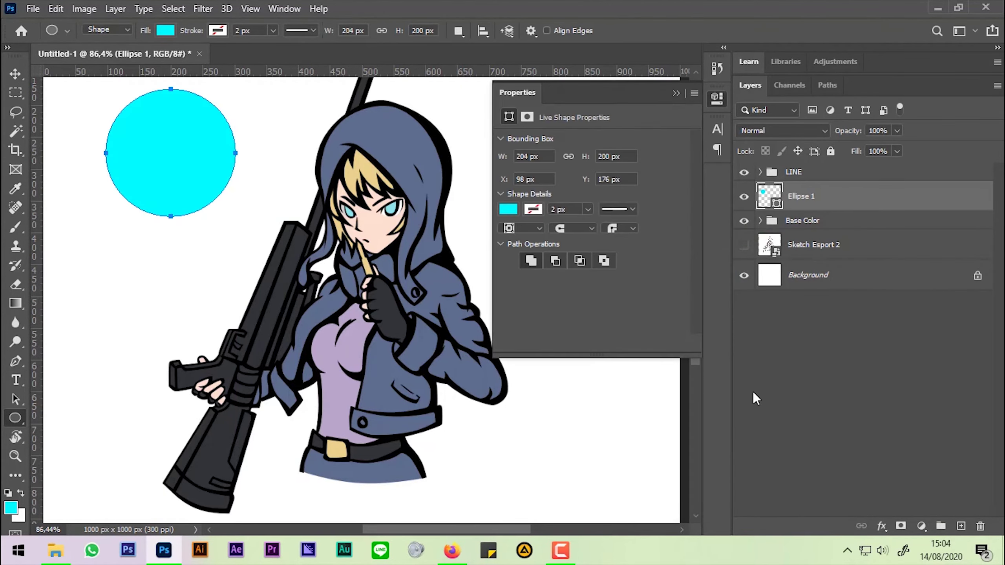
Step: Add a new empty Layer 2 and move it below the Base Color group
{"action": "left_click", "coordinate": [961, 526]}
{"action": "scroll", "coordinate": [379, 289], "scroll_direction": "down", "scroll_amount": 2}
{"action": "scroll", "coordinate": [405, 310], "scroll_direction": "down", "scroll_amount": 2}
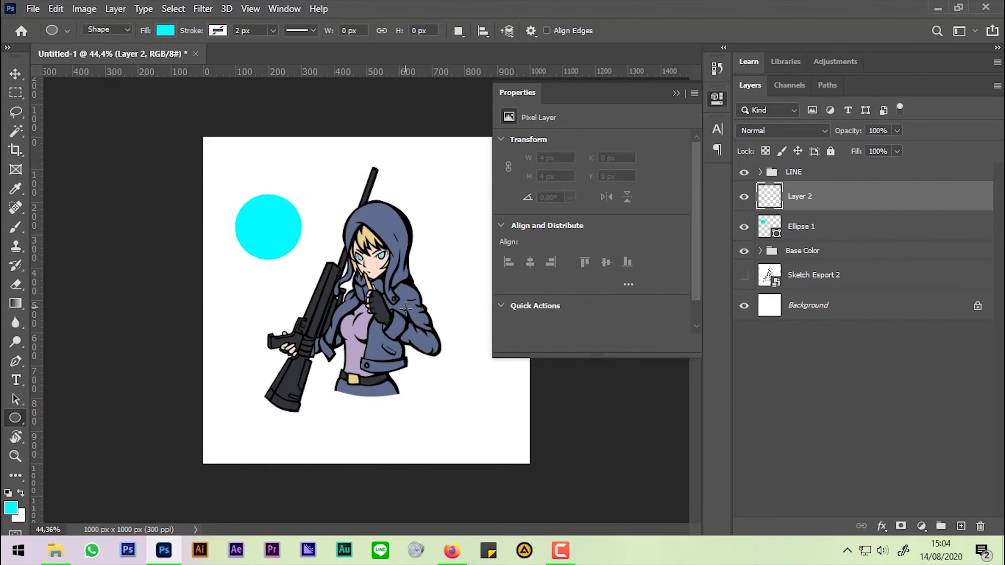
{"action": "left_click_drag", "start_coordinate": [819, 219], "coordinate": [830, 263]}
Step: Choose the black-to-white gradient preset from the basic gradients
{"action": "key", "text": "g"}
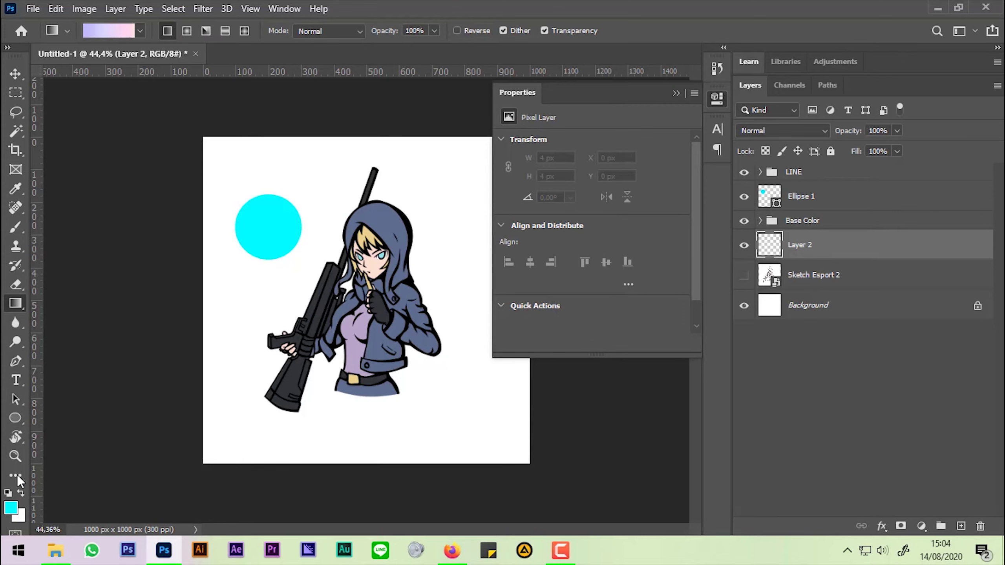
{"action": "left_click", "coordinate": [10, 507]}
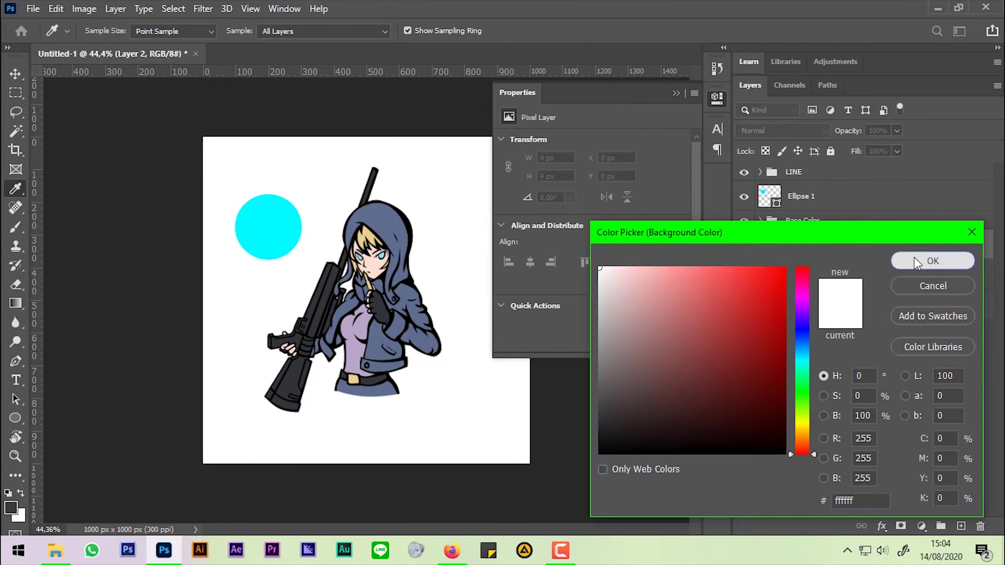
{"action": "left_click", "coordinate": [918, 257]}
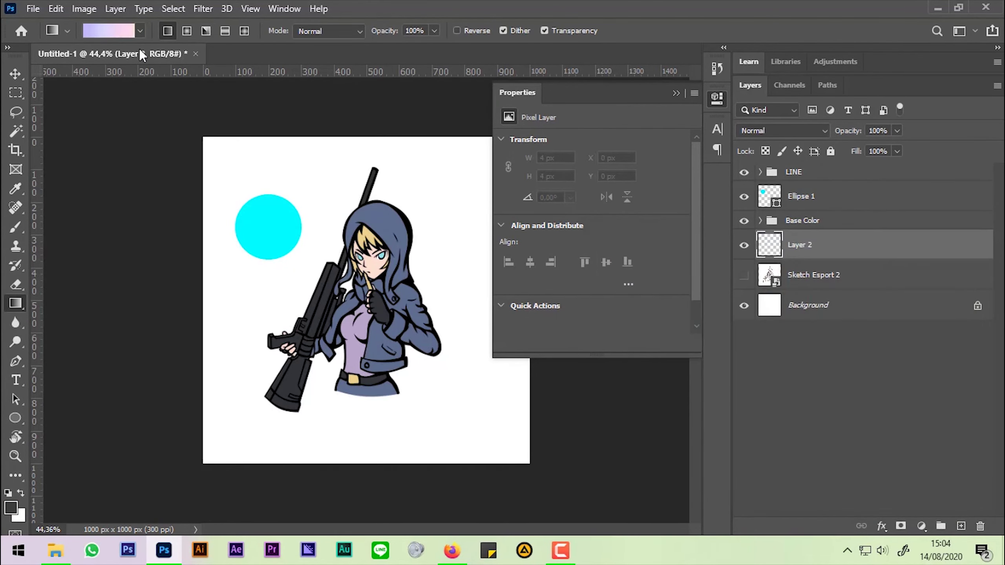
{"action": "left_click", "coordinate": [140, 31]}
{"action": "left_click", "coordinate": [46, 58]}
{"action": "double_click", "coordinate": [55, 82]}
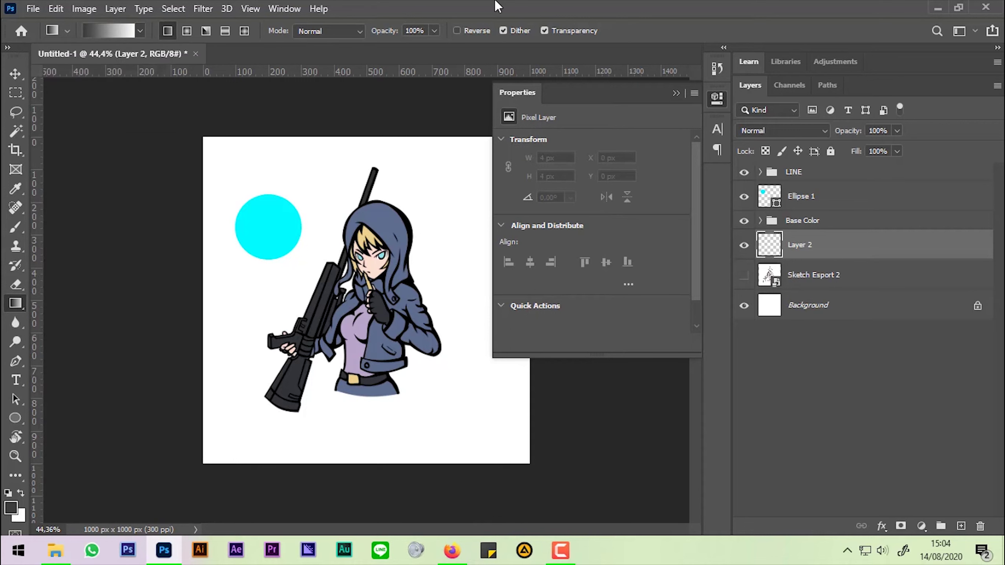
Step: Drag a horizontal white-to-dark-gray gradient across Layer 2 and close the Properties panel
{"action": "left_click_drag", "start_coordinate": [530, 395], "coordinate": [213, 395]}
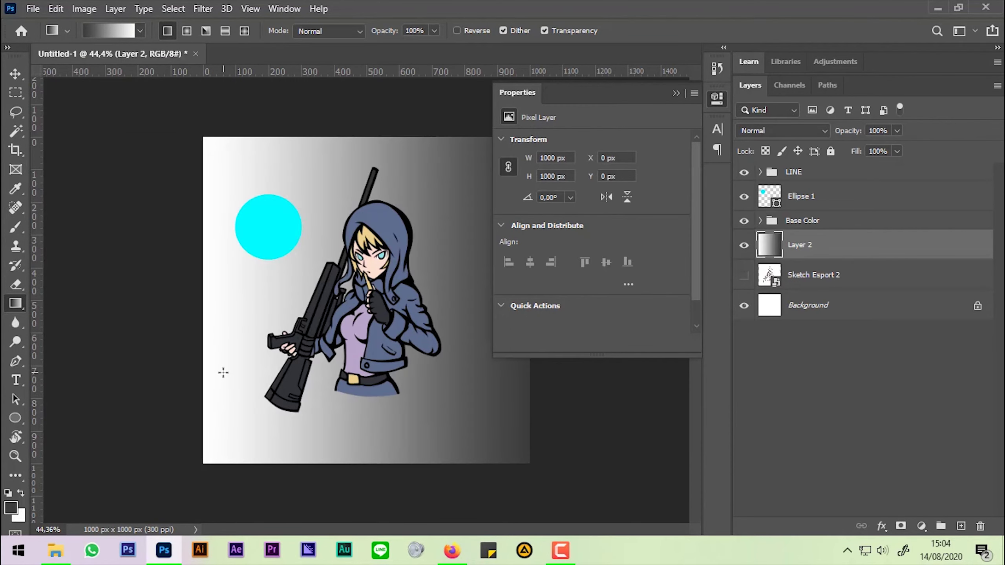
{"action": "left_click", "coordinate": [676, 93]}
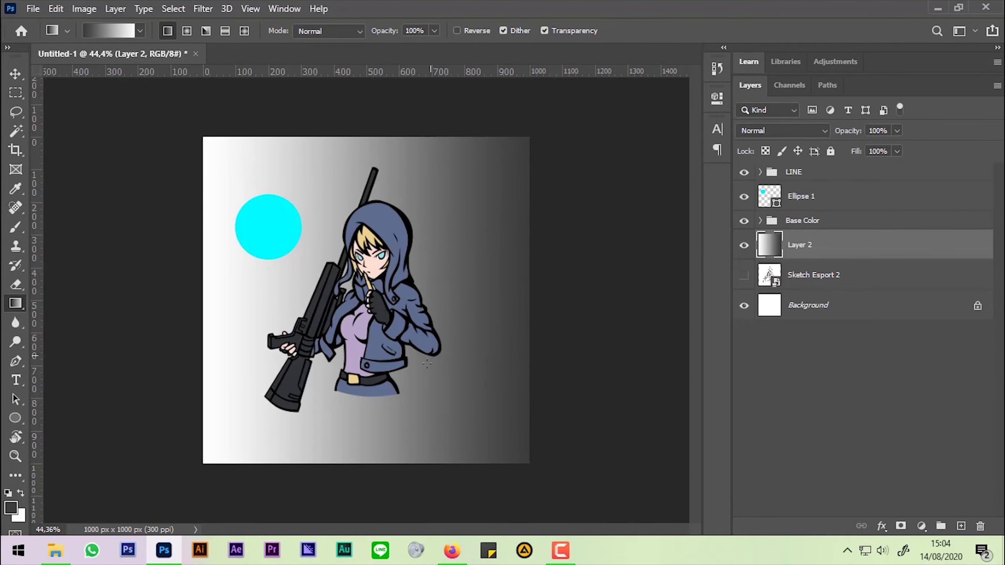
{"action": "scroll", "coordinate": [427, 363], "scroll_direction": "up", "scroll_amount": 5}
{"action": "scroll", "coordinate": [427, 364], "scroll_direction": "up", "scroll_amount": 1}
Step: Add Layer 3 above LINE and shade the hood's right edge and lower sleeve in dark blue
{"action": "left_click", "coordinate": [793, 172]}
{"action": "left_click", "coordinate": [961, 526]}
{"action": "key", "text": "b"}
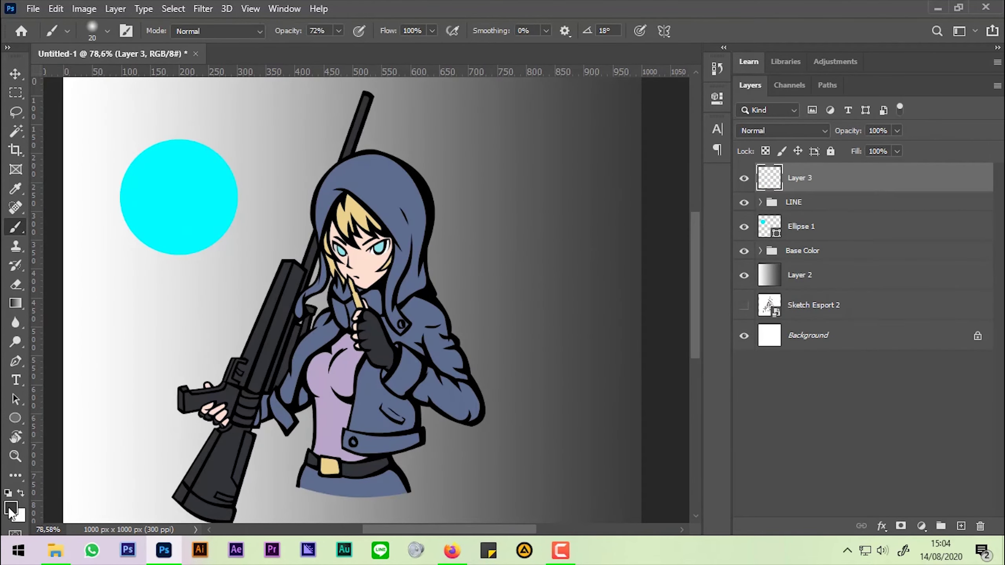
{"action": "left_click", "coordinate": [10, 514]}
{"action": "left_click", "coordinate": [388, 184]}
{"action": "left_click_drag", "start_coordinate": [688, 355], "coordinate": [713, 374]}
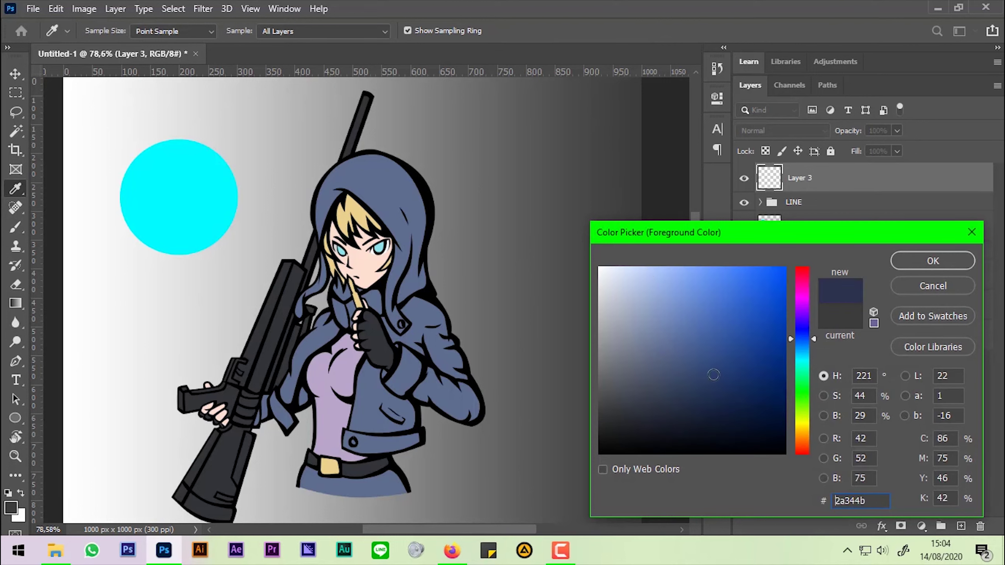
{"action": "left_click", "coordinate": [934, 262]}
{"action": "left_click_drag", "start_coordinate": [378, 160], "coordinate": [449, 336]}
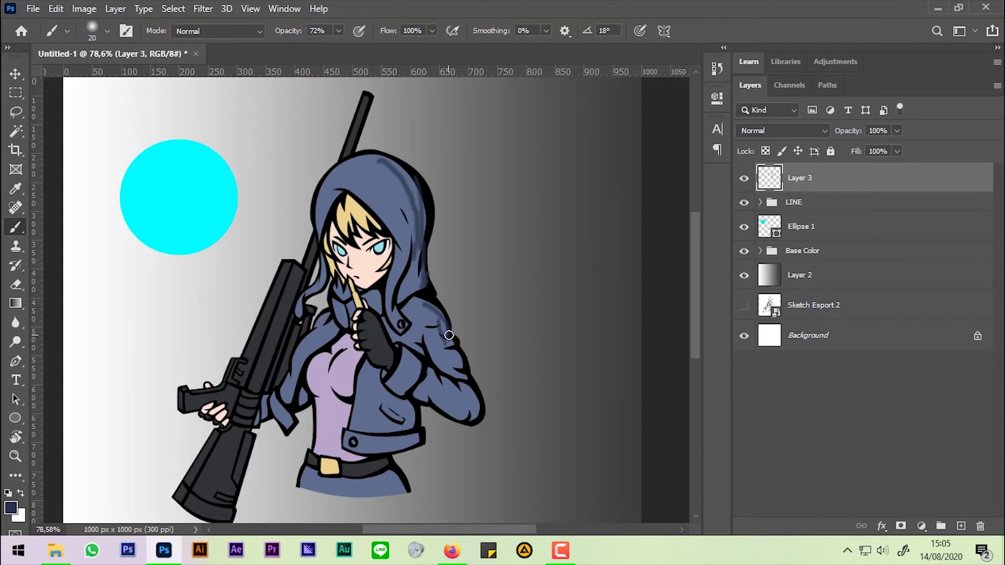
{"action": "left_click_drag", "start_coordinate": [476, 414], "coordinate": [414, 360]}
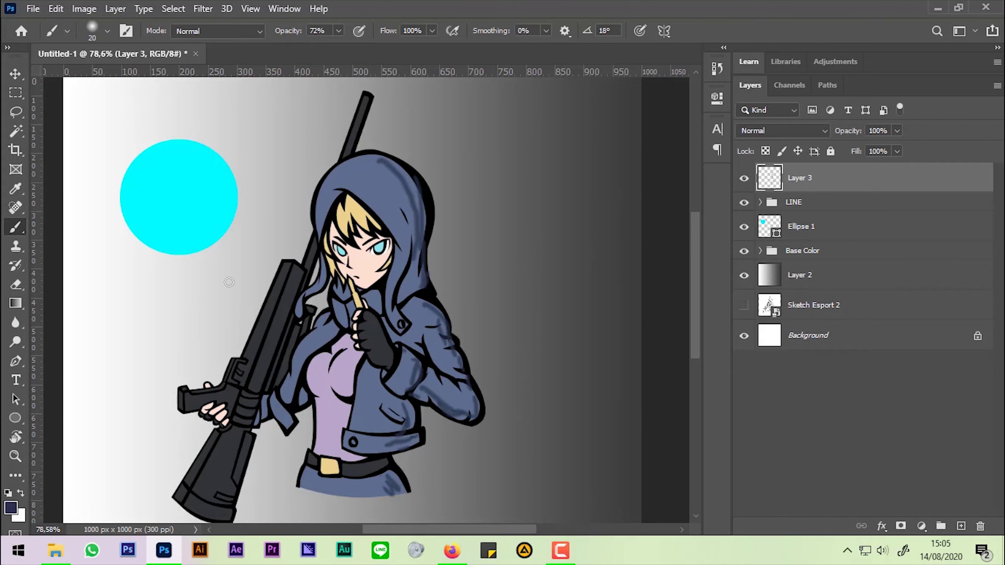
Step: Paint pale blue highlights on the hood's top-left edge and the shirt's left edge
{"action": "left_click", "coordinate": [11, 511]}
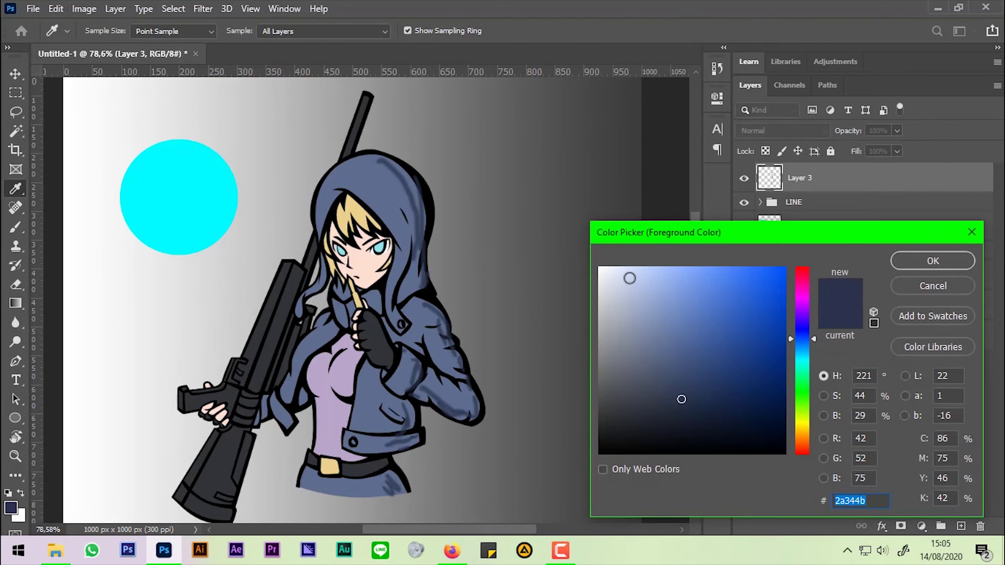
{"action": "left_click_drag", "start_coordinate": [630, 279], "coordinate": [632, 266]}
{"action": "left_click", "coordinate": [933, 262]}
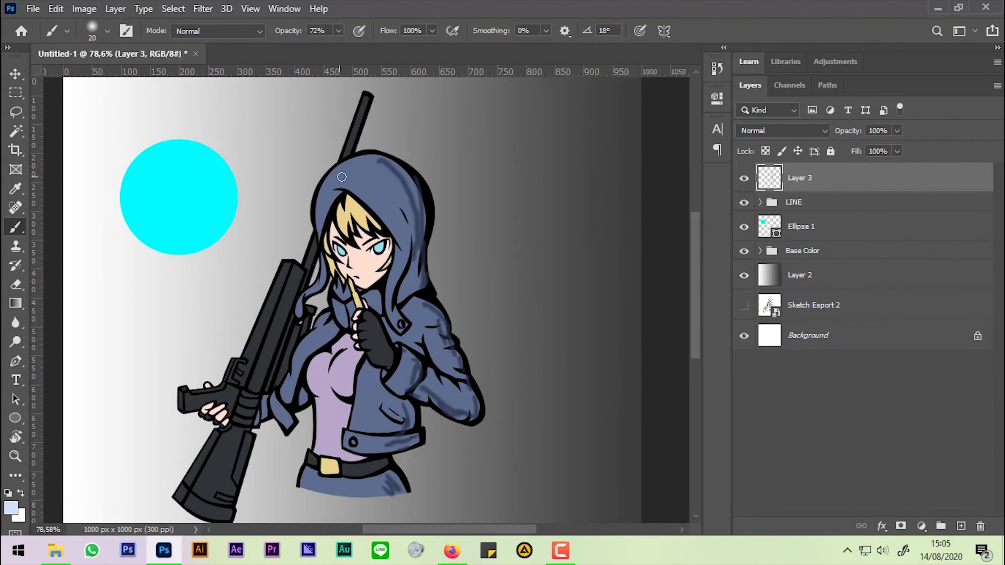
{"action": "mouse_move", "coordinate": [366, 159]}
{"action": "left_mouse_down"}
{"action": "mouse_move", "coordinate": [310, 313]}
{"action": "mouse_move", "coordinate": [317, 285]}
{"action": "mouse_move", "coordinate": [305, 363]}
{"action": "left_mouse_up"}
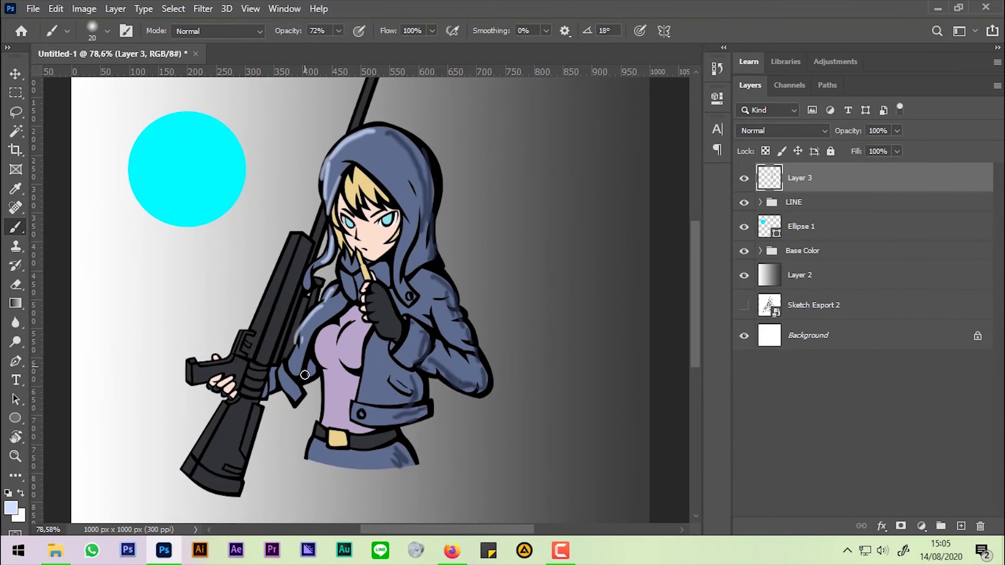
{"action": "left_click_drag", "start_coordinate": [326, 367], "coordinate": [335, 323]}
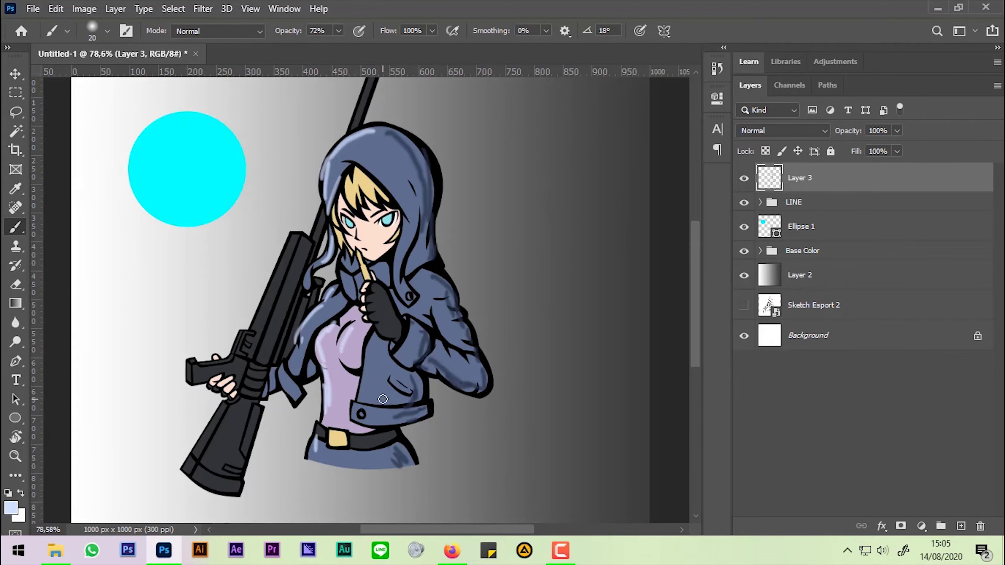
{"action": "scroll", "coordinate": [371, 398], "scroll_direction": "down", "scroll_amount": 5}
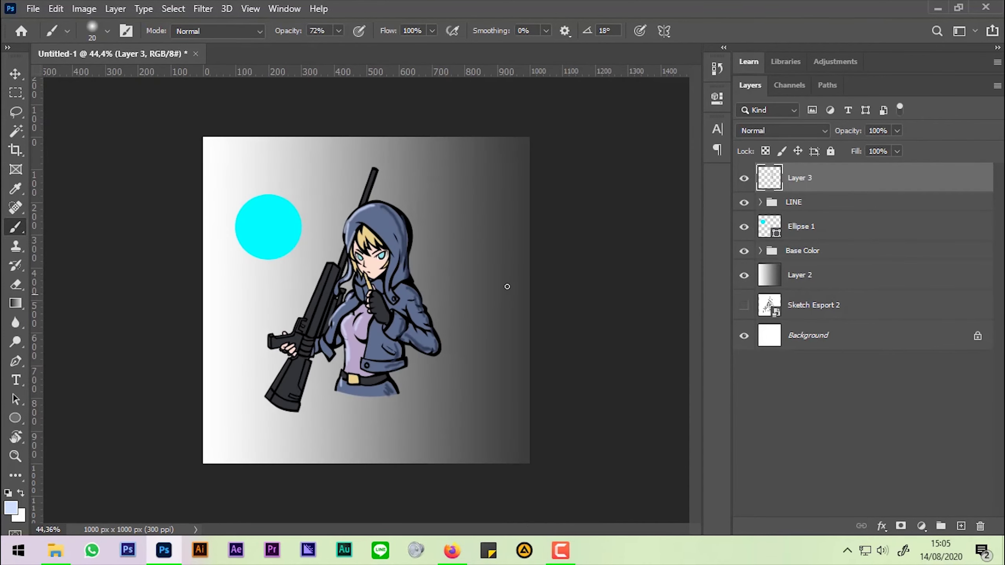
{"action": "left_click", "coordinate": [807, 226], "text": "ctrl"}
Step: Delete Layer 3, Ellipse 1 and Layer 2 together
{"action": "left_click", "coordinate": [857, 277], "text": "ctrl"}
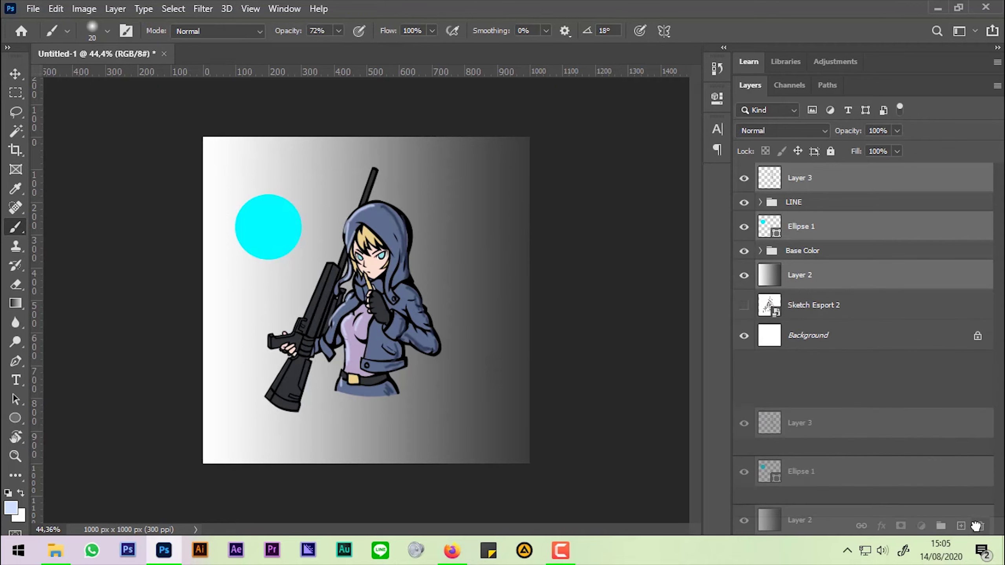
{"action": "left_click_drag", "start_coordinate": [856, 277], "coordinate": [981, 524]}
{"action": "scroll", "coordinate": [383, 293], "scroll_direction": "up", "scroll_amount": 6}
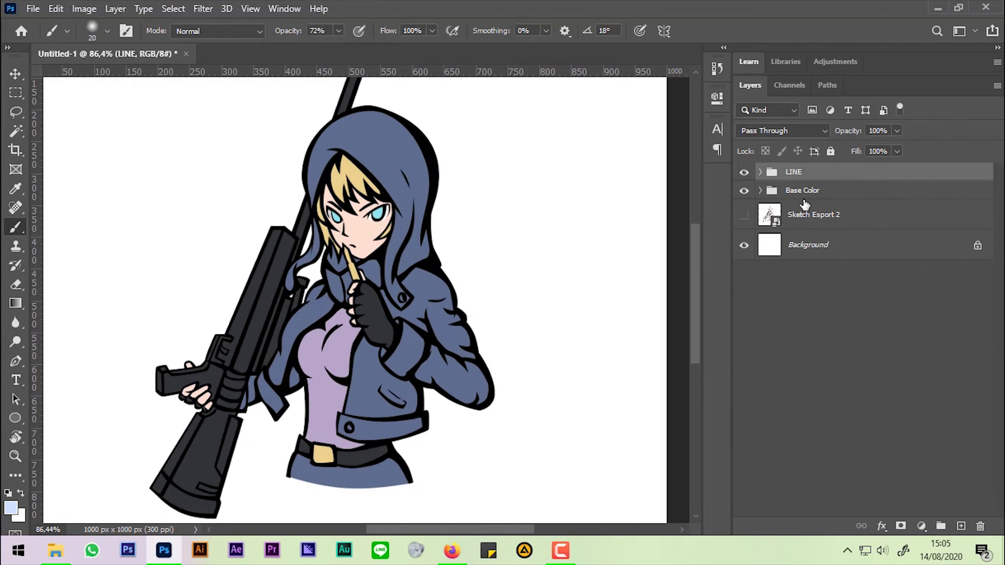
Step: Add a test layer above Base Color and set the foreground colour to #af9185
{"action": "left_click", "coordinate": [857, 194]}
{"action": "left_click", "coordinate": [961, 526]}
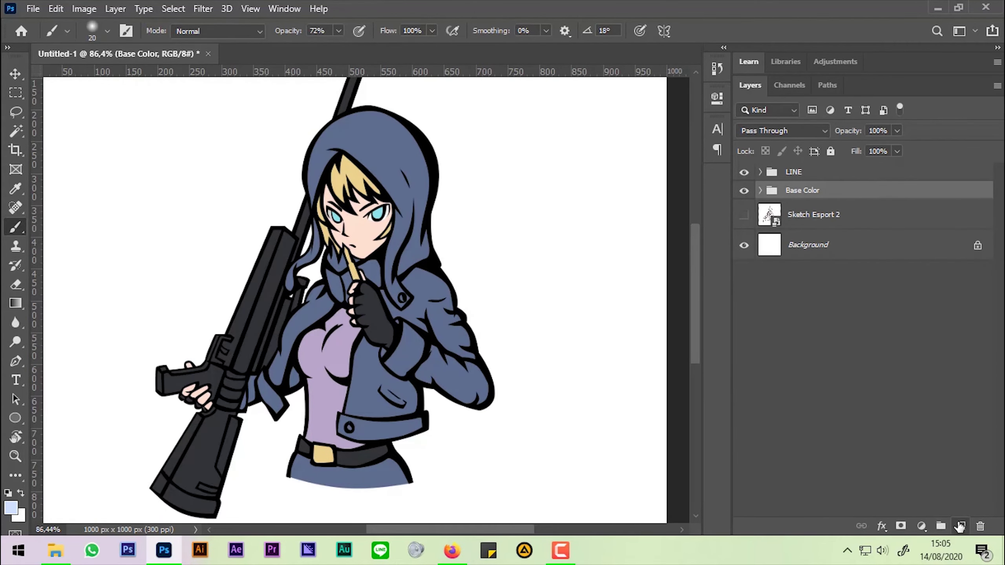
{"action": "left_click", "coordinate": [16, 362]}
{"action": "scroll", "coordinate": [466, 213], "scroll_direction": "up", "scroll_amount": 2}
{"action": "scroll", "coordinate": [487, 265], "scroll_direction": "up", "scroll_amount": 1}
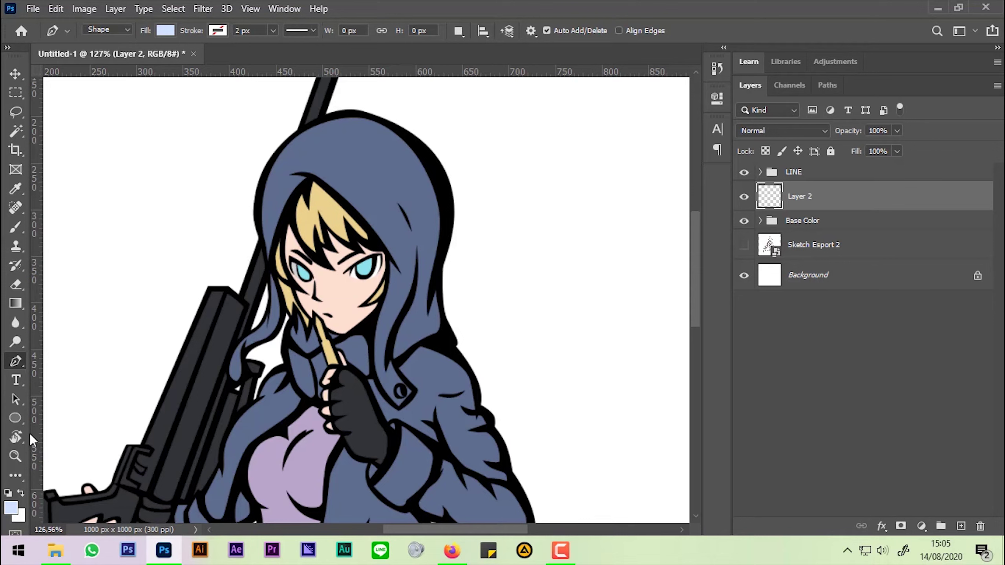
{"action": "left_click", "coordinate": [14, 508]}
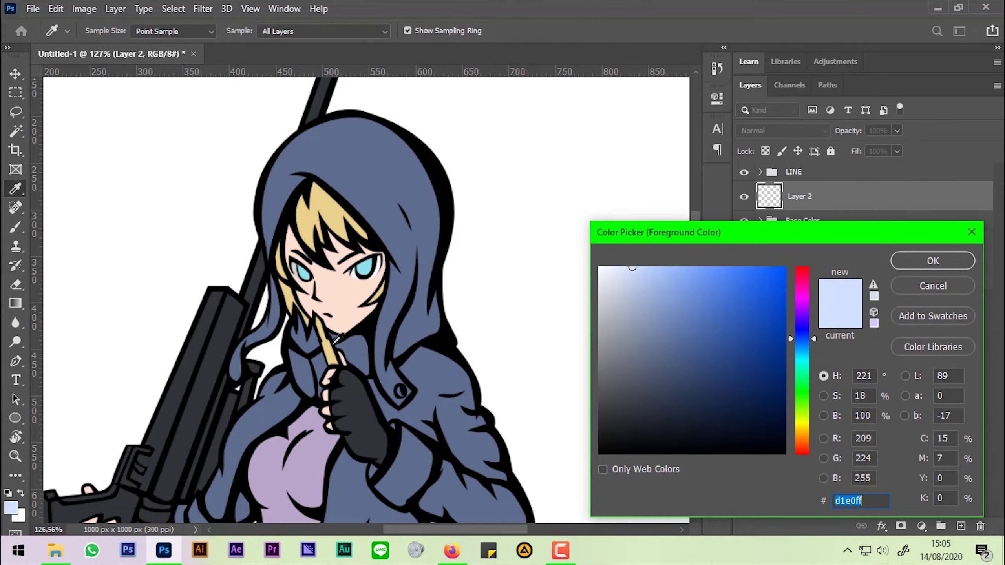
{"action": "type", "text": "af9185"}
{"action": "left_click", "coordinate": [933, 261]}
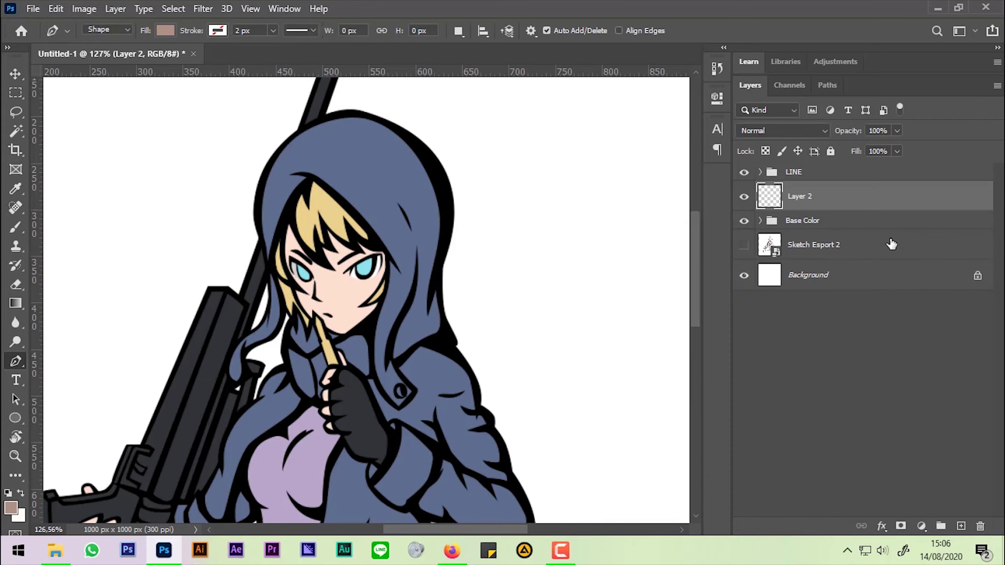
Step: Delete the empty test layer and select the skin shape, Shape 75, with Move
{"action": "scroll", "coordinate": [305, 233], "scroll_direction": "up", "scroll_amount": 3}
{"action": "scroll", "coordinate": [305, 234], "scroll_direction": "up", "scroll_amount": 2}
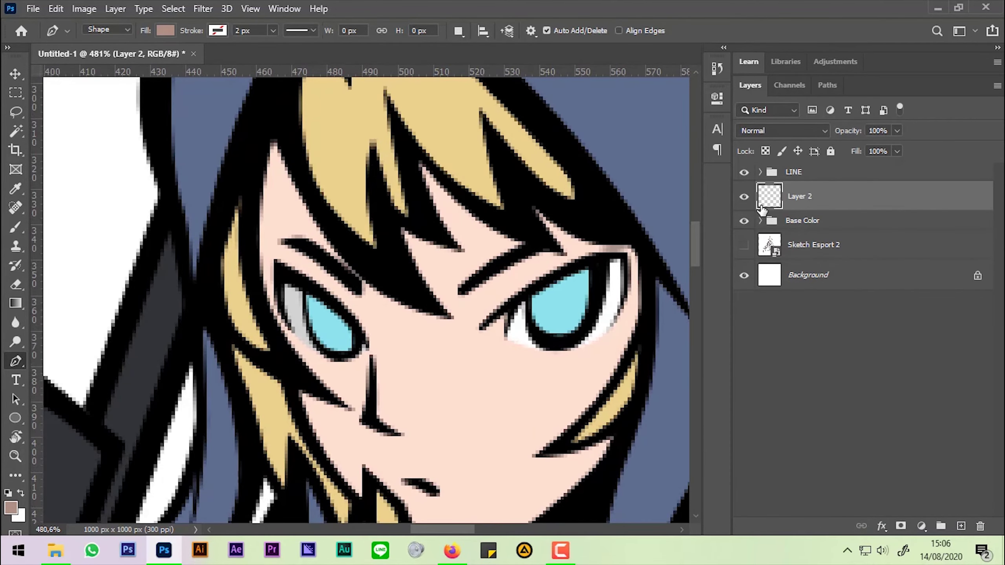
{"action": "mouse_move", "coordinate": [799, 207]}
{"action": "left_mouse_down"}
{"action": "mouse_move", "coordinate": [986, 516]}
{"action": "mouse_move", "coordinate": [981, 526]}
{"action": "left_mouse_up"}
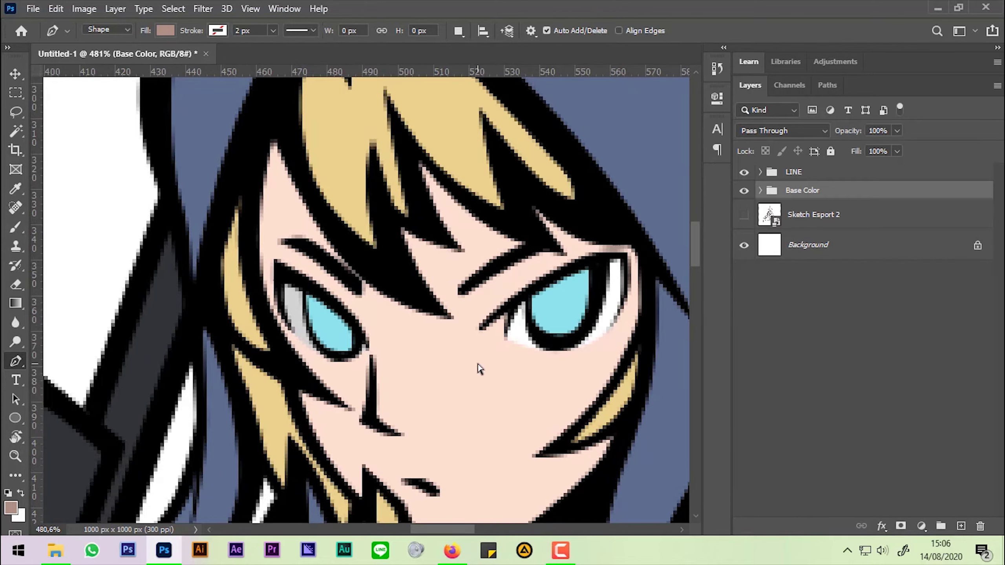
{"action": "left_click", "coordinate": [16, 75]}
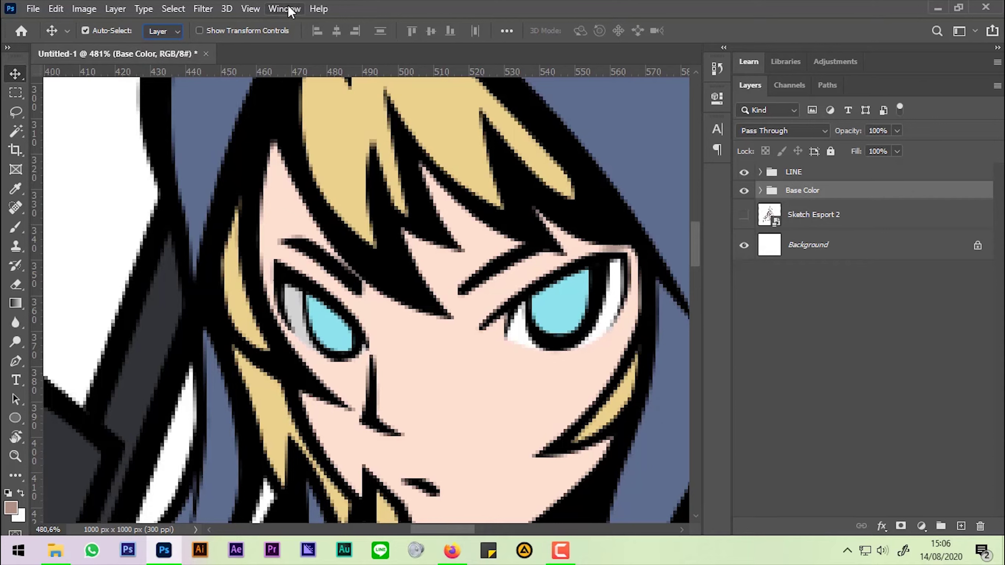
{"action": "left_click", "coordinate": [455, 384]}
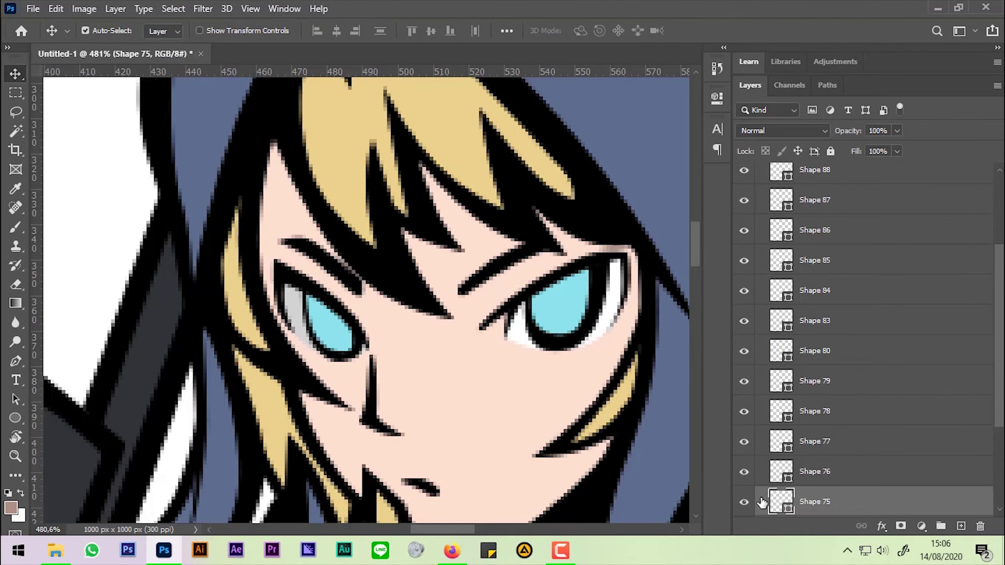
Step: Add an empty Layer 2 above Shape 75 and clip it to the skin shape
{"action": "left_click", "coordinate": [744, 501]}
{"action": "scroll", "coordinate": [938, 450], "scroll_direction": "down", "scroll_amount": 1}
{"action": "scroll", "coordinate": [938, 450], "scroll_direction": "down", "scroll_amount": 2}
{"action": "left_click", "coordinate": [961, 526]}
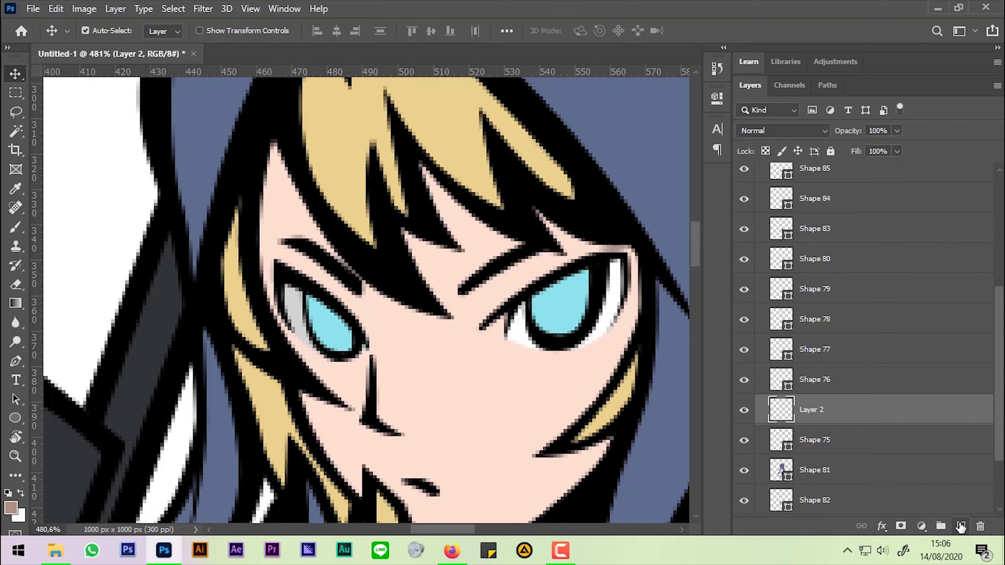
{"action": "left_click", "coordinate": [911, 422], "text": "alt"}
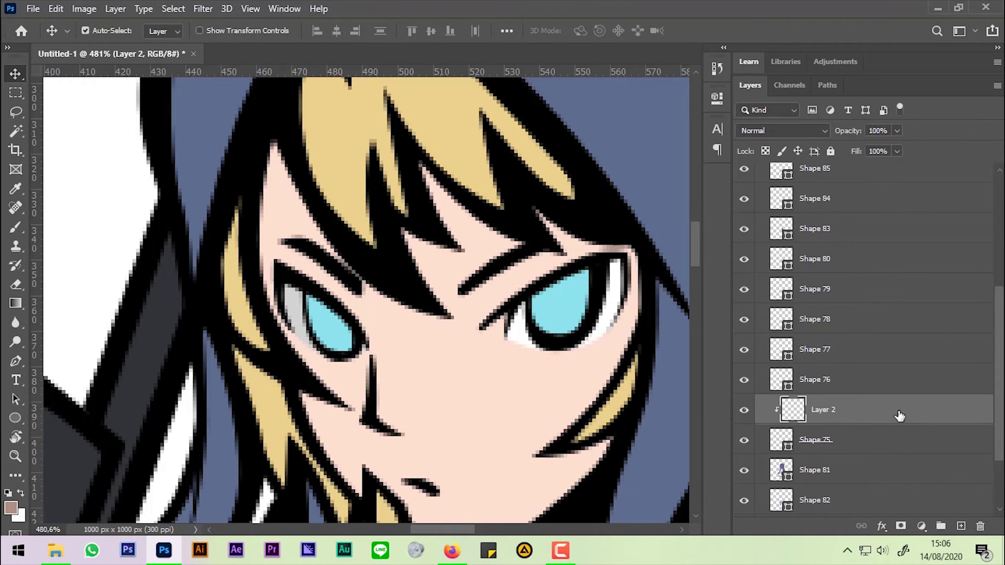
{"action": "left_click", "coordinate": [15, 361]}
{"action": "scroll", "coordinate": [327, 206], "scroll_direction": "down", "scroll_amount": 2}
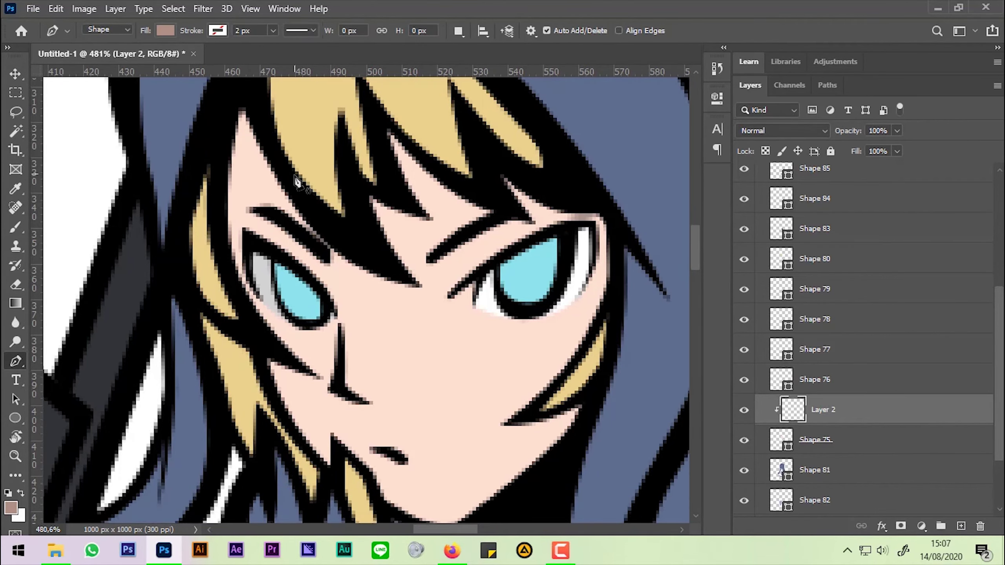
Step: Outline the brown face shadow from the chin past the nose and eye, up into the left hair
{"action": "scroll", "coordinate": [306, 202], "scroll_direction": "down", "scroll_amount": 2}
{"action": "scroll", "coordinate": [311, 207], "scroll_direction": "down", "scroll_amount": 3}
{"action": "scroll", "coordinate": [354, 291], "scroll_direction": "up", "scroll_amount": 2}
{"action": "scroll", "coordinate": [358, 308], "scroll_direction": "up", "scroll_amount": 2}
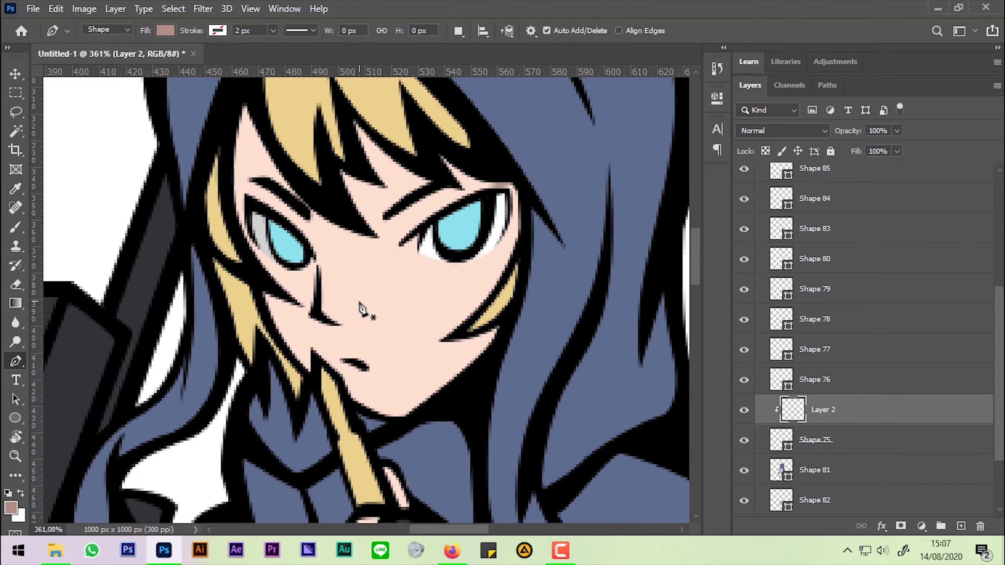
{"action": "left_click", "coordinate": [404, 416]}
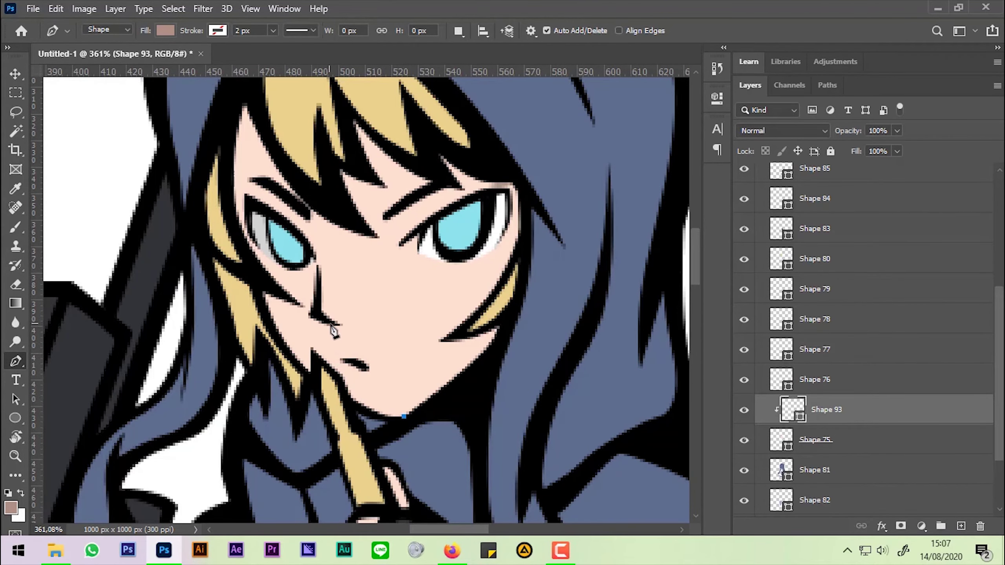
{"action": "left_click", "coordinate": [313, 251]}
{"action": "left_click", "coordinate": [306, 217]}
{"action": "left_click", "coordinate": [366, 236]}
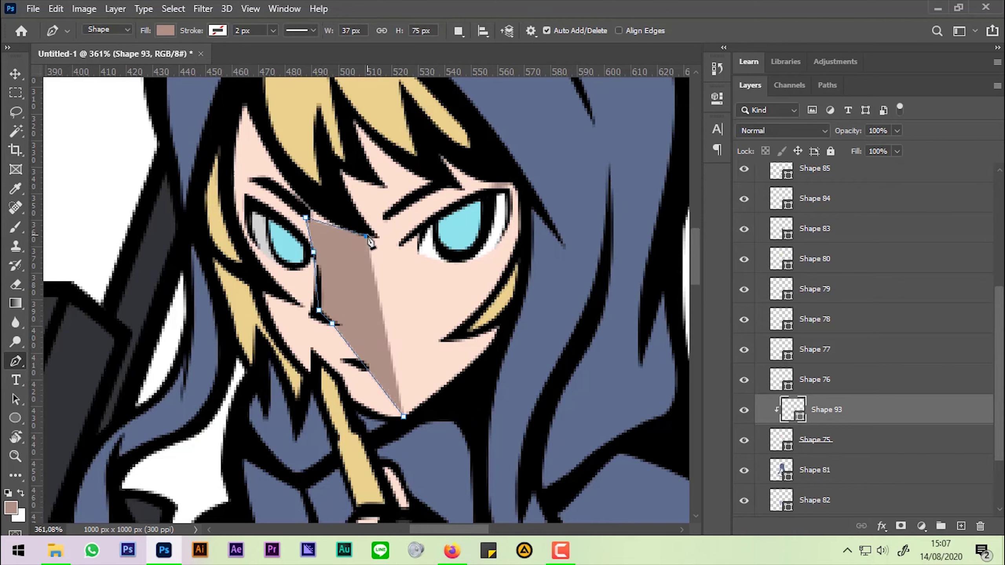
{"action": "left_click", "coordinate": [340, 182]}
{"action": "left_click", "coordinate": [356, 145]}
{"action": "scroll", "coordinate": [365, 119], "scroll_direction": "down", "scroll_amount": 4}
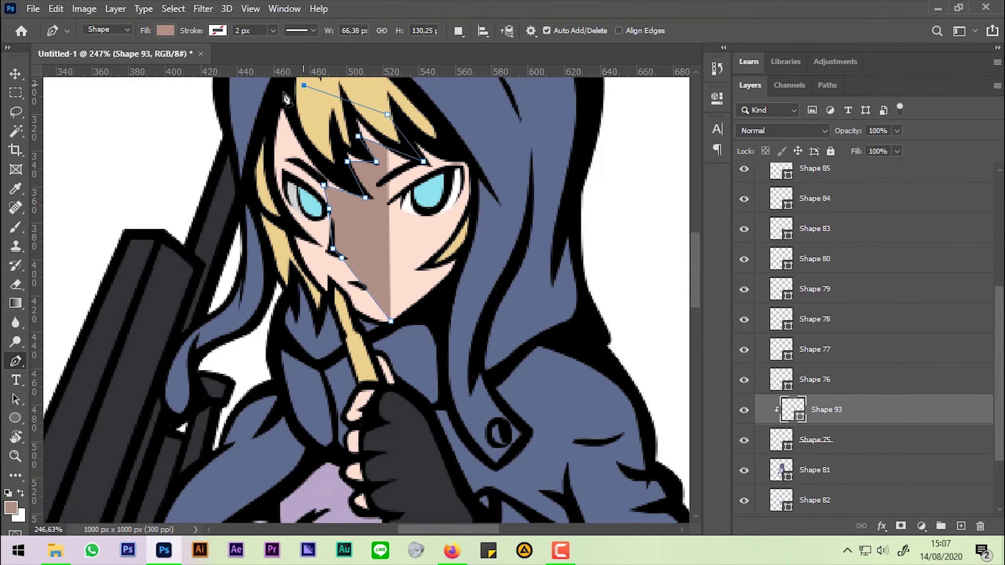
{"action": "left_click", "coordinate": [387, 114]}
{"action": "left_click", "coordinate": [303, 86]}
{"action": "left_click", "coordinate": [276, 101]}
{"action": "left_click", "coordinate": [262, 169]}
{"action": "left_click", "coordinate": [280, 232]}
{"action": "left_click", "coordinate": [312, 286]}
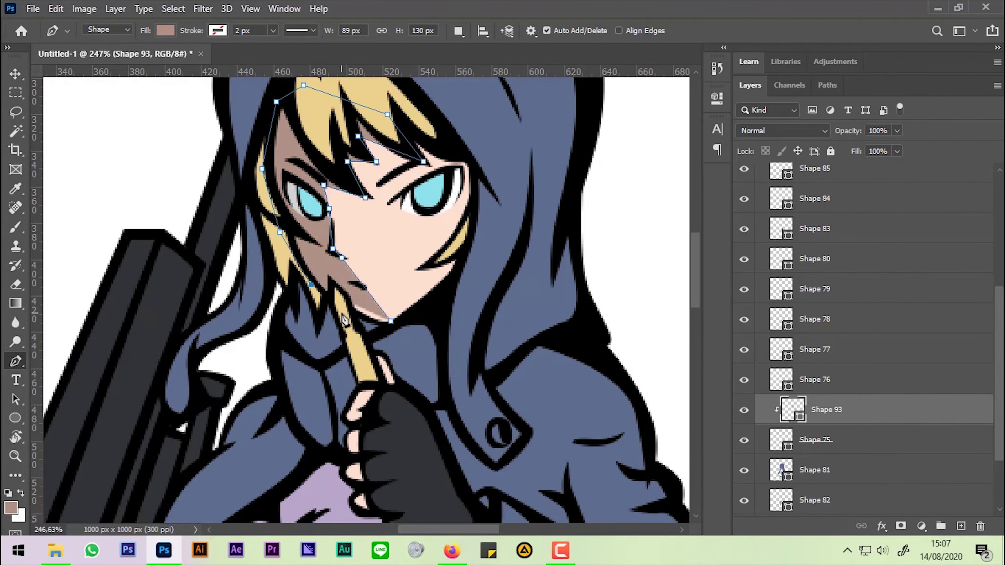
Step: Add curve points along the nose and brow, finish the path, and reselect Shape 93
{"action": "scroll", "coordinate": [375, 322], "scroll_direction": "up", "scroll_amount": 6}
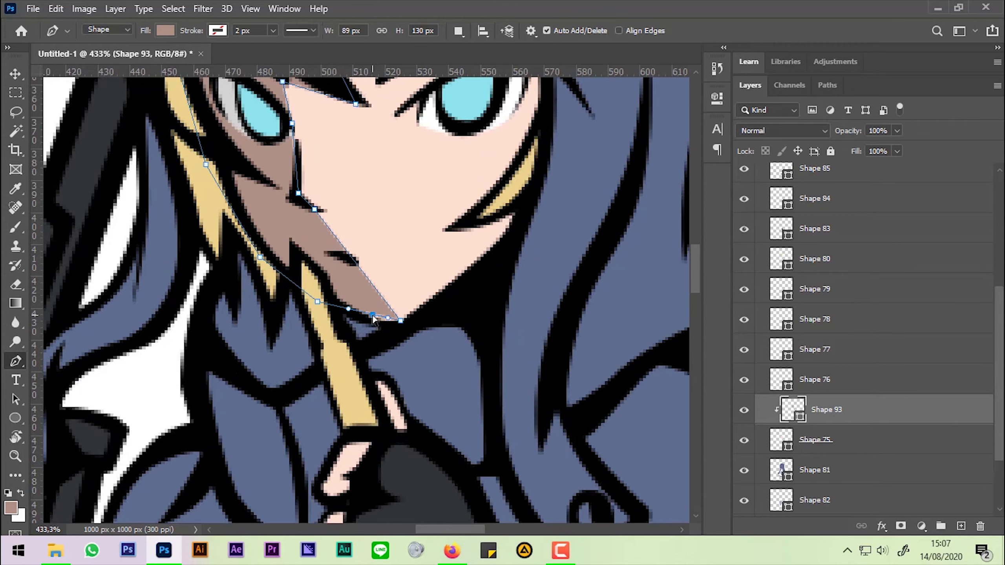
{"action": "scroll", "coordinate": [336, 268], "scroll_direction": "up", "scroll_amount": 3}
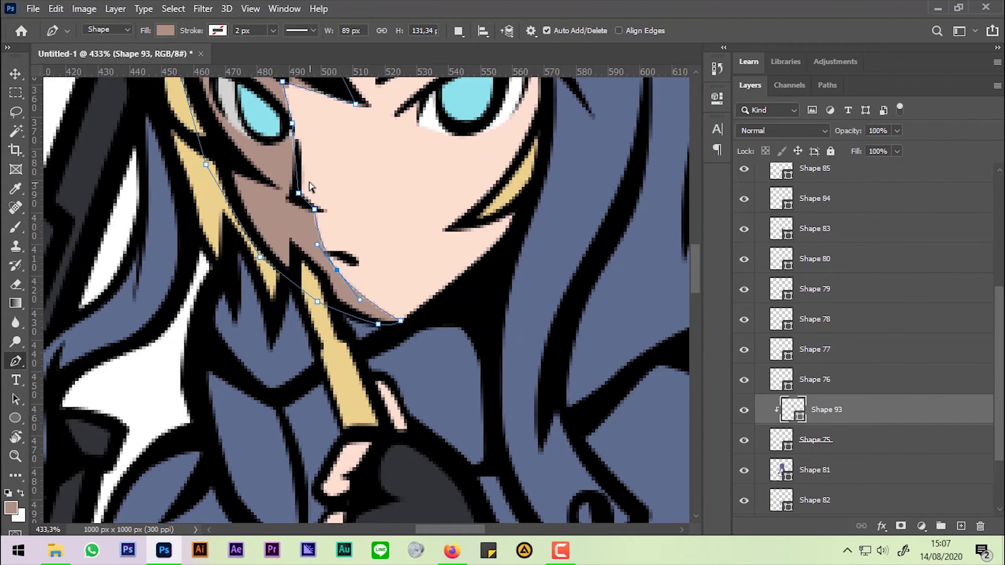
{"action": "scroll", "coordinate": [339, 261], "scroll_direction": "up", "scroll_amount": 2}
{"action": "left_click", "coordinate": [340, 245]}
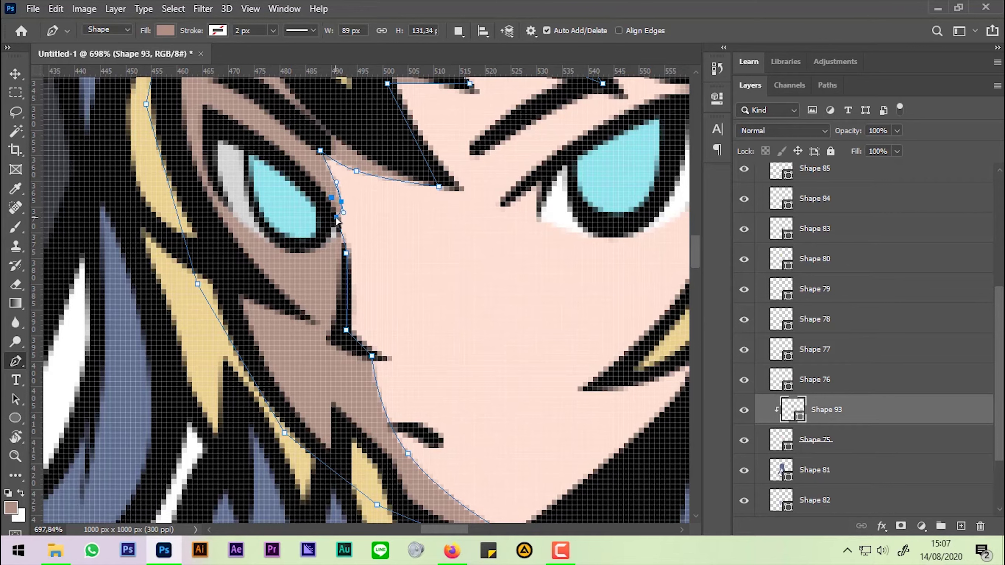
{"action": "scroll", "coordinate": [341, 205], "scroll_direction": "down", "scroll_amount": 5}
{"action": "scroll", "coordinate": [356, 190], "scroll_direction": "down", "scroll_amount": 2}
{"action": "scroll", "coordinate": [412, 152], "scroll_direction": "up", "scroll_amount": 7}
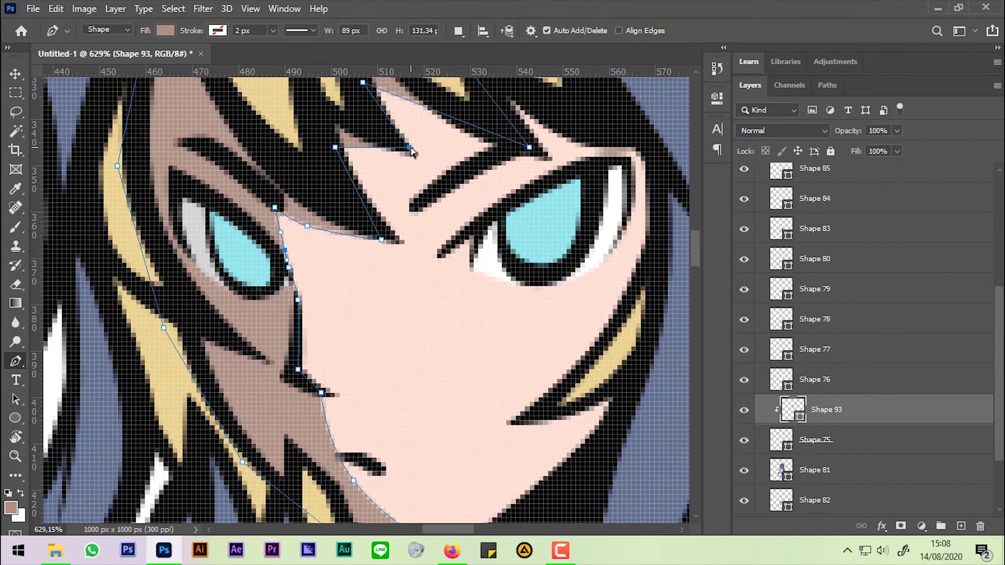
{"action": "left_click", "coordinate": [451, 116]}
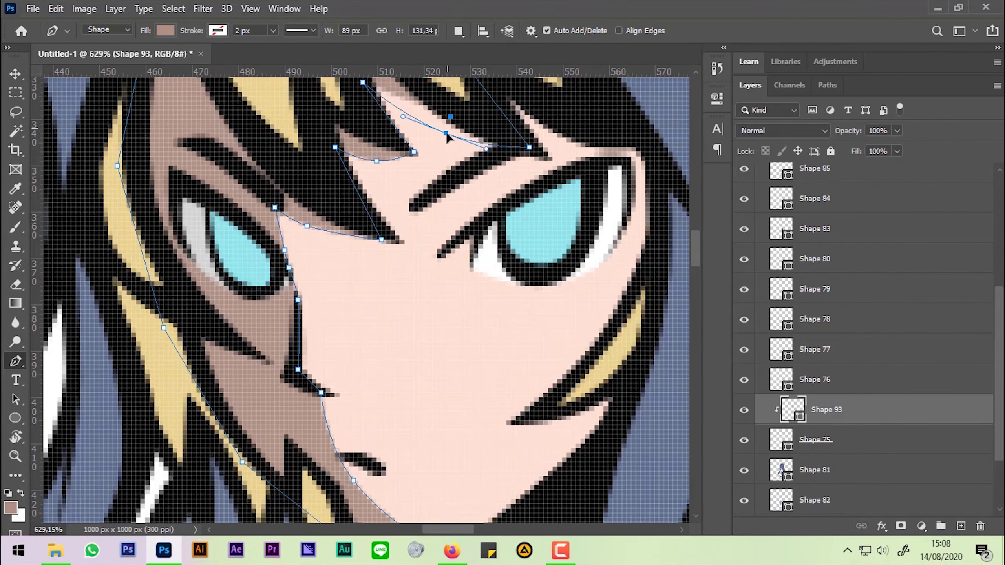
{"action": "scroll", "coordinate": [451, 143], "scroll_direction": "down", "scroll_amount": 3}
{"action": "scroll", "coordinate": [463, 171], "scroll_direction": "down", "scroll_amount": 3}
{"action": "scroll", "coordinate": [474, 198], "scroll_direction": "down", "scroll_amount": 2}
{"action": "scroll", "coordinate": [484, 216], "scroll_direction": "down", "scroll_amount": 1}
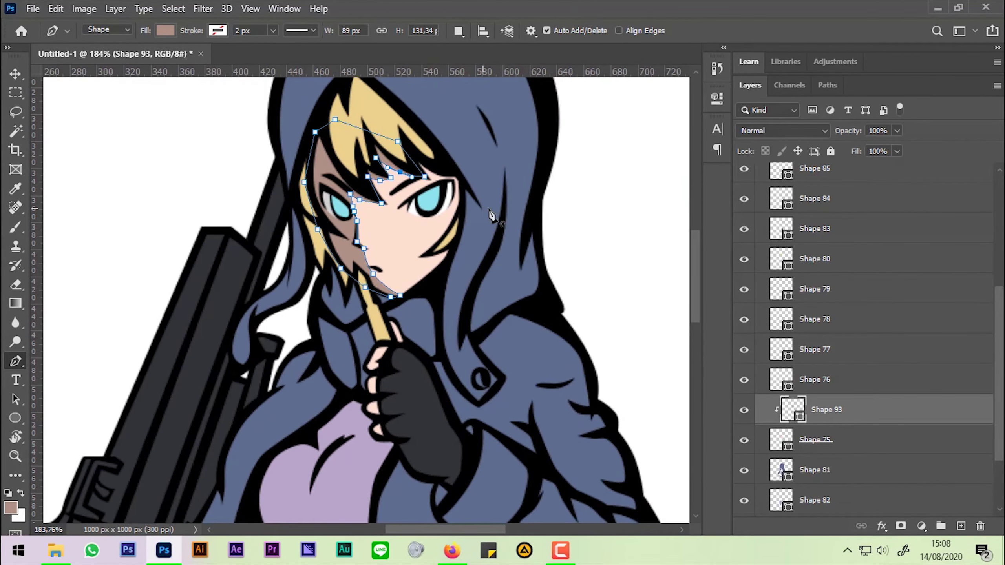
{"action": "key", "text": "Escape"}
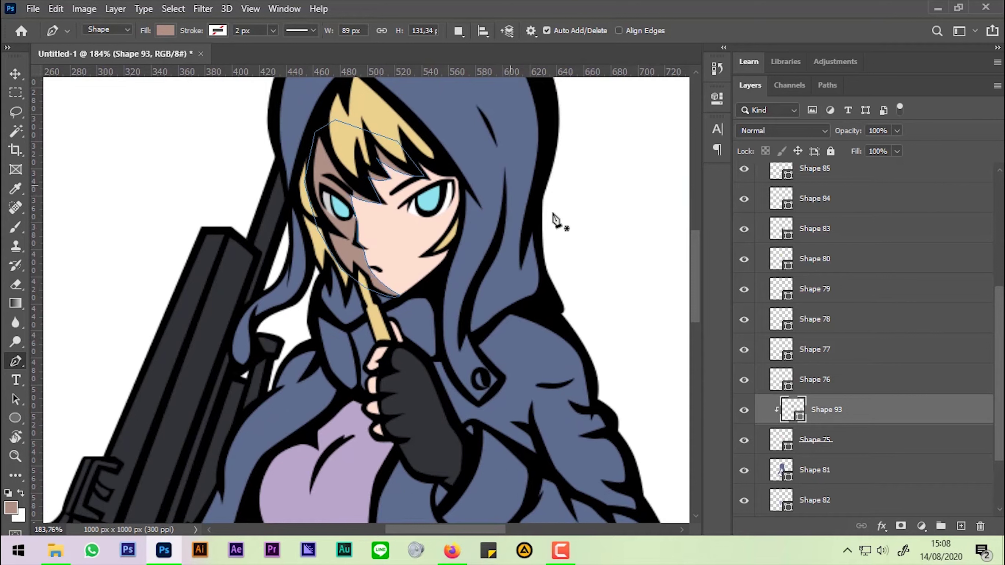
{"action": "left_click", "coordinate": [839, 380]}
{"action": "scroll", "coordinate": [573, 313], "scroll_direction": "down", "scroll_amount": 1}
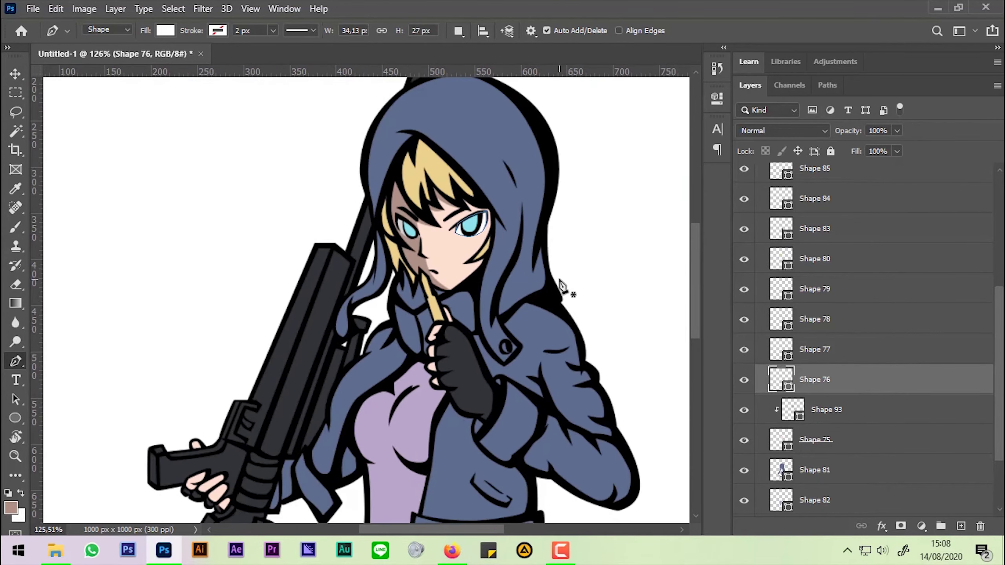
{"action": "scroll", "coordinate": [565, 289], "scroll_direction": "down", "scroll_amount": 1}
{"action": "scroll", "coordinate": [495, 277], "scroll_direction": "down", "scroll_amount": 1}
{"action": "left_click", "coordinate": [831, 402]}
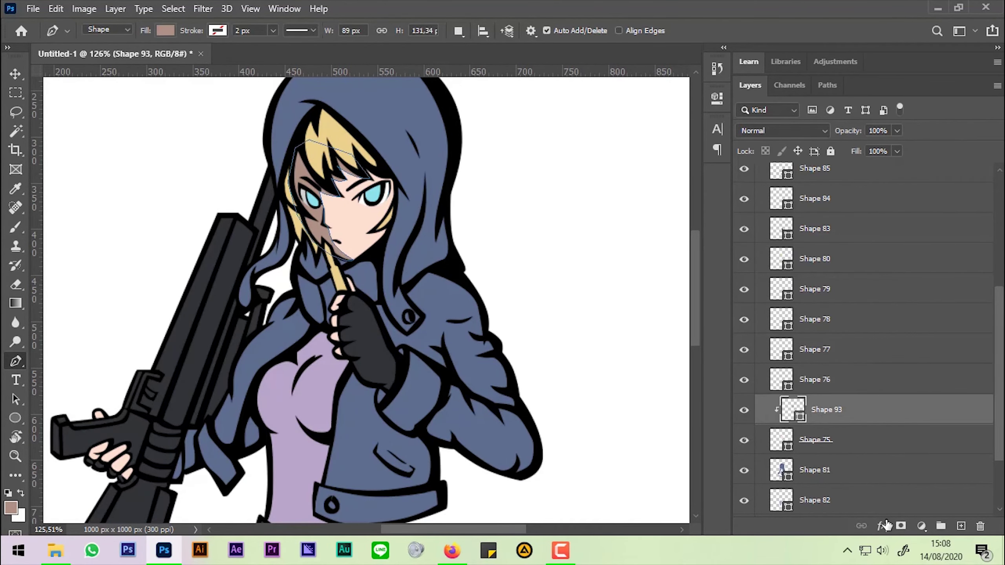
Step: Draw a brown shadow shape (Shape 94) along the right jaw to the chin
{"action": "left_click", "coordinate": [961, 525]}
{"action": "left_click", "coordinate": [831, 439]}
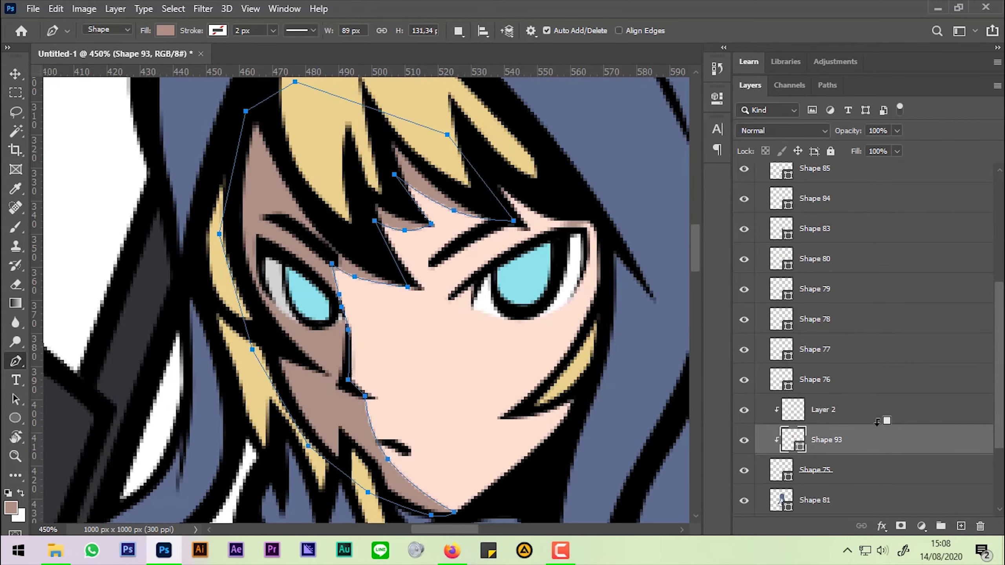
{"action": "left_click_drag", "start_coordinate": [544, 420], "coordinate": [514, 378]}
{"action": "left_click", "coordinate": [575, 194]}
{"action": "left_click", "coordinate": [426, 468]}
{"action": "left_click", "coordinate": [426, 468]}
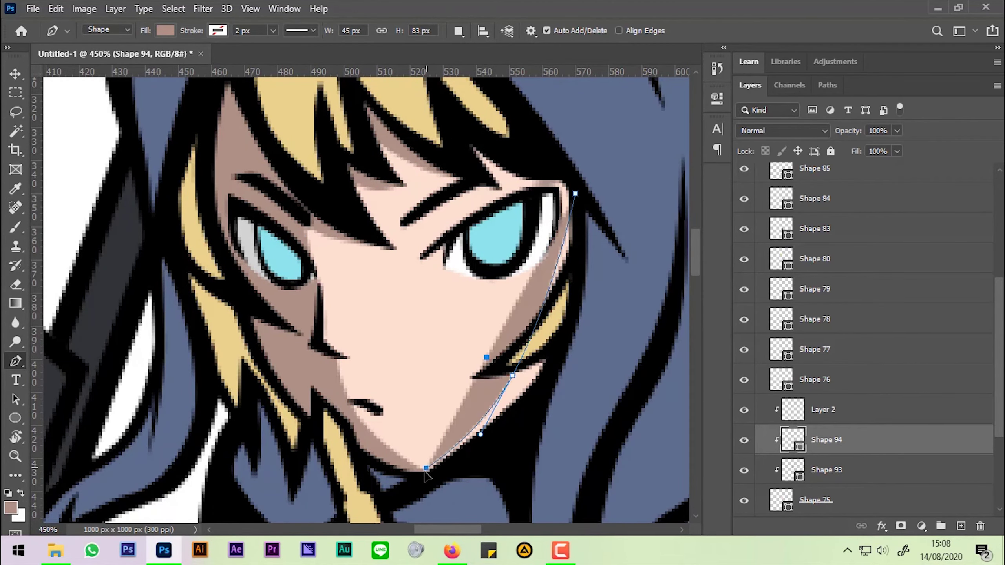
{"action": "left_click_drag", "start_coordinate": [425, 475], "coordinate": [543, 442]}
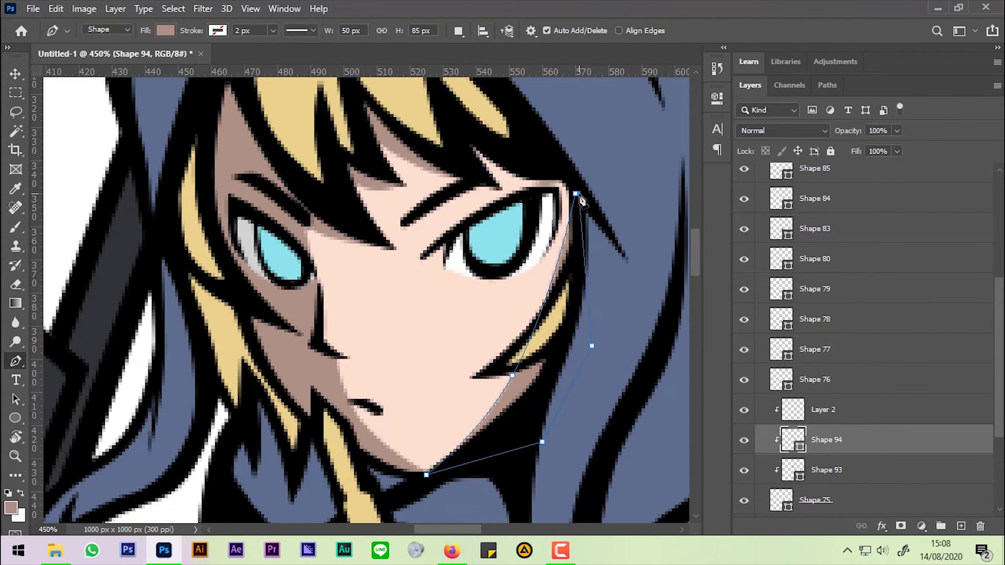
Step: Select the Shape 81 hood layer and add empty Layer 3 clipped to it
{"action": "left_click", "coordinate": [868, 390]}
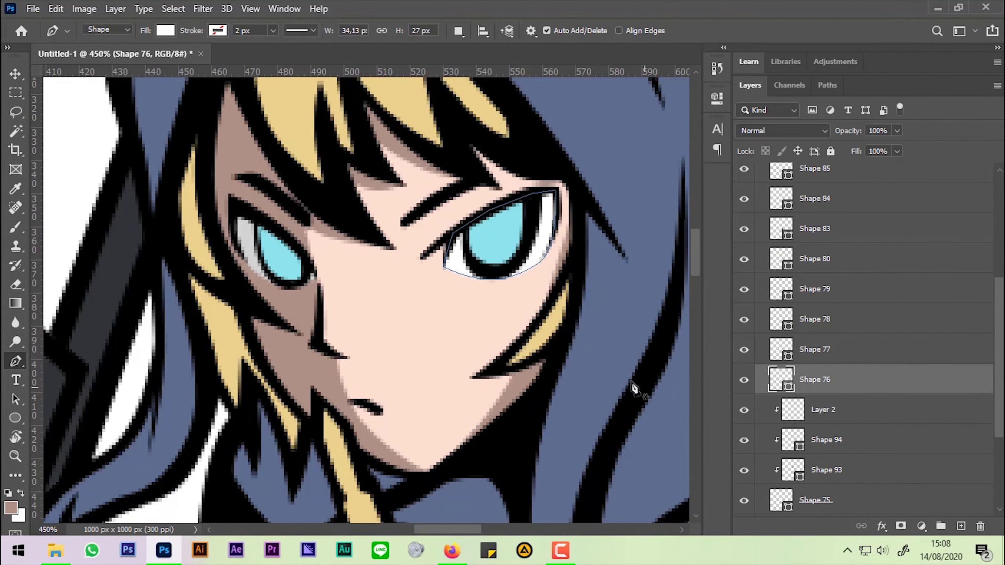
{"action": "scroll", "coordinate": [633, 380], "scroll_direction": "down", "scroll_amount": 8}
{"action": "scroll", "coordinate": [531, 344], "scroll_direction": "down", "scroll_amount": 2}
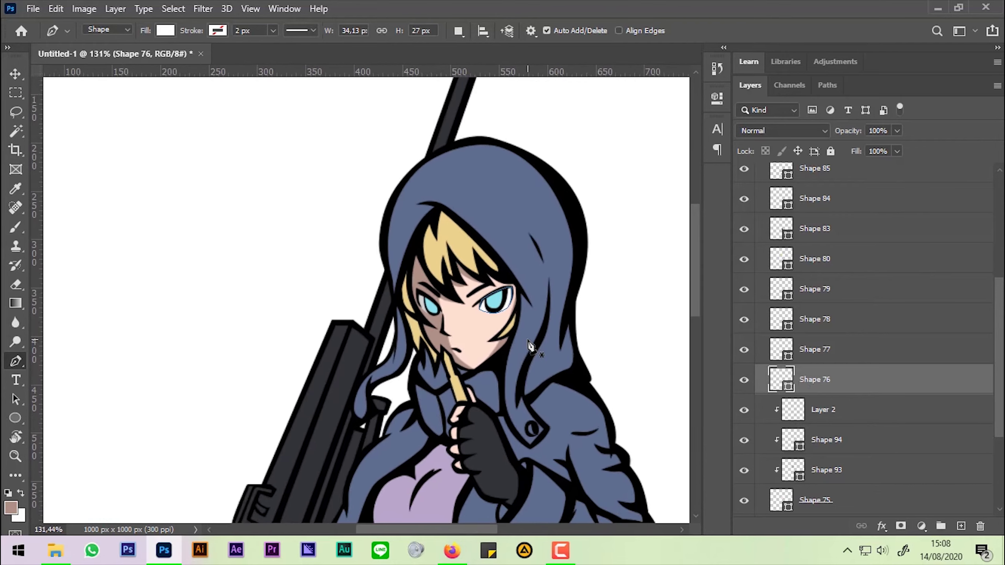
{"action": "left_click_drag", "start_coordinate": [527, 351], "coordinate": [514, 328]}
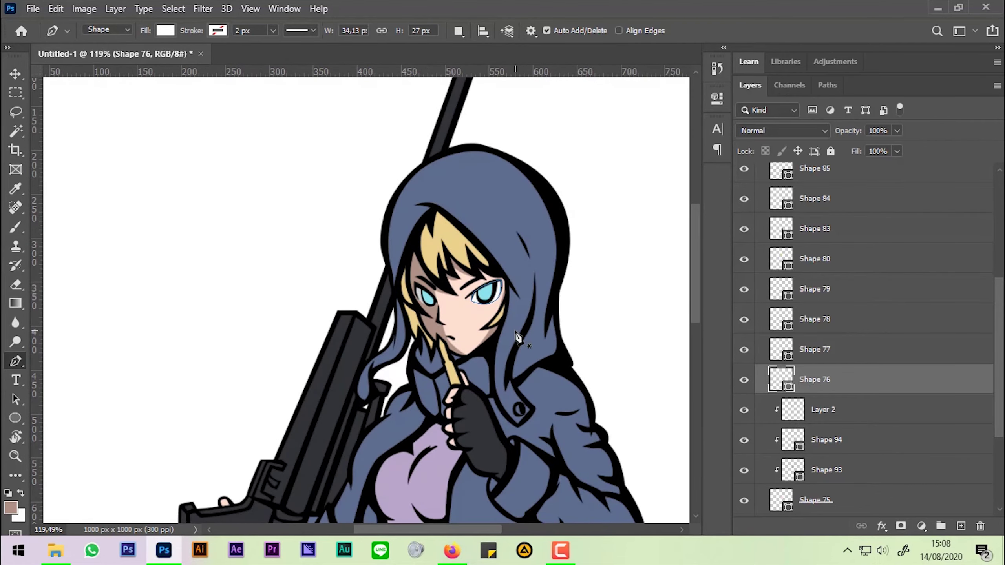
{"action": "scroll", "coordinate": [471, 174], "scroll_direction": "down", "scroll_amount": 2}
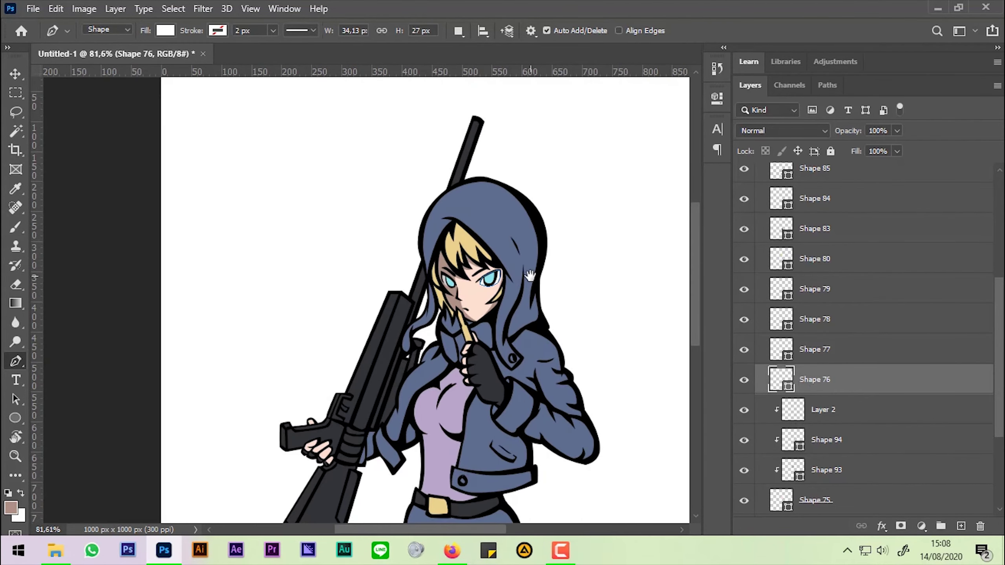
{"action": "left_click", "coordinate": [22, 74]}
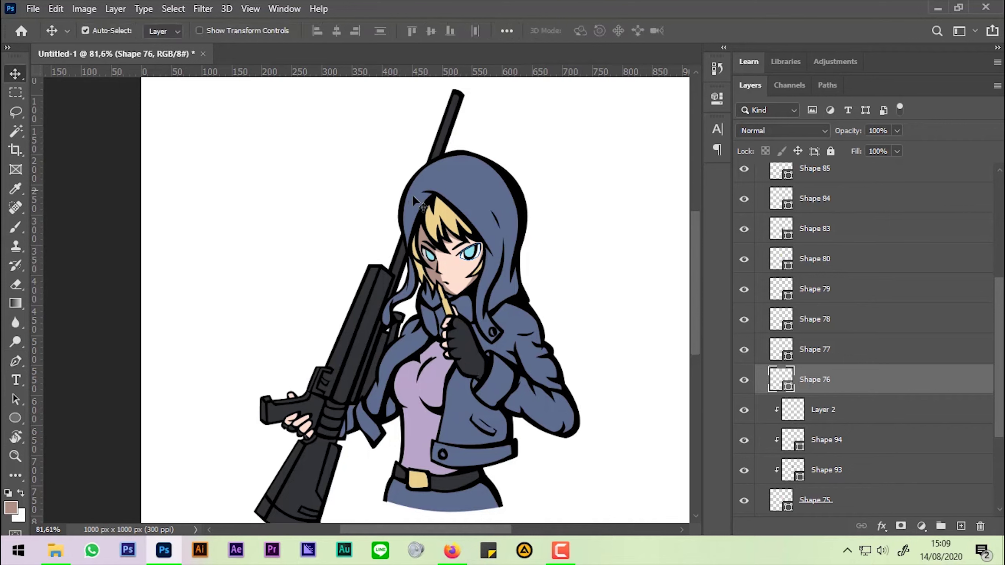
{"action": "left_click", "coordinate": [473, 175]}
{"action": "left_click", "coordinate": [745, 447]}
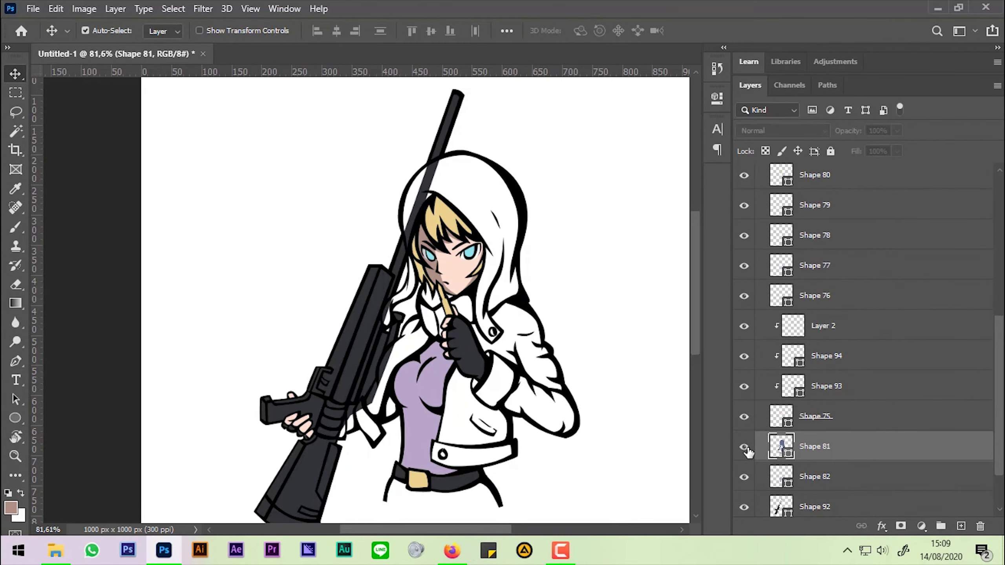
{"action": "key", "text": "ctrl+shift+alt+n"}
{"action": "key", "text": "ctrl+alt+g"}
Step: Set the Pen tool's shape fill to the hood's blue, sampled from the canvas
{"action": "key", "text": "p"}
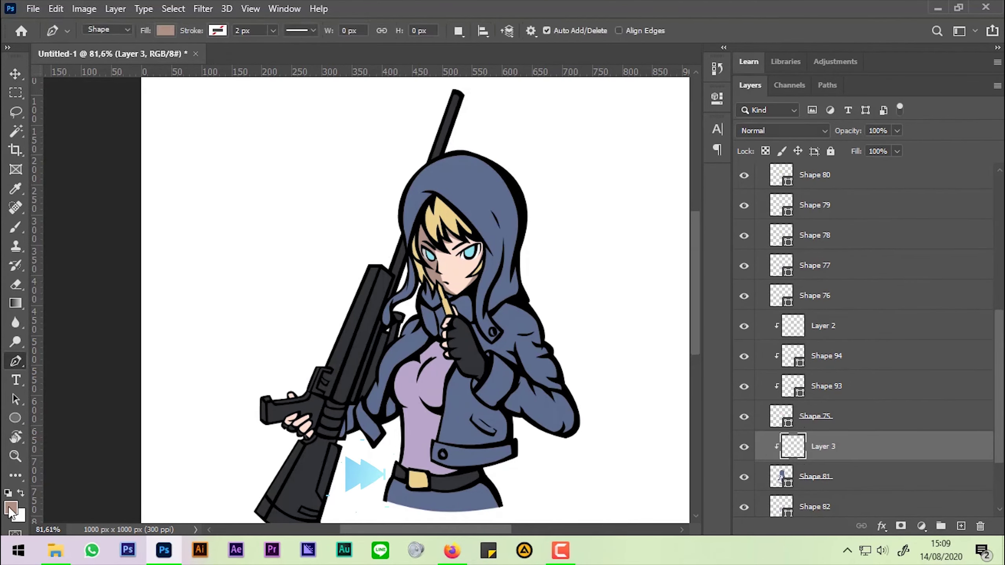
{"action": "left_click", "coordinate": [10, 507]}
{"action": "left_click", "coordinate": [495, 238]}
{"action": "left_click", "coordinate": [926, 260]}
{"action": "scroll", "coordinate": [527, 227], "scroll_direction": "up", "scroll_amount": 2, "text": "alt"}
{"action": "scroll", "coordinate": [528, 228], "scroll_direction": "up", "scroll_amount": 2, "text": "alt"}
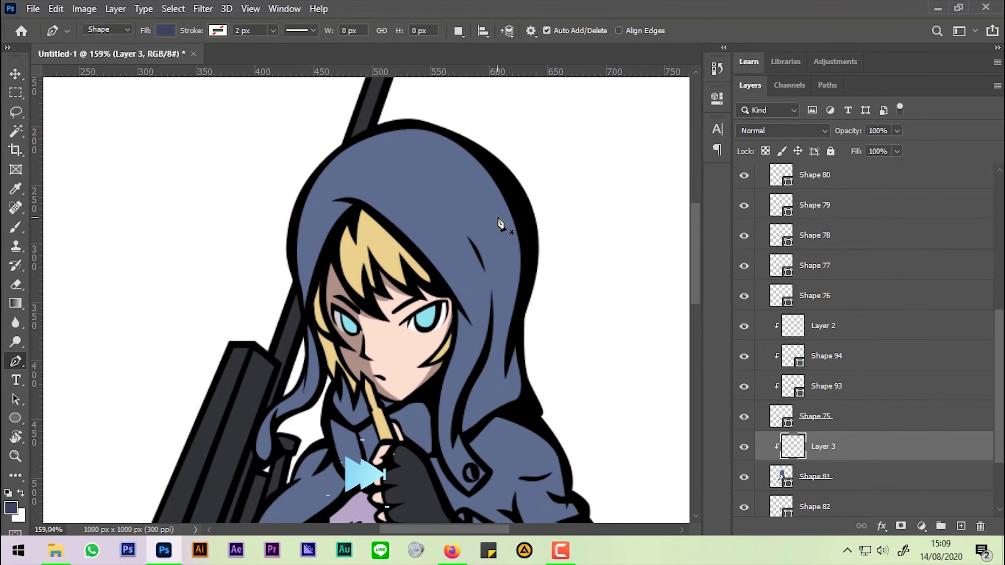
{"action": "scroll", "coordinate": [404, 164], "scroll_direction": "up", "scroll_amount": 1, "text": "alt"}
{"action": "scroll", "coordinate": [392, 163], "scroll_direction": "up", "scroll_amount": 1, "text": "alt"}
Step: Trace and close a dark blue shading shape (Shape 95) along the hood fold
{"action": "left_click", "coordinate": [393, 158]}
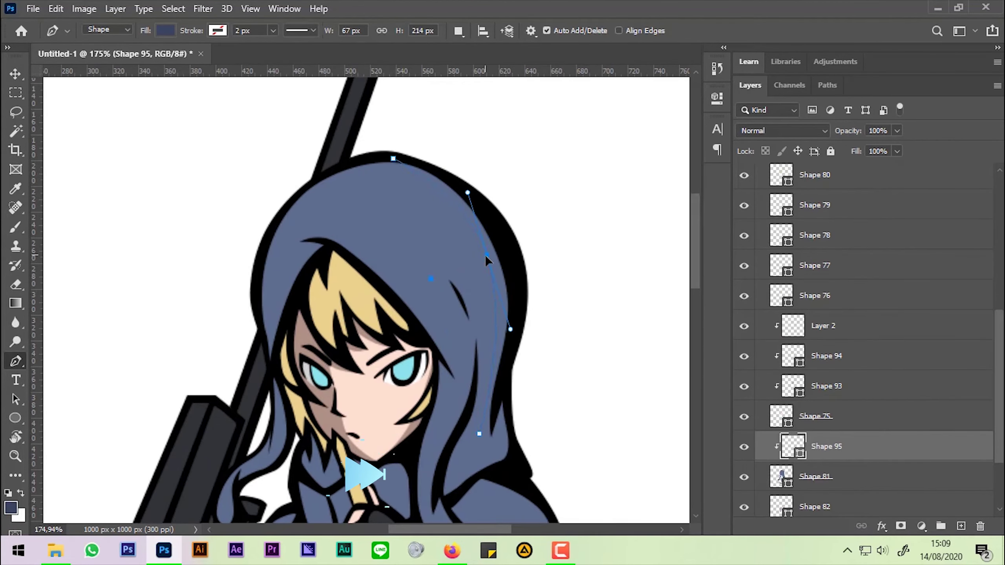
{"action": "scroll", "coordinate": [486, 259], "scroll_direction": "up", "scroll_amount": 1, "text": "alt"}
{"action": "left_click", "coordinate": [447, 336]}
{"action": "left_click", "coordinate": [420, 382]}
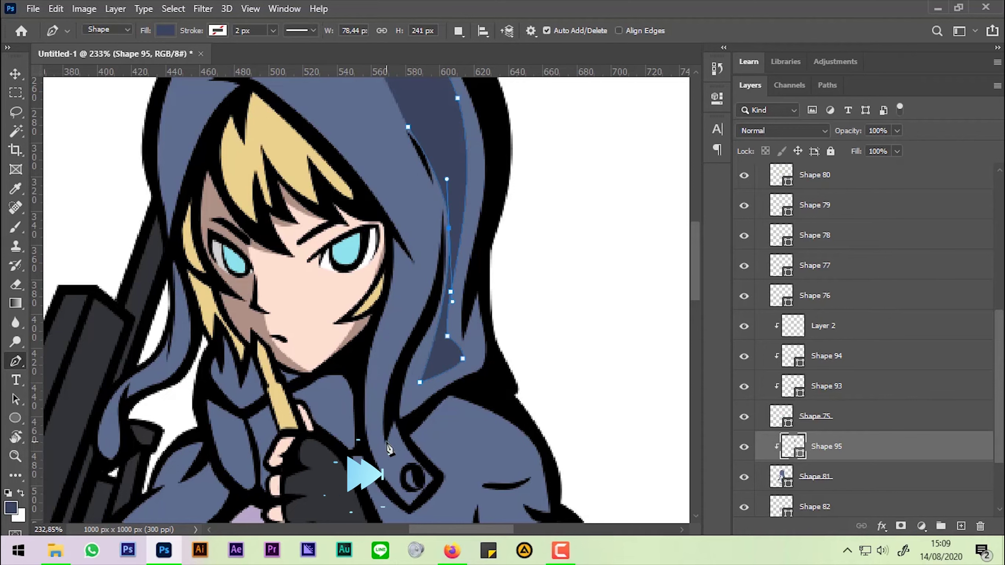
{"action": "left_click_drag", "start_coordinate": [385, 440], "coordinate": [392, 346]}
{"action": "left_click", "coordinate": [398, 443]}
{"action": "left_click", "coordinate": [412, 500]}
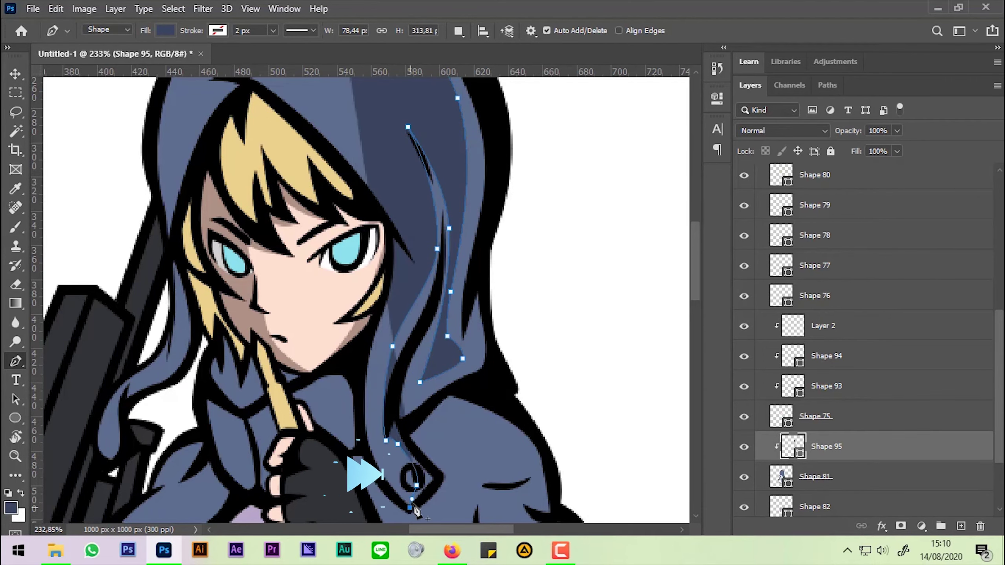
{"action": "left_click", "coordinate": [483, 287]}
{"action": "left_click", "coordinate": [485, 232]}
{"action": "left_click", "coordinate": [507, 144]}
{"action": "scroll", "coordinate": [516, 221], "scroll_direction": "up", "scroll_amount": 5}
{"action": "left_click", "coordinate": [503, 237]}
{"action": "left_click", "coordinate": [374, 164]}
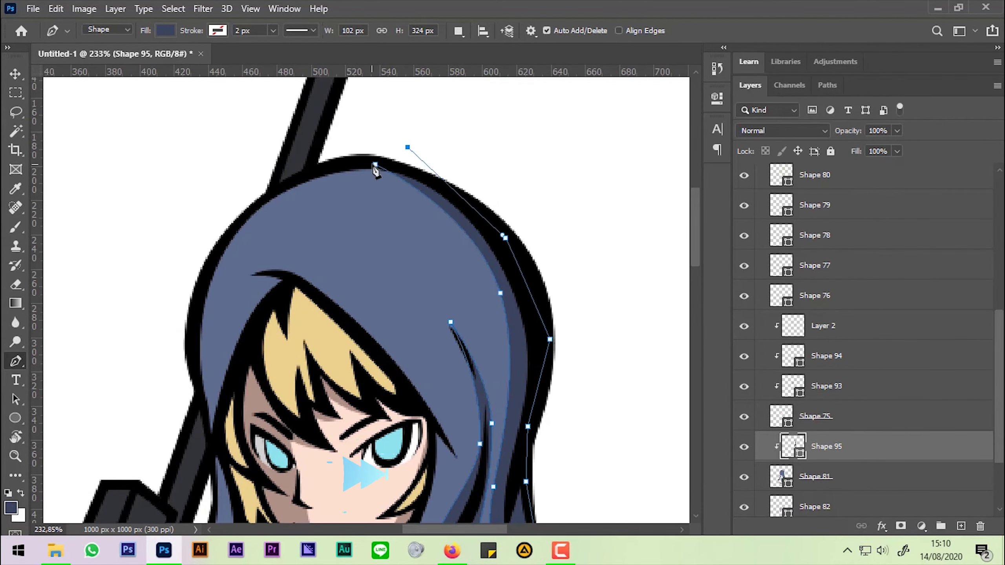
Step: Begin the dark blue sleeve shadow across the arm and along the sleeve fold
{"action": "scroll", "coordinate": [425, 280], "scroll_direction": "down", "scroll_amount": 2, "text": "alt"}
{"action": "scroll", "coordinate": [426, 280], "scroll_direction": "down", "scroll_amount": 5}
{"action": "left_click", "coordinate": [370, 274]}
{"action": "scroll", "coordinate": [535, 398], "scroll_direction": "up", "scroll_amount": 1, "text": "alt"}
{"action": "left_click_drag", "start_coordinate": [338, 144], "coordinate": [522, 326]}
{"action": "left_click", "coordinate": [521, 480]}
{"action": "left_click", "coordinate": [444, 480]}
{"action": "left_click", "coordinate": [343, 431]}
{"action": "left_click", "coordinate": [308, 397]}
{"action": "left_click", "coordinate": [334, 362]}
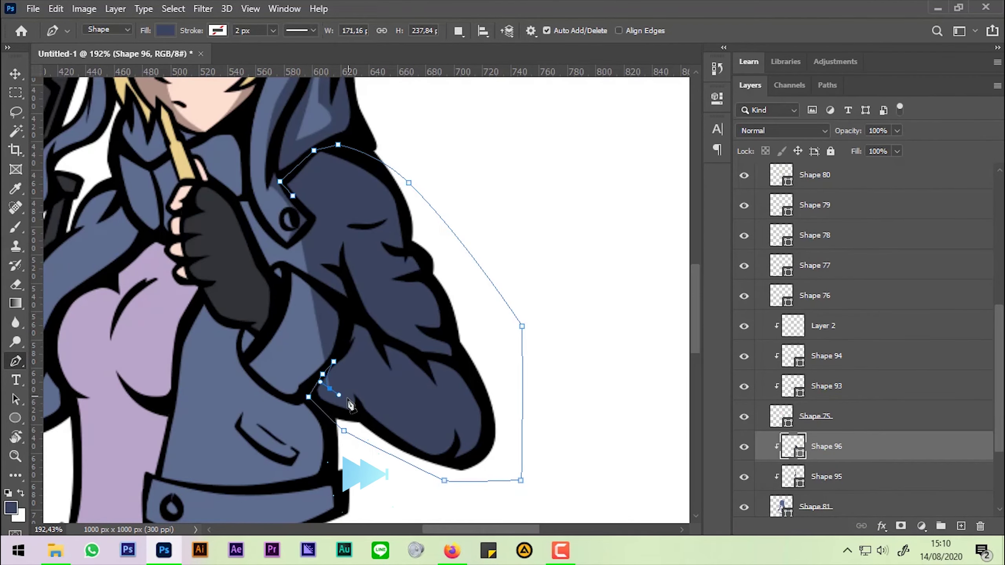
{"action": "left_click", "coordinate": [349, 383]}
{"action": "left_click", "coordinate": [375, 407]}
{"action": "left_click", "coordinate": [437, 444]}
{"action": "left_click", "coordinate": [463, 414]}
{"action": "left_click", "coordinate": [449, 378]}
{"action": "left_click", "coordinate": [436, 387]}
{"action": "left_click", "coordinate": [399, 357]}
{"action": "left_click", "coordinate": [392, 369]}
{"action": "left_click", "coordinate": [351, 314]}
Step: Complete the sleeve shadow (Shape 96) along the sleeve's left edge and fold top, then close it
{"action": "mouse_move", "coordinate": [372, 335]}
{"action": "left_mouse_down"}
{"action": "mouse_move", "coordinate": [369, 362]}
{"action": "mouse_move", "coordinate": [285, 372]}
{"action": "left_mouse_up"}
{"action": "left_click", "coordinate": [304, 307]}
{"action": "left_click", "coordinate": [263, 413]}
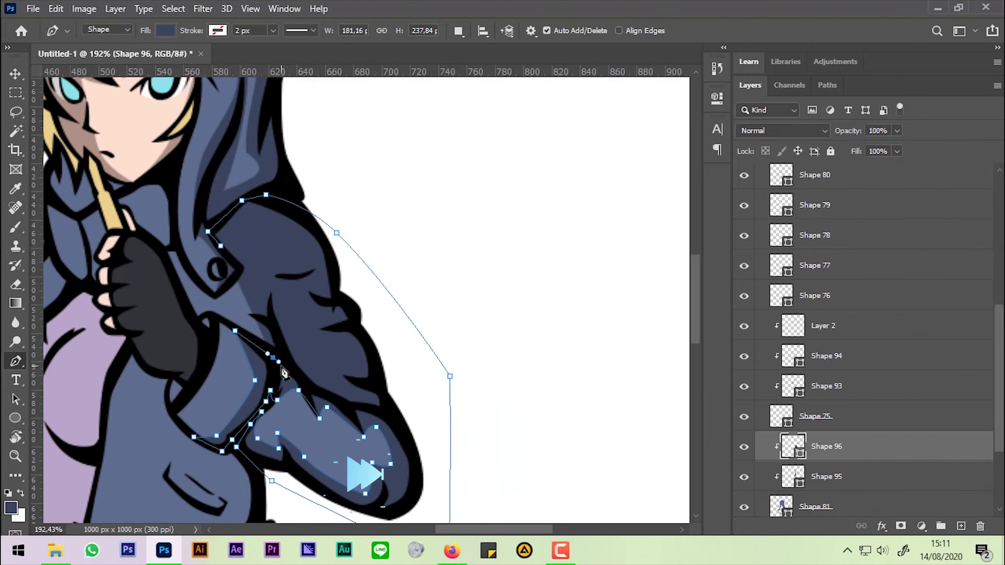
{"action": "left_click", "coordinate": [272, 292]}
{"action": "left_click", "coordinate": [304, 362]}
{"action": "left_click", "coordinate": [343, 387]}
{"action": "left_click", "coordinate": [354, 368]}
{"action": "left_click", "coordinate": [338, 337]}
{"action": "left_click", "coordinate": [323, 330]}
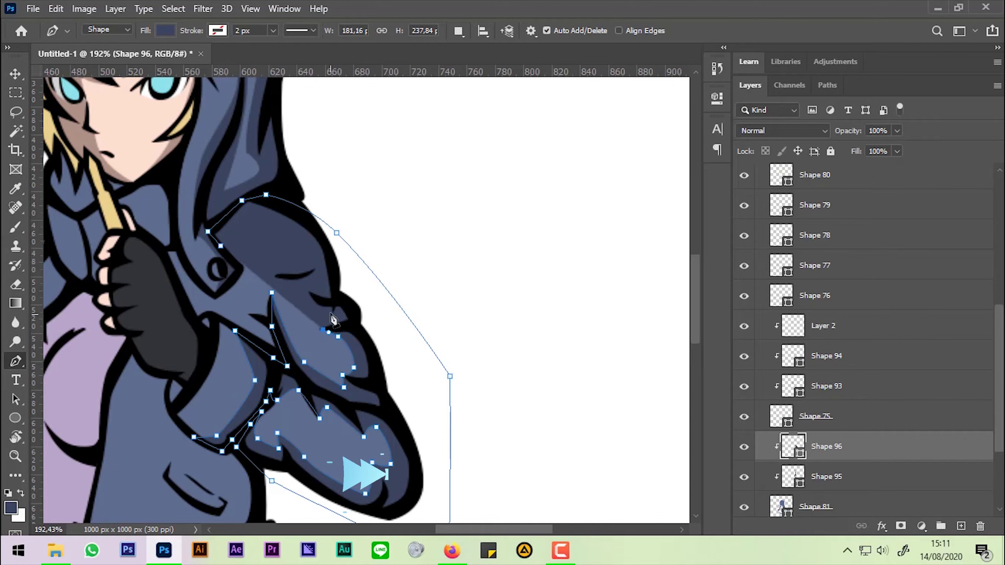
{"action": "left_click", "coordinate": [311, 293]}
{"action": "left_click", "coordinate": [317, 276]}
{"action": "left_click", "coordinate": [272, 278]}
{"action": "left_click_drag", "start_coordinate": [276, 284], "coordinate": [310, 342]}
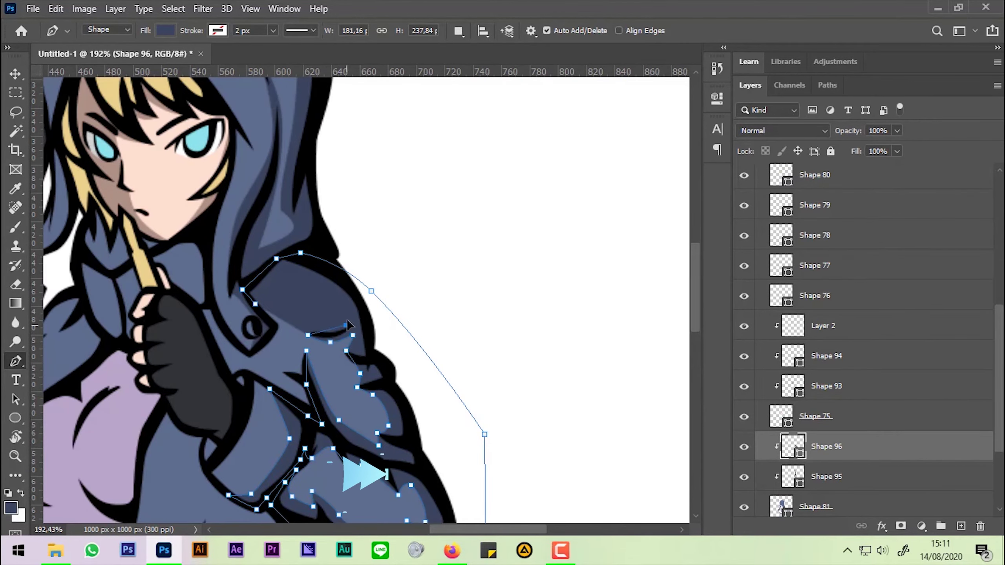
{"action": "left_click", "coordinate": [306, 288]}
{"action": "left_click", "coordinate": [292, 281]}
{"action": "left_click", "coordinate": [273, 285]}
{"action": "left_click", "coordinate": [276, 334]}
Step: Add a new clipped layer and begin Shape 97 at the sleeve
{"action": "scroll", "coordinate": [275, 334], "scroll_direction": "down", "scroll_amount": 2}
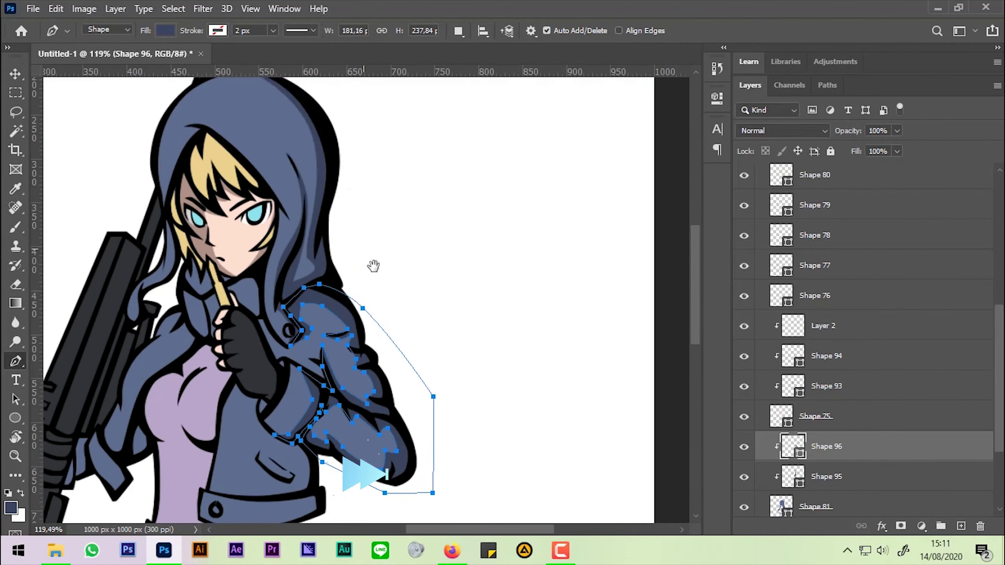
{"action": "scroll", "coordinate": [373, 268], "scroll_direction": "up", "scroll_amount": 2}
{"action": "left_click", "coordinate": [960, 526]}
{"action": "left_click_drag", "start_coordinate": [489, 352], "coordinate": [455, 284]}
{"action": "left_click", "coordinate": [444, 273]}
Step: Finish the jacket front shadow, extending it down to the jacket's lower edge and closing it
{"action": "mouse_move", "coordinate": [473, 339]}
{"action": "left_mouse_down"}
{"action": "mouse_move", "coordinate": [473, 304]}
{"action": "mouse_move", "coordinate": [434, 360]}
{"action": "mouse_move", "coordinate": [472, 379]}
{"action": "left_mouse_up"}
{"action": "left_click", "coordinate": [385, 365]}
{"action": "left_click", "coordinate": [483, 381]}
{"action": "left_click", "coordinate": [400, 412]}
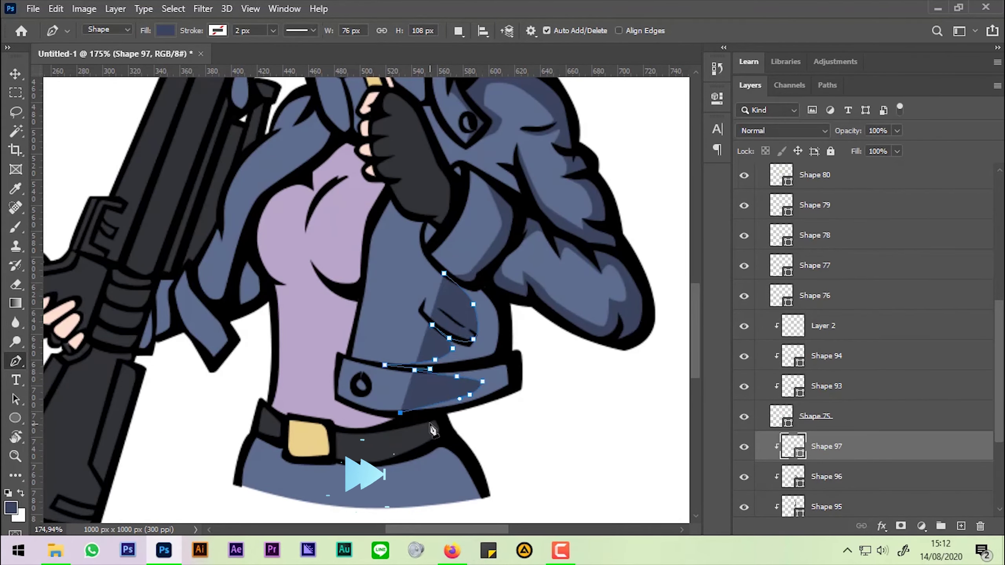
{"action": "left_click", "coordinate": [425, 439]}
{"action": "left_click", "coordinate": [413, 465]}
{"action": "left_click", "coordinate": [457, 507]}
{"action": "left_click_drag", "start_coordinate": [481, 444], "coordinate": [533, 354]}
{"action": "left_click", "coordinate": [444, 273]}
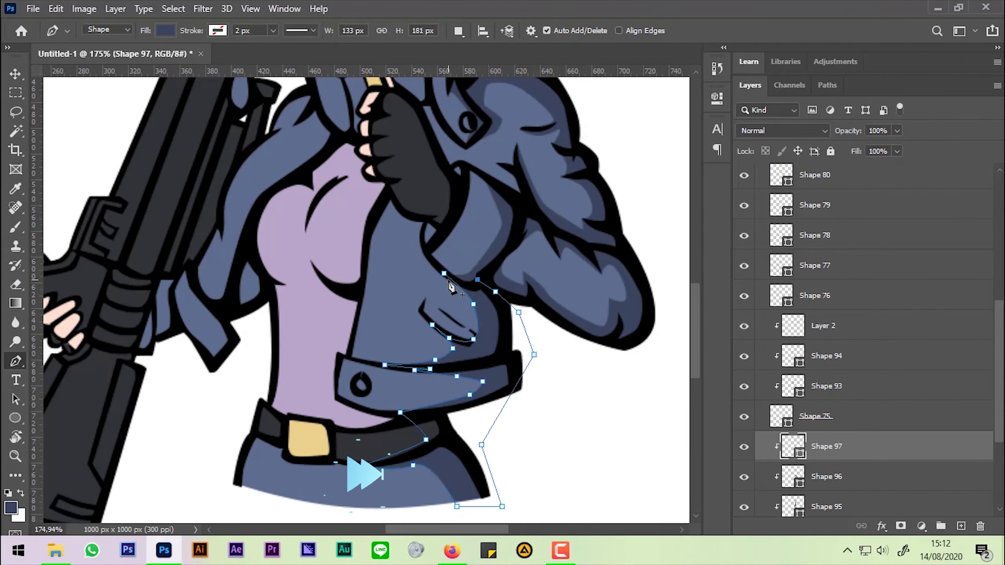
{"action": "scroll", "coordinate": [444, 273], "scroll_direction": "down", "scroll_amount": 2}
Step: On a new clipped layer, pen a collar shadow running along the hair and chin
{"action": "left_click", "coordinate": [960, 525]}
{"action": "scroll", "coordinate": [396, 277], "scroll_direction": "up", "scroll_amount": 1}
{"action": "left_click", "coordinate": [893, 384], "text": "alt"}
{"action": "scroll", "coordinate": [389, 178], "scroll_direction": "up", "scroll_amount": 3}
{"action": "left_click", "coordinate": [563, 296]}
{"action": "left_click", "coordinate": [470, 303]}
{"action": "left_click", "coordinate": [422, 304]}
{"action": "left_click", "coordinate": [434, 393]}
{"action": "left_click", "coordinate": [397, 333]}
{"action": "left_click", "coordinate": [389, 263]}
{"action": "left_click", "coordinate": [427, 173]}
{"action": "left_click", "coordinate": [516, 218]}
{"action": "left_click", "coordinate": [596, 308]}
{"action": "left_click", "coordinate": [604, 345]}
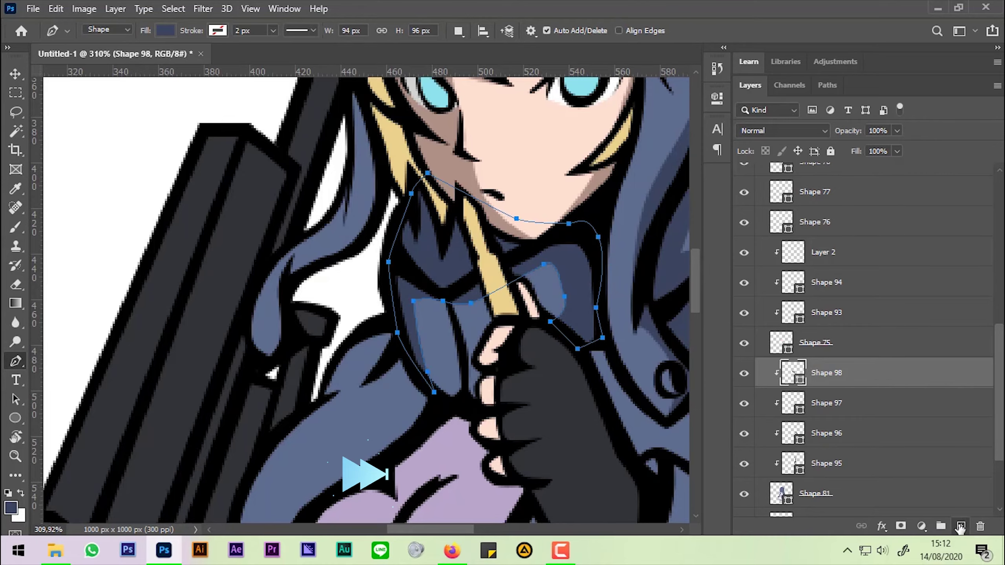
Step: Draw a curved shadow down the hair strand
{"action": "left_click", "coordinate": [961, 525]}
{"action": "left_click_drag", "start_coordinate": [356, 238], "coordinate": [526, 366]}
{"action": "left_click", "coordinate": [529, 174]}
{"action": "left_click", "coordinate": [519, 217]}
{"action": "left_click", "coordinate": [519, 311]}
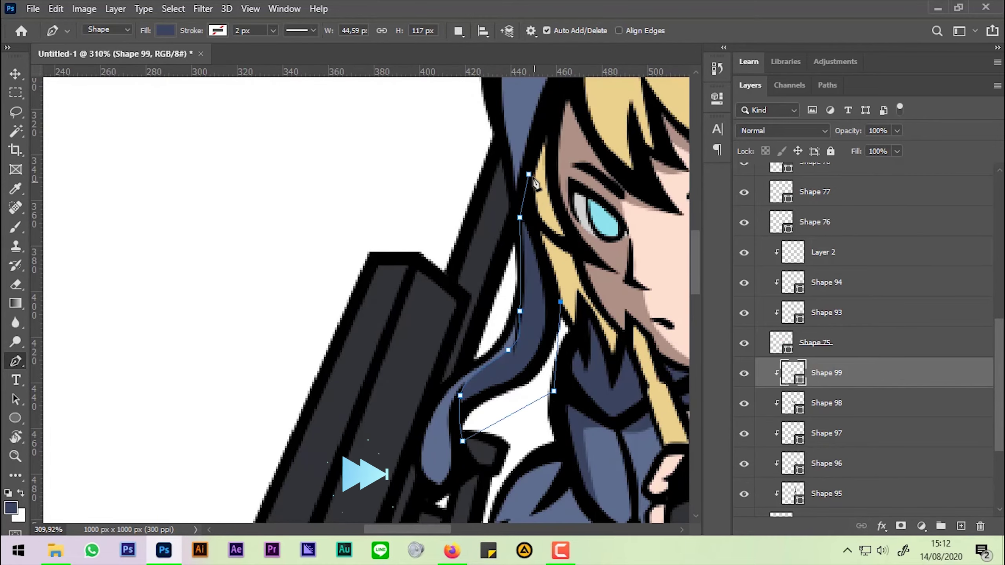
{"action": "scroll", "coordinate": [457, 419], "scroll_direction": "down", "scroll_amount": 3}
{"action": "scroll", "coordinate": [419, 412], "scroll_direction": "up", "scroll_amount": 3}
Step: Outline a small closed shadow shape on the chest
{"action": "left_click", "coordinate": [383, 332]}
{"action": "left_click", "coordinate": [417, 380]}
{"action": "left_click", "coordinate": [422, 401]}
{"action": "left_click", "coordinate": [383, 333]}
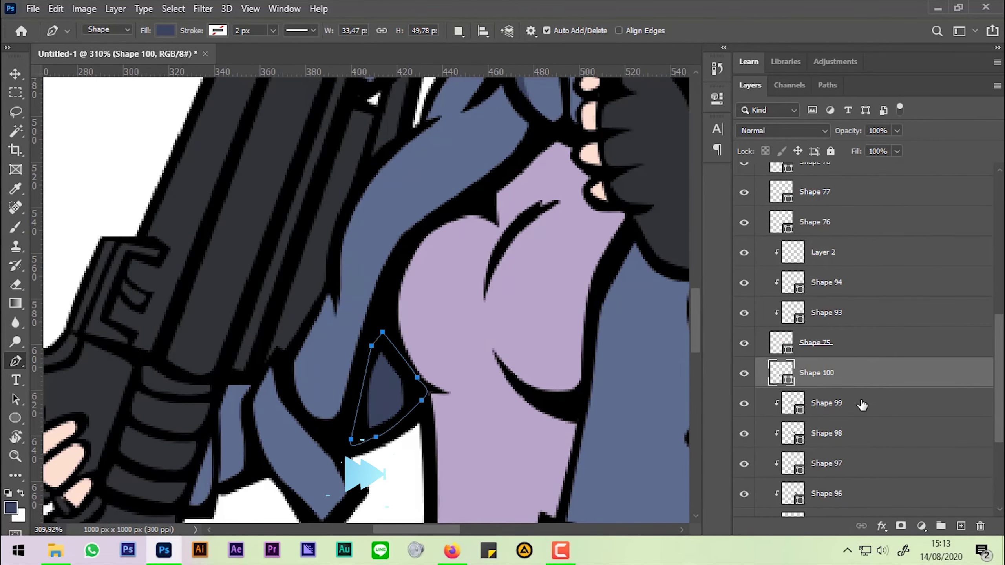
{"action": "scroll", "coordinate": [380, 396], "scroll_direction": "up", "scroll_amount": 5}
{"action": "scroll", "coordinate": [380, 396], "scroll_direction": "down", "scroll_amount": 6}
{"action": "scroll", "coordinate": [435, 317], "scroll_direction": "up", "scroll_amount": 4}
Step: Draw another small curved shadow shape near the chest
{"action": "left_click", "coordinate": [523, 231]}
{"action": "left_click_drag", "start_coordinate": [523, 259], "coordinate": [512, 274]}
{"action": "left_click", "coordinate": [481, 307]}
{"action": "left_click", "coordinate": [523, 231]}
{"action": "scroll", "coordinate": [495, 317], "scroll_direction": "down", "scroll_amount": 4}
Step: Add a fresh clipped layer and start a thin sleeve shadow, undoing misplaced points
{"action": "key", "text": "ctrl+shift+alt+n"}
{"action": "scroll", "coordinate": [434, 272], "scroll_direction": "up", "scroll_amount": 1}
{"action": "scroll", "coordinate": [434, 272], "scroll_direction": "up", "scroll_amount": 1}
{"action": "left_click", "coordinate": [362, 347]}
{"action": "left_click", "coordinate": [335, 349]}
{"action": "left_click", "coordinate": [320, 400]}
{"action": "left_click", "coordinate": [304, 456]}
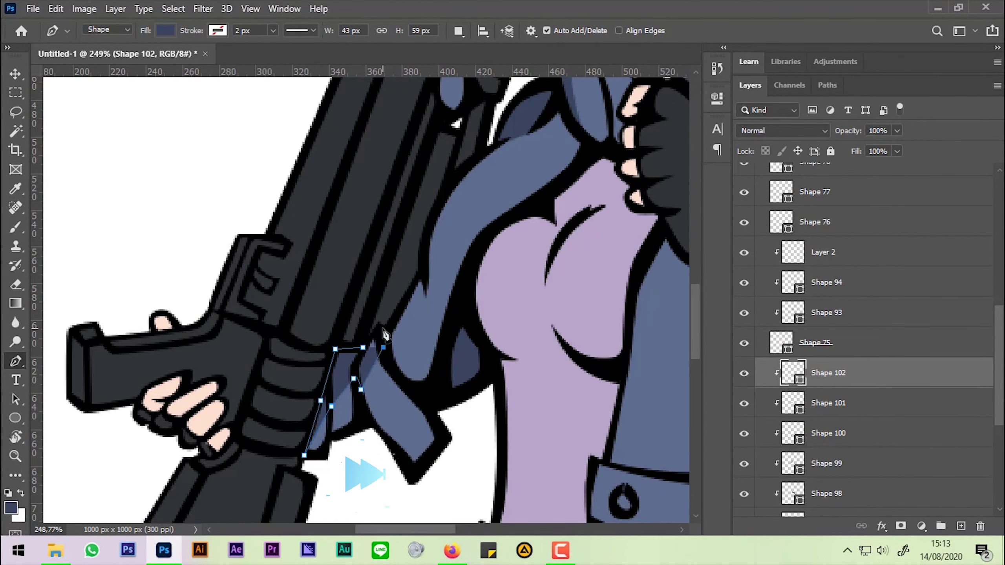
{"action": "scroll", "coordinate": [426, 292], "scroll_direction": "up", "scroll_amount": 2}
{"action": "key", "text": "ctrl+z"}
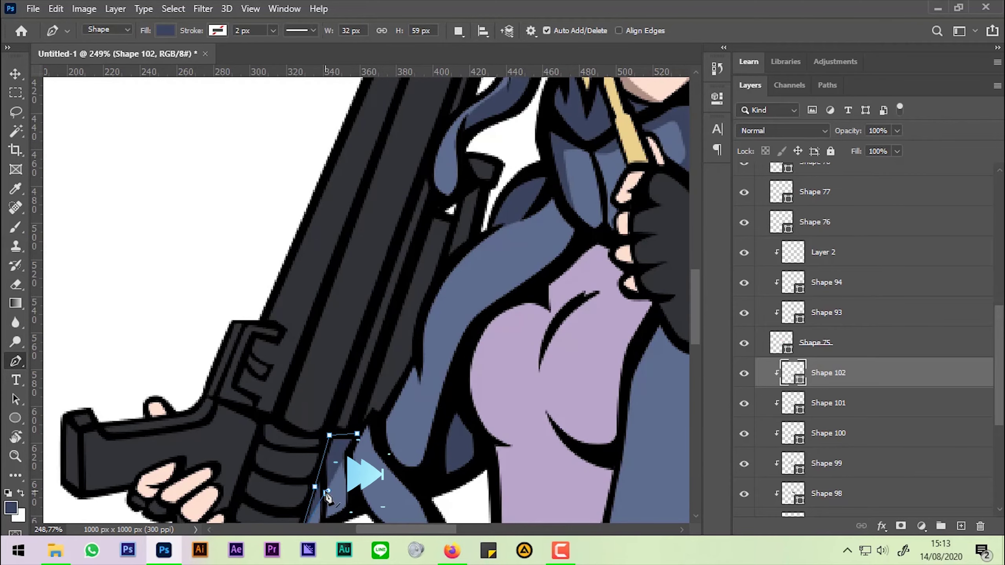
{"action": "scroll", "coordinate": [328, 497], "scroll_direction": "down", "scroll_amount": 5}
Step: Trace the shadow along the sleeve beside the rifle and extend it upward
{"action": "left_click", "coordinate": [327, 343]}
{"action": "left_click", "coordinate": [376, 392]}
{"action": "left_click", "coordinate": [411, 360]}
{"action": "left_click", "coordinate": [387, 327]}
{"action": "scroll", "coordinate": [433, 219], "scroll_direction": "up", "scroll_amount": 1}
{"action": "left_click", "coordinate": [431, 217]}
{"action": "left_click", "coordinate": [394, 274]}
{"action": "left_click", "coordinate": [344, 323]}
{"action": "scroll", "coordinate": [57, 309], "scroll_direction": "down", "scroll_amount": 5}
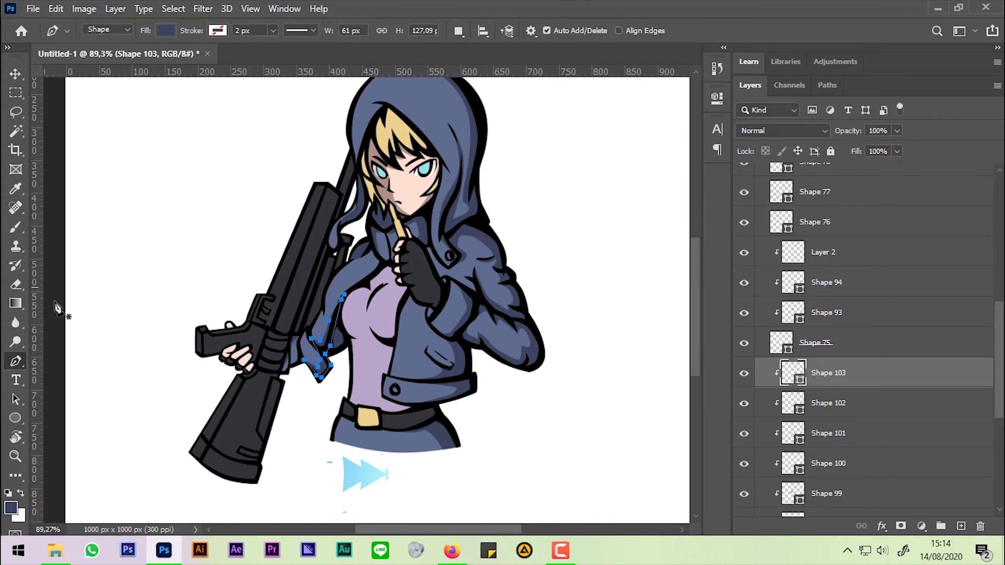
Step: Add a new layer above the shirt layer and begin choosing its shadow colour
{"action": "left_click", "coordinate": [16, 74]}
{"action": "left_click", "coordinate": [850, 415]}
{"action": "left_click", "coordinate": [961, 525]}
{"action": "left_click", "coordinate": [11, 506]}
Step: Confirm the purple shadow colour and trace the shirt shadow along the sleeve edge
{"action": "left_click", "coordinate": [588, 454]}
{"action": "key", "text": "Return"}
{"action": "key", "text": "p"}
{"action": "scroll", "coordinate": [378, 334], "scroll_direction": "up", "scroll_amount": 5}
{"action": "left_click", "coordinate": [398, 243]}
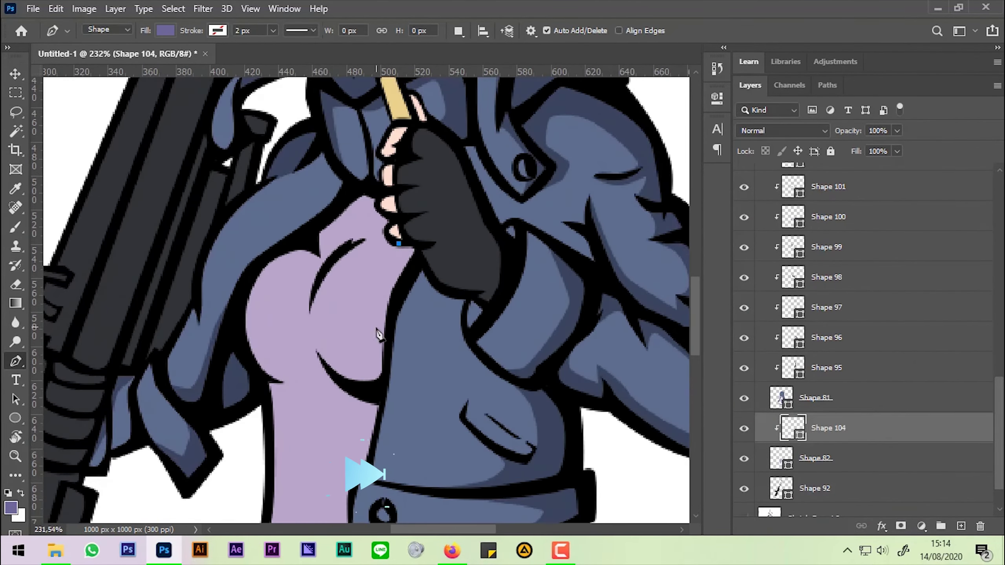
{"action": "left_click", "coordinate": [386, 360]}
{"action": "left_click", "coordinate": [376, 383]}
{"action": "left_click", "coordinate": [324, 365]}
{"action": "left_click", "coordinate": [356, 412]}
{"action": "left_click_drag", "start_coordinate": [369, 417], "coordinate": [394, 301]}
Step: Continue the shirt shadow down to the belt and complete the path
{"action": "left_click", "coordinate": [384, 370]}
{"action": "left_click", "coordinate": [406, 435]}
{"action": "left_click", "coordinate": [364, 450]}
{"action": "left_click", "coordinate": [388, 465]}
{"action": "left_click_drag", "start_coordinate": [459, 458], "coordinate": [475, 419]}
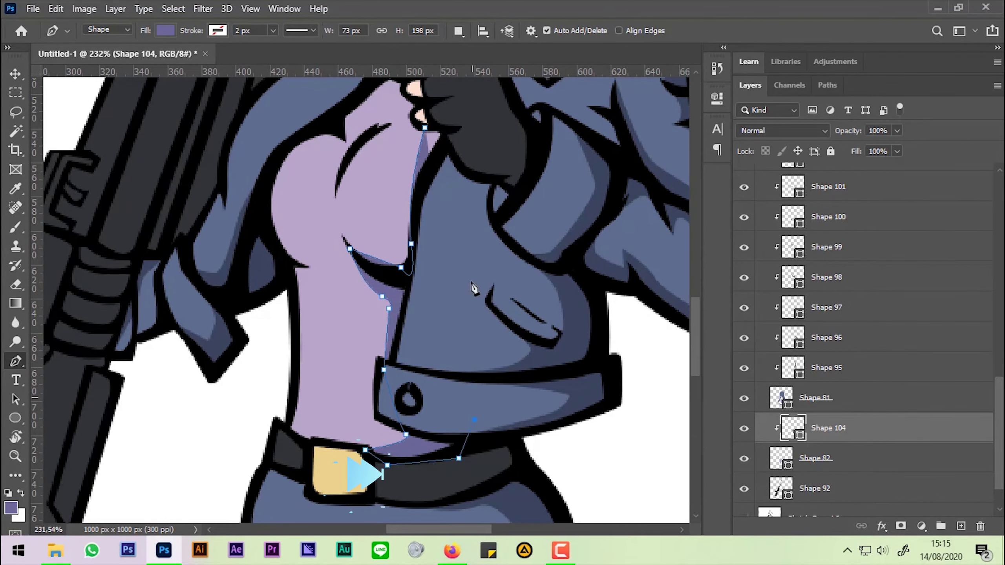
{"action": "key", "text": "Return"}
Step: Change the shirt fill (Shape 82) to muted lavender #9f9dc0
{"action": "double_click", "coordinate": [782, 458]}
{"action": "left_click", "coordinate": [566, 293]}
{"action": "left_click", "coordinate": [633, 313]}
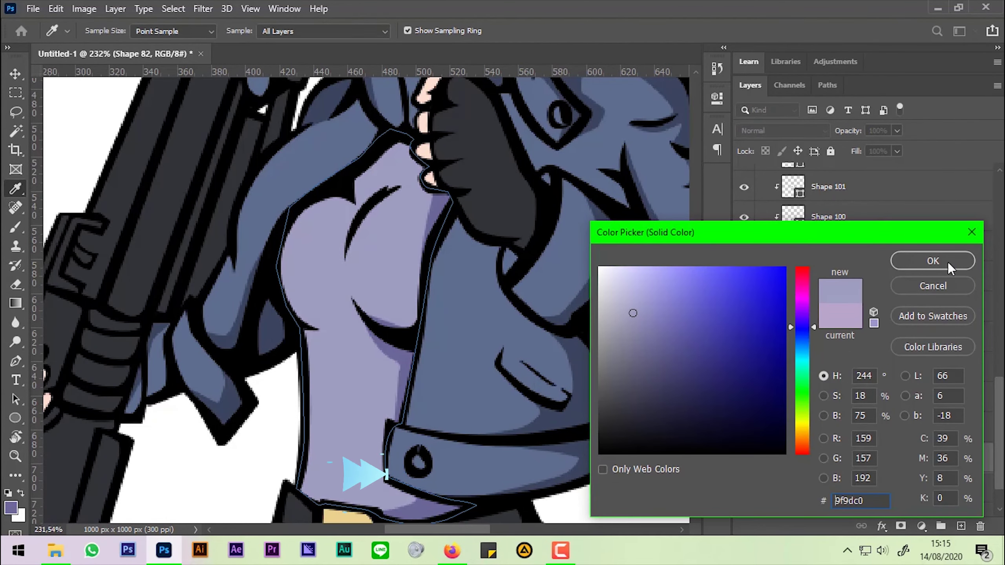
{"action": "left_click", "coordinate": [933, 261]}
{"action": "scroll", "coordinate": [443, 317], "scroll_direction": "down", "scroll_amount": 5}
Step: Pen a darker purple shadow shape across the chest
{"action": "left_click", "coordinate": [363, 286]}
{"action": "scroll", "coordinate": [363, 285], "scroll_direction": "up", "scroll_amount": 5}
{"action": "left_click", "coordinate": [461, 344]}
{"action": "left_click", "coordinate": [526, 288]}
{"action": "left_click", "coordinate": [413, 366]}
{"action": "left_click", "coordinate": [392, 428]}
{"action": "scroll", "coordinate": [405, 427], "scroll_direction": "down", "scroll_amount": 2}
{"action": "scroll", "coordinate": [437, 424], "scroll_direction": "down", "scroll_amount": 2}
Step: Add a new clipped layer above the glove with a dark foreground colour
{"action": "key", "text": "v"}
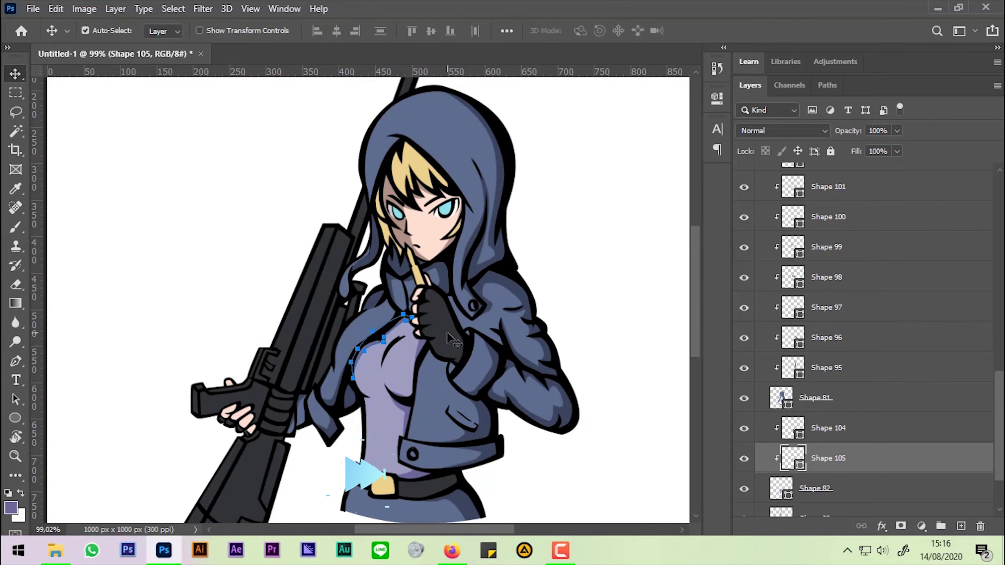
{"action": "left_click", "coordinate": [435, 325]}
{"action": "key", "text": "ctrl+shift+alt+n"}
{"action": "left_click", "coordinate": [900, 190], "text": "alt"}
{"action": "left_click", "coordinate": [11, 507]}
{"action": "left_click", "coordinate": [617, 426]}
{"action": "left_click", "coordinate": [931, 261]}
Step: Pen a dark shadow along the fingerless glove's lower edge
{"action": "key", "text": "p"}
{"action": "scroll", "coordinate": [412, 291], "scroll_direction": "up", "scroll_amount": 7}
{"action": "left_click", "coordinate": [412, 291]}
{"action": "left_click", "coordinate": [396, 318]}
{"action": "left_click", "coordinate": [462, 364]}
{"action": "left_click", "coordinate": [505, 329]}
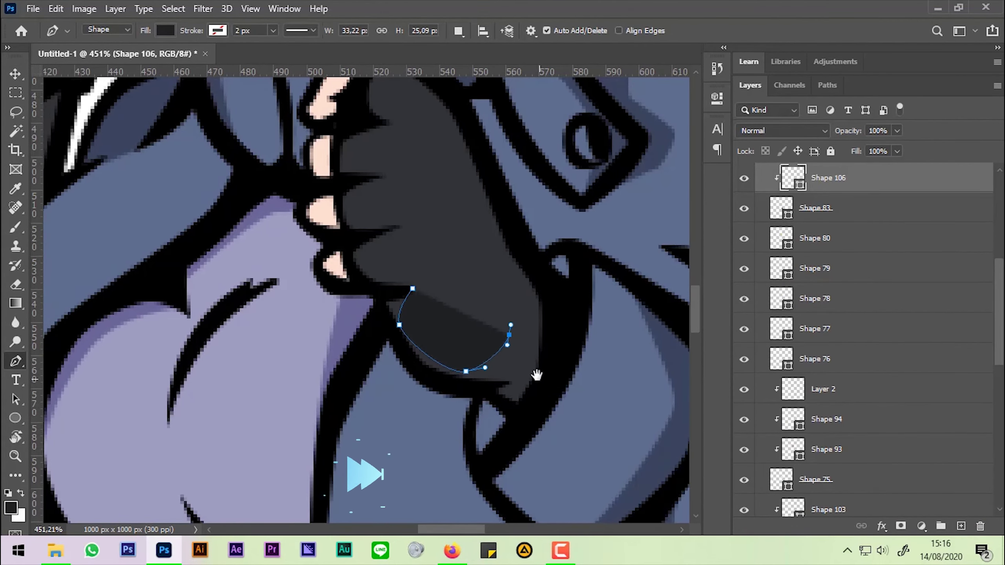
{"action": "left_click", "coordinate": [536, 372]}
{"action": "left_click", "coordinate": [486, 228]}
{"action": "scroll", "coordinate": [603, 437], "scroll_direction": "down", "scroll_amount": 2}
{"action": "scroll", "coordinate": [603, 437], "scroll_direction": "down", "scroll_amount": 2}
{"action": "scroll", "coordinate": [603, 438], "scroll_direction": "down", "scroll_amount": 2}
Step: Draw a curved shadow shape along the belt
{"action": "key", "text": "v"}
{"action": "key", "text": "p"}
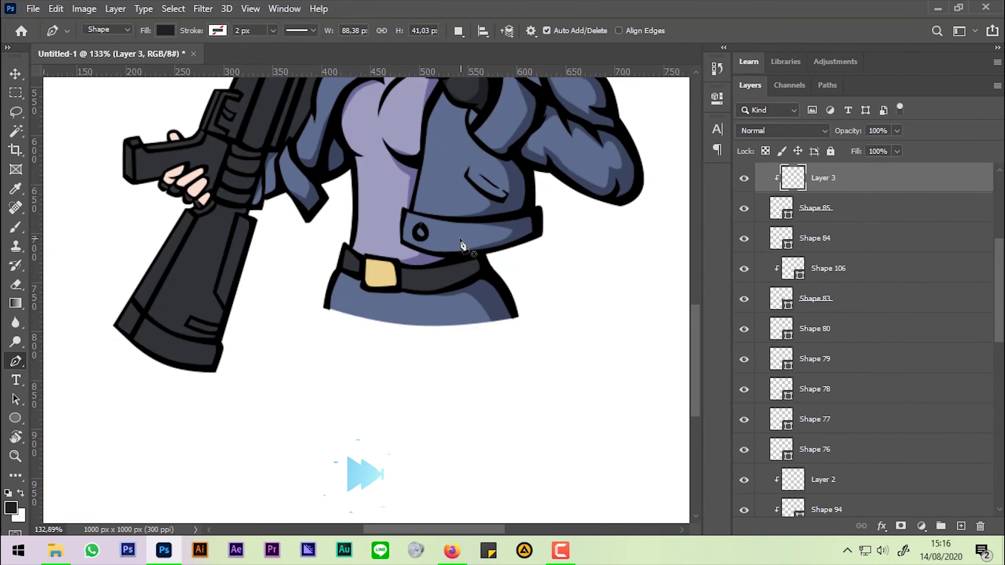
{"action": "scroll", "coordinate": [460, 264], "scroll_direction": "up", "scroll_amount": 7}
{"action": "left_click", "coordinate": [349, 280]}
{"action": "left_click", "coordinate": [458, 287]}
{"action": "left_click_drag", "start_coordinate": [430, 331], "coordinate": [404, 344]}
{"action": "left_click", "coordinate": [313, 364]}
{"action": "left_click", "coordinate": [535, 238]}
{"action": "left_click", "coordinate": [558, 277]}
{"action": "scroll", "coordinate": [471, 376], "scroll_direction": "down", "scroll_amount": 7}
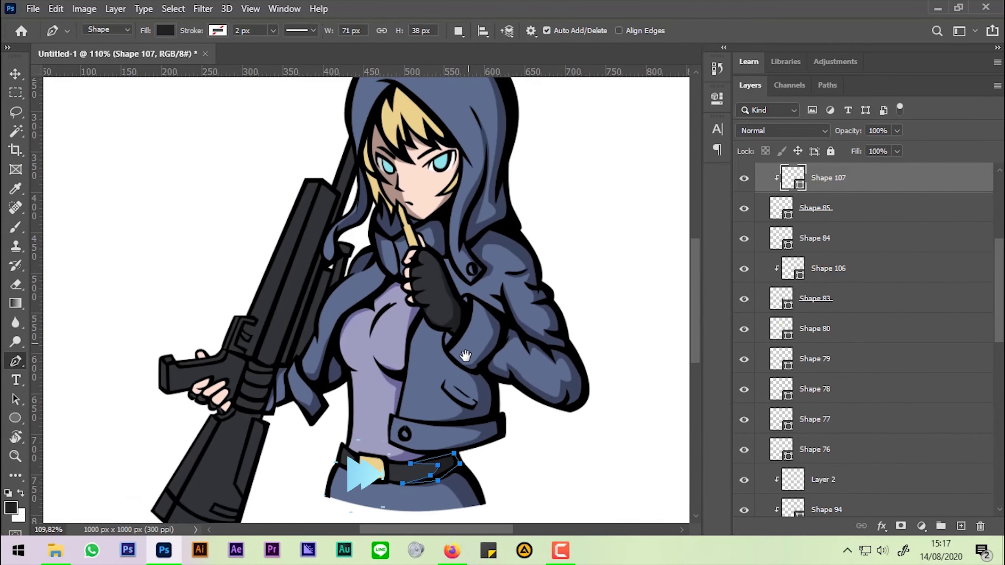
Step: Select the Shape 84 layer and switch to the Move tool
{"action": "left_click", "coordinate": [890, 238]}
{"action": "scroll", "coordinate": [446, 285], "scroll_direction": "up", "scroll_amount": 2}
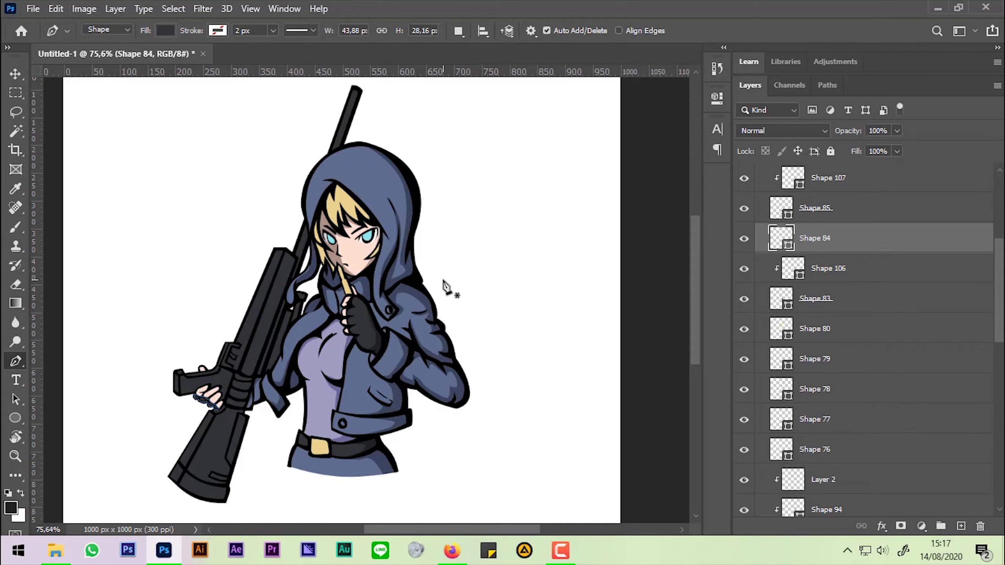
{"action": "left_click", "coordinate": [16, 75]}
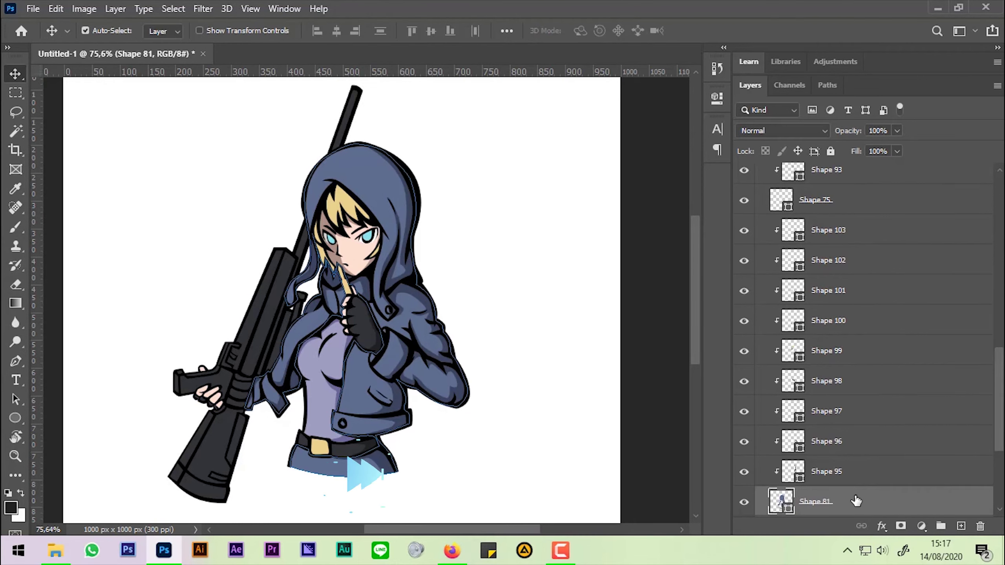
Step: Add a new layer above the jacket and set the foreground colour to light blue #c5d3ff
{"action": "left_click", "coordinate": [814, 226]}
{"action": "left_click", "coordinate": [960, 526]}
{"action": "key", "text": "i"}
{"action": "left_click", "coordinate": [11, 507]}
{"action": "type", "text": "c5d3ff"}
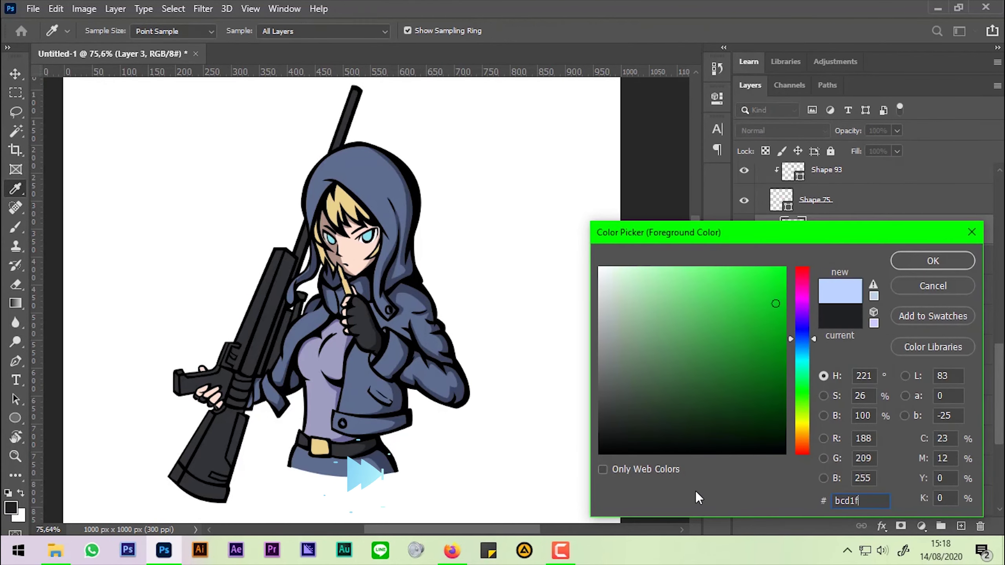
{"action": "key", "text": "Return"}
{"action": "scroll", "coordinate": [343, 148], "scroll_direction": "up", "scroll_amount": 5}
Step: Draw a curved pale blue highlight shape down the hood's left edge
{"action": "key", "text": "p"}
{"action": "left_click", "coordinate": [341, 115]}
{"action": "left_click_drag", "start_coordinate": [236, 347], "coordinate": [264, 202]}
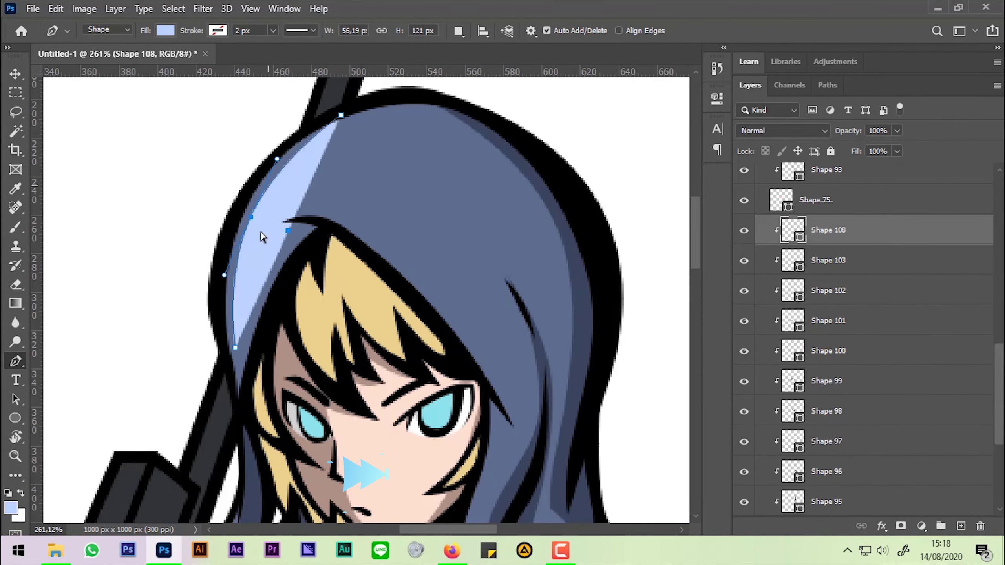
{"action": "left_click_drag", "start_coordinate": [238, 407], "coordinate": [287, 262]}
{"action": "scroll", "coordinate": [249, 335], "scroll_direction": "up", "scroll_amount": 3}
{"action": "left_click_drag", "start_coordinate": [235, 336], "coordinate": [281, 314]}
{"action": "scroll", "coordinate": [241, 348], "scroll_direction": "down", "scroll_amount": 5}
{"action": "key", "text": "Return"}
Step: On a new layer, draw a curved highlight along the hood's inner edge
{"action": "key", "text": "ctrl+shift+alt+n"}
{"action": "scroll", "coordinate": [567, 280], "scroll_direction": "up", "scroll_amount": 2}
{"action": "left_click", "coordinate": [297, 187]}
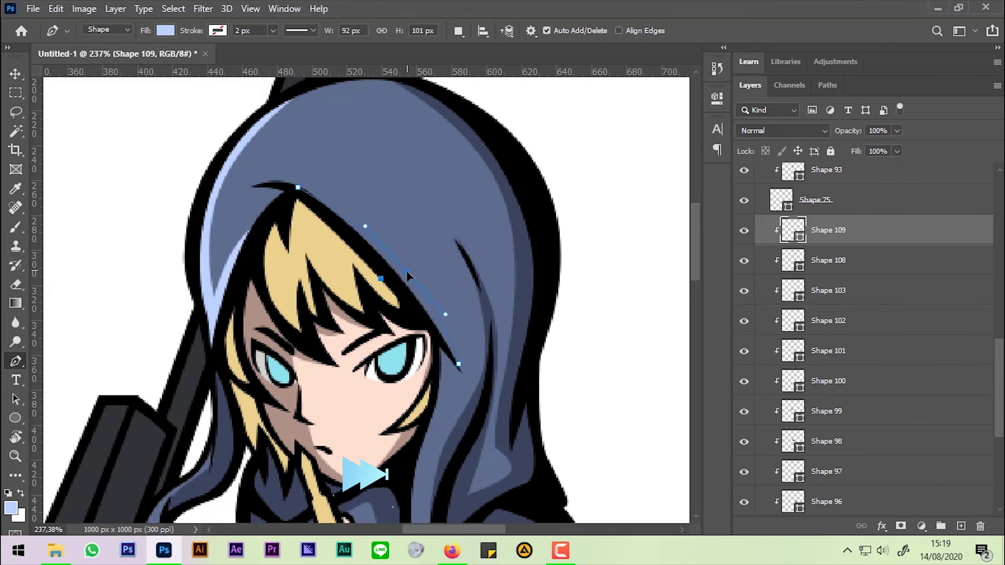
{"action": "left_click", "coordinate": [412, 274]}
{"action": "left_click_drag", "start_coordinate": [459, 365], "coordinate": [471, 379]}
{"action": "scroll", "coordinate": [459, 368], "scroll_direction": "down", "scroll_amount": 5}
{"action": "left_click_drag", "start_coordinate": [457, 253], "coordinate": [445, 267]}
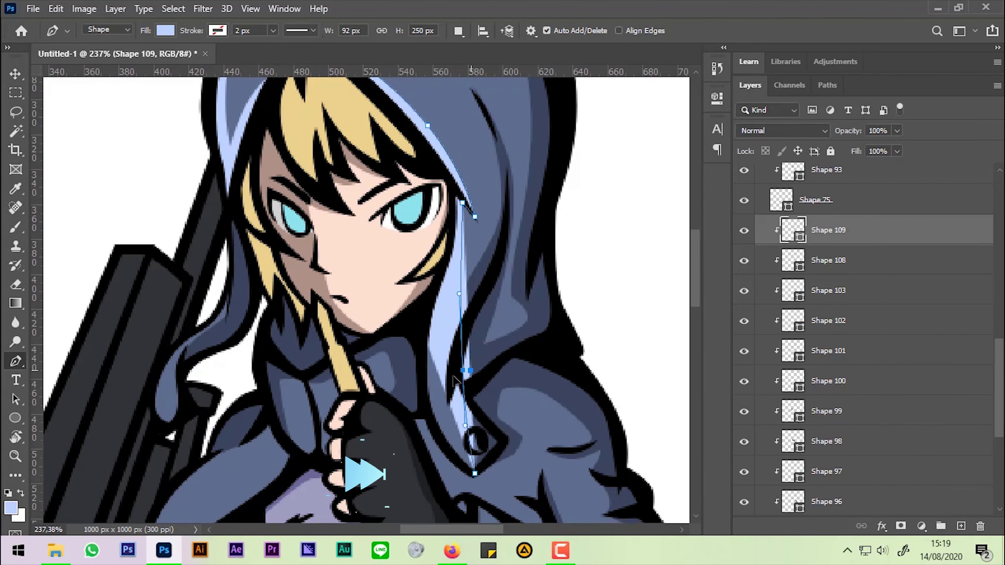
{"action": "left_click", "coordinate": [418, 315]}
{"action": "left_click_drag", "start_coordinate": [436, 386], "coordinate": [430, 407]}
{"action": "left_click", "coordinate": [474, 472]}
{"action": "left_click_drag", "start_coordinate": [493, 317], "coordinate": [548, 444]}
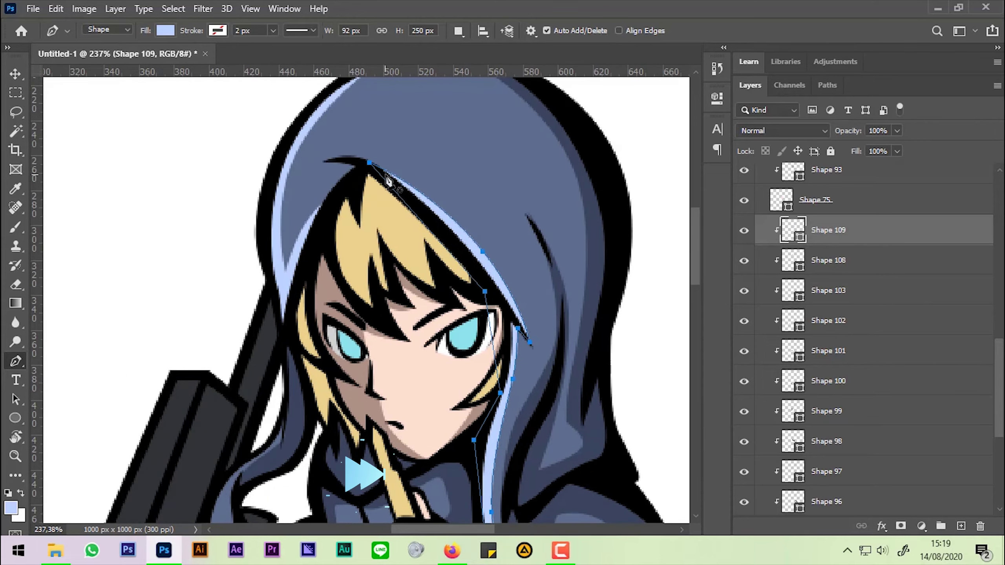
Step: On another new layer, outline a highlight around the sleeve beside the rifle
{"action": "left_click", "coordinate": [961, 526]}
{"action": "left_click_drag", "start_coordinate": [388, 439], "coordinate": [427, 281]}
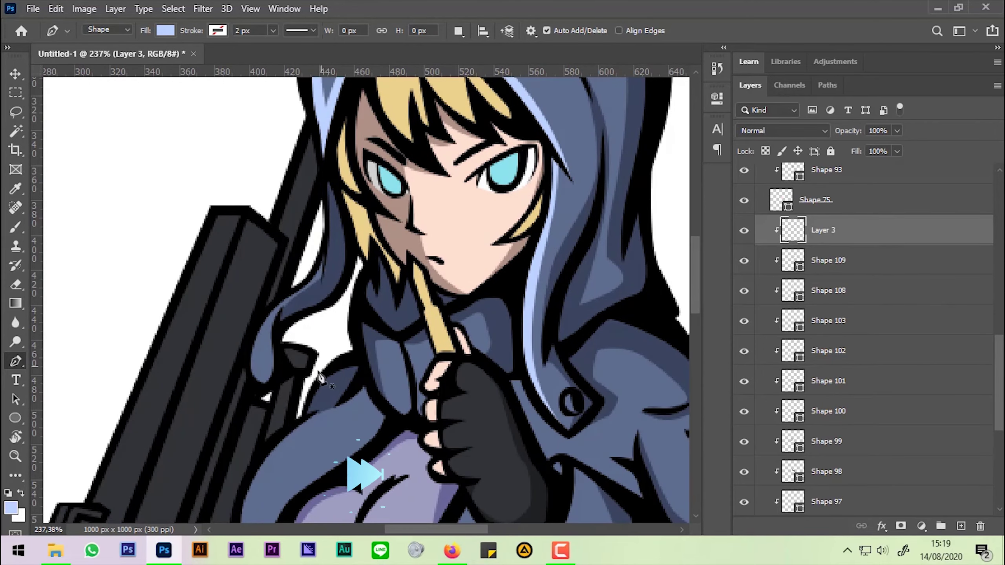
{"action": "scroll", "coordinate": [377, 326], "scroll_direction": "up", "scroll_amount": 2}
{"action": "left_click", "coordinate": [454, 187]}
{"action": "left_click", "coordinate": [383, 281]}
{"action": "left_click", "coordinate": [354, 391]}
{"action": "left_click_drag", "start_coordinate": [354, 397], "coordinate": [374, 351]}
{"action": "left_click", "coordinate": [338, 389]}
{"action": "left_click", "coordinate": [330, 424]}
{"action": "left_click", "coordinate": [291, 463]}
{"action": "left_click", "coordinate": [278, 421]}
{"action": "left_click_drag", "start_coordinate": [309, 382], "coordinate": [322, 377]}
{"action": "left_click", "coordinate": [362, 336]}
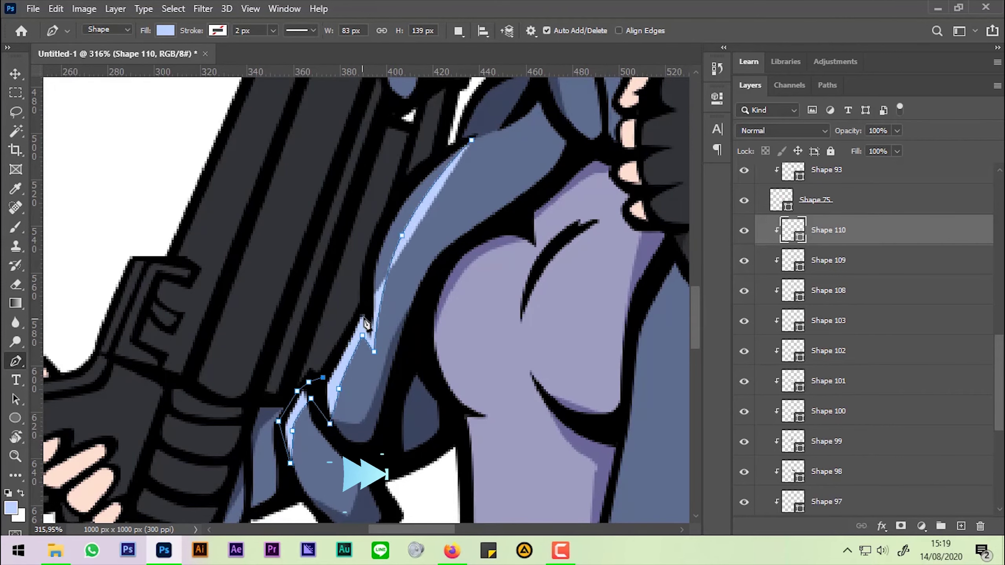
Step: Trace a highlight down the jacket's front edge and around the belt tab
{"action": "scroll", "coordinate": [366, 324], "scroll_direction": "down", "scroll_amount": 2}
{"action": "scroll", "coordinate": [366, 324], "scroll_direction": "down", "scroll_amount": 2}
{"action": "scroll", "coordinate": [382, 348], "scroll_direction": "up", "scroll_amount": 3}
{"action": "left_click", "coordinate": [403, 273]}
{"action": "left_click_drag", "start_coordinate": [381, 346], "coordinate": [381, 368]}
{"action": "left_click", "coordinate": [370, 462]}
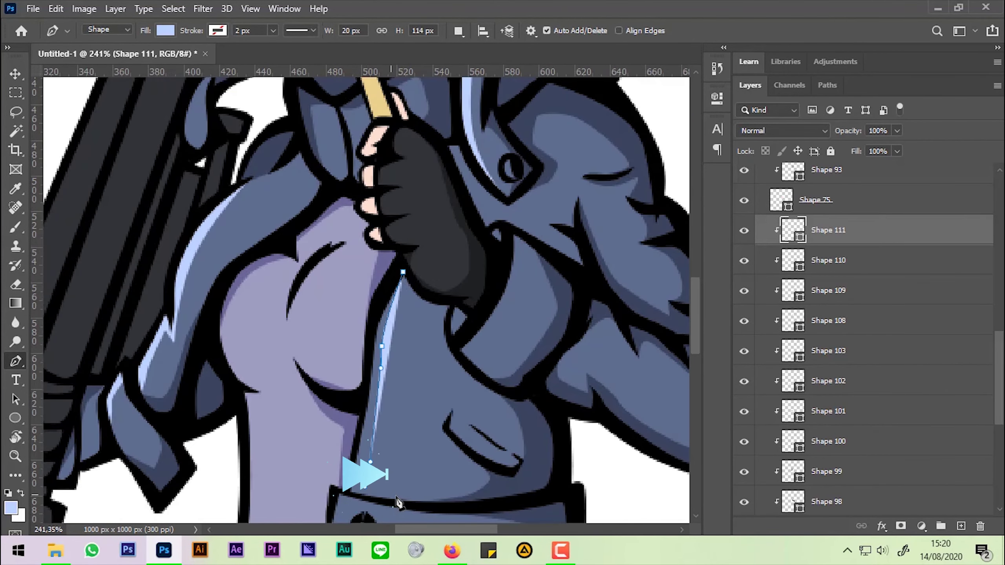
{"action": "left_click_drag", "start_coordinate": [398, 502], "coordinate": [459, 346]}
{"action": "left_click", "coordinate": [476, 346]}
{"action": "left_click", "coordinate": [424, 406]}
{"action": "left_click", "coordinate": [389, 389]}
{"action": "left_click", "coordinate": [390, 334]}
{"action": "left_click", "coordinate": [395, 333]}
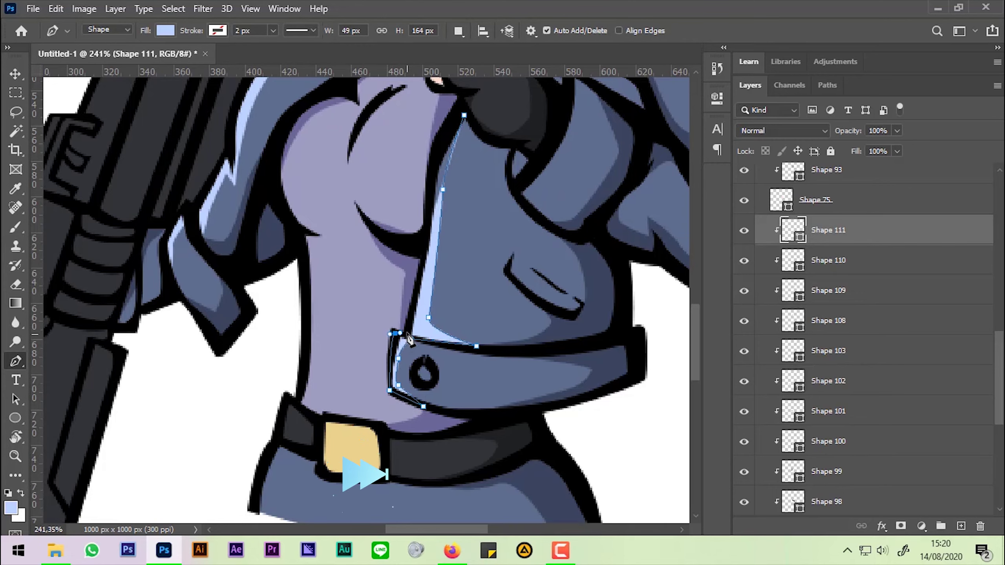
{"action": "scroll", "coordinate": [392, 340], "scroll_direction": "down", "scroll_amount": 5}
Step: Add a new empty layer and set the foreground colour to lavender #c7c
{"action": "key", "text": "v"}
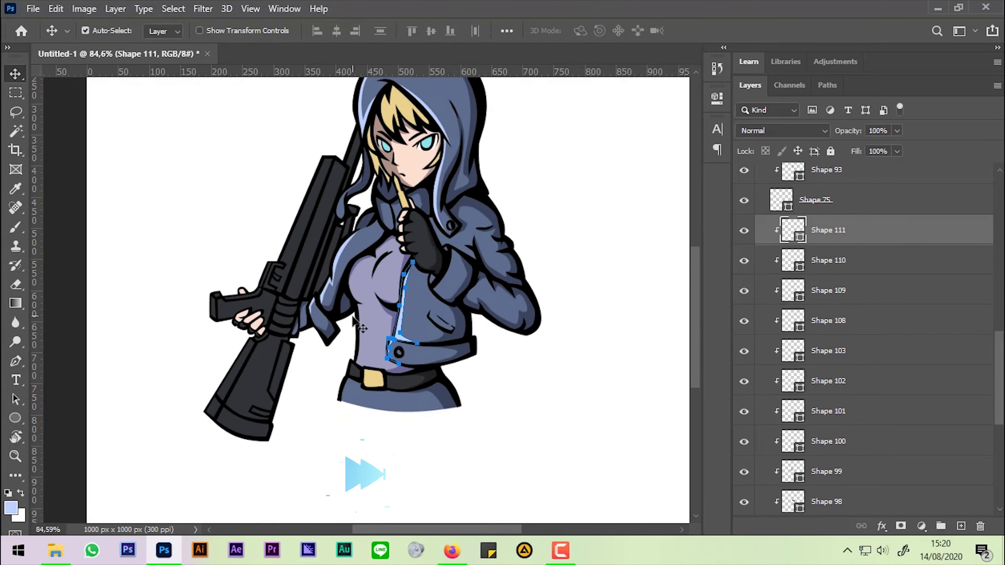
{"action": "scroll", "coordinate": [926, 460], "scroll_direction": "down", "scroll_amount": 5}
{"action": "left_click", "coordinate": [961, 526]}
{"action": "left_click", "coordinate": [11, 508]}
{"action": "type", "text": "c7c"}
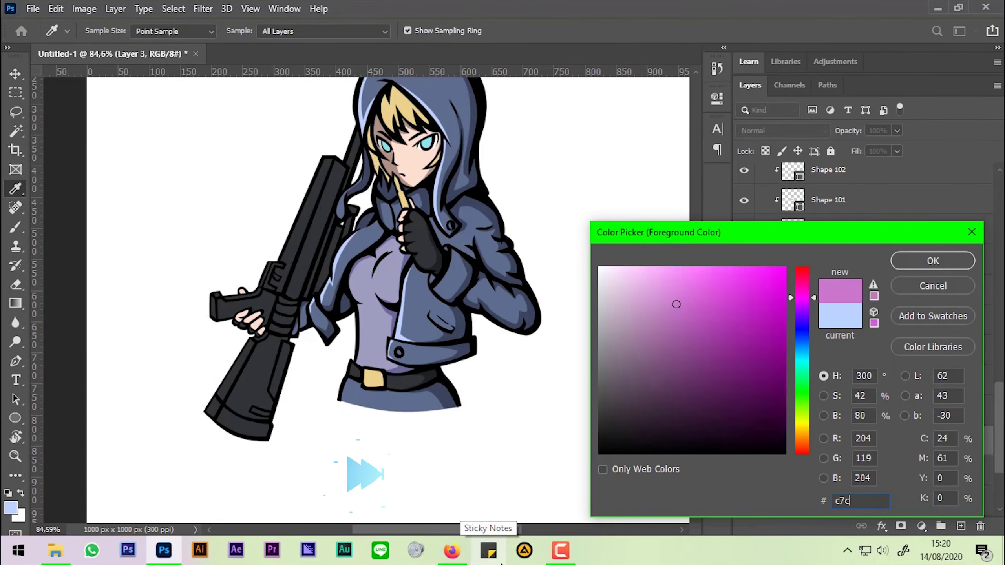
{"action": "key", "text": "Return"}
Step: Draw a closed lavender highlight shape up the shirt's left edge
{"action": "key", "text": "p"}
{"action": "scroll", "coordinate": [356, 334], "scroll_direction": "up", "scroll_amount": 5}
{"action": "left_click", "coordinate": [354, 429]}
{"action": "left_click_drag", "start_coordinate": [377, 438], "coordinate": [363, 401]}
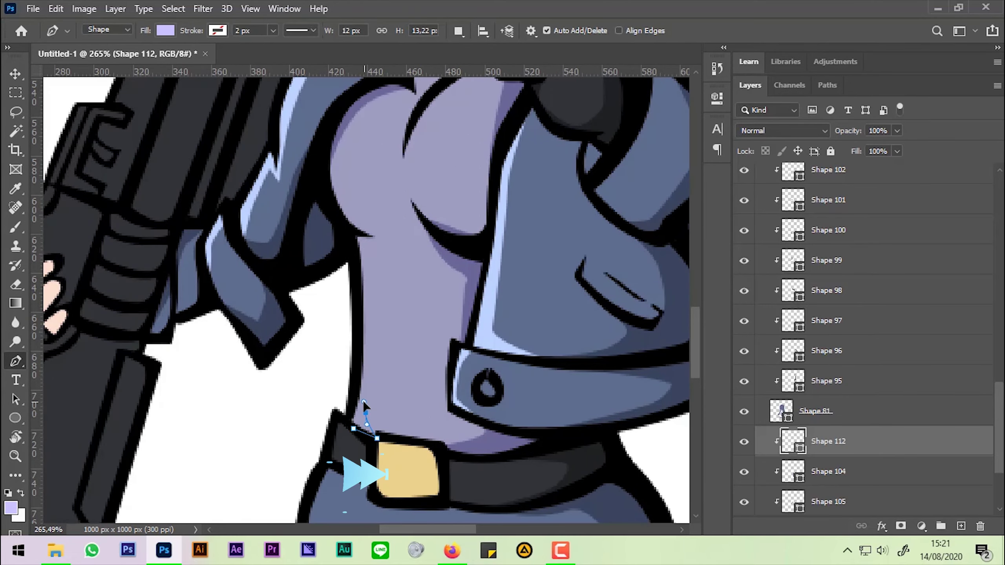
{"action": "left_click", "coordinate": [373, 246]}
{"action": "left_click", "coordinate": [389, 239]}
{"action": "left_click", "coordinate": [351, 209]}
{"action": "left_click_drag", "start_coordinate": [329, 164], "coordinate": [343, 382]}
{"action": "left_click", "coordinate": [353, 428]}
Step: Draw a curved lavender highlight shape under the chest
{"action": "scroll", "coordinate": [356, 277], "scroll_direction": "up", "scroll_amount": 2}
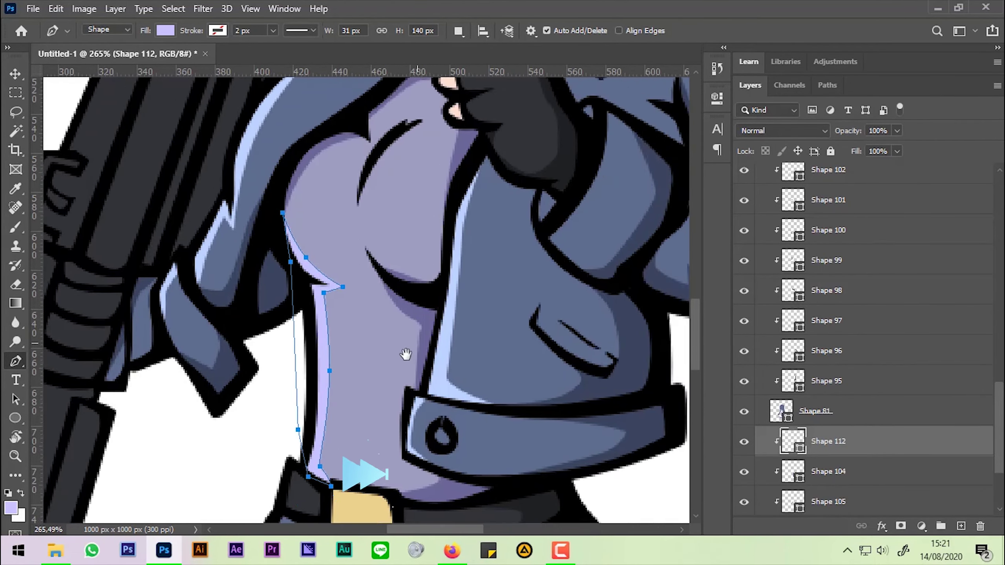
{"action": "left_click", "coordinate": [335, 244]}
{"action": "left_click_drag", "start_coordinate": [369, 291], "coordinate": [393, 308]}
{"action": "left_click", "coordinate": [429, 309]}
{"action": "left_click", "coordinate": [447, 265]}
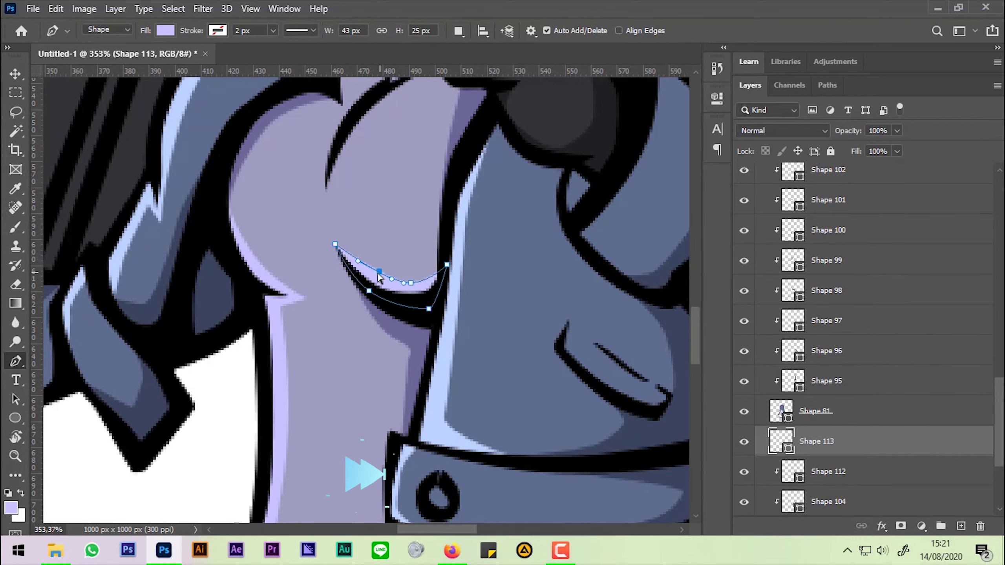
Step: Draw a curved lavender highlight along the chest crease
{"action": "scroll", "coordinate": [433, 287], "scroll_direction": "up", "scroll_amount": 5}
{"action": "left_click", "coordinate": [373, 321]}
{"action": "left_click", "coordinate": [477, 201]}
{"action": "left_click_drag", "start_coordinate": [417, 270], "coordinate": [407, 253]}
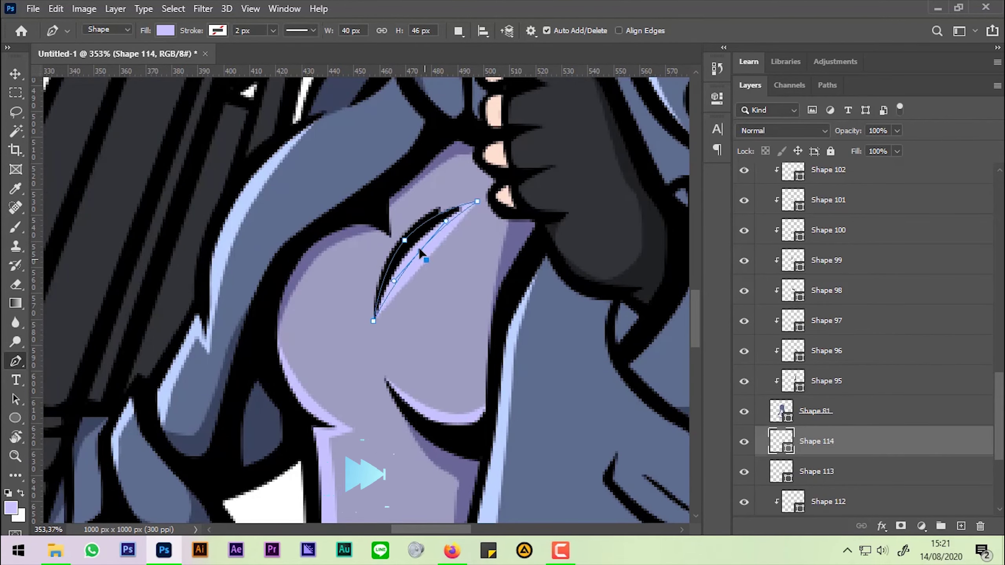
{"action": "scroll", "coordinate": [408, 253], "scroll_direction": "down", "scroll_amount": 10}
Step: Select the Shape 96 layer, then the Sketch Esport 2 layer
{"action": "left_click", "coordinate": [826, 351]}
{"action": "scroll", "coordinate": [899, 411], "scroll_direction": "down", "scroll_amount": 5}
{"action": "left_click", "coordinate": [871, 472]}
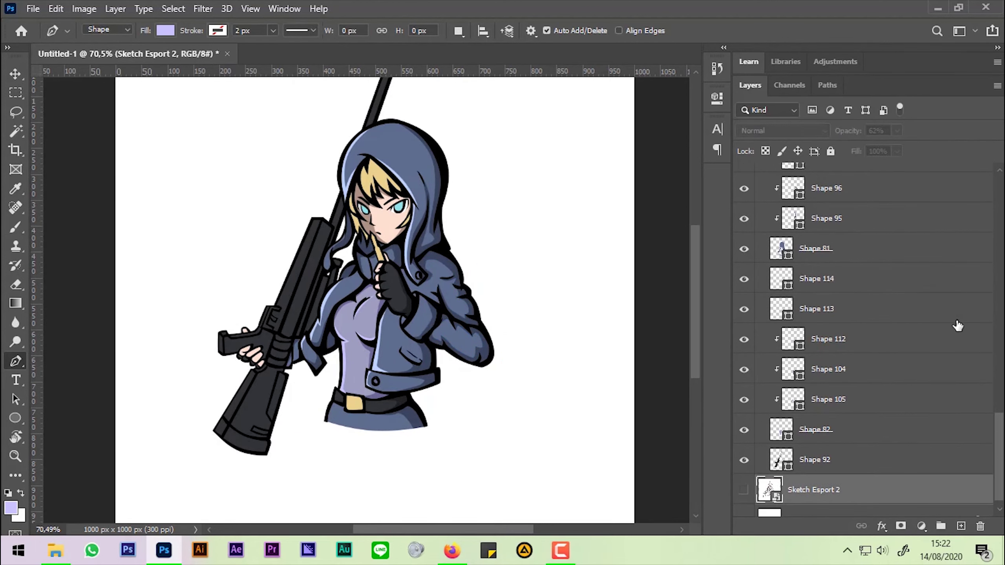
Step: Pick the rifle's Shape 92 layer, add empty Layer 3 above it, and clip it
{"action": "scroll", "coordinate": [349, 284], "scroll_direction": "up", "scroll_amount": 2}
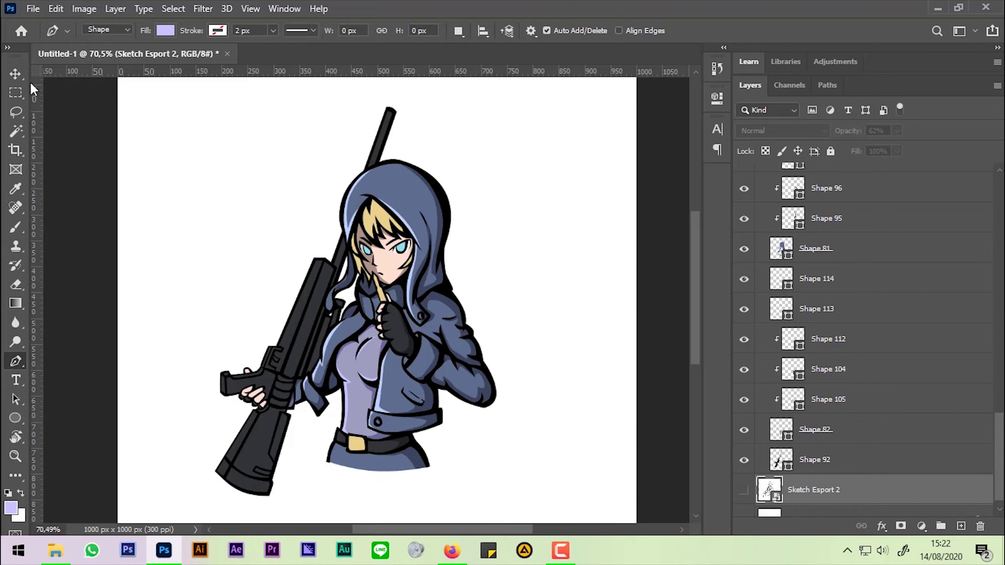
{"action": "left_click", "coordinate": [16, 75]}
{"action": "left_click", "coordinate": [251, 453]}
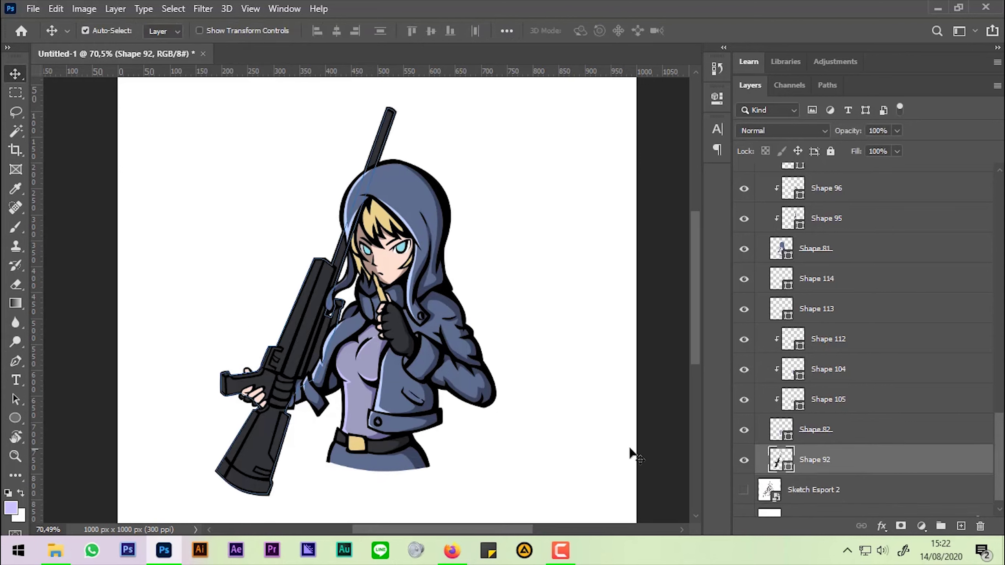
{"action": "left_click", "coordinate": [744, 460]}
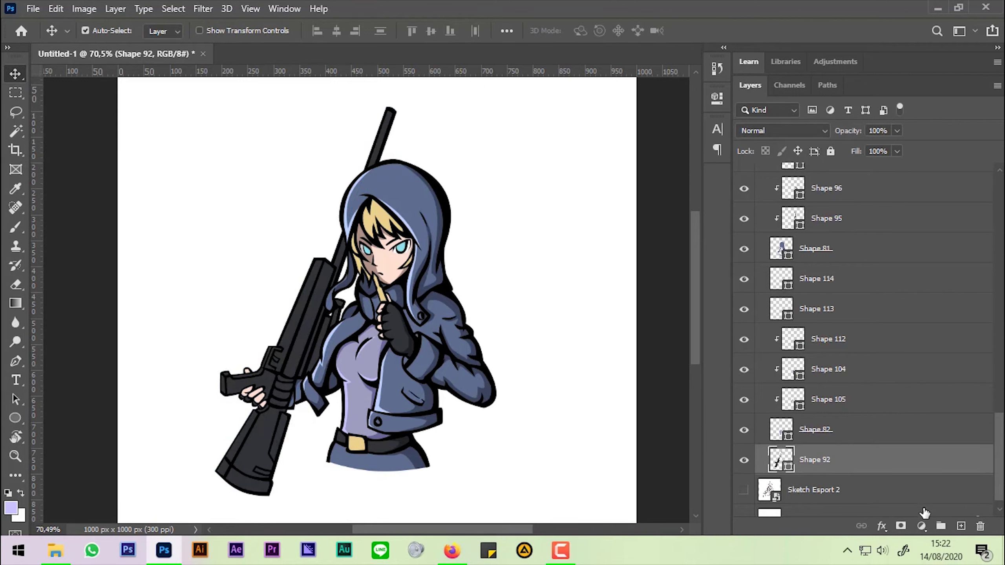
{"action": "left_click", "coordinate": [961, 525]}
{"action": "key", "text": "ctrl+alt+g"}
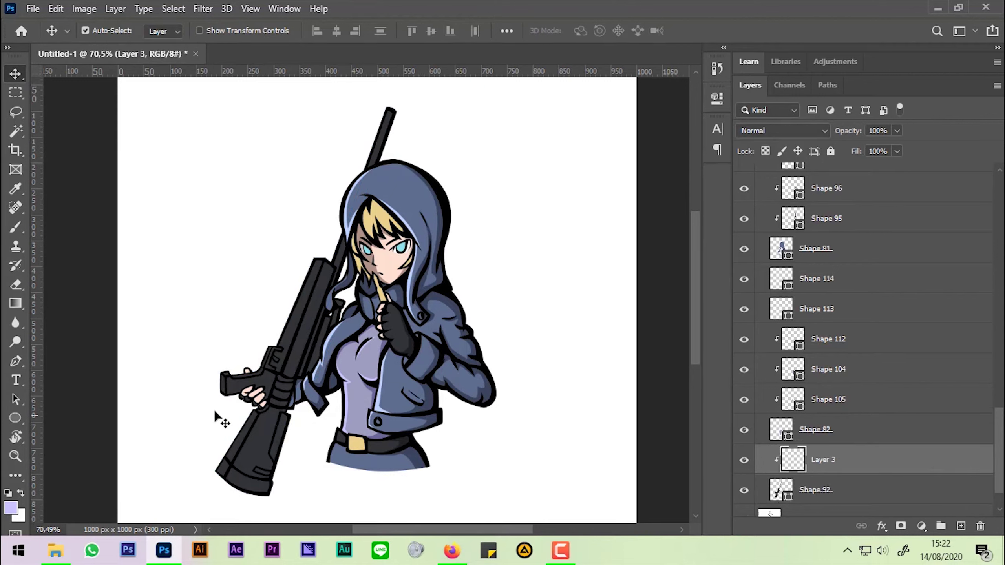
Step: Set the foreground colour to dark grey #222222
{"action": "key", "text": "i"}
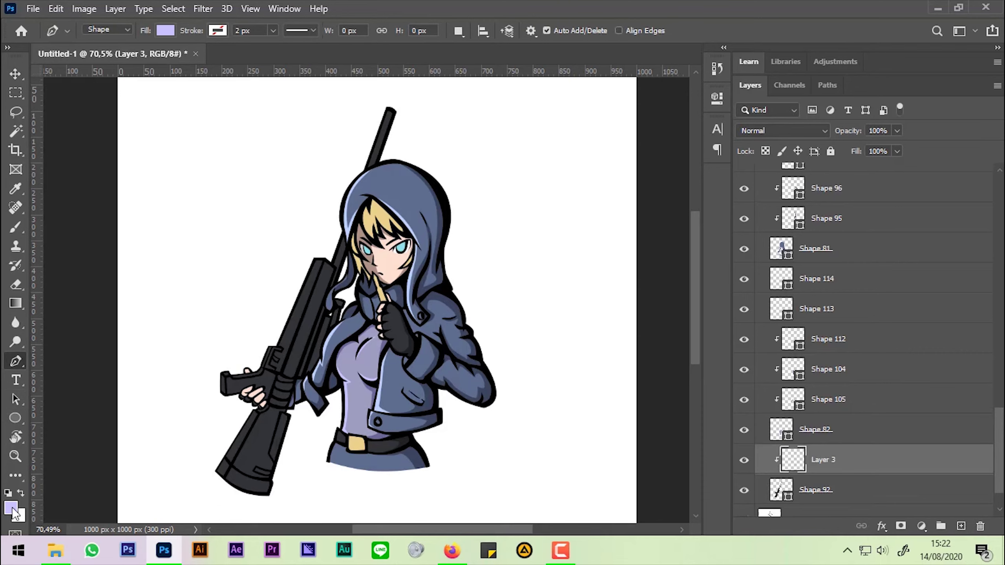
{"action": "left_click", "coordinate": [11, 508]}
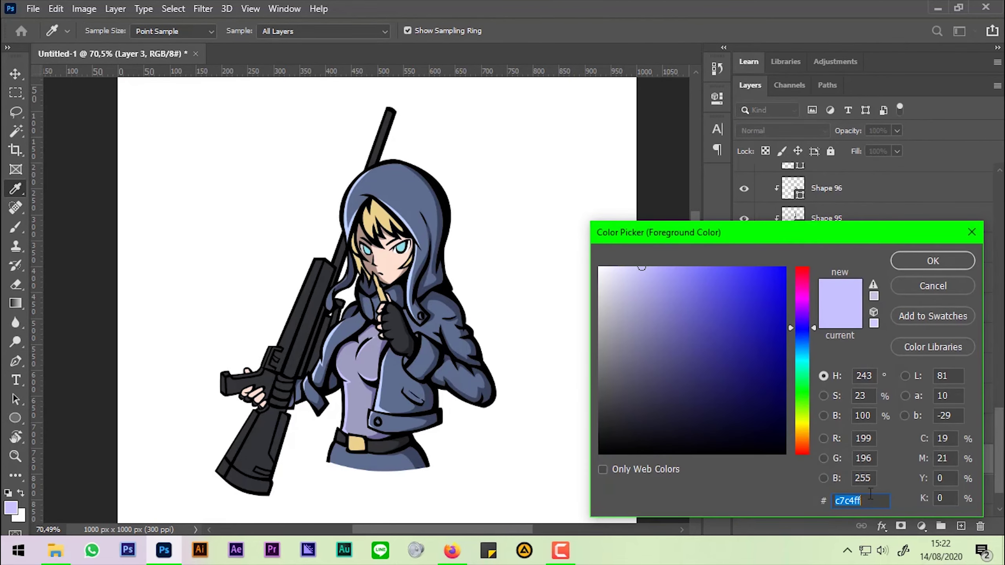
{"action": "type", "text": "222222"}
{"action": "key", "text": "Return"}
Step: Start a dark shadow shape running along the rifle's edge
{"action": "key", "text": "p"}
{"action": "scroll", "coordinate": [395, 278], "scroll_direction": "up", "scroll_amount": 3}
{"action": "left_click", "coordinate": [267, 497]}
{"action": "left_click", "coordinate": [408, 97]}
{"action": "left_click", "coordinate": [335, 306]}
{"action": "left_click", "coordinate": [319, 349]}
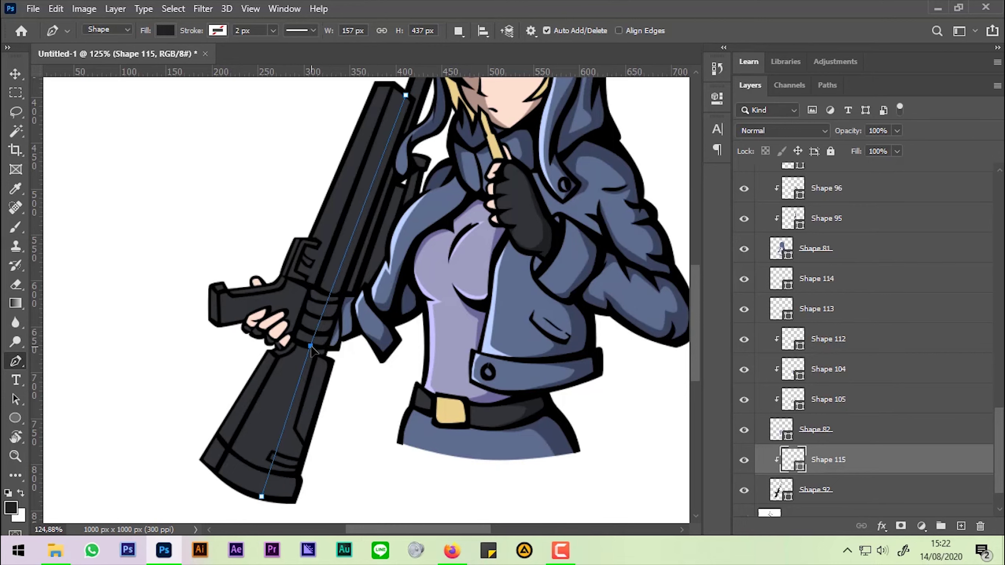
{"action": "scroll", "coordinate": [320, 349], "scroll_direction": "up", "scroll_amount": 5}
{"action": "scroll", "coordinate": [366, 214], "scroll_direction": "down", "scroll_amount": 3}
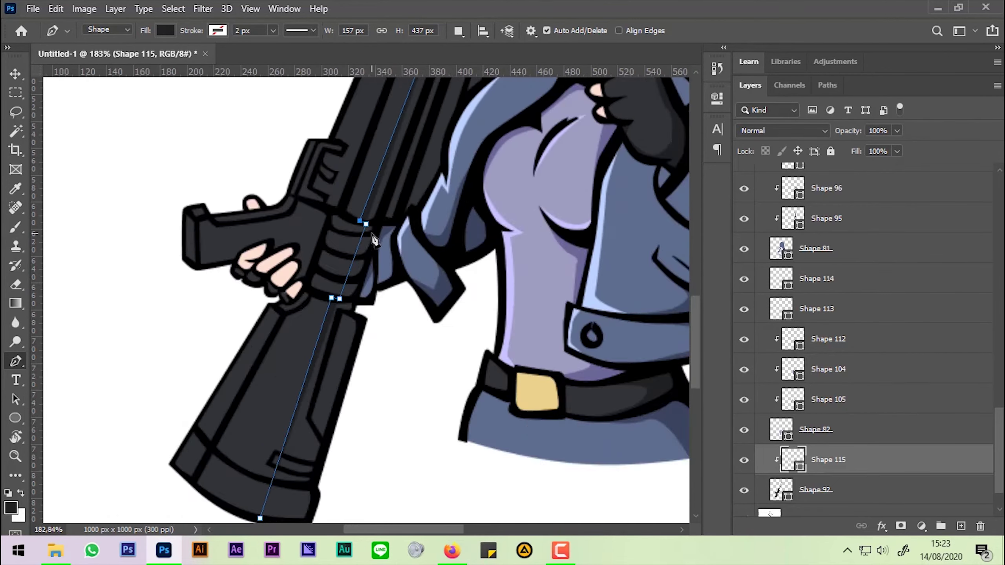
{"action": "scroll", "coordinate": [367, 190], "scroll_direction": "down", "scroll_amount": 3}
Step: Extend the rifle shadow to the barrel tip and curve it near the hand
{"action": "left_click", "coordinate": [302, 151]}
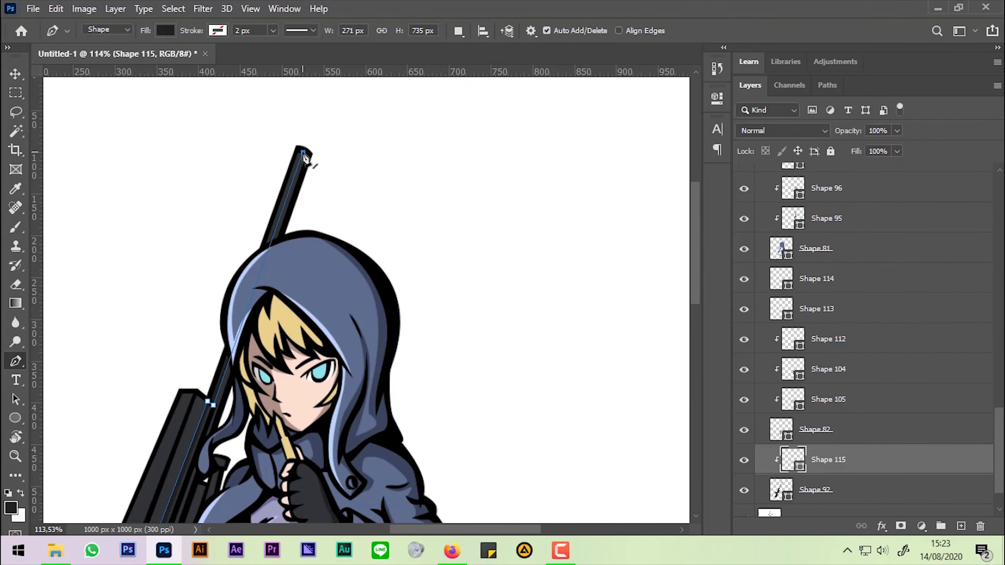
{"action": "scroll", "coordinate": [303, 277], "scroll_direction": "down", "scroll_amount": 5}
{"action": "scroll", "coordinate": [277, 317], "scroll_direction": "down", "scroll_amount": 1}
{"action": "scroll", "coordinate": [257, 396], "scroll_direction": "up", "scroll_amount": 2}
{"action": "left_click", "coordinate": [250, 394]}
{"action": "left_click_drag", "start_coordinate": [259, 401], "coordinate": [366, 189]}
{"action": "scroll", "coordinate": [301, 226], "scroll_direction": "up", "scroll_amount": 3}
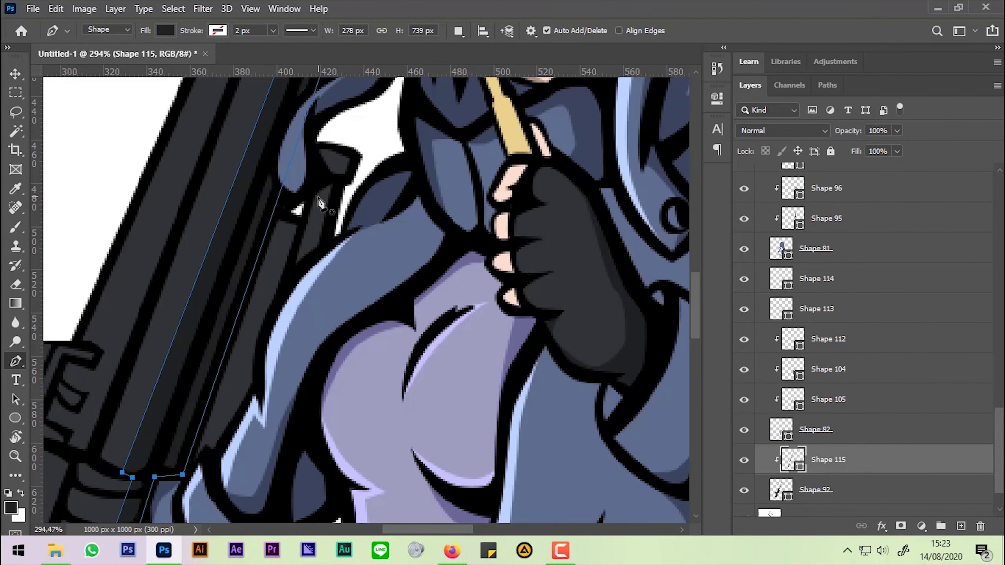
Step: Start a second rifle shadow, clip Shape 116 to it, and make Shape 115 active
{"action": "left_click", "coordinate": [301, 223]}
{"action": "left_click", "coordinate": [878, 474], "text": "alt"}
{"action": "left_click", "coordinate": [870, 491]}
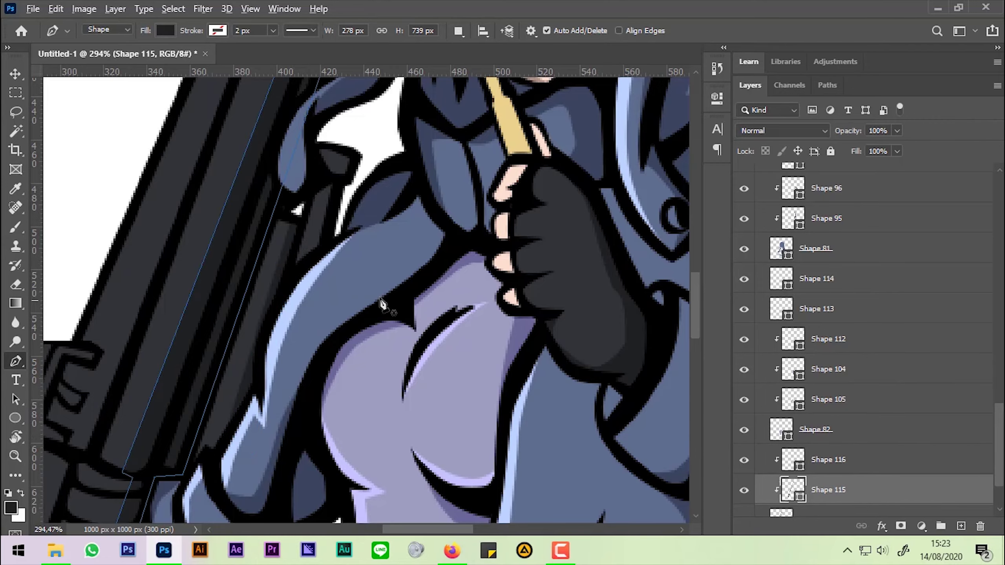
{"action": "scroll", "coordinate": [381, 303], "scroll_direction": "down", "scroll_amount": 5}
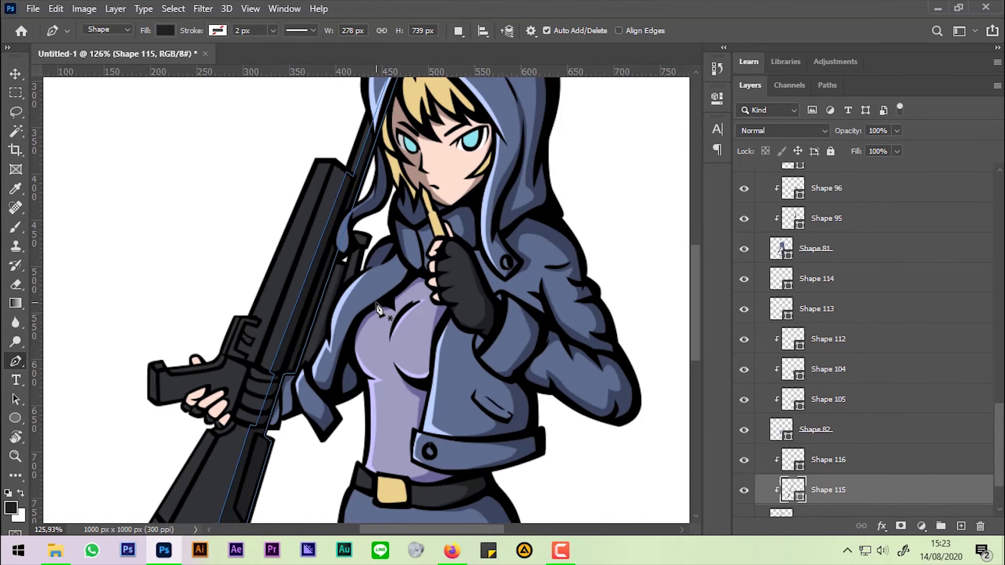
{"action": "scroll", "coordinate": [379, 311], "scroll_direction": "down", "scroll_amount": 2}
Step: Add a new empty layer and set the foreground colour to #0575a6
{"action": "key", "text": "ctrl+shift+alt+n"}
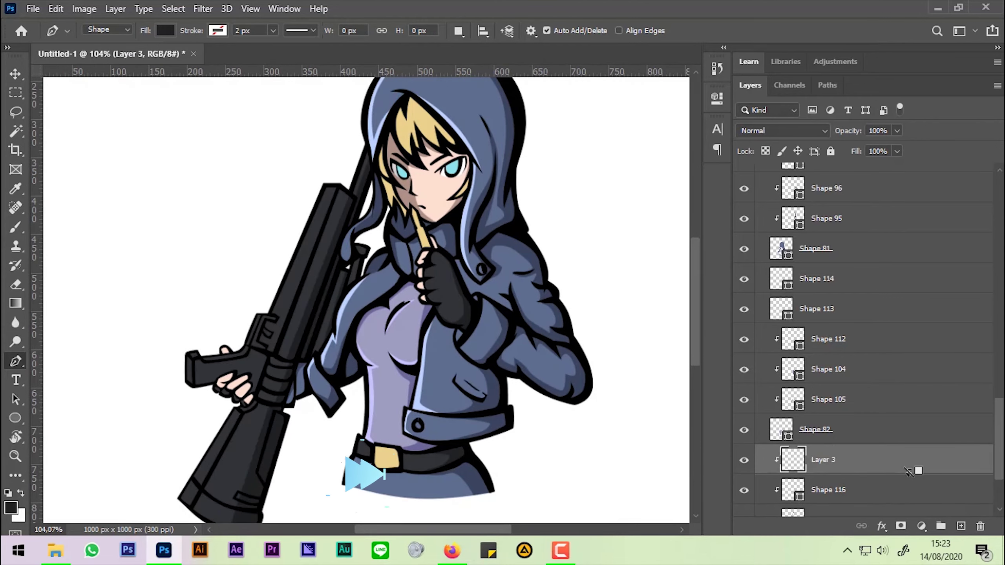
{"action": "left_click", "coordinate": [10, 506]}
{"action": "type", "text": "0575a6"}
{"action": "key", "text": "Return"}
Step: Draw a lighter shape along the rifle stock around the hand
{"action": "left_click", "coordinate": [312, 208]}
{"action": "scroll", "coordinate": [337, 213], "scroll_direction": "up", "scroll_amount": 1}
{"action": "left_click", "coordinate": [344, 202]}
{"action": "left_click", "coordinate": [383, 204]}
{"action": "left_click", "coordinate": [388, 186]}
{"action": "left_click", "coordinate": [375, 186]}
{"action": "mouse_move", "coordinate": [408, 156]}
{"action": "left_mouse_down"}
{"action": "mouse_move", "coordinate": [361, 399]}
{"action": "mouse_move", "coordinate": [368, 475]}
{"action": "left_mouse_up"}
Step: Outline a lighter shape over the rifle's grip ribs
{"action": "left_click", "coordinate": [387, 379]}
{"action": "left_click", "coordinate": [348, 341]}
{"action": "left_click", "coordinate": [389, 286]}
{"action": "left_click", "coordinate": [378, 245]}
{"action": "left_click_drag", "start_coordinate": [439, 182], "coordinate": [393, 323]}
{"action": "scroll", "coordinate": [392, 324], "scroll_direction": "down", "scroll_amount": 5}
{"action": "scroll", "coordinate": [380, 420], "scroll_direction": "up", "scroll_amount": 4}
Step: Draw a closed shape on the rifle's front block and clip Shape 119 to the grip shape
{"action": "left_click", "coordinate": [448, 304]}
{"action": "left_click", "coordinate": [451, 345]}
{"action": "left_click", "coordinate": [300, 368]}
{"action": "left_click", "coordinate": [276, 352]}
{"action": "left_click", "coordinate": [250, 459]}
{"action": "left_click", "coordinate": [218, 443]}
{"action": "left_click", "coordinate": [262, 330]}
{"action": "left_click", "coordinate": [448, 304]}
{"action": "left_click", "coordinate": [867, 474], "text": "alt"}
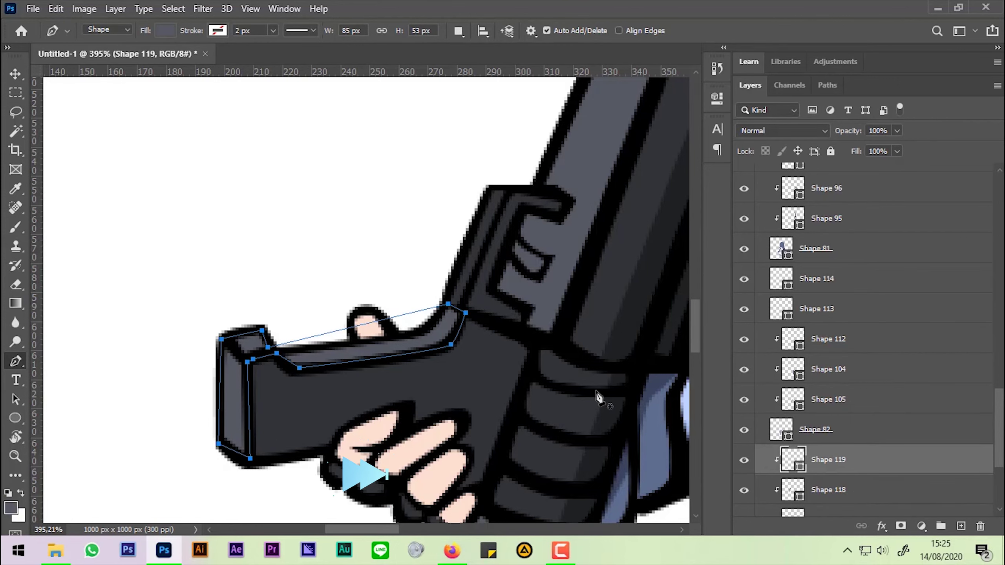
{"action": "scroll", "coordinate": [596, 395], "scroll_direction": "down", "scroll_amount": 5}
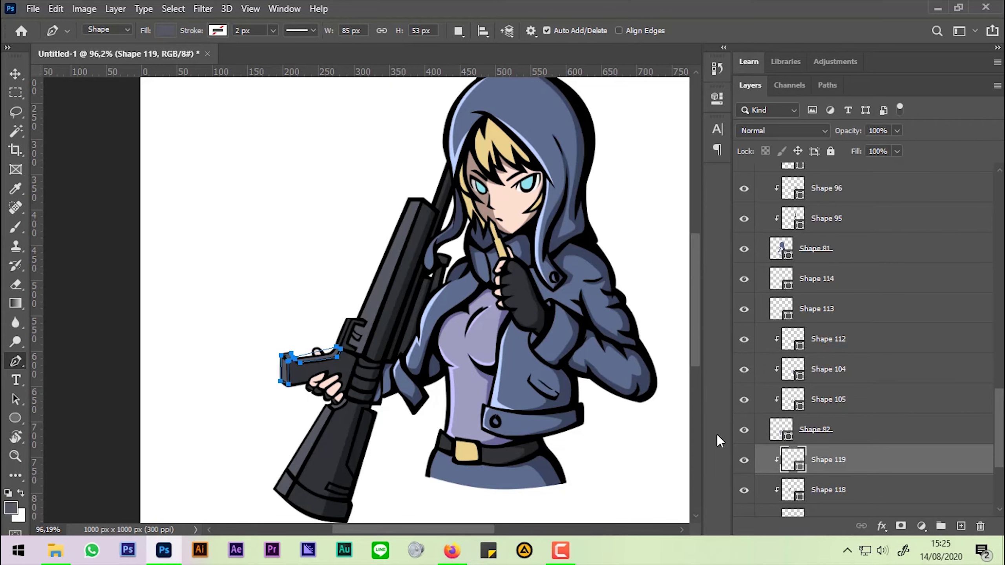
{"action": "left_click", "coordinate": [961, 525]}
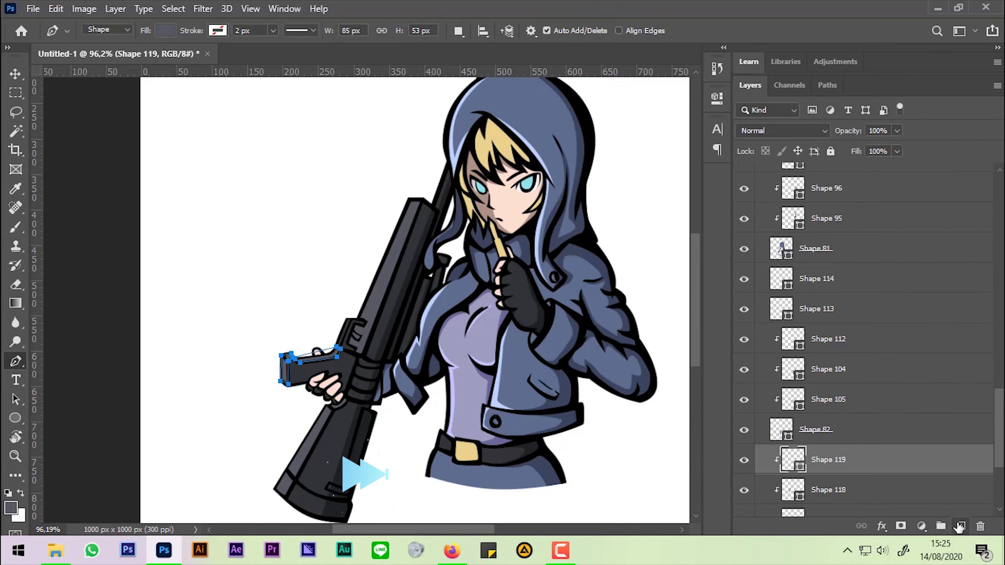
Step: Pick a gold fill and draw a gold band and edge strip on the rifle stock
{"action": "left_click", "coordinate": [11, 508]}
{"action": "left_click", "coordinate": [467, 451]}
{"action": "left_click", "coordinate": [931, 258]}
{"action": "scroll", "coordinate": [324, 455], "scroll_direction": "up", "scroll_amount": 5}
{"action": "left_click", "coordinate": [424, 347]}
{"action": "left_click", "coordinate": [333, 321]}
{"action": "left_click", "coordinate": [318, 344]}
{"action": "left_click", "coordinate": [424, 347]}
{"action": "left_click_drag", "start_coordinate": [396, 396], "coordinate": [360, 495]}
{"action": "left_click", "coordinate": [492, 126]}
{"action": "left_click", "coordinate": [370, 345]}
Step: Draw the gold band shape wrapping around the rifle grip
{"action": "scroll", "coordinate": [379, 357], "scroll_direction": "down", "scroll_amount": 3}
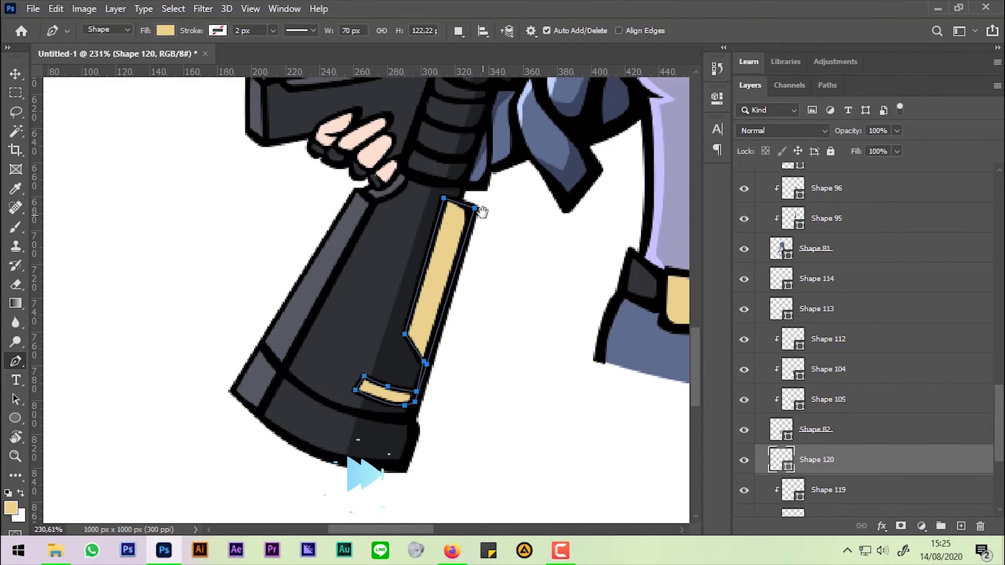
{"action": "scroll", "coordinate": [435, 297], "scroll_direction": "up", "scroll_amount": 2}
{"action": "left_click", "coordinate": [467, 367]}
{"action": "left_click", "coordinate": [390, 342]}
{"action": "left_click", "coordinate": [432, 221]}
{"action": "left_click", "coordinate": [512, 239]}
{"action": "left_click", "coordinate": [467, 368]}
Step: Draw the gold trim shape on the receiver bracket
{"action": "left_click_drag", "start_coordinate": [486, 335], "coordinate": [551, 493]}
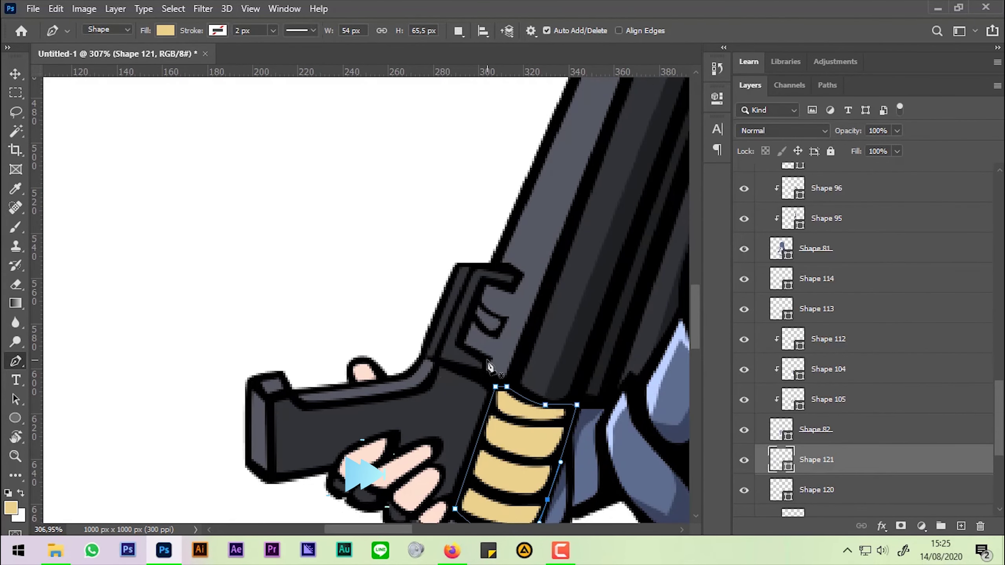
{"action": "left_click", "coordinate": [422, 355]}
{"action": "left_click", "coordinate": [459, 265]}
{"action": "left_click", "coordinate": [518, 276]}
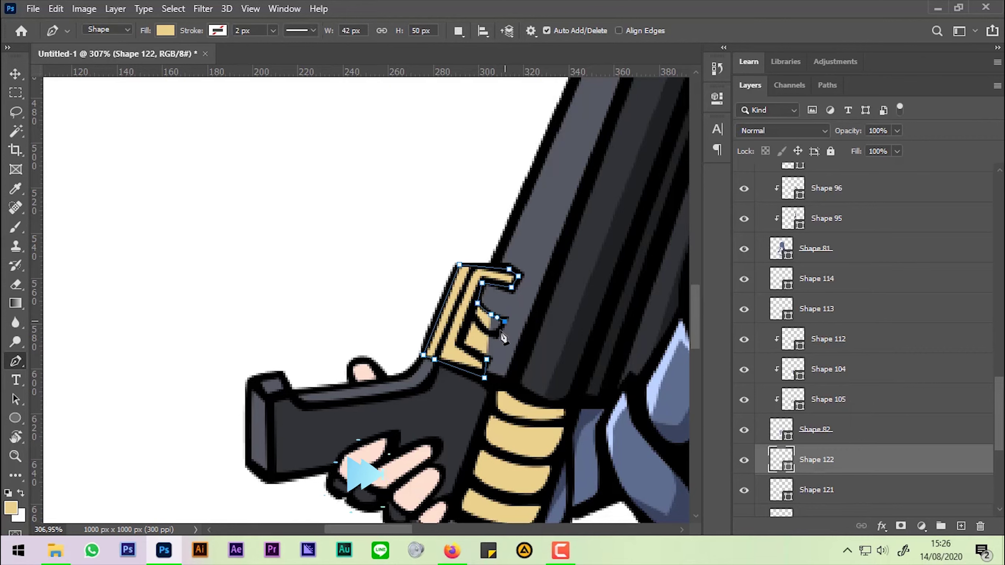
{"action": "left_click", "coordinate": [485, 378]}
Step: Add a small gold accent beside the collar and deselect Shape 123
{"action": "scroll", "coordinate": [425, 247], "scroll_direction": "up", "scroll_amount": 2}
{"action": "left_click", "coordinate": [425, 247]}
{"action": "left_click", "coordinate": [371, 191]}
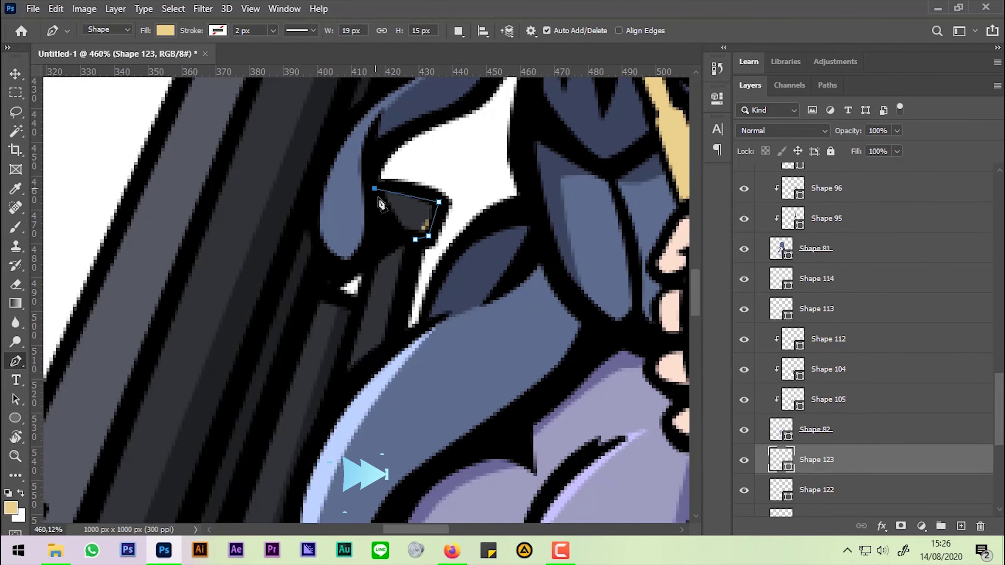
{"action": "left_click", "coordinate": [432, 198]}
{"action": "left_click", "coordinate": [337, 404]}
{"action": "left_click", "coordinate": [425, 247]}
{"action": "key", "text": "ctrl+0"}
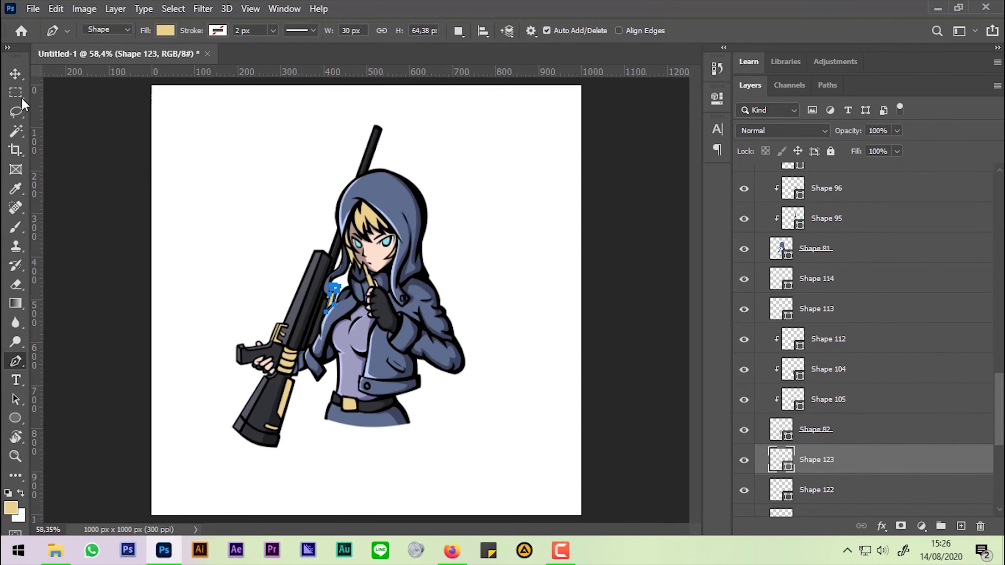
{"action": "key", "text": "v"}
{"action": "left_click", "coordinate": [621, 225]}
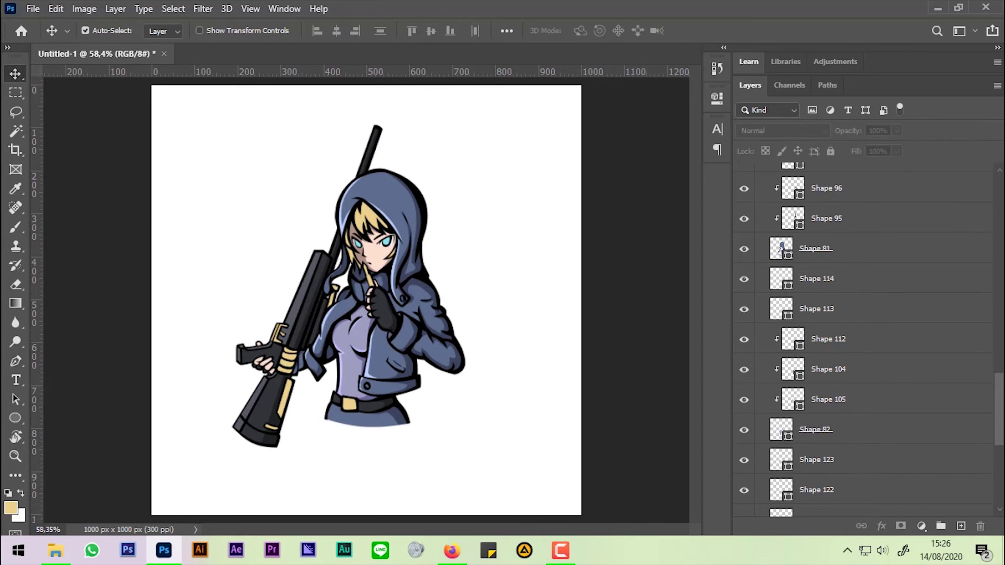
Step: Collapse the Base Color group and make the Sketch Esport 2 layer visible
{"action": "left_click_drag", "start_coordinate": [999, 408], "coordinate": [996, 200]}
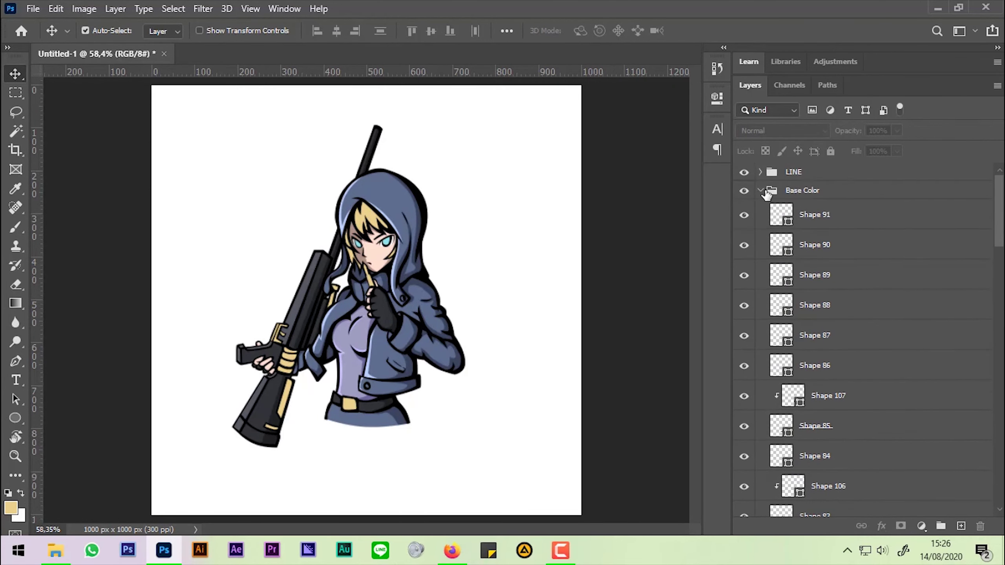
{"action": "left_click", "coordinate": [760, 191]}
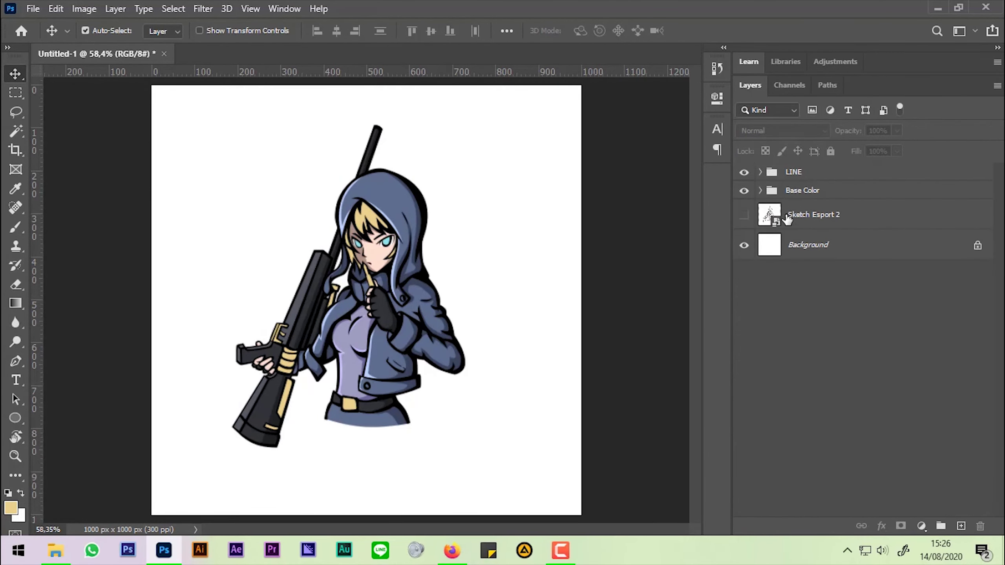
{"action": "left_click", "coordinate": [744, 215]}
{"action": "left_click_drag", "start_coordinate": [745, 190], "coordinate": [745, 173]}
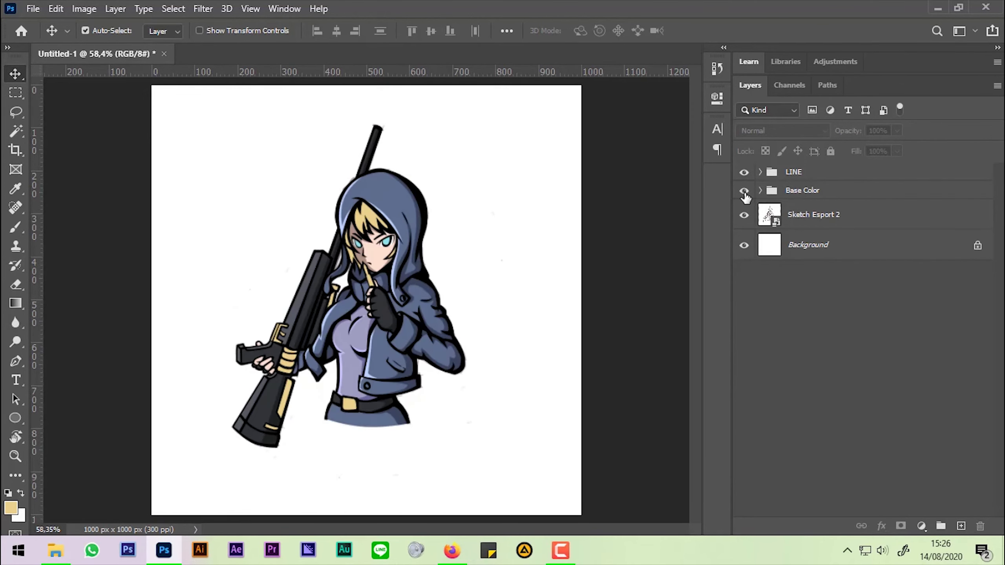
{"action": "left_click", "coordinate": [799, 217]}
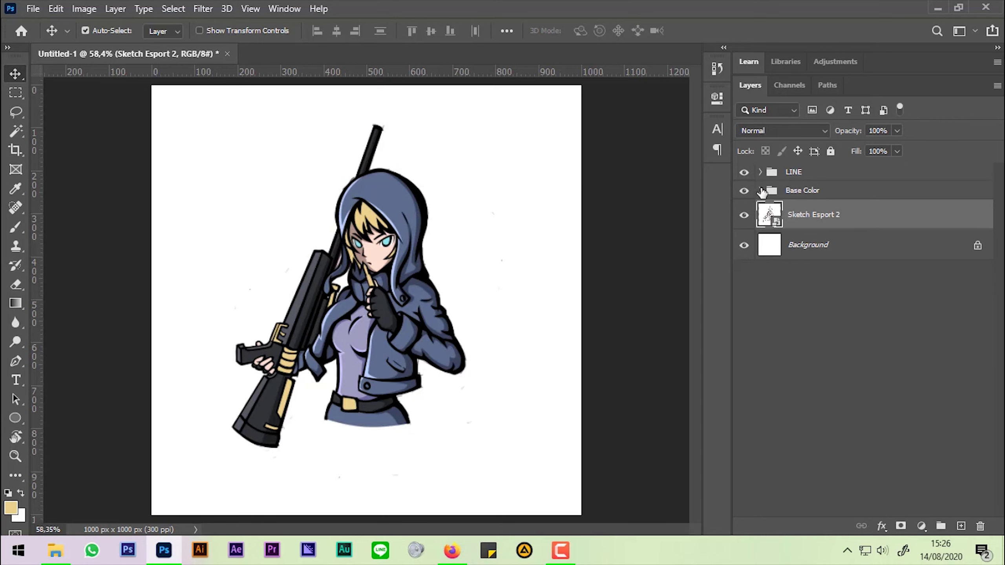
Step: Nest the LINE and Base Color groups in a new group named Object
{"action": "left_click", "coordinate": [805, 190]}
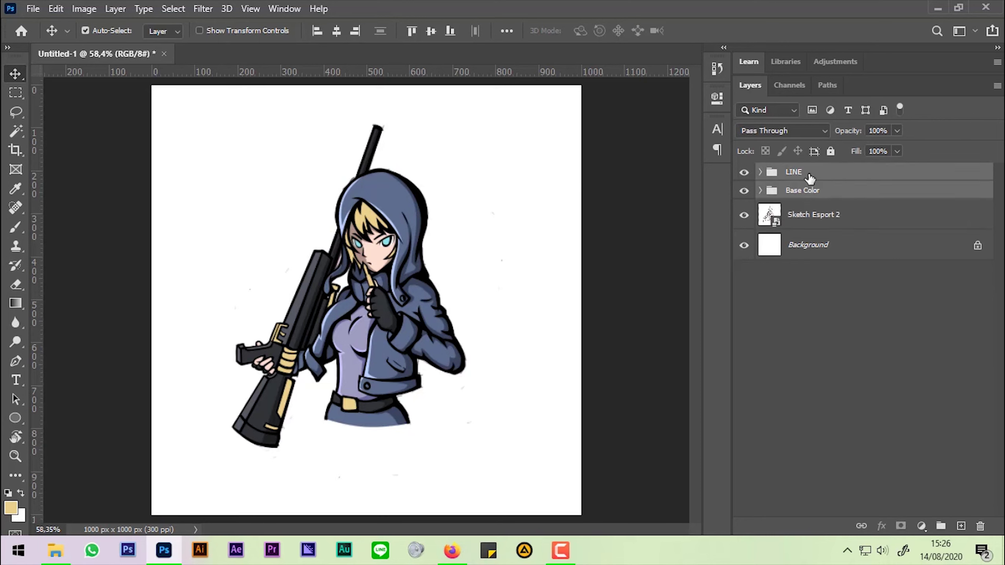
{"action": "left_click_drag", "start_coordinate": [809, 178], "coordinate": [942, 526]}
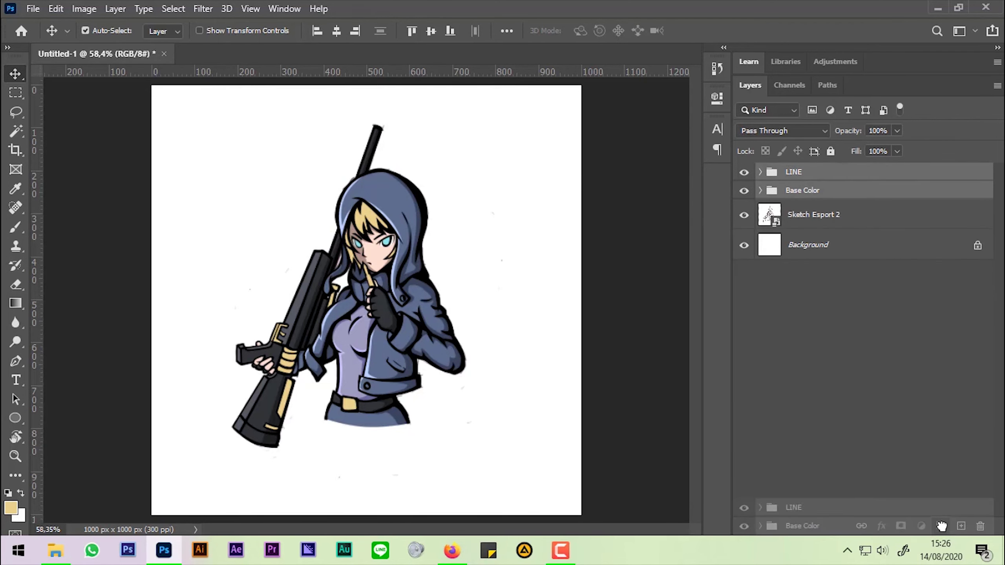
{"action": "double_click", "coordinate": [799, 172]}
{"action": "type", "text": "Object"}
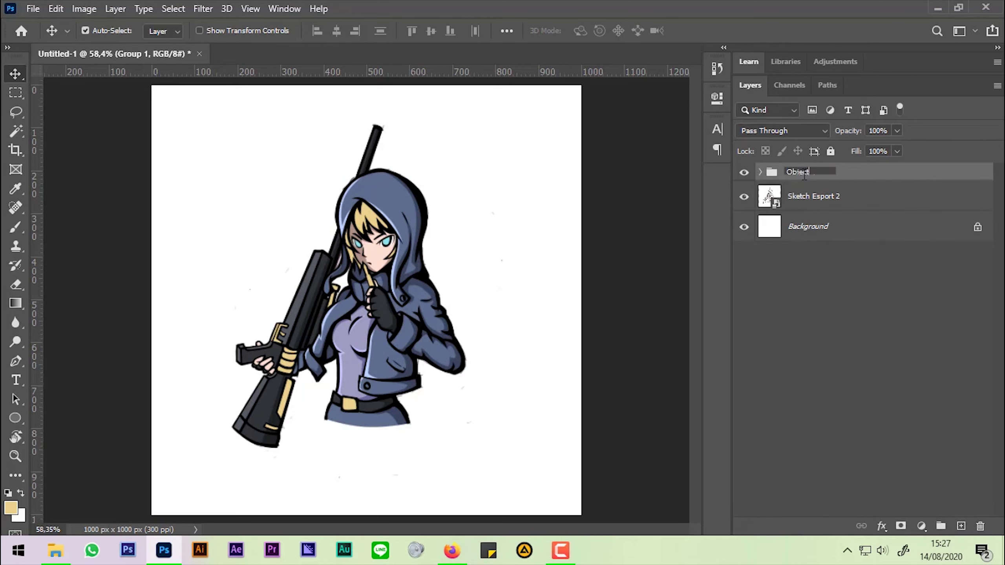
{"action": "key", "text": "Return"}
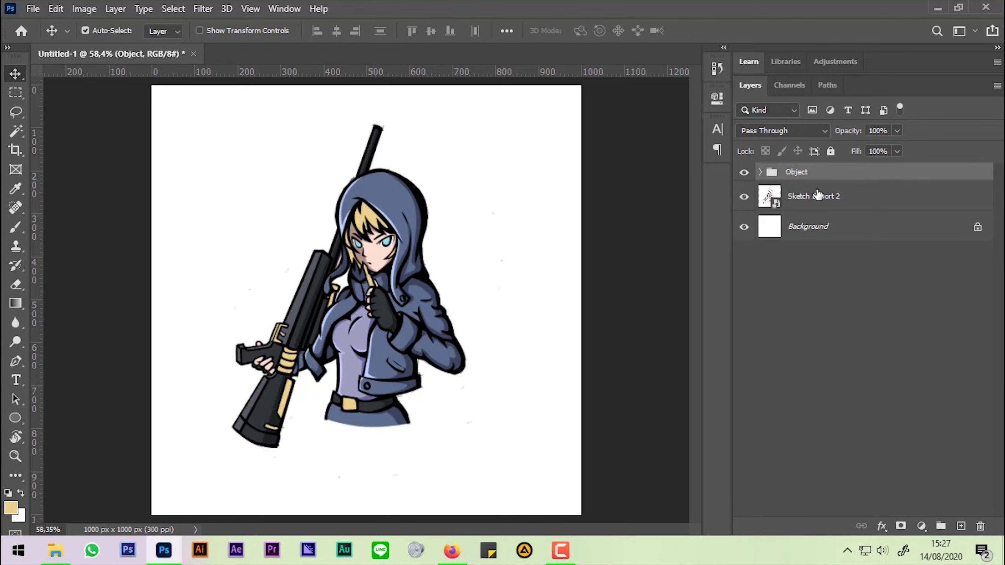
{"action": "left_click", "coordinate": [817, 194]}
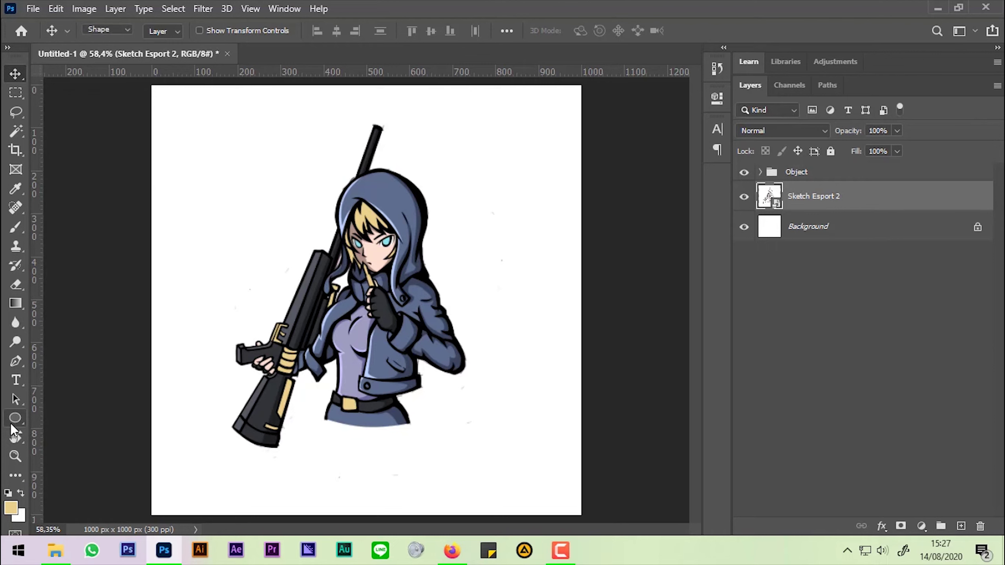
Step: Switch to the Polygon Tool and set it to 3 sides
{"action": "left_click", "coordinate": [10, 423]}
{"action": "right_click", "coordinate": [10, 423]}
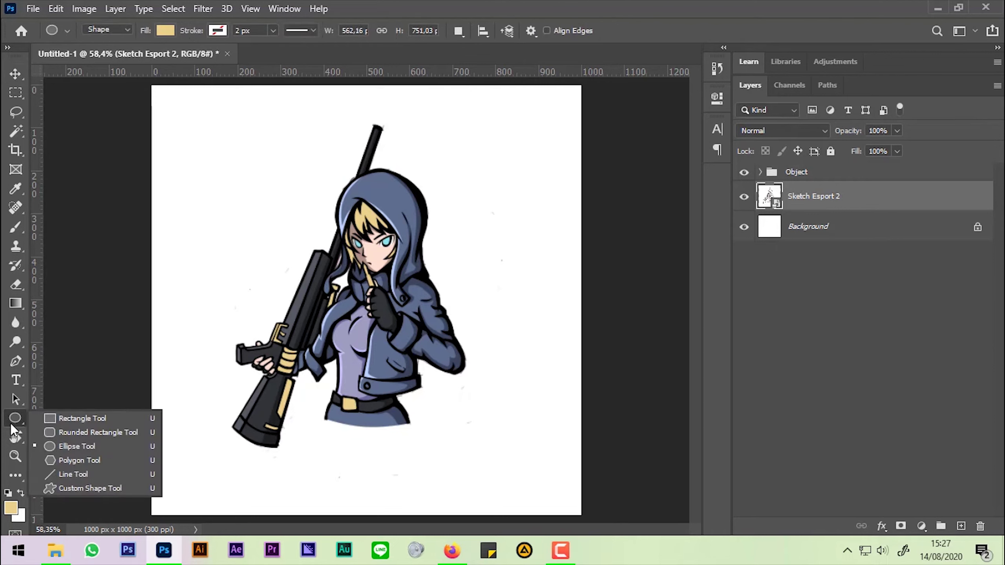
{"action": "left_click", "coordinate": [71, 461]}
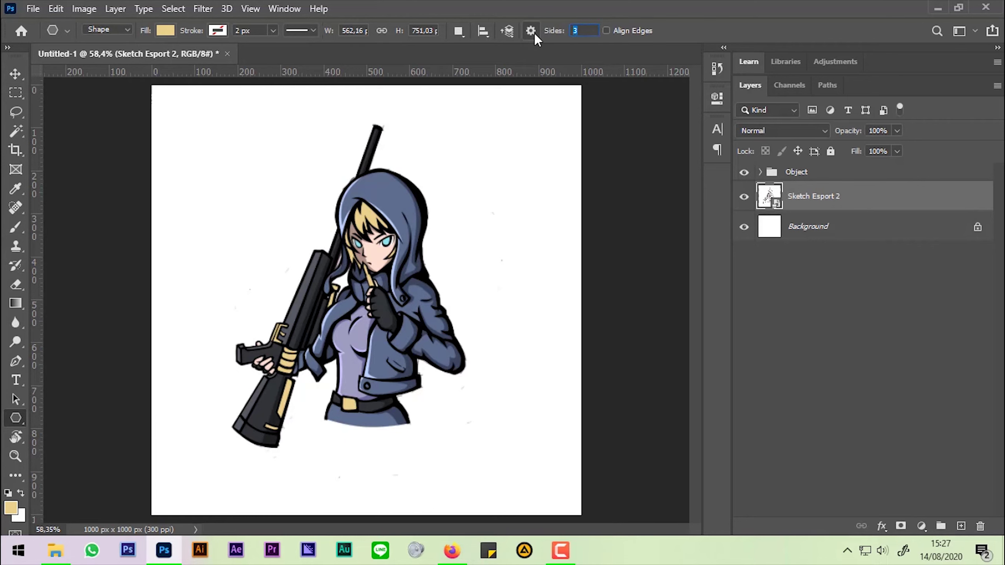
{"action": "left_click", "coordinate": [532, 31]}
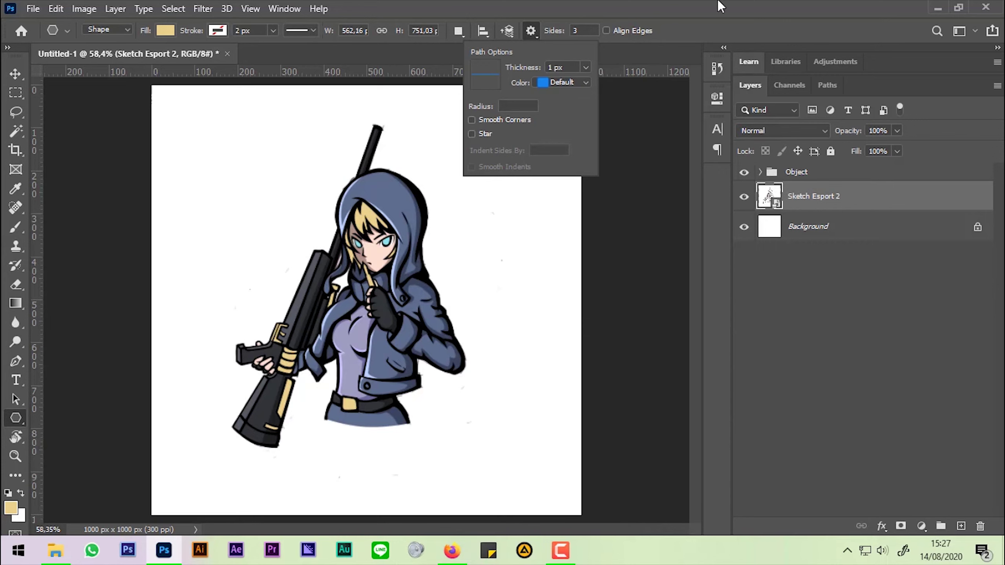
{"action": "left_click", "coordinate": [721, 5]}
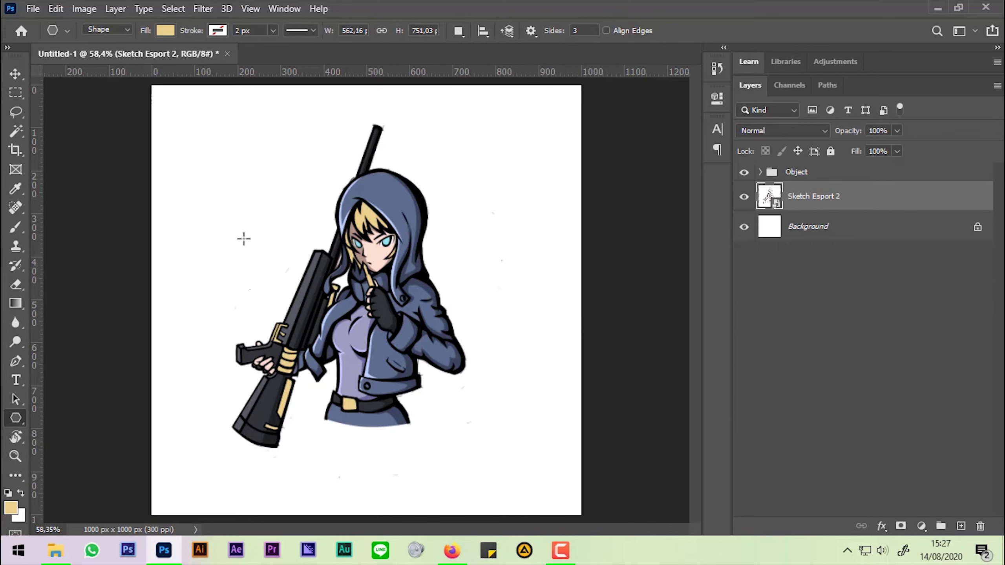
Step: Set the foreground colour to #2c5a6e and draw a triangle on the upper-left canvas
{"action": "left_click", "coordinate": [12, 508]}
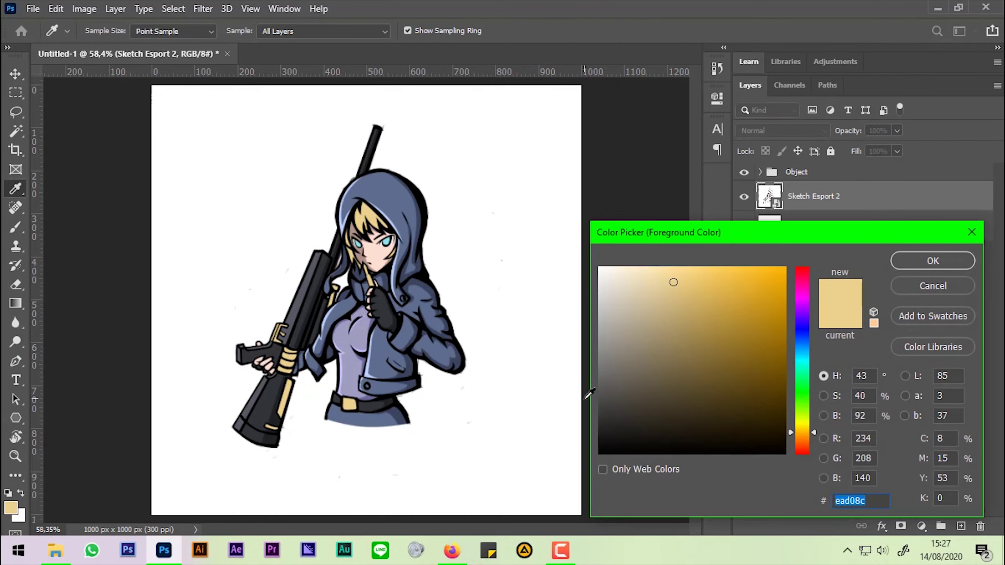
{"action": "type", "text": "2c5a6e"}
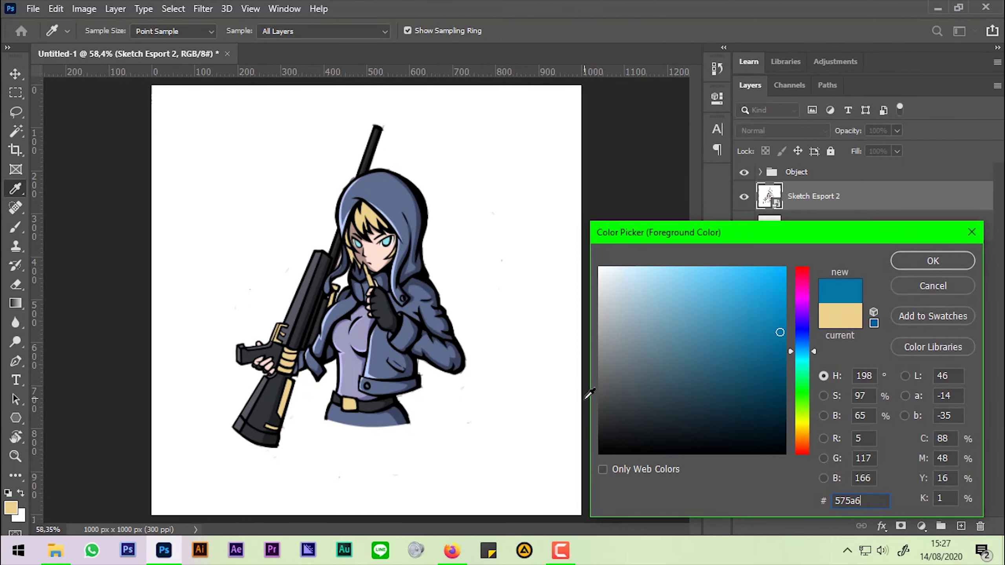
{"action": "key", "text": "Return"}
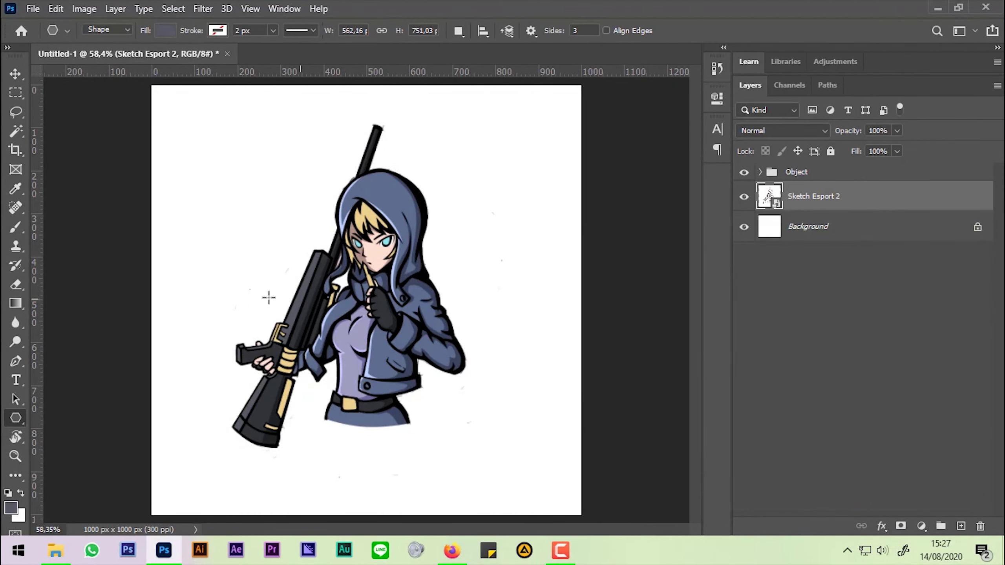
{"action": "left_click_drag", "start_coordinate": [239, 222], "coordinate": [328, 332]}
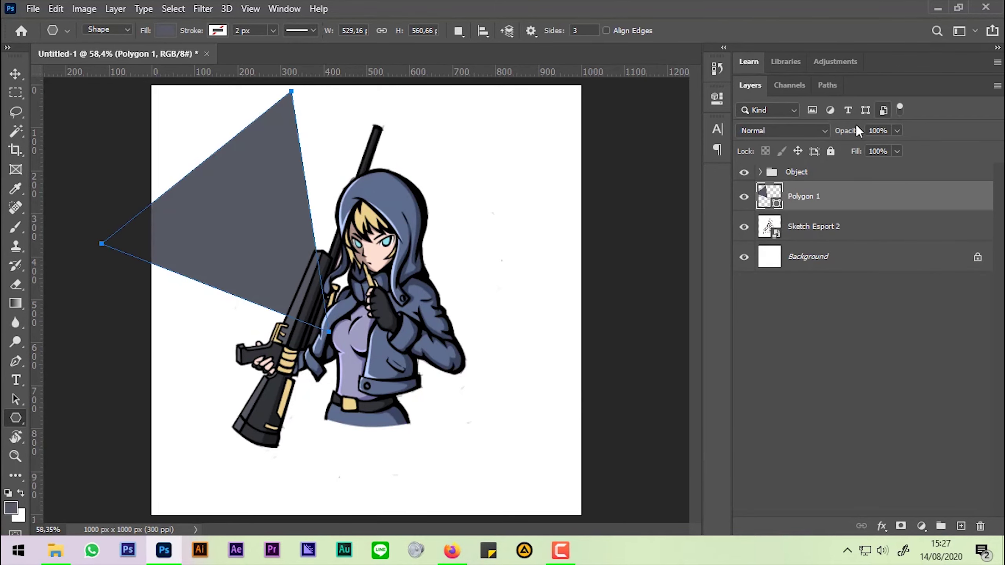
Step: Rotate the triangle to point downward, move it behind the girl and tilt it slightly
{"action": "left_click_drag", "start_coordinate": [848, 131], "coordinate": [686, 138]}
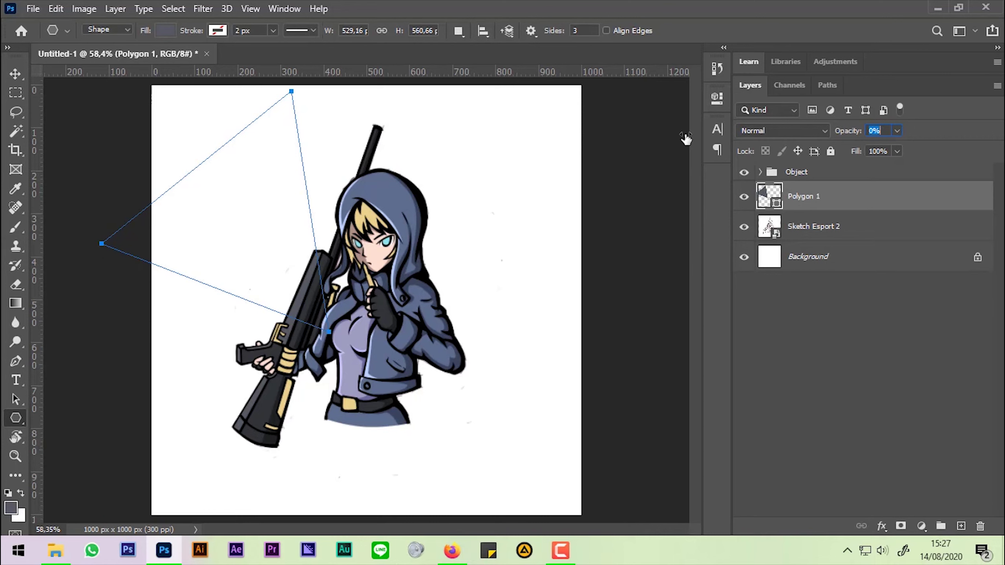
{"action": "key", "text": "ctrl+t"}
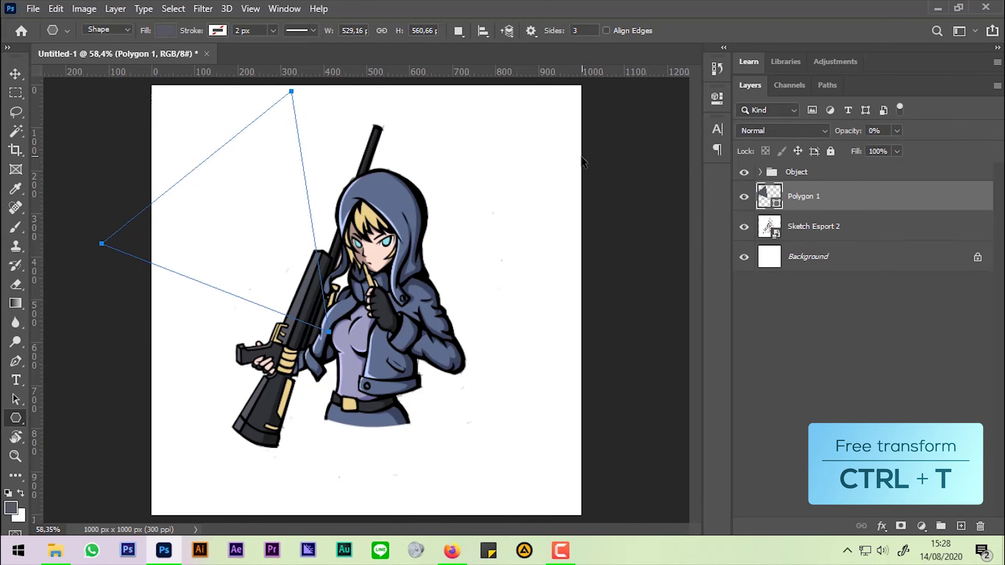
{"action": "key", "text": "ctrl+t"}
{"action": "mouse_move", "coordinate": [343, 228]}
{"action": "left_mouse_down"}
{"action": "mouse_move", "coordinate": [87, 193]}
{"action": "mouse_move", "coordinate": [99, 229]}
{"action": "left_mouse_up"}
{"action": "left_click_drag", "start_coordinate": [221, 190], "coordinate": [375, 313]}
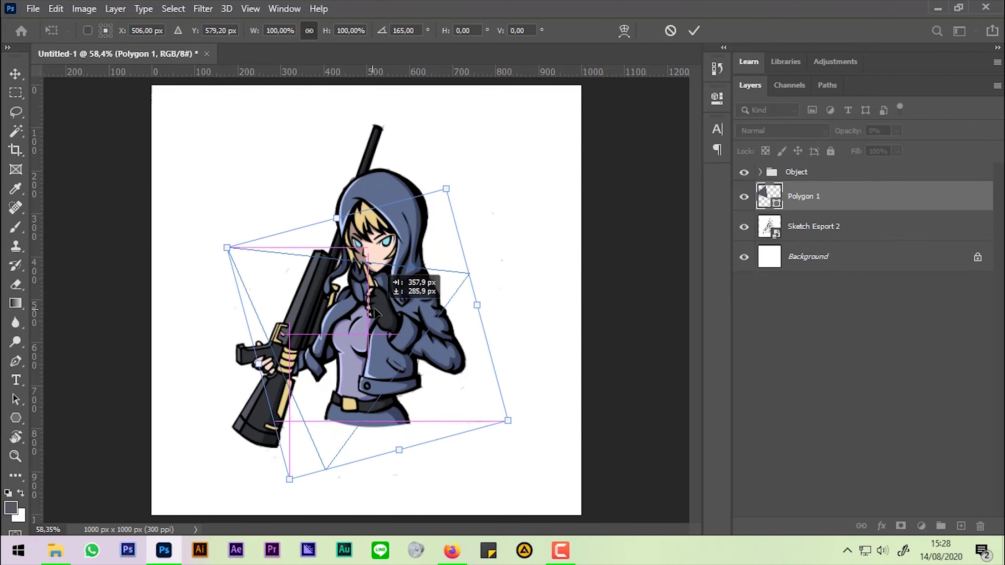
{"action": "key", "text": "Return"}
{"action": "key", "text": "ctrl+t"}
{"action": "left_click_drag", "start_coordinate": [497, 284], "coordinate": [424, 296]}
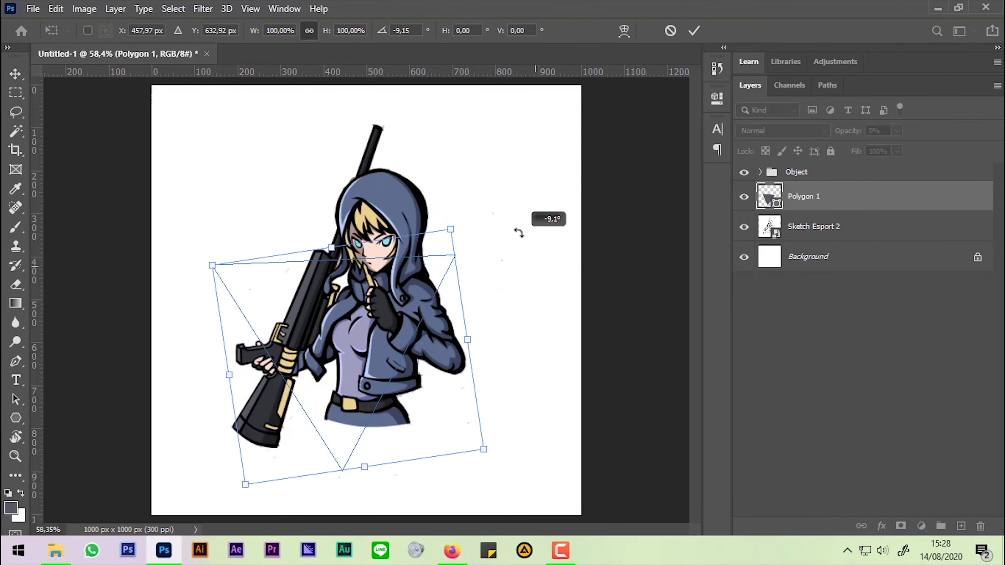
{"action": "key", "text": "Return"}
Step: Set Polygon 1 to 22% opacity and reshape its three corners
{"action": "left_click_drag", "start_coordinate": [847, 131], "coordinate": [864, 142]}
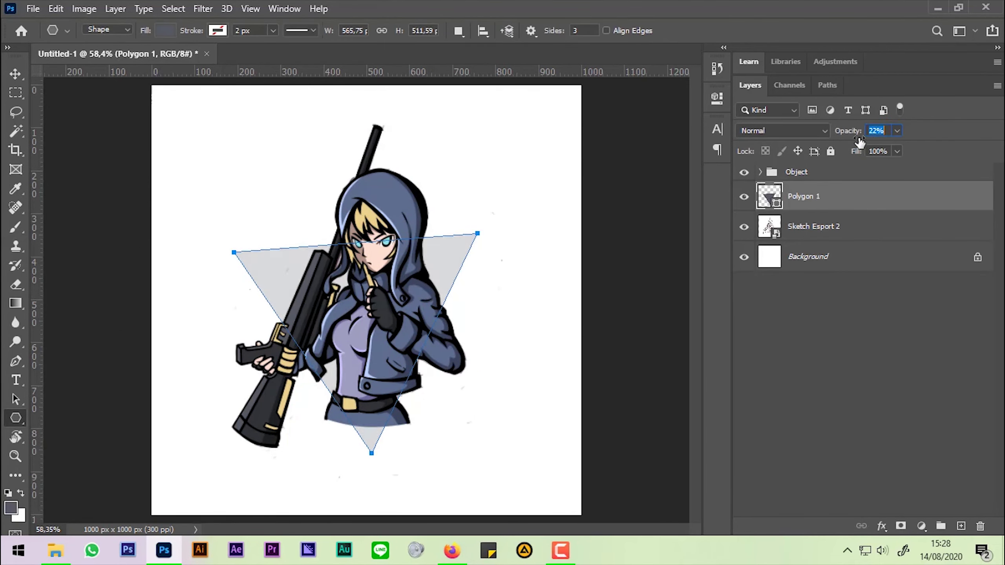
{"action": "left_click", "coordinate": [19, 360]}
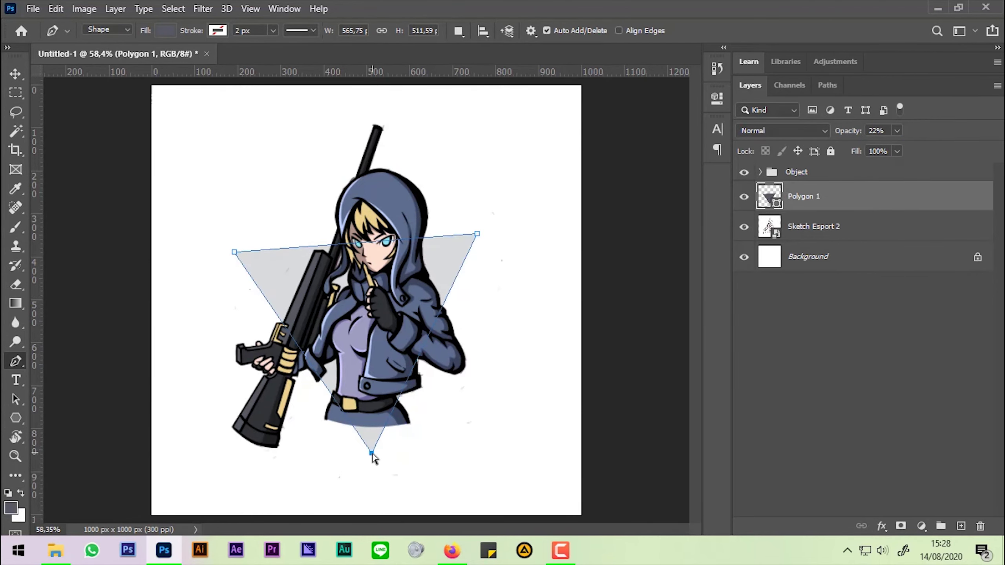
{"action": "left_click_drag", "start_coordinate": [373, 453], "coordinate": [340, 477]}
{"action": "scroll", "coordinate": [451, 257], "scroll_direction": "down", "scroll_amount": 3}
{"action": "left_click_drag", "start_coordinate": [436, 259], "coordinate": [445, 247]}
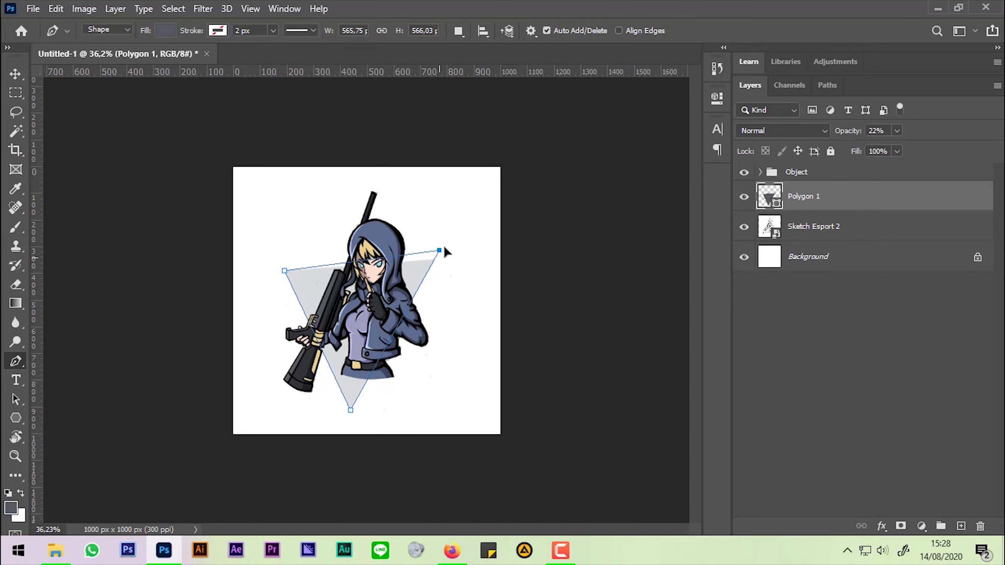
{"action": "scroll", "coordinate": [356, 277], "scroll_direction": "up", "scroll_amount": 3}
{"action": "left_click_drag", "start_coordinate": [228, 250], "coordinate": [243, 292]}
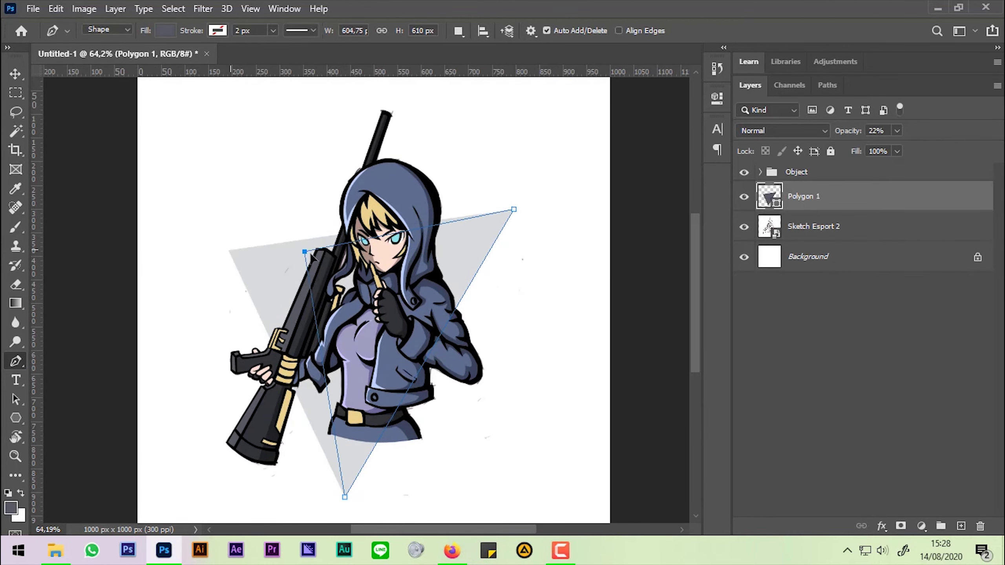
{"action": "left_click_drag", "start_coordinate": [514, 208], "coordinate": [520, 258]}
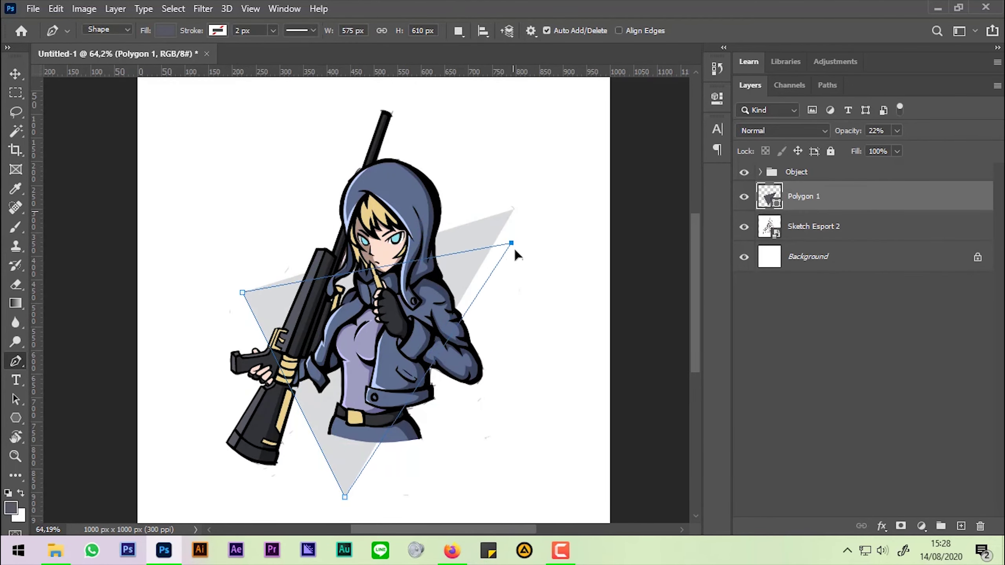
{"action": "scroll", "coordinate": [381, 274], "scroll_direction": "down", "scroll_amount": 1}
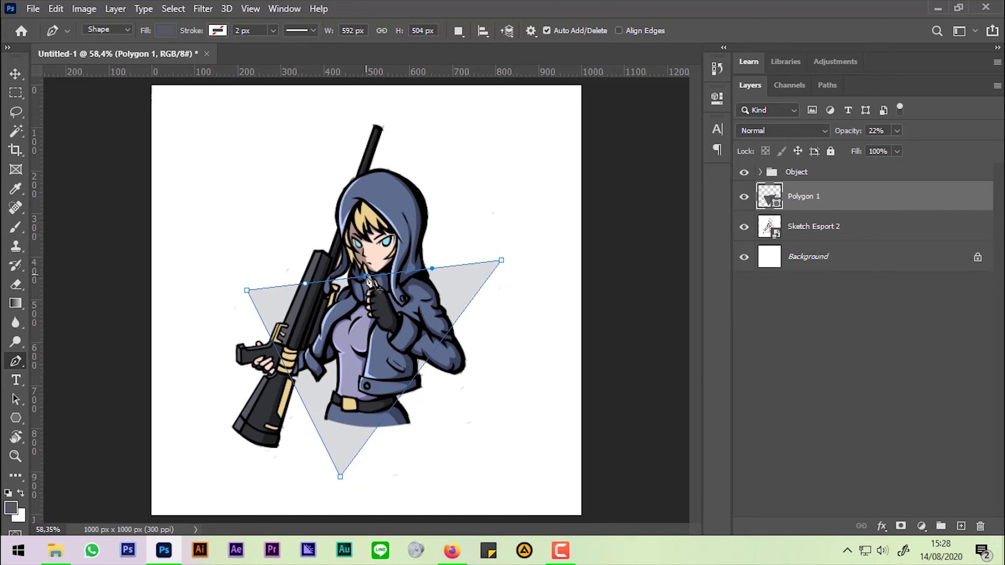
Step: Bend Polygon 1's top and side edges into arched shield curves
{"action": "left_click_drag", "start_coordinate": [364, 277], "coordinate": [366, 251]}
{"action": "mouse_move", "coordinate": [434, 349]}
{"action": "left_mouse_down"}
{"action": "mouse_move", "coordinate": [444, 376]}
{"action": "mouse_move", "coordinate": [452, 366]}
{"action": "left_mouse_up"}
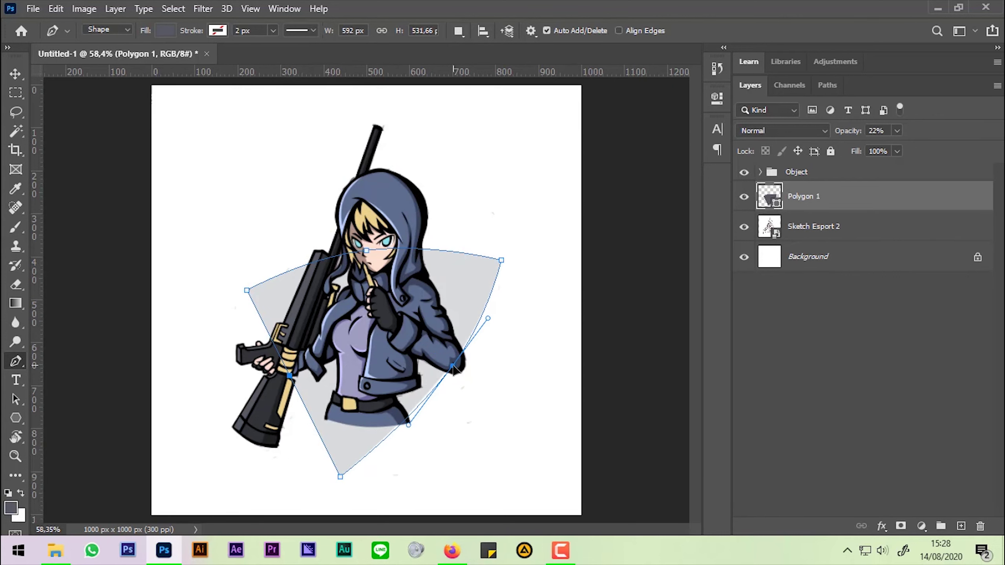
{"action": "left_click_drag", "start_coordinate": [291, 373], "coordinate": [283, 394]}
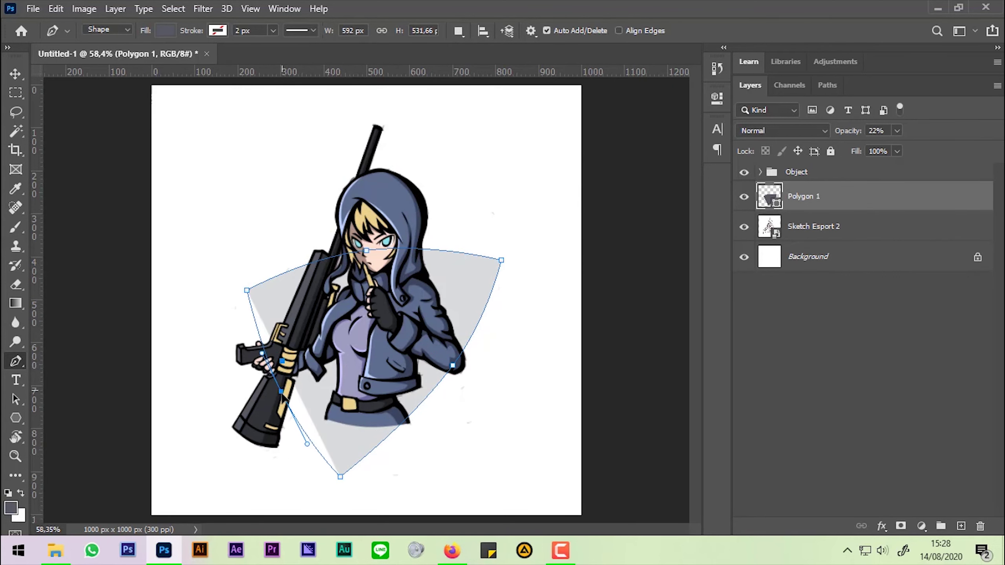
{"action": "left_click_drag", "start_coordinate": [452, 366], "coordinate": [407, 439]}
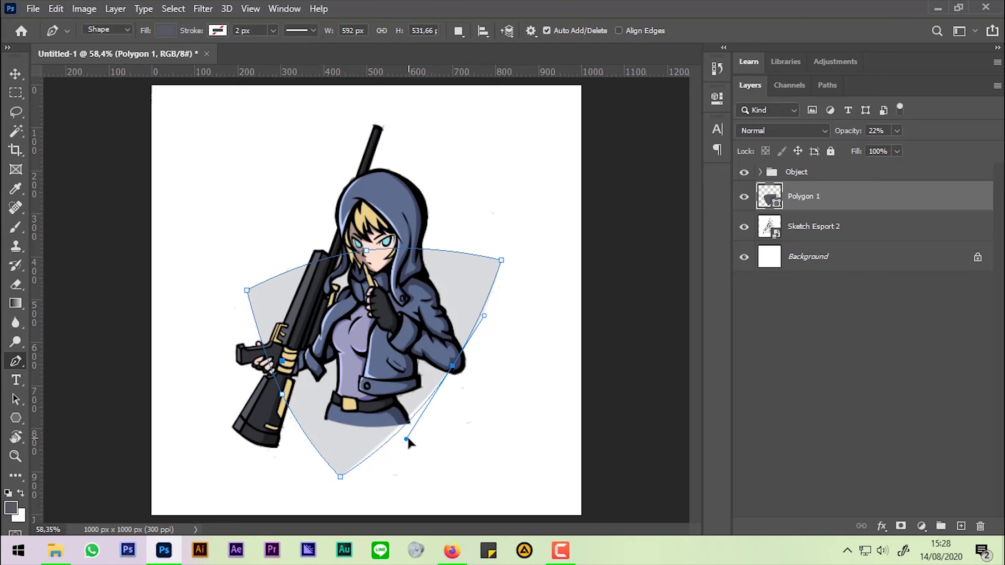
{"action": "left_click_drag", "start_coordinate": [452, 366], "coordinate": [470, 347]}
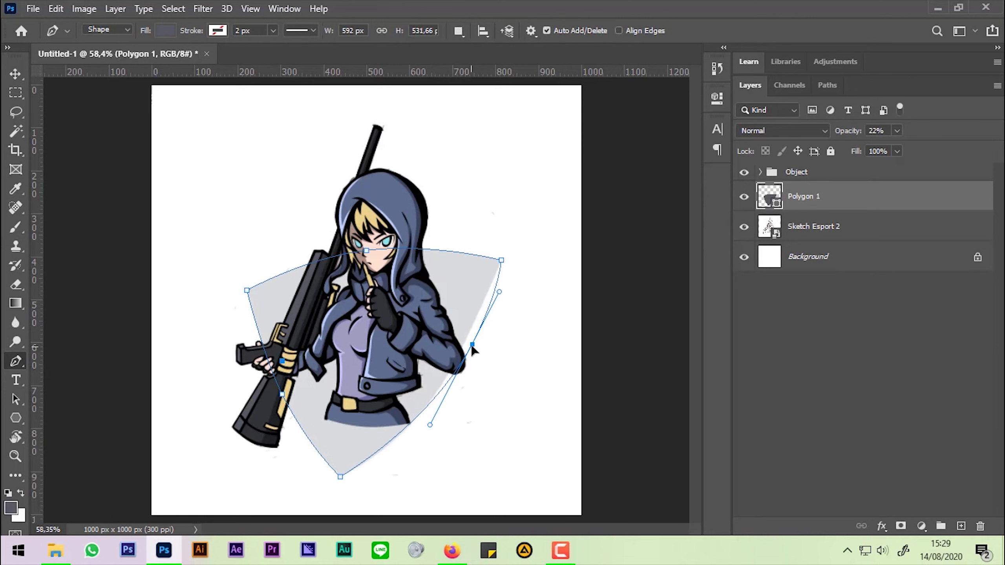
{"action": "left_click_drag", "start_coordinate": [429, 428], "coordinate": [427, 432]}
{"action": "left_click", "coordinate": [367, 250]}
{"action": "left_click_drag", "start_coordinate": [307, 260], "coordinate": [300, 263]}
{"action": "left_click_drag", "start_coordinate": [432, 241], "coordinate": [449, 238]}
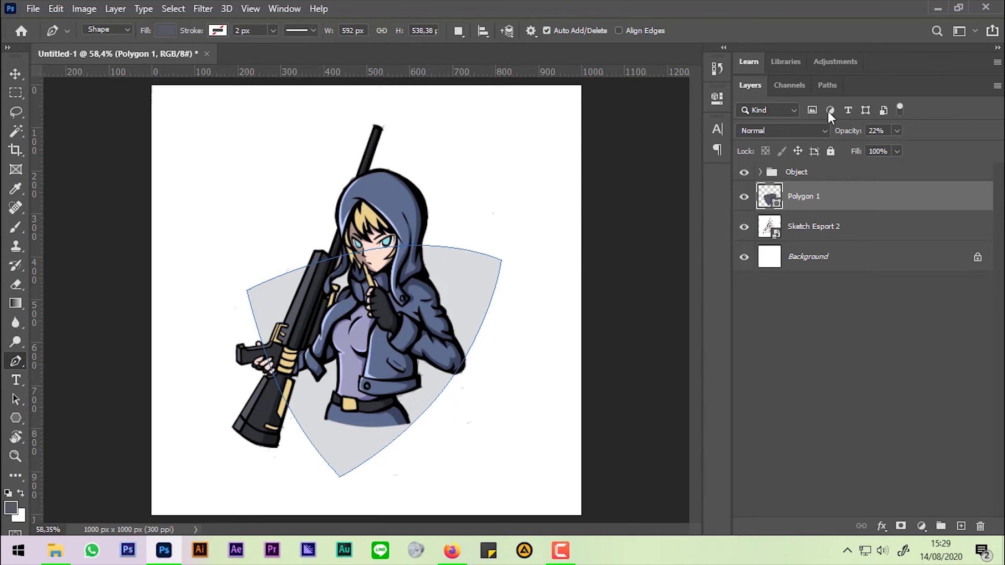
Step: Raise the shield layer's opacity to 100%
{"action": "left_click_drag", "start_coordinate": [847, 131], "coordinate": [883, 131]}
{"action": "left_click", "coordinate": [905, 257]}
{"action": "scroll", "coordinate": [542, 389], "scroll_direction": "down", "scroll_amount": 3}
{"action": "scroll", "coordinate": [433, 355], "scroll_direction": "up", "scroll_amount": 4}
Step: Refine the shield's left corner and top curve, adding a point on the left edge
{"action": "left_click", "coordinate": [852, 202]}
{"action": "left_click_drag", "start_coordinate": [236, 286], "coordinate": [238, 289]}
{"action": "left_click_drag", "start_coordinate": [296, 256], "coordinate": [376, 239]}
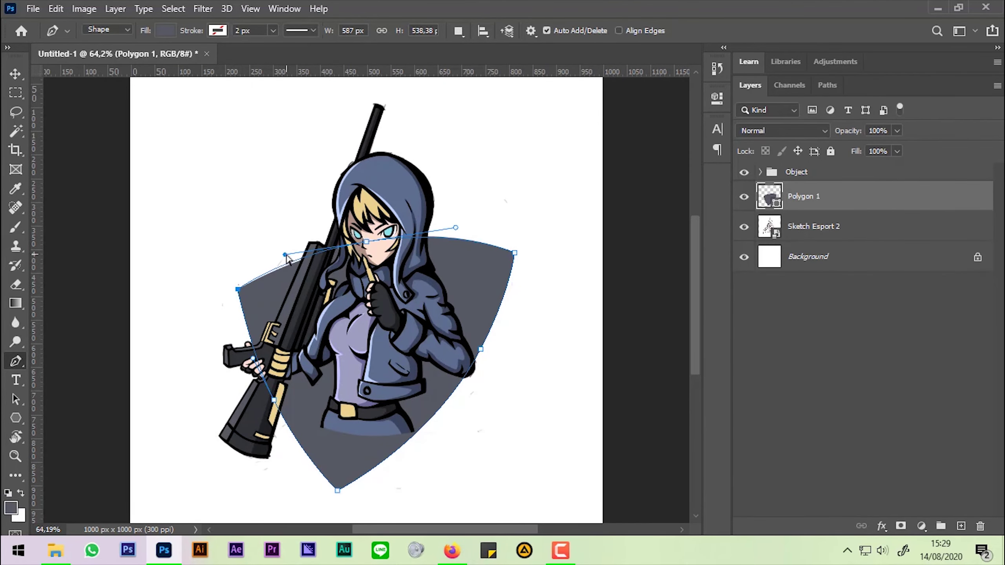
{"action": "left_click_drag", "start_coordinate": [292, 250], "coordinate": [280, 253]}
{"action": "left_click", "coordinate": [809, 257]}
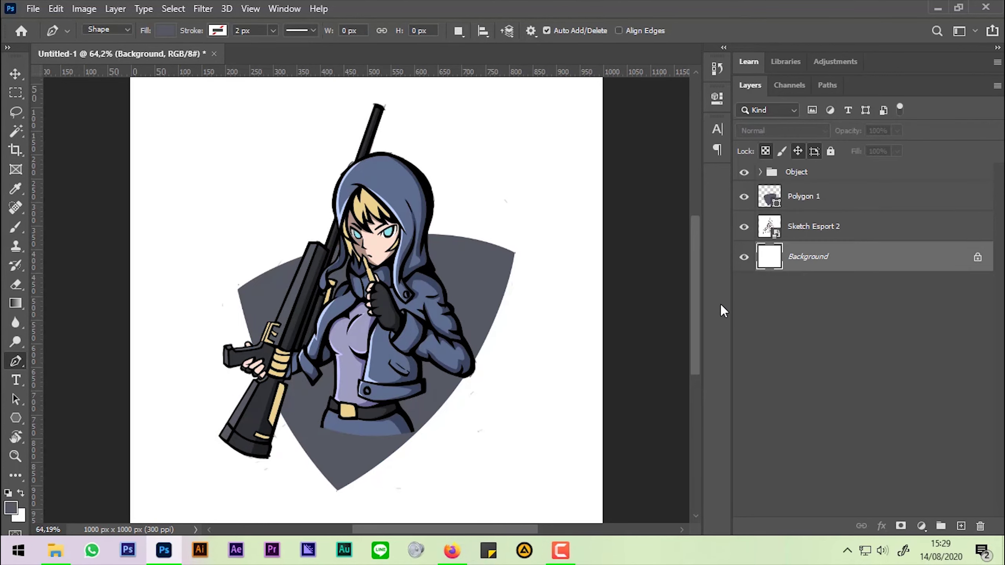
{"action": "scroll", "coordinate": [637, 277], "scroll_direction": "down", "scroll_amount": 2}
{"action": "left_click", "coordinate": [835, 203]}
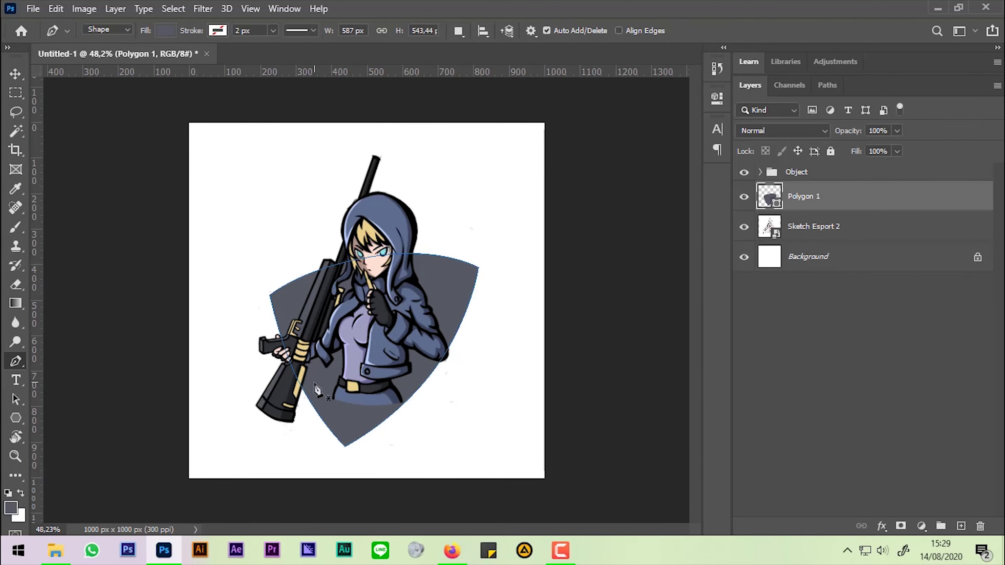
{"action": "left_click", "coordinate": [297, 383]}
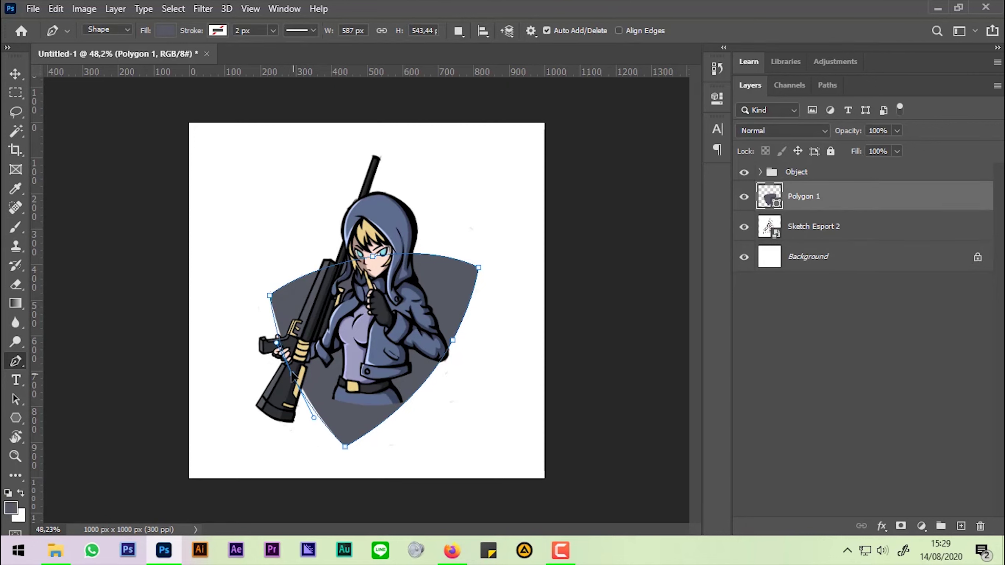
{"action": "left_click", "coordinate": [419, 379], "text": "ctrl"}
Step: Duplicate the shield and scale the copy down to about 89%
{"action": "key", "text": "Escape"}
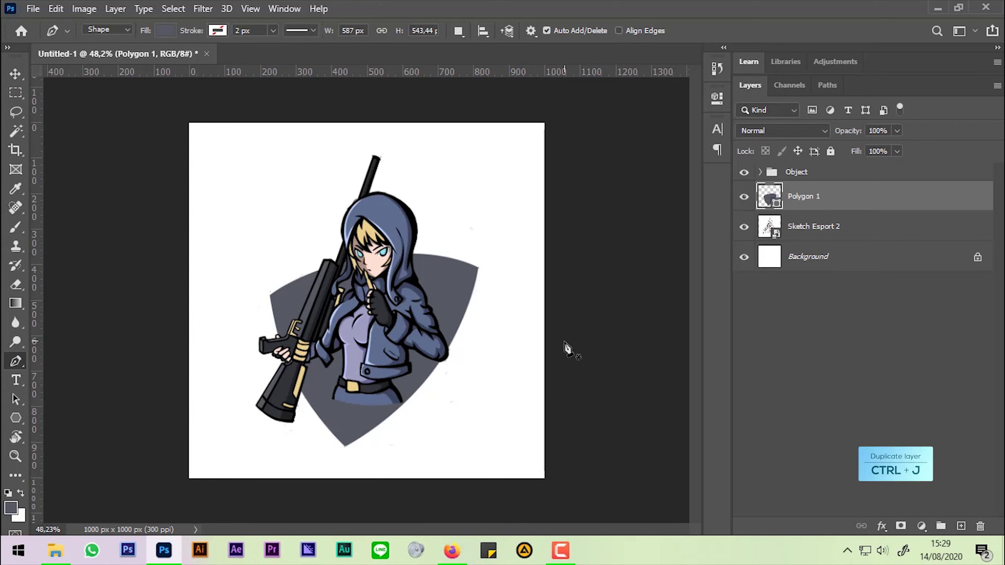
{"action": "key", "text": "ctrl+j"}
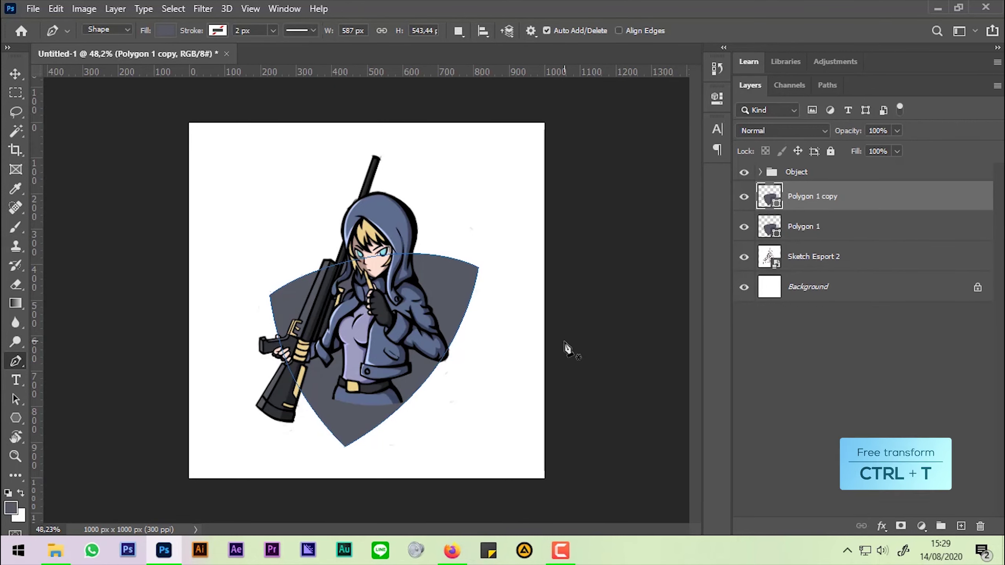
{"action": "key", "text": "ctrl+t"}
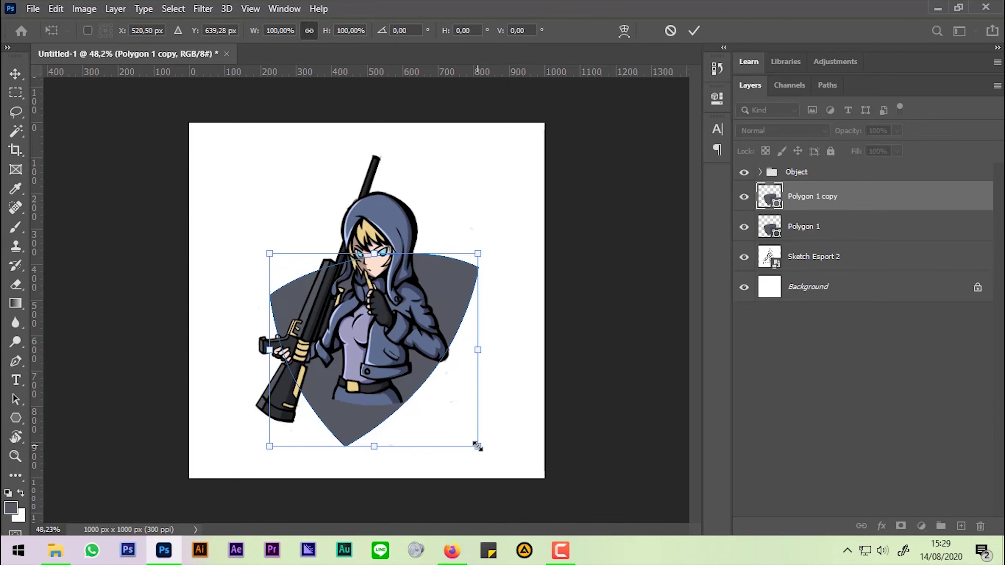
{"action": "left_click_drag", "start_coordinate": [476, 445], "coordinate": [467, 435]}
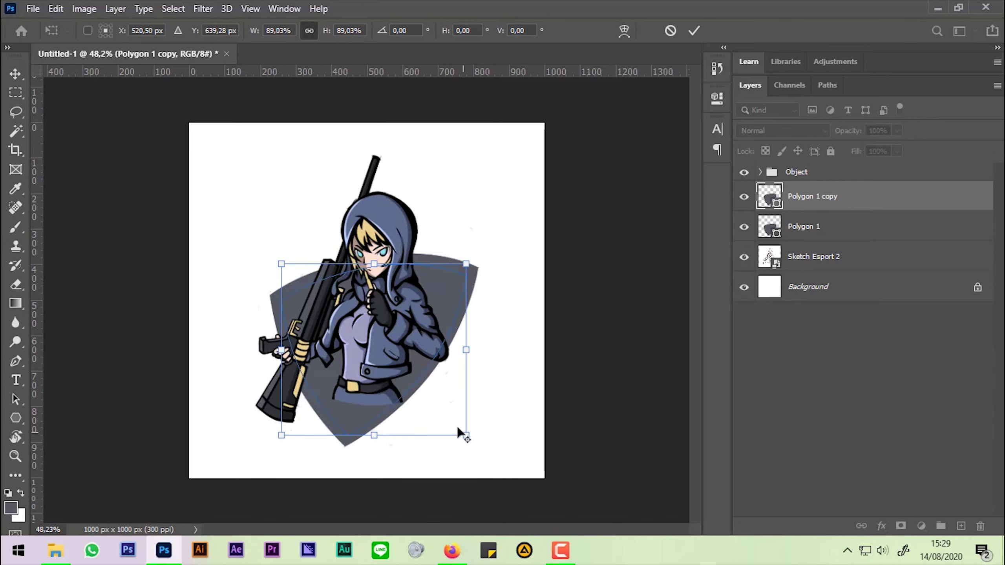
{"action": "left_click_drag", "start_coordinate": [464, 440], "coordinate": [460, 435]}
{"action": "key", "text": "Return"}
{"action": "key", "text": "p"}
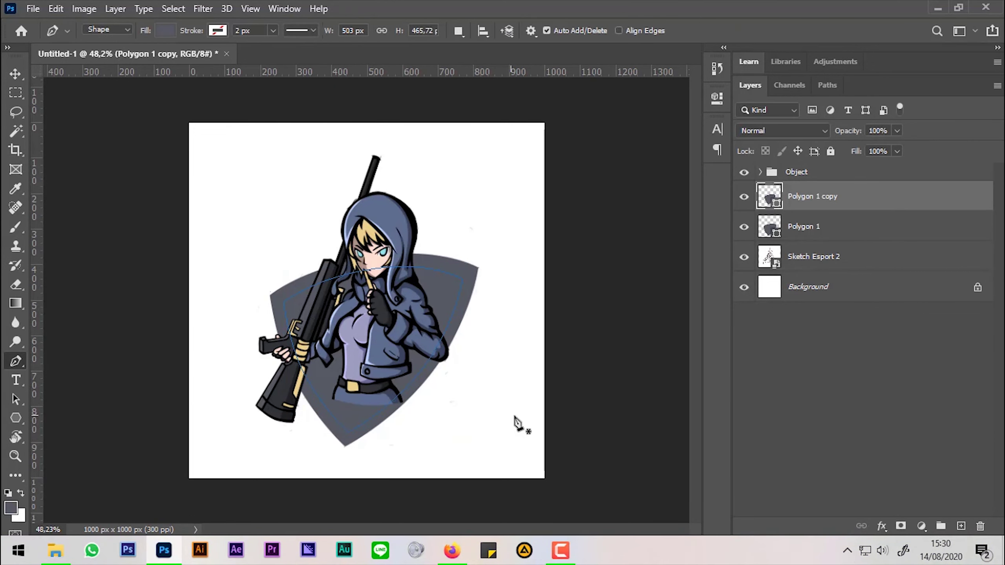
{"action": "key", "text": "v"}
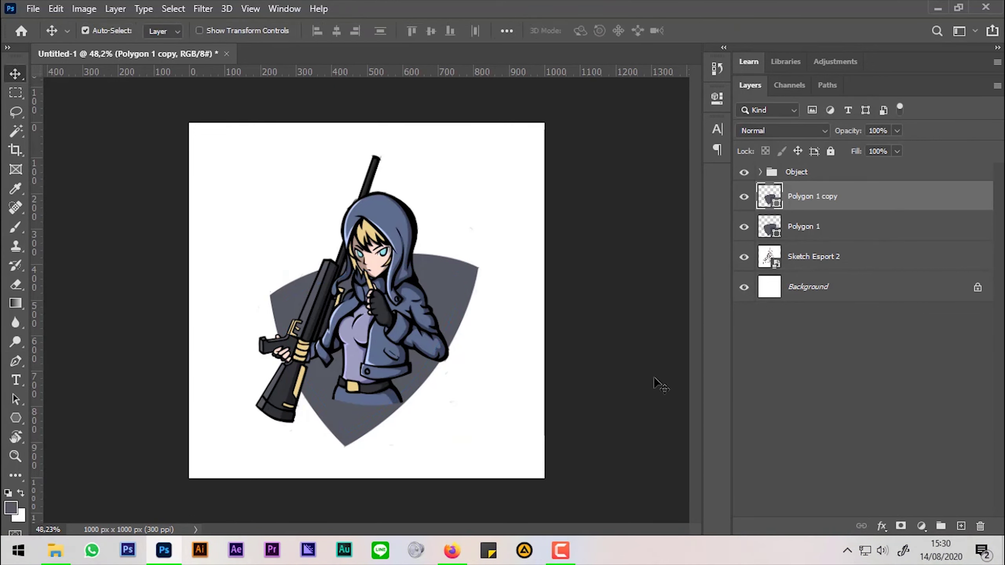
Step: Darken the original Polygon 1 shield to a deeper grey (414349)
{"action": "double_click", "coordinate": [776, 234]}
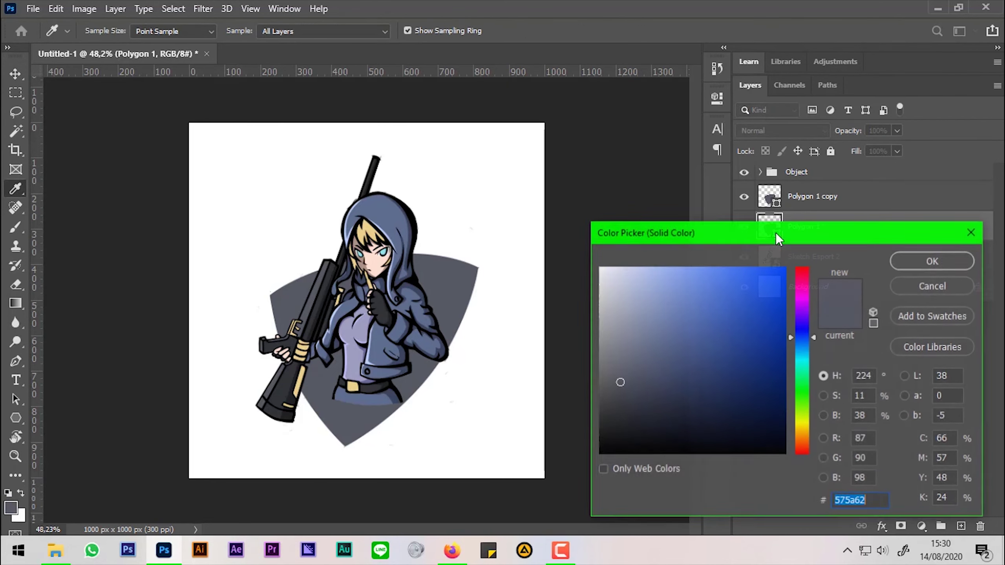
{"action": "left_click_drag", "start_coordinate": [619, 395], "coordinate": [619, 397]}
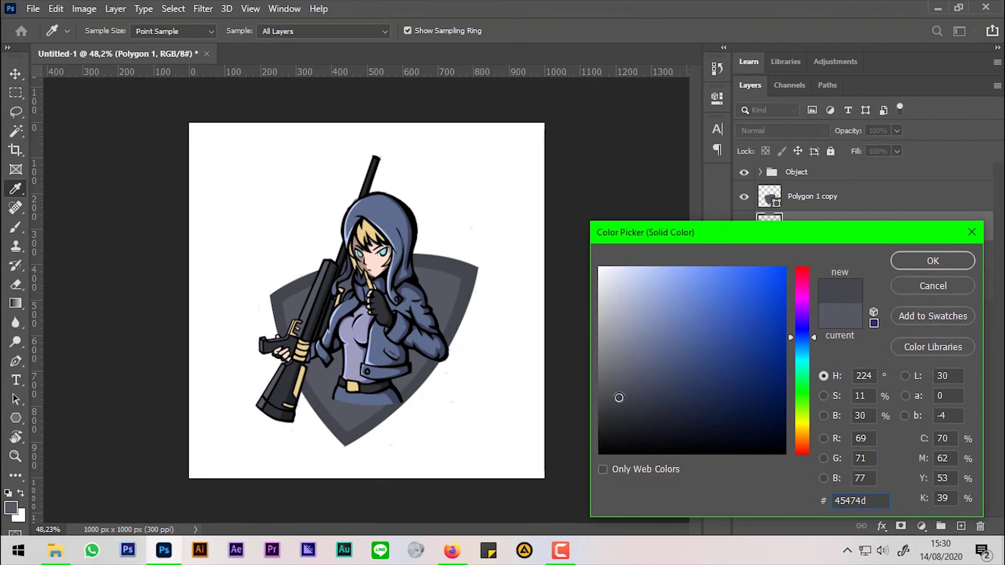
{"action": "left_click", "coordinate": [925, 262]}
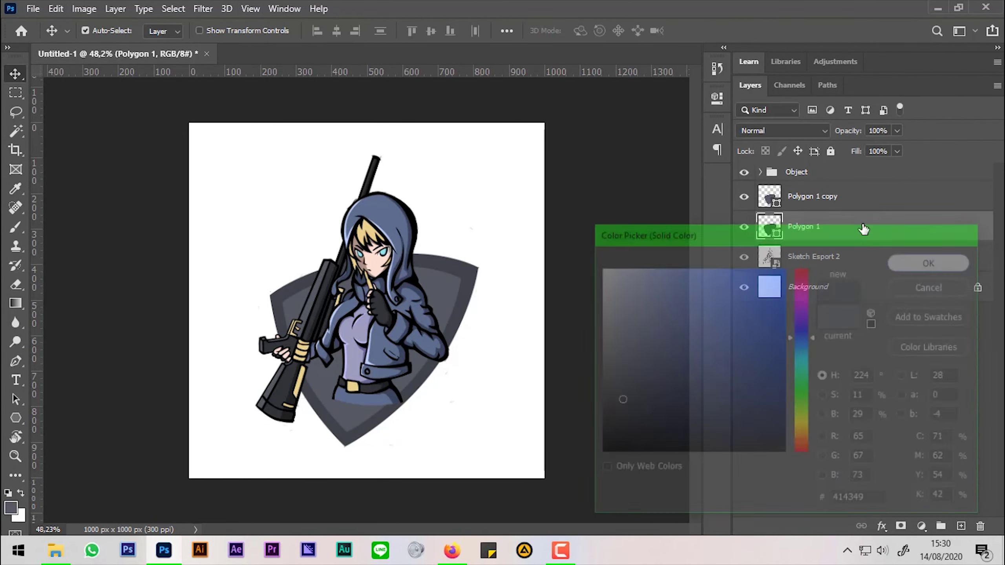
Step: Rescale the Polygon 1 copy shield to about 96.6%
{"action": "left_click", "coordinate": [839, 195]}
{"action": "key", "text": "ctrl+t"}
{"action": "left_click_drag", "start_coordinate": [464, 431], "coordinate": [461, 427]}
{"action": "scroll", "coordinate": [459, 428], "scroll_direction": "up", "scroll_amount": 3}
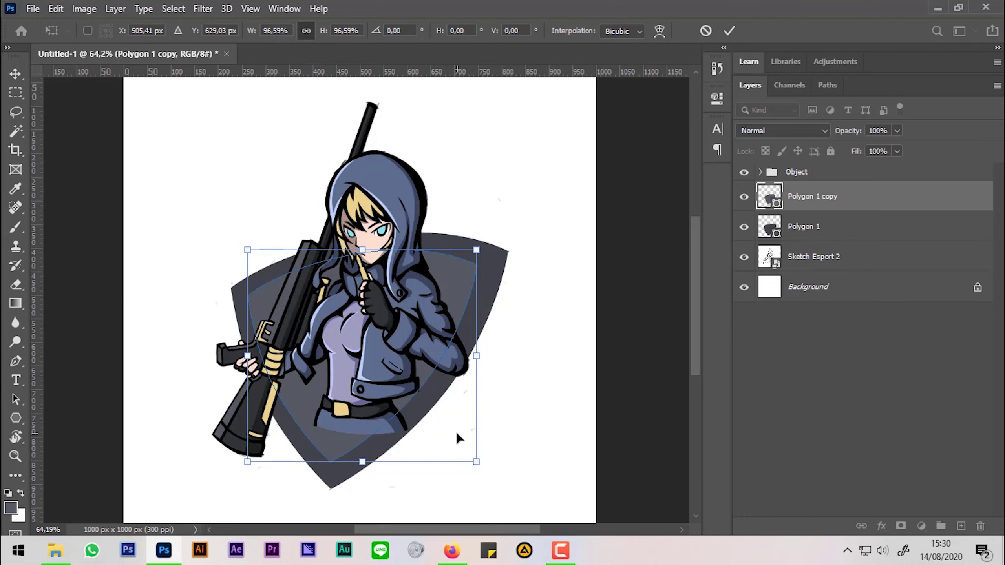
{"action": "key", "text": "Return"}
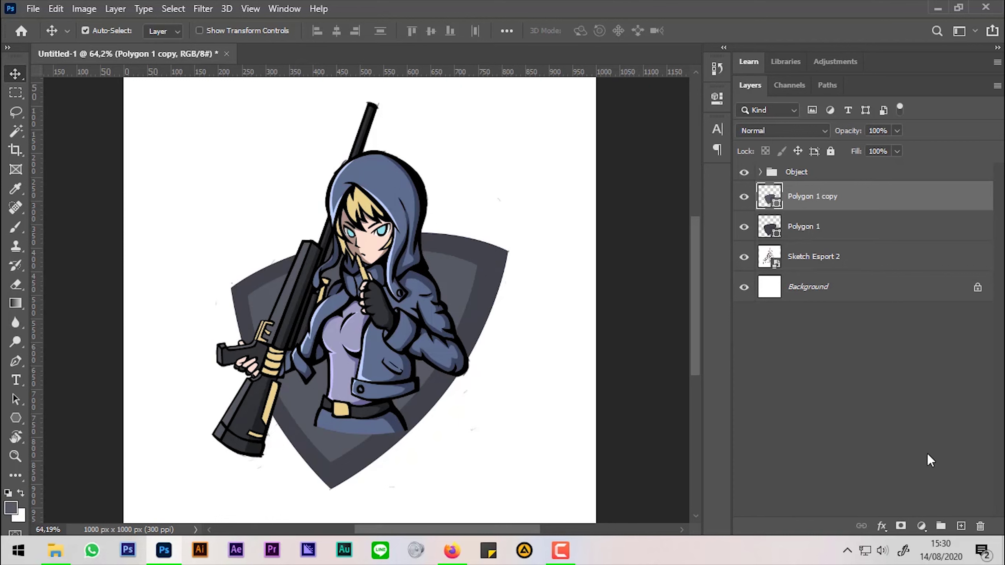
Step: Add Layer 3 below the shield copy and clip it to the outer shield
{"action": "left_click", "coordinate": [961, 526]}
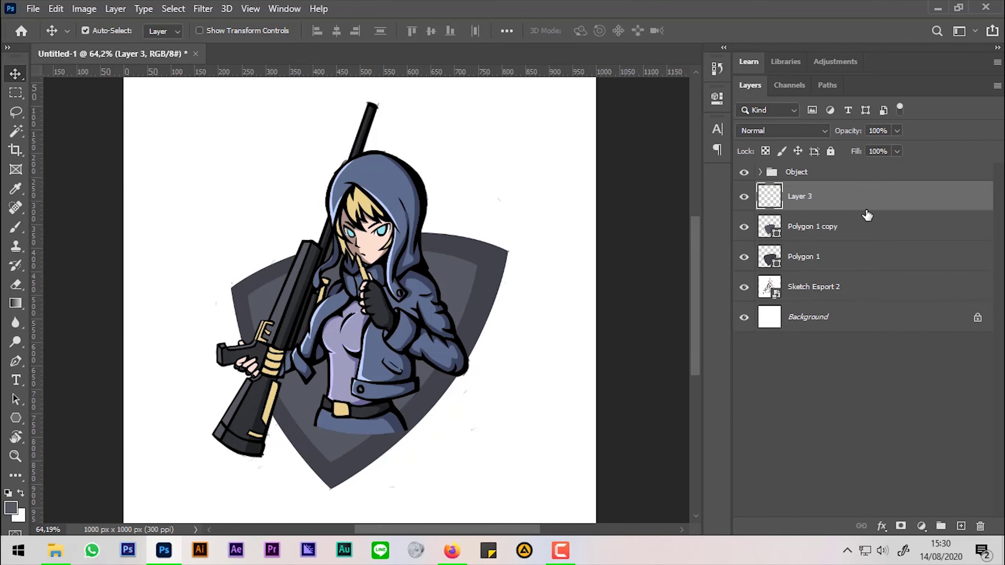
{"action": "key", "text": "p"}
{"action": "left_click_drag", "start_coordinate": [866, 216], "coordinate": [868, 241]}
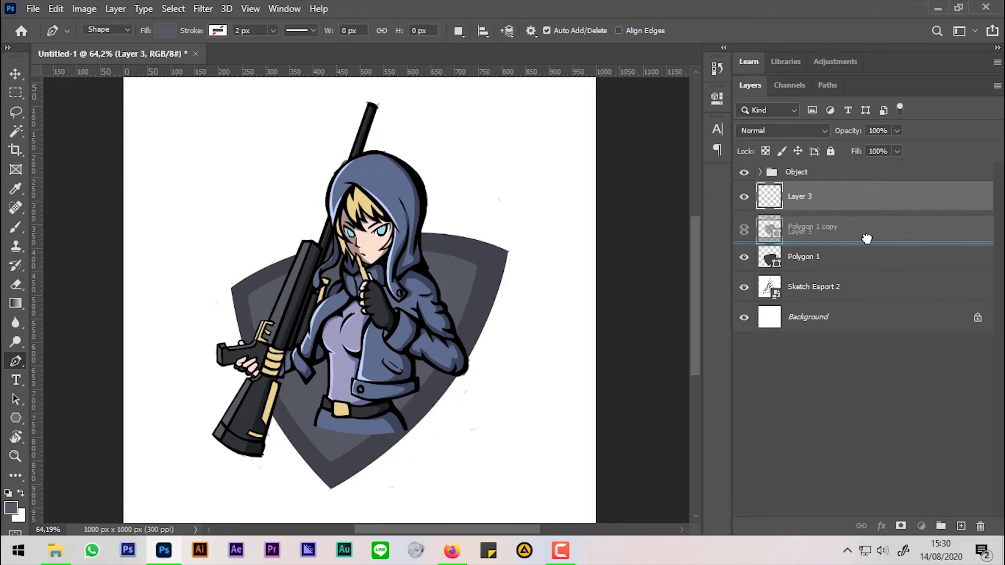
{"action": "left_click", "coordinate": [744, 256]}
{"action": "left_click", "coordinate": [745, 257]}
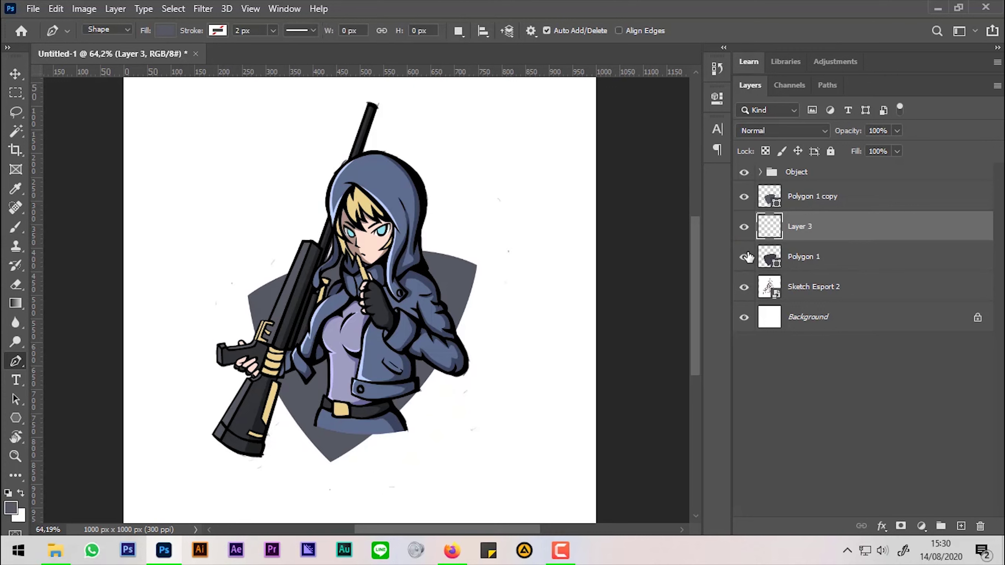
{"action": "left_click", "coordinate": [838, 236], "text": "alt"}
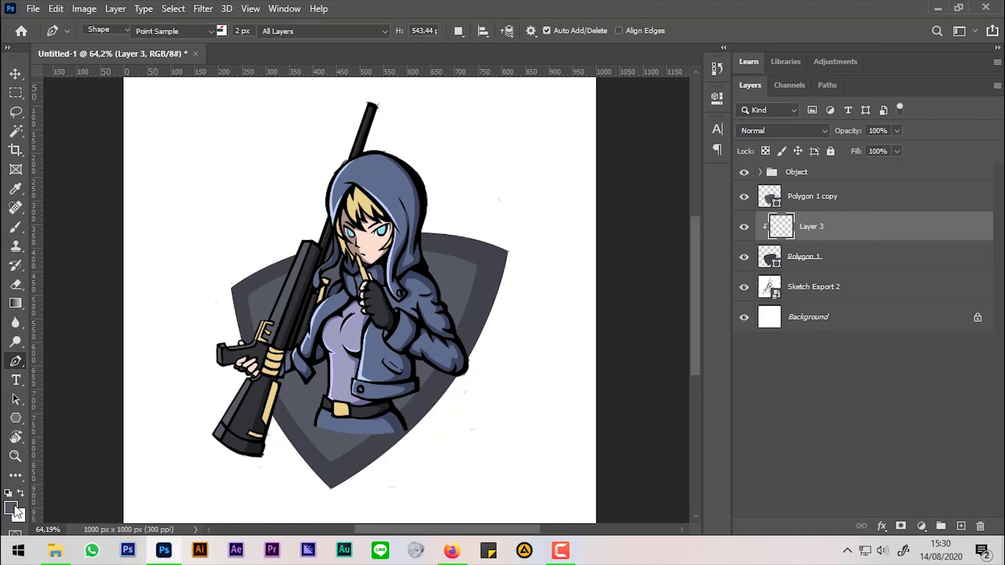
Step: Set the foreground colour to yellow e7c365
{"action": "left_click", "coordinate": [14, 508]}
{"action": "type", "text": "e7c365"}
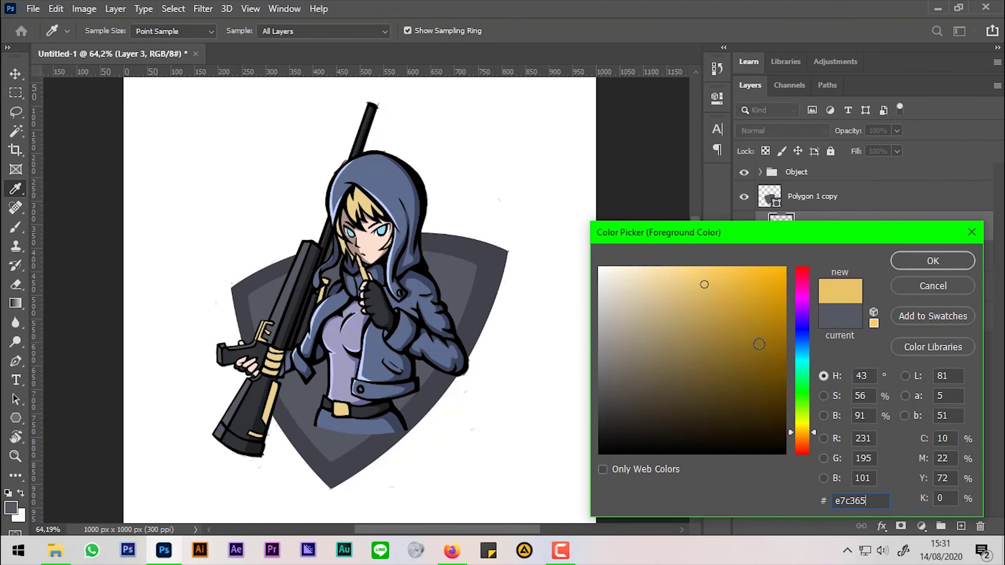
{"action": "key", "text": "Return"}
{"action": "key", "text": "p"}
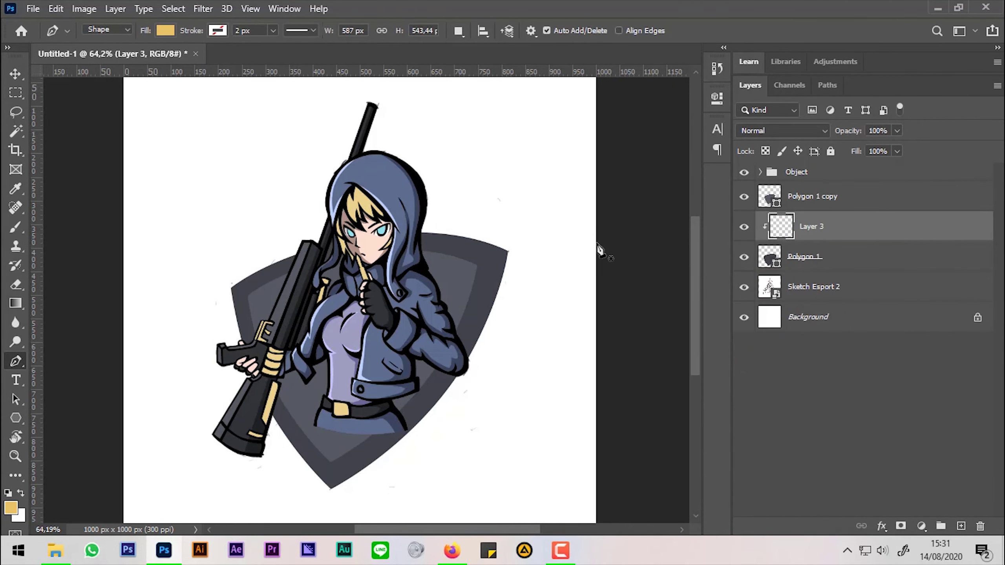
Step: Start the yellow band's pen path at the shield's top-right corner
{"action": "scroll", "coordinate": [498, 241], "scroll_direction": "up", "scroll_amount": 4}
{"action": "scroll", "coordinate": [523, 277], "scroll_direction": "up", "scroll_amount": 2}
{"action": "scroll", "coordinate": [528, 271], "scroll_direction": "up", "scroll_amount": 3}
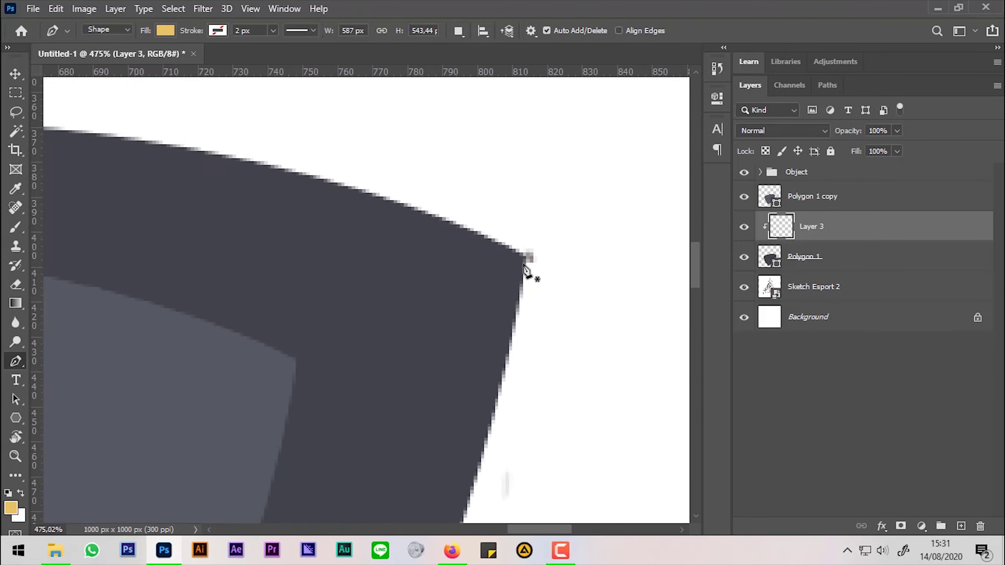
{"action": "scroll", "coordinate": [525, 266], "scroll_direction": "up", "scroll_amount": 1}
{"action": "scroll", "coordinate": [530, 266], "scroll_direction": "up", "scroll_amount": 1}
{"action": "scroll", "coordinate": [537, 266], "scroll_direction": "up", "scroll_amount": 1}
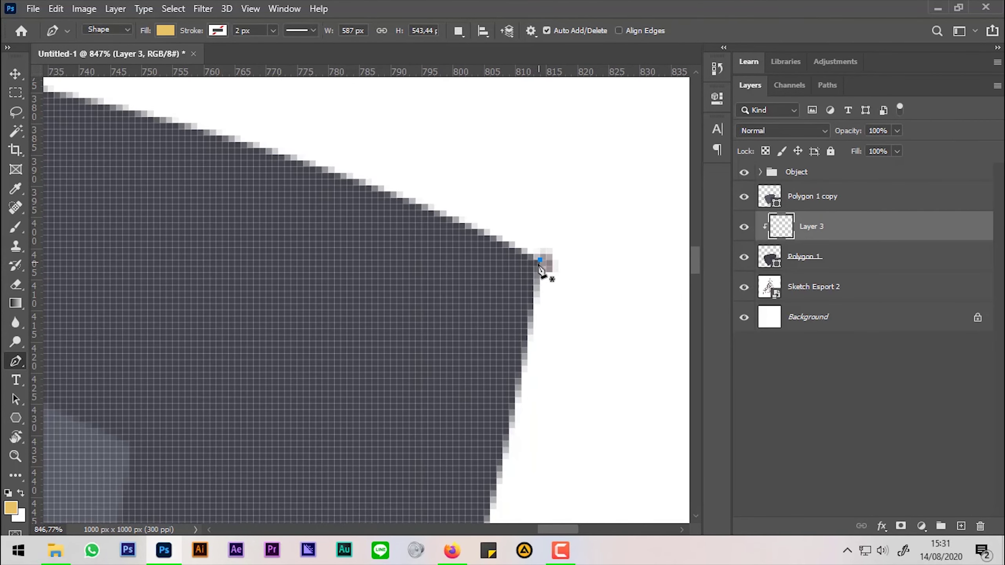
{"action": "left_click", "coordinate": [539, 266]}
{"action": "scroll", "coordinate": [415, 362], "scroll_direction": "down", "scroll_amount": 3}
{"action": "scroll", "coordinate": [399, 359], "scroll_direction": "down", "scroll_amount": 2}
{"action": "left_click_drag", "start_coordinate": [400, 359], "coordinate": [622, 319]}
{"action": "left_click", "coordinate": [622, 314]}
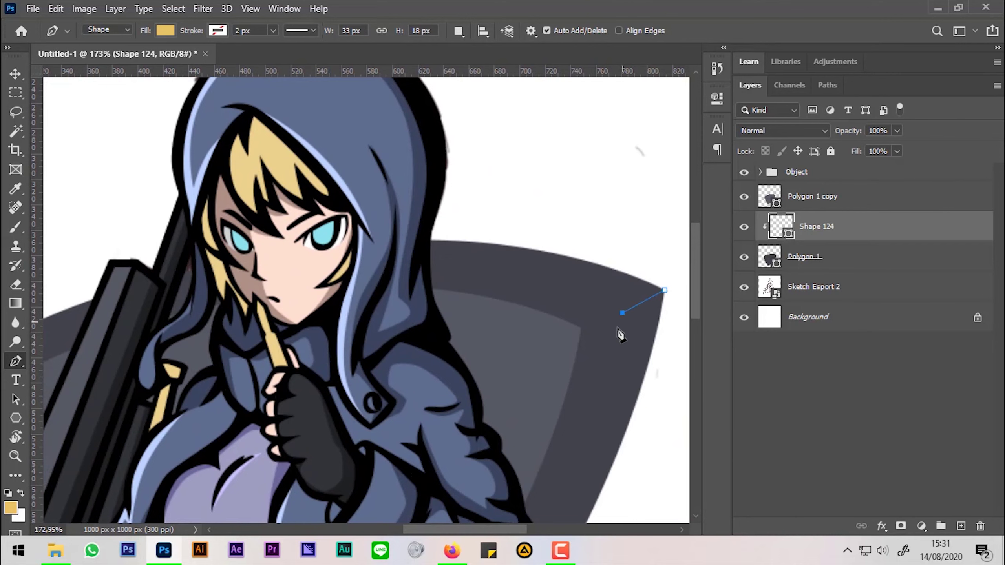
Step: Carry the band outline across to the shield's left edge and close it
{"action": "scroll", "coordinate": [584, 322], "scroll_direction": "down", "scroll_amount": 2}
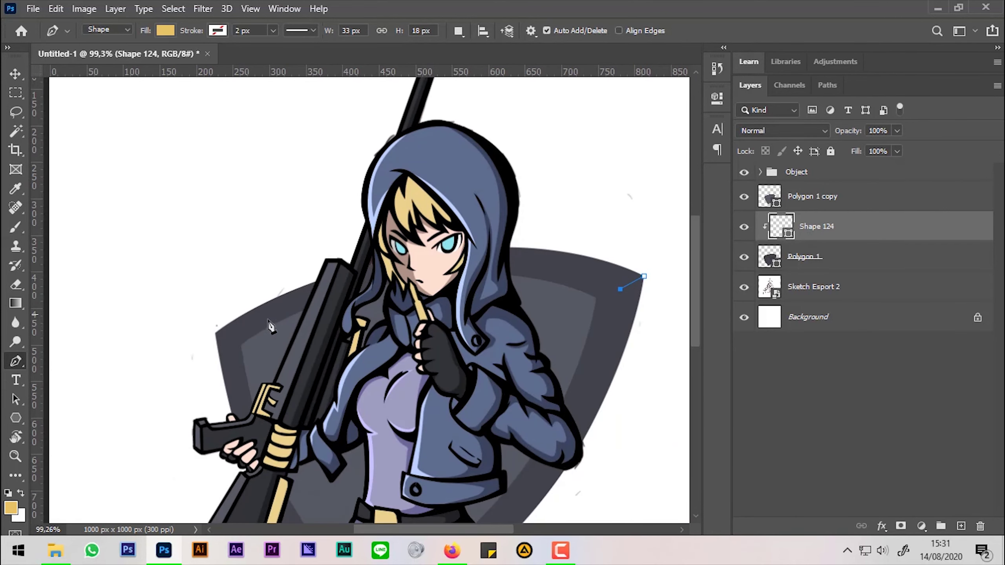
{"action": "scroll", "coordinate": [269, 330], "scroll_direction": "up", "scroll_amount": 1}
{"action": "scroll", "coordinate": [229, 343], "scroll_direction": "up", "scroll_amount": 2}
{"action": "scroll", "coordinate": [226, 341], "scroll_direction": "up", "scroll_amount": 3}
{"action": "scroll", "coordinate": [225, 341], "scroll_direction": "up", "scroll_amount": 1}
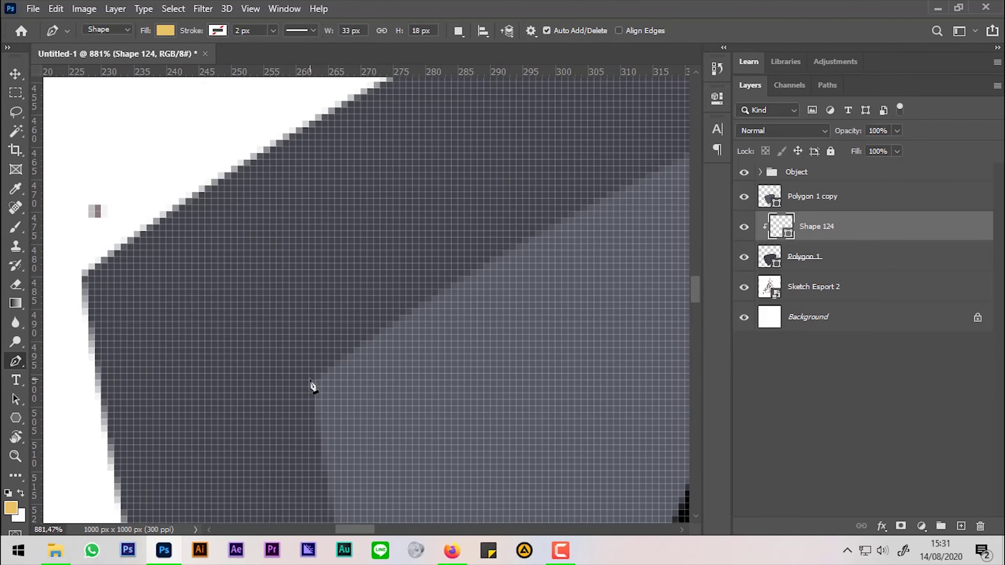
{"action": "left_click", "coordinate": [211, 328]}
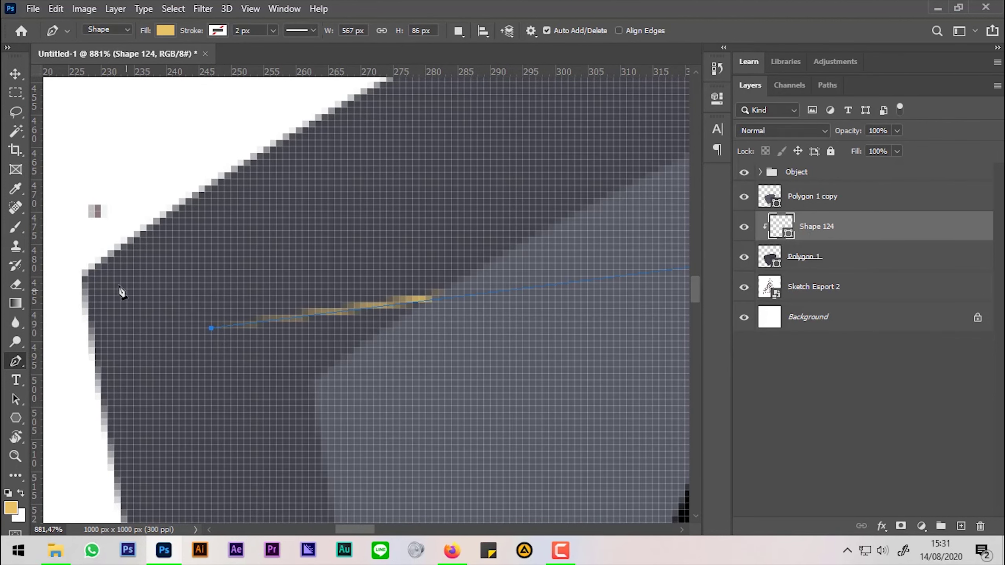
{"action": "left_click", "coordinate": [84, 278]}
{"action": "scroll", "coordinate": [85, 278], "scroll_direction": "down", "scroll_amount": 8}
{"action": "scroll", "coordinate": [84, 277], "scroll_direction": "down", "scroll_amount": 2}
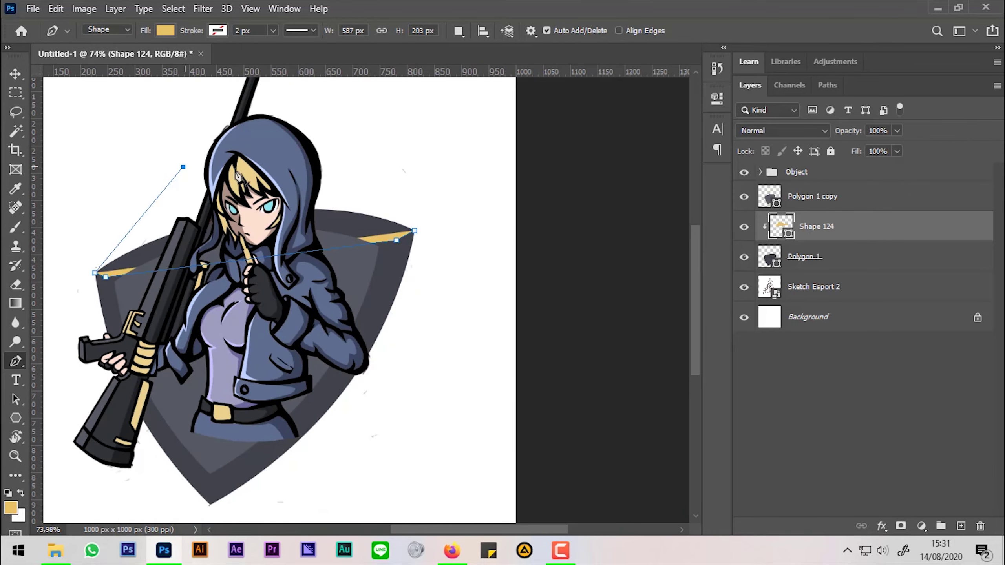
{"action": "left_click", "coordinate": [382, 195]}
{"action": "left_click", "coordinate": [414, 230]}
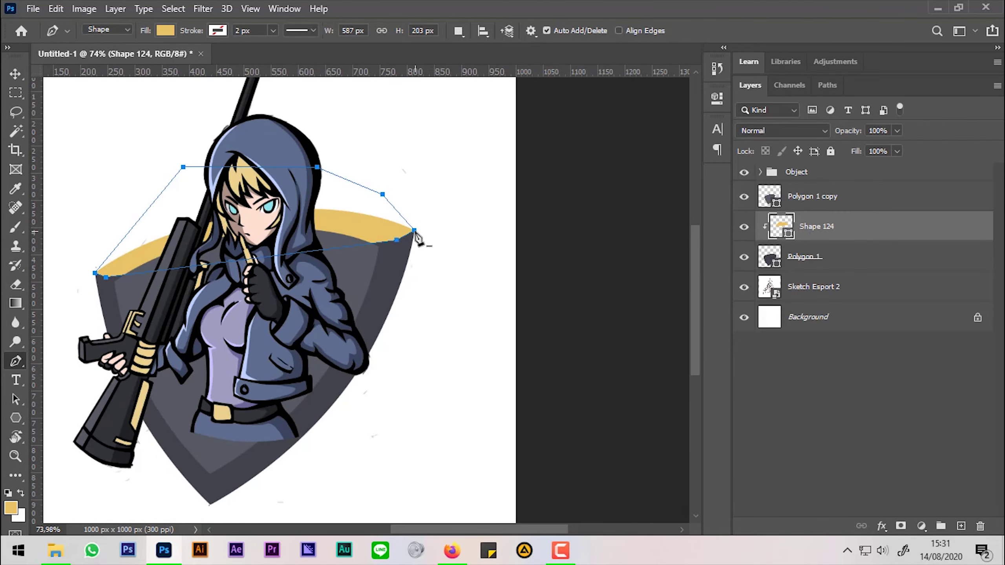
Step: Hide Sketch Esport 2 and curve the band's lower edge with a mid anchor
{"action": "left_click", "coordinate": [744, 287]}
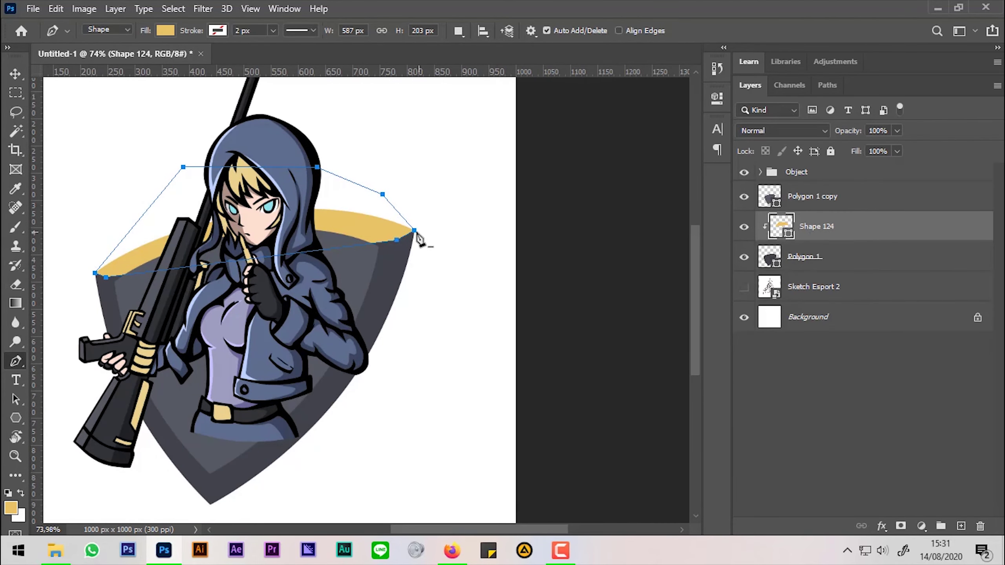
{"action": "scroll", "coordinate": [320, 282], "scroll_direction": "up", "scroll_amount": 2}
{"action": "scroll", "coordinate": [319, 282], "scroll_direction": "up", "scroll_amount": 2}
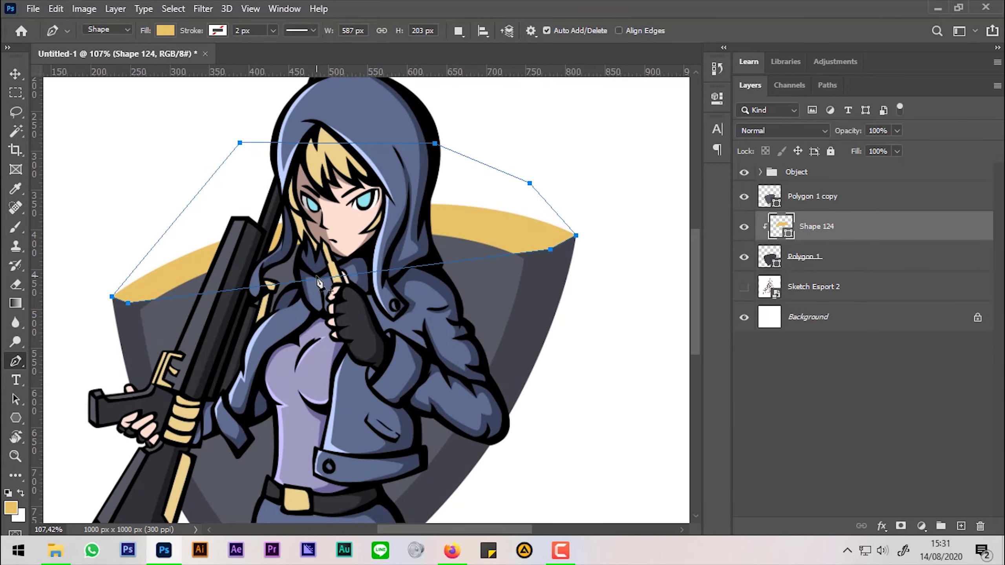
{"action": "left_click", "coordinate": [334, 277]}
{"action": "mouse_move", "coordinate": [334, 277]}
{"action": "left_mouse_down"}
{"action": "mouse_move", "coordinate": [319, 227]}
{"action": "mouse_move", "coordinate": [331, 226]}
{"action": "left_mouse_up"}
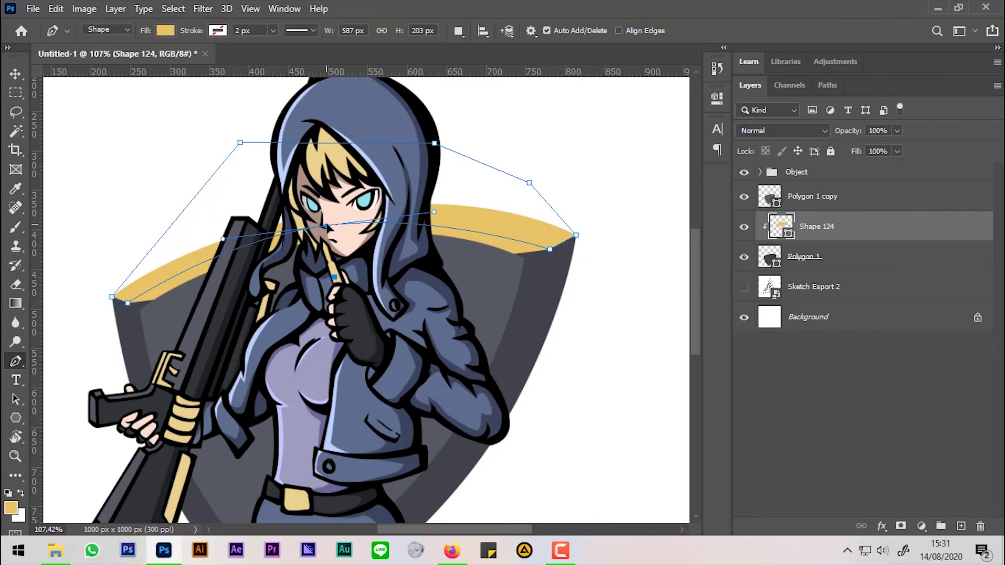
{"action": "left_click_drag", "start_coordinate": [438, 213], "coordinate": [456, 211]}
{"action": "left_click_drag", "start_coordinate": [332, 226], "coordinate": [335, 222]}
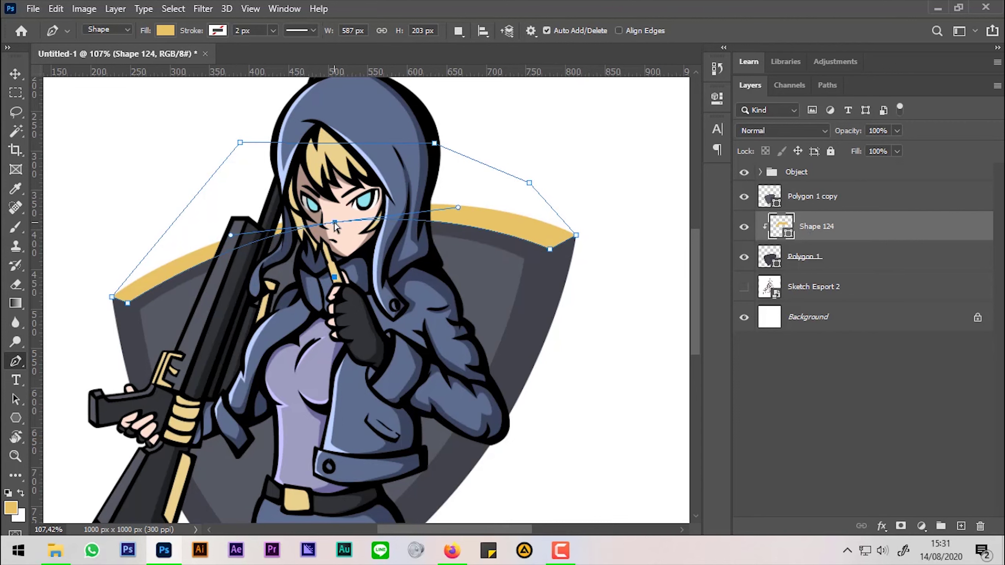
{"action": "left_click_drag", "start_coordinate": [228, 239], "coordinate": [212, 236]}
{"action": "key", "text": "Return"}
Step: Reselect Shape 124 to inspect its path, then add a new empty layer
{"action": "left_click", "coordinate": [803, 256]}
{"action": "left_click", "coordinate": [816, 227]}
{"action": "left_click", "coordinate": [511, 247], "text": "ctrl"}
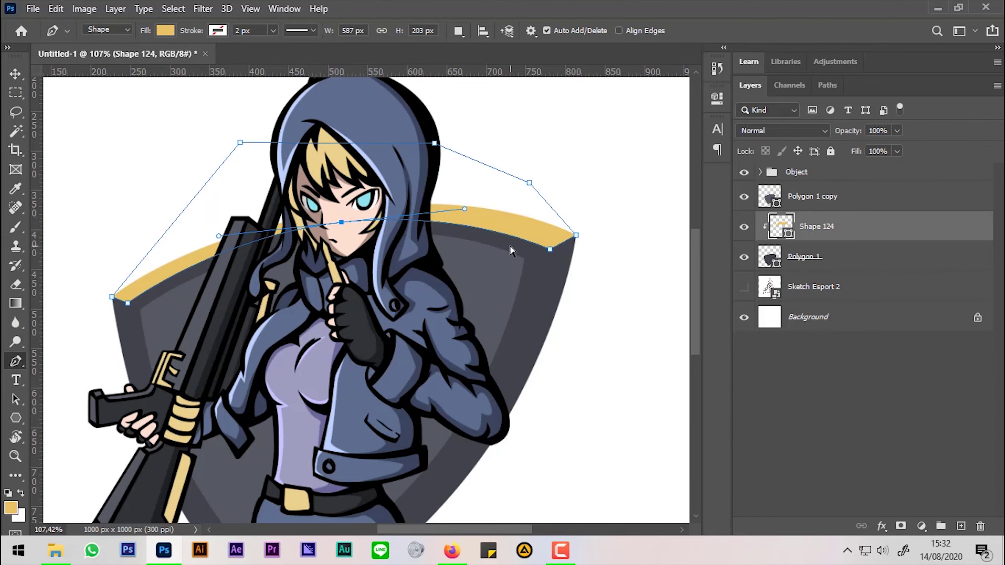
{"action": "left_click", "coordinate": [545, 248]}
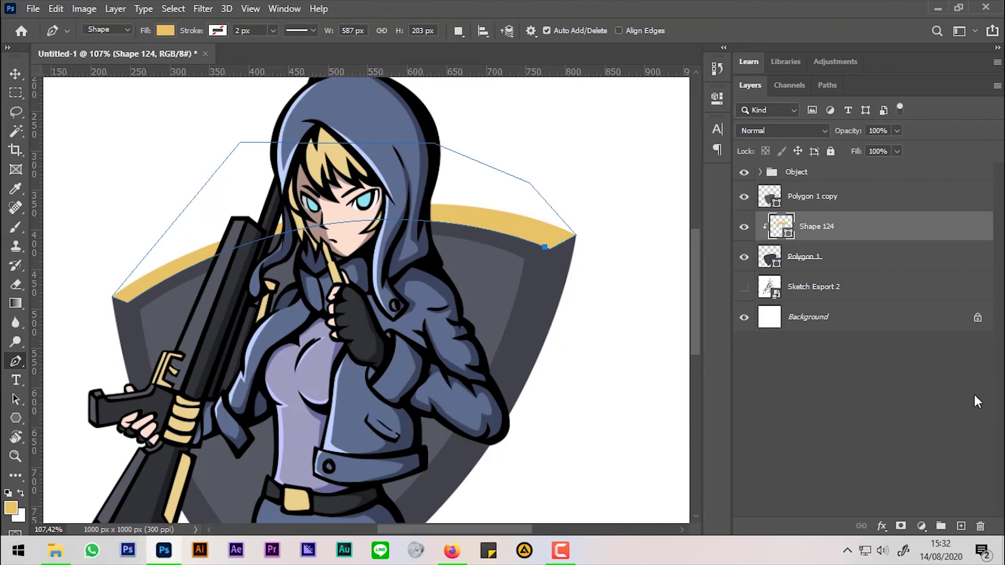
{"action": "left_click", "coordinate": [962, 527]}
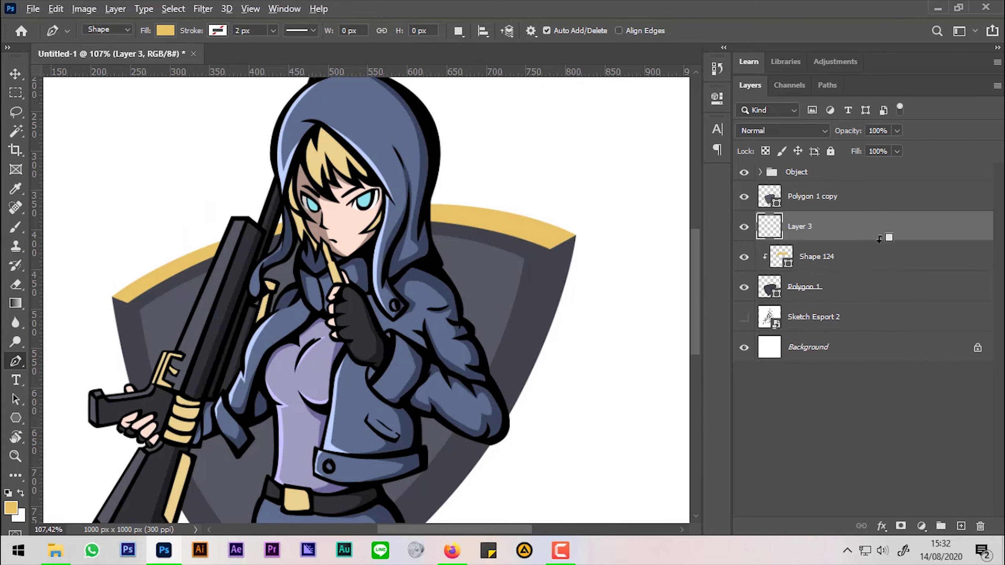
Step: Clip Layer 3 to the shield and set the foreground to cream f7e3ad
{"action": "left_click_drag", "start_coordinate": [878, 239], "coordinate": [878, 266]}
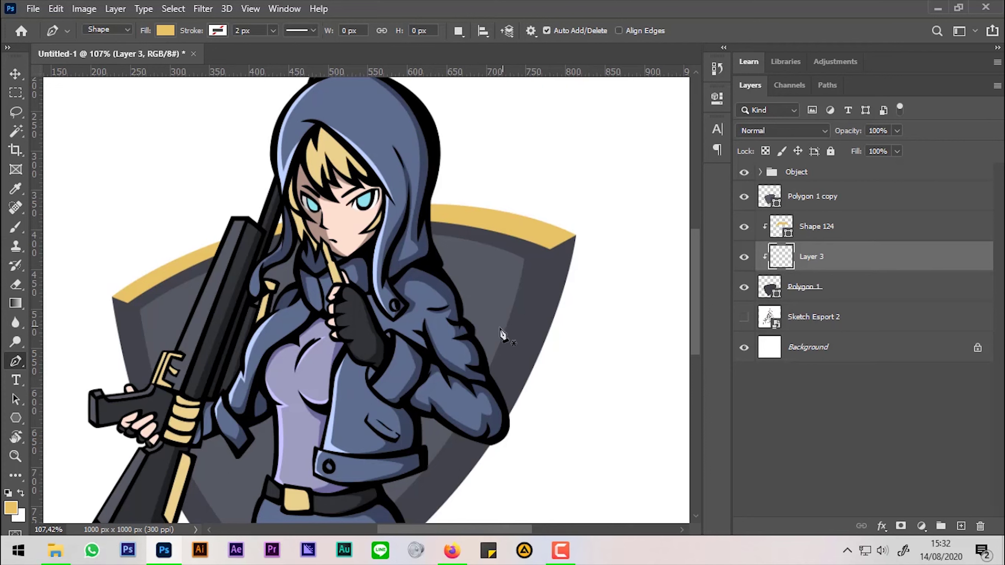
{"action": "left_click", "coordinate": [12, 508]}
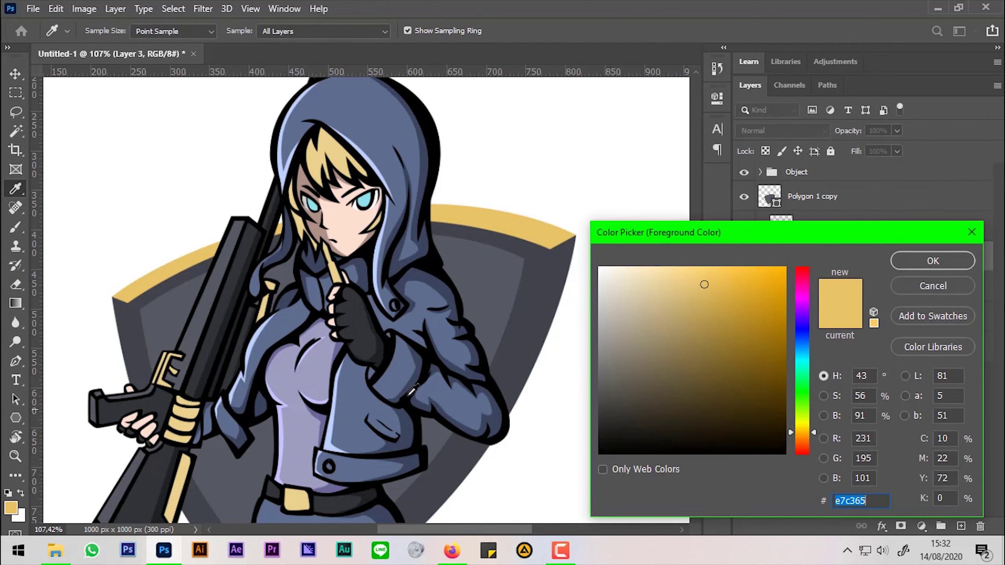
{"action": "type", "text": "f7e3a"}
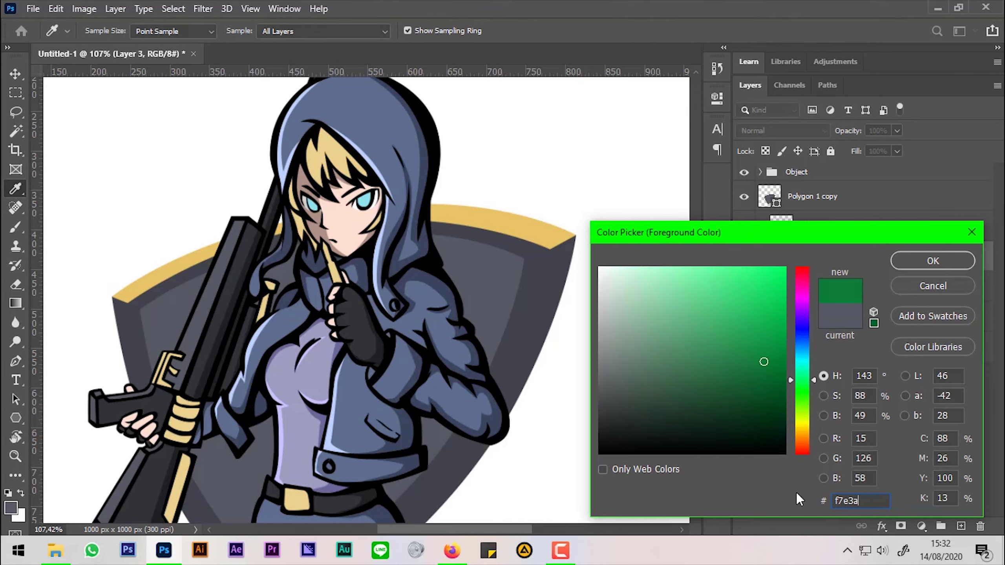
{"action": "type", "text": "d"}
{"action": "key", "text": "Return"}
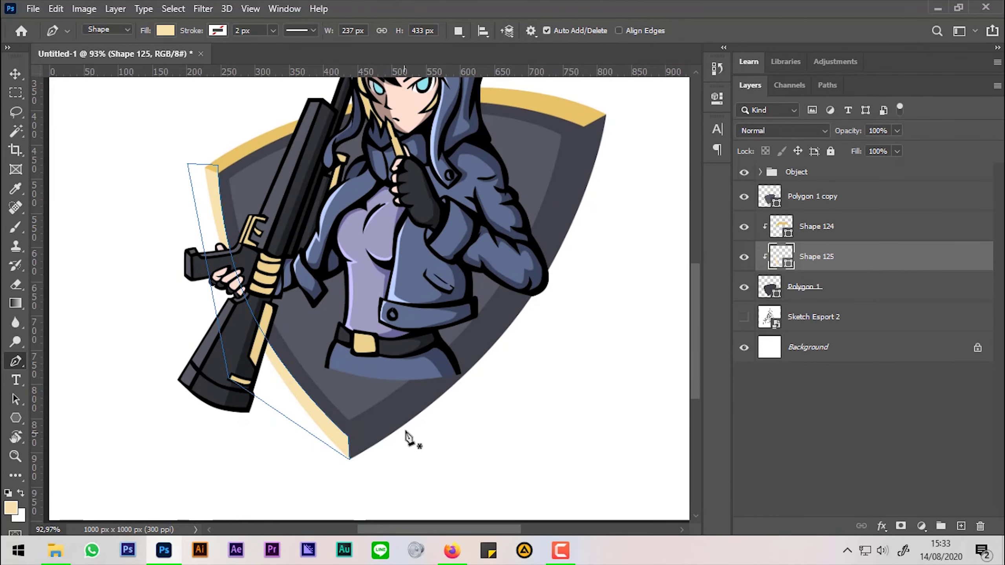
Step: Add a right-edge strip on the shield and fill it with dark tan 7b7157
{"action": "left_click", "coordinate": [809, 287]}
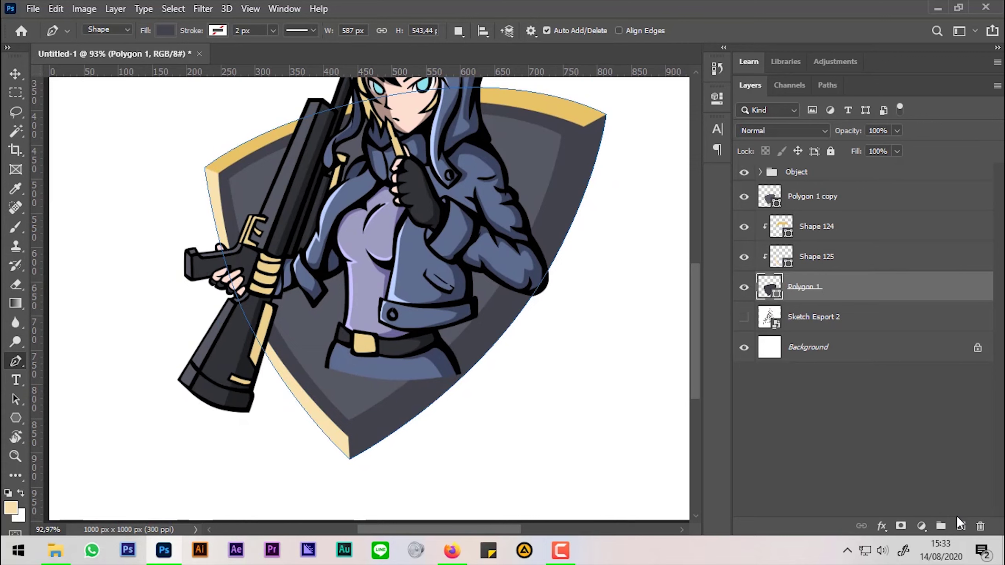
{"action": "left_click", "coordinate": [960, 526]}
{"action": "left_click", "coordinate": [10, 507]}
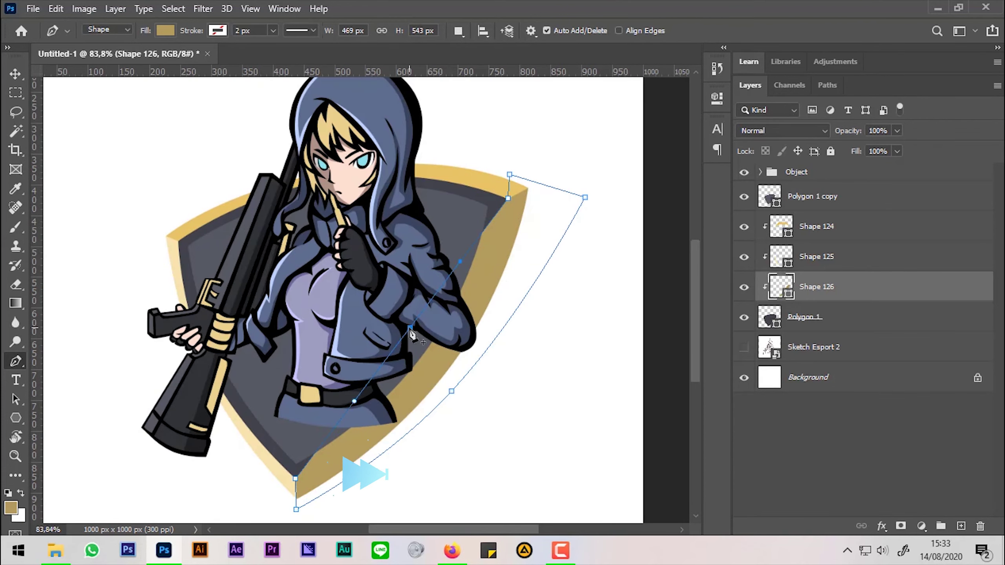
{"action": "left_click_drag", "start_coordinate": [411, 327], "coordinate": [442, 354]}
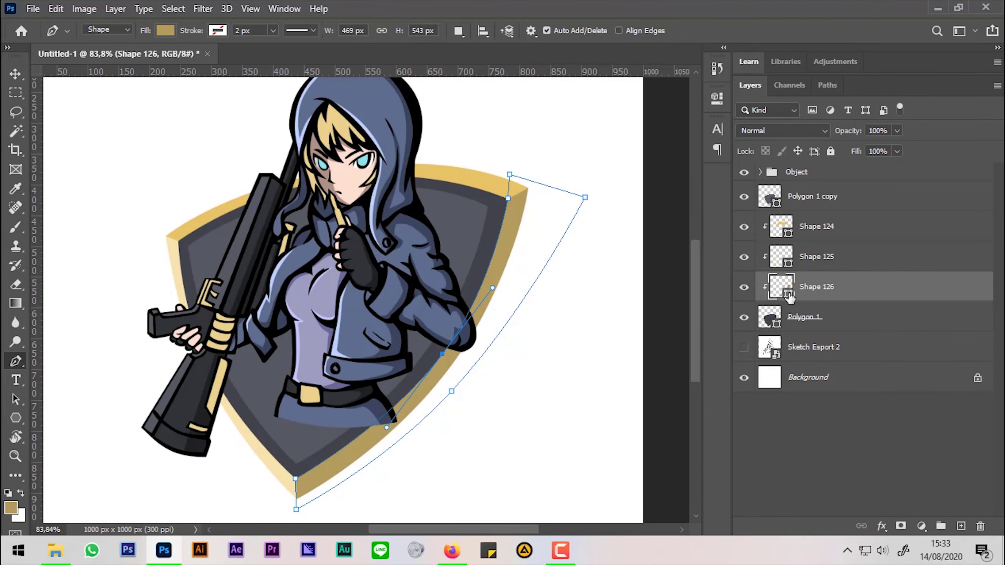
{"action": "double_click", "coordinate": [789, 294]}
{"action": "mouse_move", "coordinate": [689, 322]}
{"action": "left_mouse_down"}
{"action": "mouse_move", "coordinate": [687, 340]}
{"action": "mouse_move", "coordinate": [651, 362]}
{"action": "left_mouse_up"}
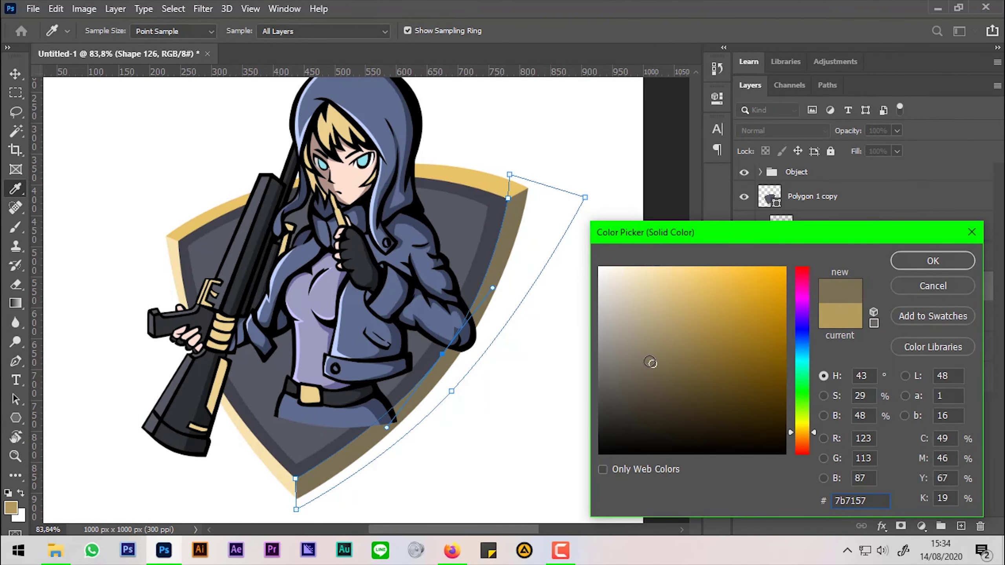
{"action": "left_click", "coordinate": [906, 261]}
{"action": "scroll", "coordinate": [465, 337], "scroll_direction": "down", "scroll_amount": 3}
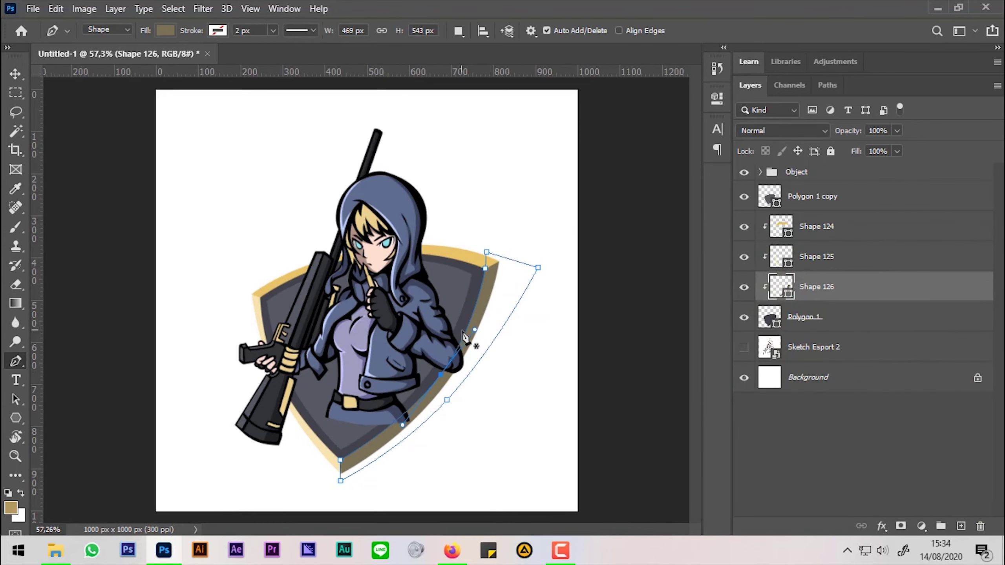
{"action": "left_click", "coordinate": [841, 202]}
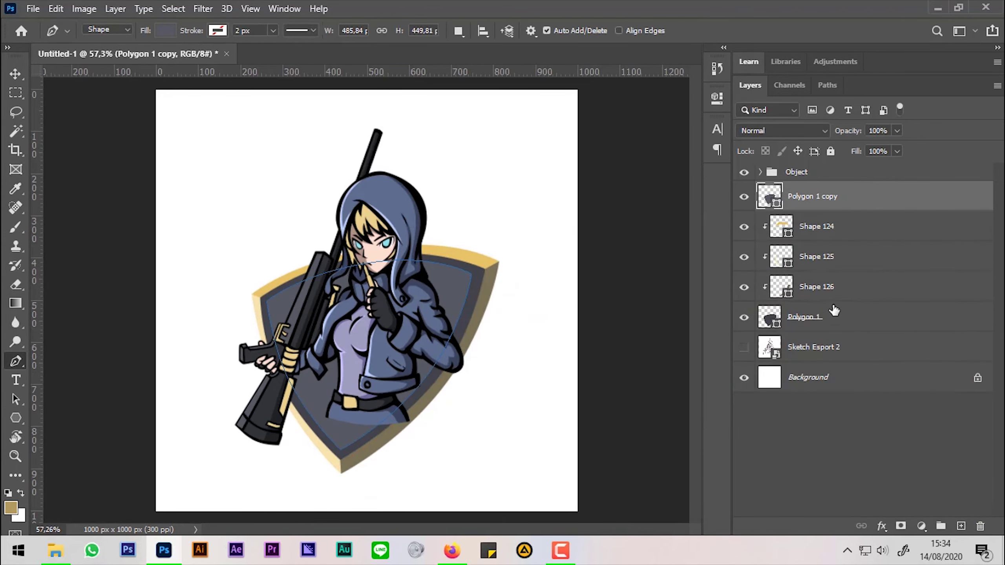
Step: Group all the shield layers into a group named Perisai
{"action": "left_click", "coordinate": [835, 317], "text": "shift"}
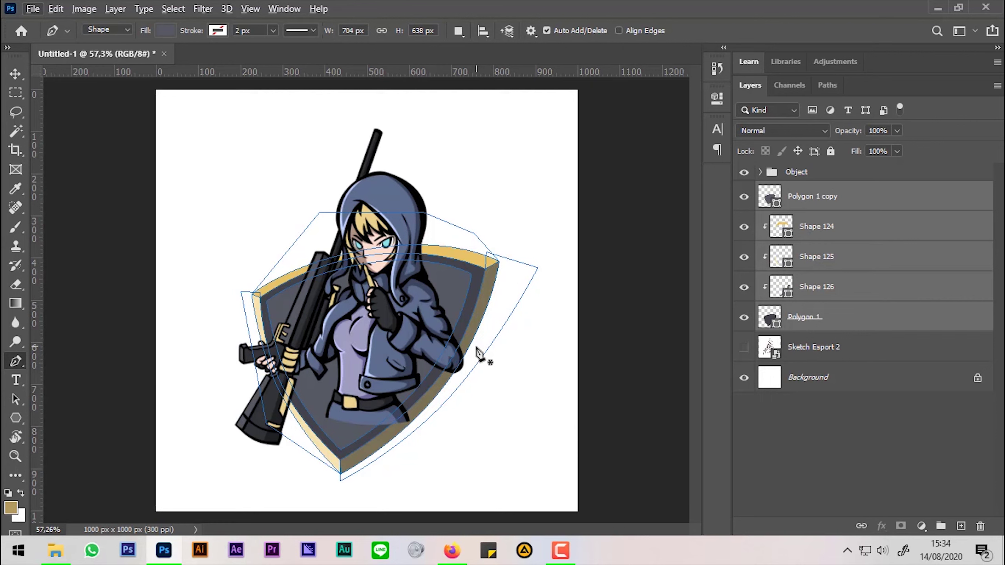
{"action": "left_click_drag", "start_coordinate": [939, 280], "coordinate": [941, 526]}
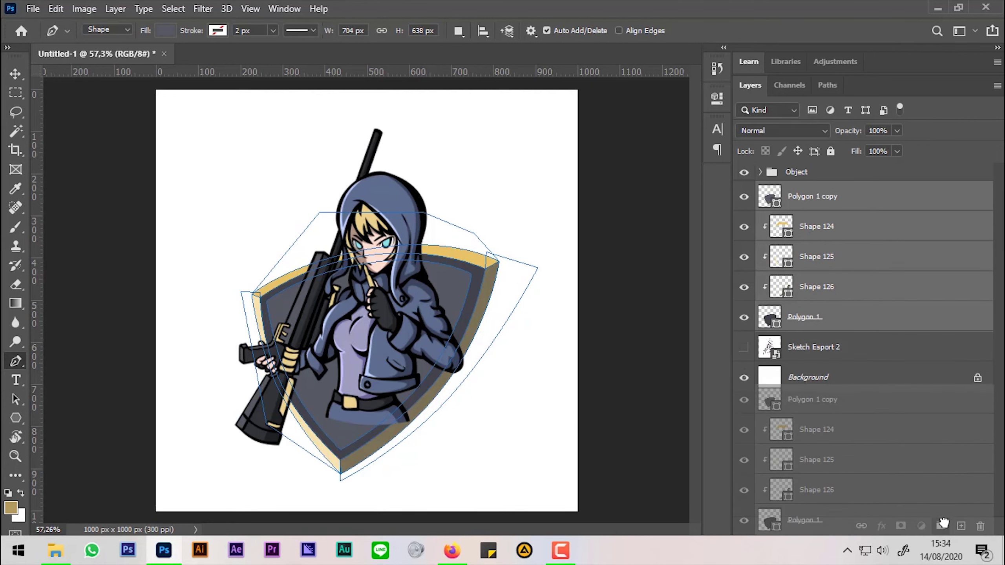
{"action": "double_click", "coordinate": [802, 191]}
{"action": "type", "text": "Perisai"}
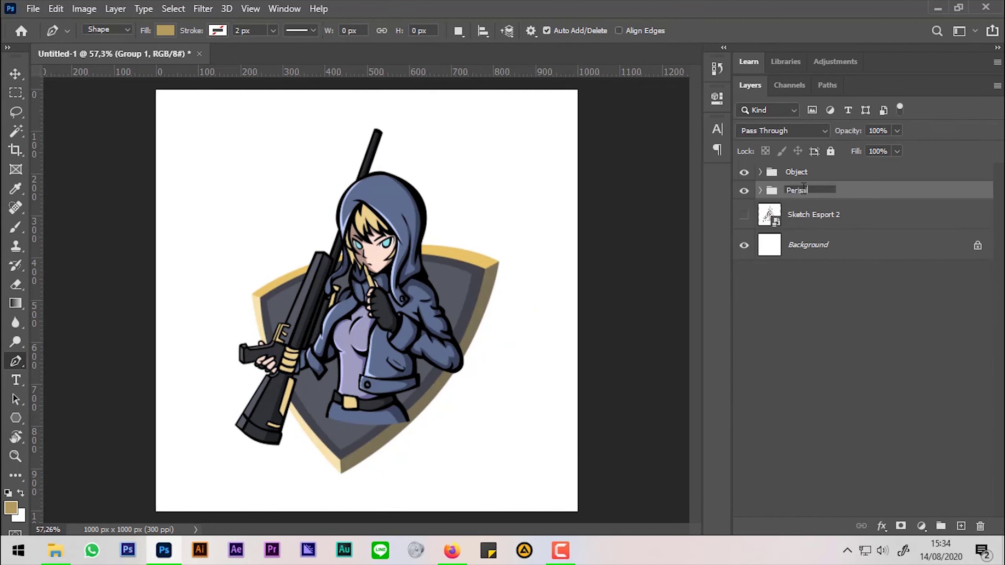
{"action": "key", "text": "Return"}
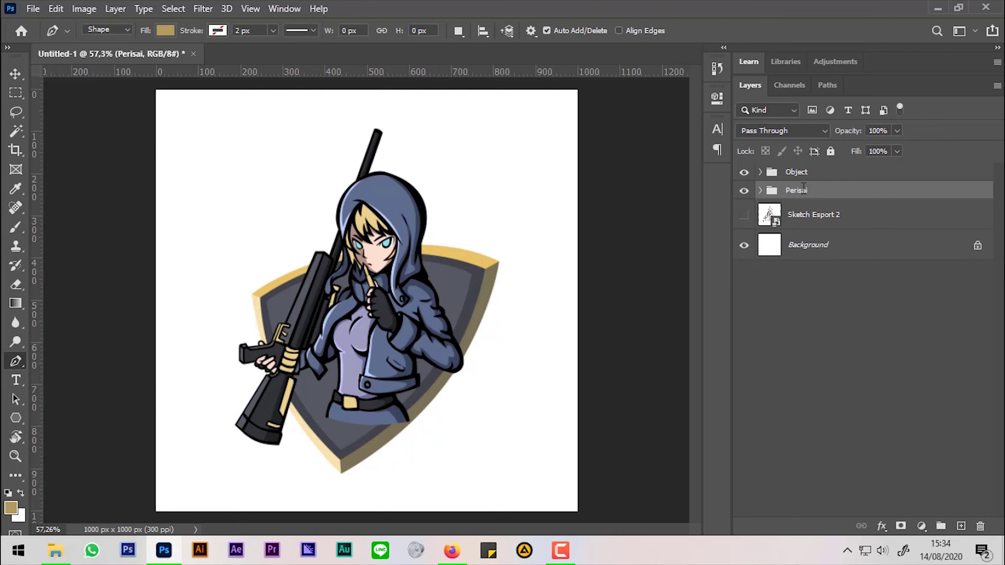
Step: Show Sketch Esport 2 again and centre the mascot in view
{"action": "left_click", "coordinate": [744, 216]}
{"action": "scroll", "coordinate": [651, 240], "scroll_direction": "up", "scroll_amount": 3}
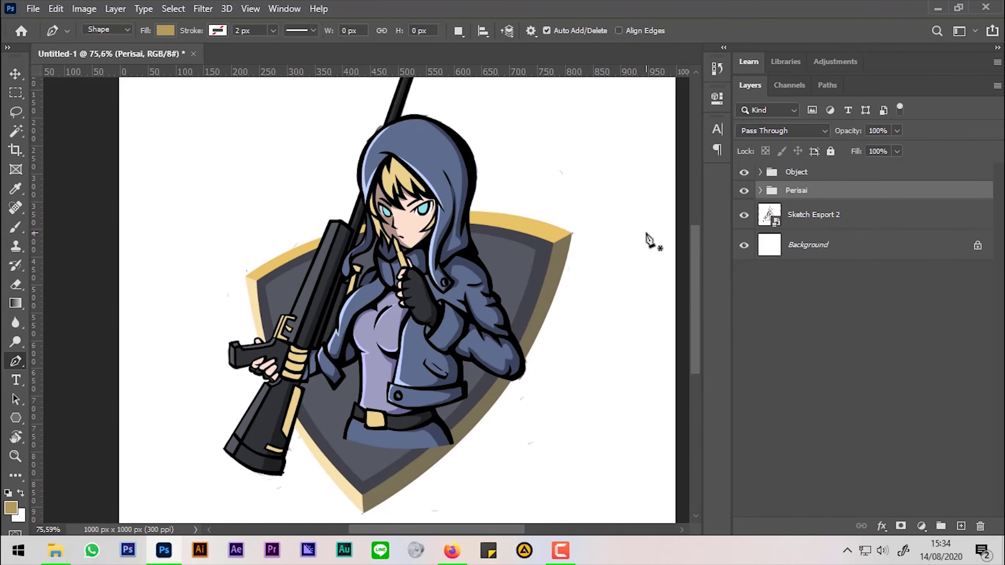
{"action": "left_click_drag", "start_coordinate": [576, 260], "coordinate": [571, 212]}
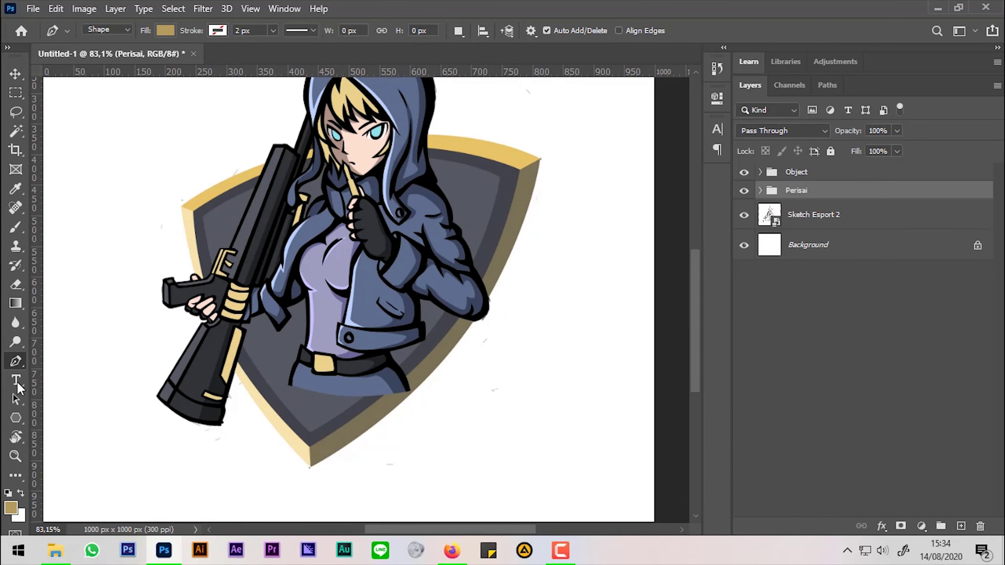
{"action": "left_click", "coordinate": [16, 380]}
Step: Choose the NCAA Arkansas Razorback font for the Type tool
{"action": "left_click", "coordinate": [181, 31]}
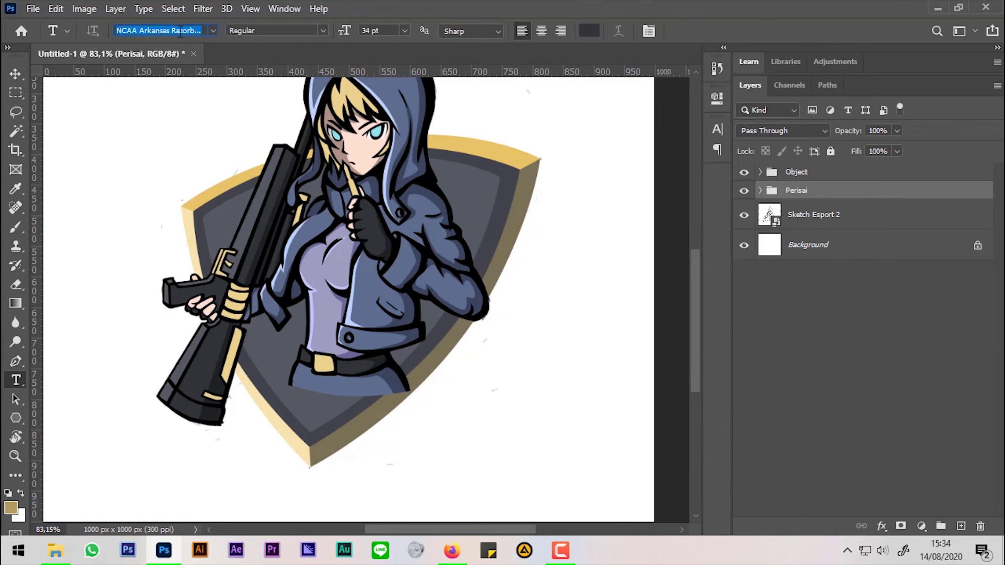
{"action": "left_click", "coordinate": [213, 30]}
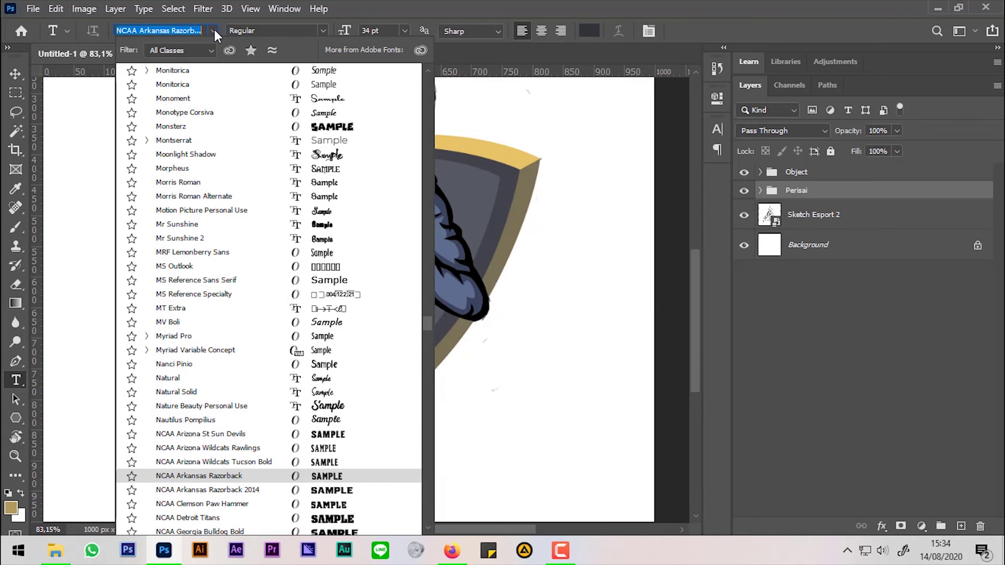
{"action": "key", "text": "Up"}
{"action": "key", "text": "Up"}
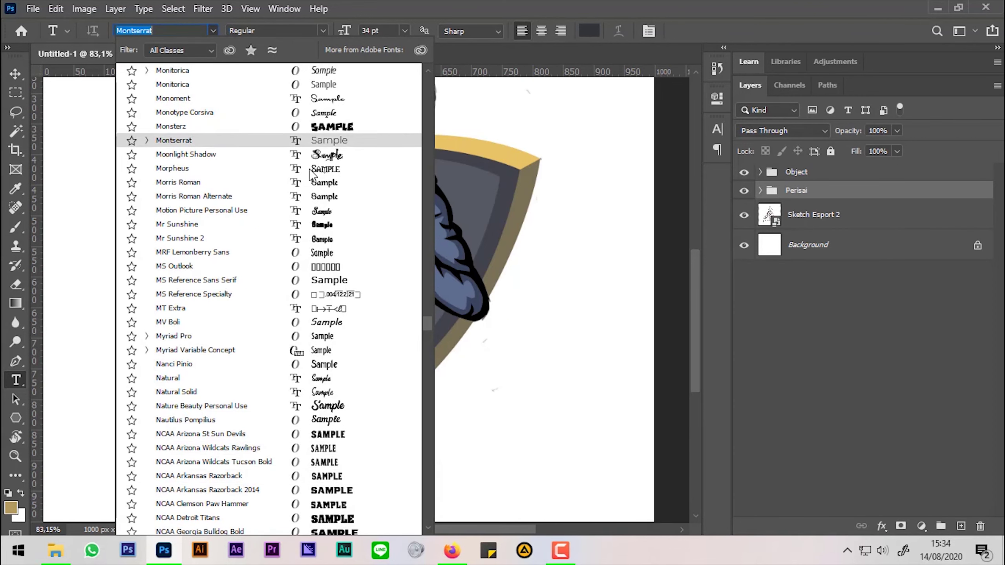
{"action": "left_click", "coordinate": [290, 478]}
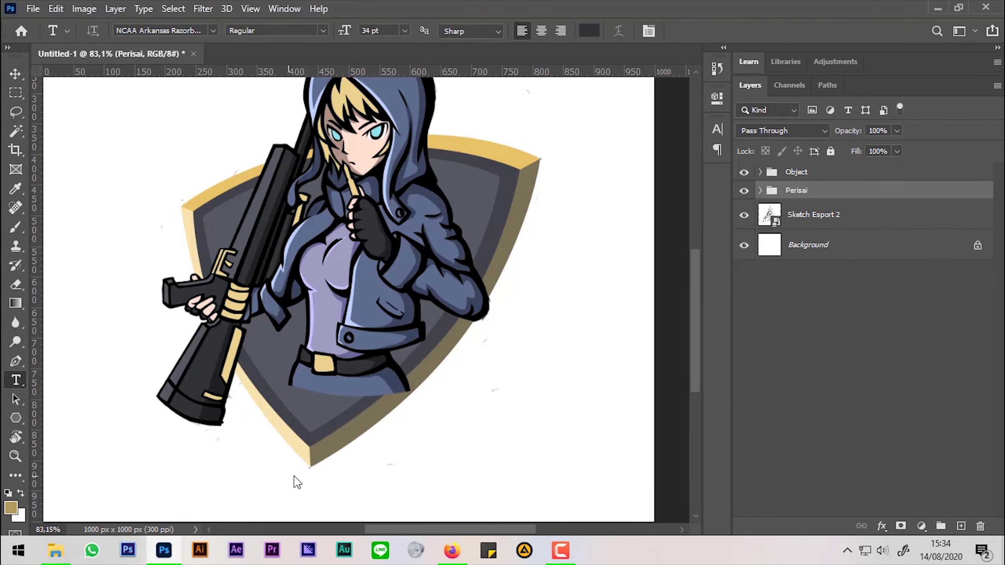
Step: Type SNIPER left of the shield and move its layer above the Object group
{"action": "left_click", "coordinate": [123, 258]}
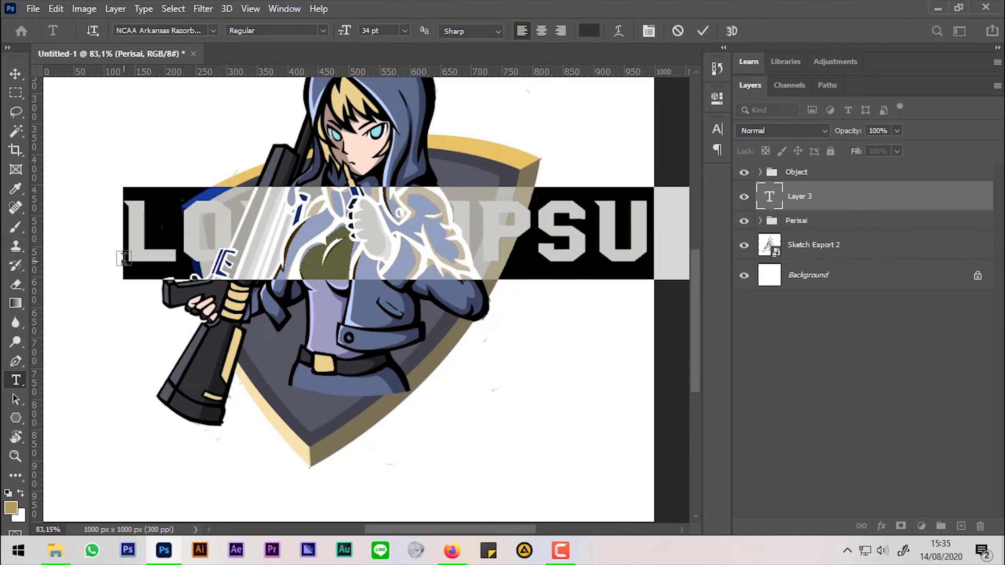
{"action": "type", "text": "SNR"}
{"action": "left_click", "coordinate": [703, 30]}
{"action": "left_click_drag", "start_coordinate": [818, 197], "coordinate": [828, 162]}
{"action": "scroll", "coordinate": [396, 206], "scroll_direction": "down", "scroll_amount": 1}
{"action": "scroll", "coordinate": [396, 207], "scroll_direction": "down", "scroll_amount": 2}
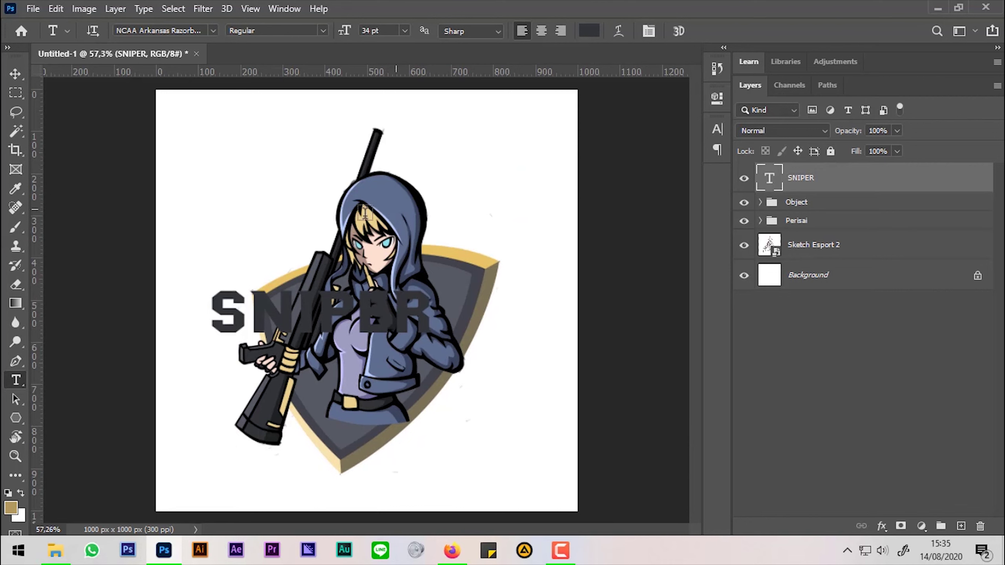
Step: Colour the SNIPER text tan e4b884 and move it down across the mascot's waist
{"action": "left_click", "coordinate": [587, 31]}
{"action": "type", "text": "e4"}
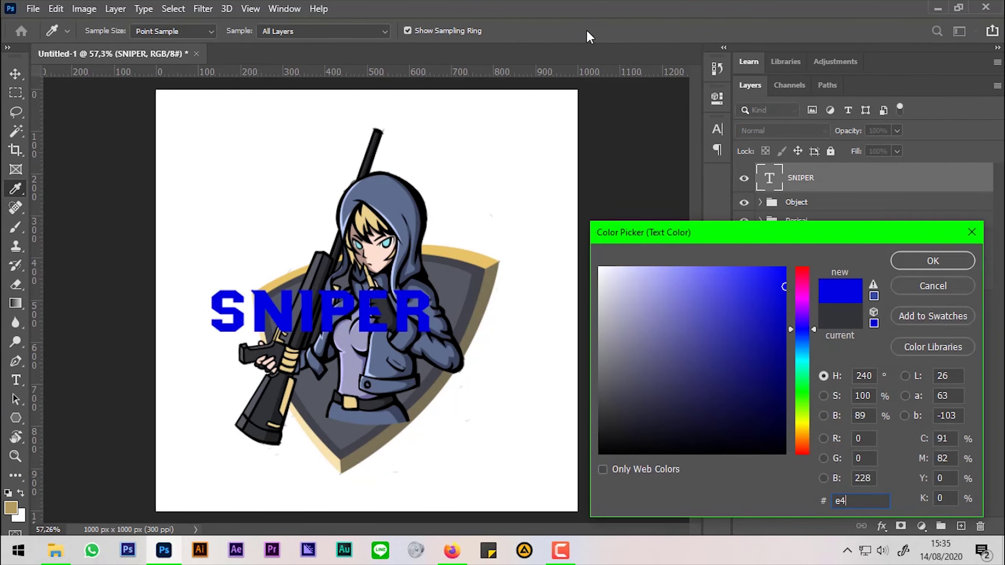
{"action": "type", "text": "b884"}
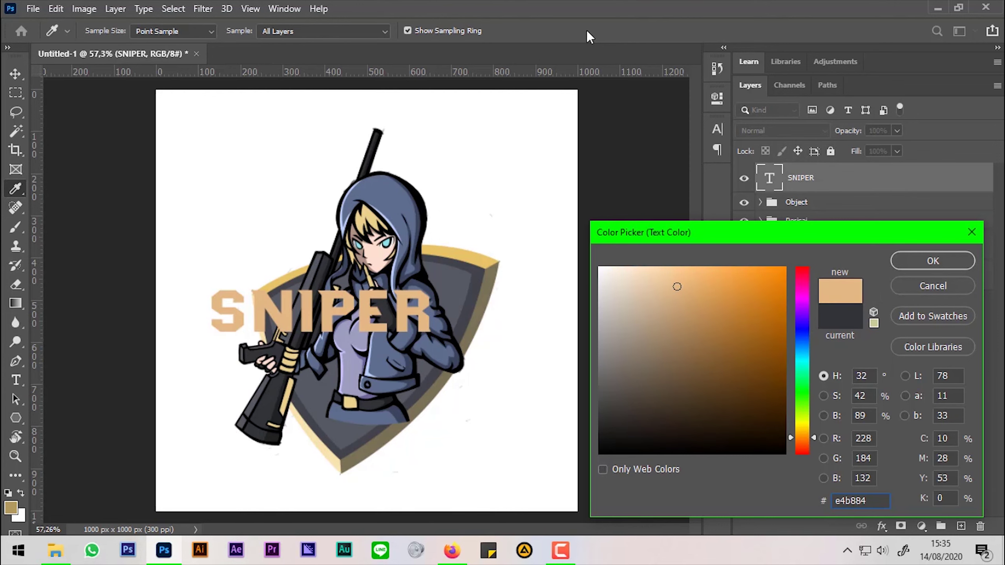
{"action": "key", "text": "Return"}
{"action": "scroll", "coordinate": [483, 310], "scroll_direction": "up", "scroll_amount": 3}
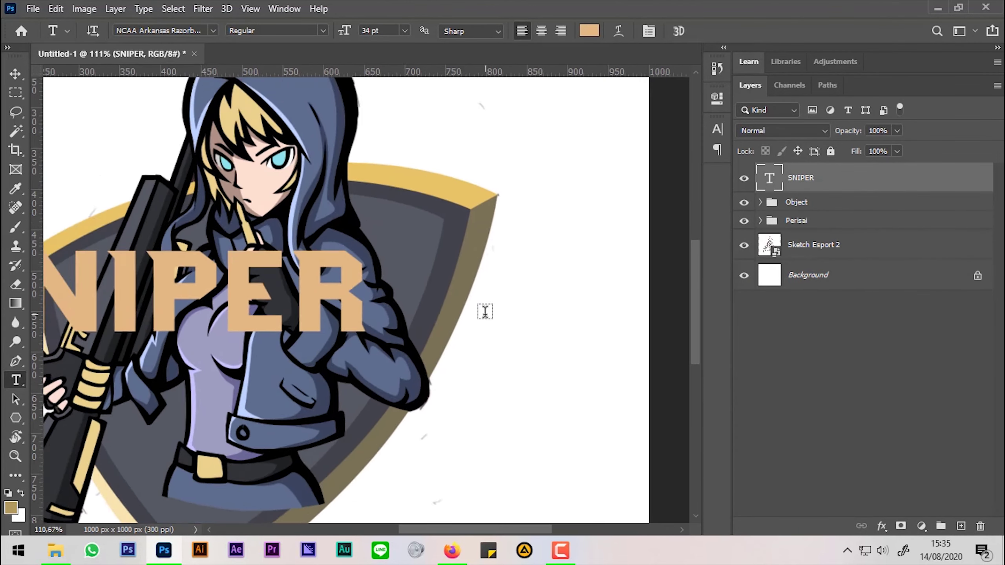
{"action": "scroll", "coordinate": [481, 275], "scroll_direction": "up", "scroll_amount": 2}
{"action": "scroll", "coordinate": [481, 275], "scroll_direction": "down", "scroll_amount": 2}
{"action": "left_click_drag", "start_coordinate": [384, 285], "coordinate": [439, 368]}
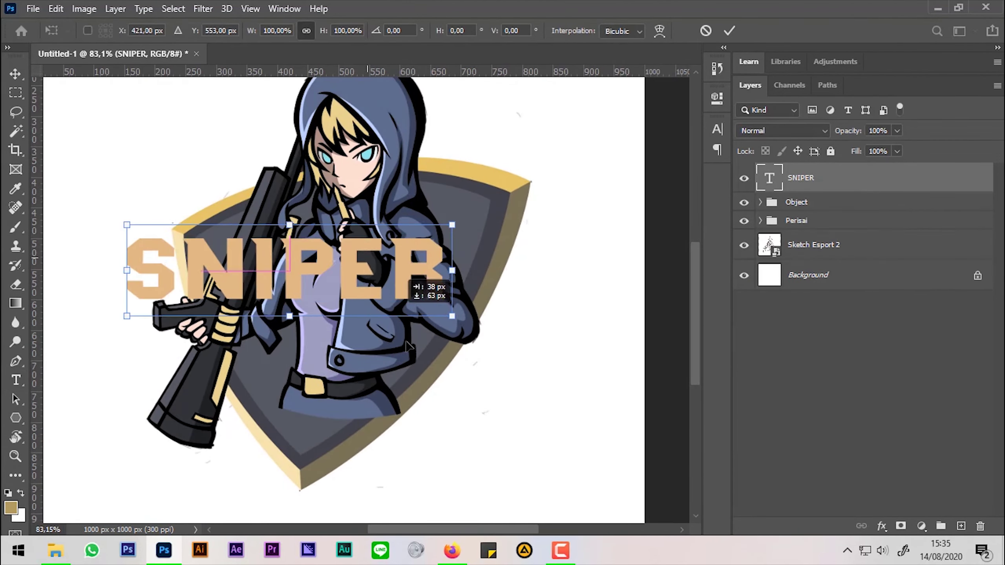
{"action": "scroll", "coordinate": [534, 305], "scroll_direction": "up", "scroll_amount": 2}
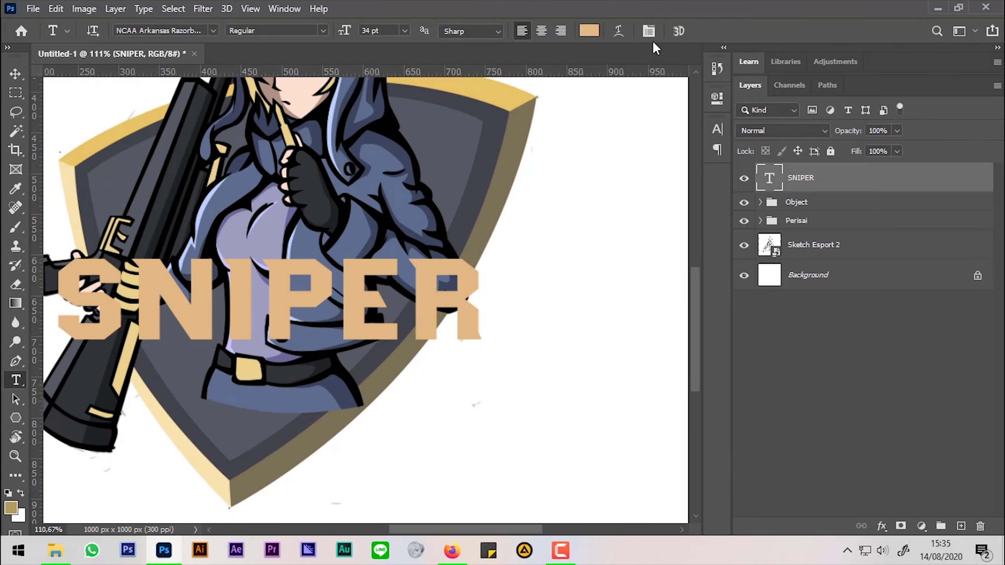
Step: Review SNIPER's character settings, with 130% horizontal scale
{"action": "left_click", "coordinate": [649, 32]}
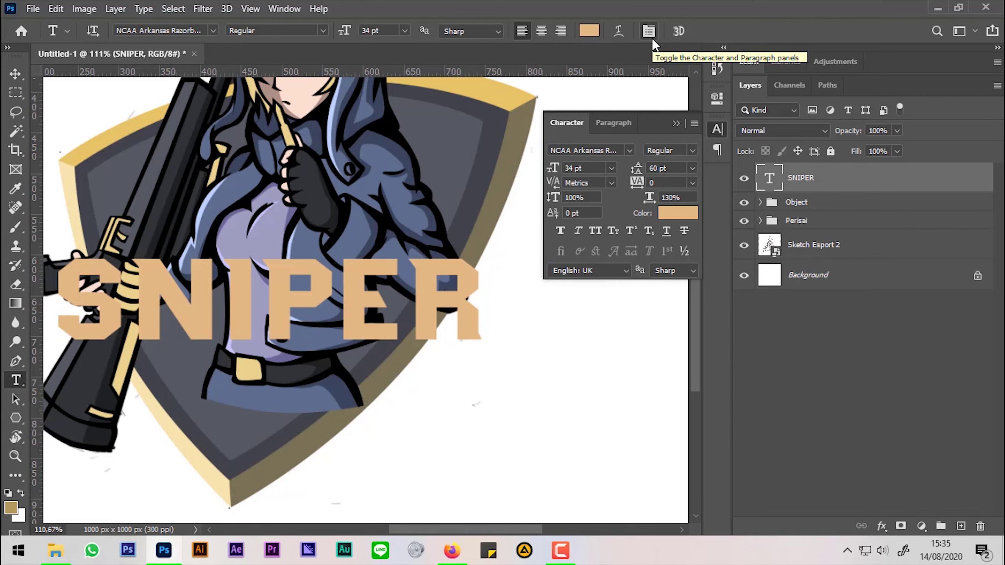
{"action": "left_click", "coordinate": [649, 32]}
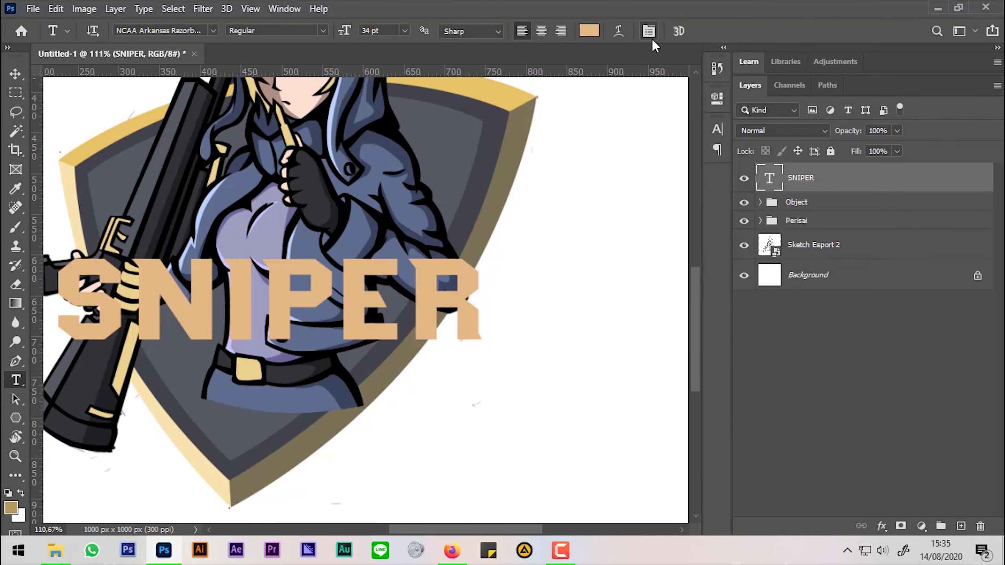
{"action": "scroll", "coordinate": [541, 244], "scroll_direction": "down", "scroll_amount": 4}
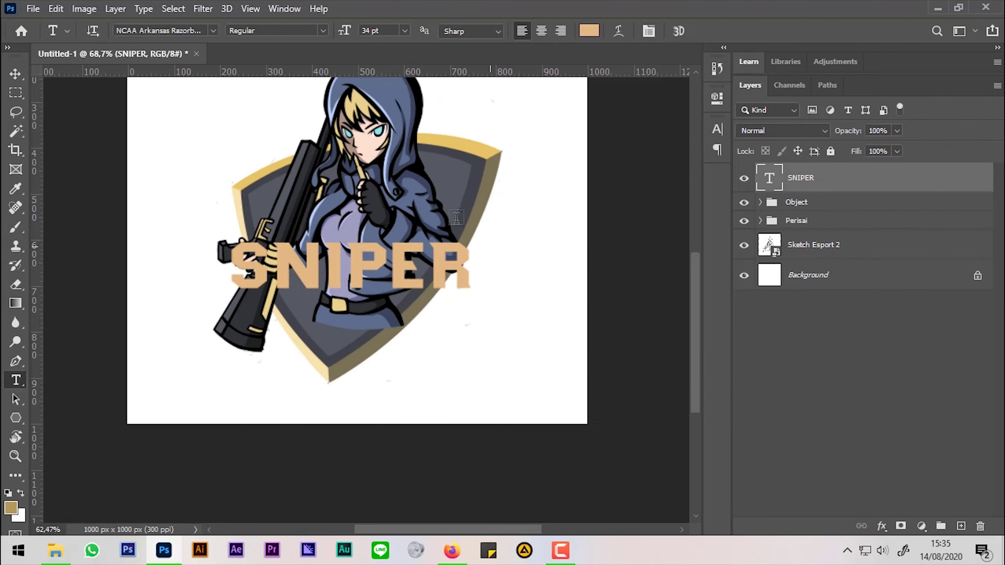
{"action": "right_click", "coordinate": [801, 178]}
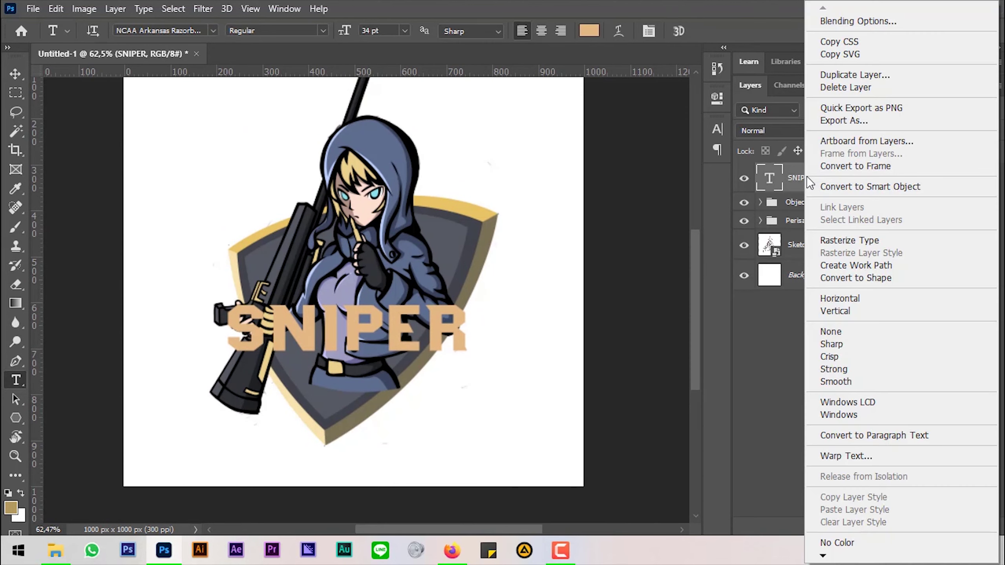
Step: Rasterize the SNIPER type layer and convert it to a smart object
{"action": "left_click", "coordinate": [864, 243]}
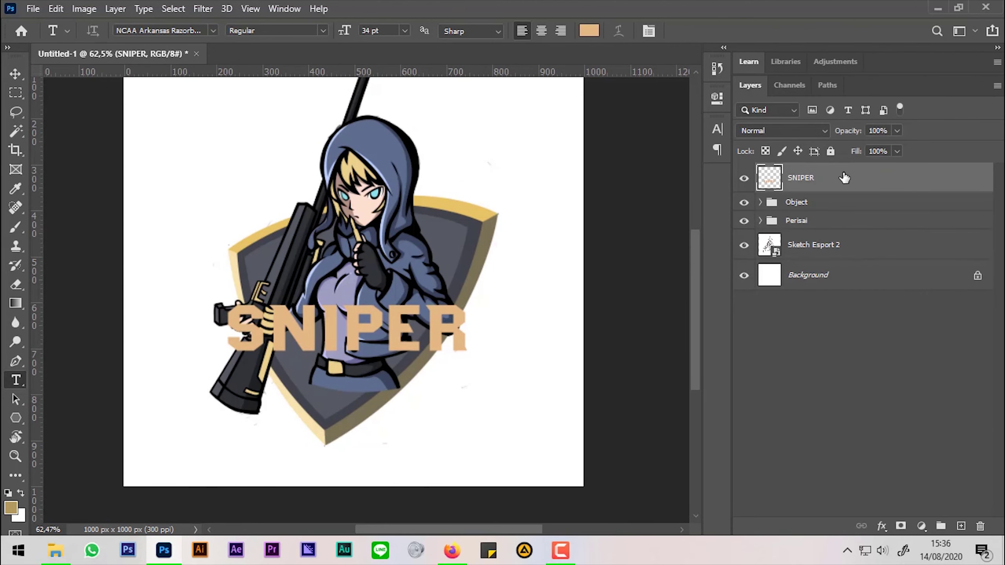
{"action": "right_click", "coordinate": [844, 178]}
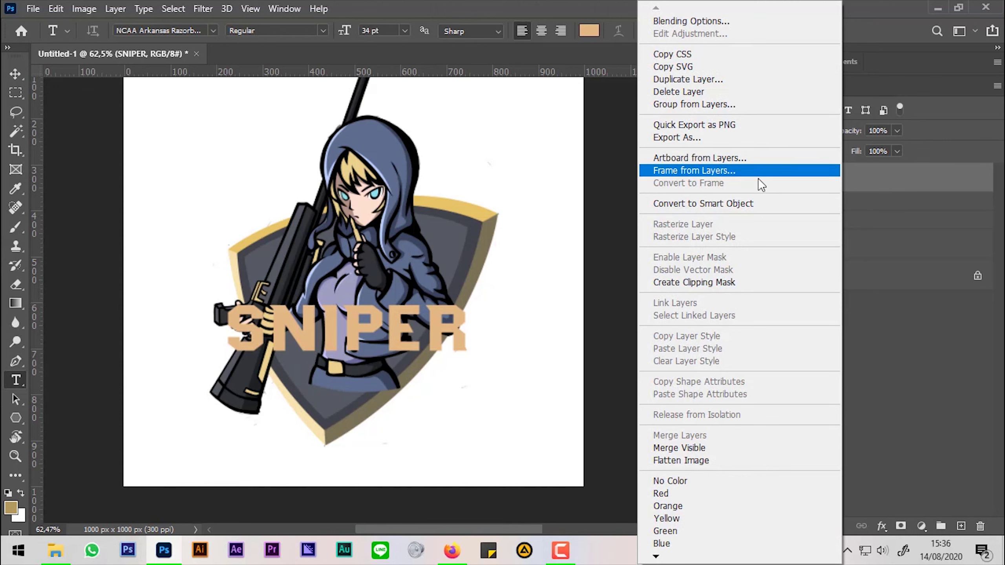
{"action": "left_click", "coordinate": [758, 204]}
{"action": "scroll", "coordinate": [421, 386], "scroll_direction": "up", "scroll_amount": 2}
{"action": "scroll", "coordinate": [479, 190], "scroll_direction": "down", "scroll_amount": 1}
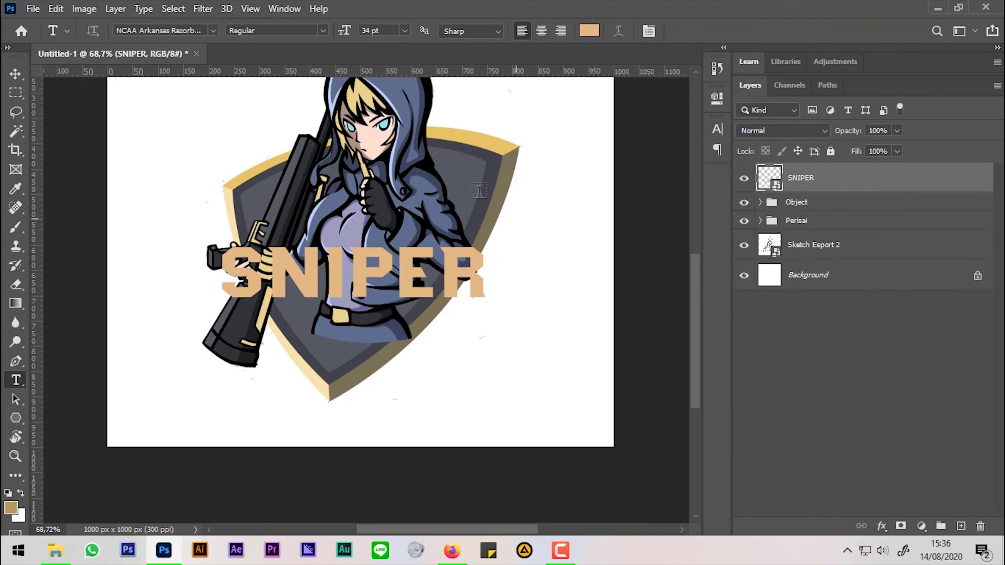
{"action": "left_click_drag", "start_coordinate": [487, 186], "coordinate": [478, 202]}
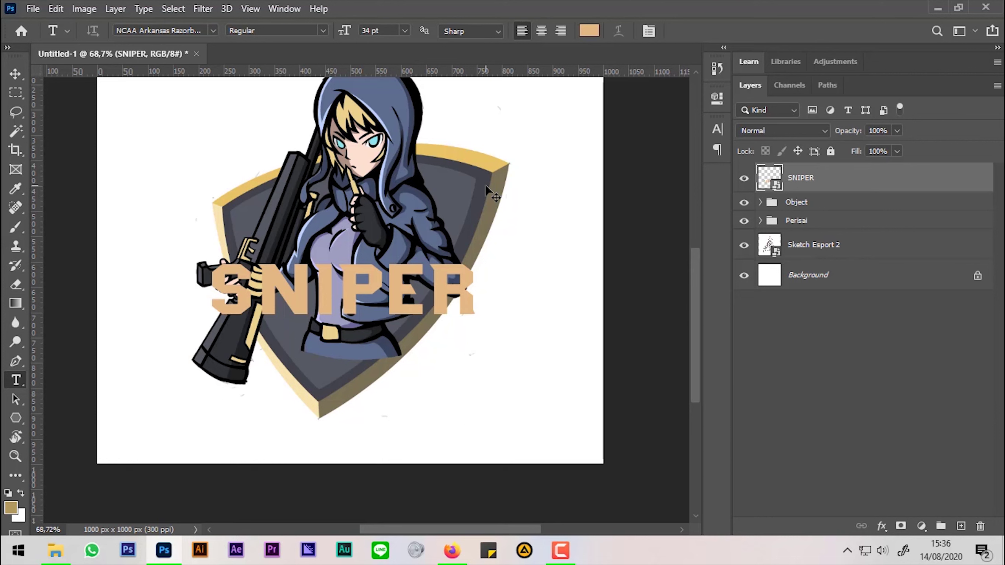
Step: Skew SNIPER about -10° rising rightward, move it onto the shield's lower part, and duplicate it
{"action": "key", "text": "ctrl+t"}
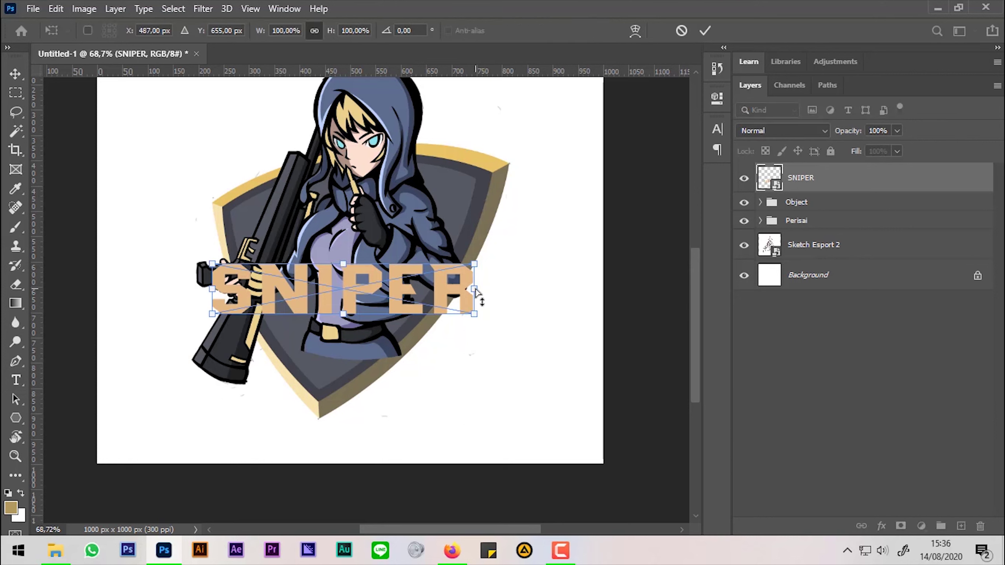
{"action": "left_click_drag", "start_coordinate": [476, 291], "coordinate": [471, 249]}
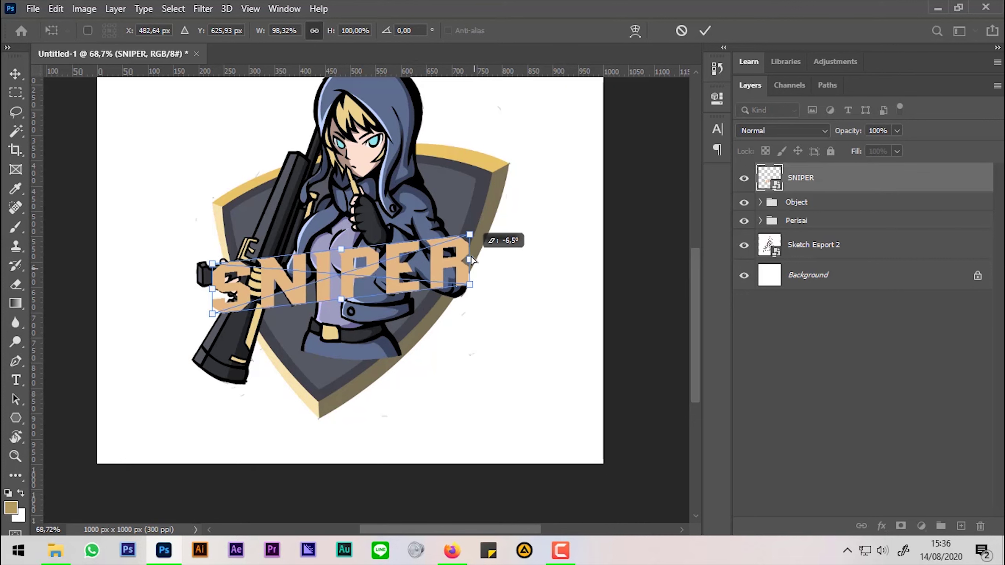
{"action": "left_click_drag", "start_coordinate": [471, 248], "coordinate": [471, 246]}
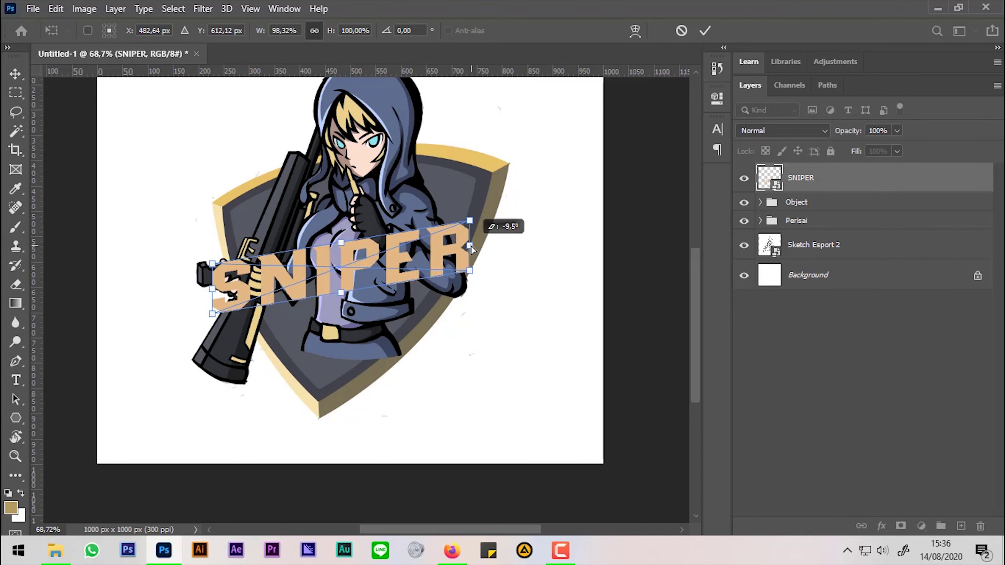
{"action": "left_click_drag", "start_coordinate": [419, 255], "coordinate": [423, 270]}
{"action": "left_click_drag", "start_coordinate": [423, 340], "coordinate": [424, 349]}
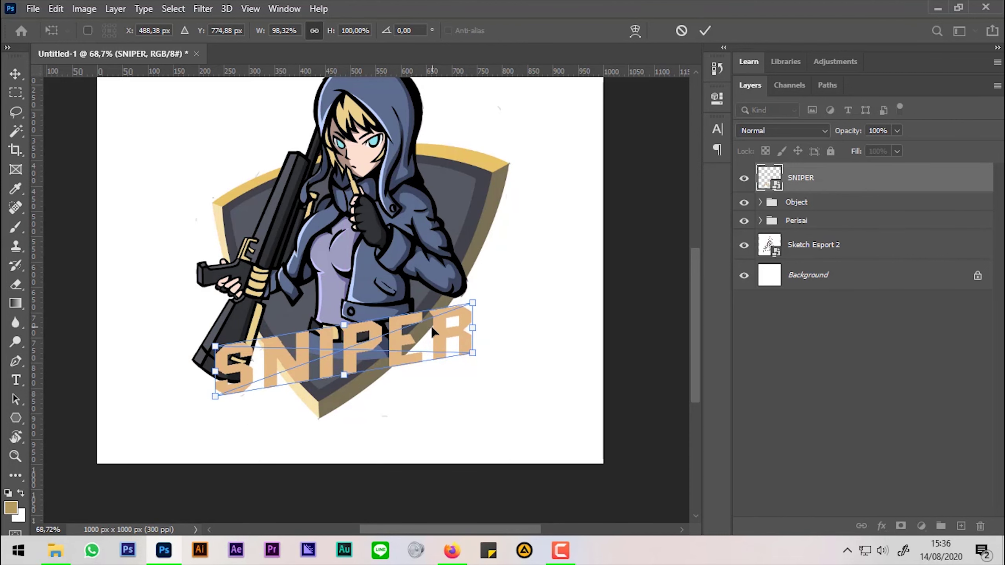
{"action": "left_click_drag", "start_coordinate": [215, 372], "coordinate": [235, 381]}
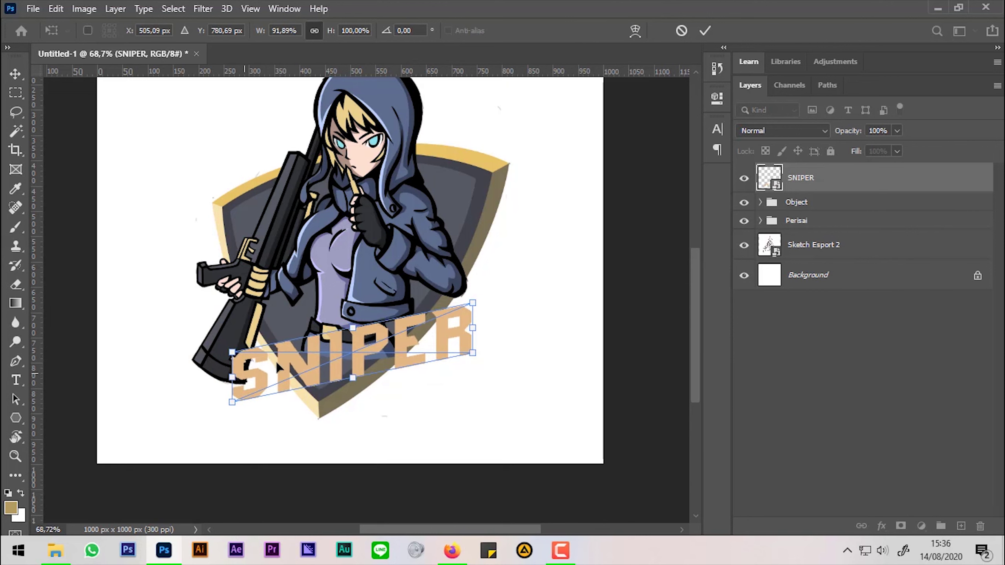
{"action": "left_click", "coordinate": [705, 31]}
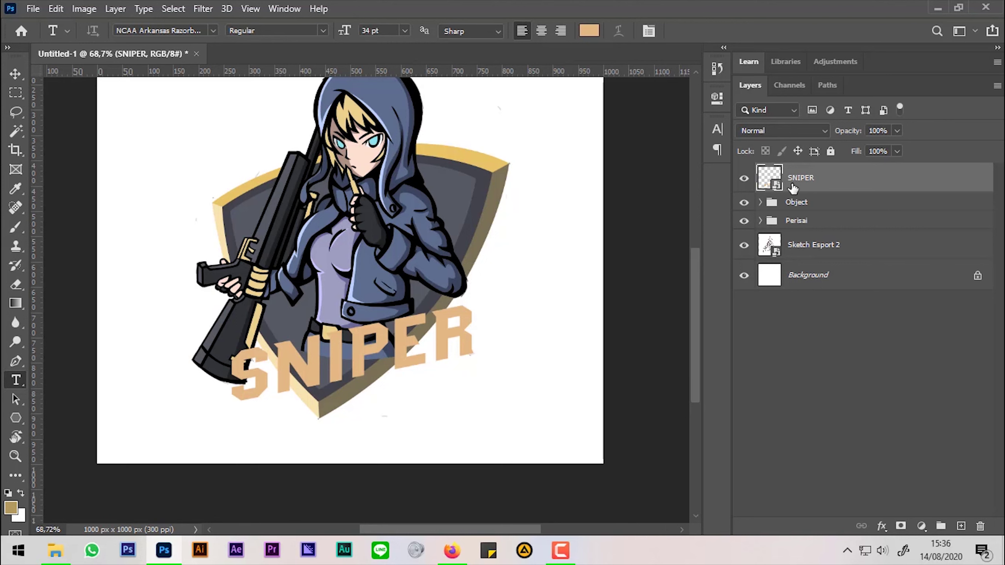
{"action": "key", "text": "ctrl+j"}
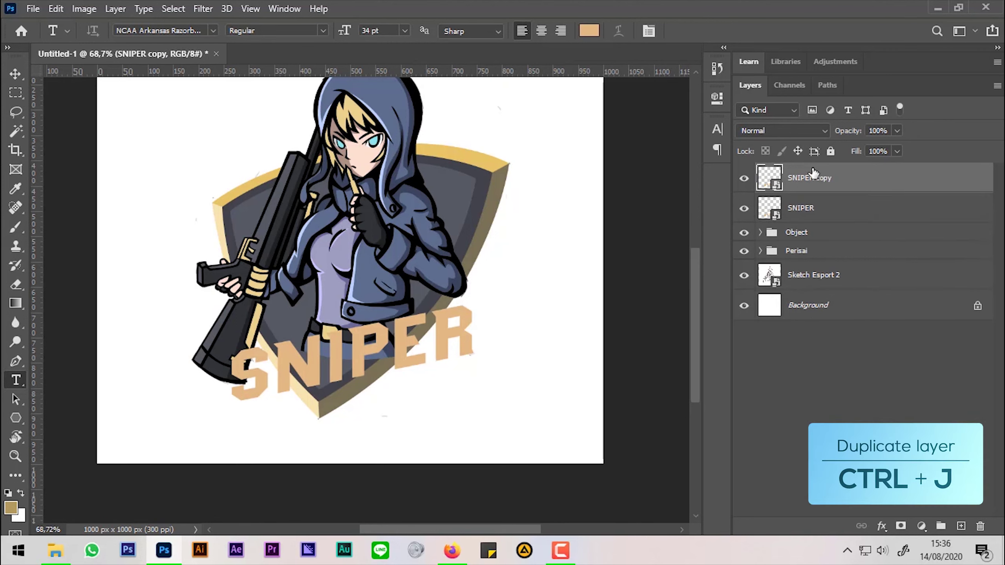
Step: Add a 24 px Stroke effect to the original SNIPER layer and check it against SNIPER copy
{"action": "left_click", "coordinate": [819, 207]}
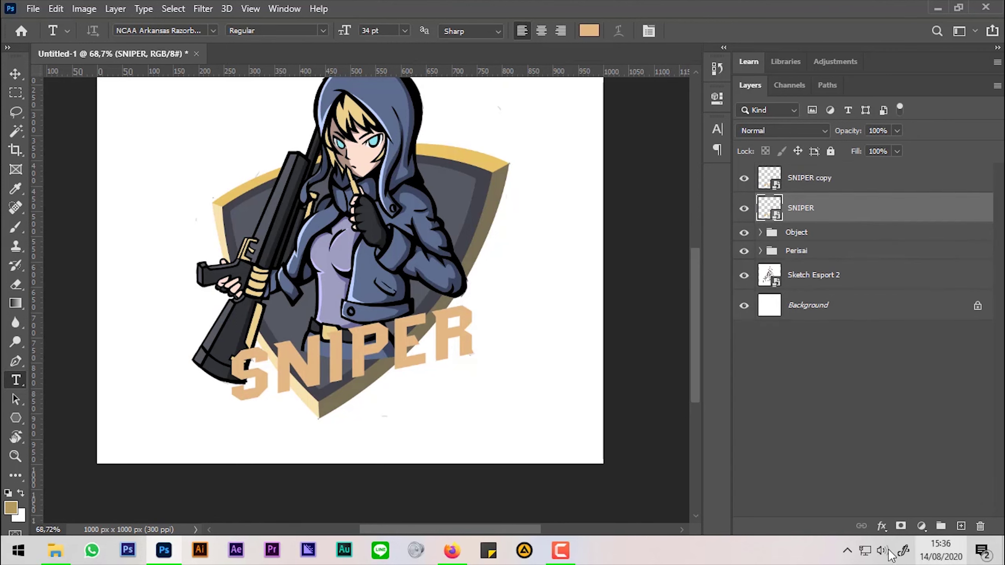
{"action": "left_click", "coordinate": [882, 526]}
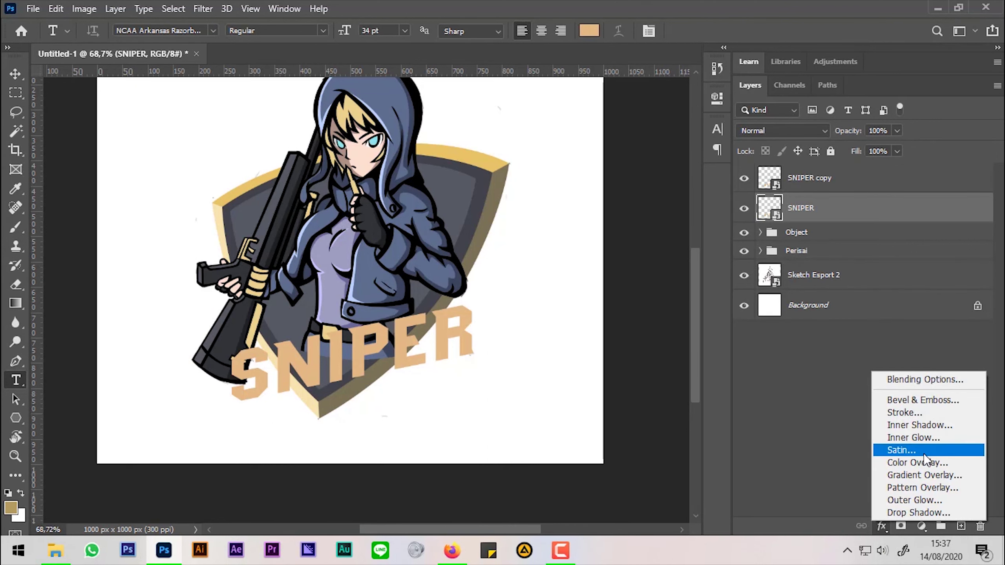
{"action": "left_click", "coordinate": [932, 414]}
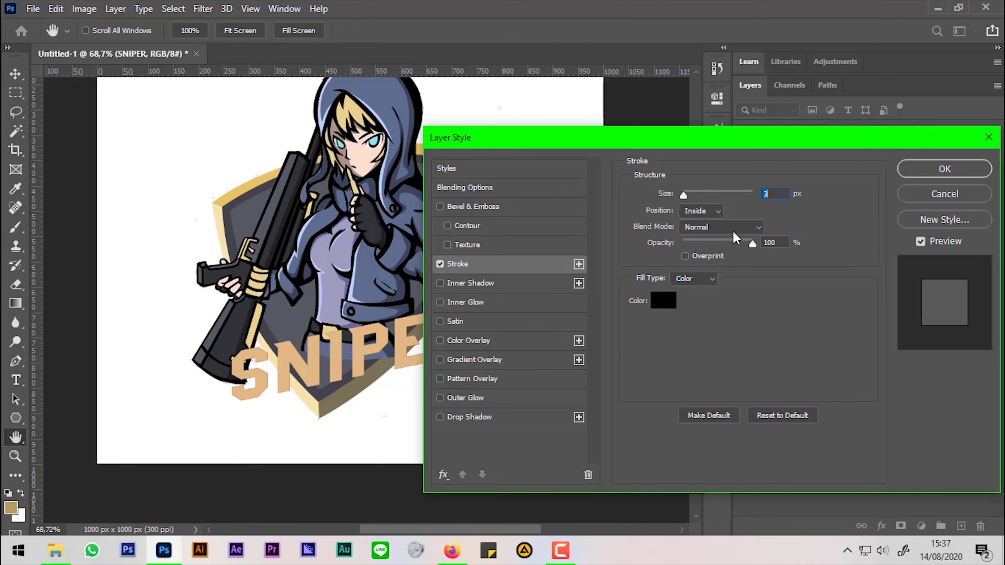
{"action": "left_click", "coordinate": [687, 196]}
{"action": "left_click_drag", "start_coordinate": [687, 196], "coordinate": [703, 202]}
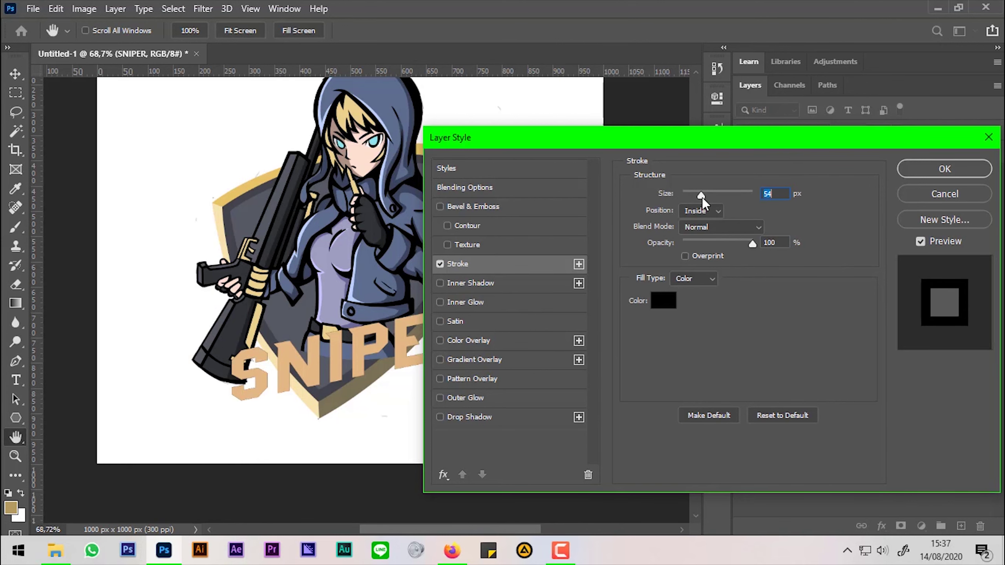
{"action": "left_click_drag", "start_coordinate": [795, 148], "coordinate": [794, 141]}
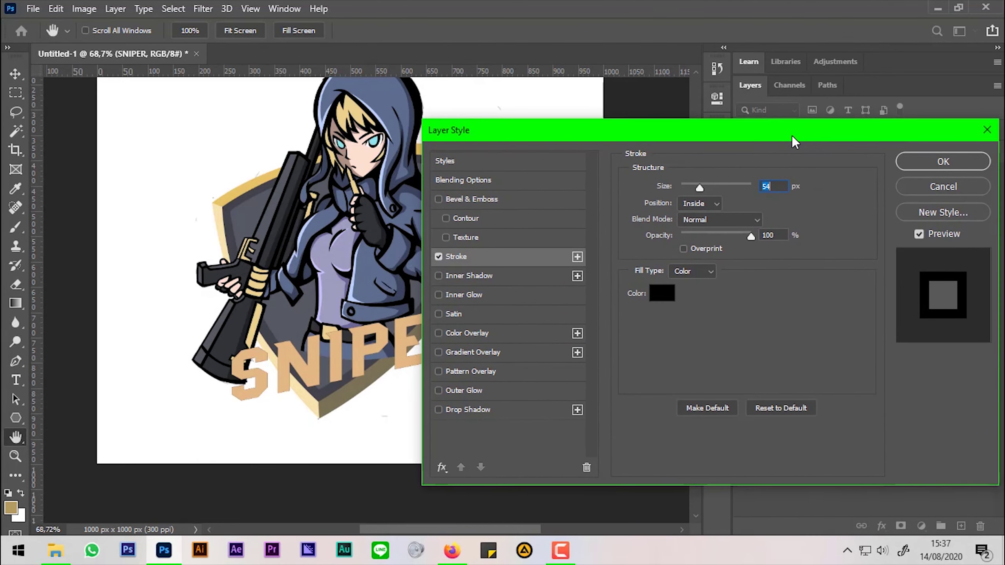
{"action": "left_click", "coordinate": [943, 161]}
{"action": "scroll", "coordinate": [359, 394], "scroll_direction": "up", "scroll_amount": 5}
{"action": "left_click", "coordinate": [744, 178]}
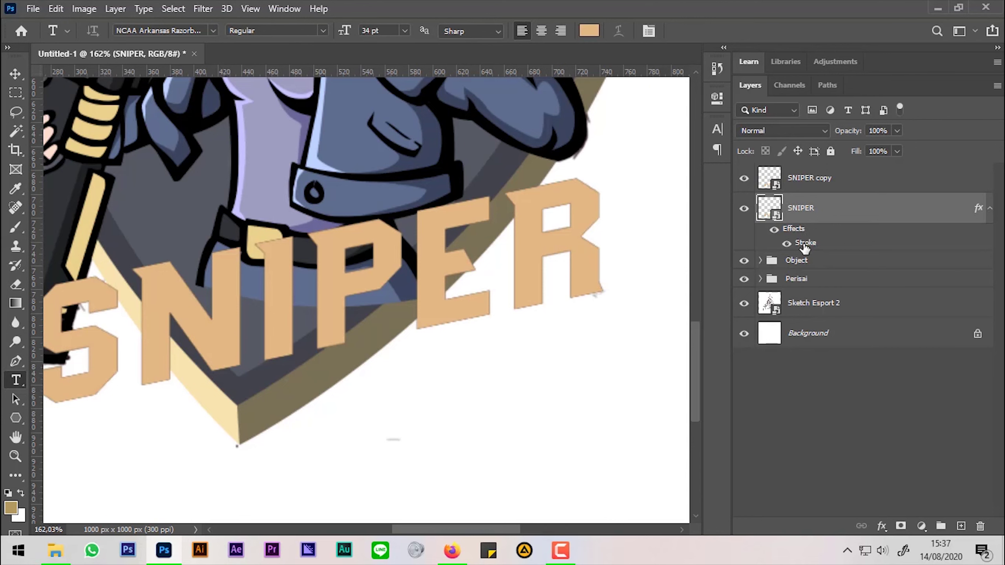
Step: Reduce the SNIPER stroke to 9 px and set its position to Outside
{"action": "double_click", "coordinate": [805, 242]}
{"action": "key", "text": "shift+Down"}
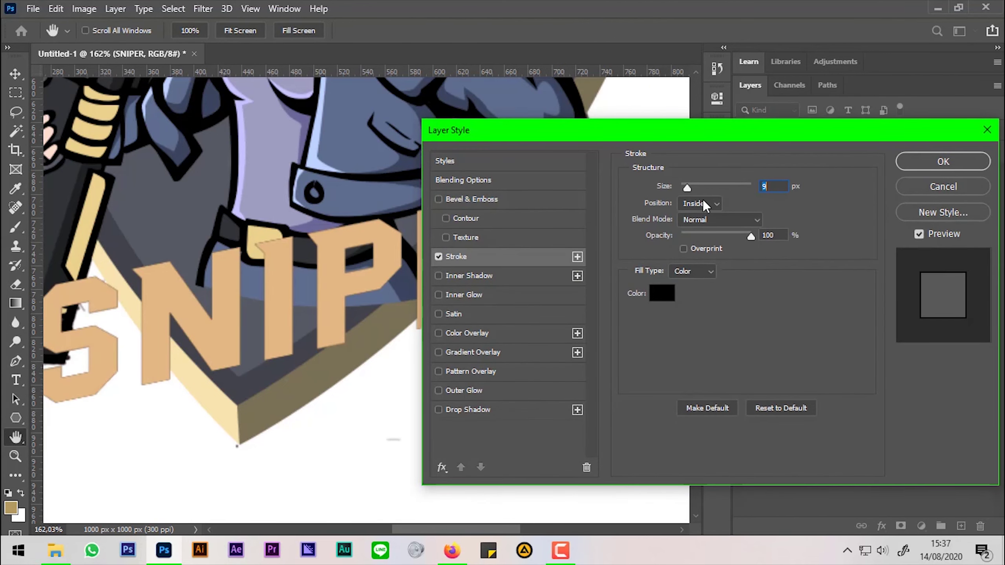
{"action": "left_click", "coordinate": [704, 203]}
{"action": "left_click", "coordinate": [702, 216]}
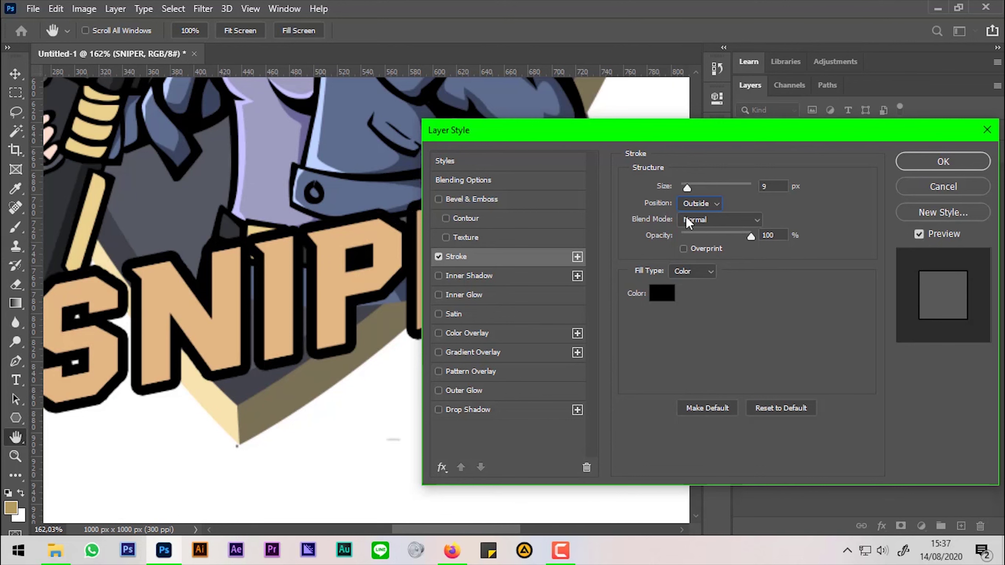
{"action": "left_click", "coordinate": [943, 162]}
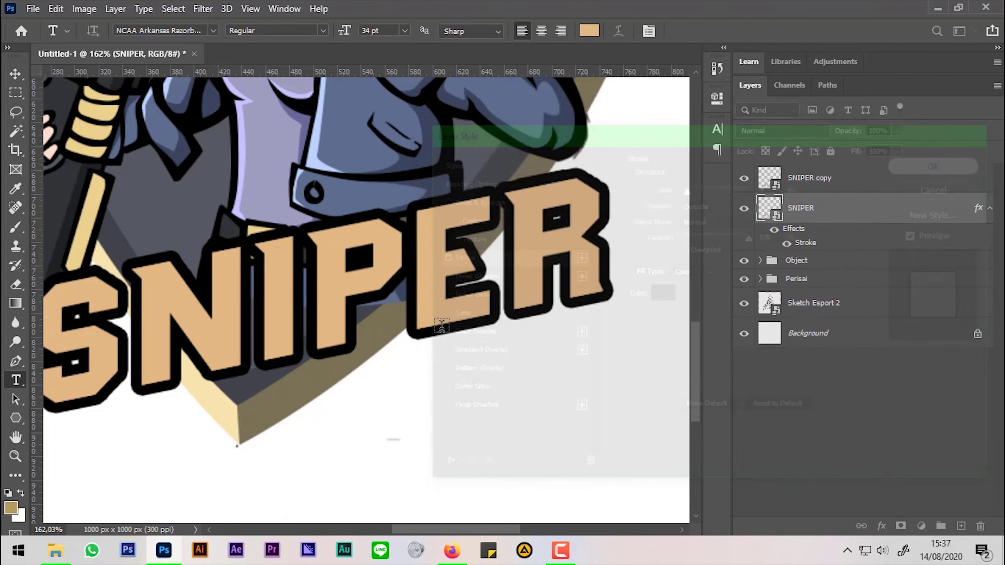
{"action": "scroll", "coordinate": [446, 335], "scroll_direction": "down", "scroll_amount": 2}
{"action": "scroll", "coordinate": [455, 356], "scroll_direction": "down", "scroll_amount": 1}
{"action": "scroll", "coordinate": [460, 366], "scroll_direction": "up", "scroll_amount": 1}
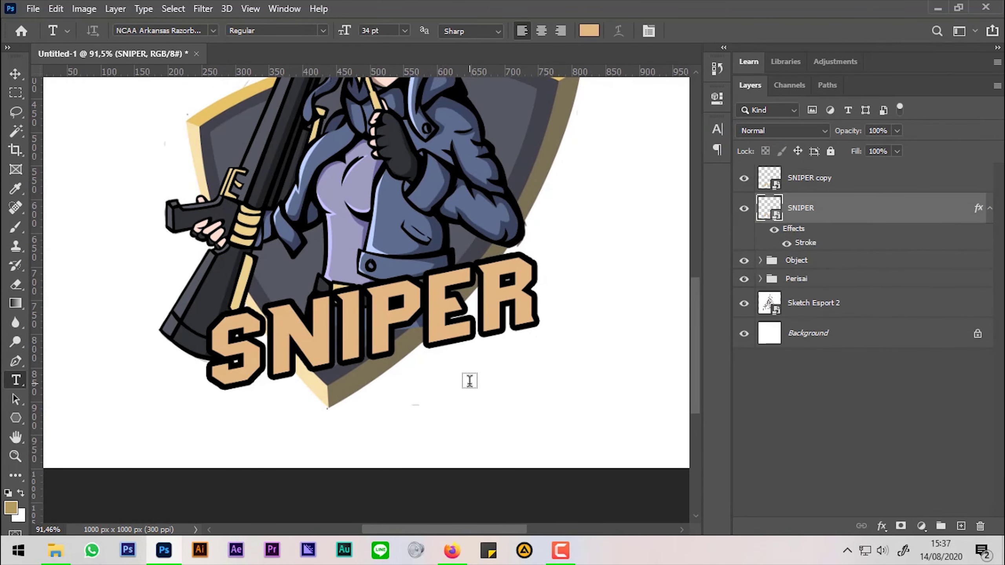
Step: Thin the stroke to 6 px and change its colour to dark red #984f4f
{"action": "double_click", "coordinate": [805, 244]}
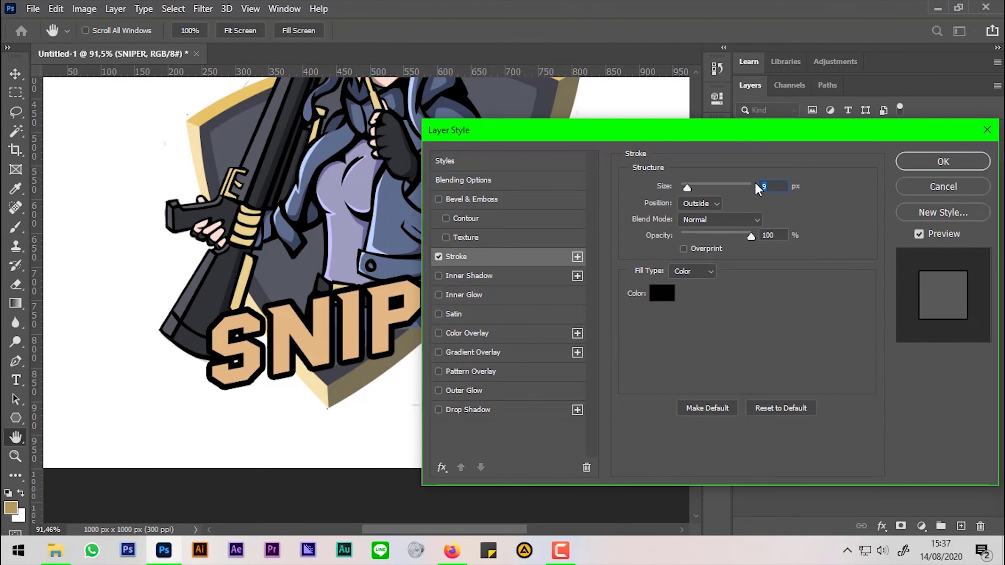
{"action": "left_click_drag", "start_coordinate": [693, 193], "coordinate": [692, 194]}
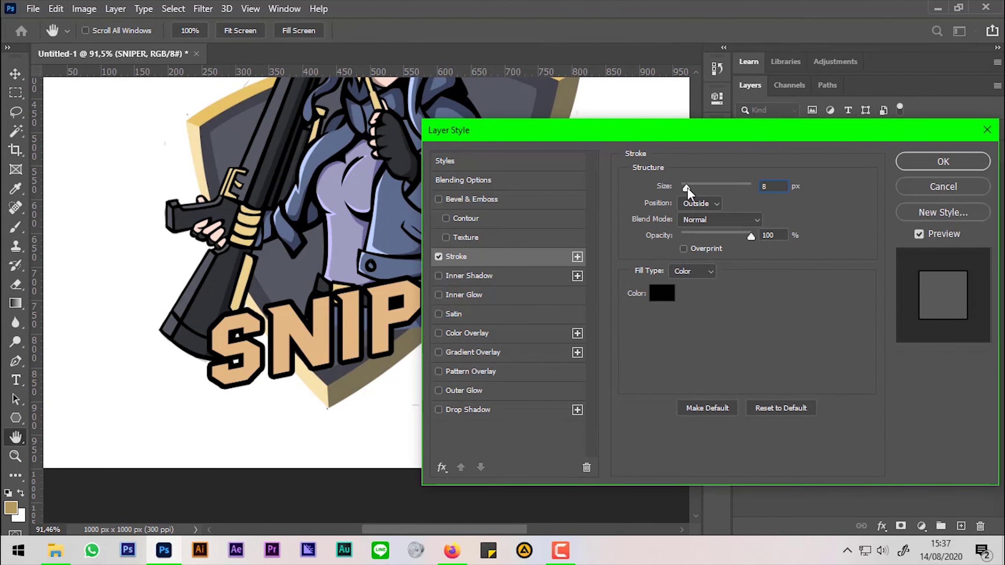
{"action": "key", "text": "Return"}
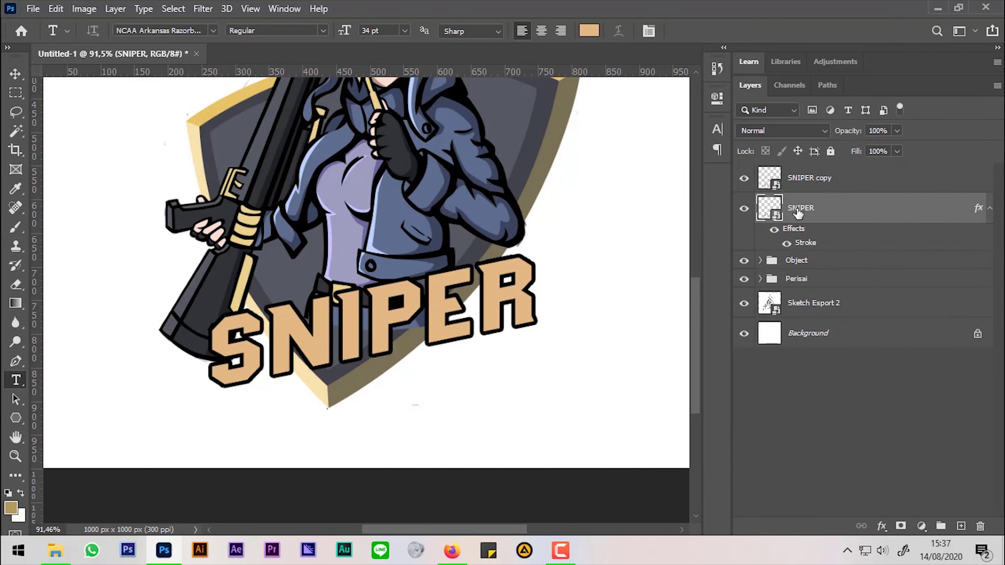
{"action": "double_click", "coordinate": [807, 244]}
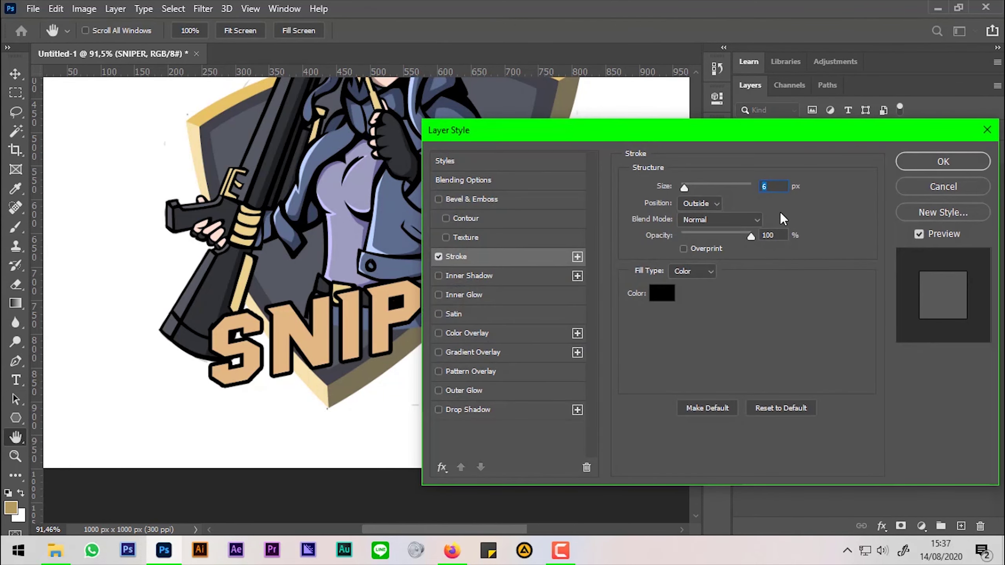
{"action": "left_click", "coordinate": [663, 293]}
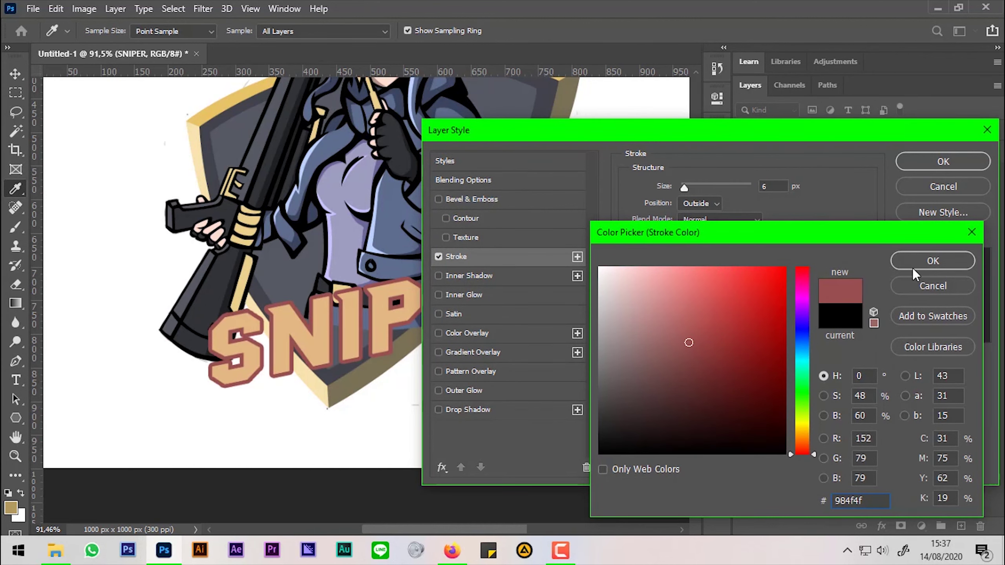
{"action": "left_click", "coordinate": [917, 260]}
{"action": "left_click", "coordinate": [942, 163]}
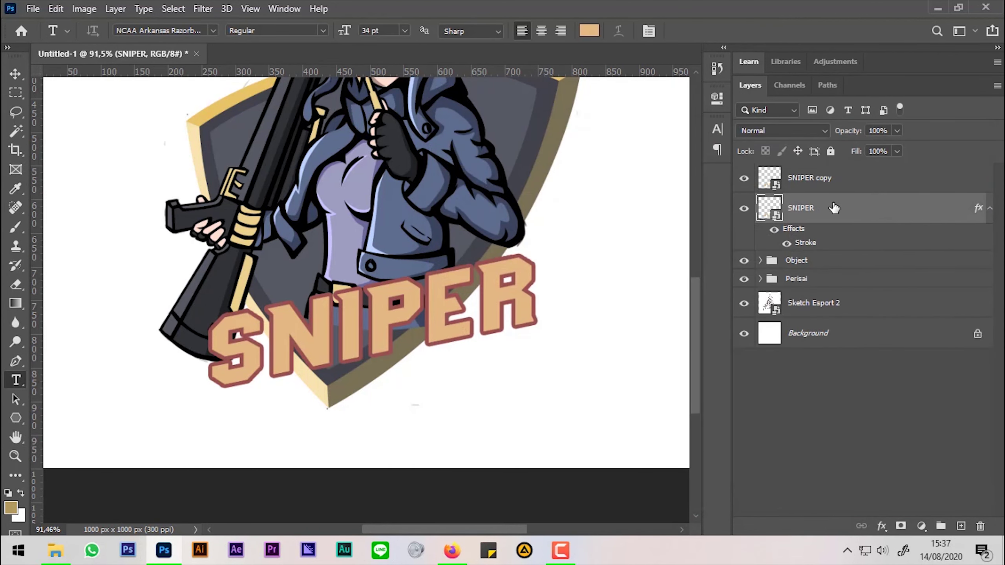
Step: Set the Pen tool to Shape mode with a black fill
{"action": "left_click", "coordinate": [16, 362]}
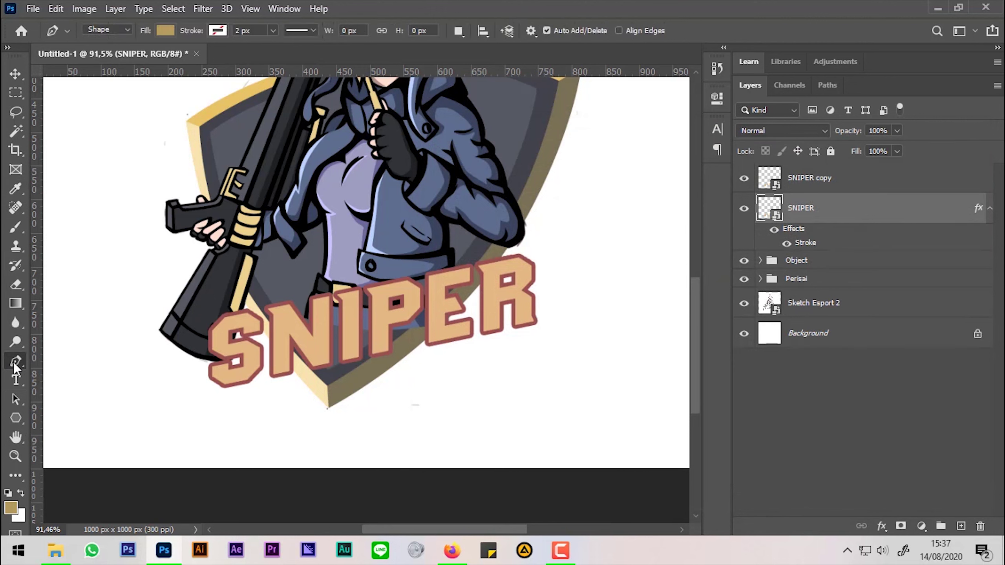
{"action": "left_click", "coordinate": [165, 31]}
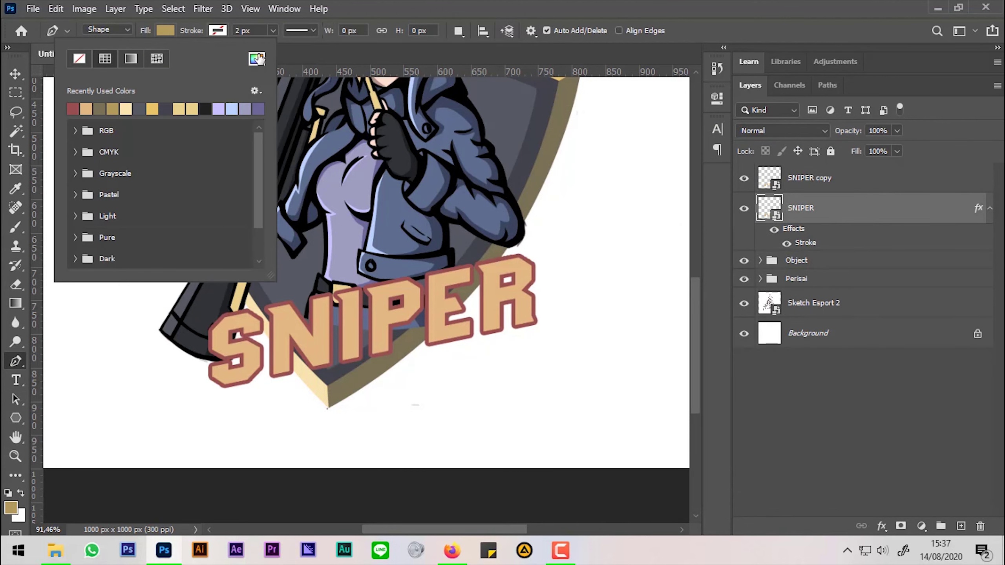
{"action": "left_click", "coordinate": [258, 59]}
{"action": "left_click_drag", "start_coordinate": [656, 422], "coordinate": [592, 463]}
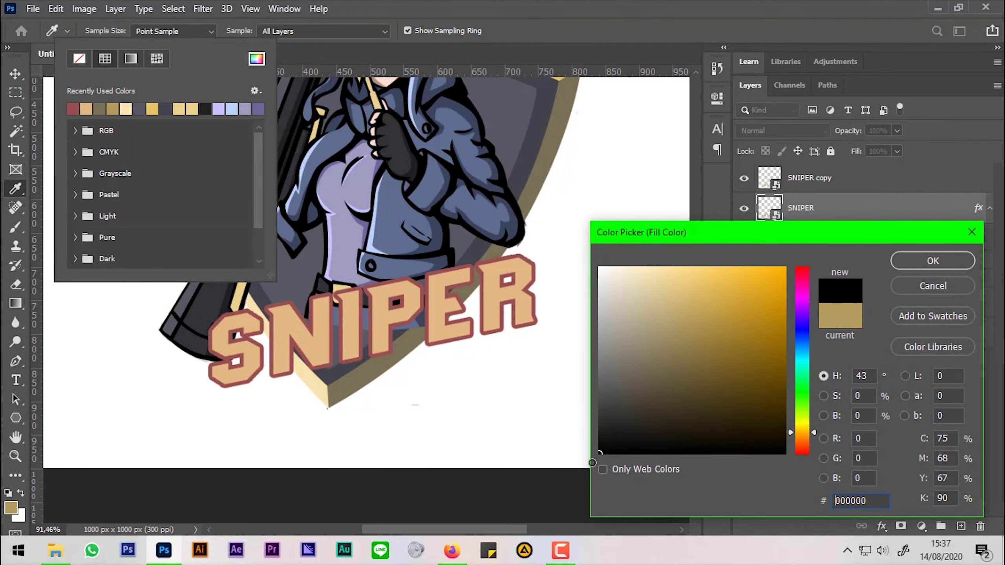
{"action": "left_click", "coordinate": [904, 260]}
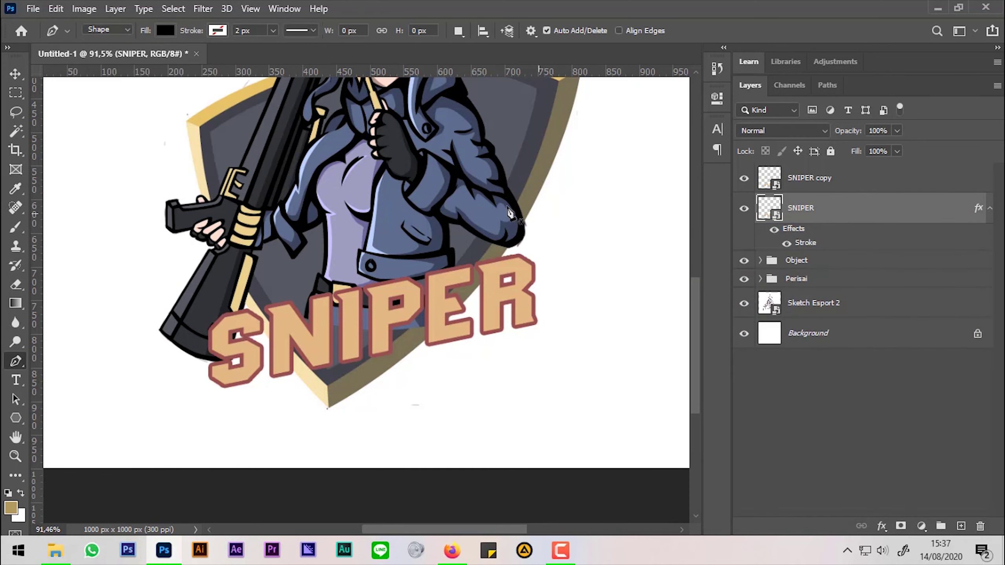
Step: Start tracing the black backing shape around SNIPER, placing corners near the R and the S
{"action": "scroll", "coordinate": [518, 257], "scroll_direction": "up", "scroll_amount": 2}
{"action": "scroll", "coordinate": [527, 285], "scroll_direction": "up", "scroll_amount": 2}
{"action": "scroll", "coordinate": [516, 314], "scroll_direction": "up", "scroll_amount": 2}
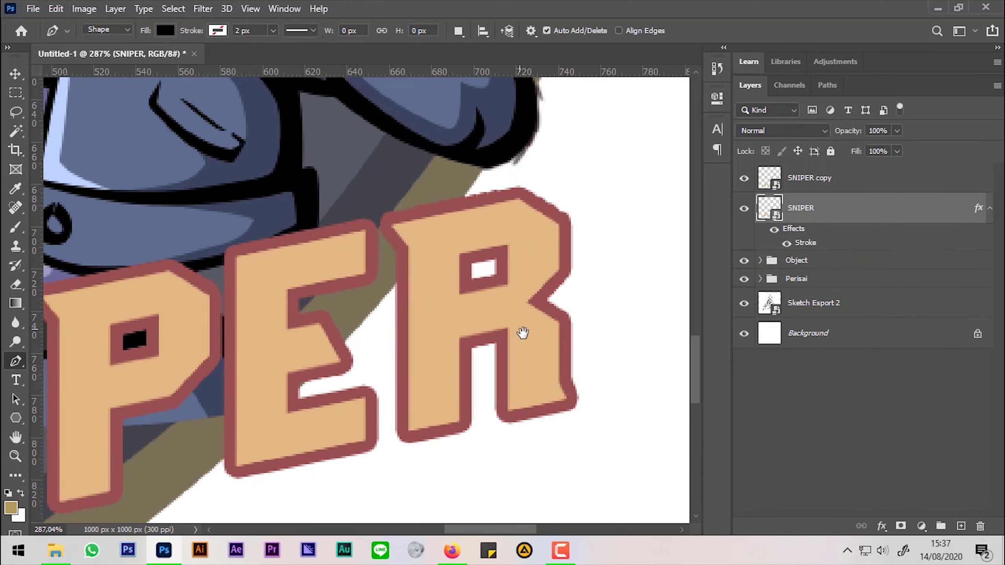
{"action": "scroll", "coordinate": [521, 330], "scroll_direction": "up", "scroll_amount": 2}
{"action": "scroll", "coordinate": [619, 341], "scroll_direction": "up", "scroll_amount": 3}
{"action": "scroll", "coordinate": [626, 346], "scroll_direction": "up", "scroll_amount": 2}
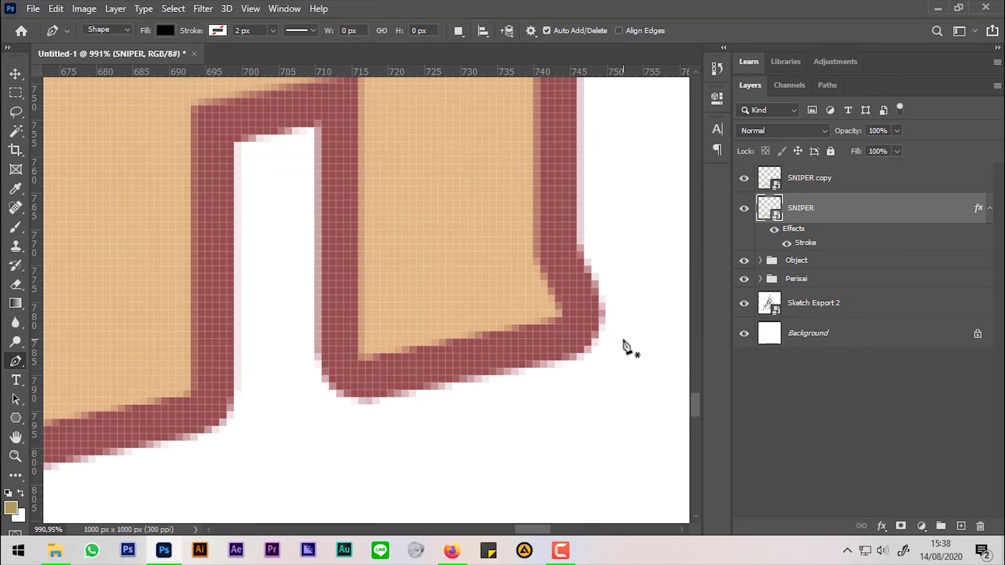
{"action": "left_click", "coordinate": [633, 341]}
{"action": "scroll", "coordinate": [613, 297], "scroll_direction": "down", "scroll_amount": 6}
{"action": "scroll", "coordinate": [258, 314], "scroll_direction": "up", "scroll_amount": 3}
{"action": "left_click", "coordinate": [257, 314]}
{"action": "scroll", "coordinate": [221, 324], "scroll_direction": "down", "scroll_amount": 3}
{"action": "scroll", "coordinate": [641, 234], "scroll_direction": "up", "scroll_amount": 3}
{"action": "scroll", "coordinate": [224, 392], "scroll_direction": "down", "scroll_amount": 5}
{"action": "scroll", "coordinate": [228, 341], "scroll_direction": "up", "scroll_amount": 4}
{"action": "left_click", "coordinate": [221, 328]}
{"action": "scroll", "coordinate": [206, 292], "scroll_direction": "down", "scroll_amount": 2}
{"action": "scroll", "coordinate": [218, 303], "scroll_direction": "down", "scroll_amount": 2}
{"action": "scroll", "coordinate": [265, 270], "scroll_direction": "up", "scroll_amount": 5}
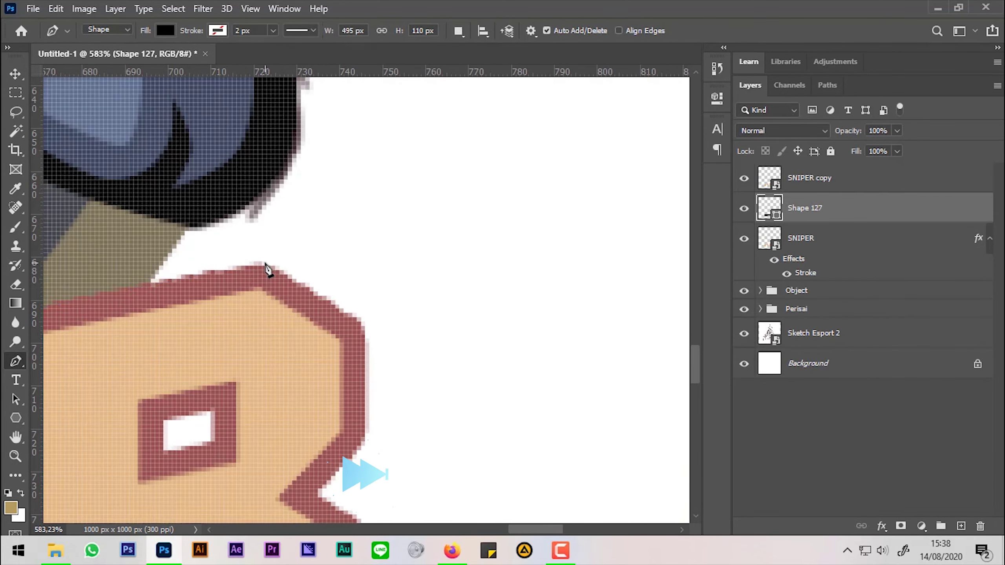
Step: Continue the outline down the R's right edge, close Shape 127, and set 100% opacity
{"action": "left_click", "coordinate": [266, 262]}
{"action": "left_click", "coordinate": [362, 327]}
{"action": "left_click_drag", "start_coordinate": [851, 131], "coordinate": [827, 131]}
{"action": "scroll", "coordinate": [356, 317], "scroll_direction": "down", "scroll_amount": 5}
{"action": "left_click", "coordinate": [365, 283]}
{"action": "left_click", "coordinate": [415, 318]}
{"action": "left_click", "coordinate": [415, 446]}
{"action": "left_click", "coordinate": [455, 502]}
{"action": "scroll", "coordinate": [455, 475], "scroll_direction": "down", "scroll_amount": 3}
{"action": "scroll", "coordinate": [447, 420], "scroll_direction": "down", "scroll_amount": 2}
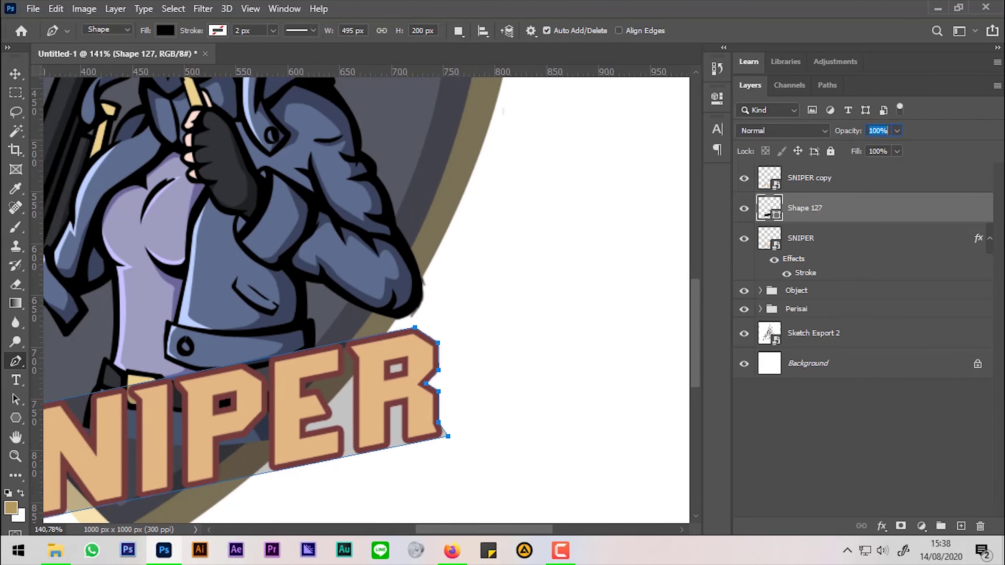
{"action": "left_click_drag", "start_coordinate": [848, 132], "coordinate": [1002, 147]}
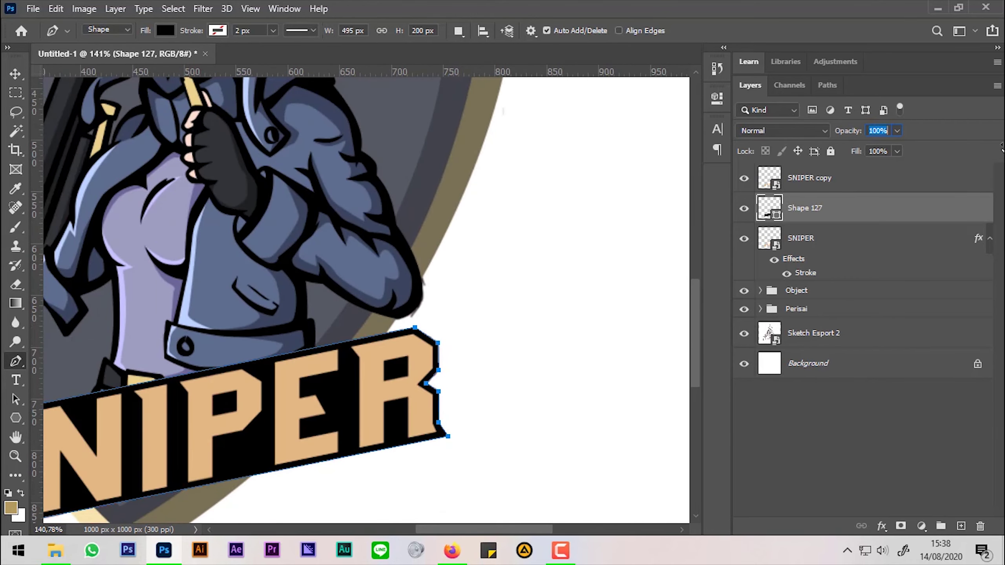
Step: Delete the red-stroked SNIPER layer and add an empty Layer 3 above SNIPER copy
{"action": "left_click", "coordinate": [858, 240]}
{"action": "left_click_drag", "start_coordinate": [799, 241], "coordinate": [980, 524]}
{"action": "scroll", "coordinate": [440, 364], "scroll_direction": "down", "scroll_amount": 3}
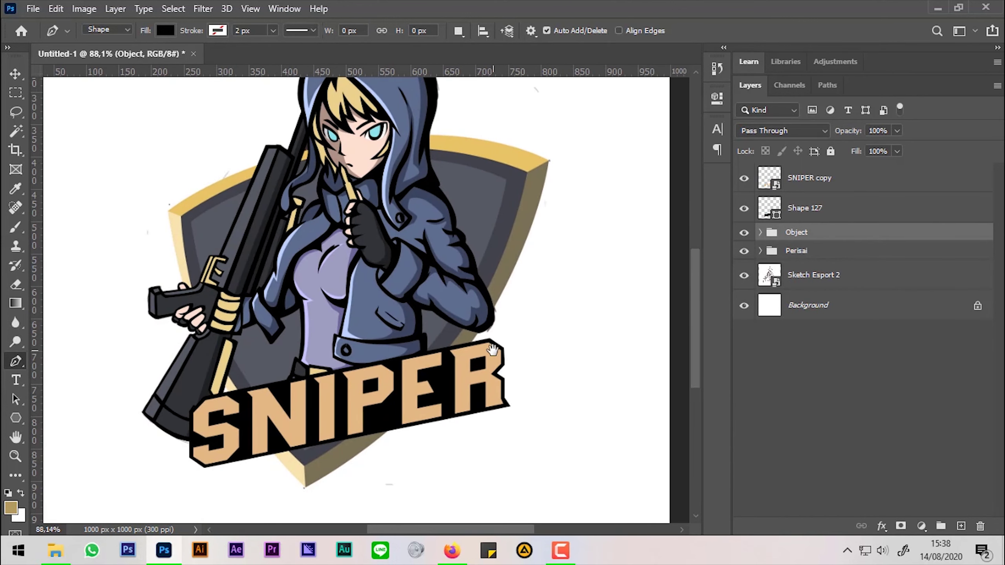
{"action": "left_click", "coordinate": [854, 184]}
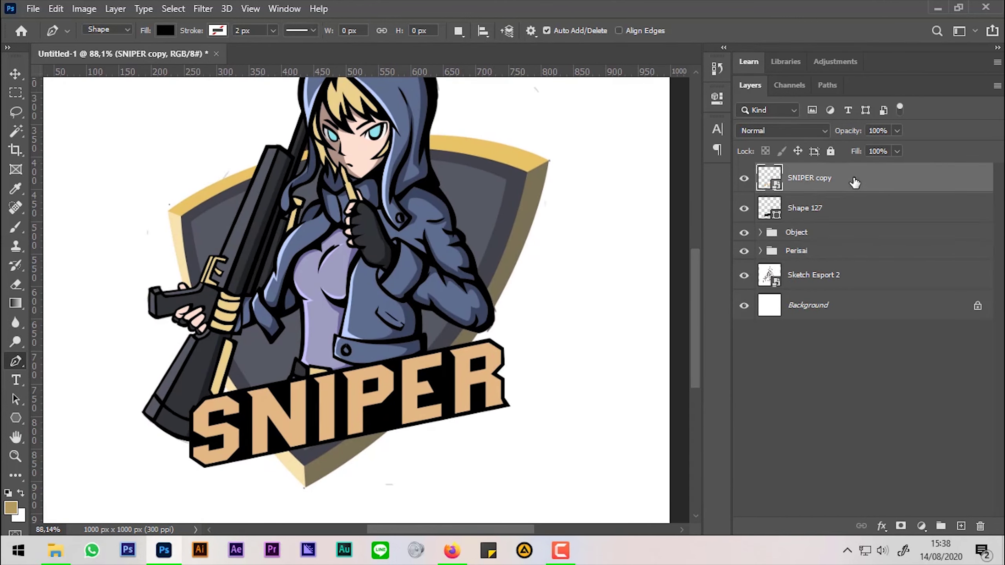
{"action": "left_click", "coordinate": [744, 179]}
{"action": "left_click", "coordinate": [961, 526]}
Step: Draw a rectangular selection around the SNIPER text on Layer 3
{"action": "left_click", "coordinate": [15, 93]}
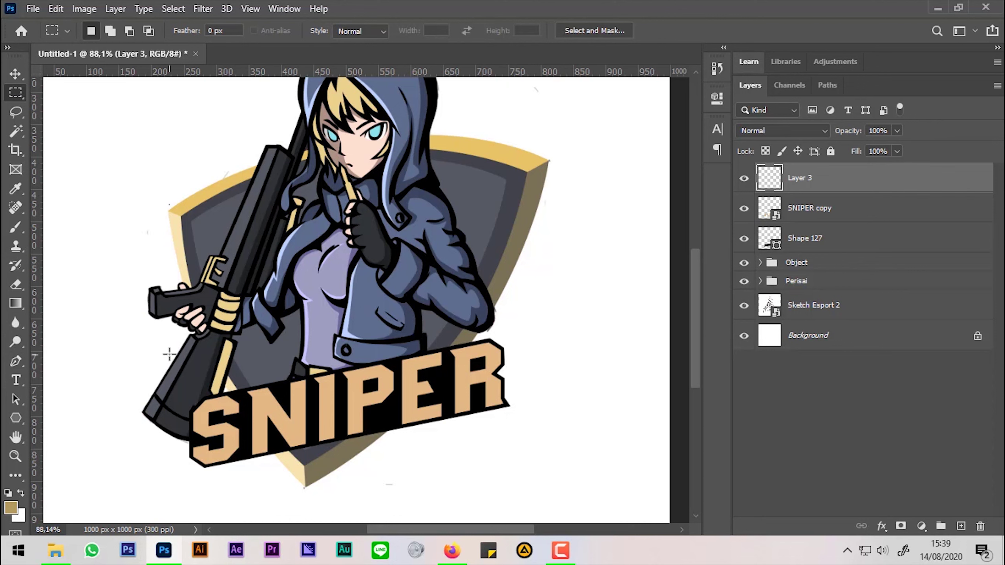
{"action": "left_click_drag", "start_coordinate": [164, 338], "coordinate": [391, 467]}
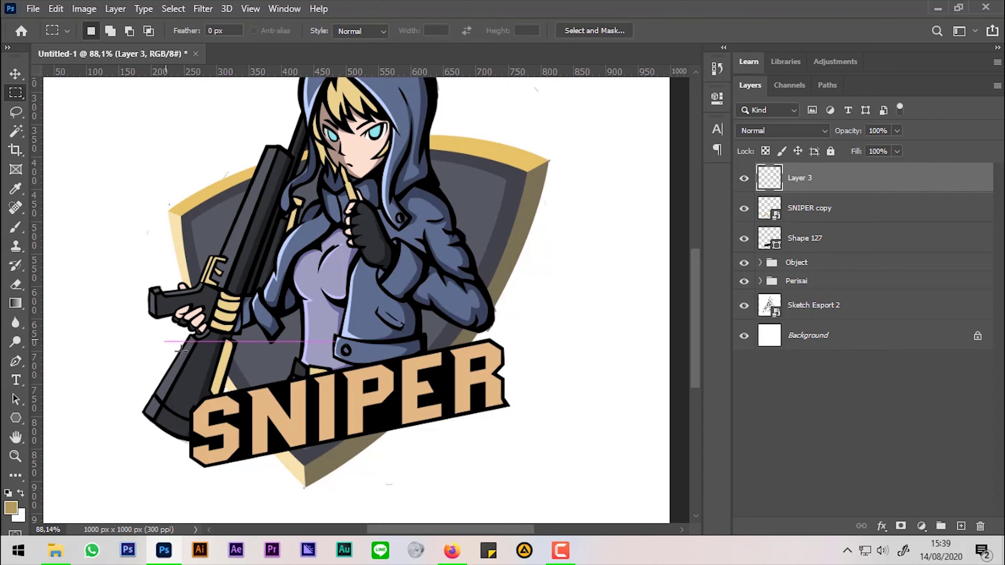
{"action": "left_click_drag", "start_coordinate": [391, 467], "coordinate": [531, 467]}
{"action": "left_click", "coordinate": [530, 467]}
{"action": "key", "text": "ctrl+z"}
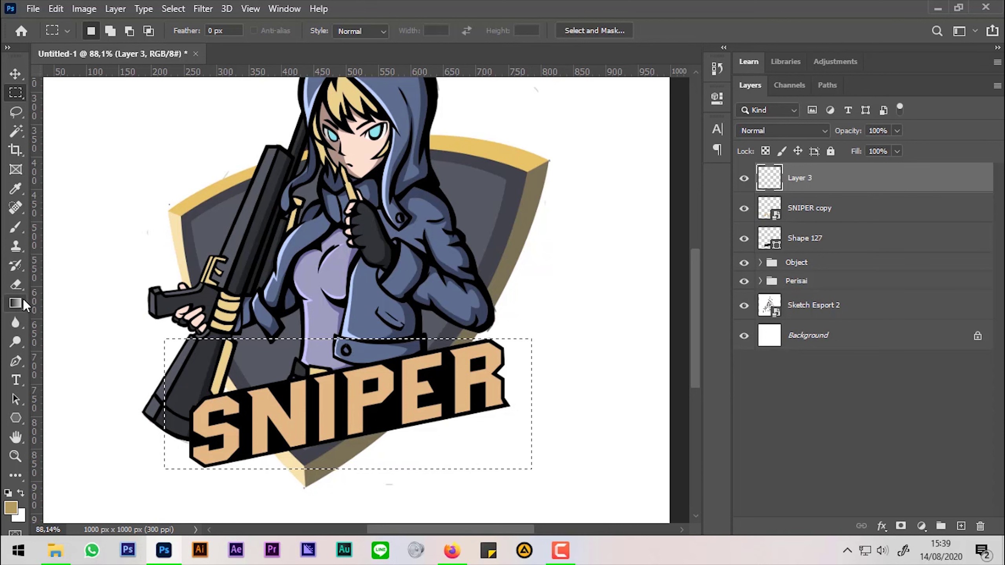
Step: Fill the selection with a white-to-transparent gradient rising from the bottom, then deselect
{"action": "left_click", "coordinate": [16, 302]}
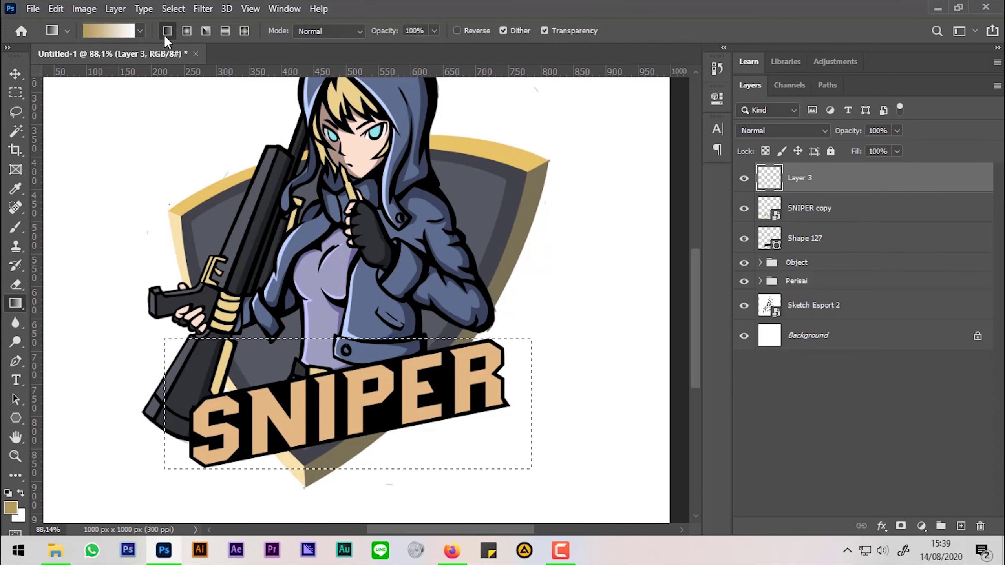
{"action": "left_click", "coordinate": [141, 31]}
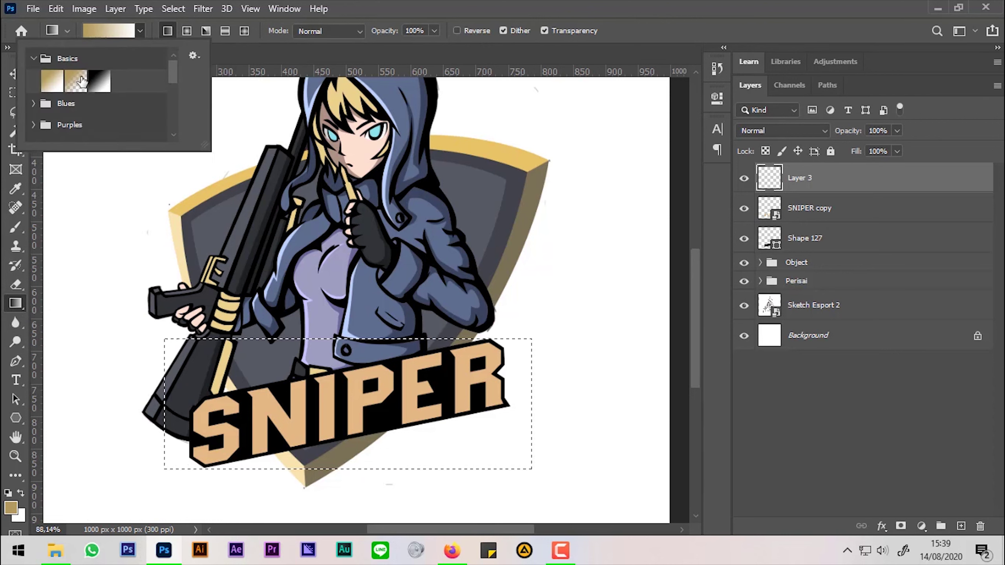
{"action": "left_click", "coordinate": [72, 85]}
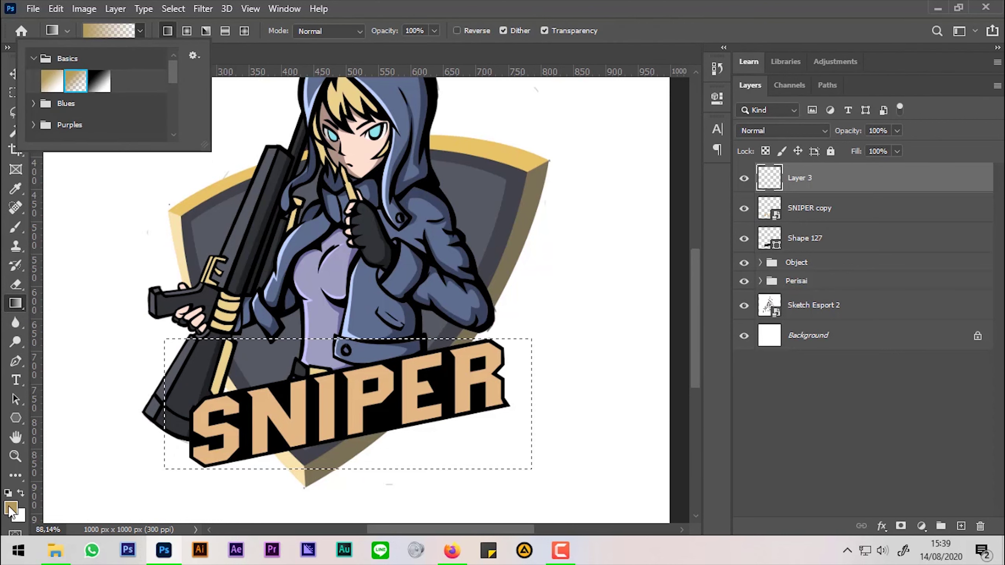
{"action": "left_click", "coordinate": [11, 508]}
{"action": "left_click", "coordinate": [571, 246]}
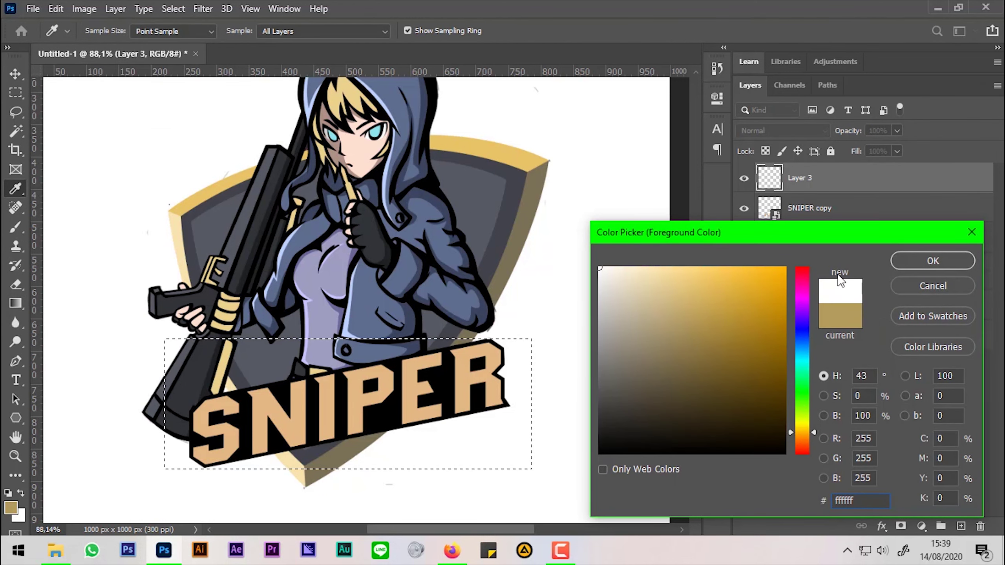
{"action": "left_click", "coordinate": [916, 263]}
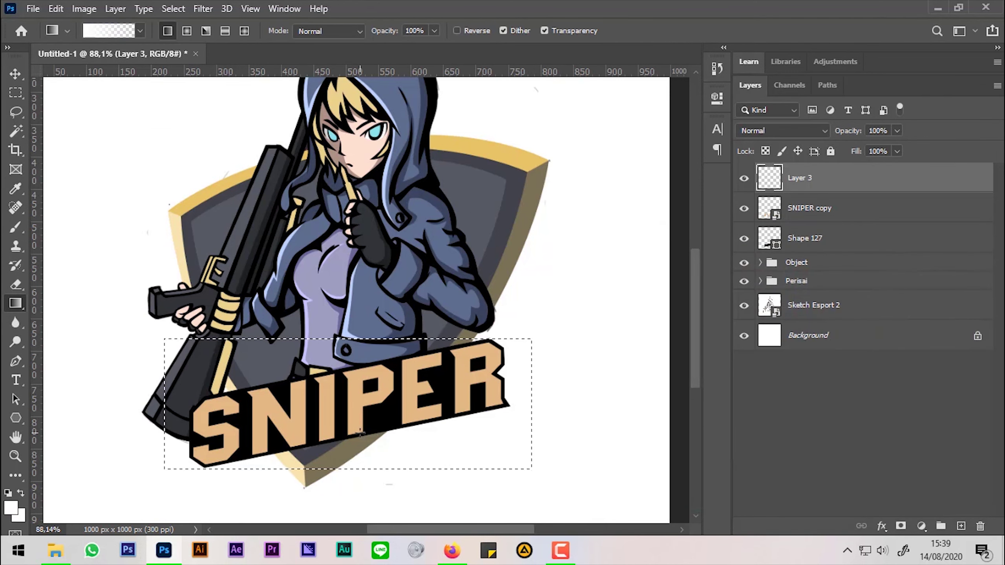
{"action": "mouse_move", "coordinate": [362, 469]}
{"action": "left_mouse_down"}
{"action": "mouse_move", "coordinate": [366, 413]}
{"action": "mouse_move", "coordinate": [353, 398]}
{"action": "left_mouse_up"}
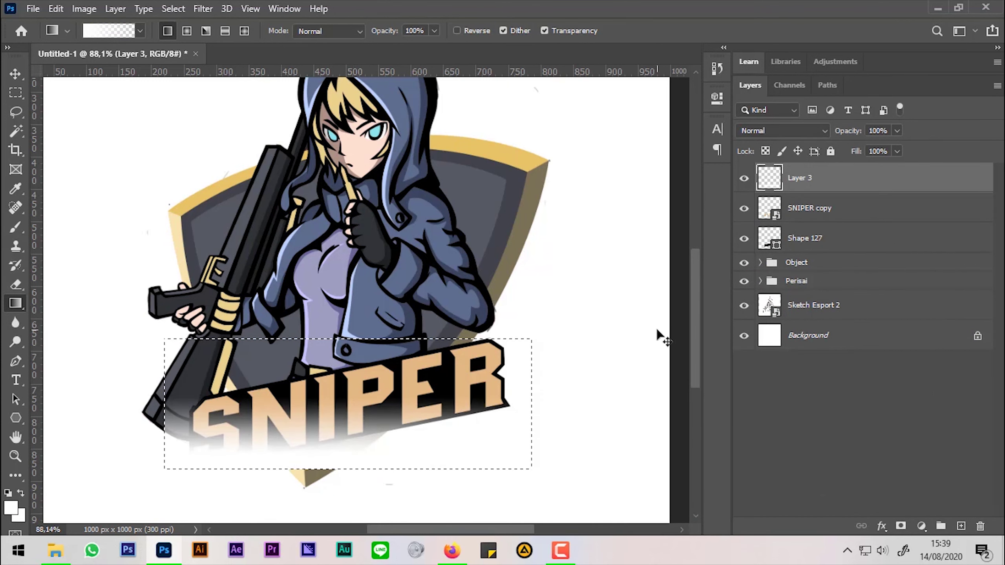
{"action": "key", "text": "ctrl+d"}
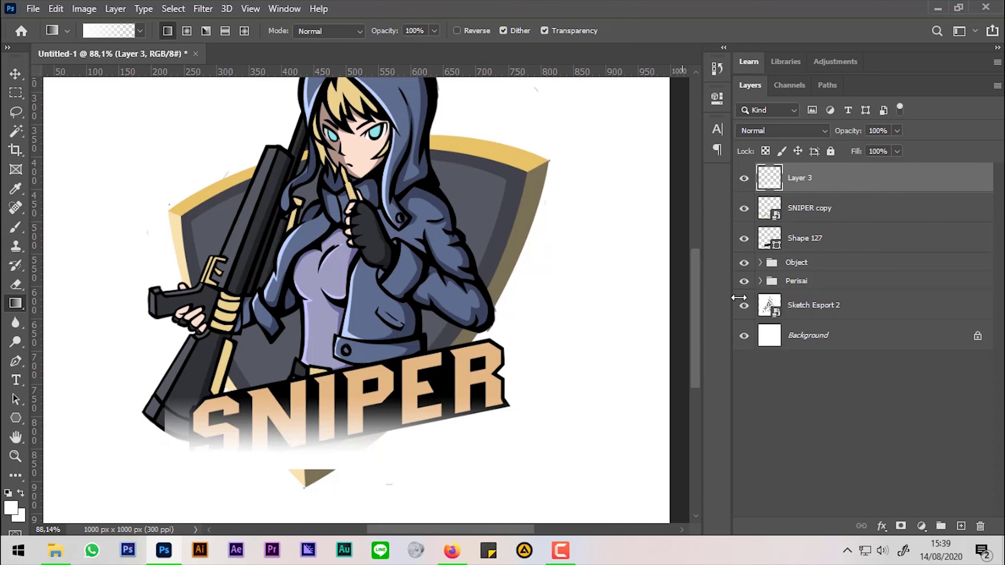
Step: Clip the gradient layer to SNIPER copy and convert it to a smart object
{"action": "left_click_drag", "start_coordinate": [876, 193], "coordinate": [883, 189]}
{"action": "left_click", "coordinate": [883, 189], "text": "alt"}
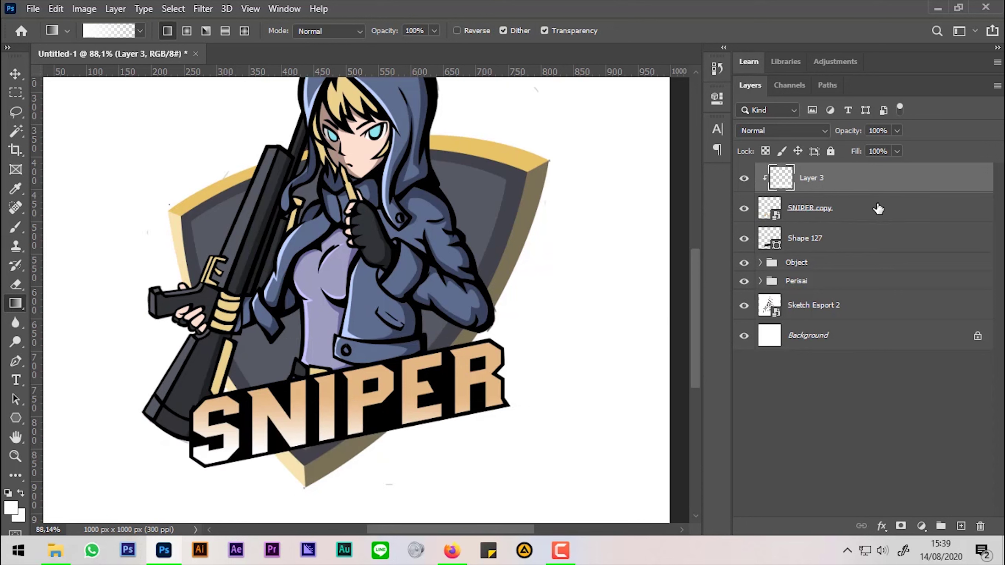
{"action": "left_click", "coordinate": [877, 208]}
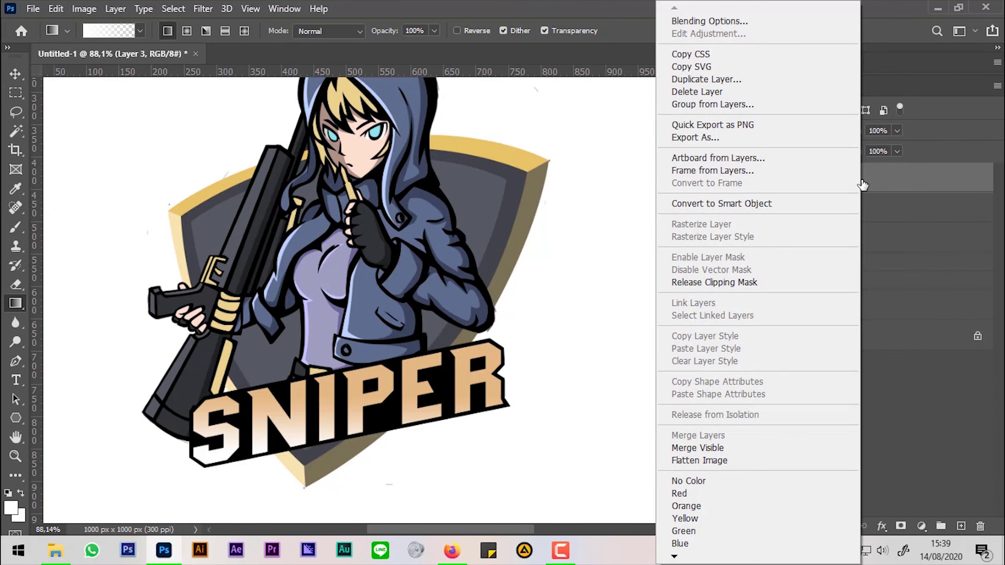
{"action": "right_click", "coordinate": [863, 185]}
{"action": "left_click", "coordinate": [797, 204]}
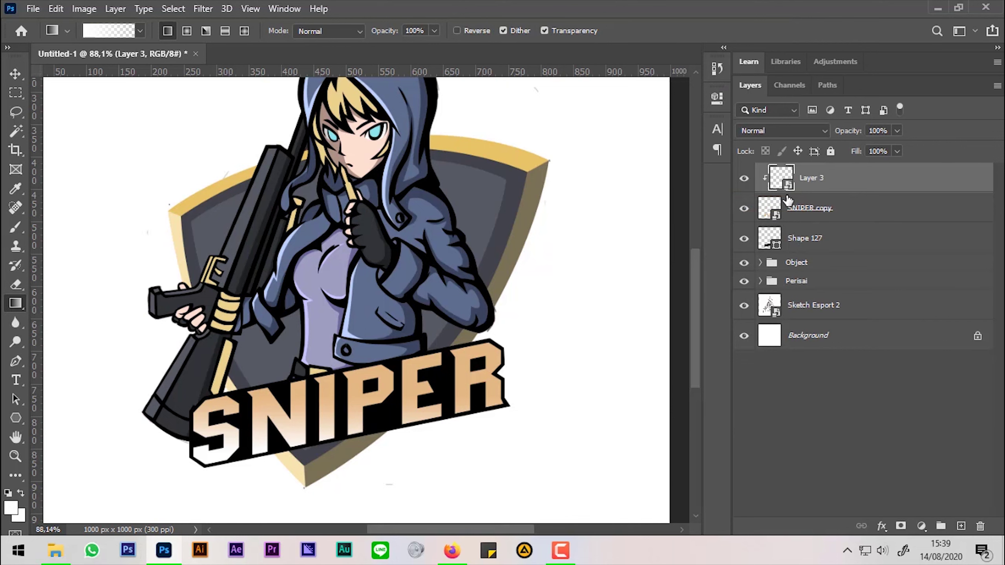
Step: Rotate the gradient about -11° and shrink it to fit the slanted SNIPER letters
{"action": "key", "text": "ctrl+t"}
{"action": "scroll", "coordinate": [499, 447], "scroll_direction": "up", "scroll_amount": 5}
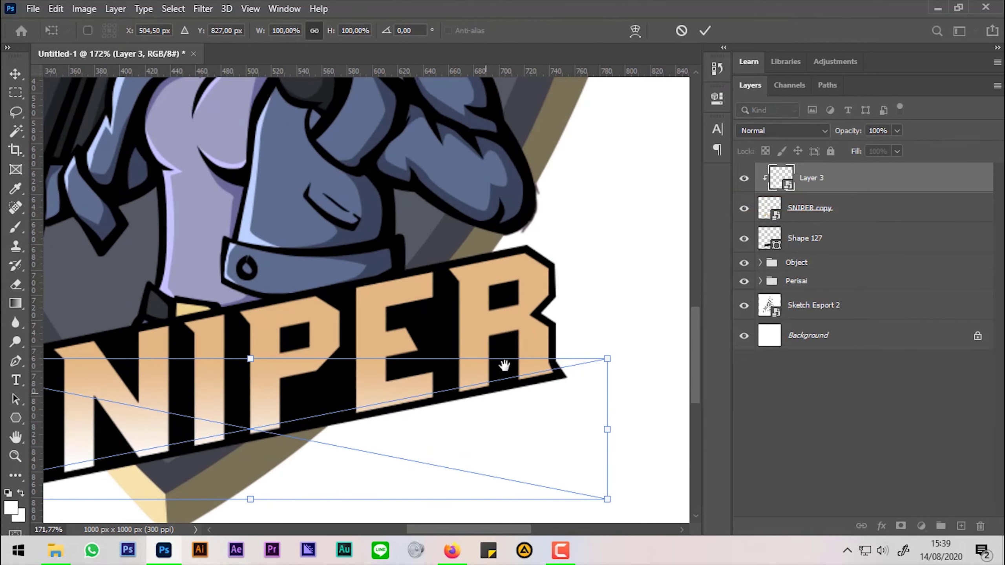
{"action": "left_click_drag", "start_coordinate": [587, 231], "coordinate": [303, 402]}
{"action": "scroll", "coordinate": [304, 402], "scroll_direction": "down", "scroll_amount": 3}
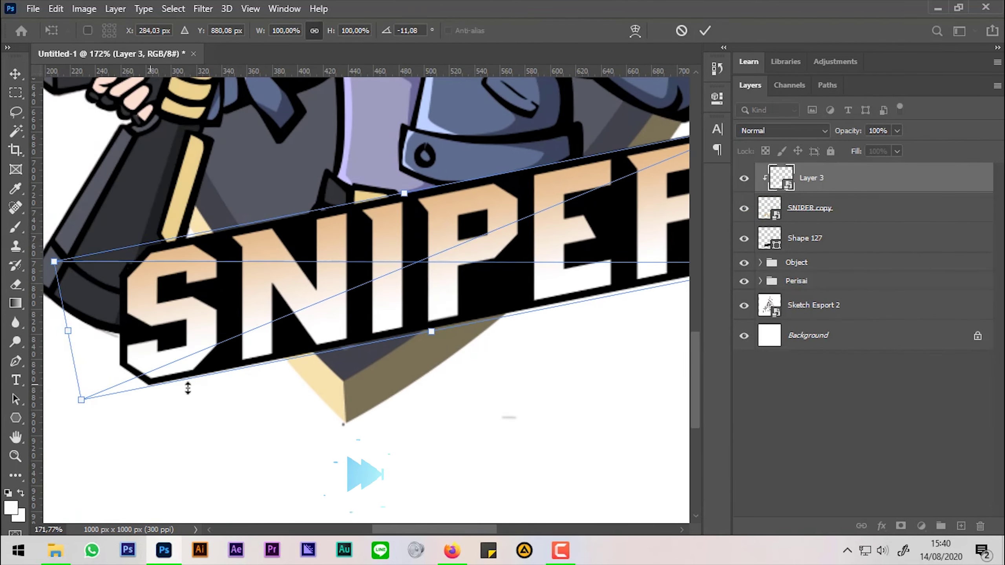
{"action": "left_click_drag", "start_coordinate": [589, 253], "coordinate": [595, 240]}
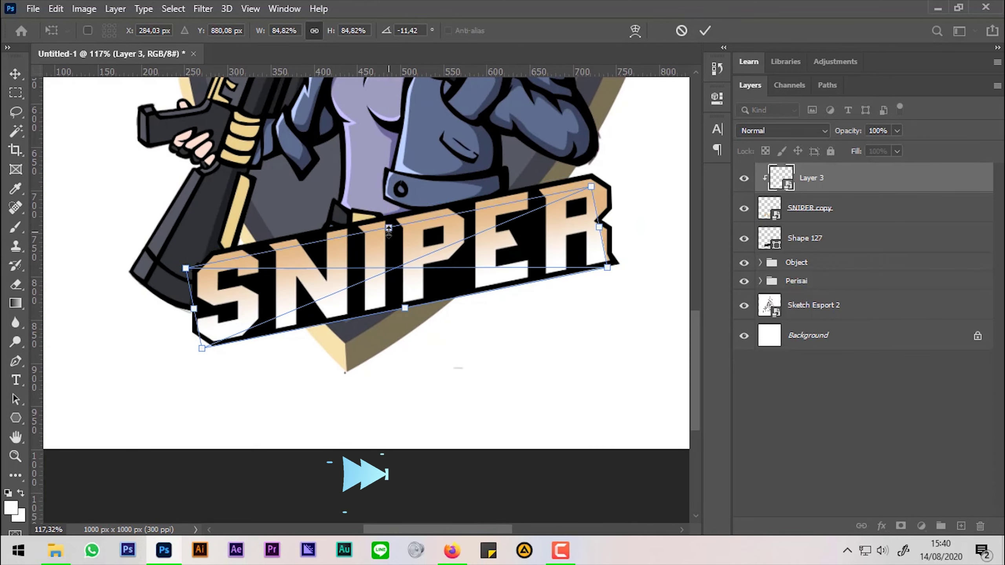
{"action": "left_click_drag", "start_coordinate": [387, 213], "coordinate": [402, 273]}
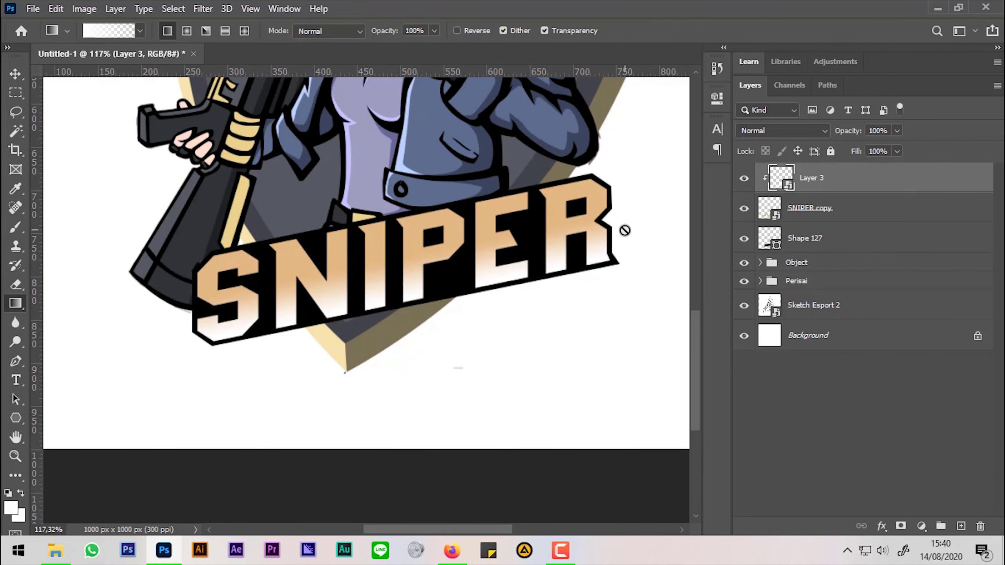
{"action": "left_click", "coordinate": [747, 219]}
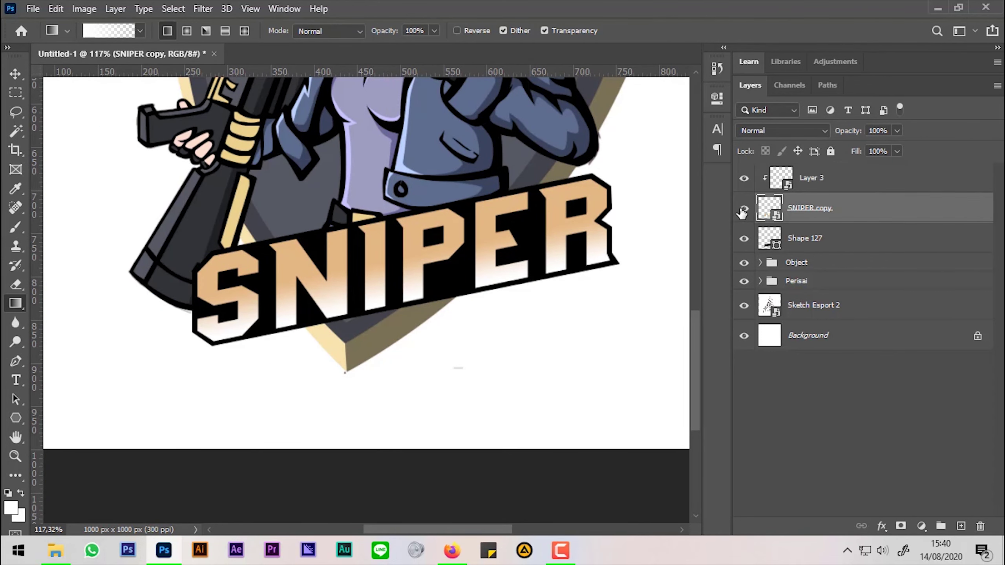
Step: Give SNIPER copy a 4 px white Stroke effect positioned Inside
{"action": "left_click", "coordinate": [882, 526]}
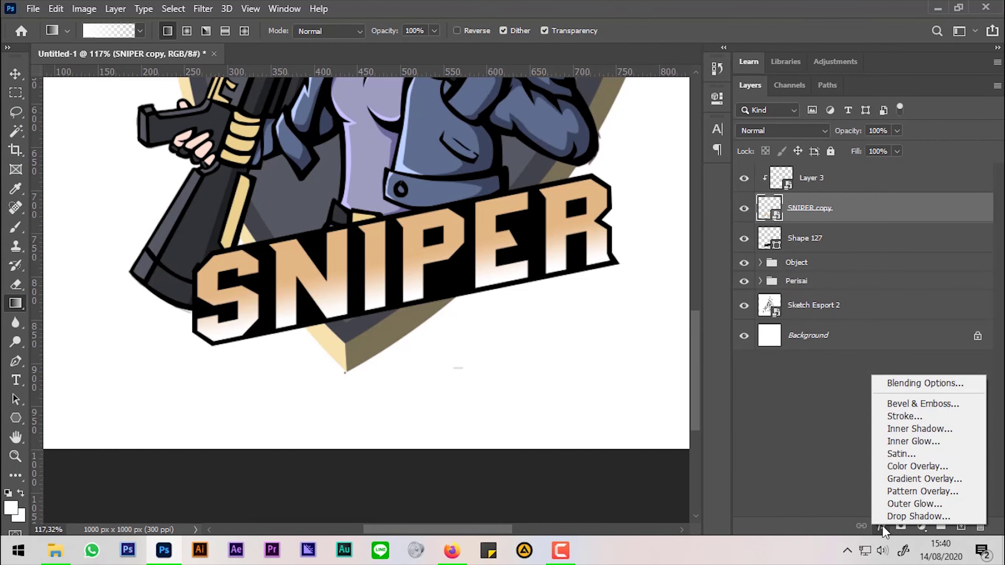
{"action": "left_click", "coordinate": [923, 416]}
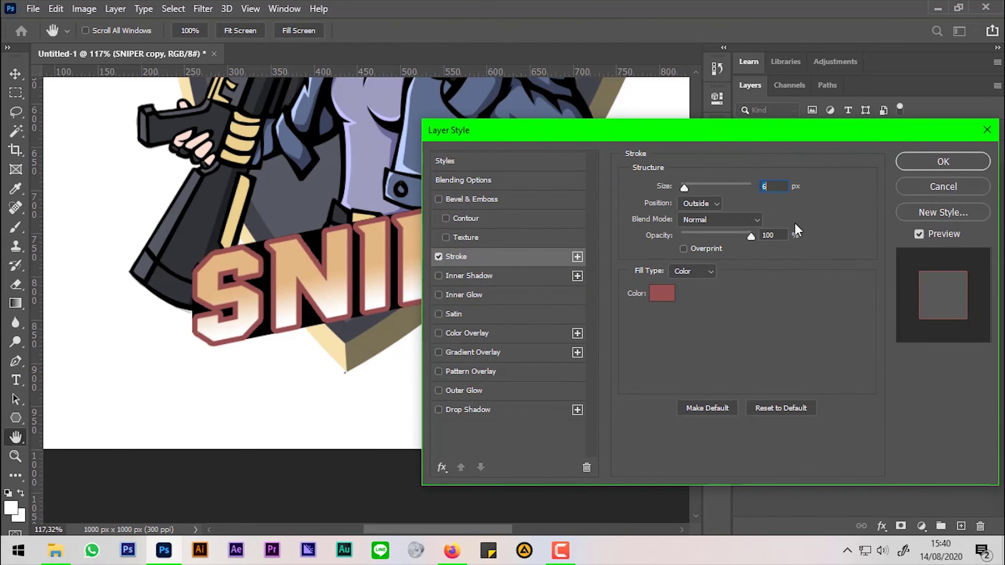
{"action": "left_click", "coordinate": [713, 202]}
{"action": "left_click", "coordinate": [720, 231]}
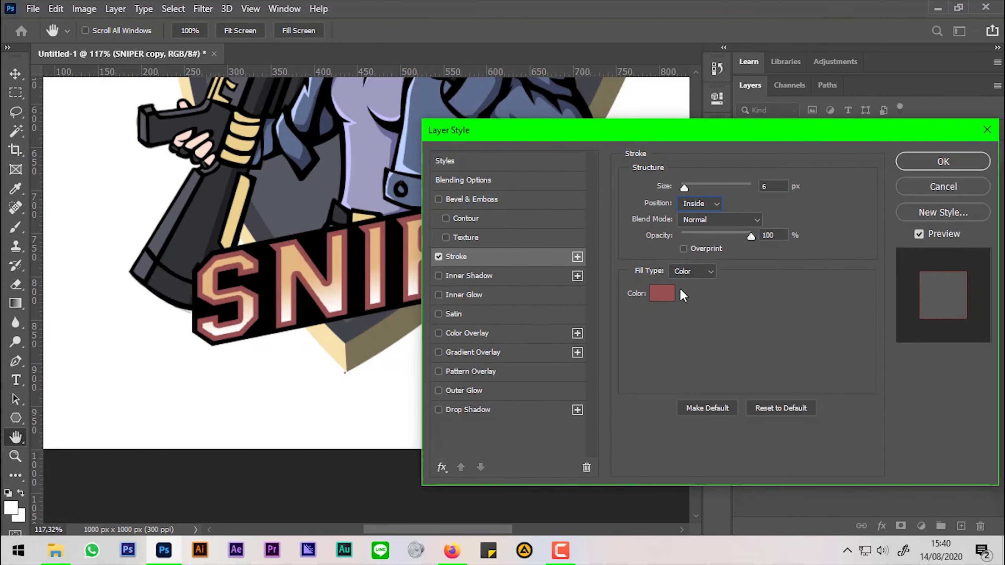
{"action": "left_click", "coordinate": [661, 293]}
{"action": "left_click", "coordinate": [600, 268]}
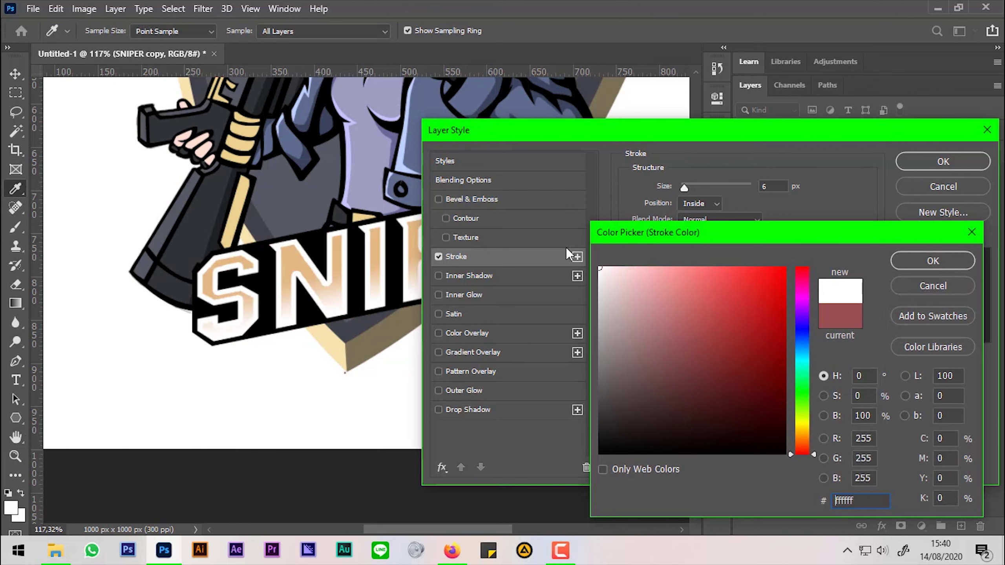
{"action": "left_click", "coordinate": [933, 261]}
{"action": "left_click_drag", "start_coordinate": [683, 188], "coordinate": [683, 189]}
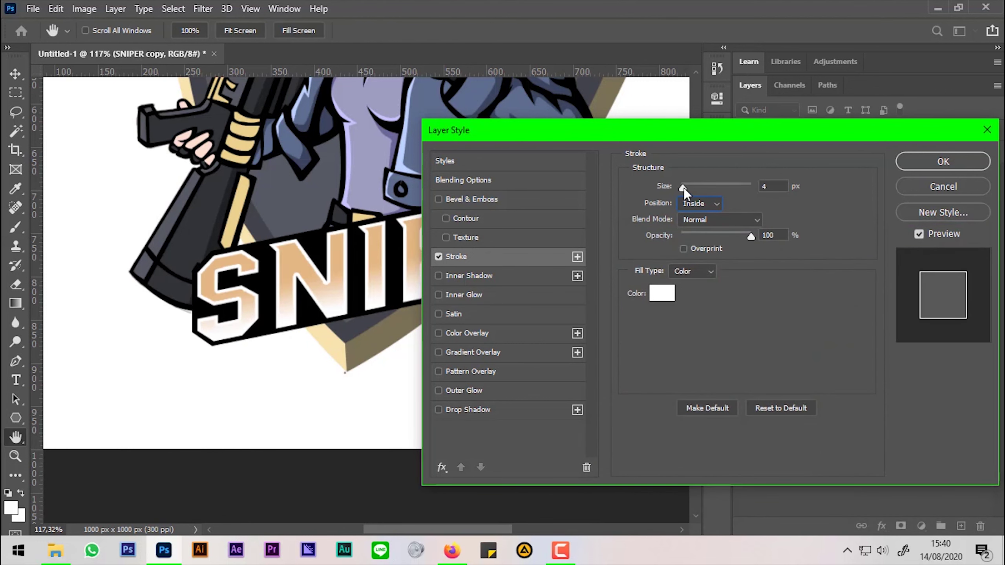
{"action": "left_click", "coordinate": [965, 162]}
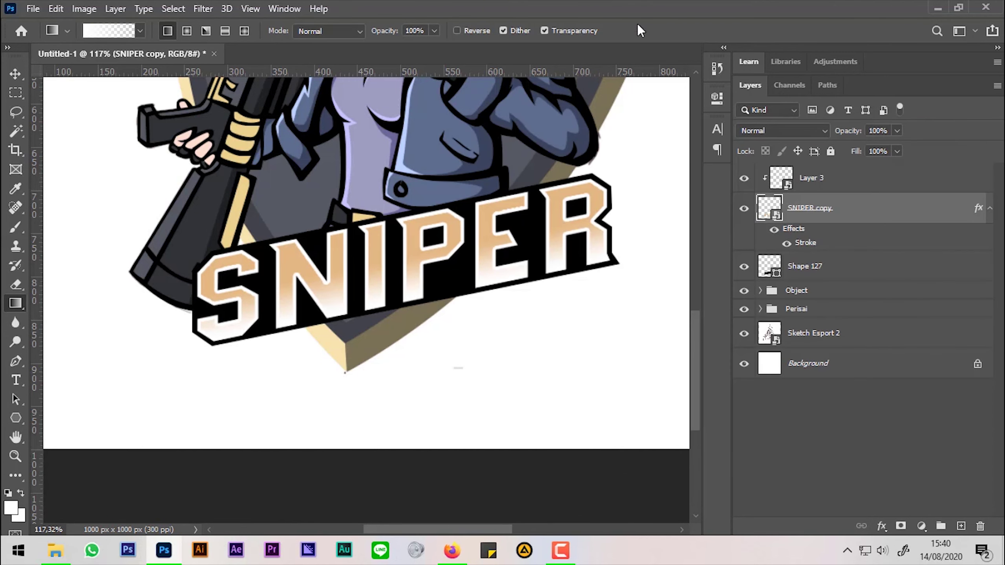
{"action": "scroll", "coordinate": [487, 335], "scroll_direction": "down", "scroll_amount": 5}
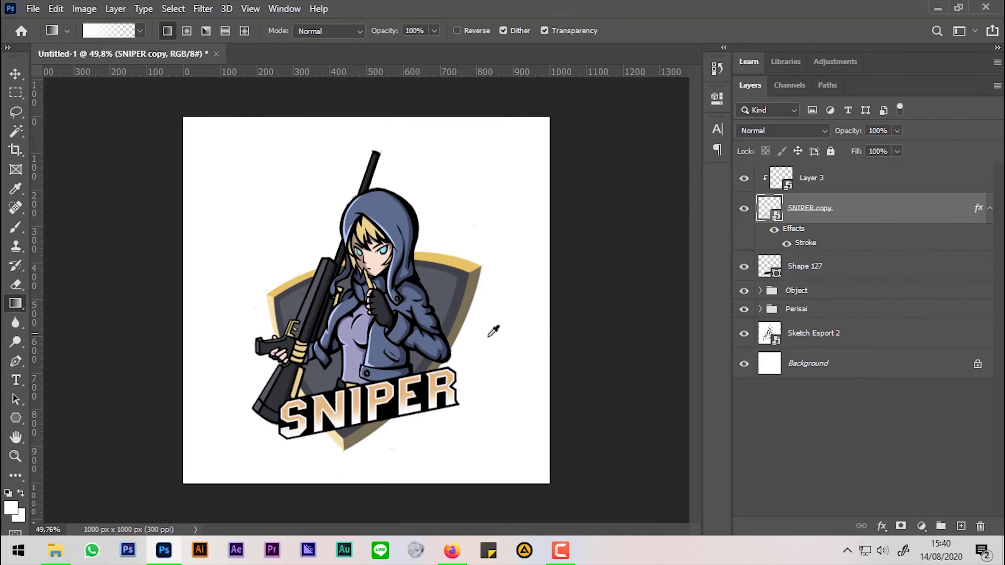
{"action": "scroll", "coordinate": [486, 336], "scroll_direction": "up", "scroll_amount": 1}
{"action": "scroll", "coordinate": [483, 340], "scroll_direction": "up", "scroll_amount": 1}
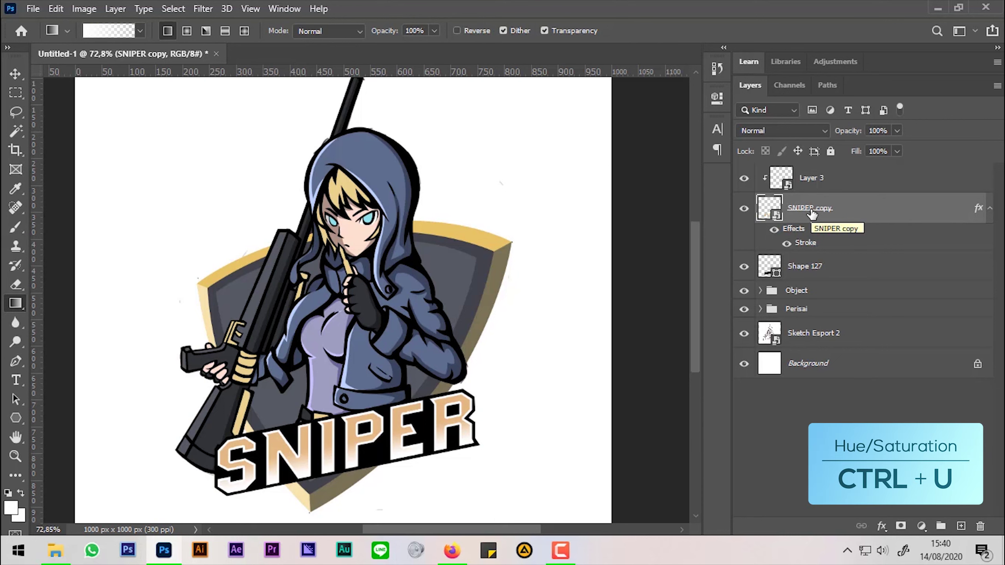
Step: Apply Hue/Saturation to SNIPER copy with Hue +7 and Saturation +20
{"action": "key", "text": "ctrl+u"}
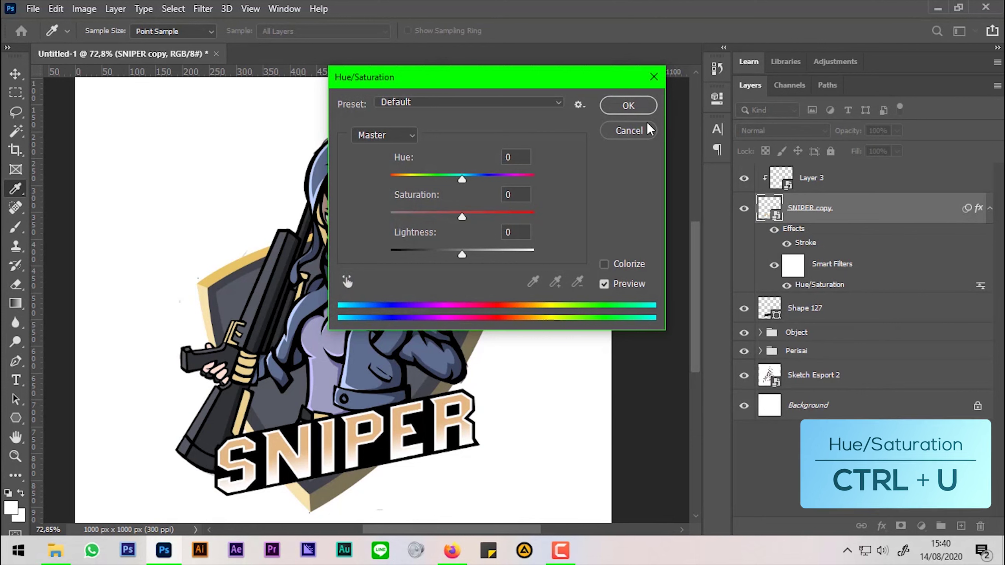
{"action": "left_click_drag", "start_coordinate": [527, 83], "coordinate": [701, 76]}
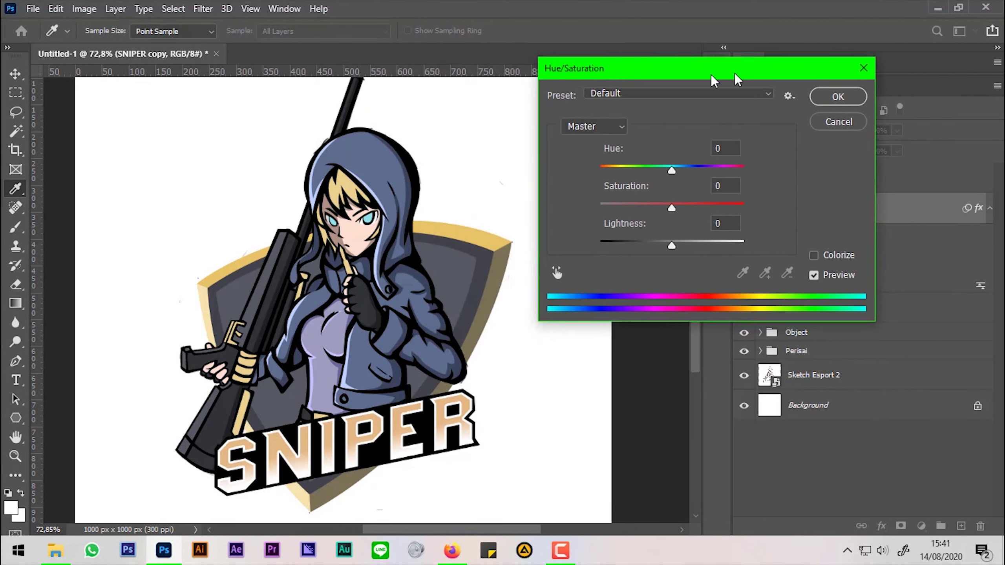
{"action": "left_click_drag", "start_coordinate": [636, 169], "coordinate": [642, 169]}
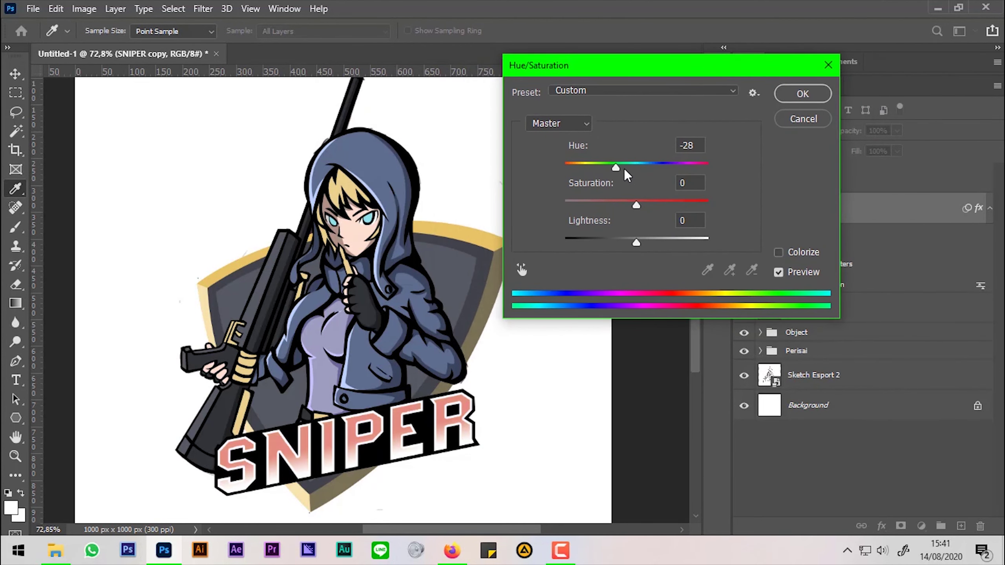
{"action": "left_click_drag", "start_coordinate": [637, 205], "coordinate": [651, 205]}
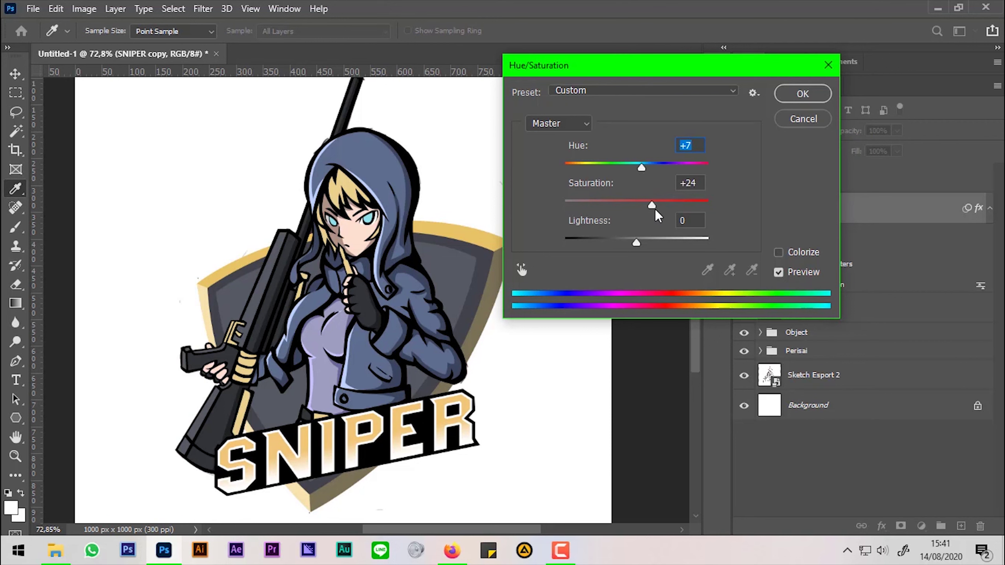
{"action": "left_click", "coordinate": [796, 94]}
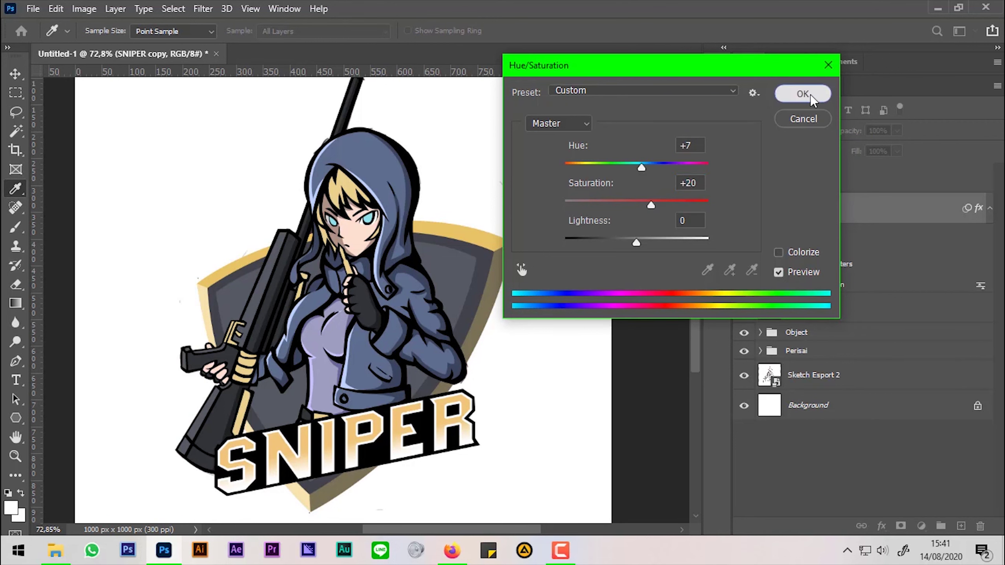
{"action": "scroll", "coordinate": [502, 288], "scroll_direction": "down", "scroll_amount": 3}
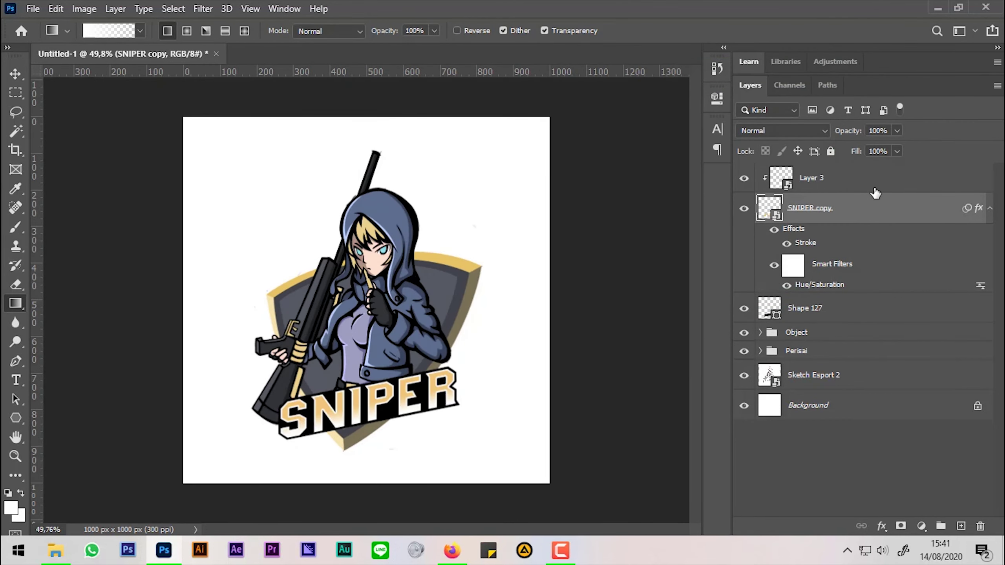
Step: Group Layer 3, SNIPER copy and Shape 127 into a group named Text
{"action": "left_click", "coordinate": [877, 185]}
{"action": "left_click", "coordinate": [850, 313], "text": "shift"}
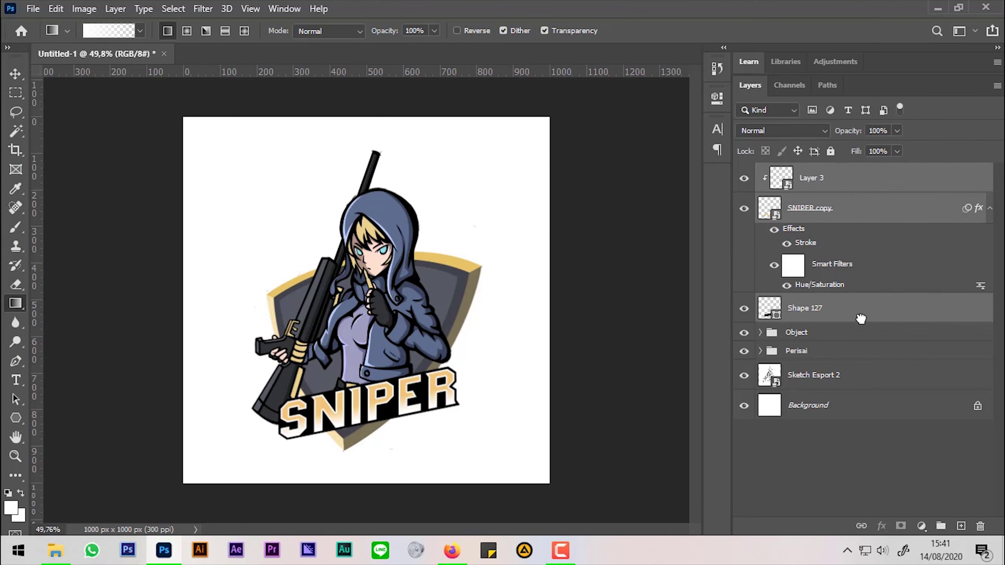
{"action": "left_click_drag", "start_coordinate": [851, 312], "coordinate": [941, 526]}
{"action": "double_click", "coordinate": [799, 172]}
{"action": "type", "text": "Tex"}
{"action": "key", "text": "Return"}
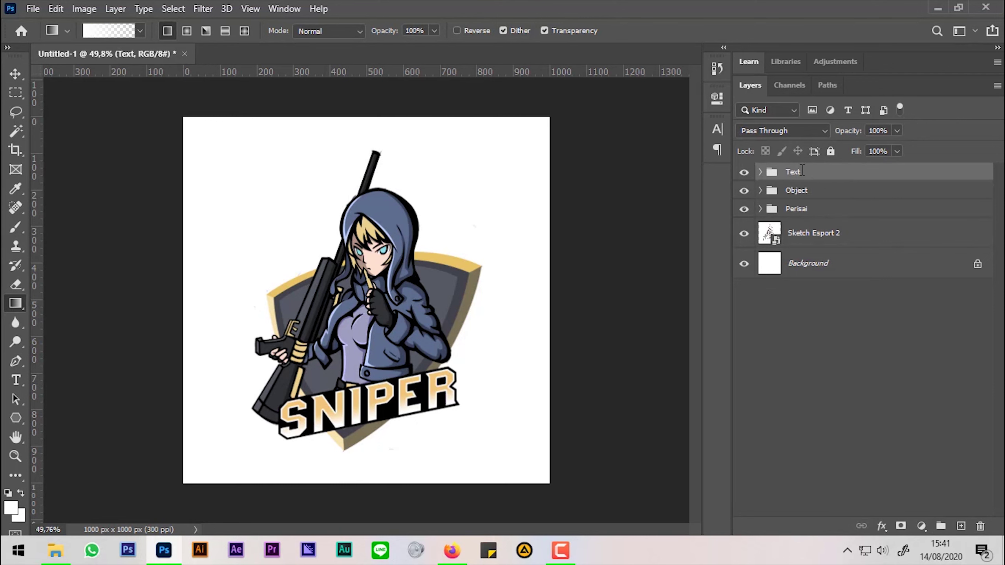
Step: Group Text, Object and Perisai into Group 1 and hide the Sketch Esport 2 layer
{"action": "key", "text": "v"}
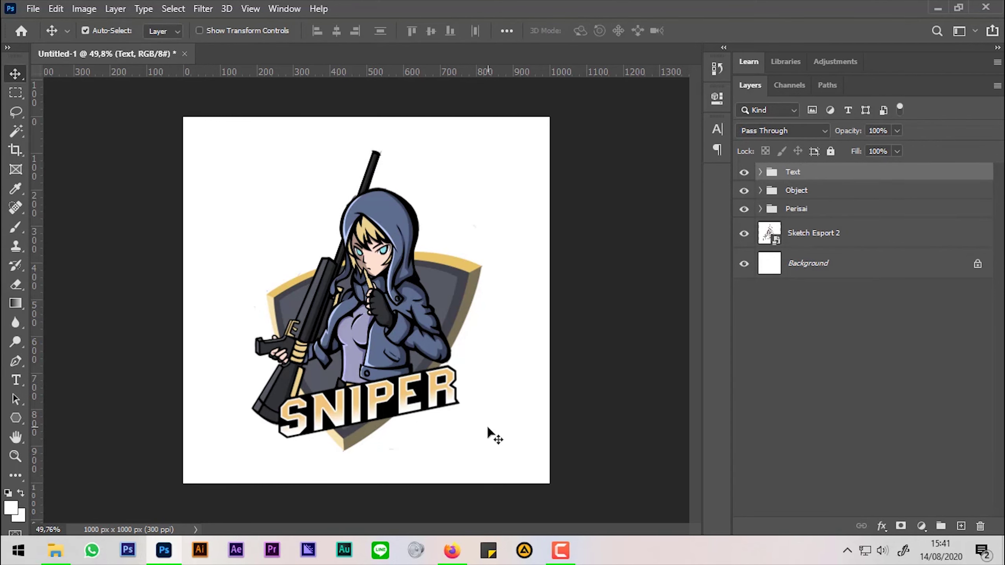
{"action": "left_click", "coordinate": [796, 208], "text": "shift"}
{"action": "key", "text": "ctrl+g"}
{"action": "left_click", "coordinate": [744, 196]}
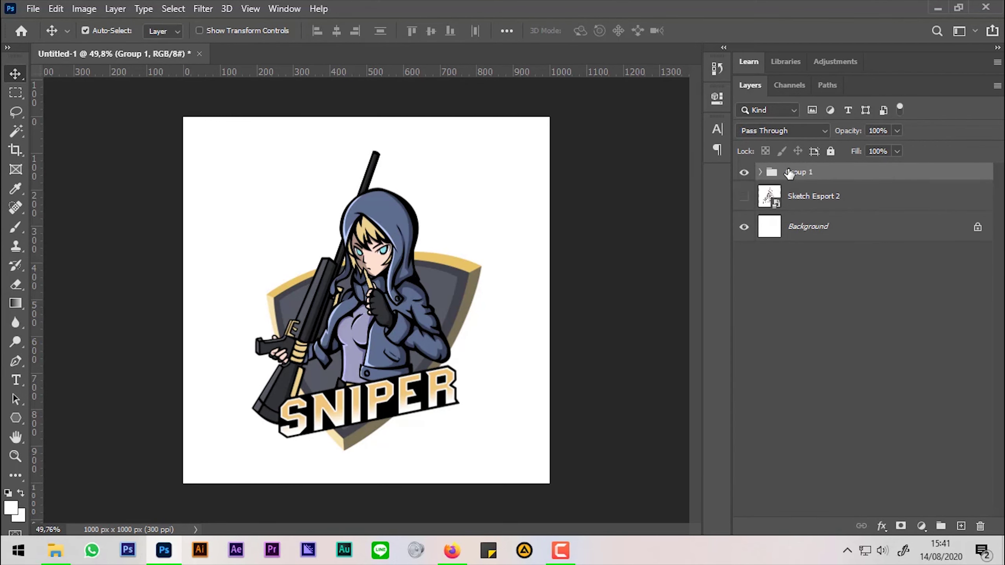
{"action": "left_click", "coordinate": [837, 236]}
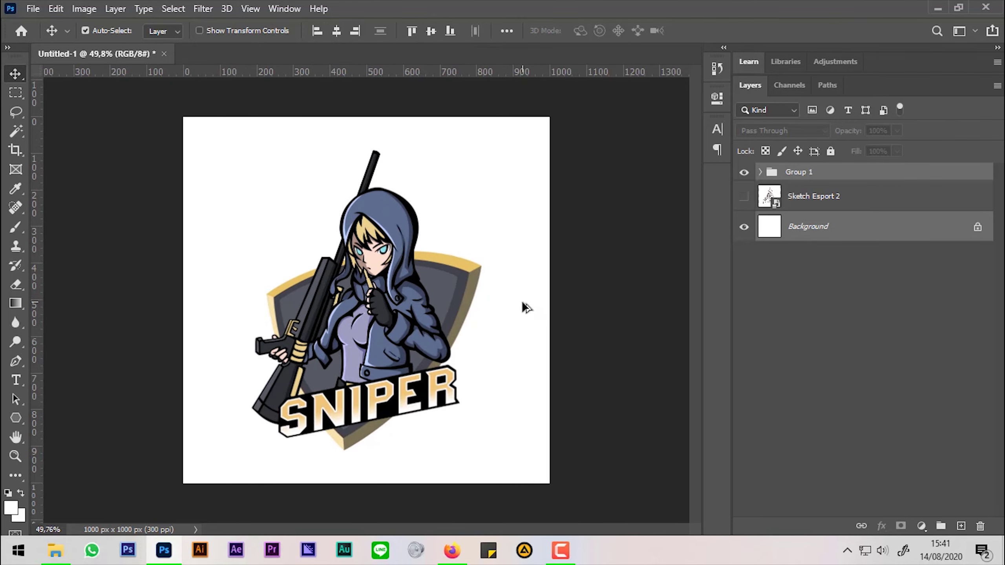
Step: Add a Solid Color fill layer above Background in dark bluish grey #2f3235
{"action": "scroll", "coordinate": [526, 307], "scroll_direction": "up", "scroll_amount": 1}
{"action": "left_click", "coordinate": [921, 525]}
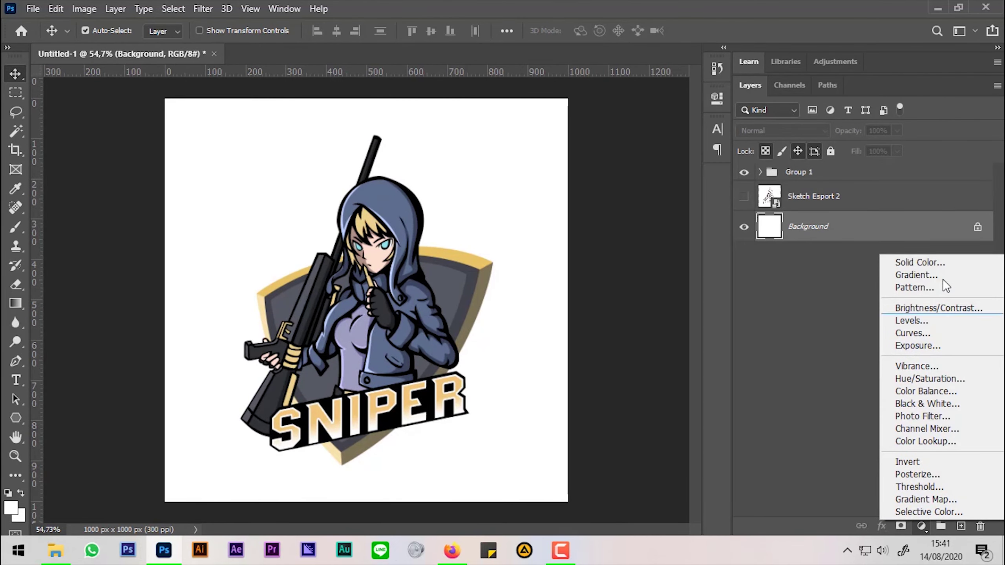
{"action": "left_click", "coordinate": [942, 263]}
{"action": "left_click", "coordinate": [596, 381]}
{"action": "left_click_drag", "start_coordinate": [597, 381], "coordinate": [605, 424]}
{"action": "left_click", "coordinate": [803, 324]}
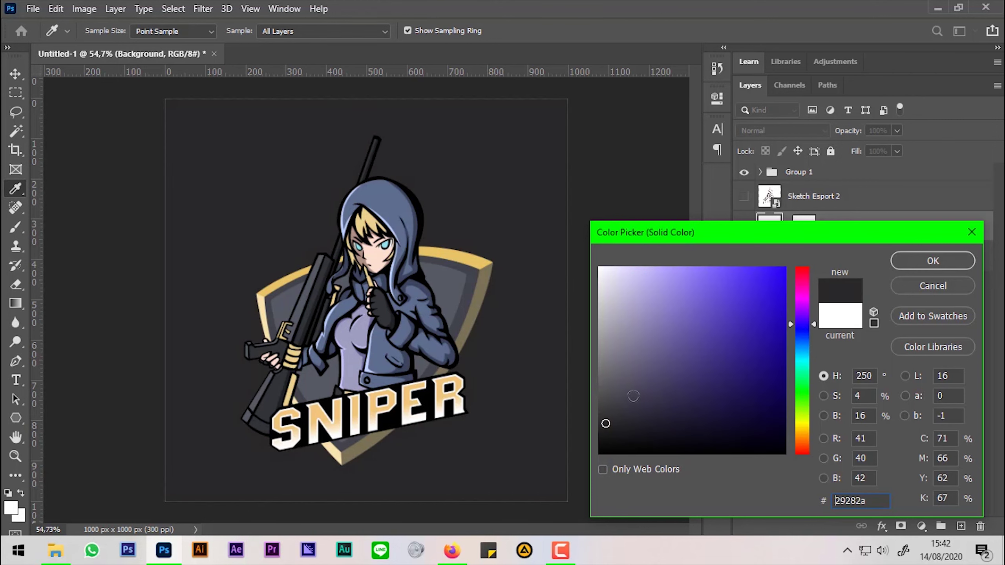
{"action": "left_click", "coordinate": [618, 415]}
{"action": "left_click", "coordinate": [797, 341]}
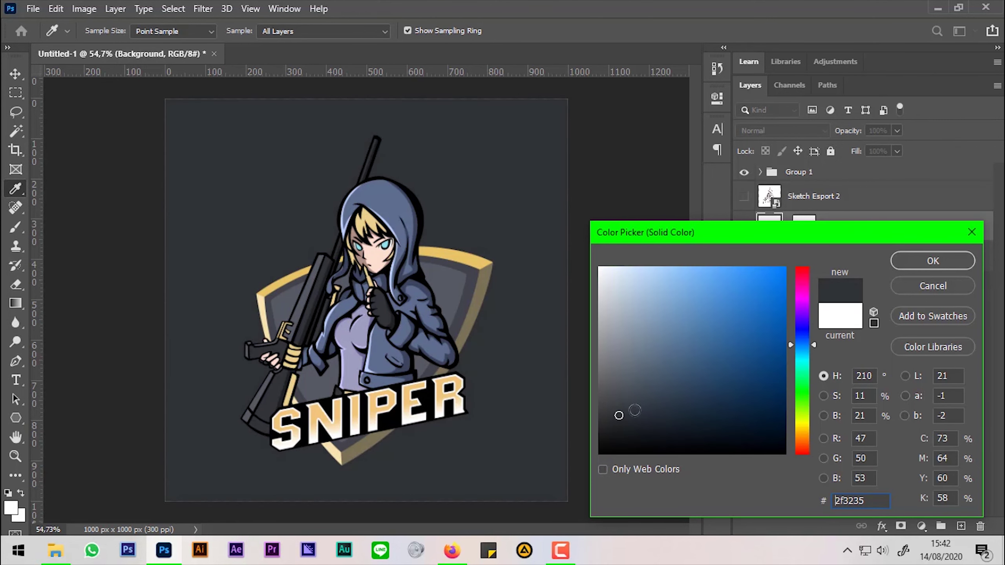
{"action": "left_click", "coordinate": [621, 425]}
{"action": "left_click", "coordinate": [957, 264]}
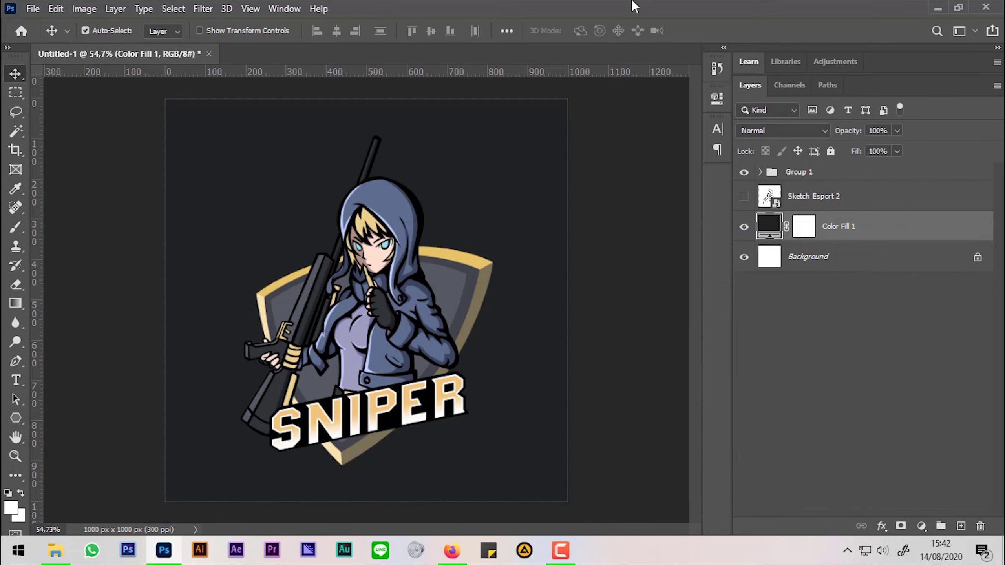